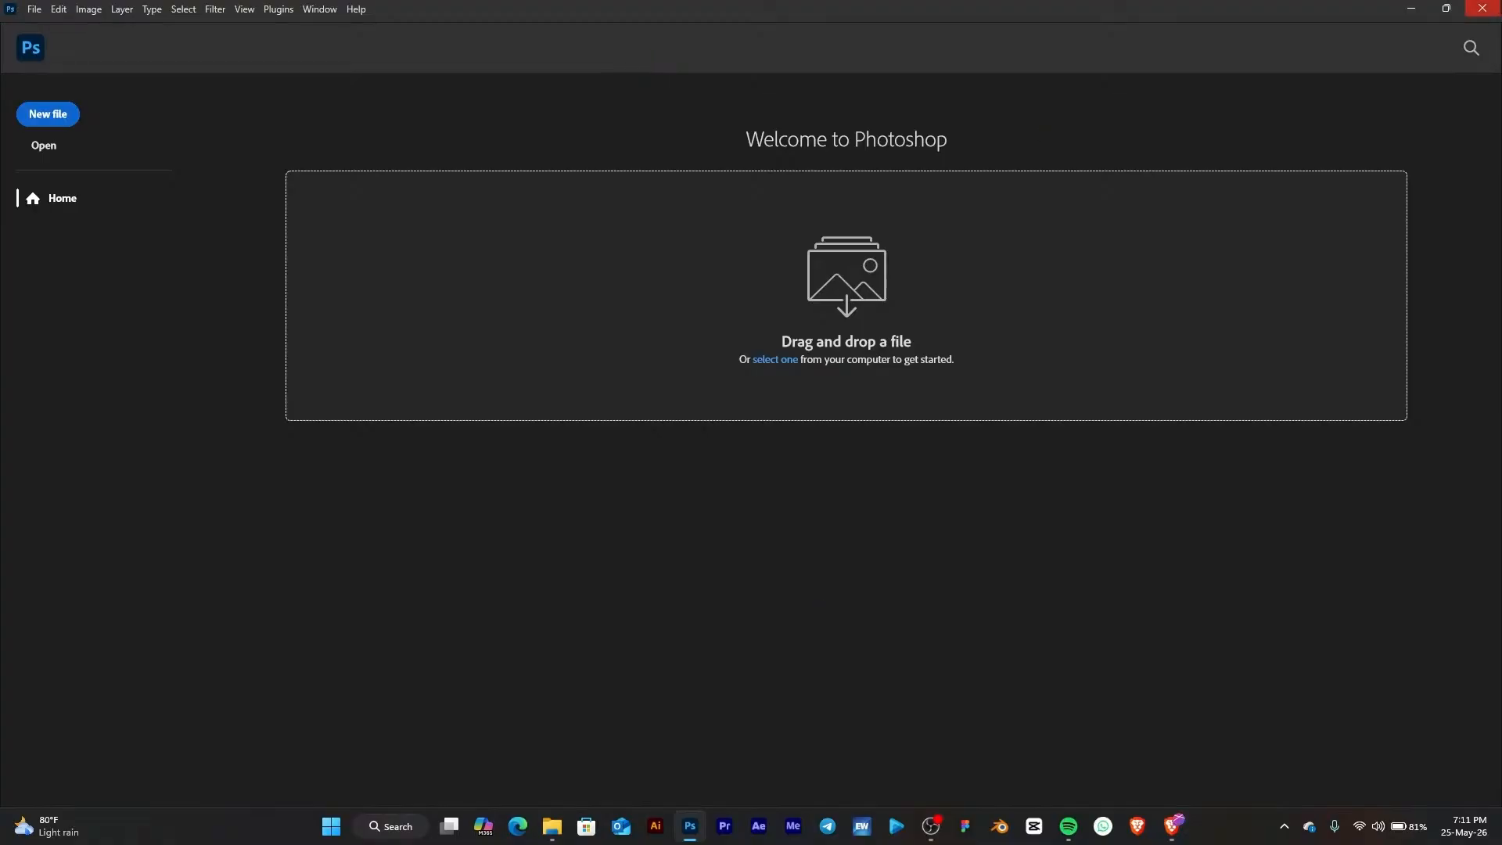
left_click(1417, 7)
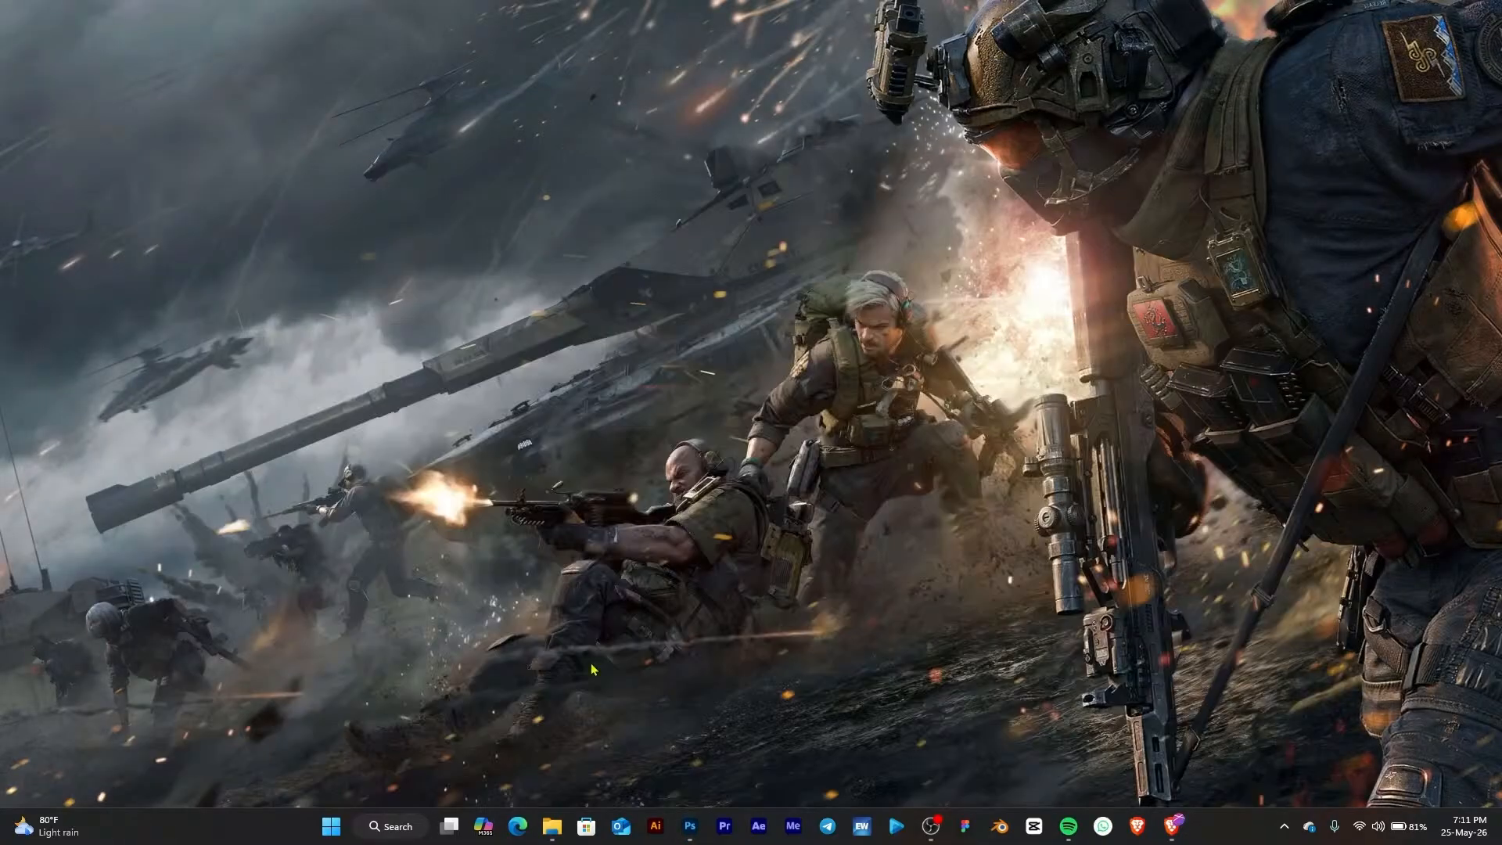
left_click(690, 825)
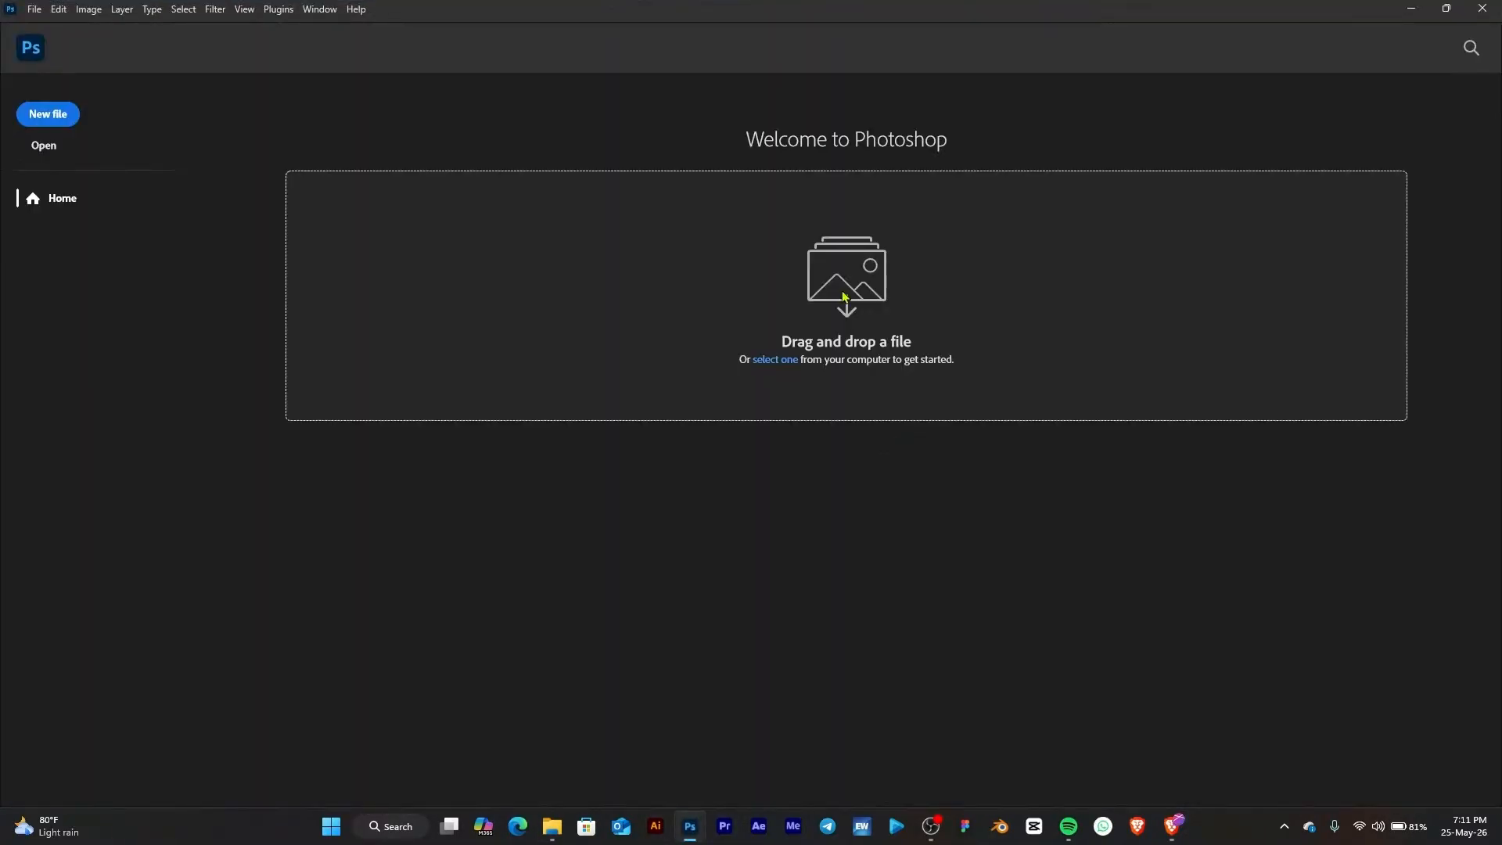
Start a new document and set its width to 1080 and height to 1350 pixels
left_click(36, 115)
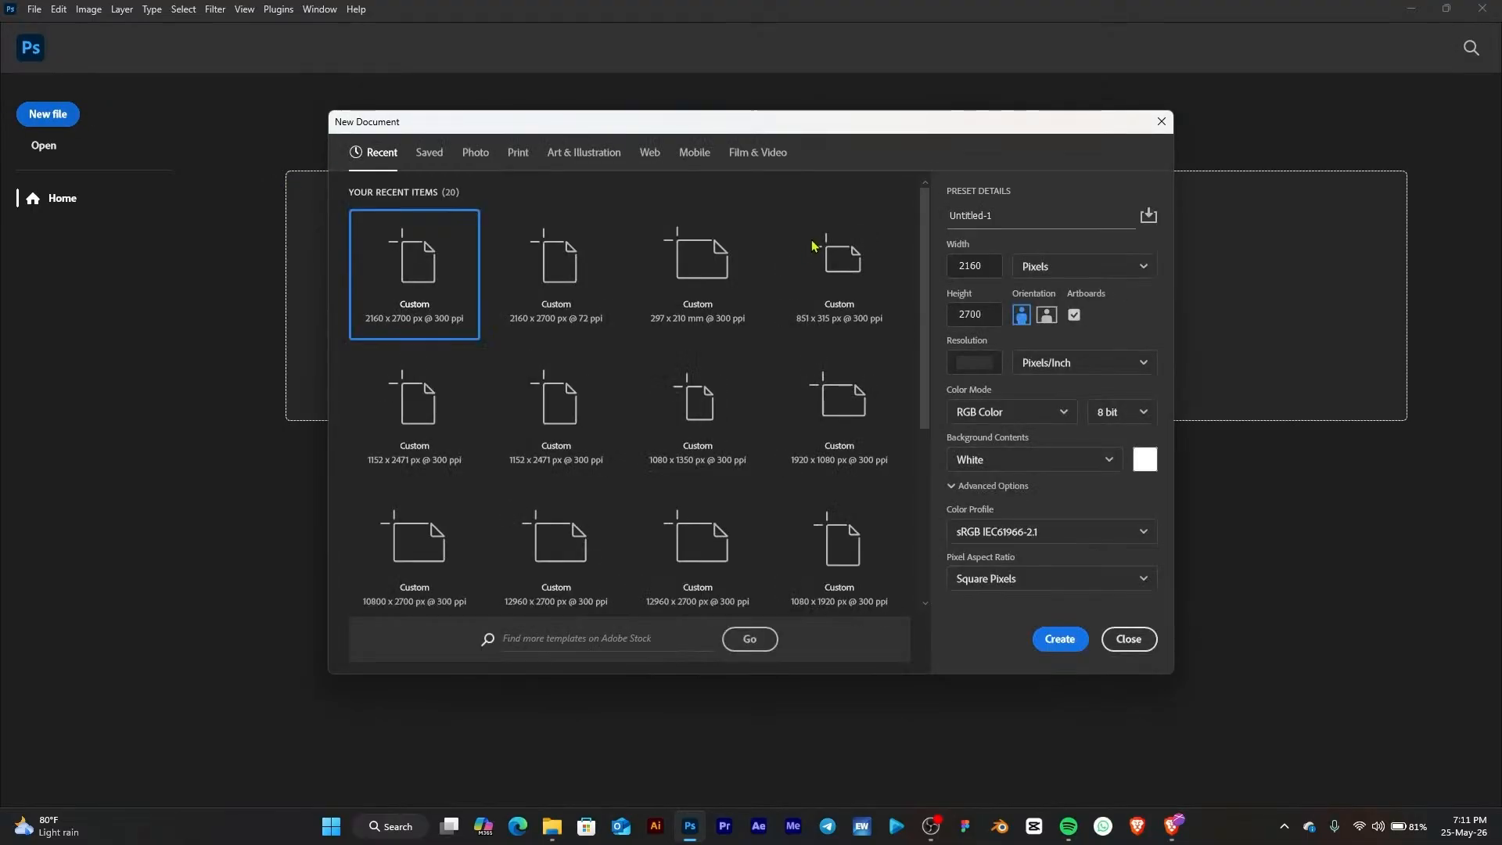
double_click(987, 259)
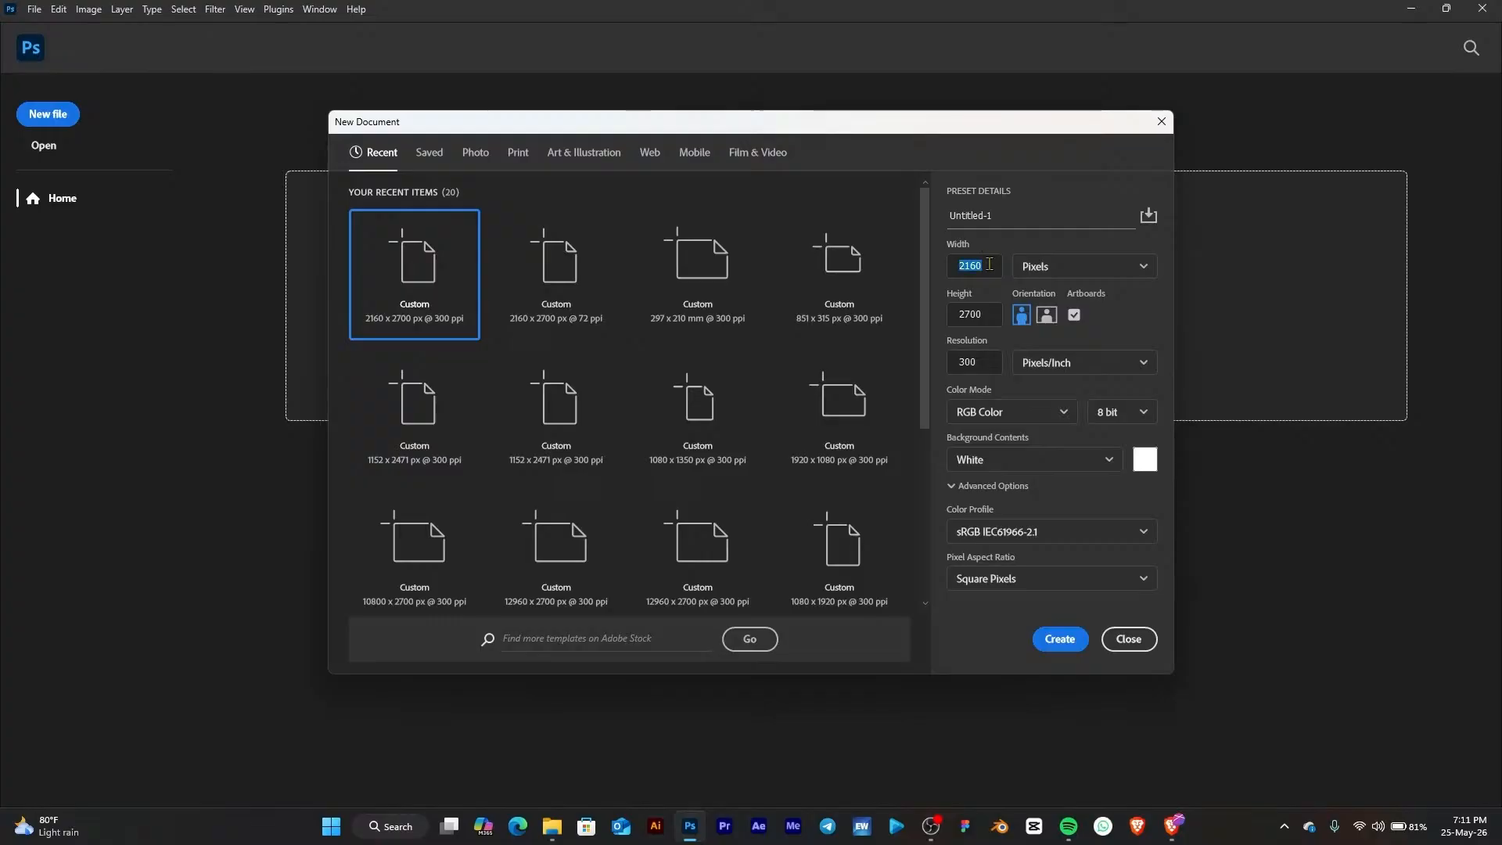
left_click(989, 263)
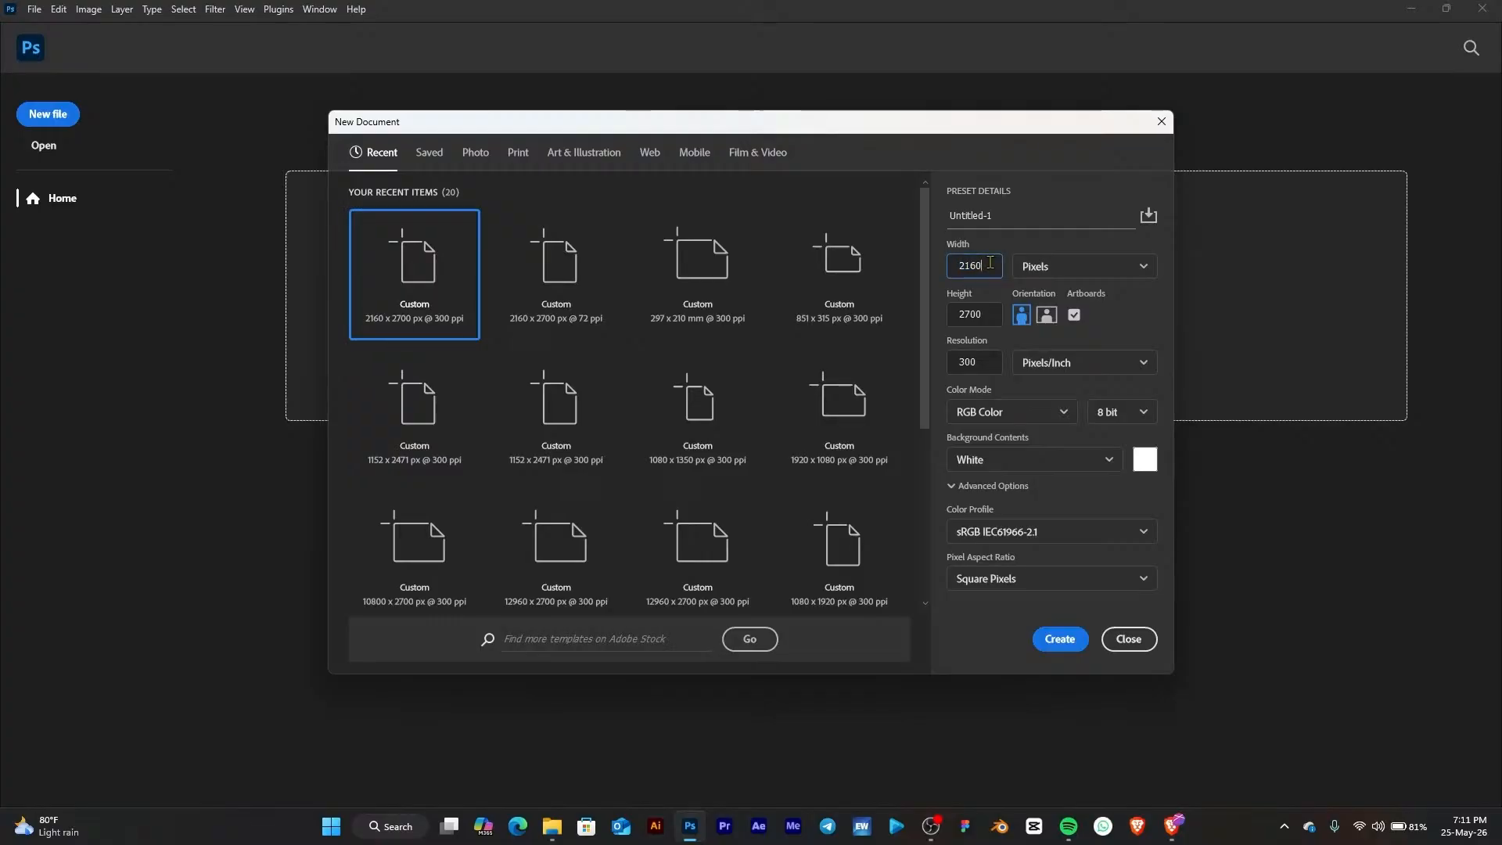
double_click(993, 315)
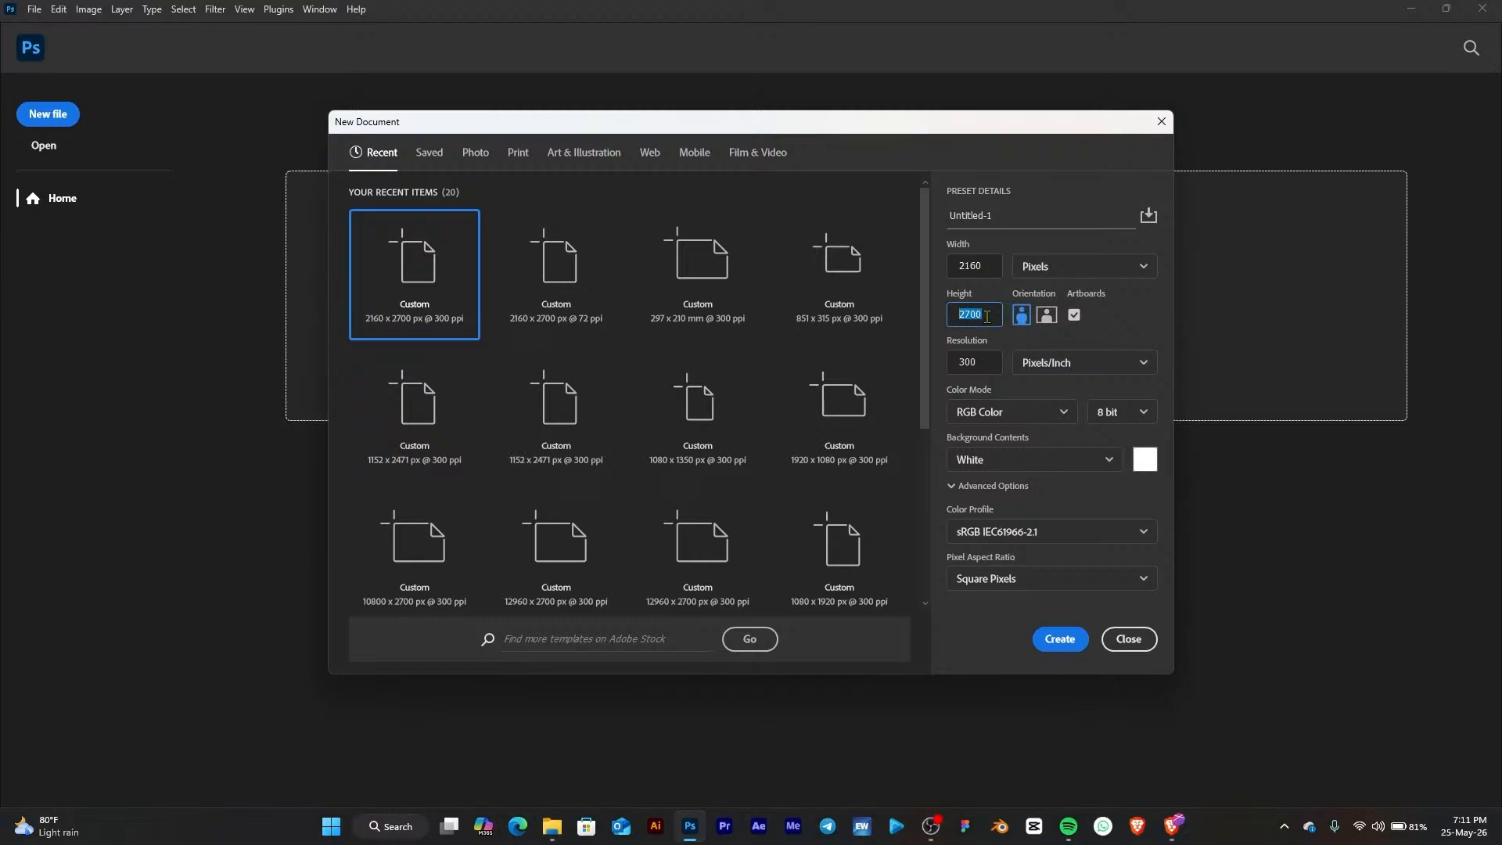
left_click(986, 316)
double_click(987, 262)
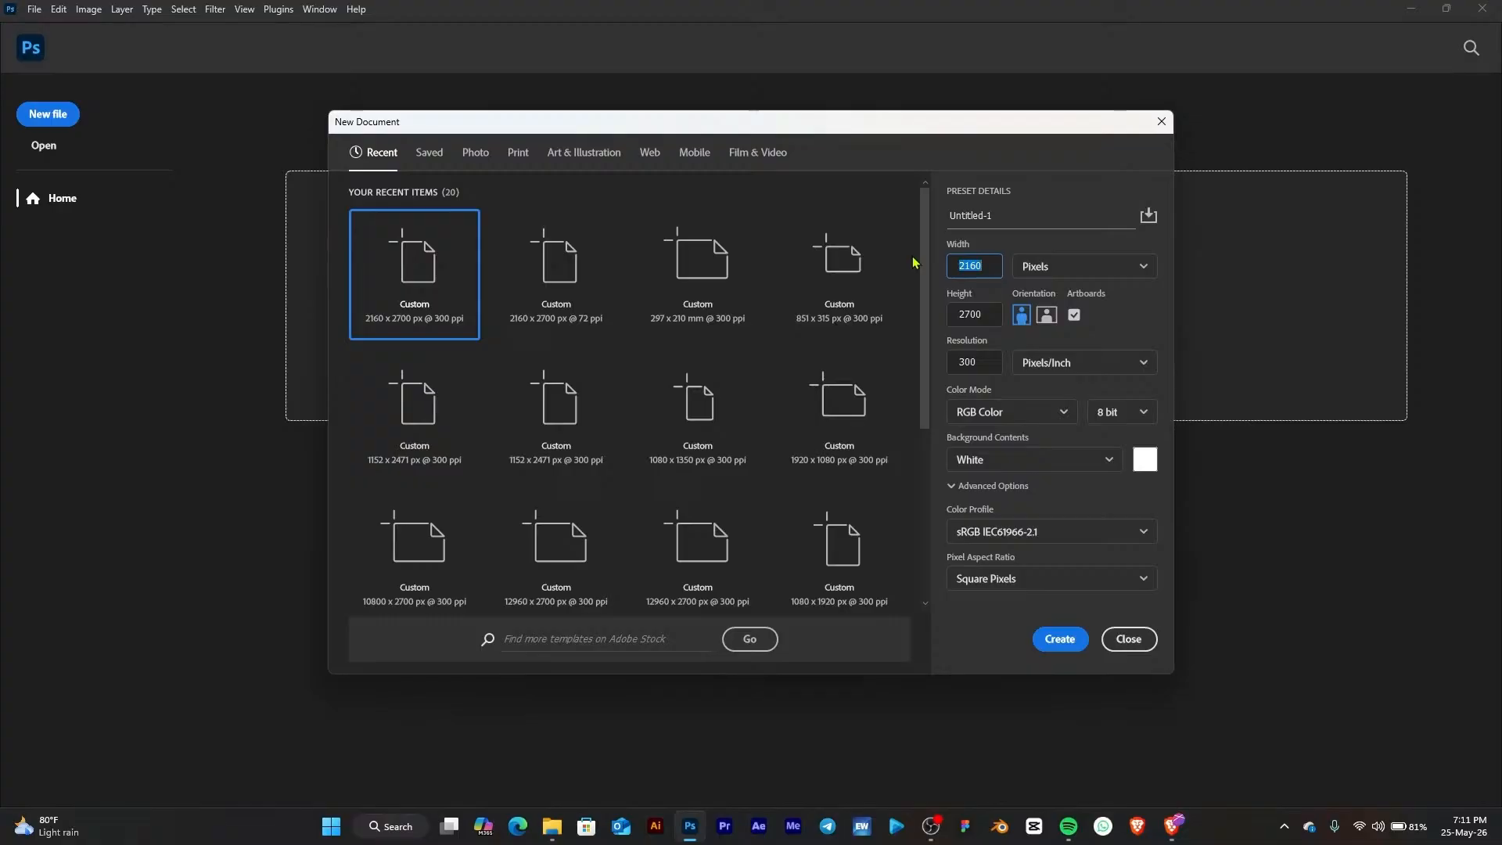
type("1080")
left_click(969, 324)
left_click(969, 324)
type("1350")
Multiply the document width by 5 so it becomes 5400 pixels
left_click(990, 268)
double_click(997, 266)
double_click(998, 266)
left_click(987, 265)
type("*5")
key("Return")
Turn off Artboards and create the 5400 by 1350 pixel document
left_click(990, 319)
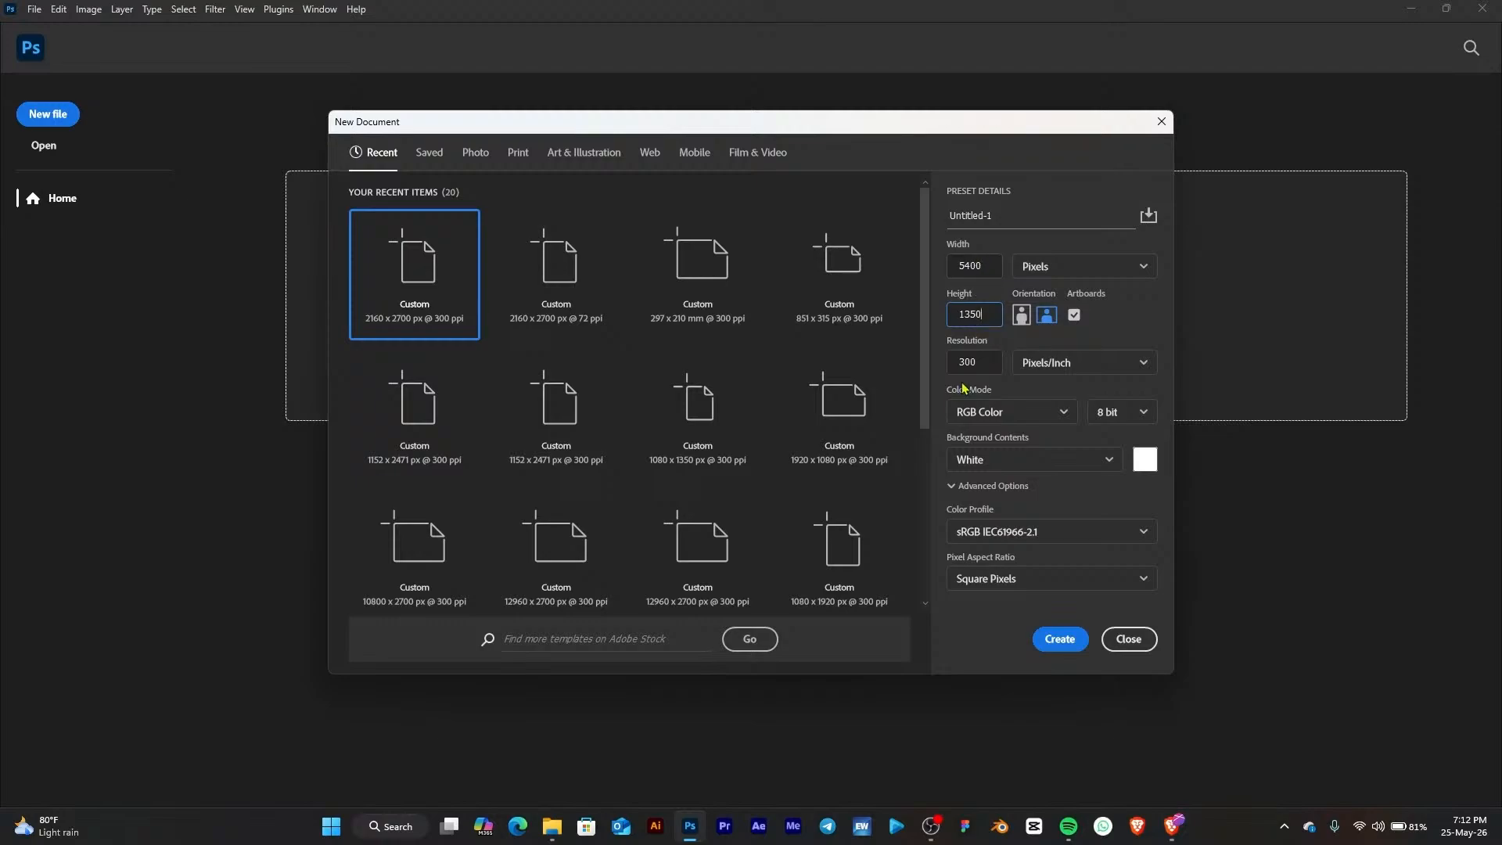
left_click(1075, 316)
left_click(1055, 642)
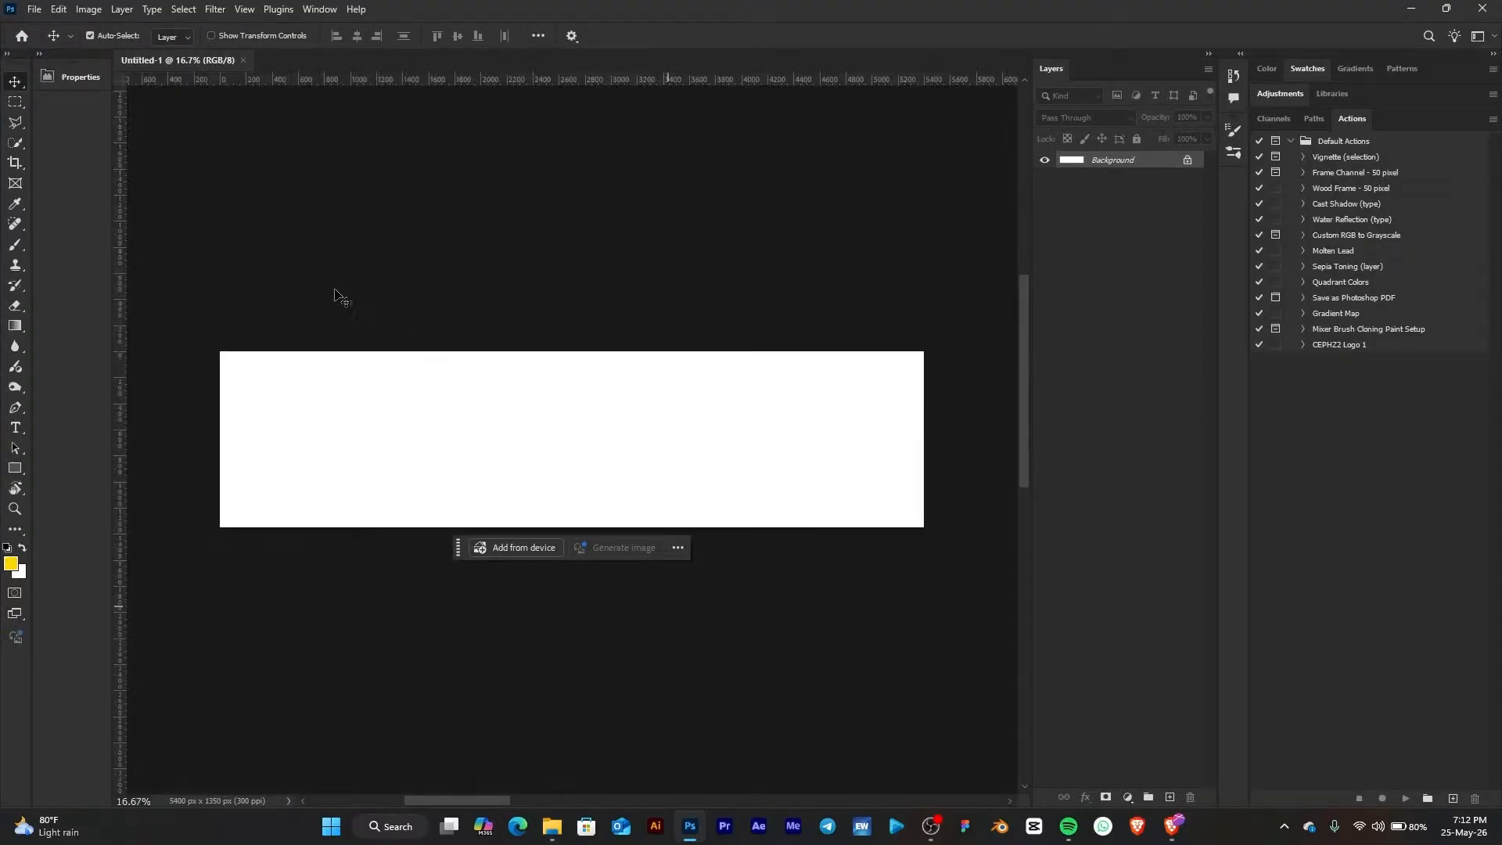
Expand the Properties panel and switch the toolbar to a two-column layout
left_click(40, 55)
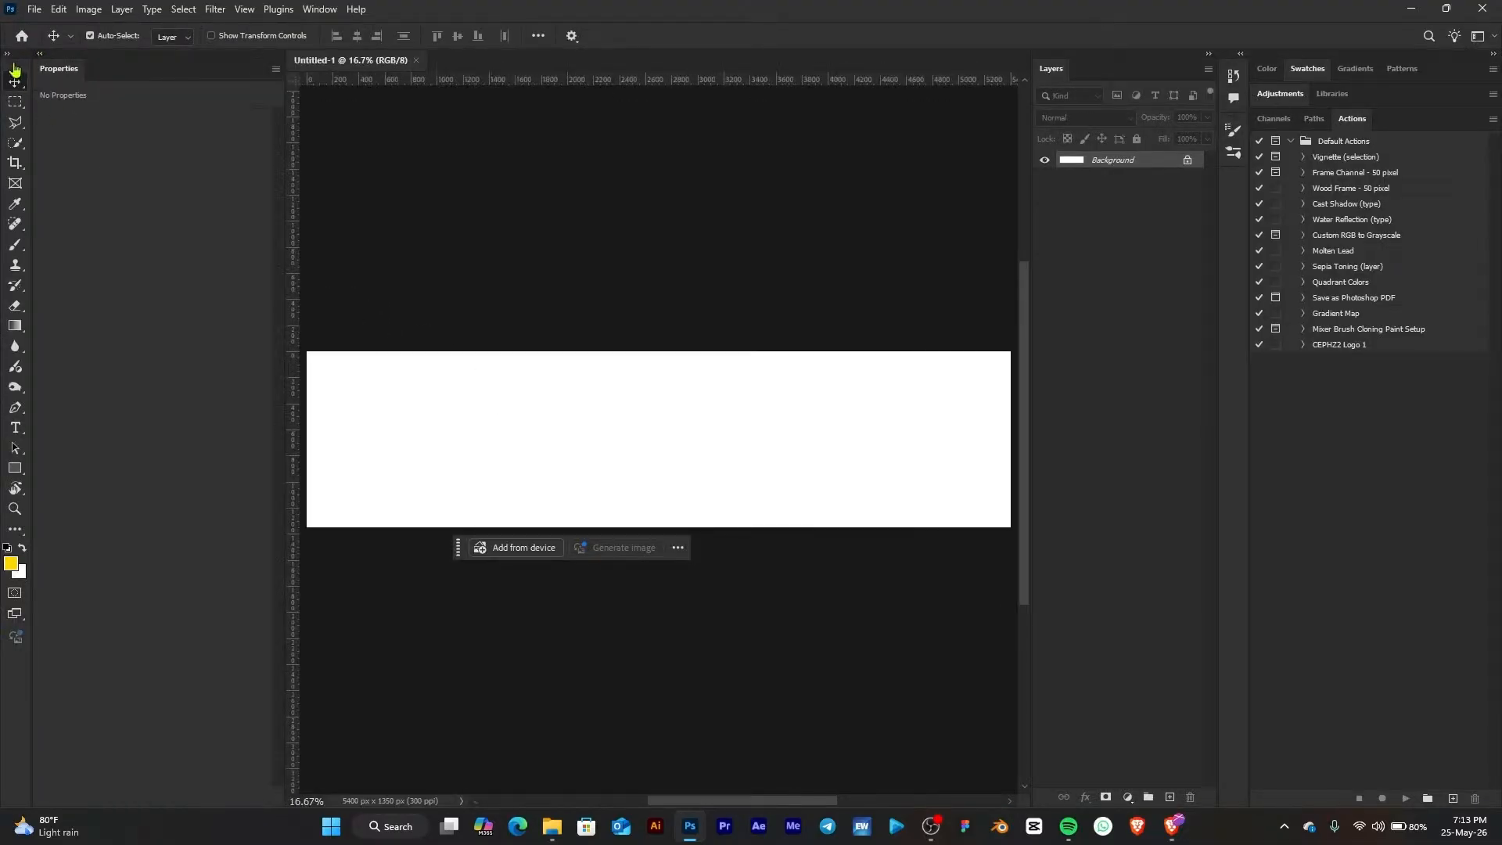
left_click(8, 55)
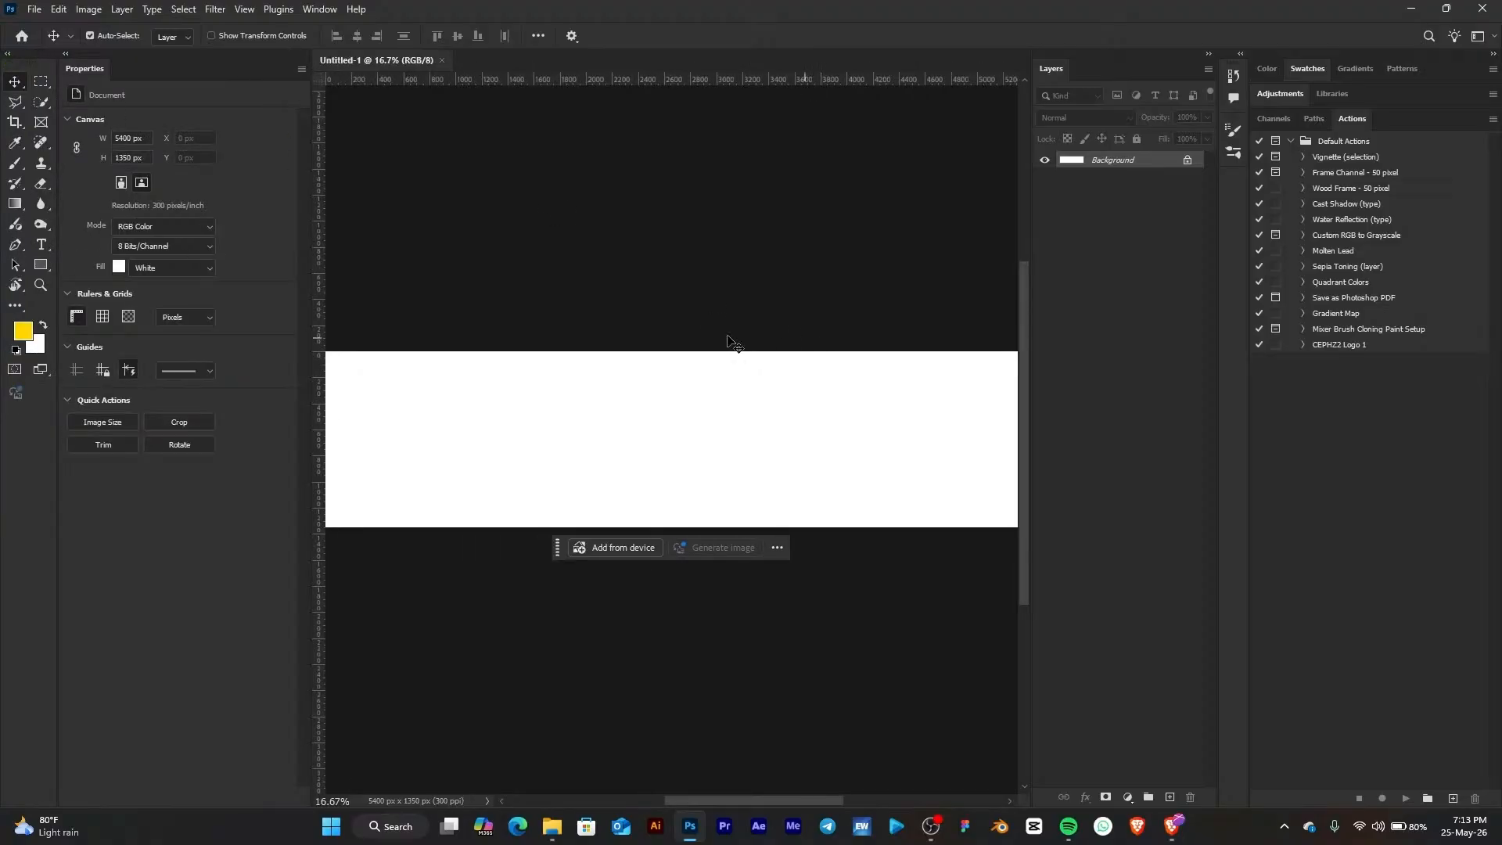
scroll(704, 325, "down", 1)
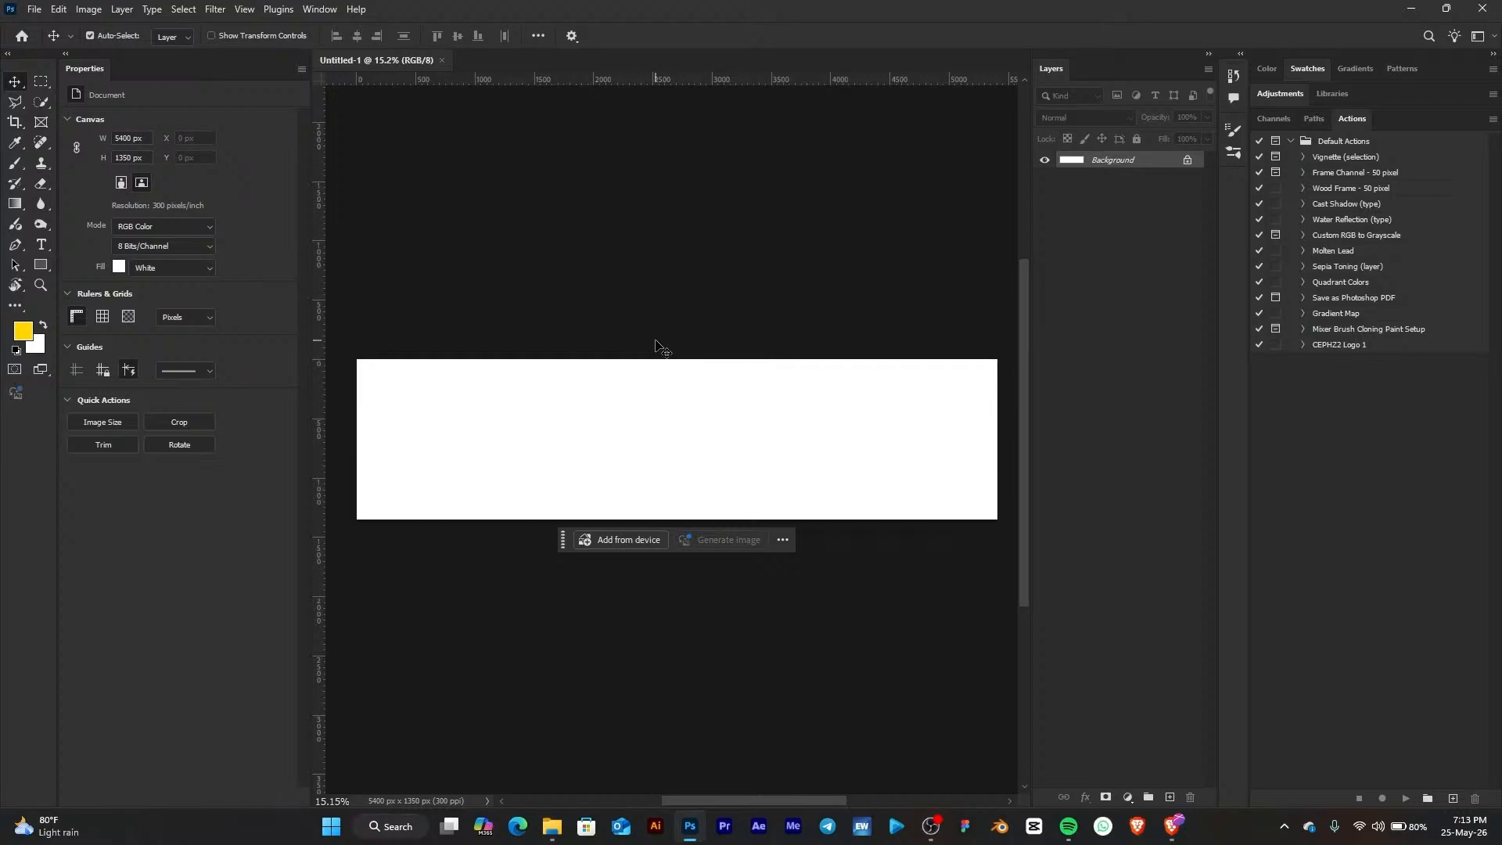
left_click_drag(764, 78, 770, 159)
key("ctrl")
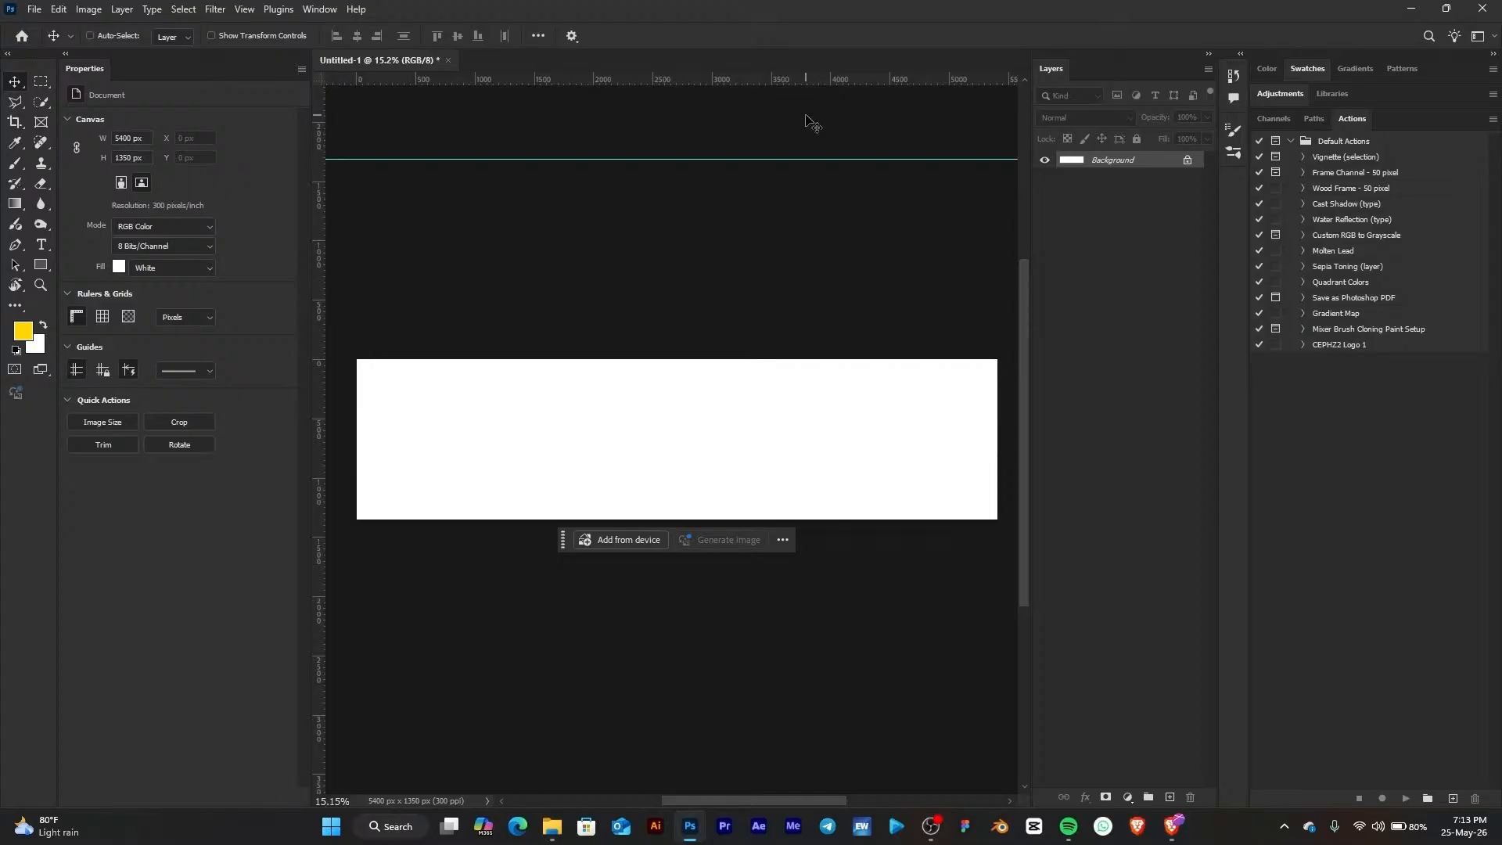
key("ctrl+r")
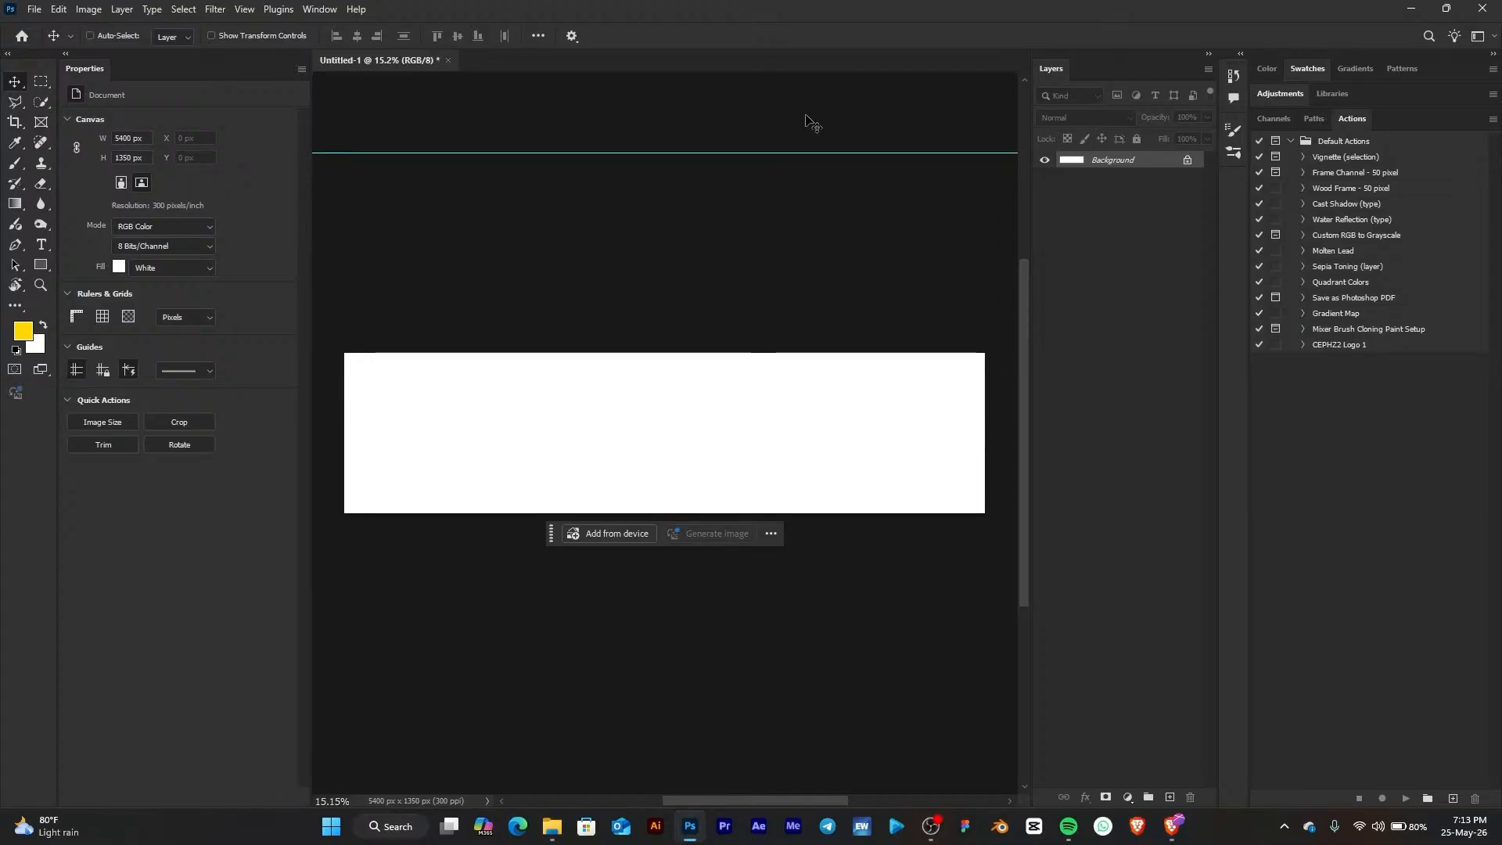
key("ctrl+r")
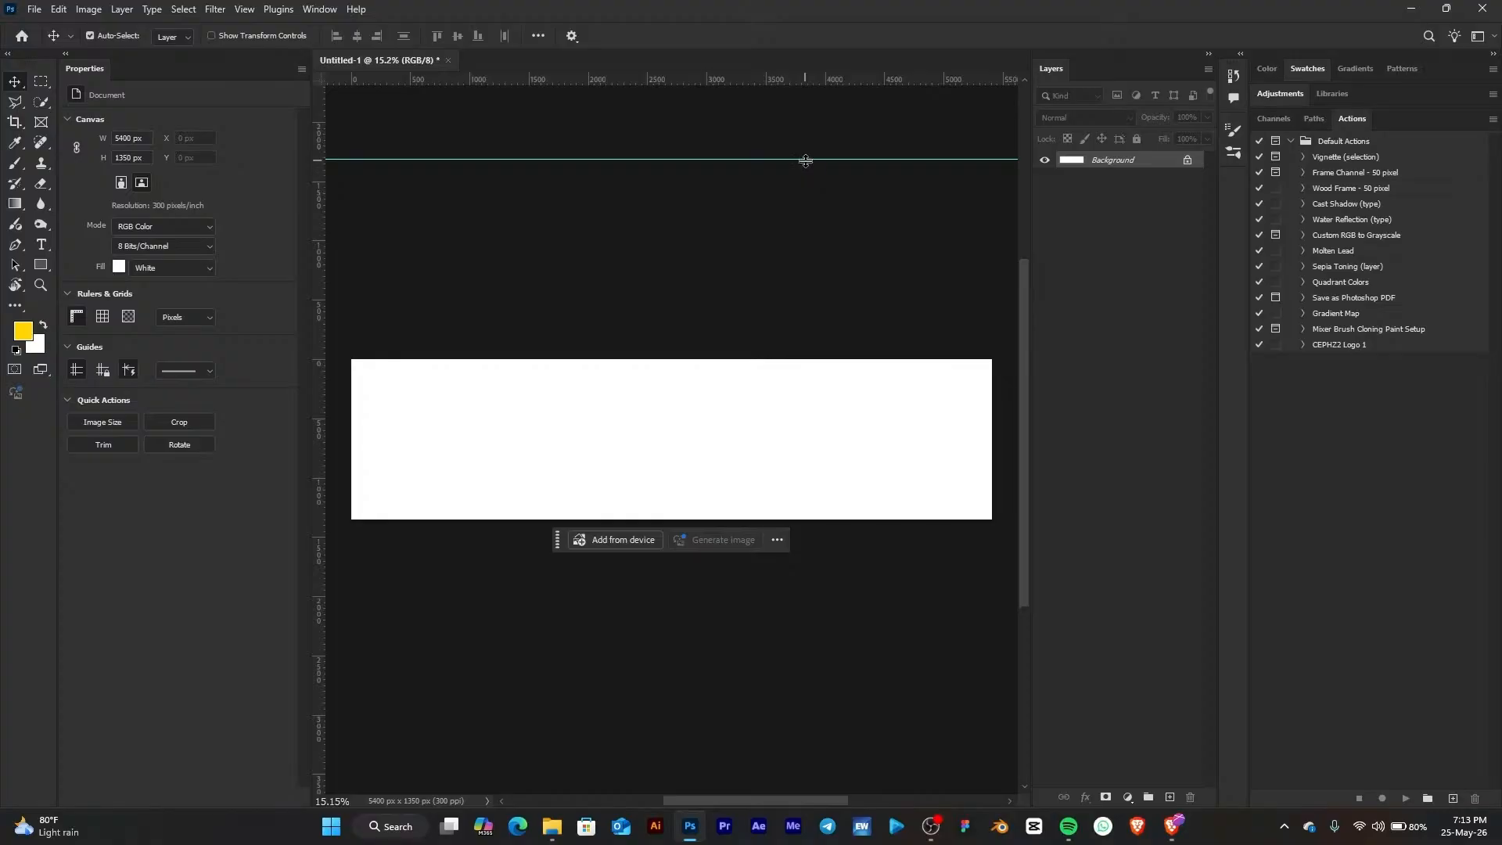
left_click_drag(806, 160, 799, 360)
left_click_drag(744, 81, 767, 491)
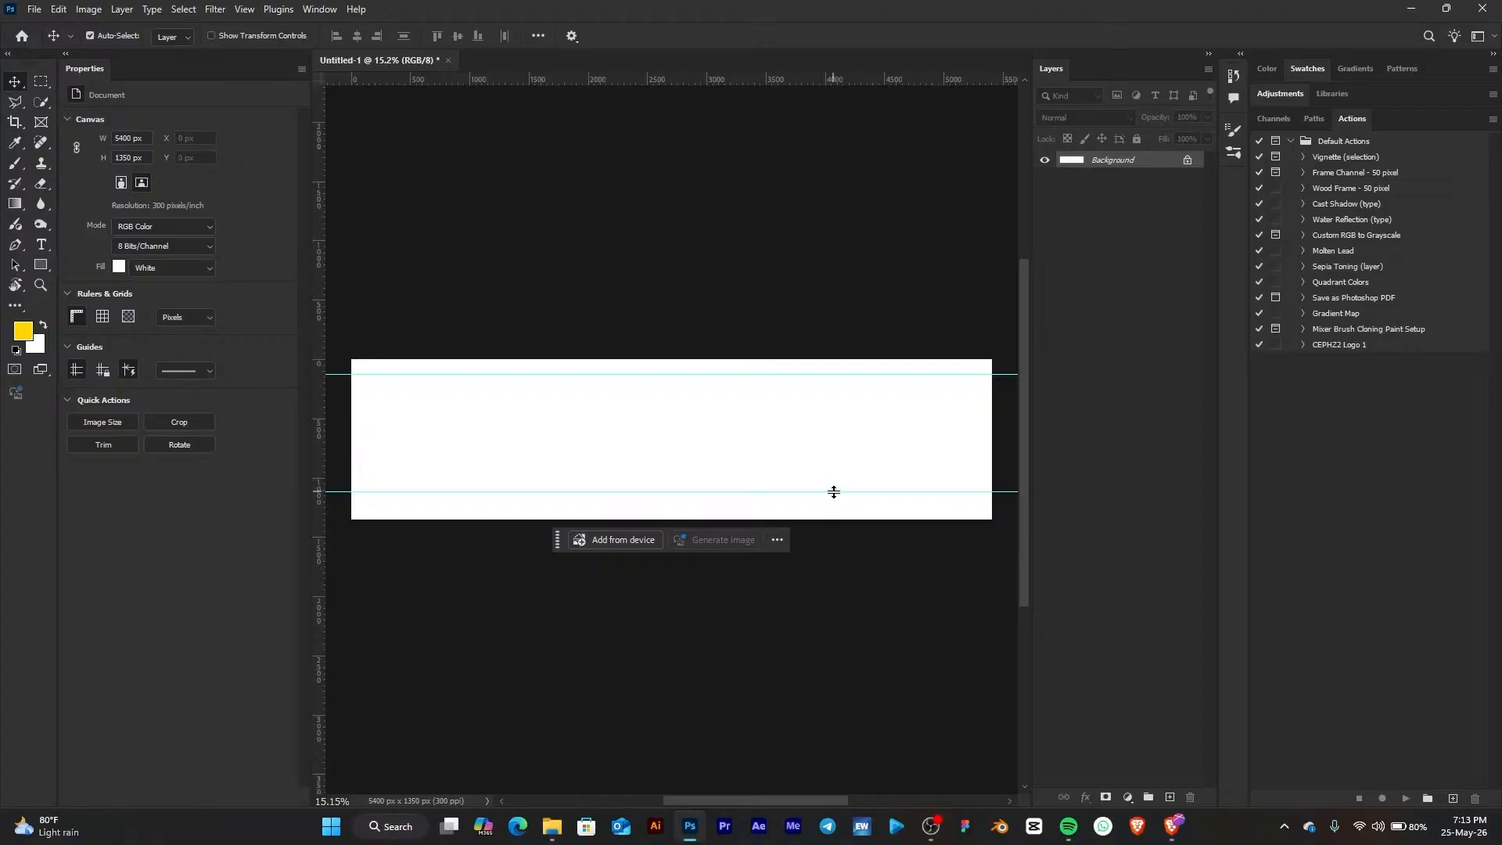
left_click_drag(833, 492, 834, 489)
left_click_drag(759, 193, 701, 5)
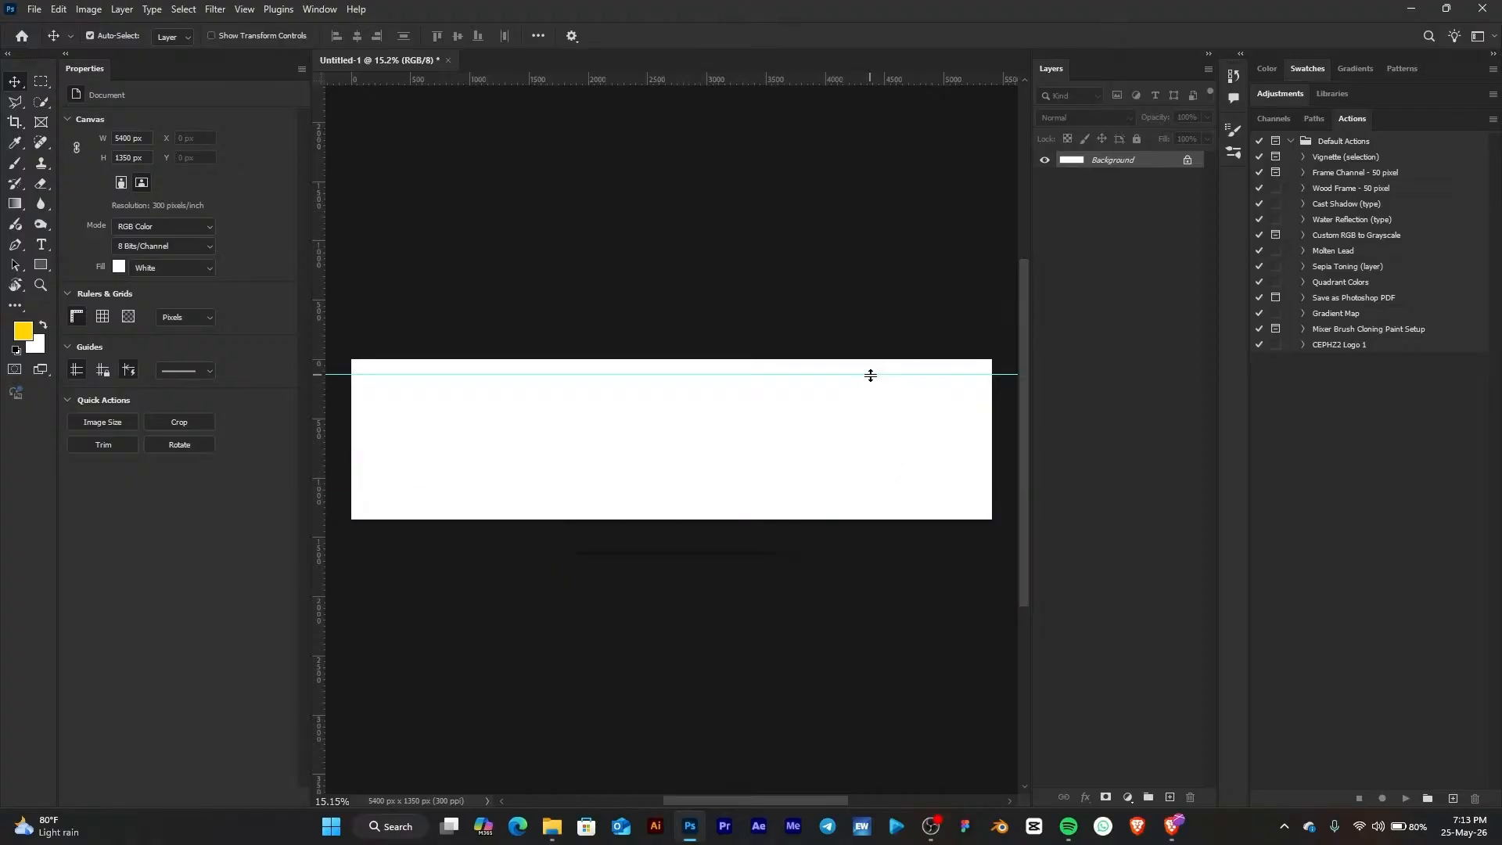
left_click_drag(871, 373, 822, 74)
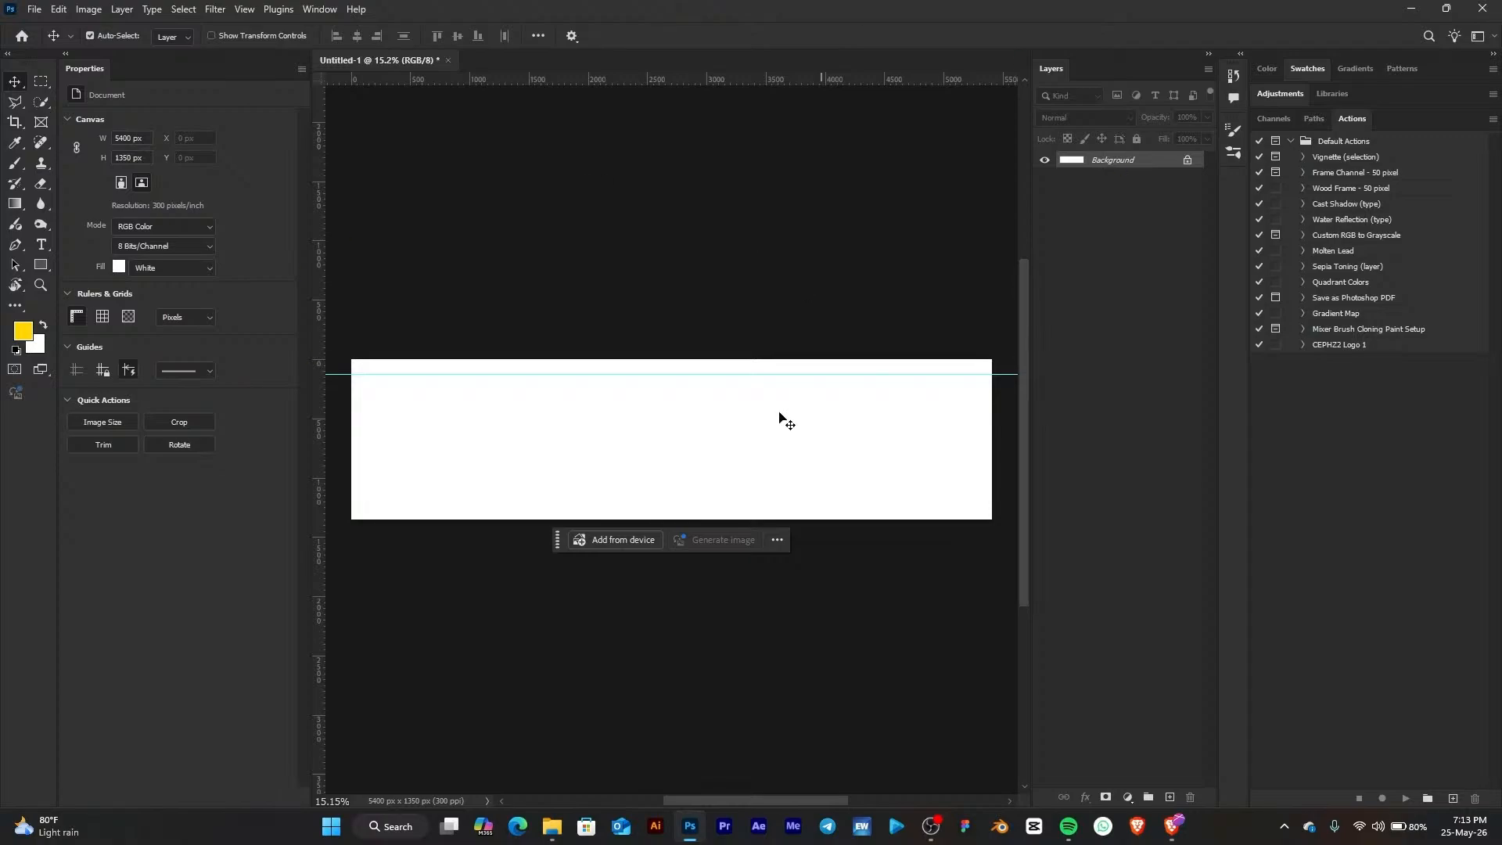
Create a new guide layout with 5 columns, no rows and no margin
left_click(244, 9)
left_click(244, 9)
left_click(246, 10)
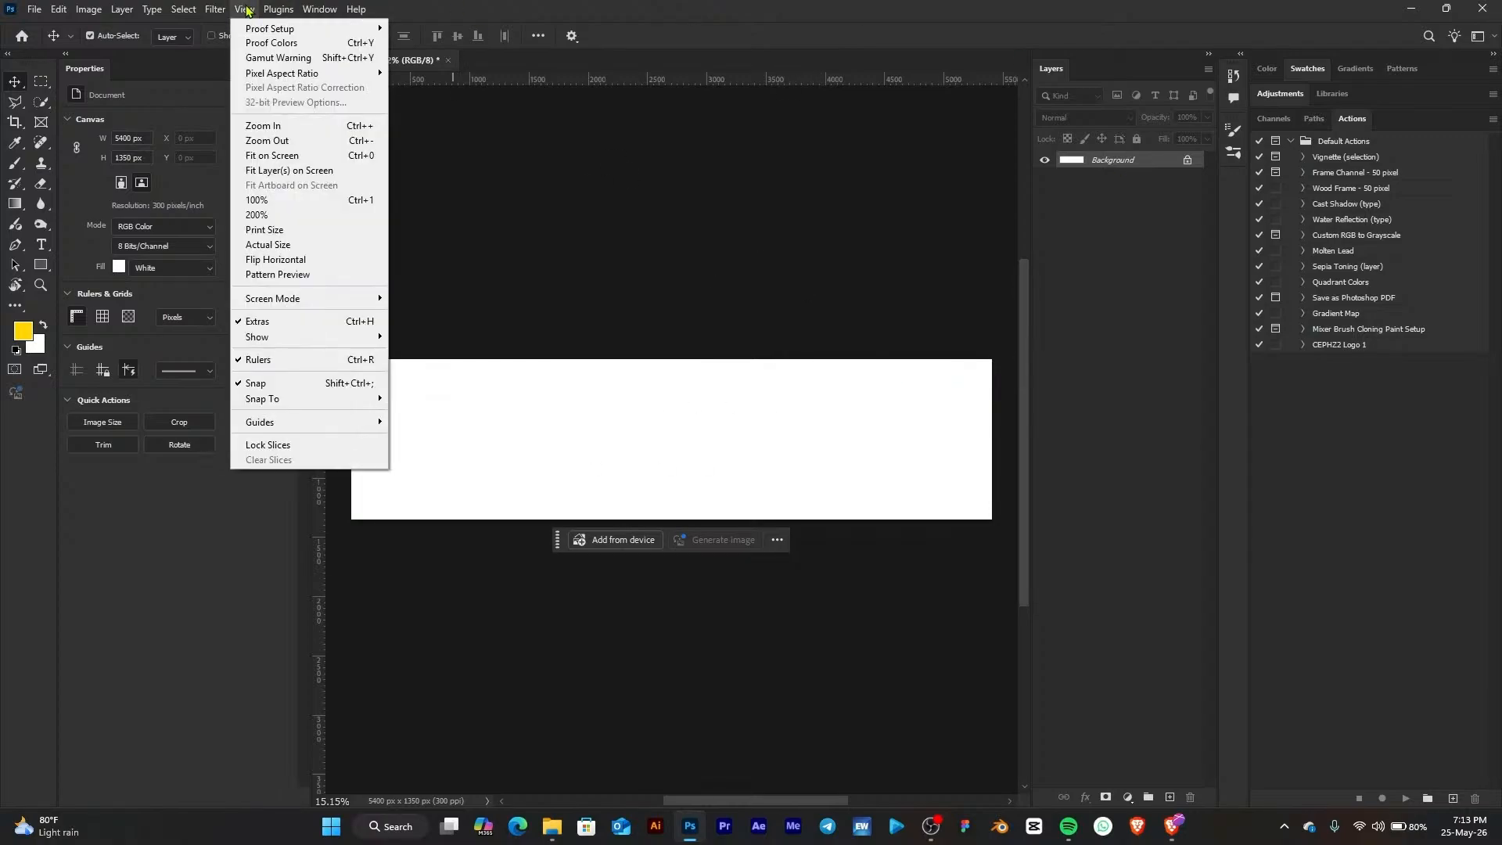
mouse_move(362, 424)
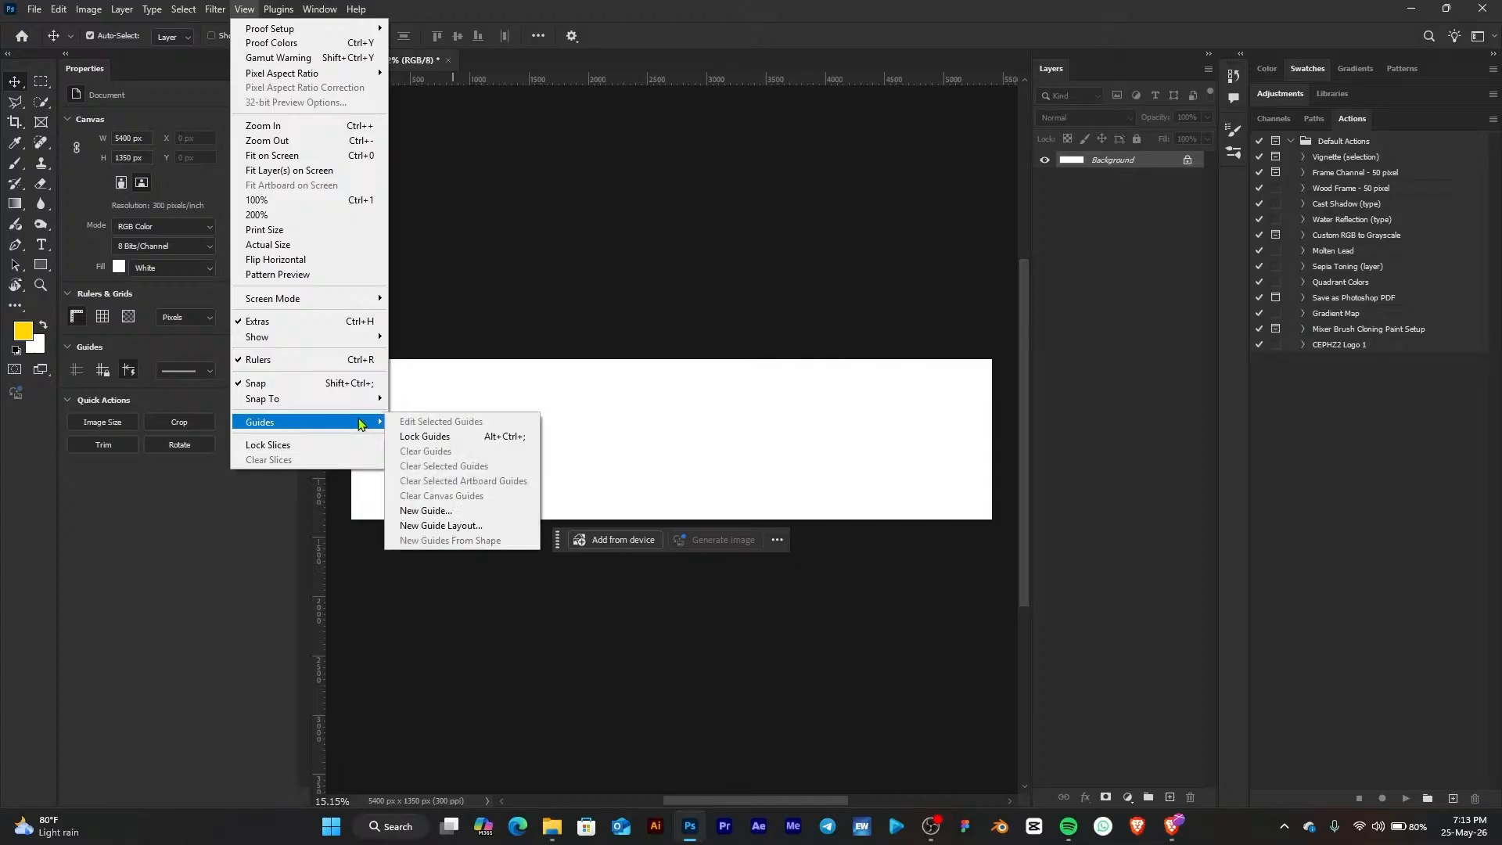
left_click(443, 526)
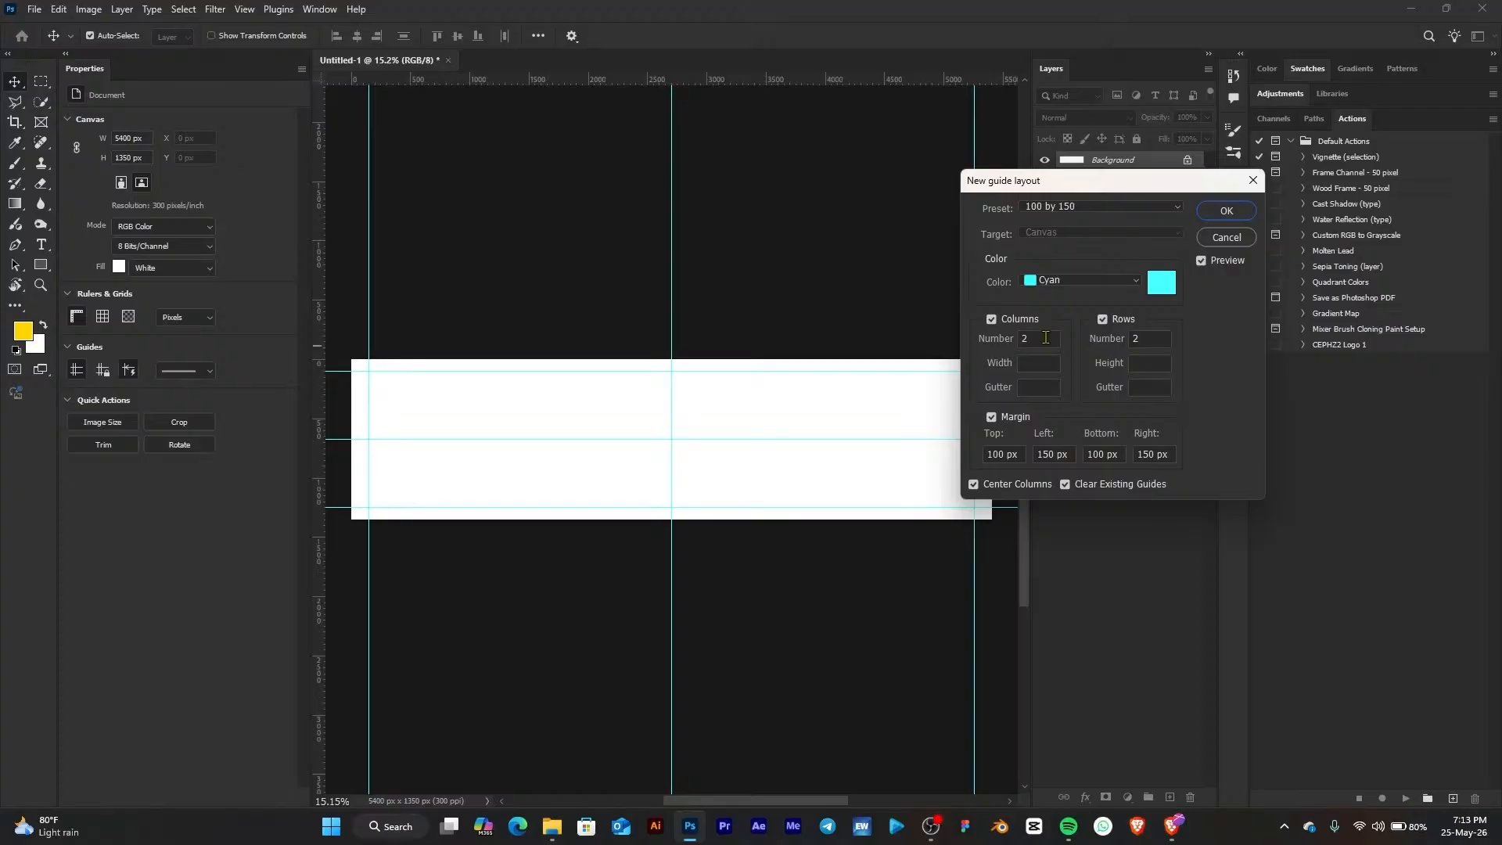
left_click(991, 417)
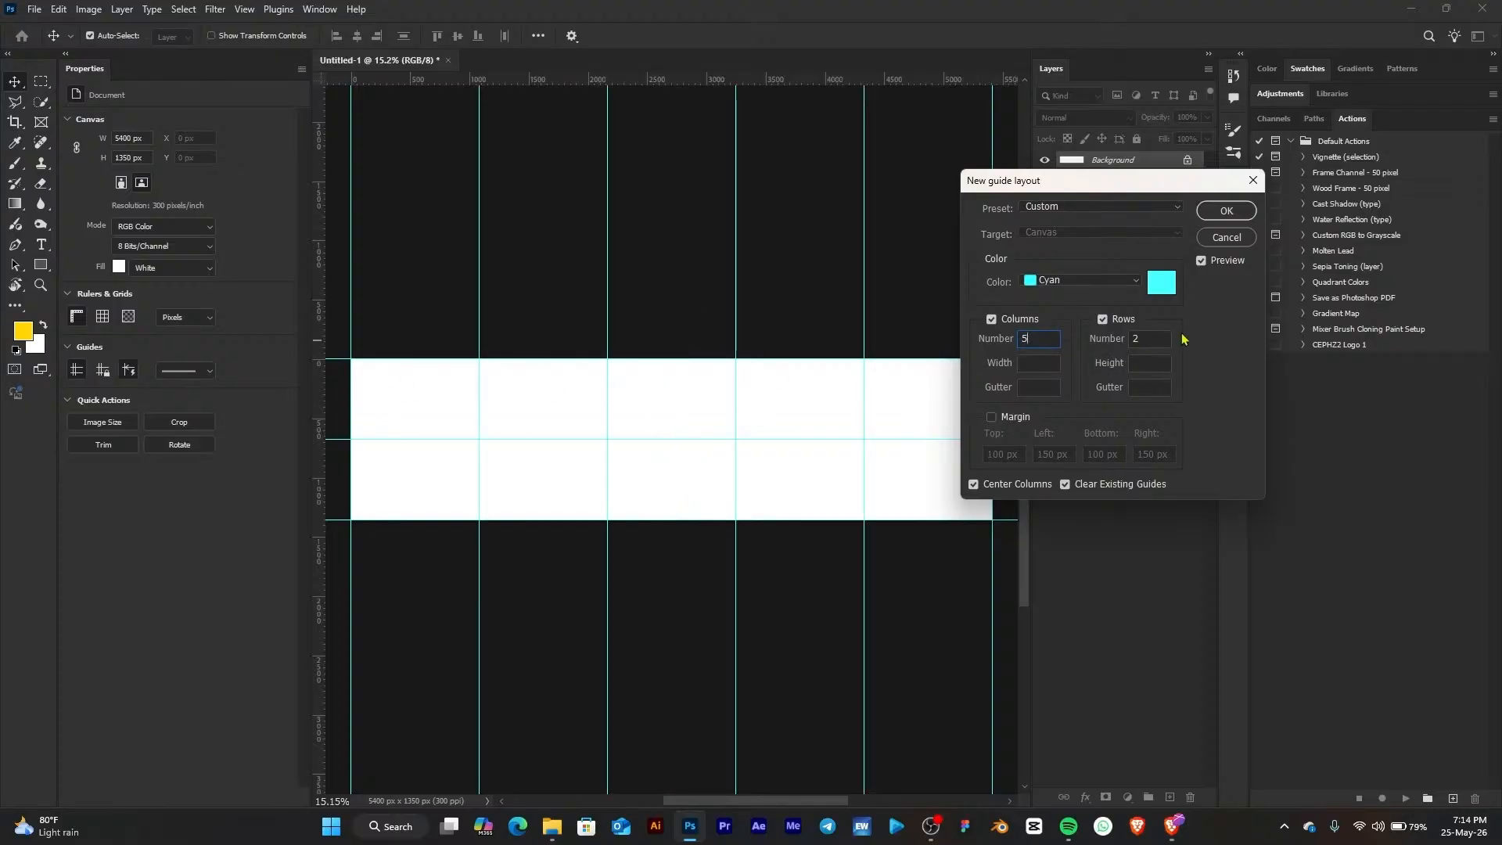
left_click(1153, 341)
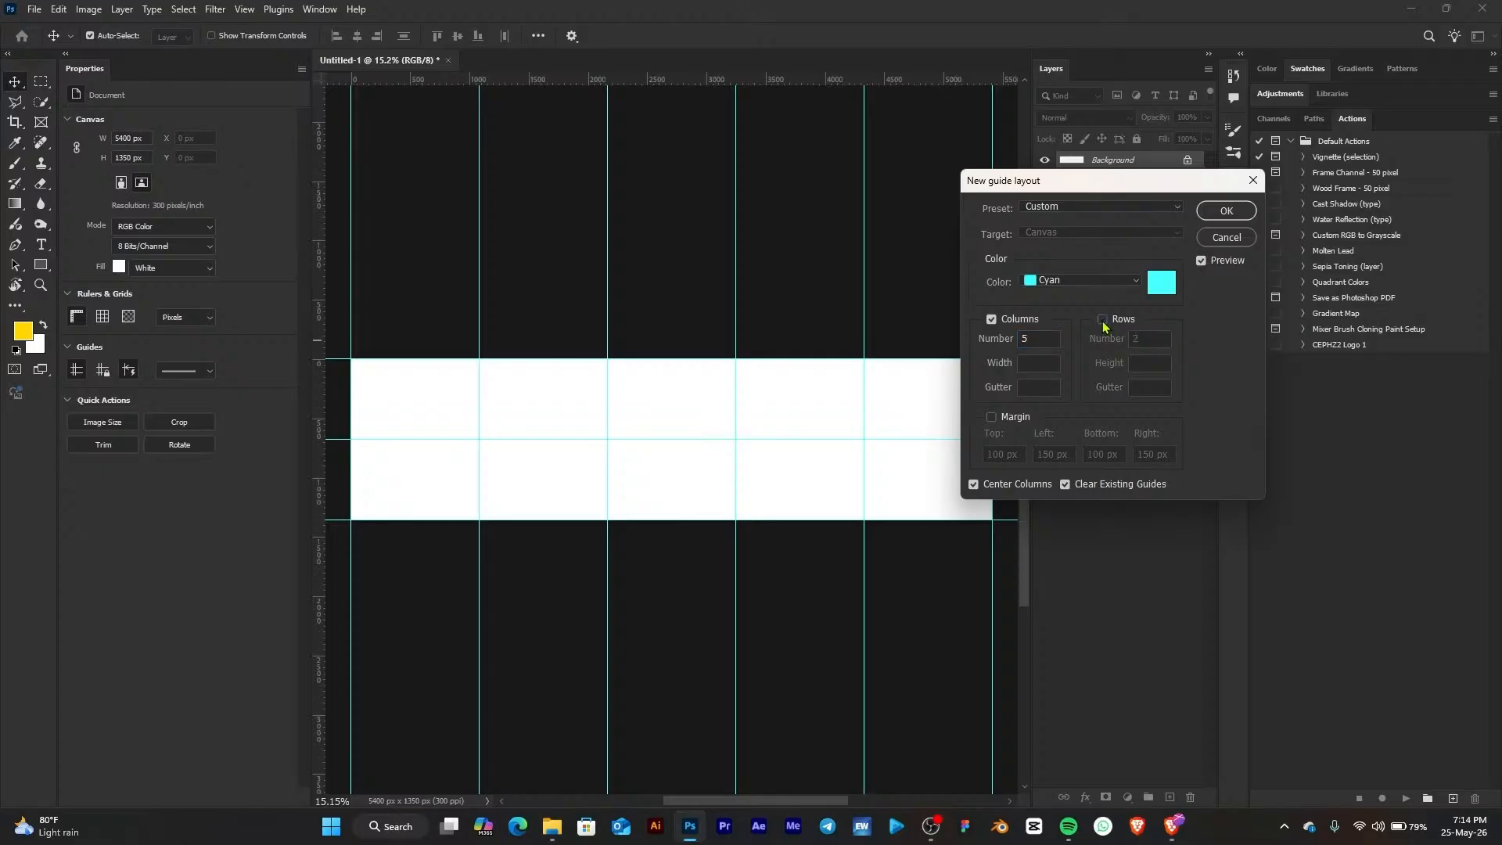
left_click(1101, 320)
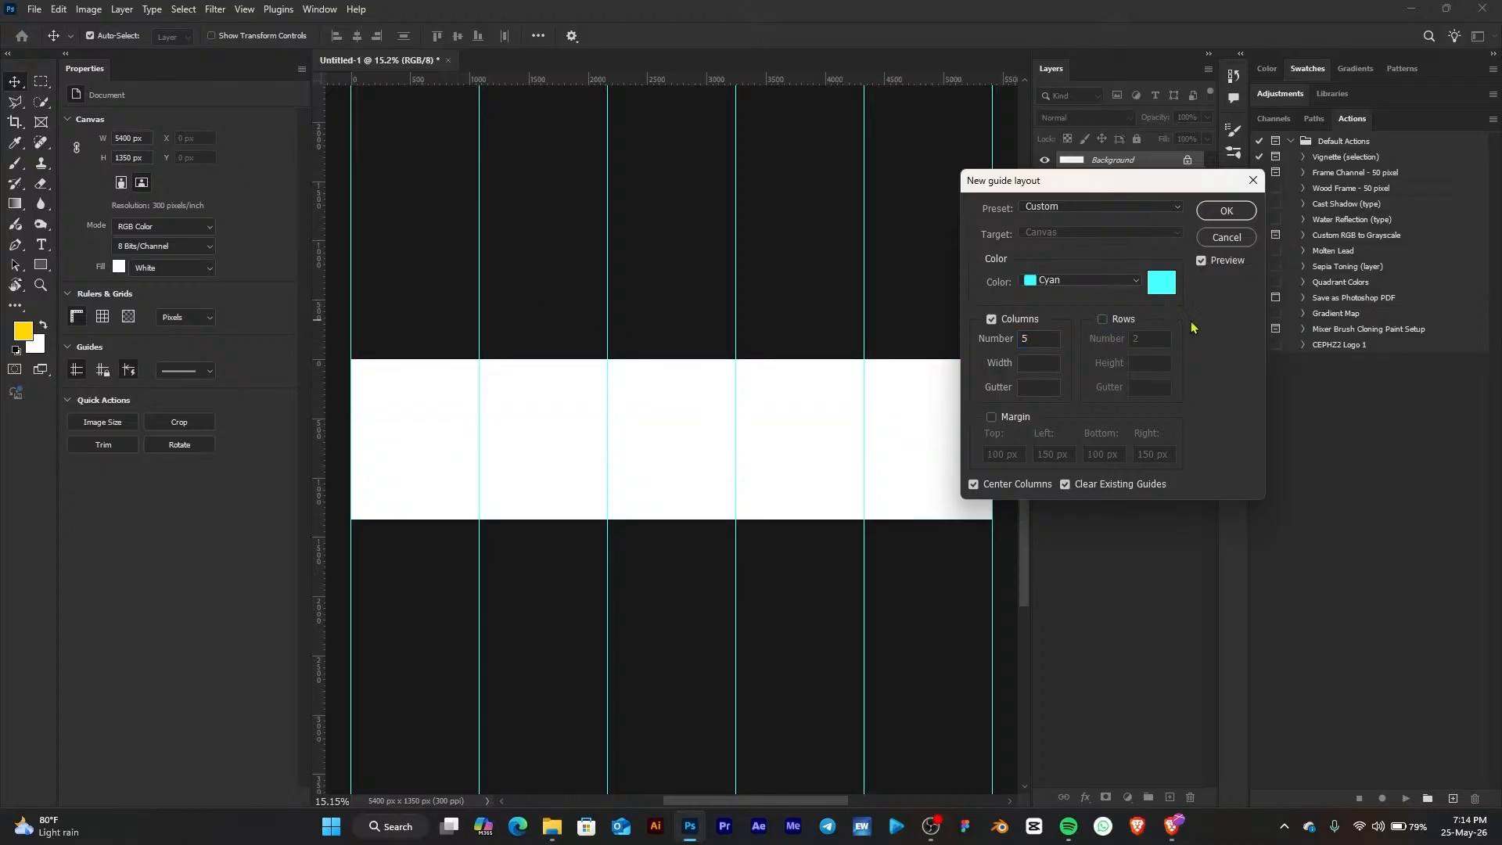
left_click(1224, 217)
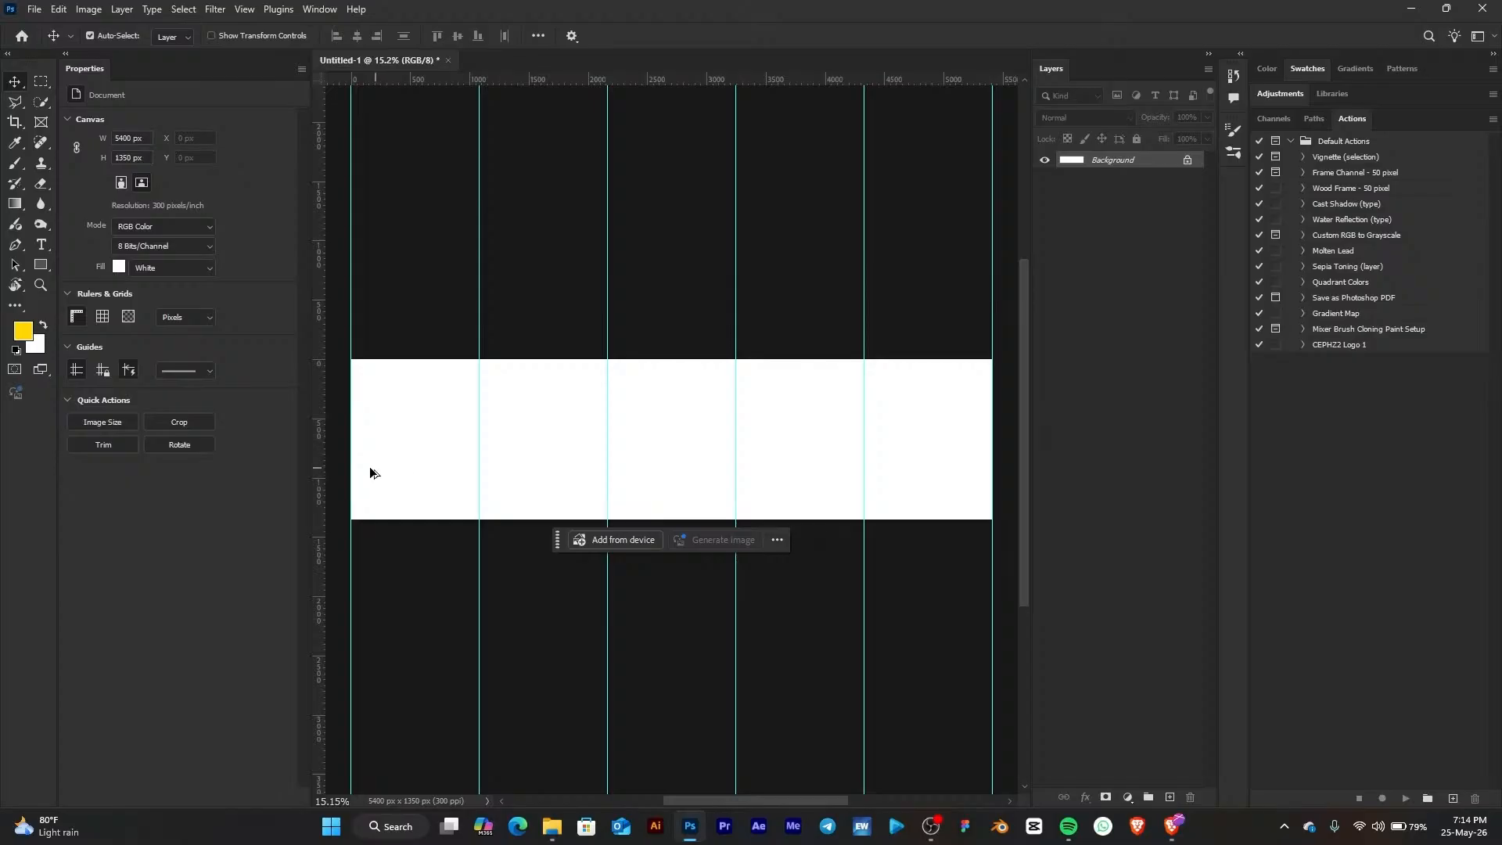
scroll(406, 443, "up", 2)
scroll(407, 442, "up", 1)
left_click_drag(435, 439, 482, 476)
left_click_drag(846, 439, 718, 452)
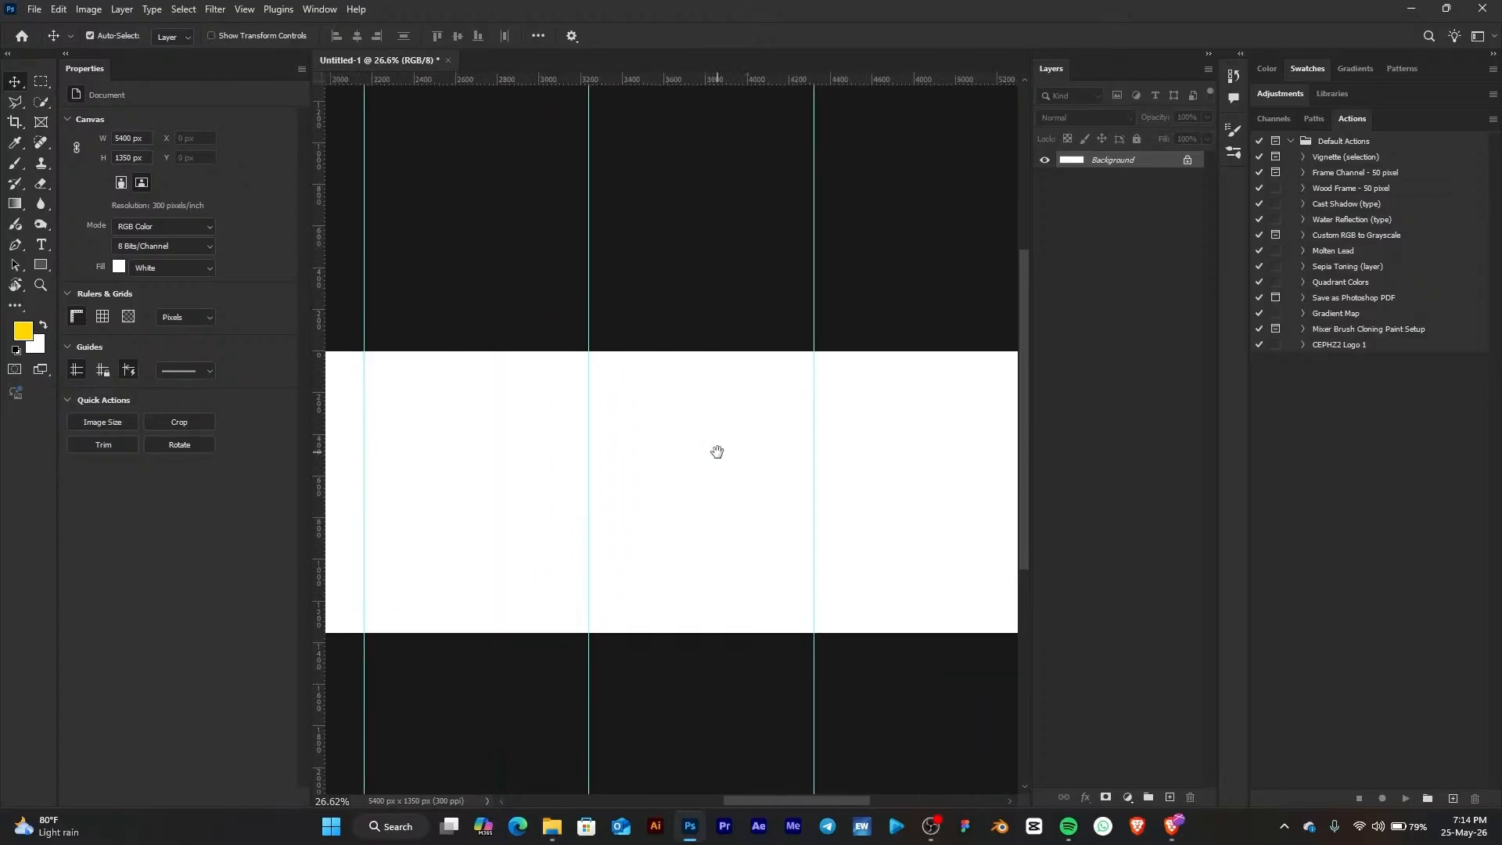
scroll(717, 460, "down", 4)
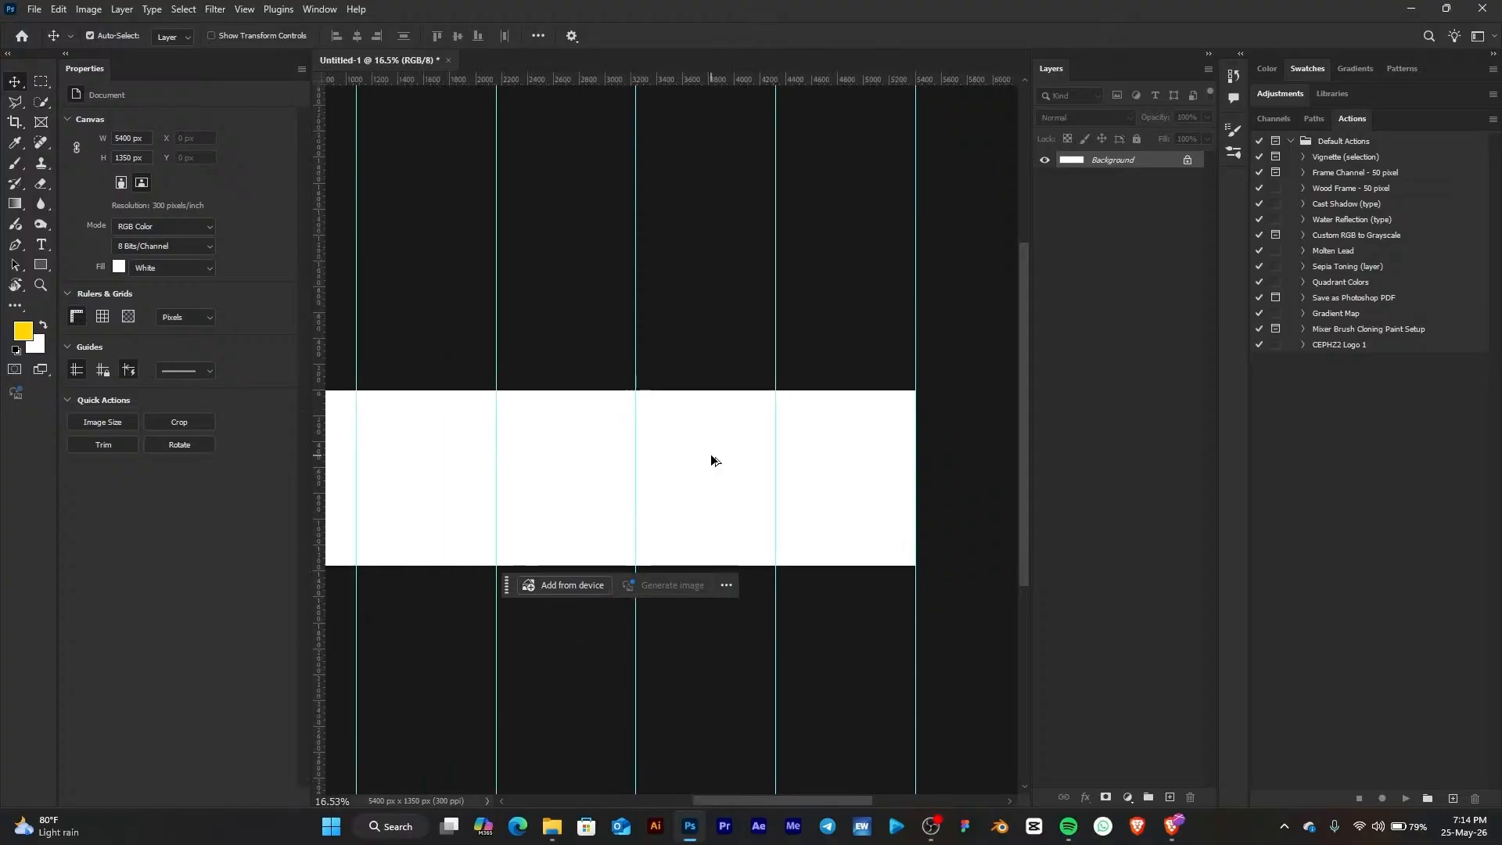
left_click_drag(446, 495, 610, 467)
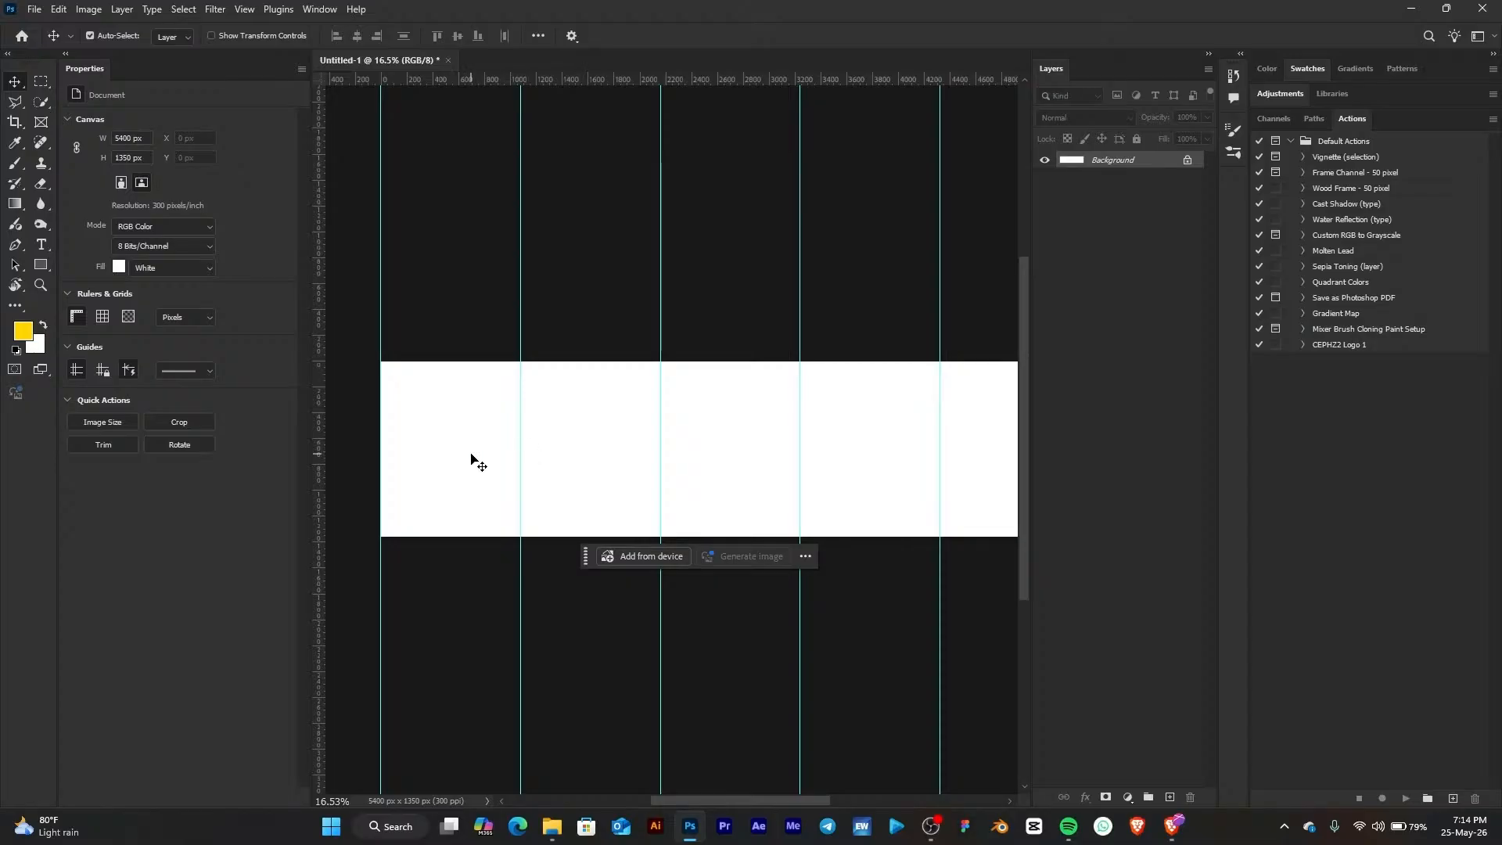
scroll(427, 470, "up", 2)
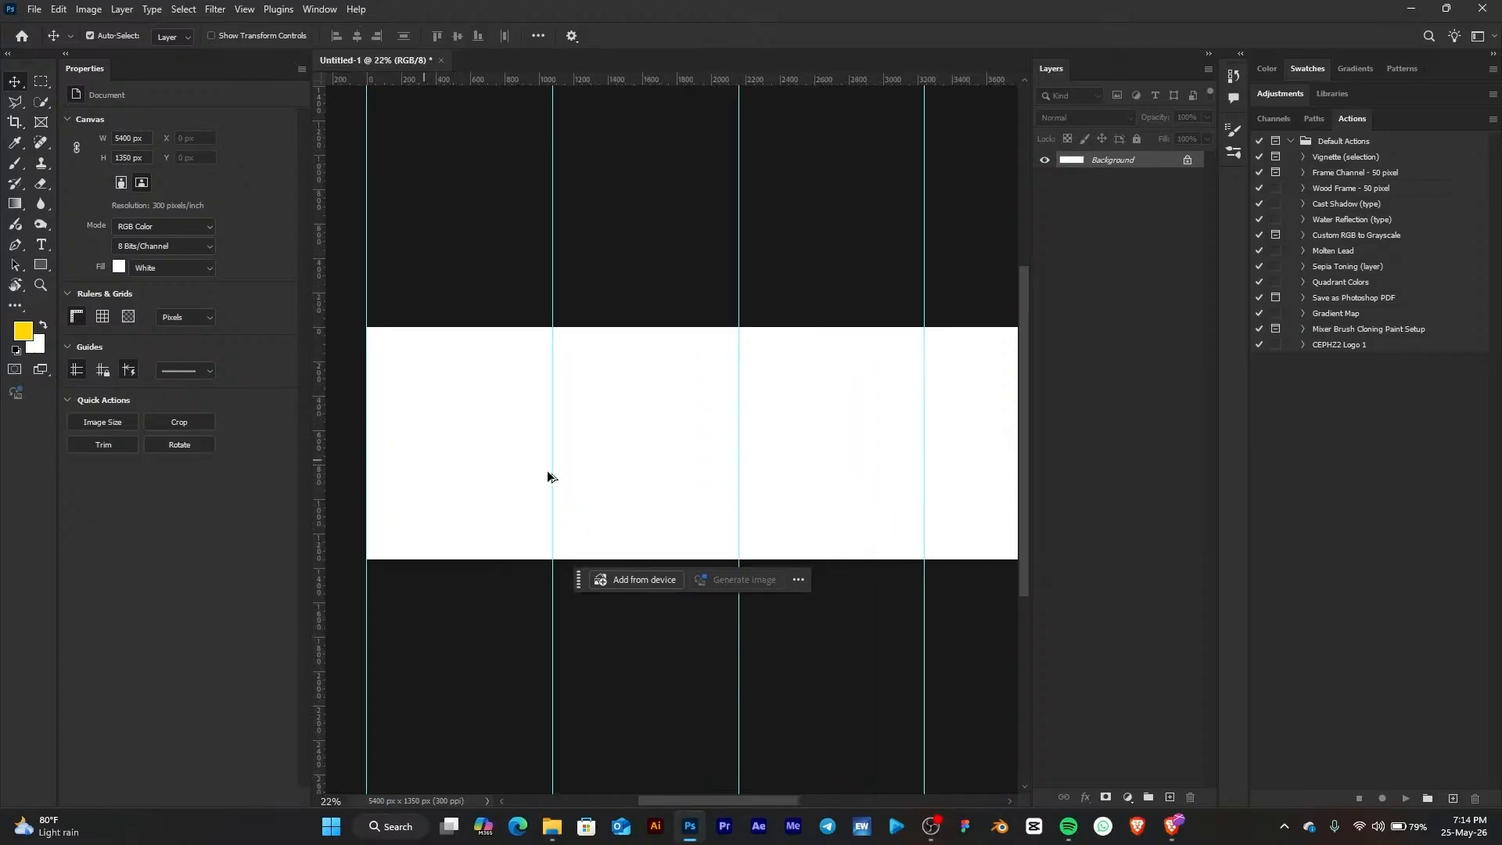
Switch to the browser and select the Page 1 carousel copy in the ChatGPT chat, then return to Photoshop
left_click(1171, 826)
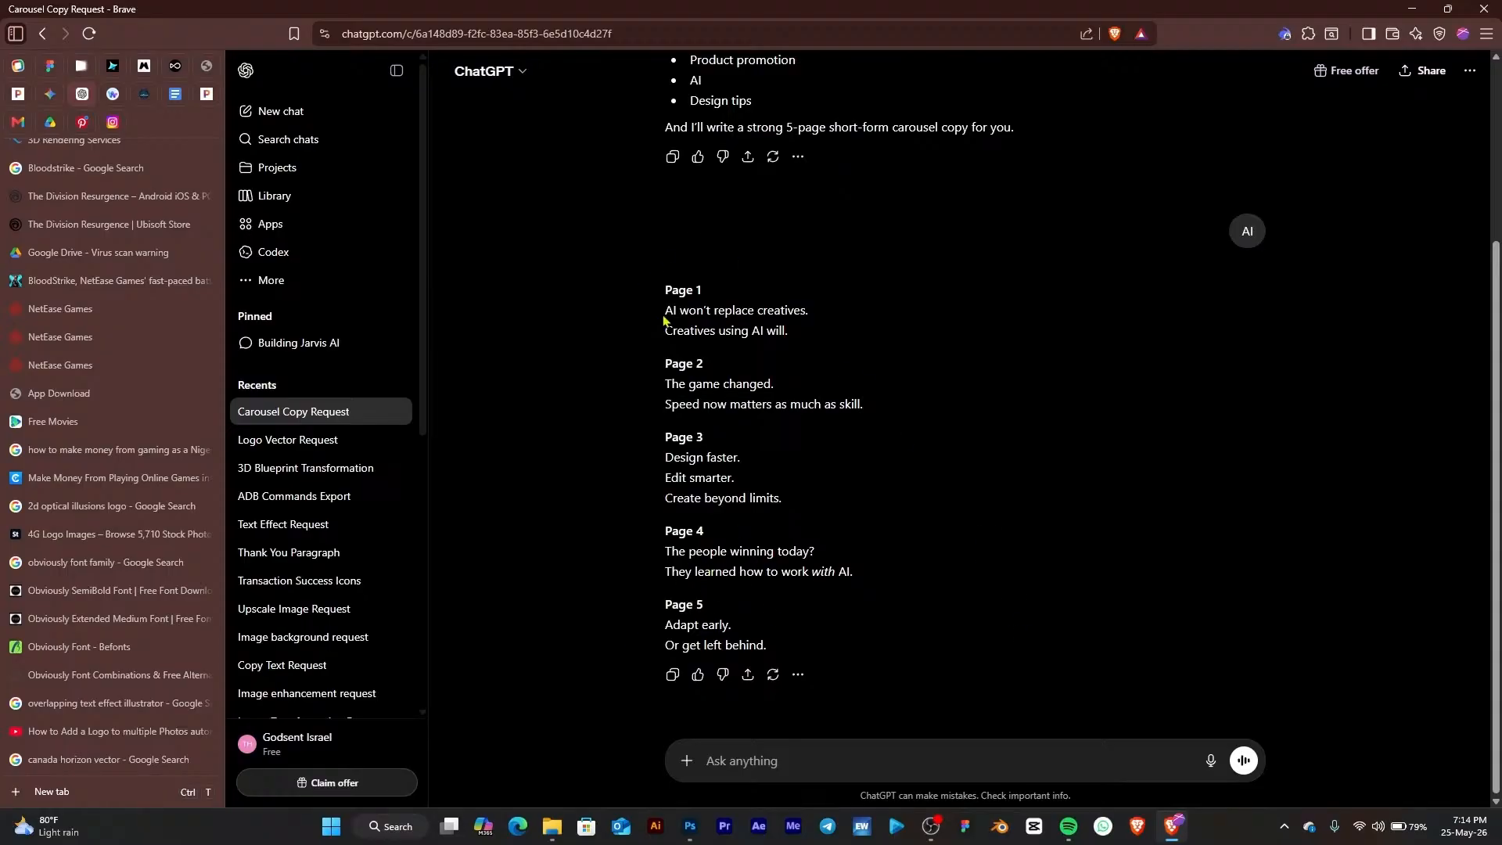
left_click_drag(665, 310, 810, 336)
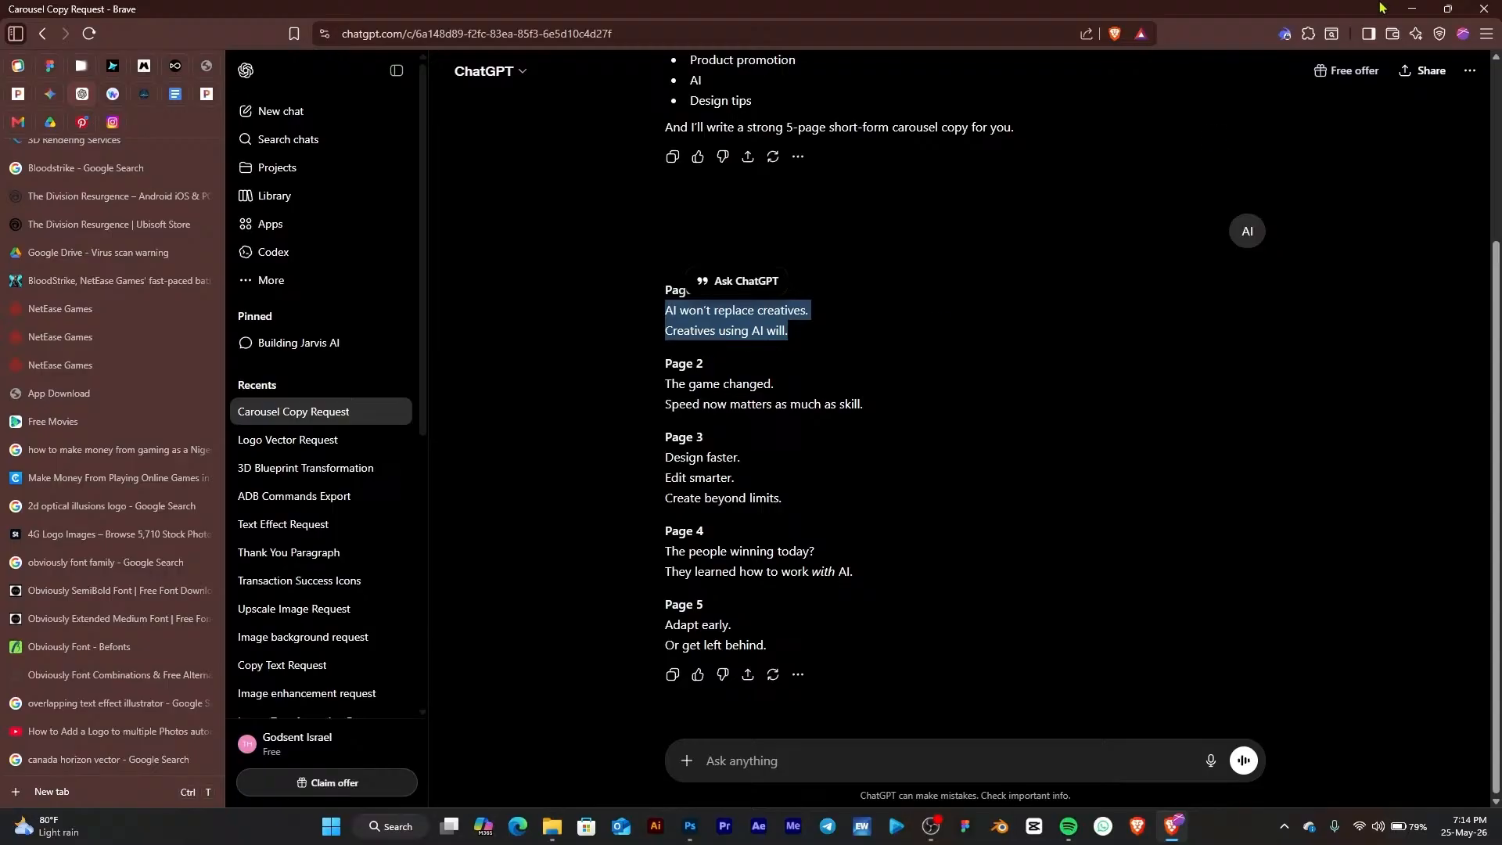
left_click(1417, 8)
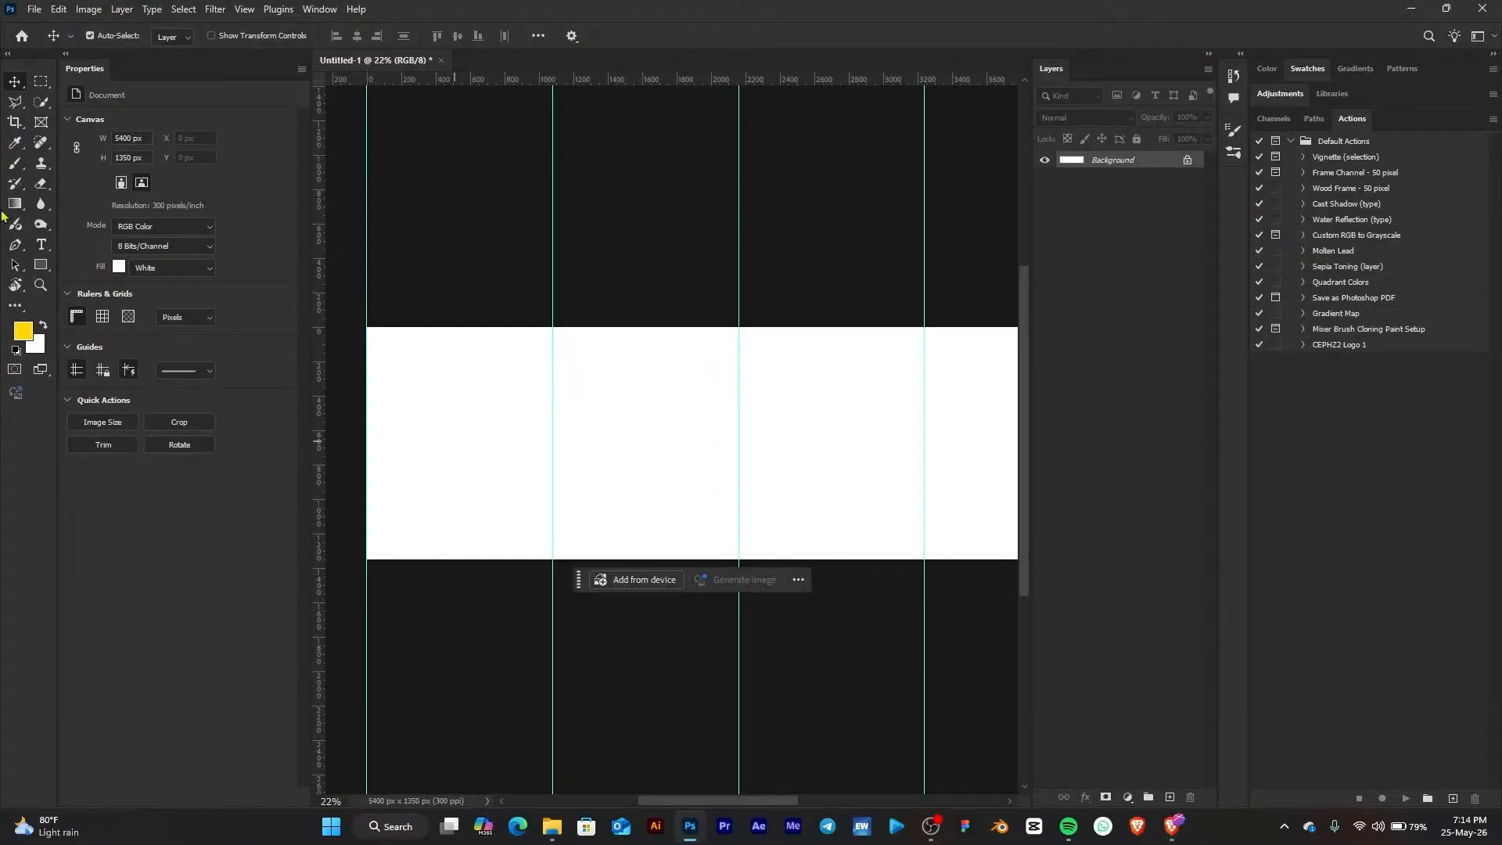
Paste the Page 1 copy as a new text layer on the first page of the canvas
key("t")
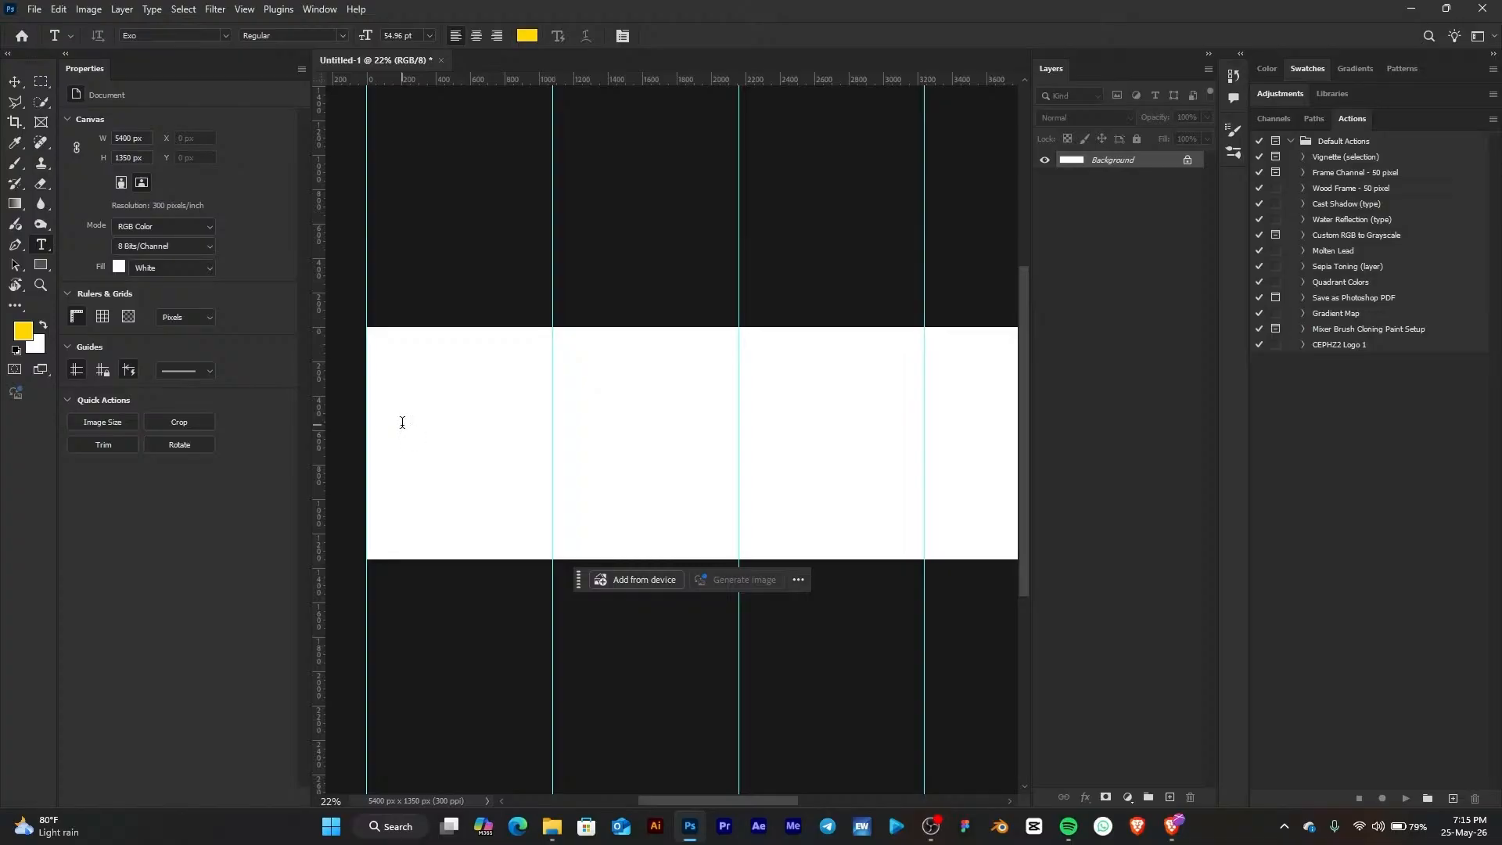
left_click(402, 422)
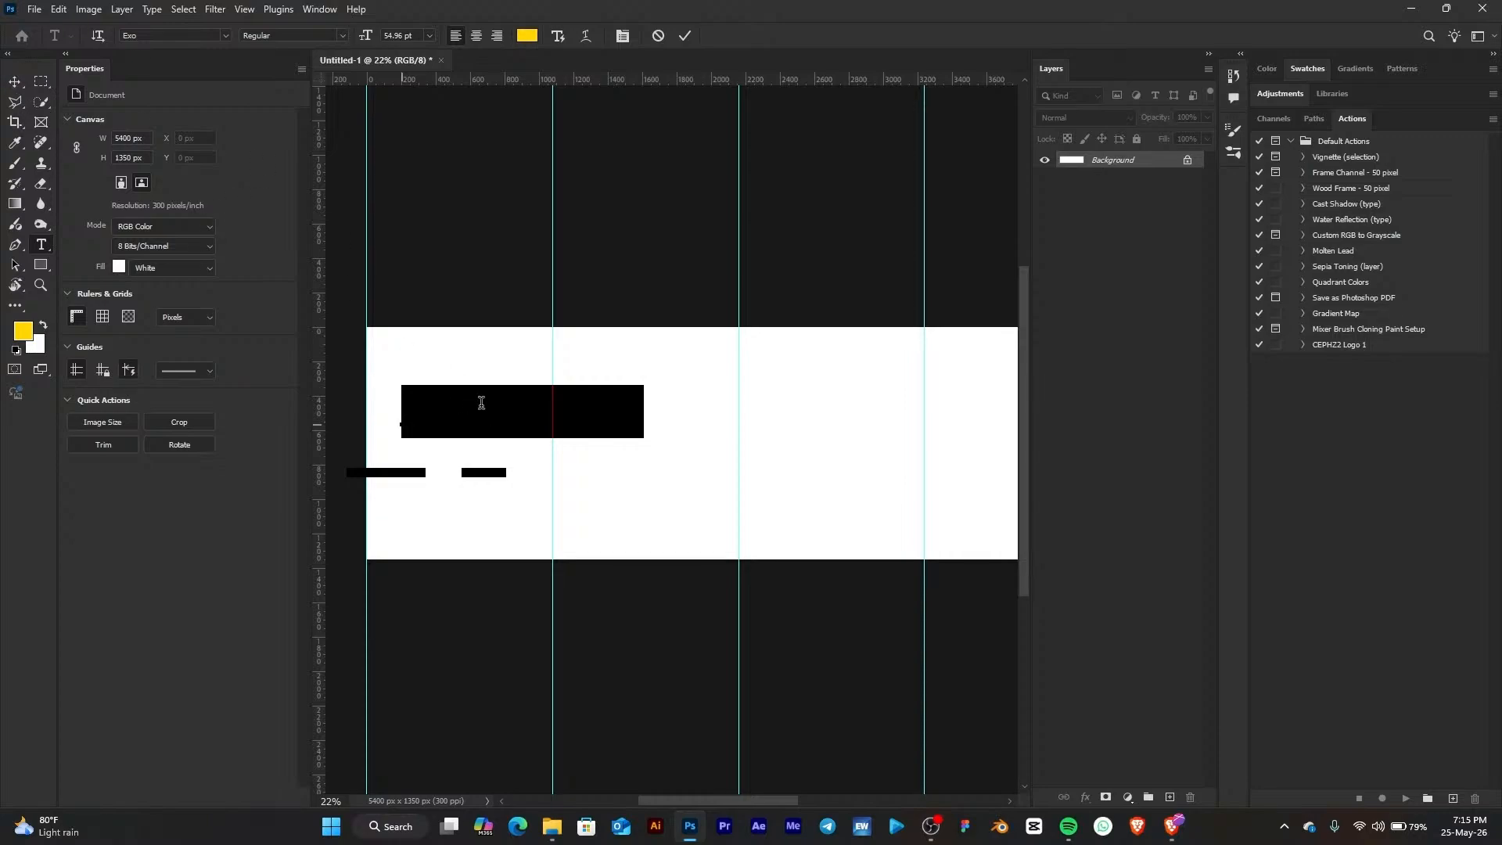
key("ctrl+v")
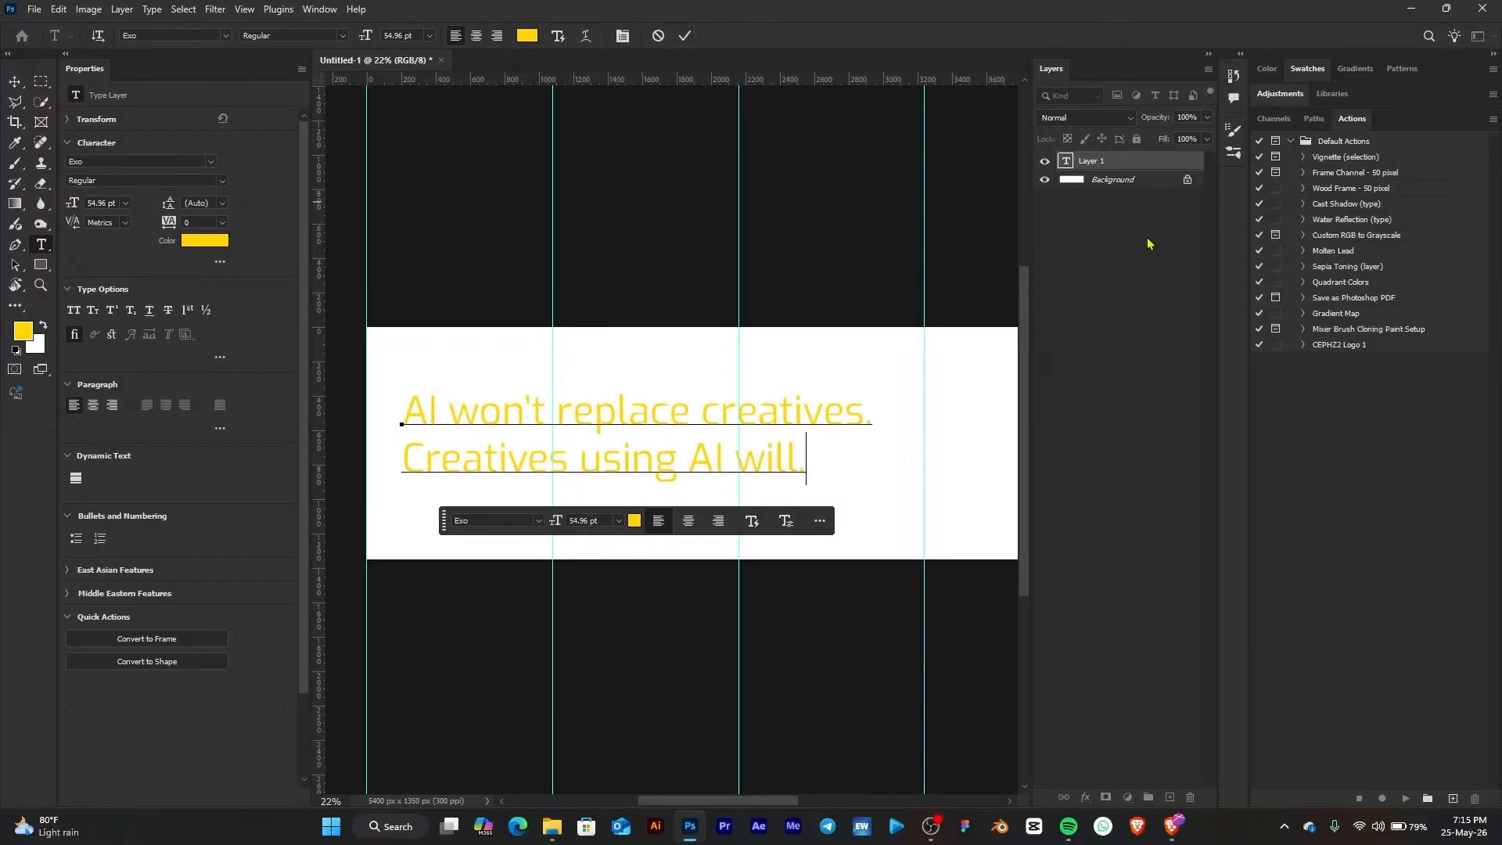
key("ctrl+Return")
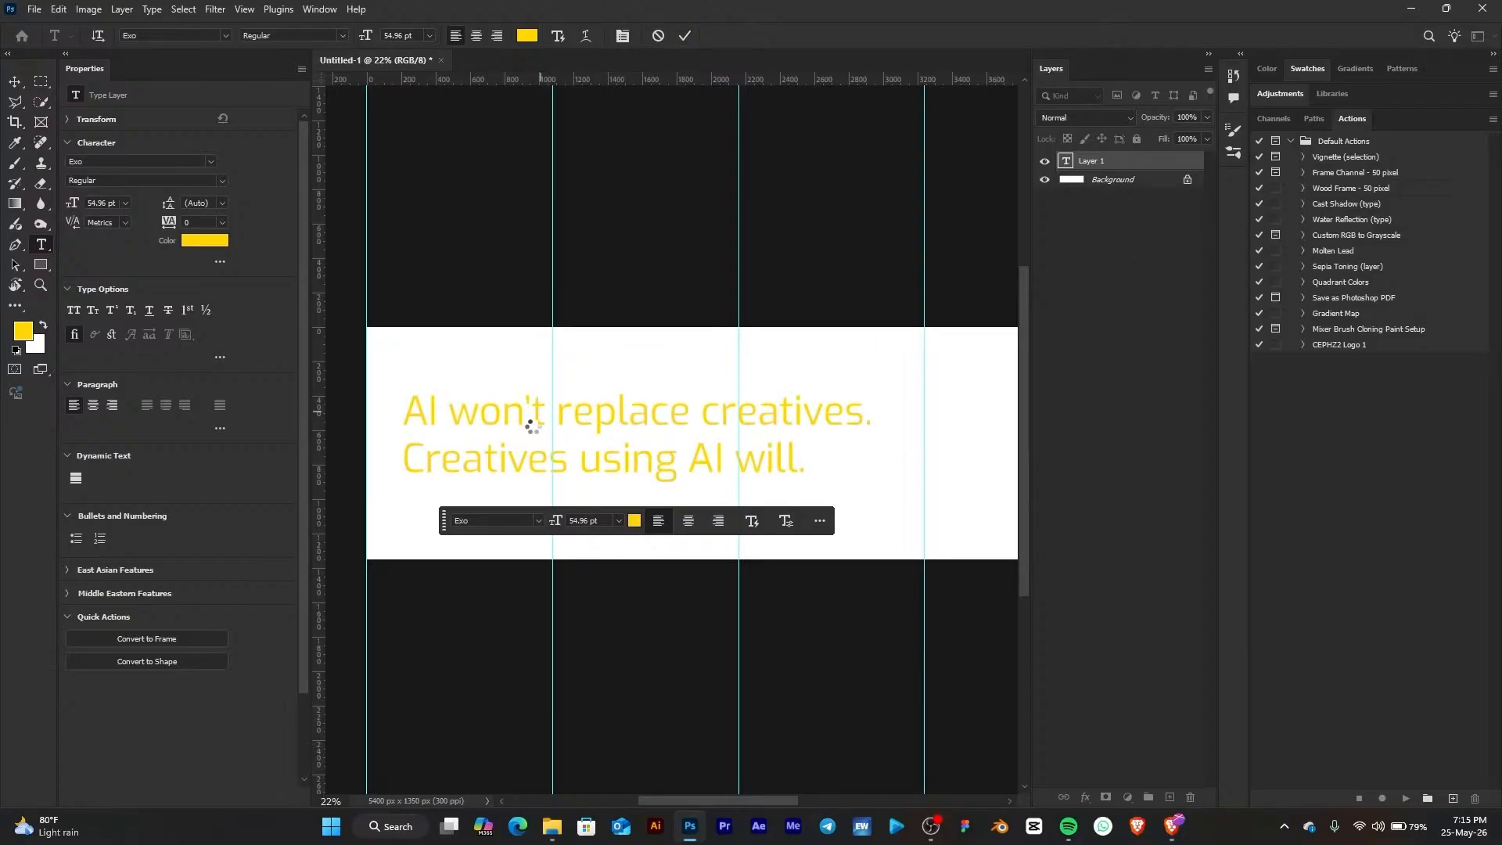
Change the text's font to Mansfield Bold and leave text editing
left_click(120, 160)
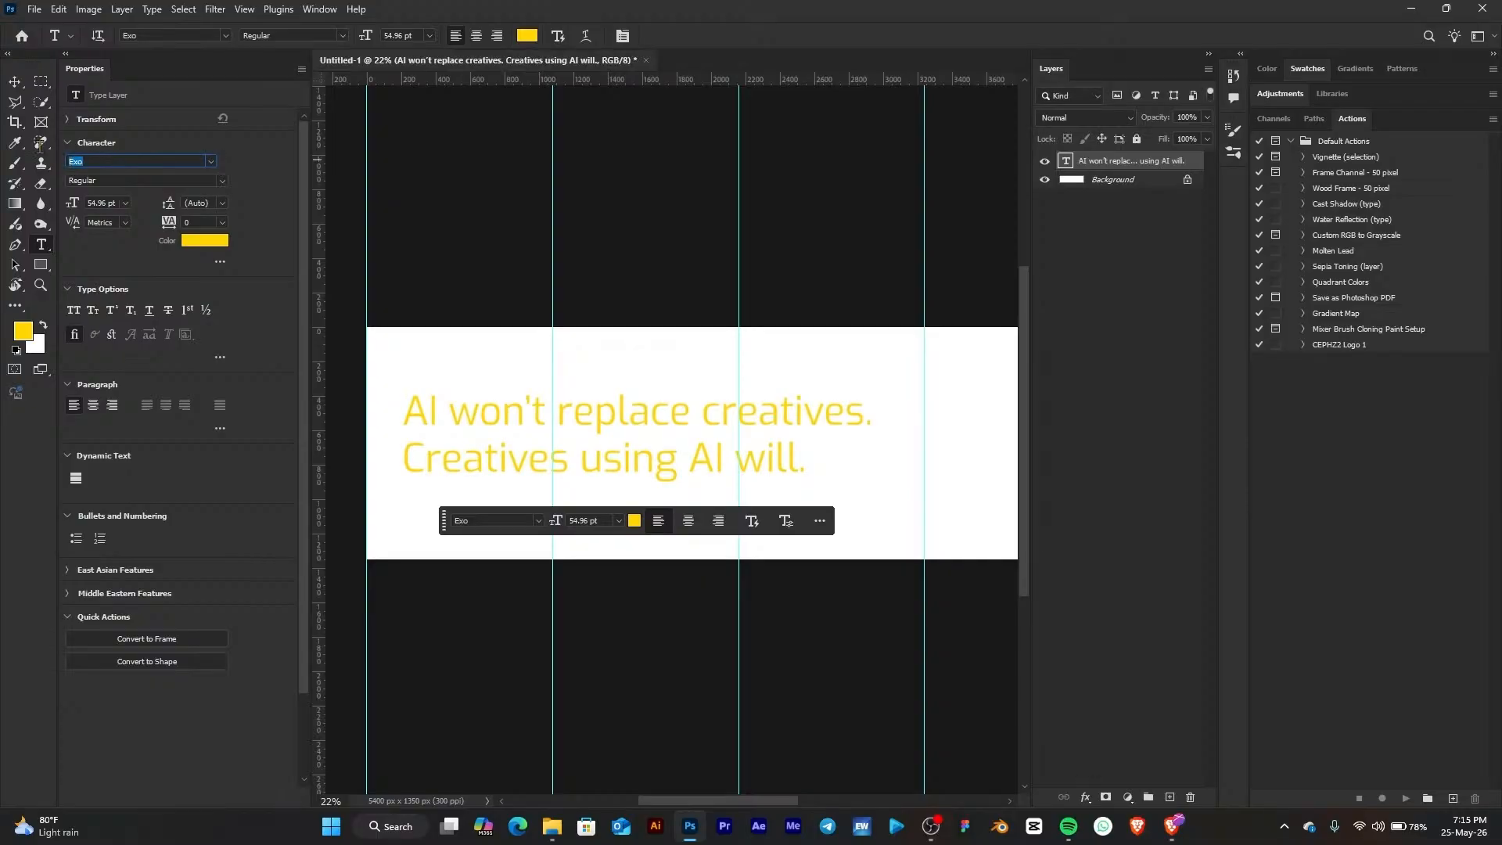
type("Manfi")
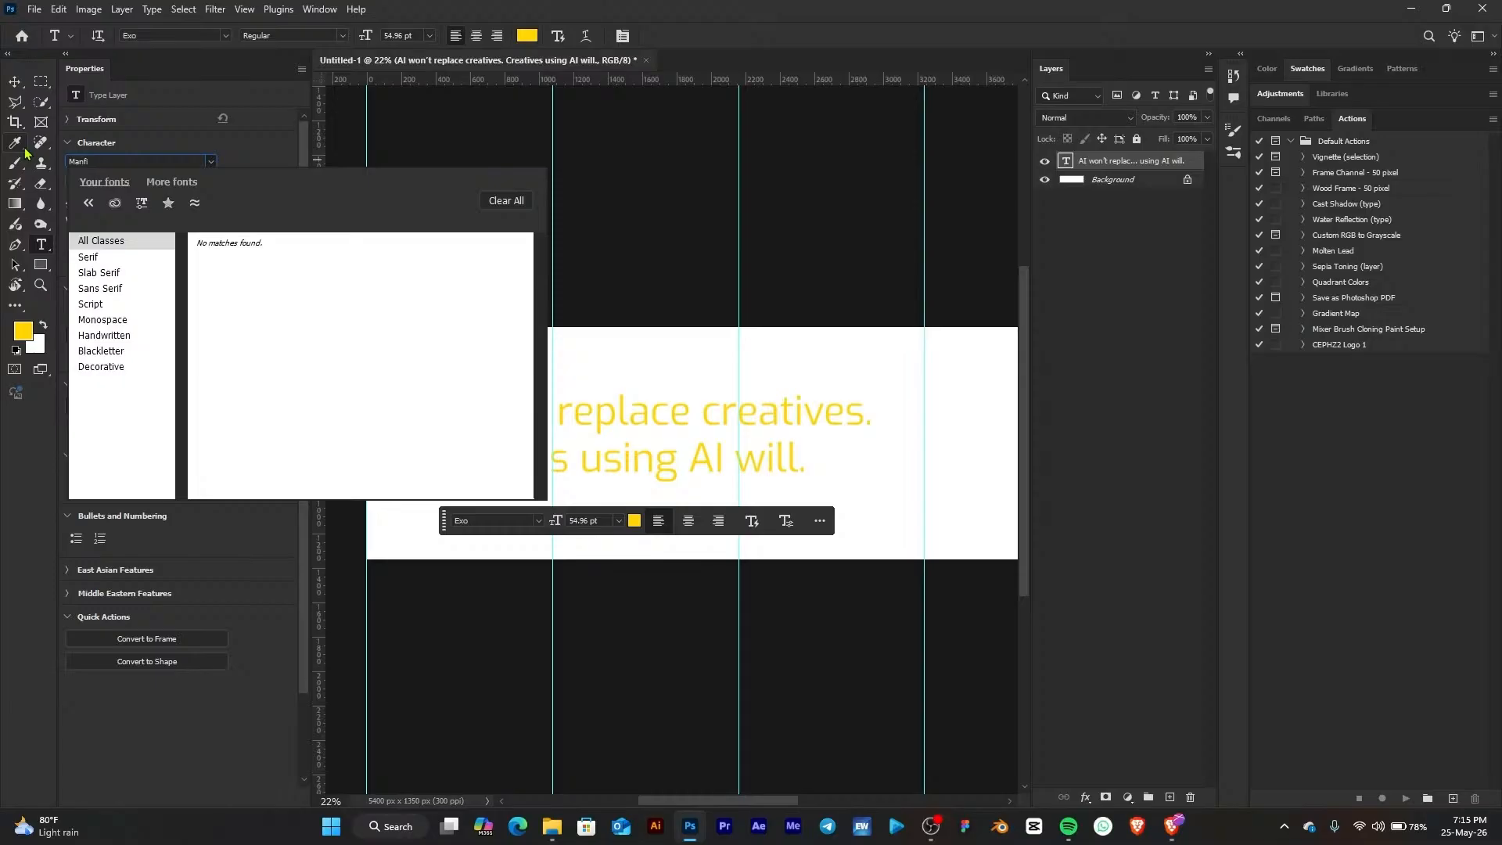
key("BackSpace")
key("BackSpace")
type("s")
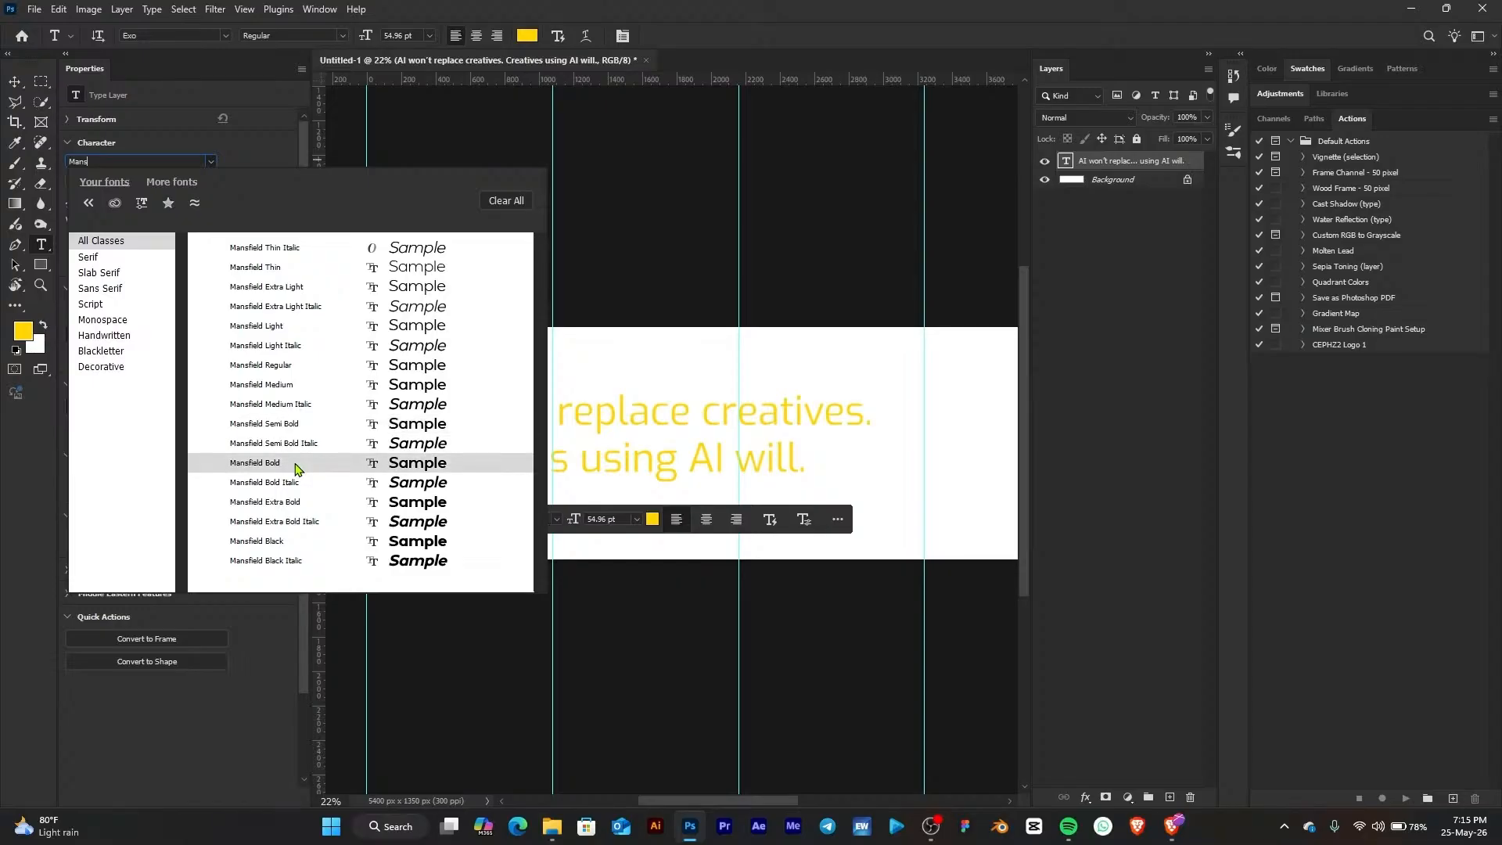
left_click(294, 467)
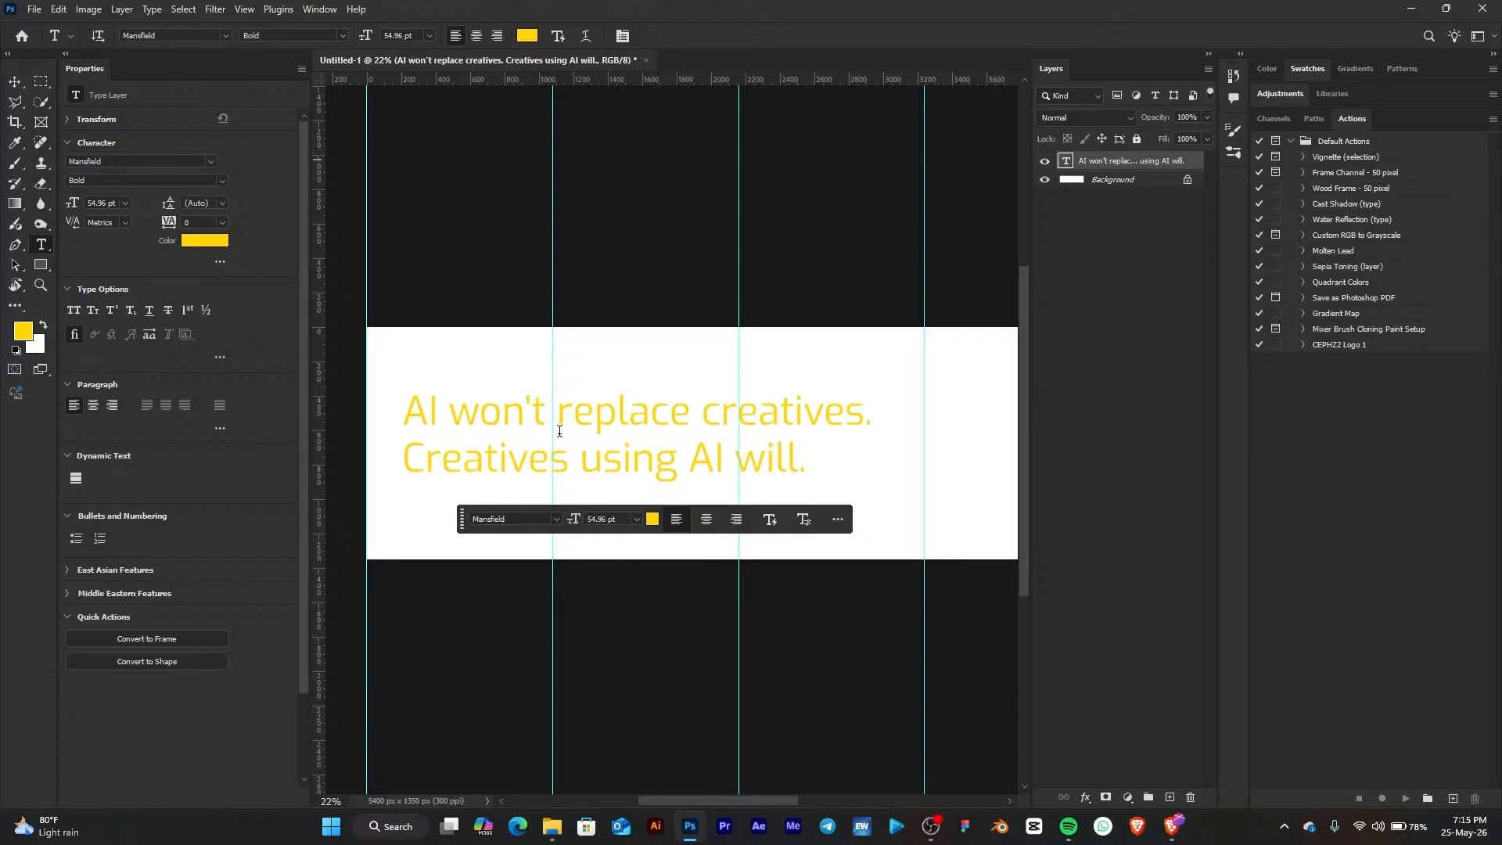
left_click(15, 81)
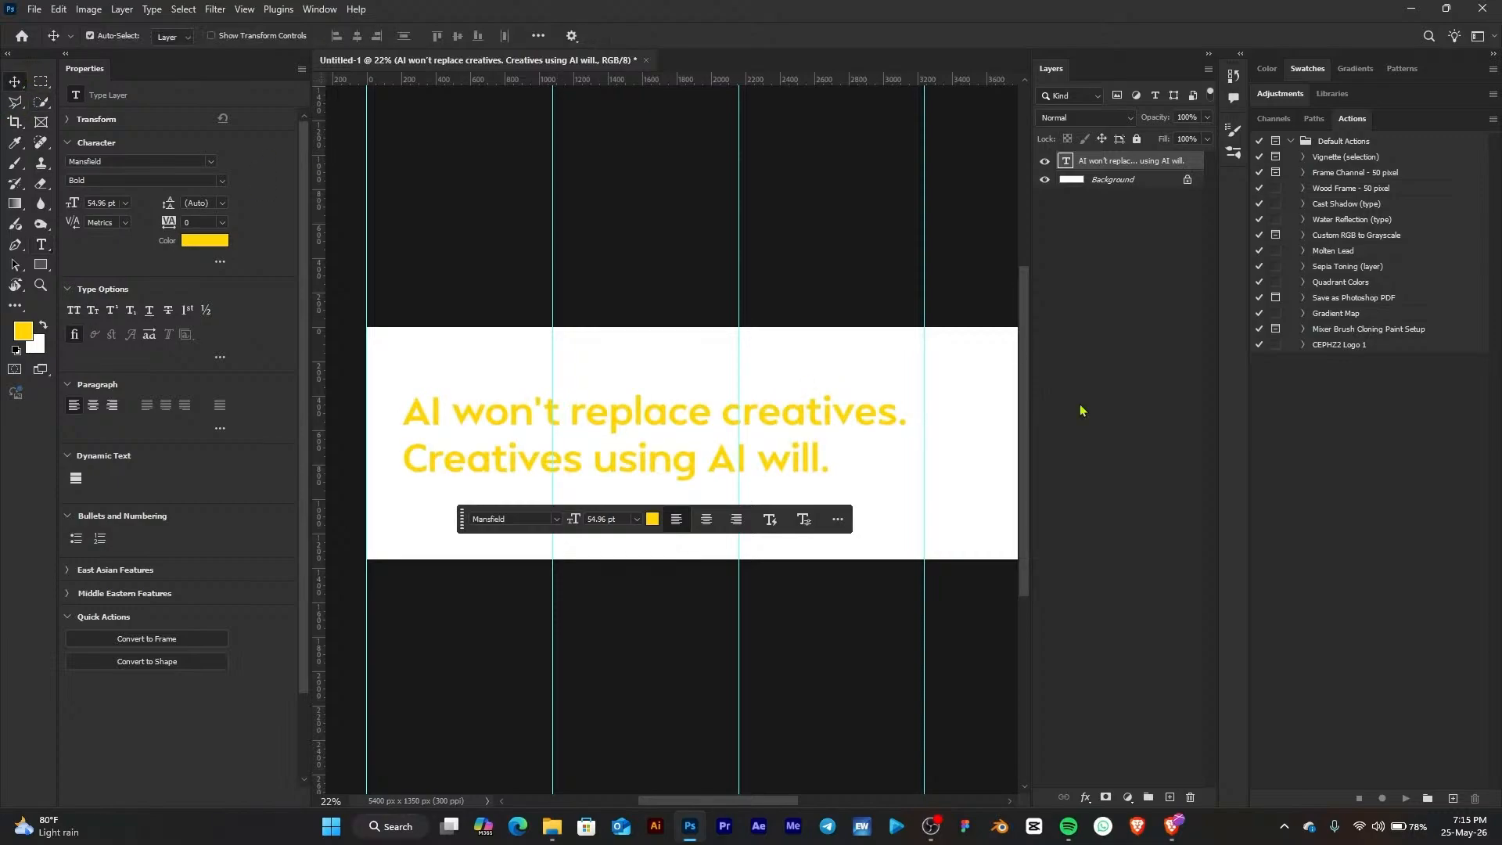
Add a Solid Color fill layer above the background, sampling a dark color from the Connecto Studios swatches
left_click(1141, 182)
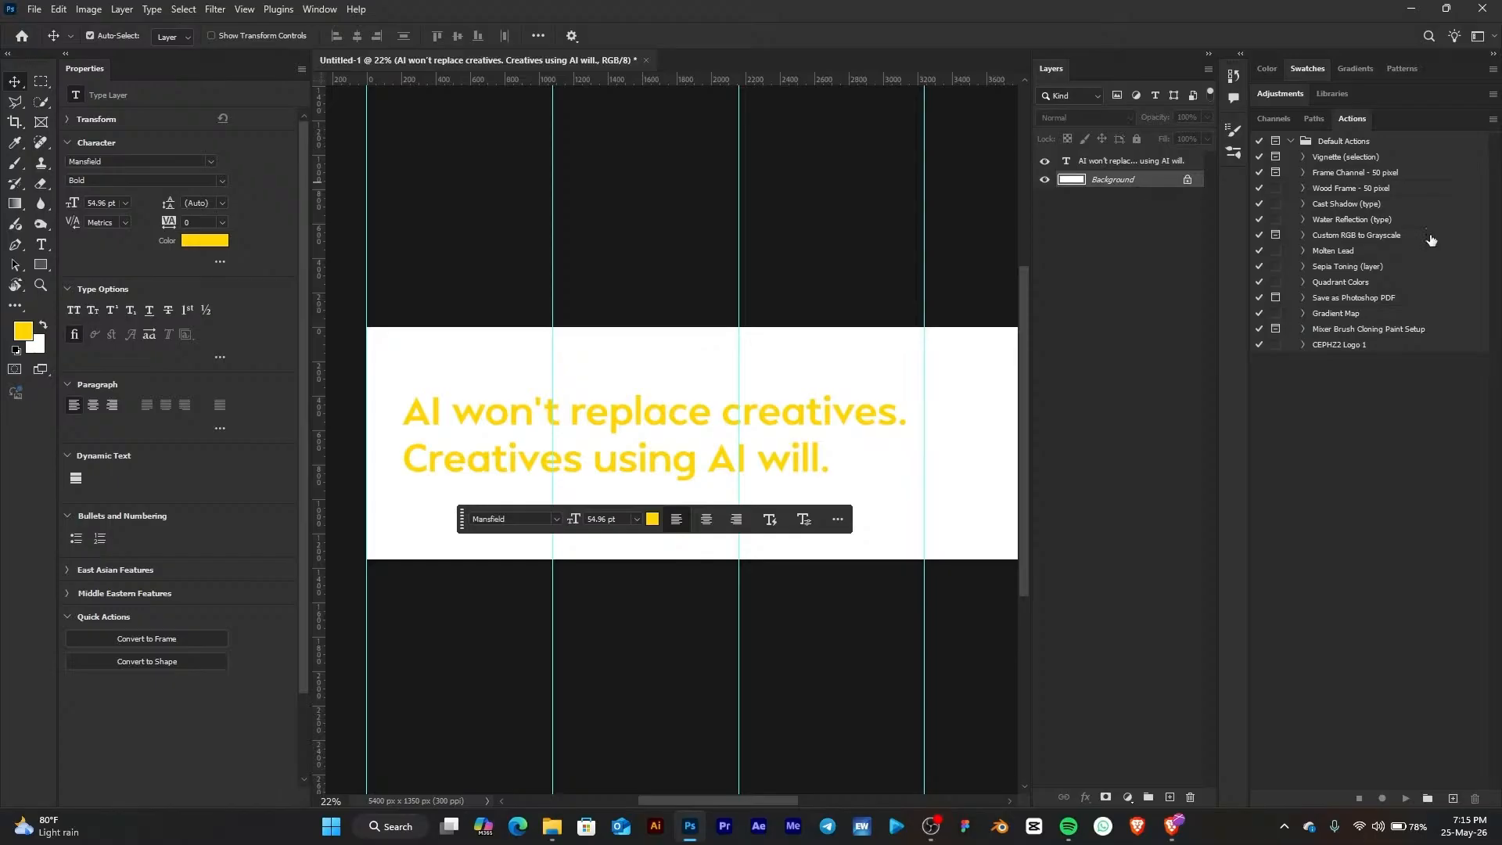
left_click(1305, 70)
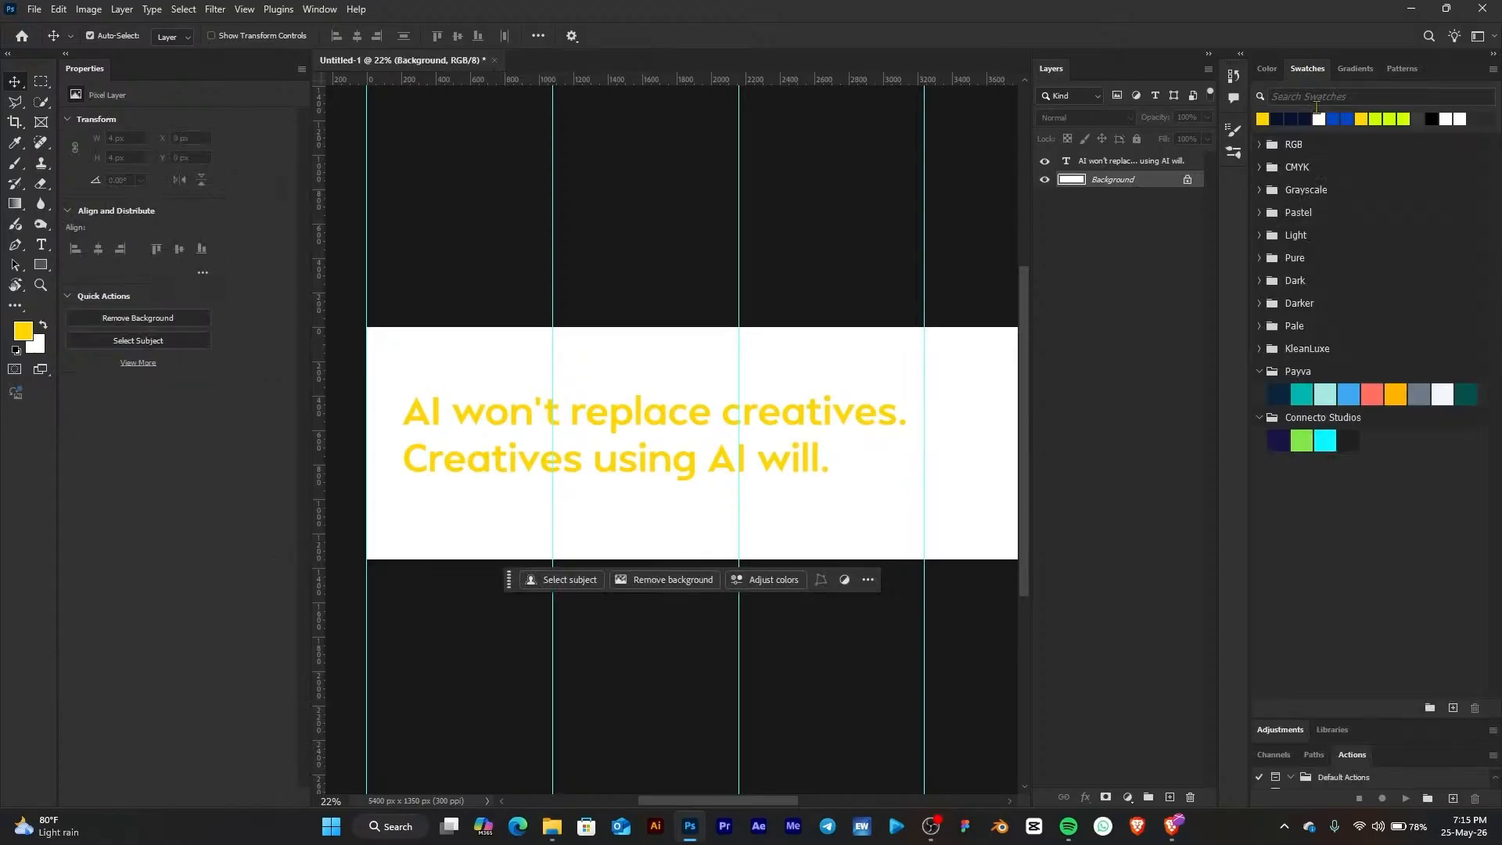
left_click(1259, 371)
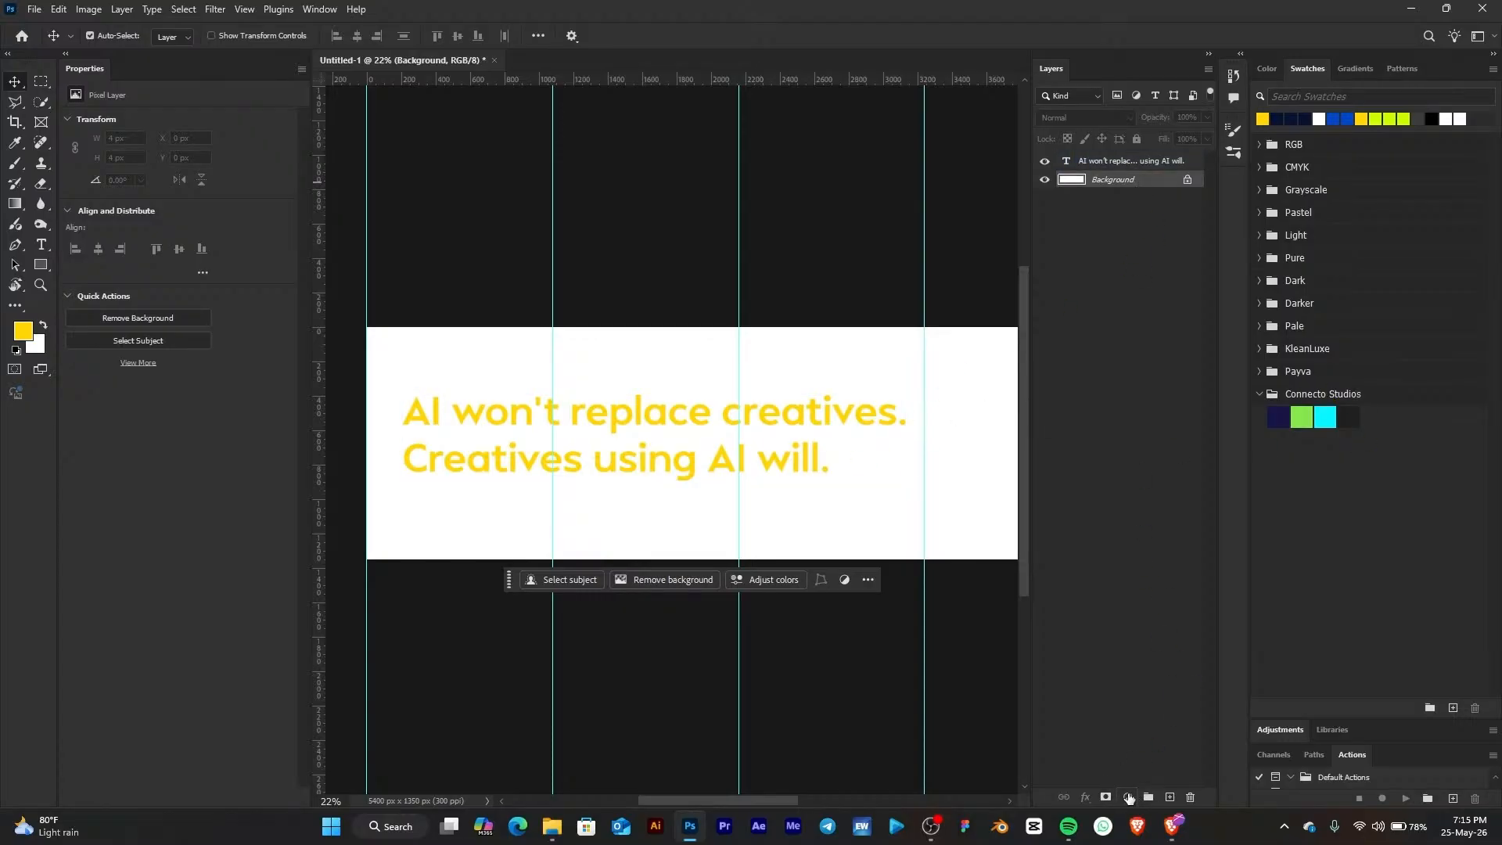
left_click(1128, 796)
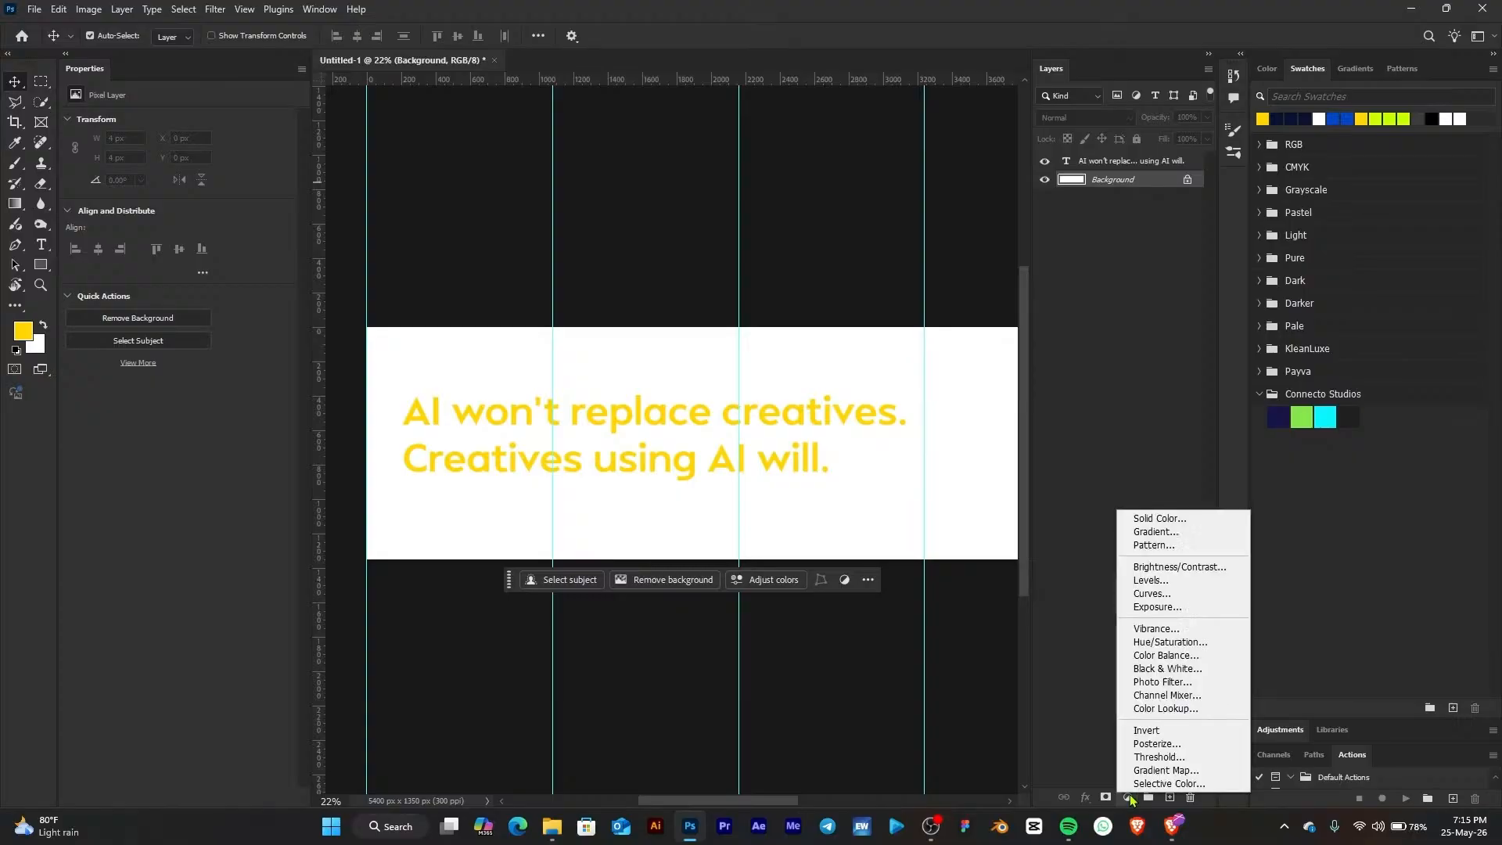
left_click(1153, 520)
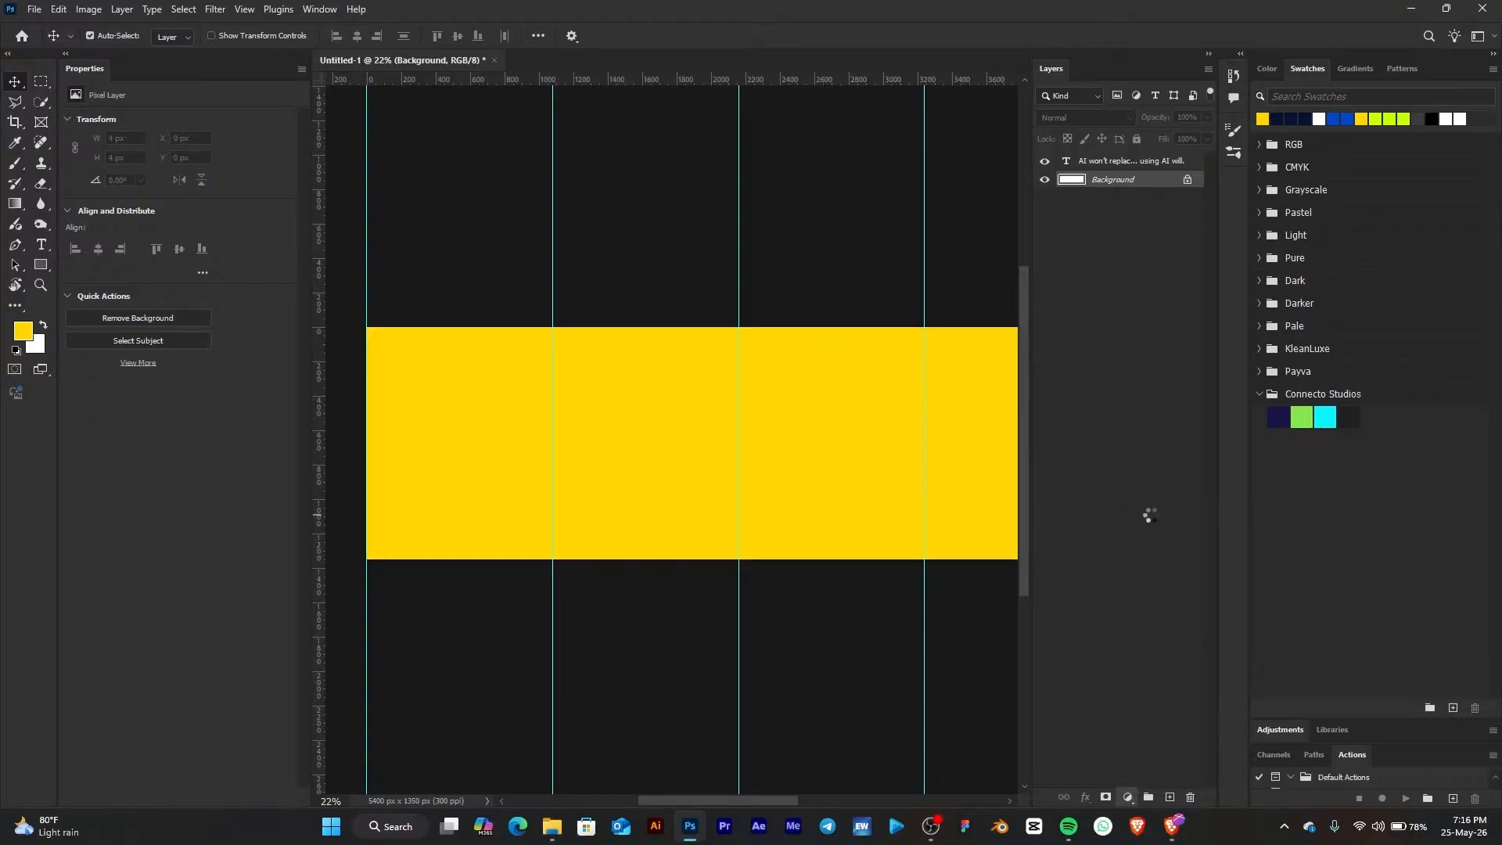
left_click(1353, 412)
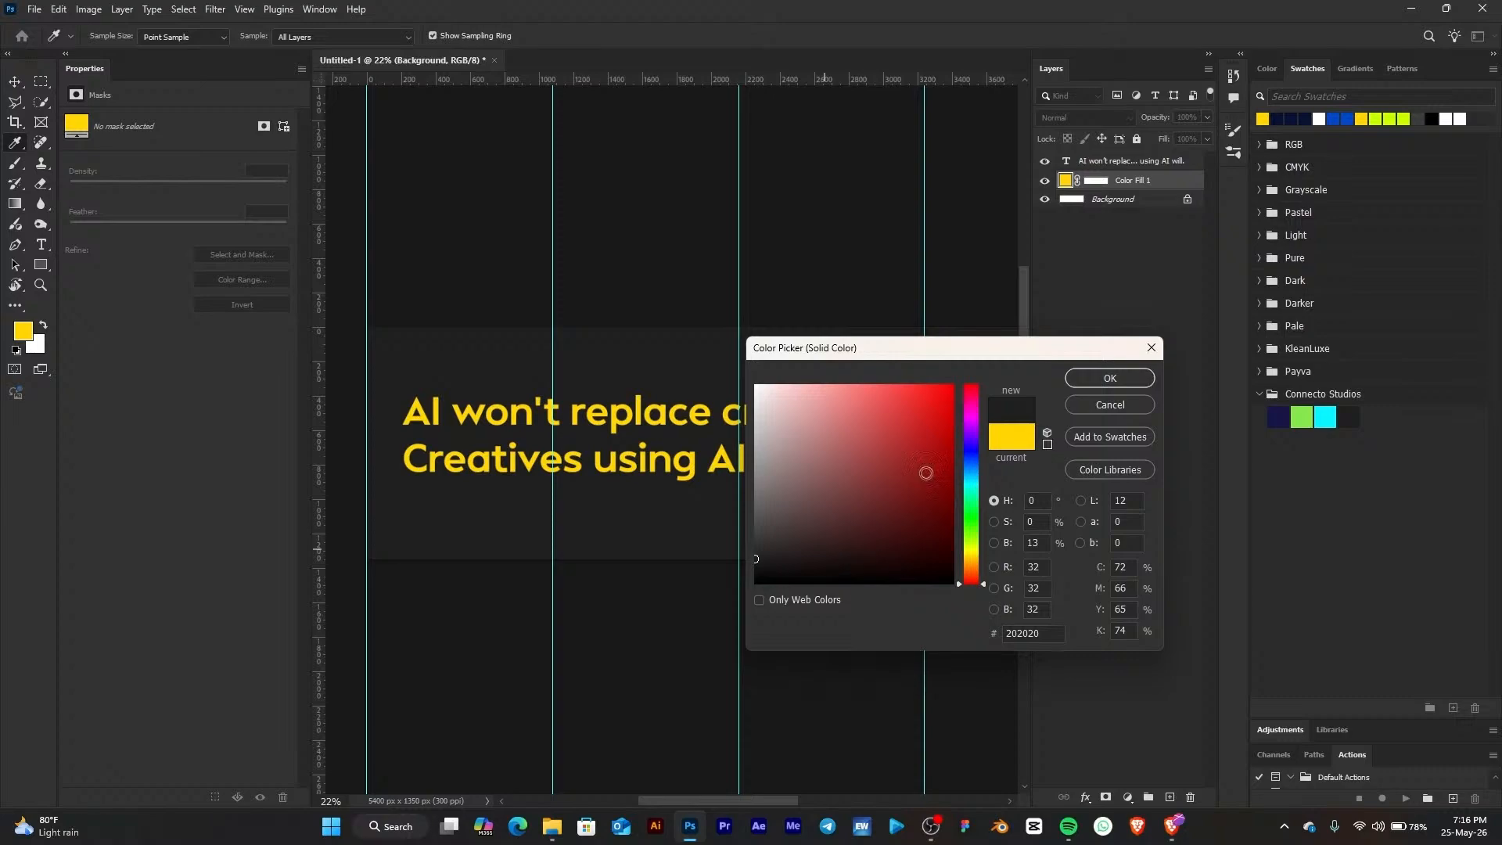
left_click(901, 495)
left_click(925, 496)
left_click(885, 489)
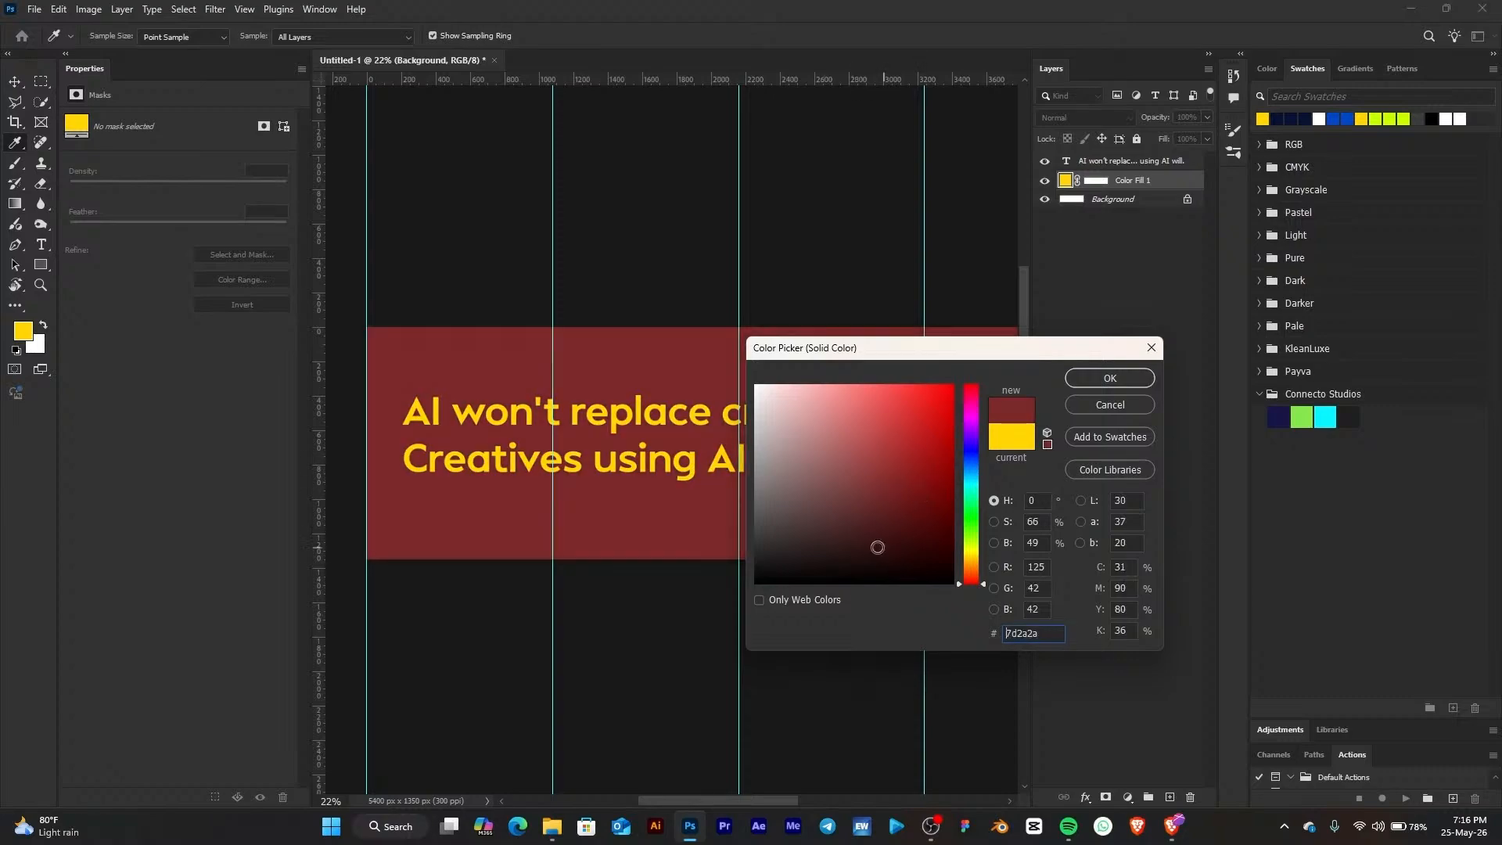
left_click(869, 549)
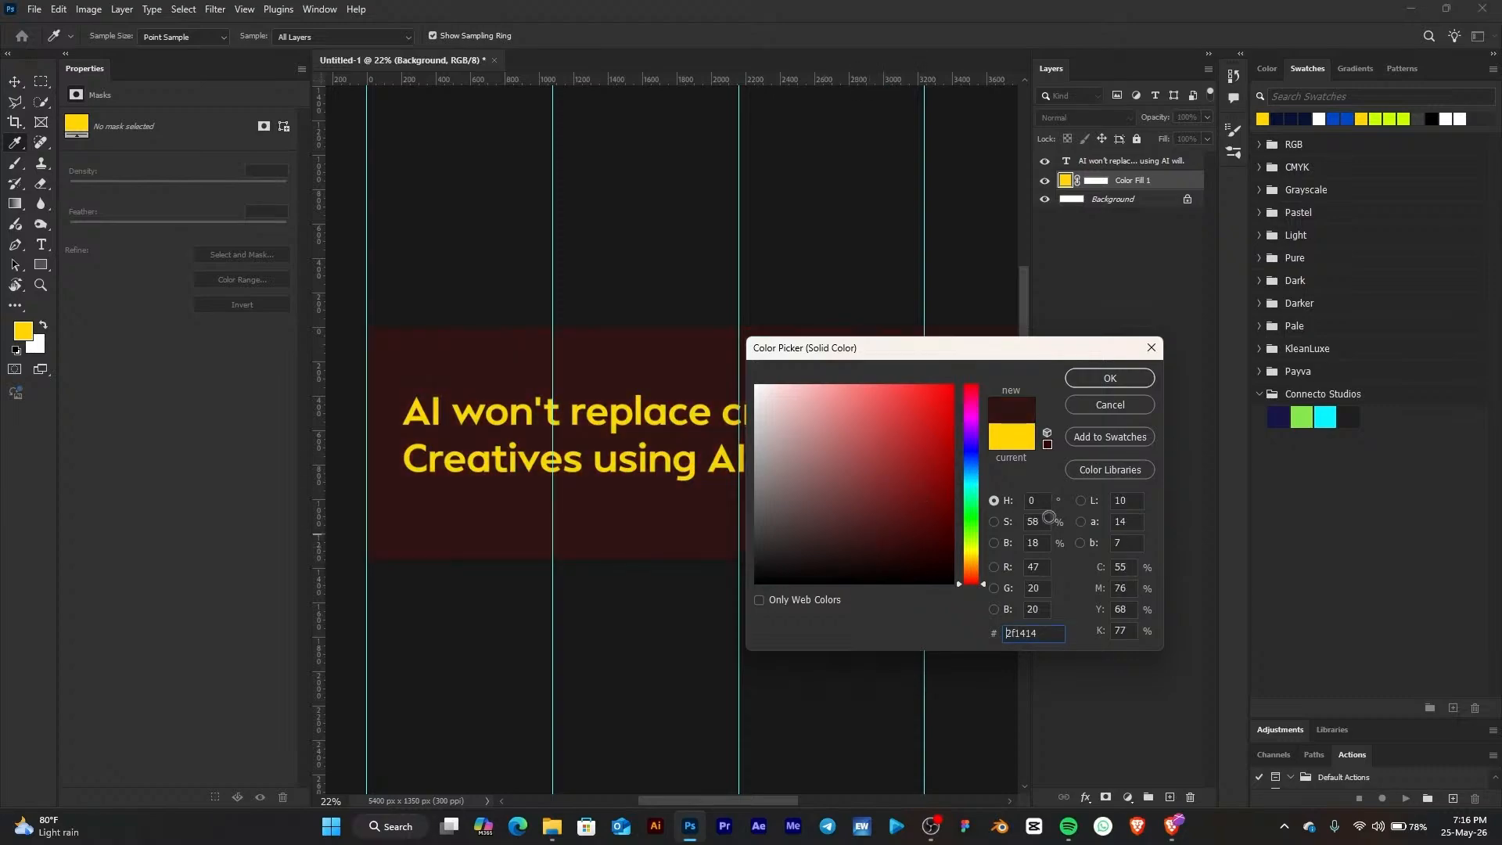
left_click(1346, 414)
left_click(1098, 379)
left_click(1105, 379)
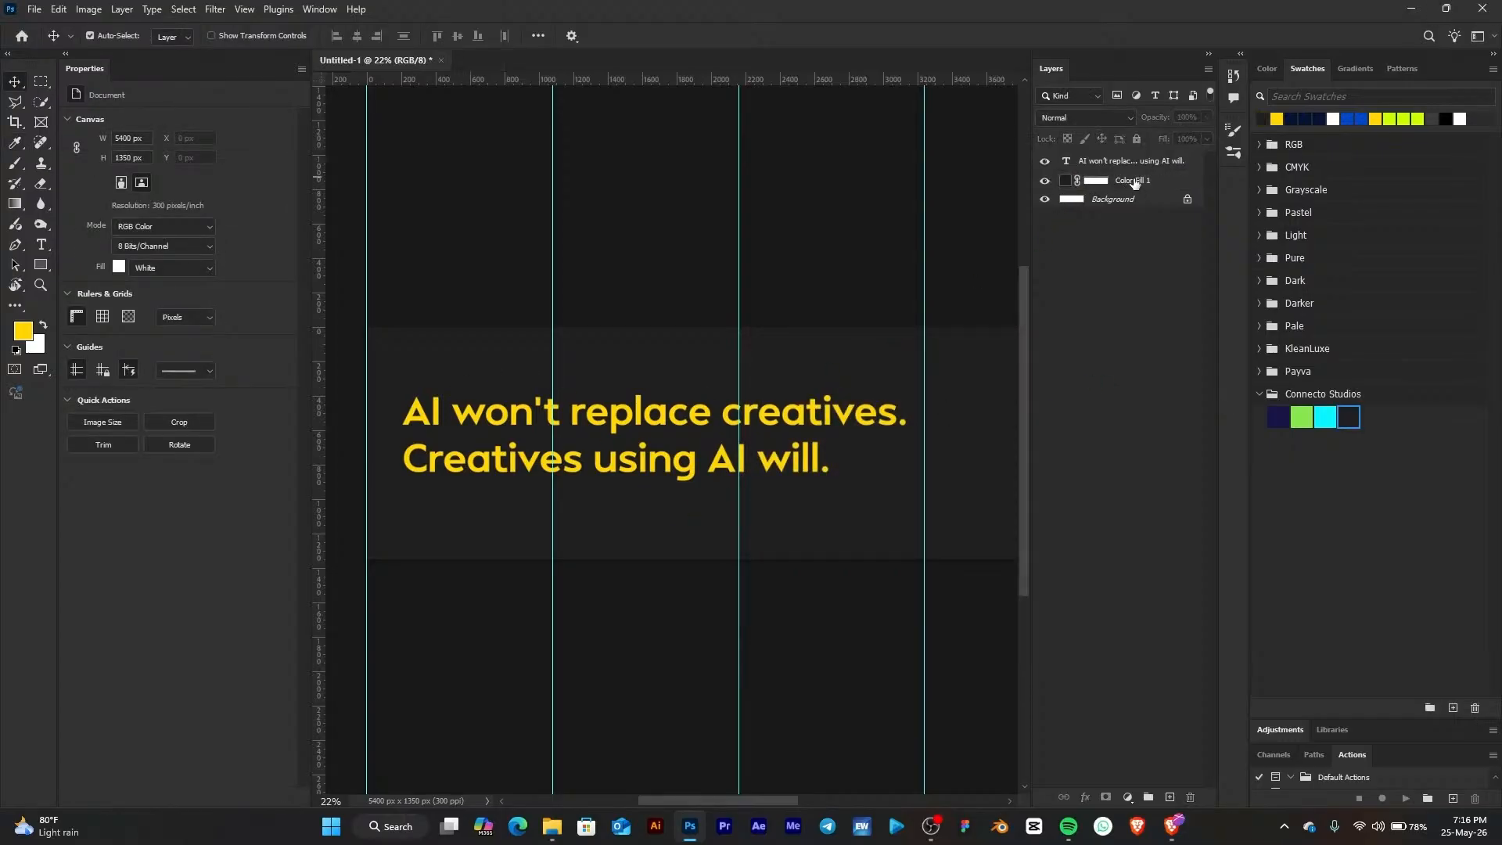
Create a new empty layer, move it beneath the text layer, and pick the Brush tool
left_click(1167, 796)
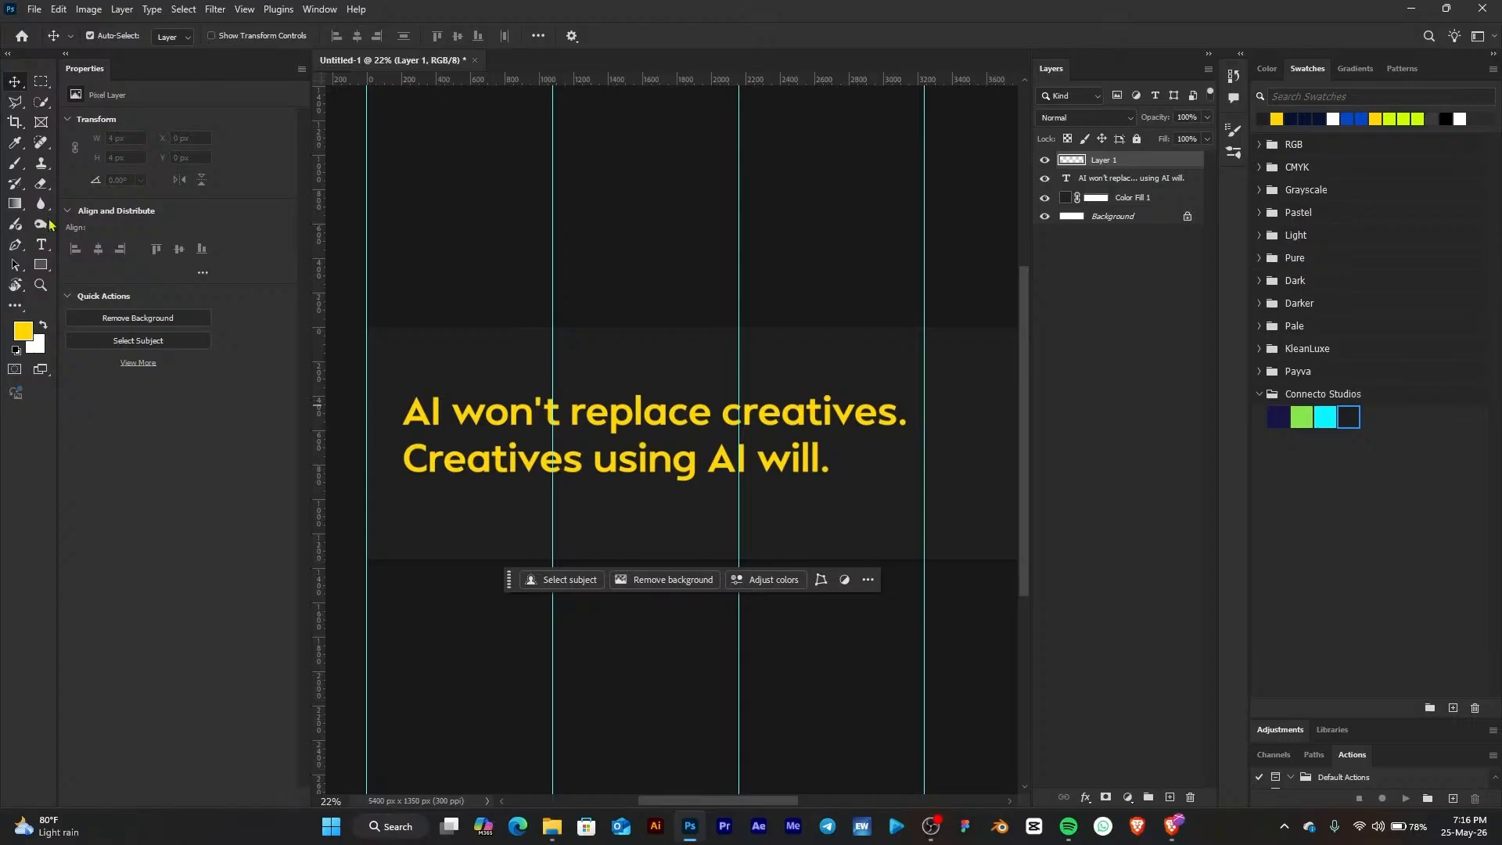
left_click(15, 164)
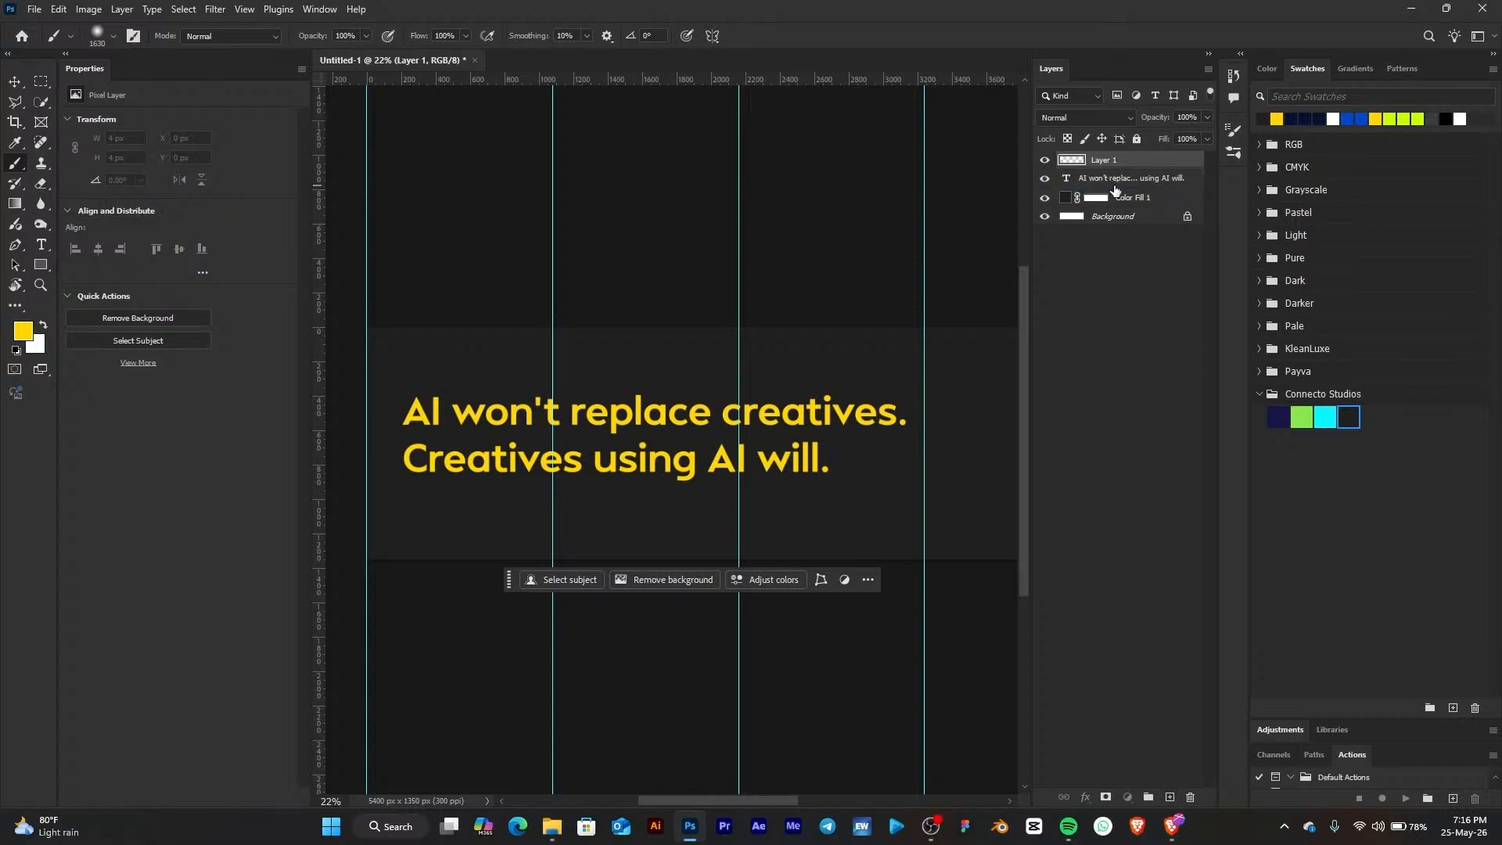
left_click_drag(1115, 190, 1137, 196)
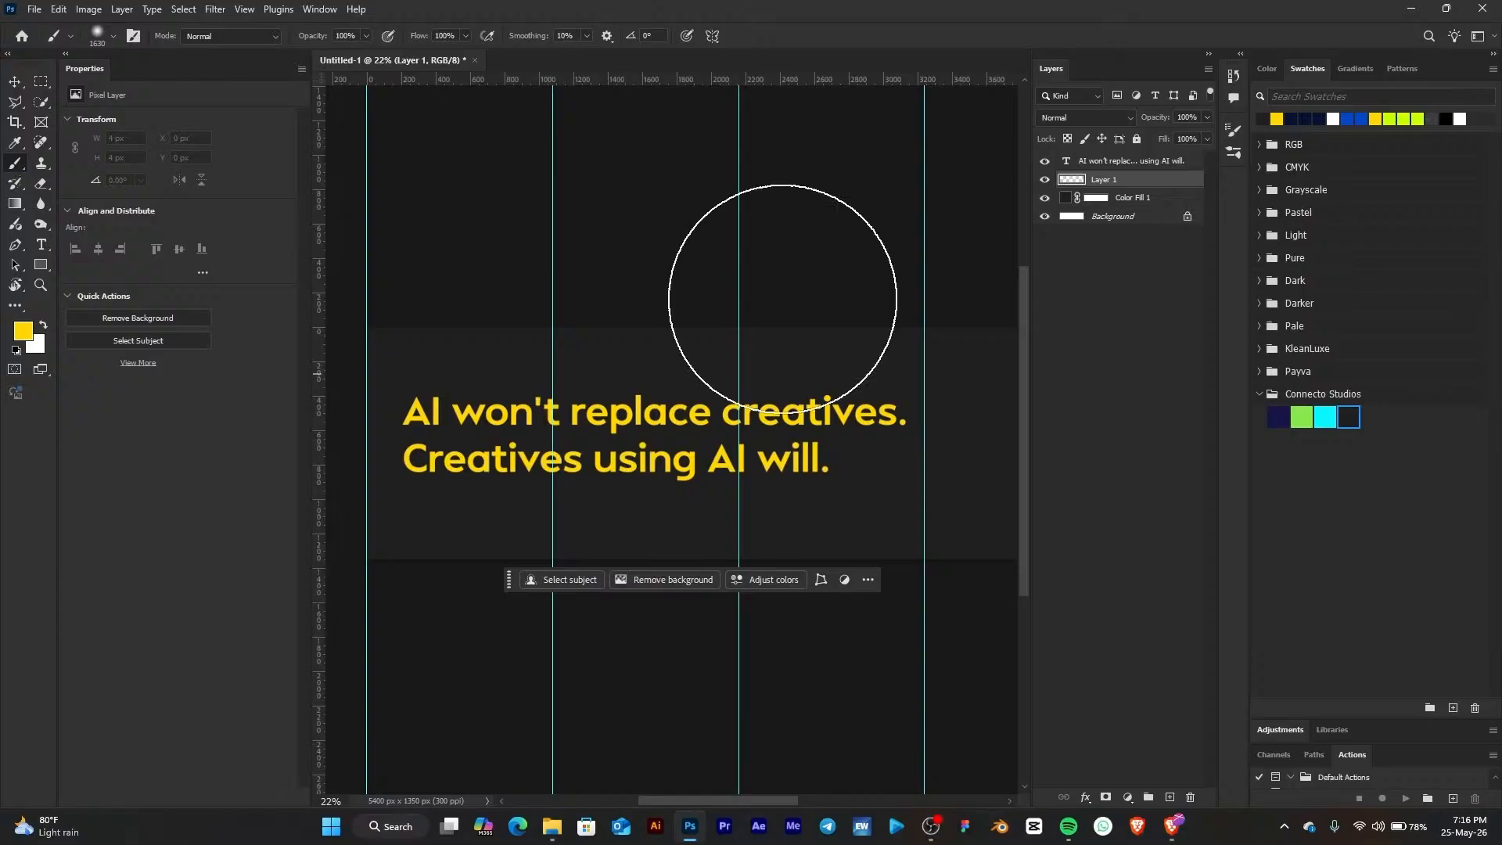
Set the foreground color to the green Connecto Studios swatch, 87e64c
left_click(1303, 413)
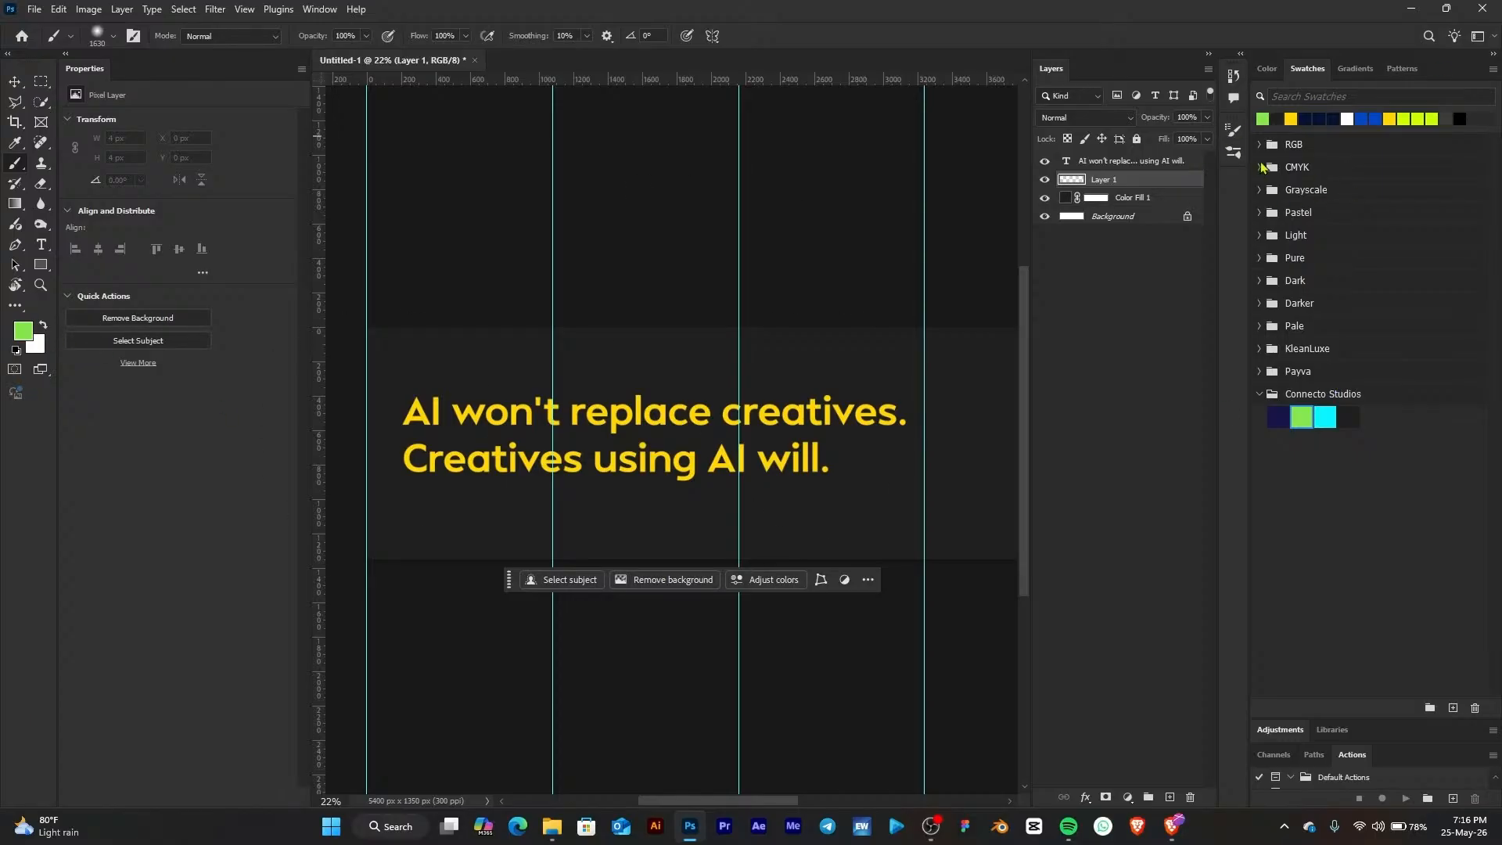
left_click(1311, 156)
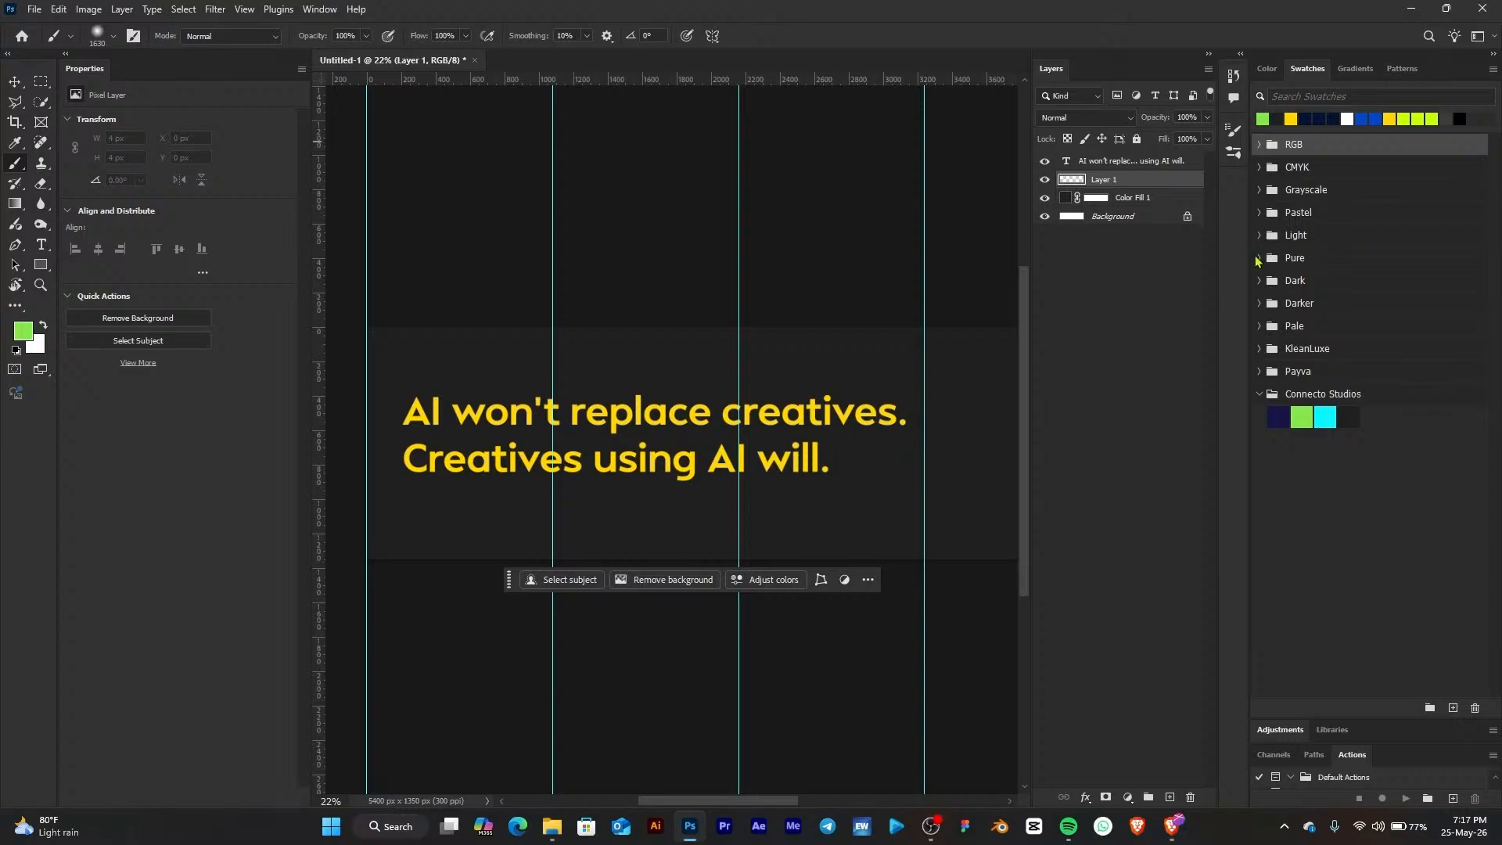
left_click(29, 335)
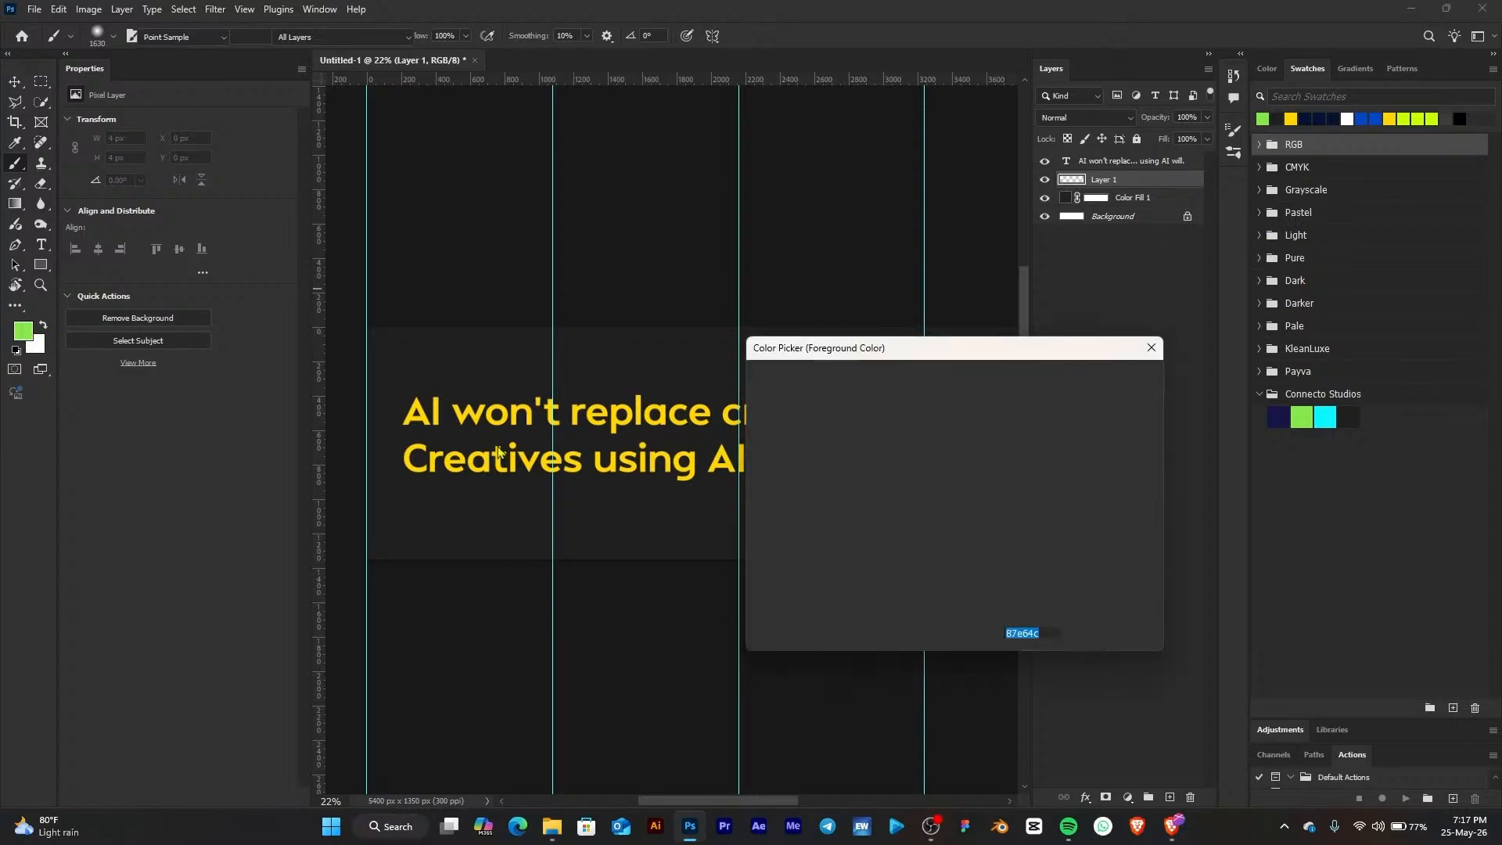
left_click(917, 427)
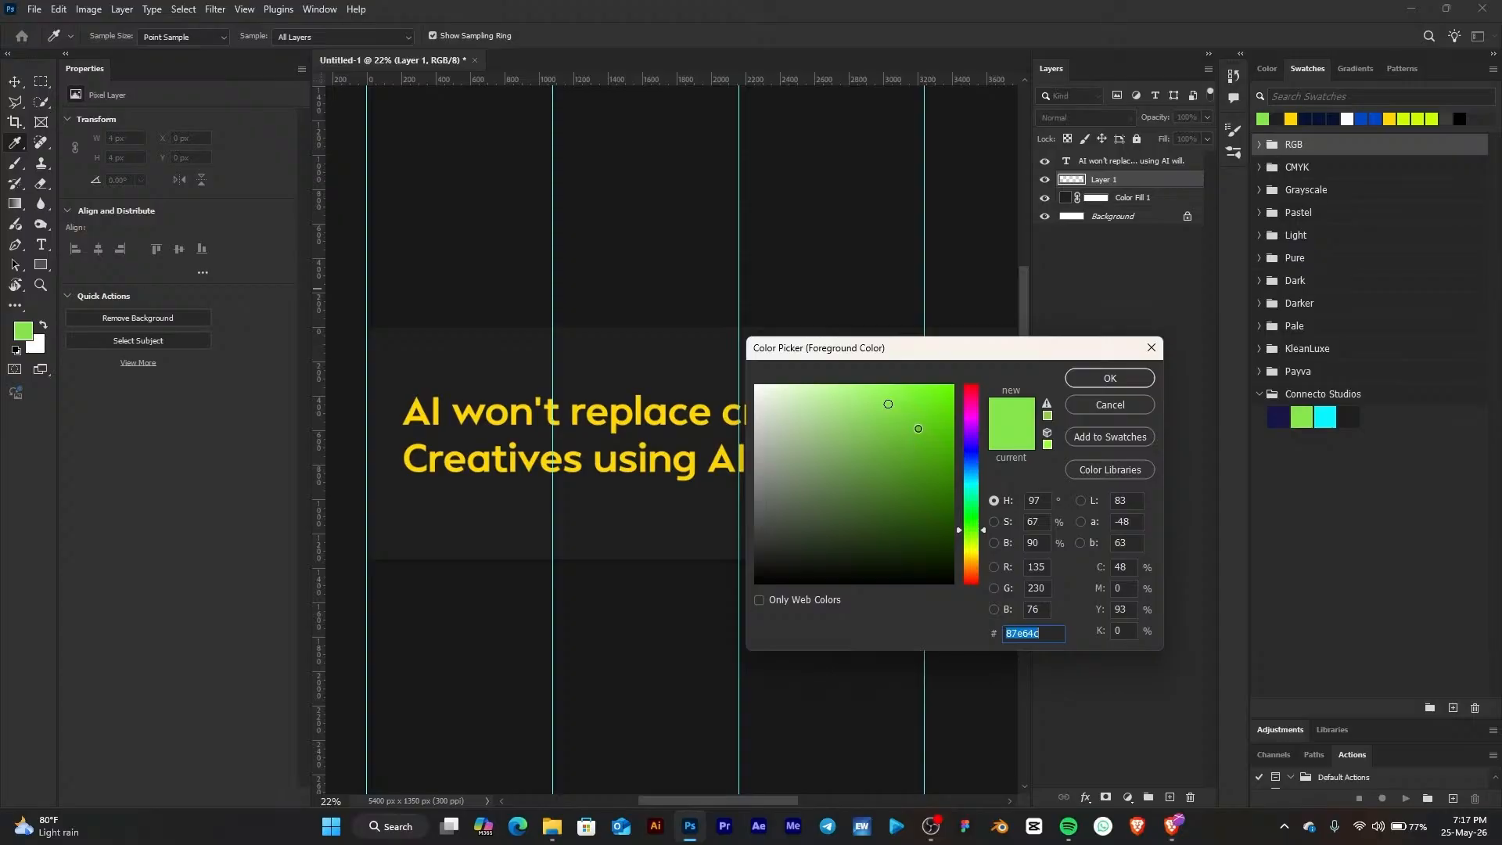
left_click(1115, 409)
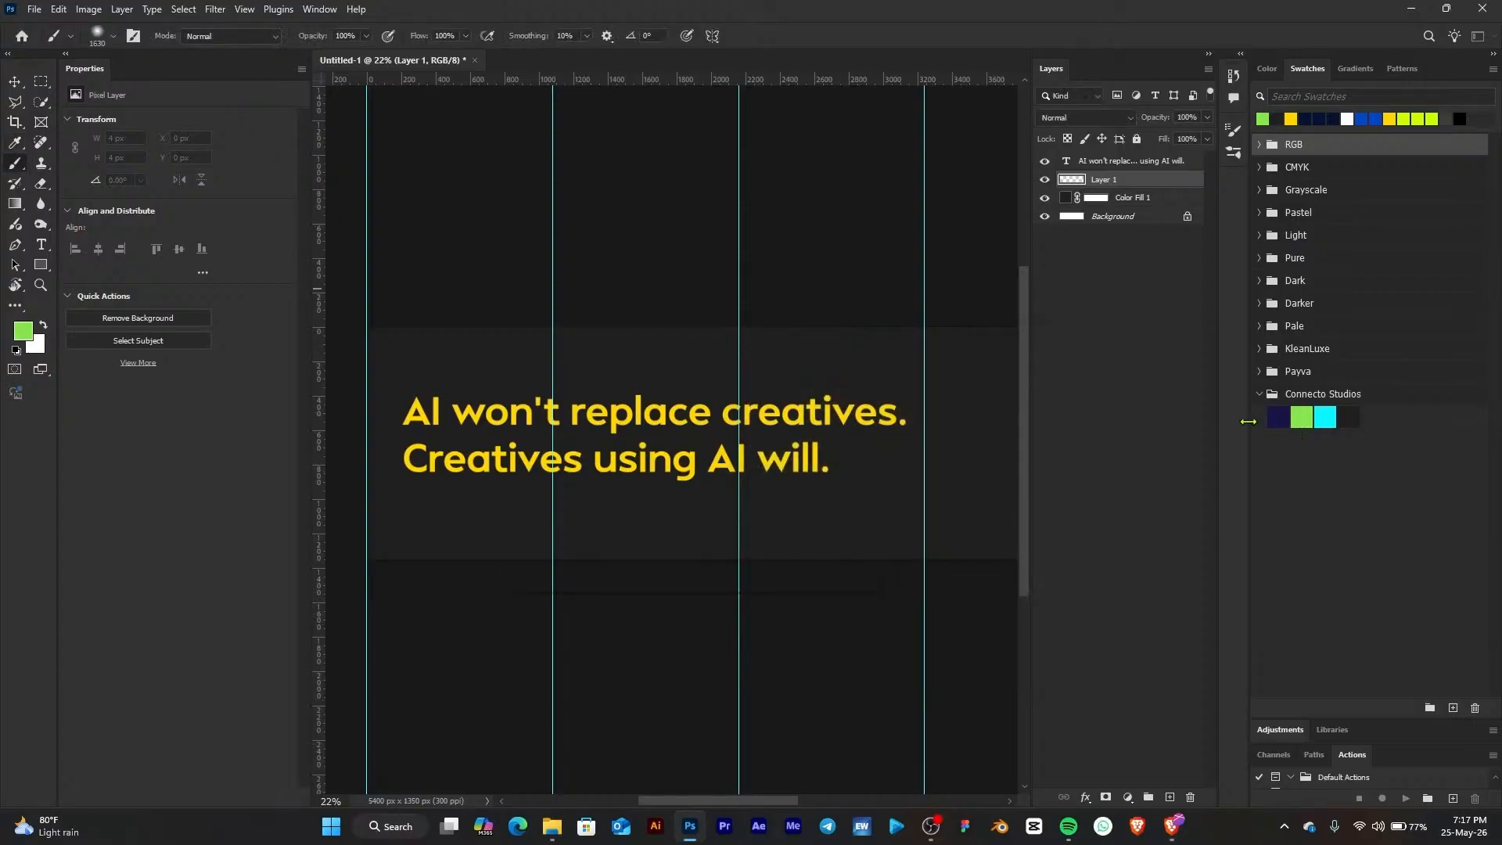
left_click(1304, 417)
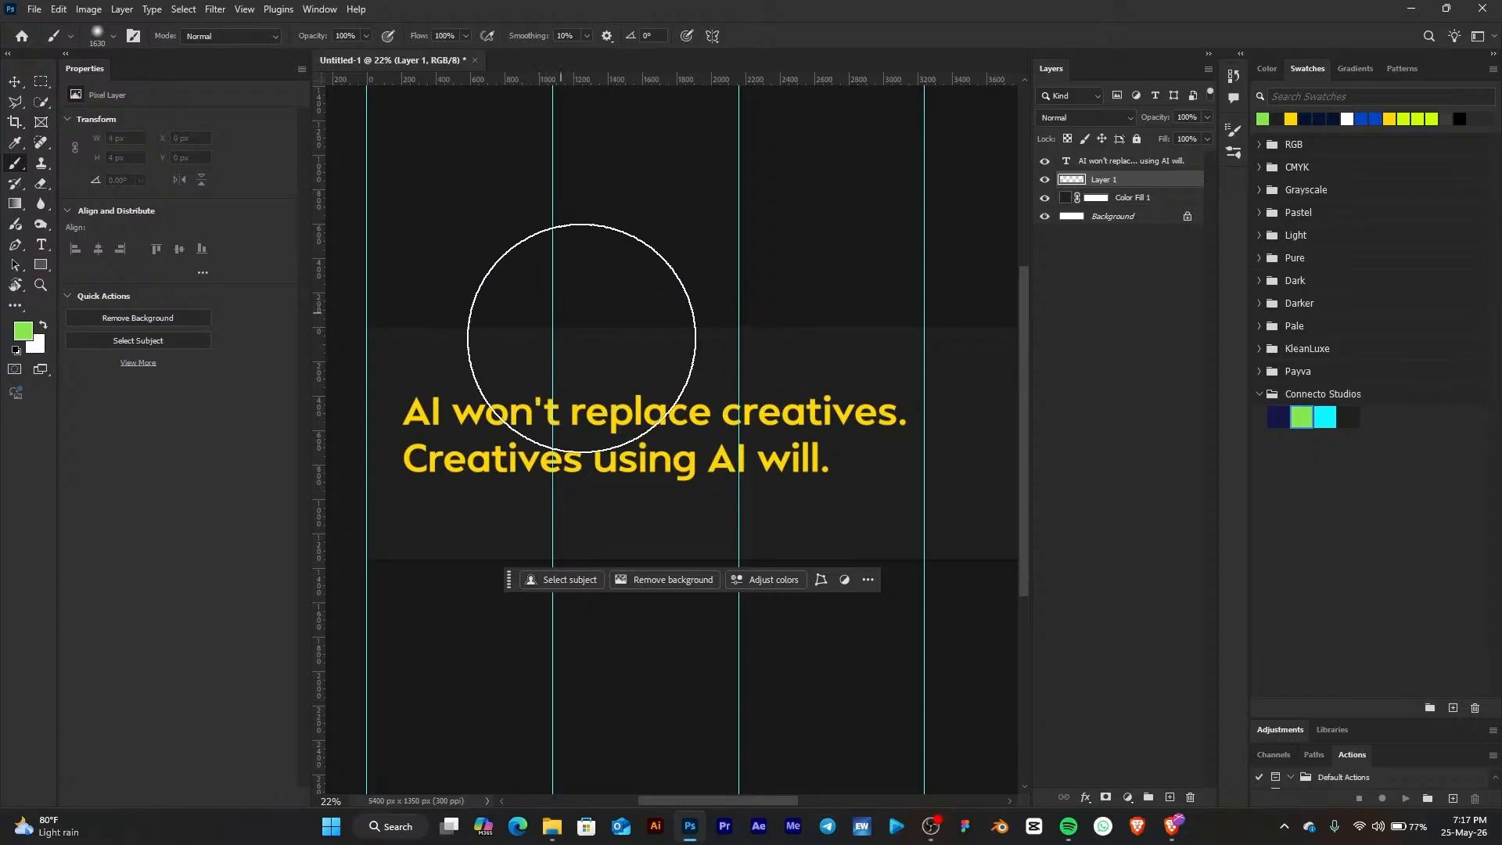
Set the 1630 px brush's hardness to 0%
right_click(608, 346)
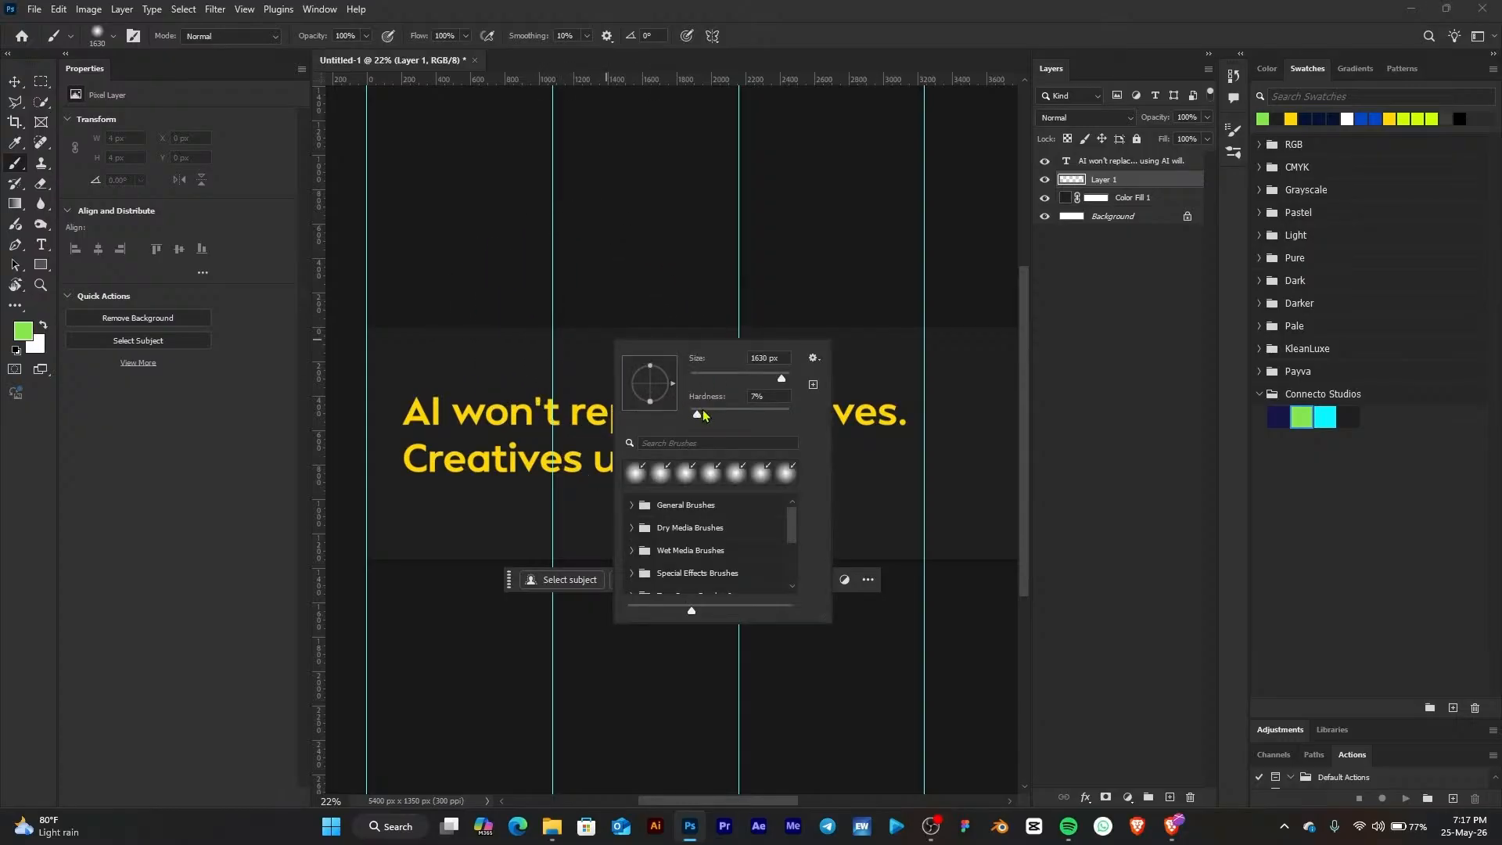
left_click_drag(695, 413, 690, 415)
right_click(513, 364)
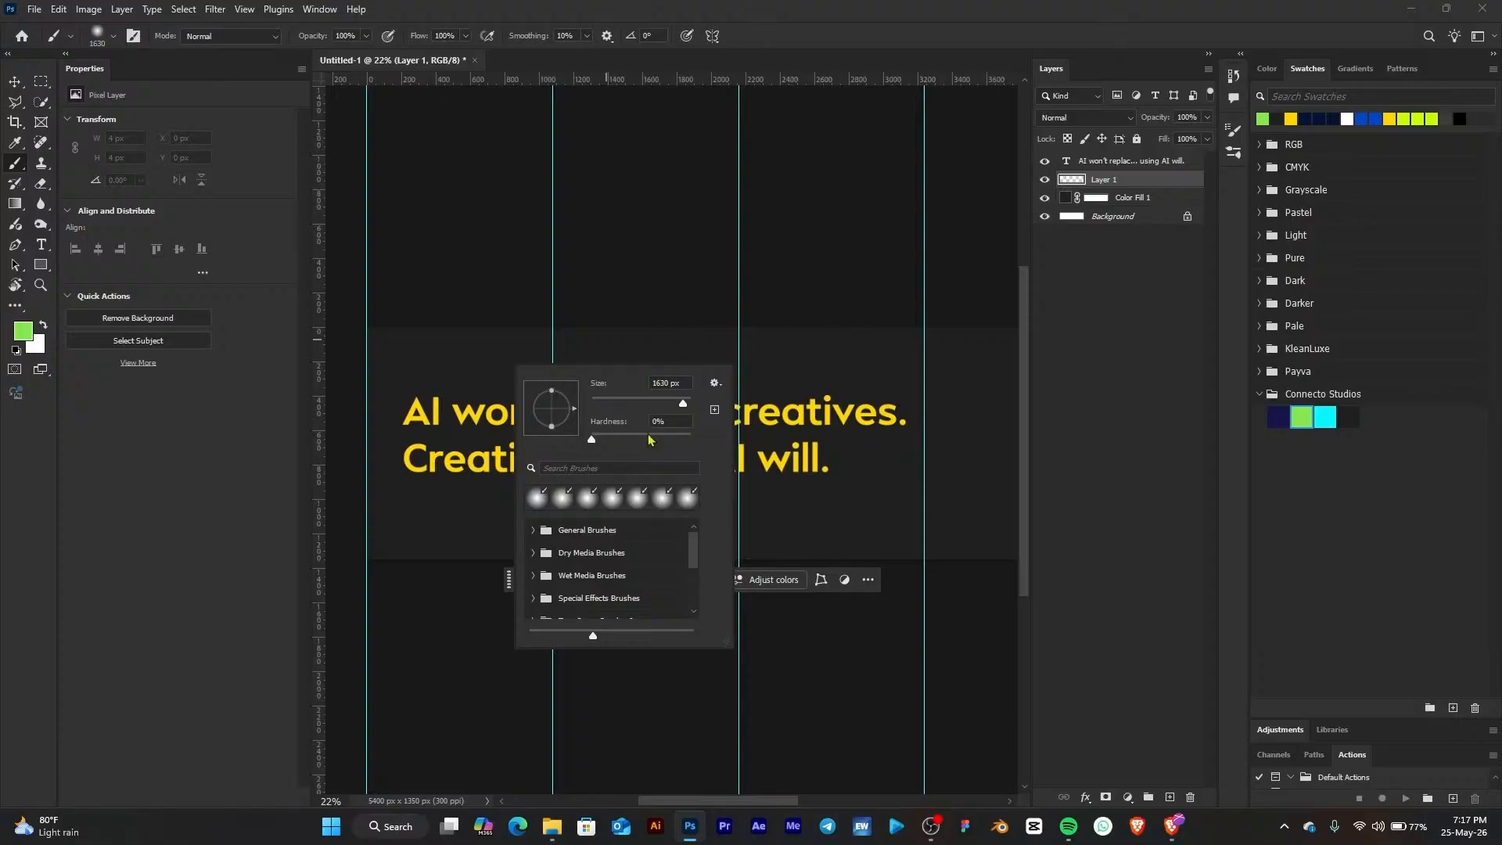
mouse_move(592, 444)
left_mouse_down()
mouse_move(611, 455)
mouse_move(579, 460)
left_mouse_up()
Paint soft green glows on the new layer along the top edge of page two and the bottom edge further right
left_click(1059, 183)
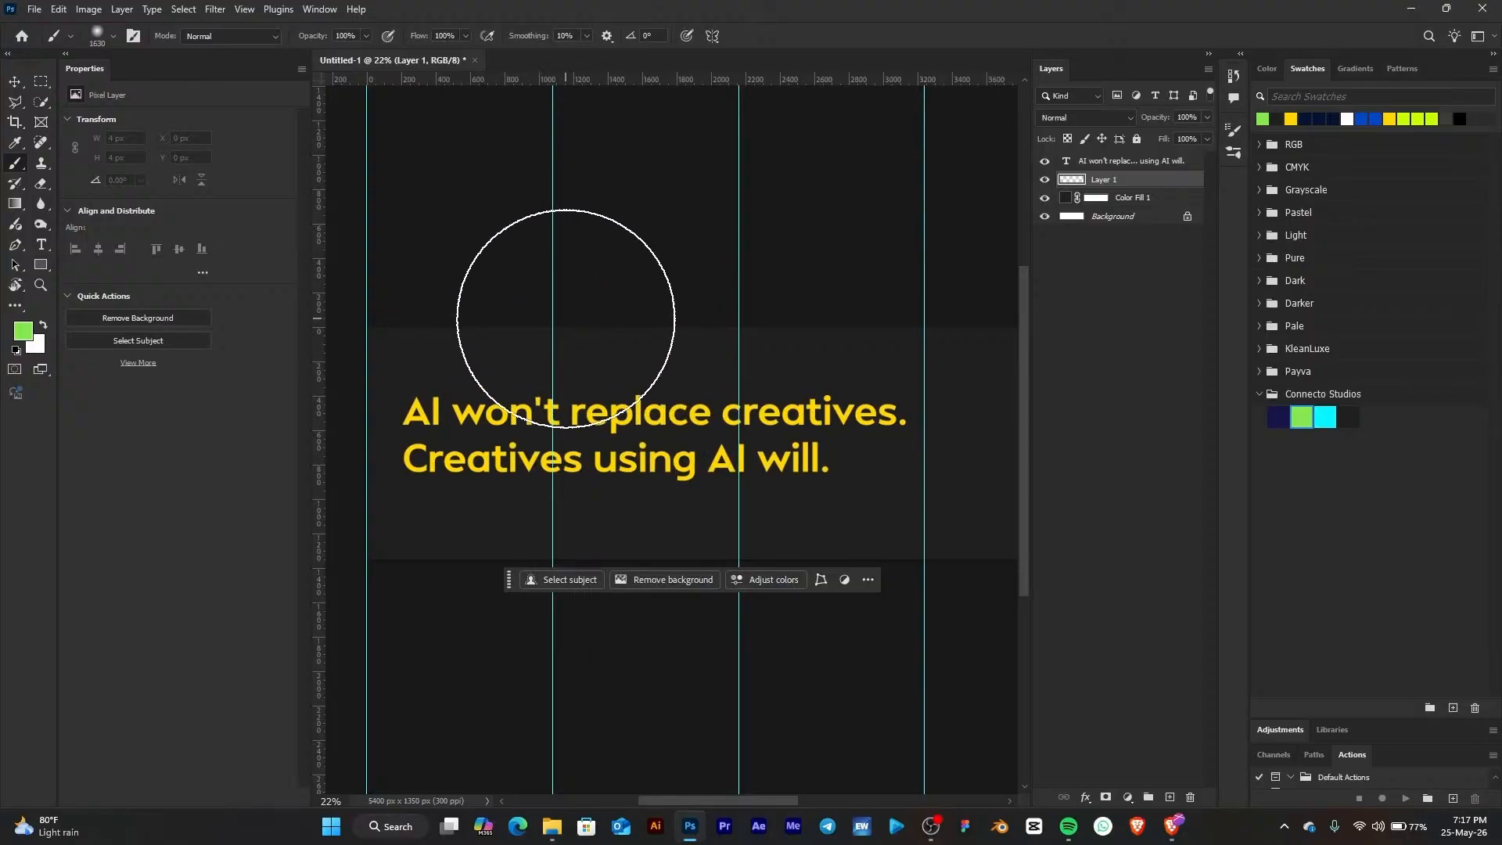
left_click_drag(559, 301, 530, 268)
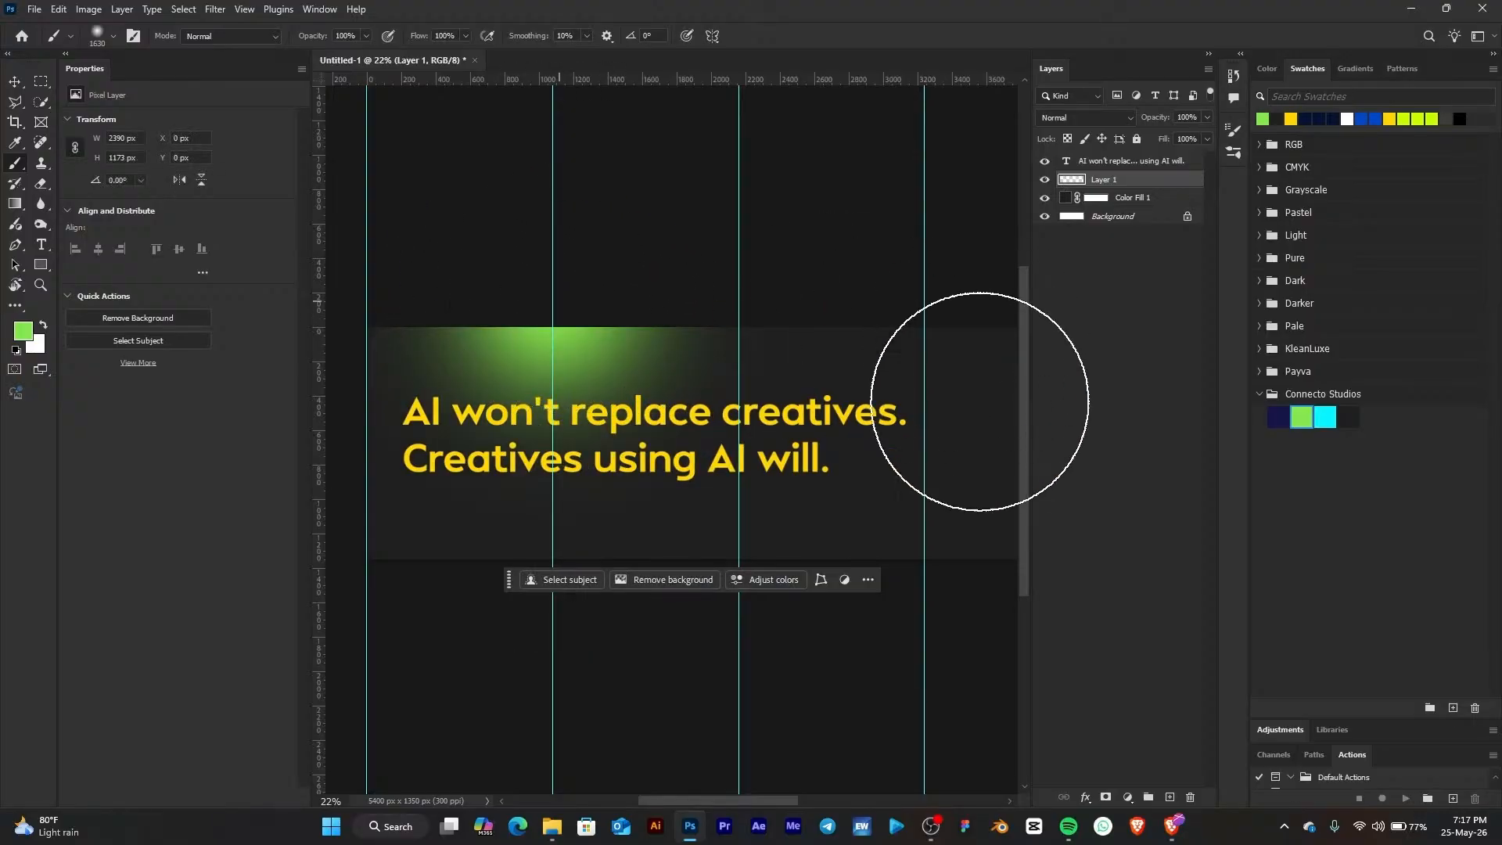
scroll(771, 463, "down", 1)
scroll(770, 463, "down", 1)
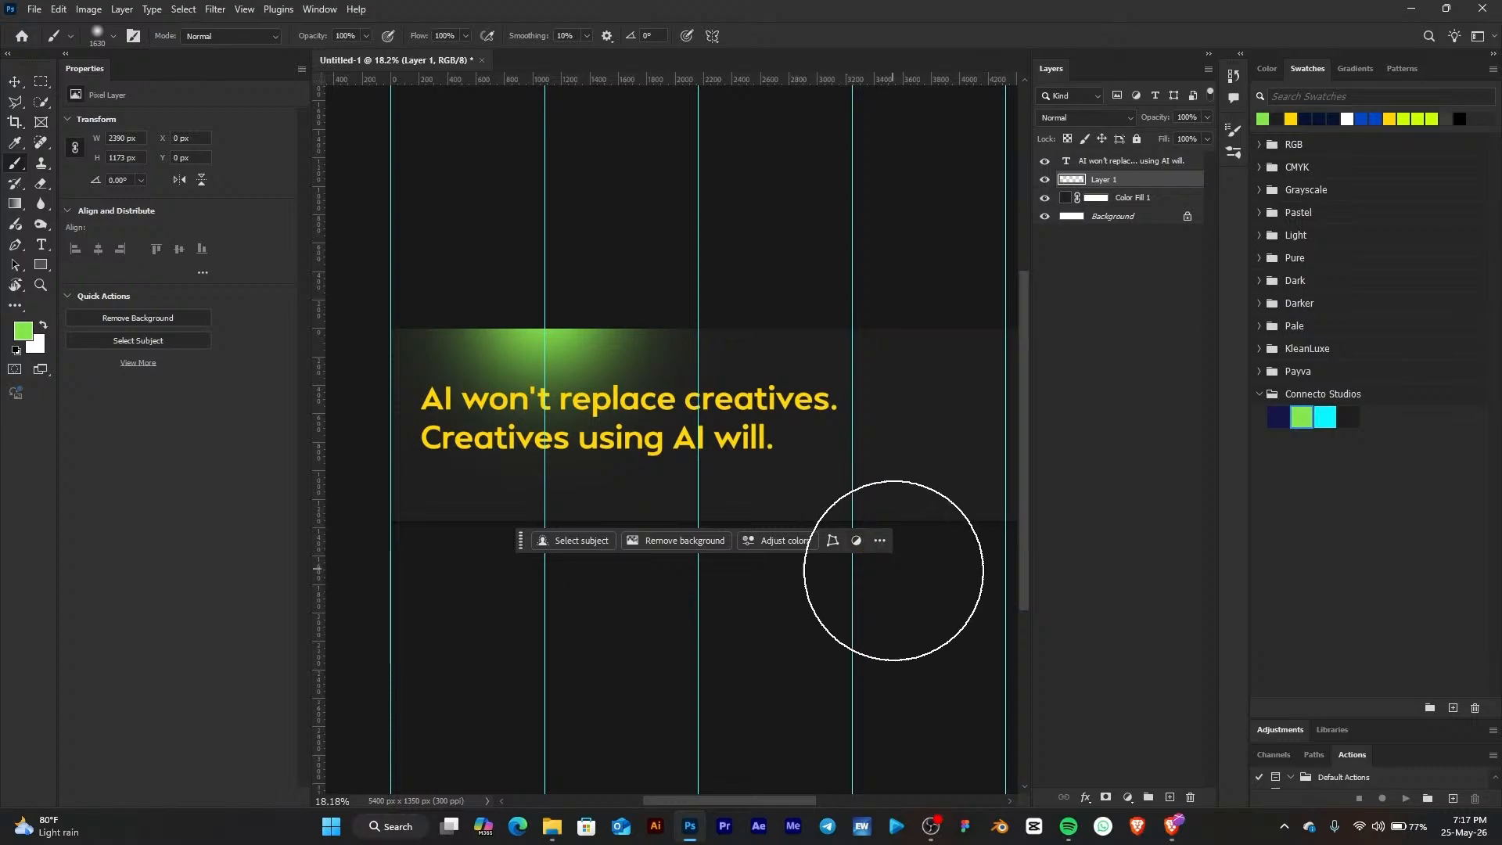
left_click(891, 570)
Enlarge the brush to about 3509 px and paint another soft green glow along the top edge of a later page
scroll(649, 354, "down", 3)
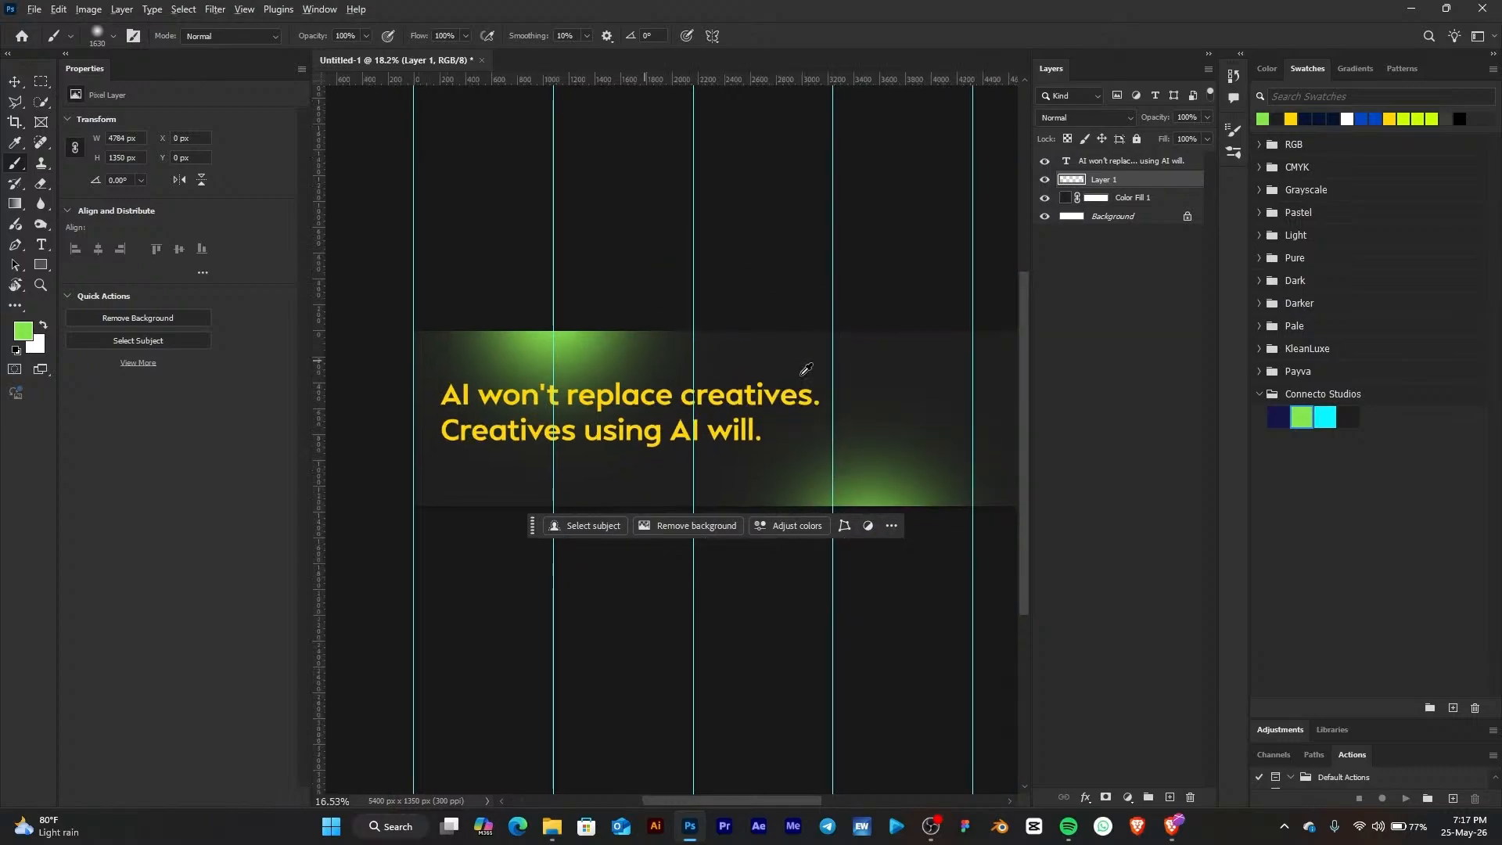
left_click_drag(867, 323, 566, 332)
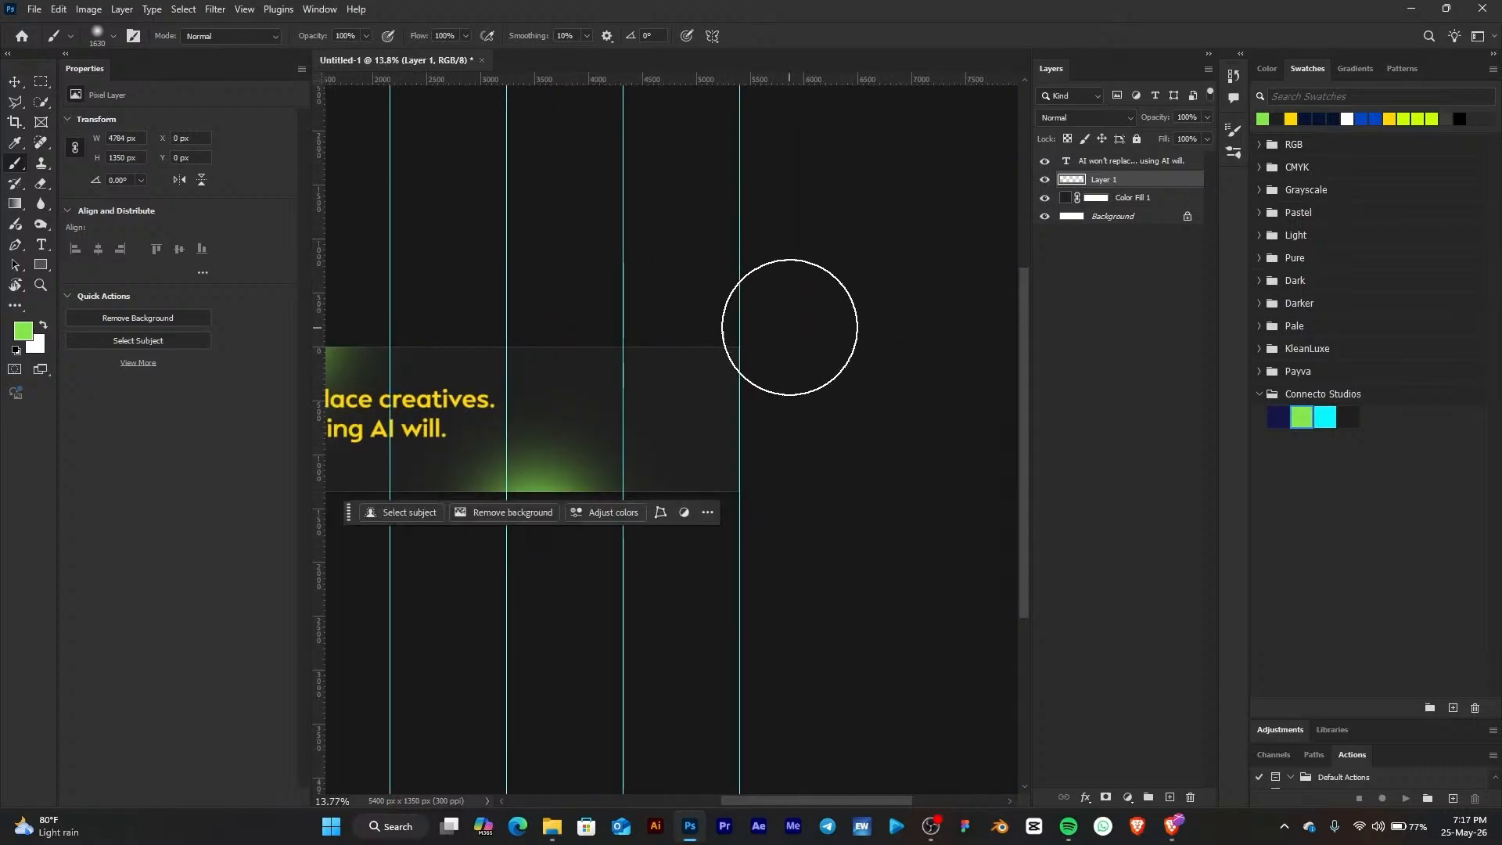
left_click_drag(684, 382, 737, 391)
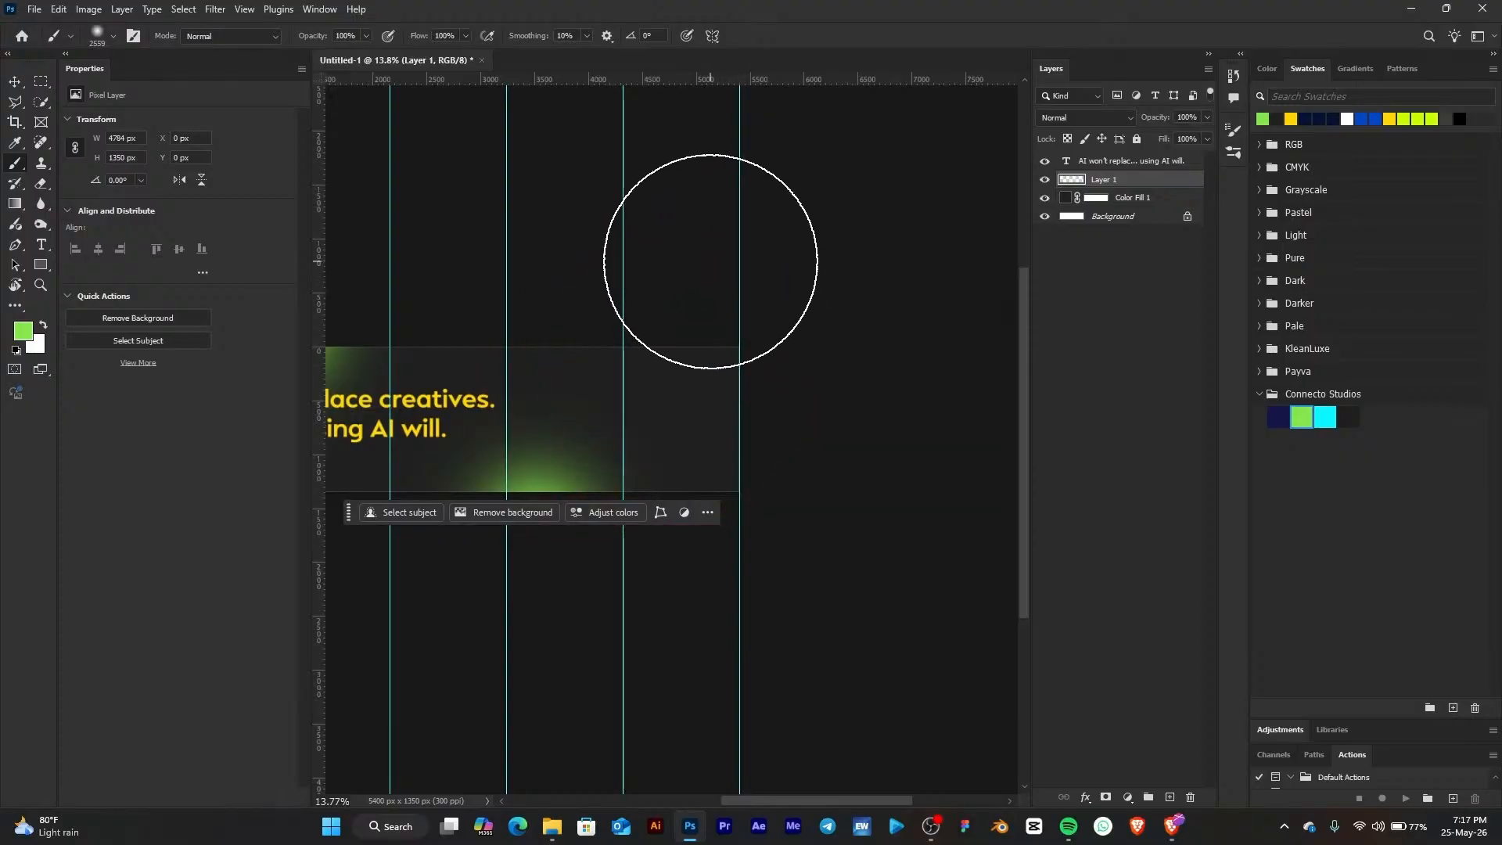
left_click_drag(818, 318, 896, 371)
scroll(686, 395, "down", 2)
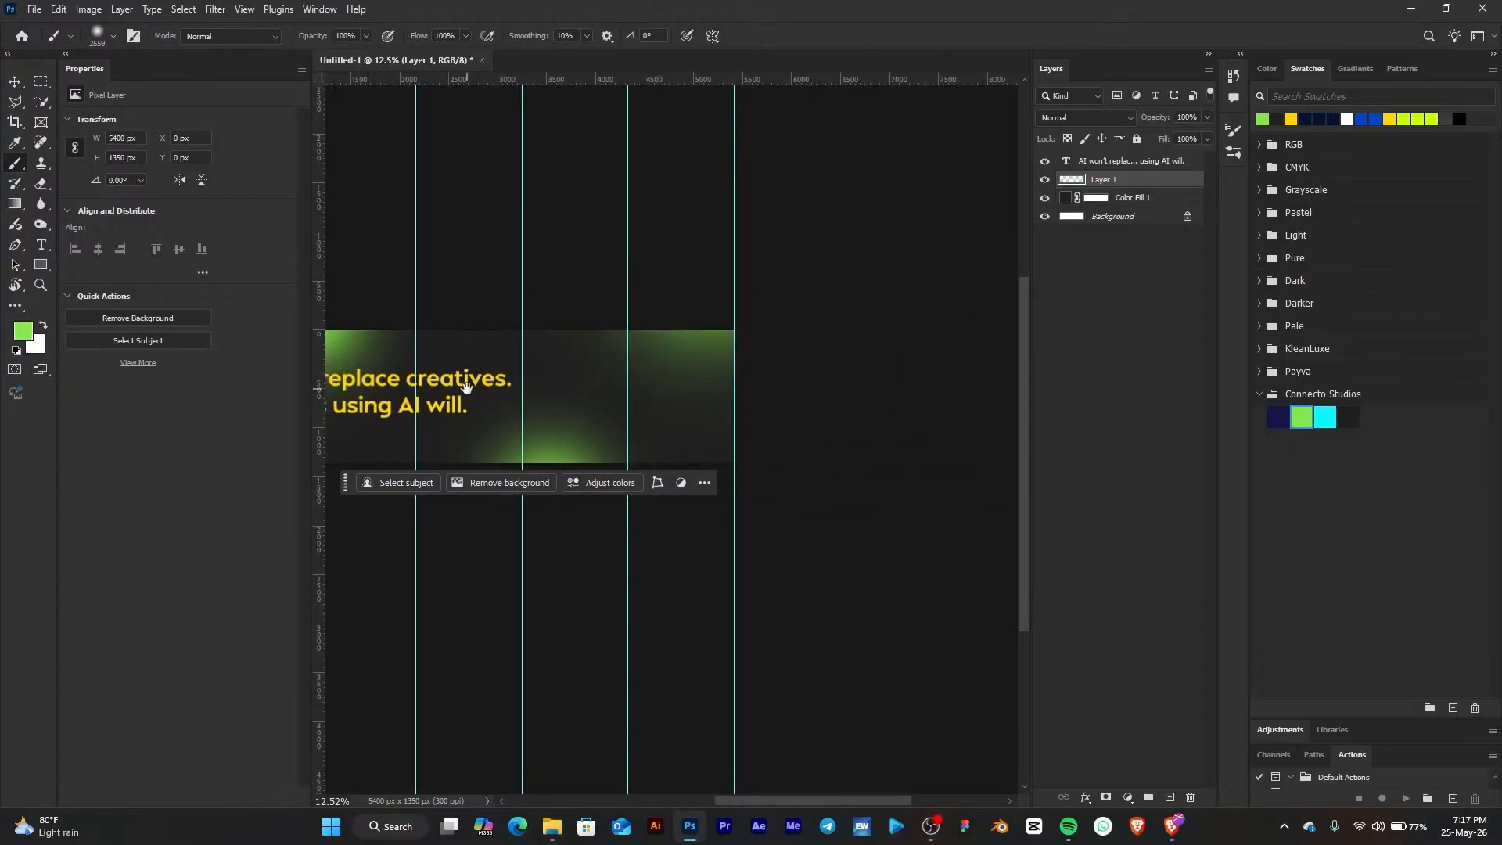
left_click_drag(467, 388, 672, 435)
scroll(560, 424, "up", 2)
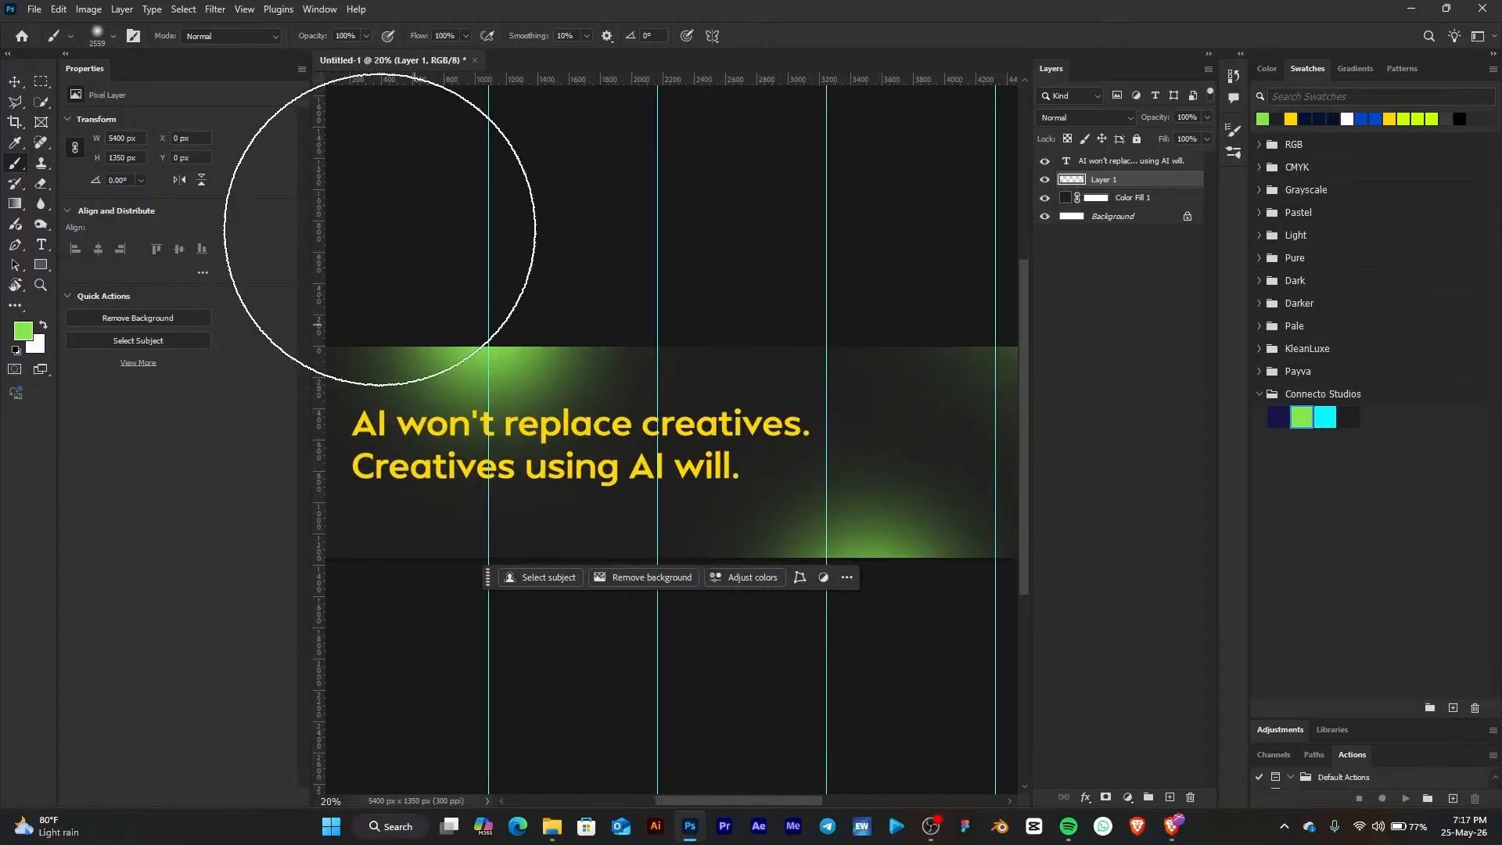
Scale the headline text down to about 11.79 pt with free transform
left_click(17, 85)
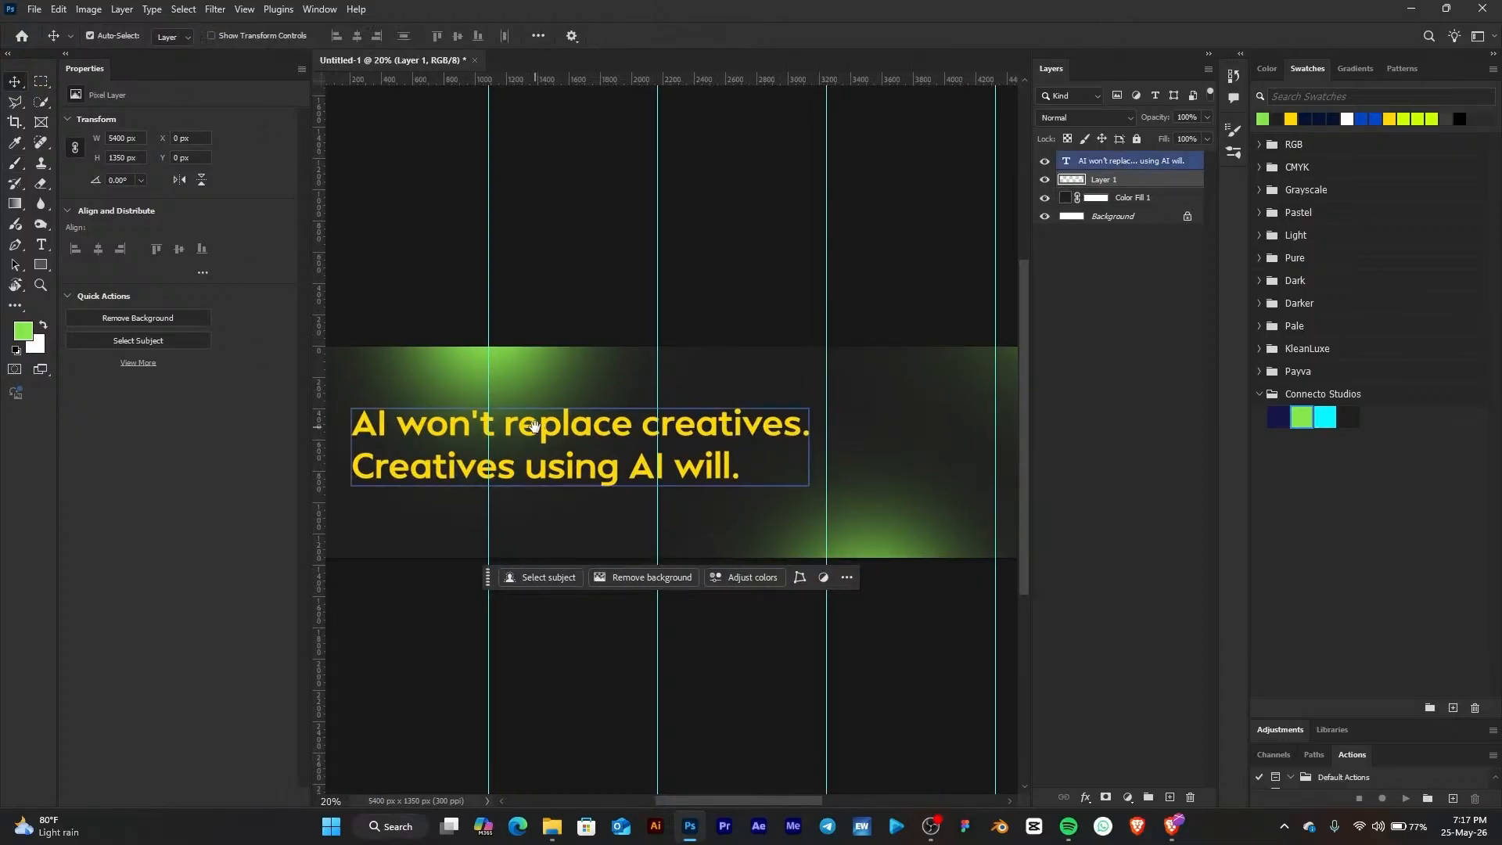
left_click_drag(534, 427, 698, 447)
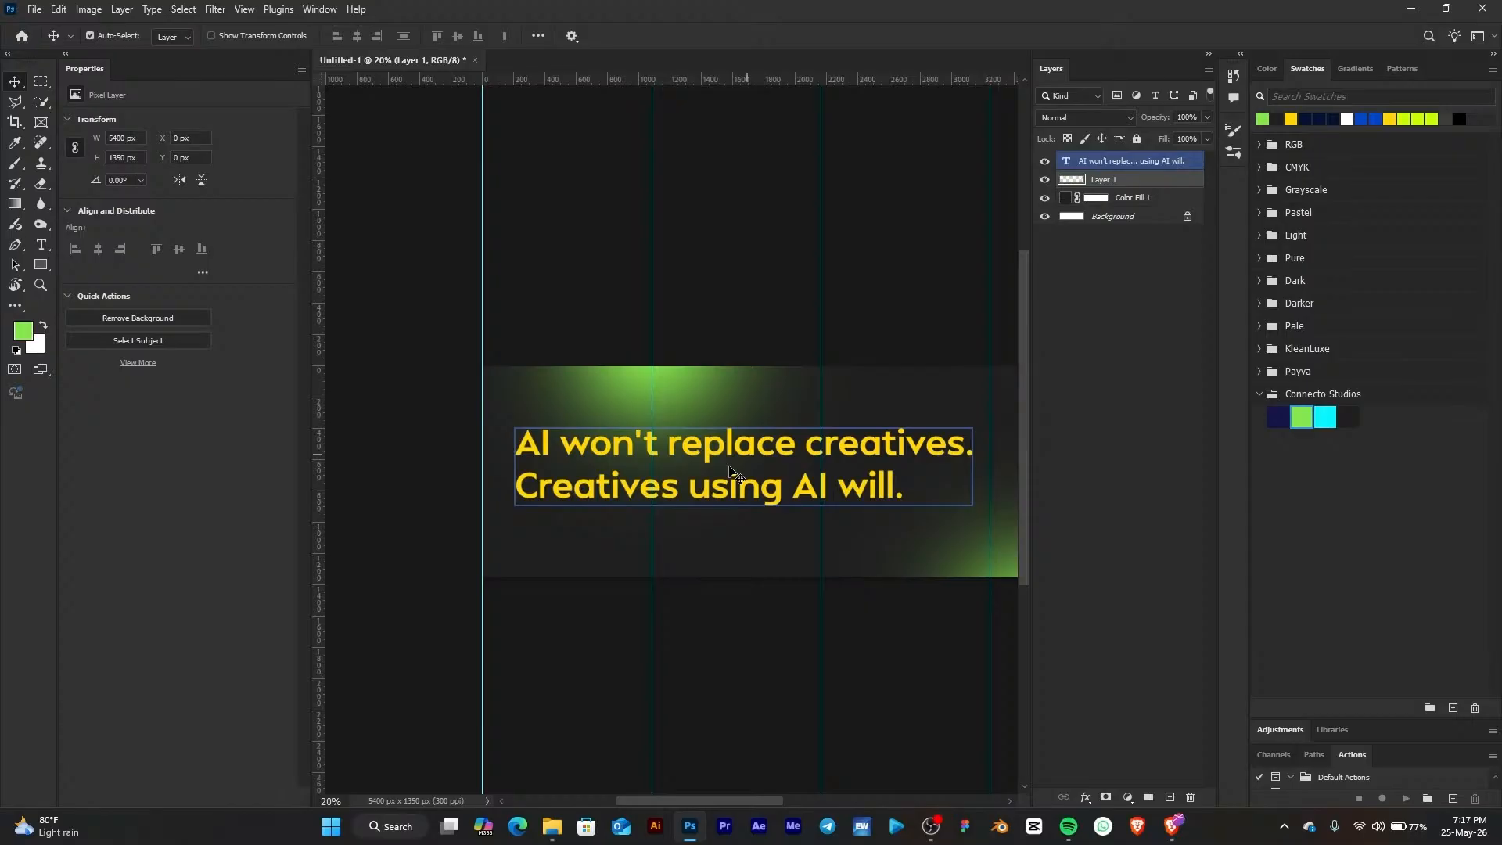
left_click(914, 455)
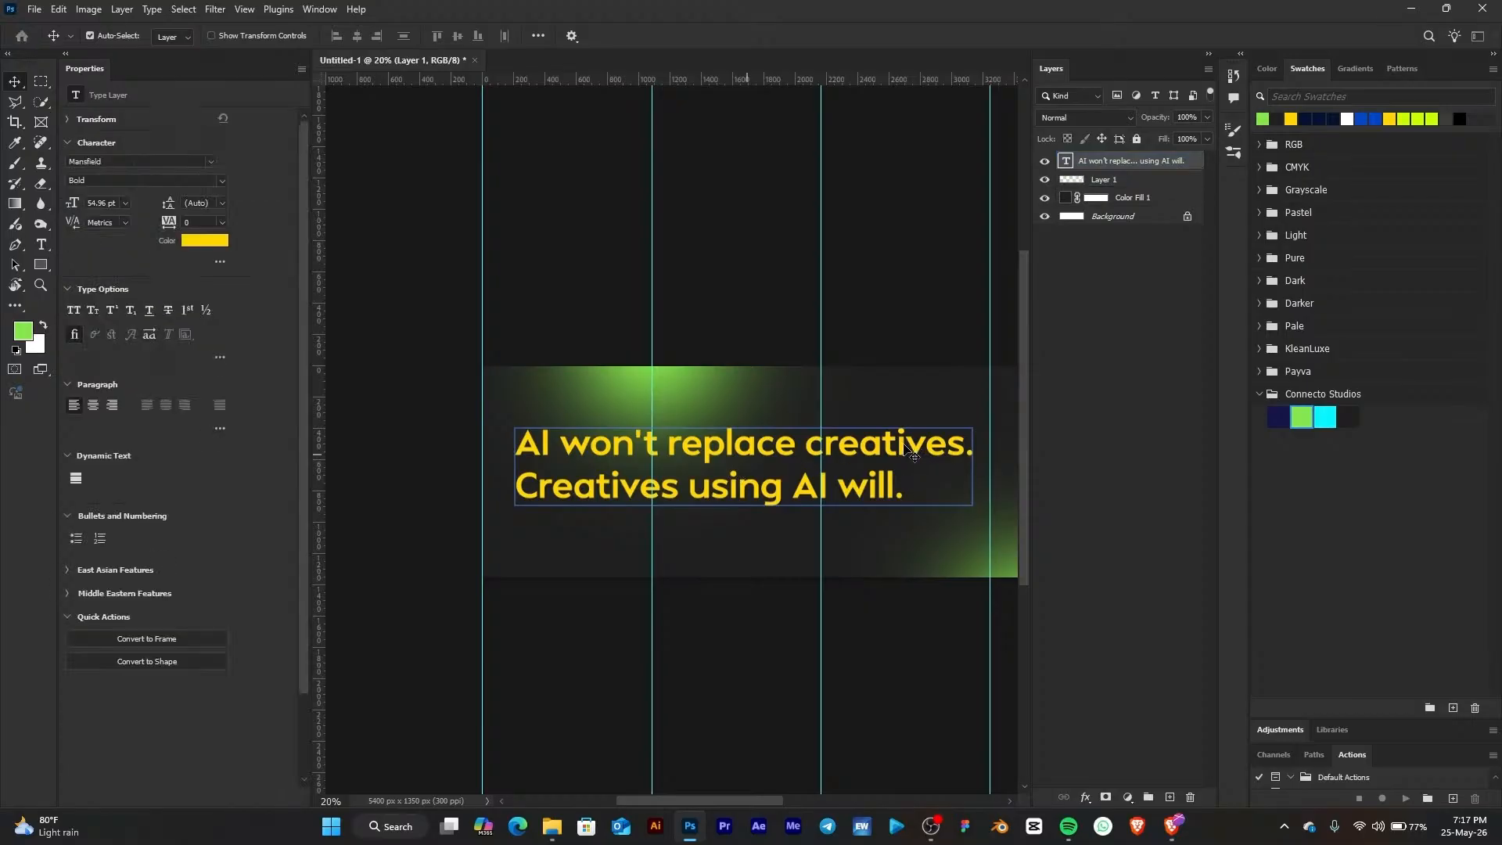
key("ctrl")
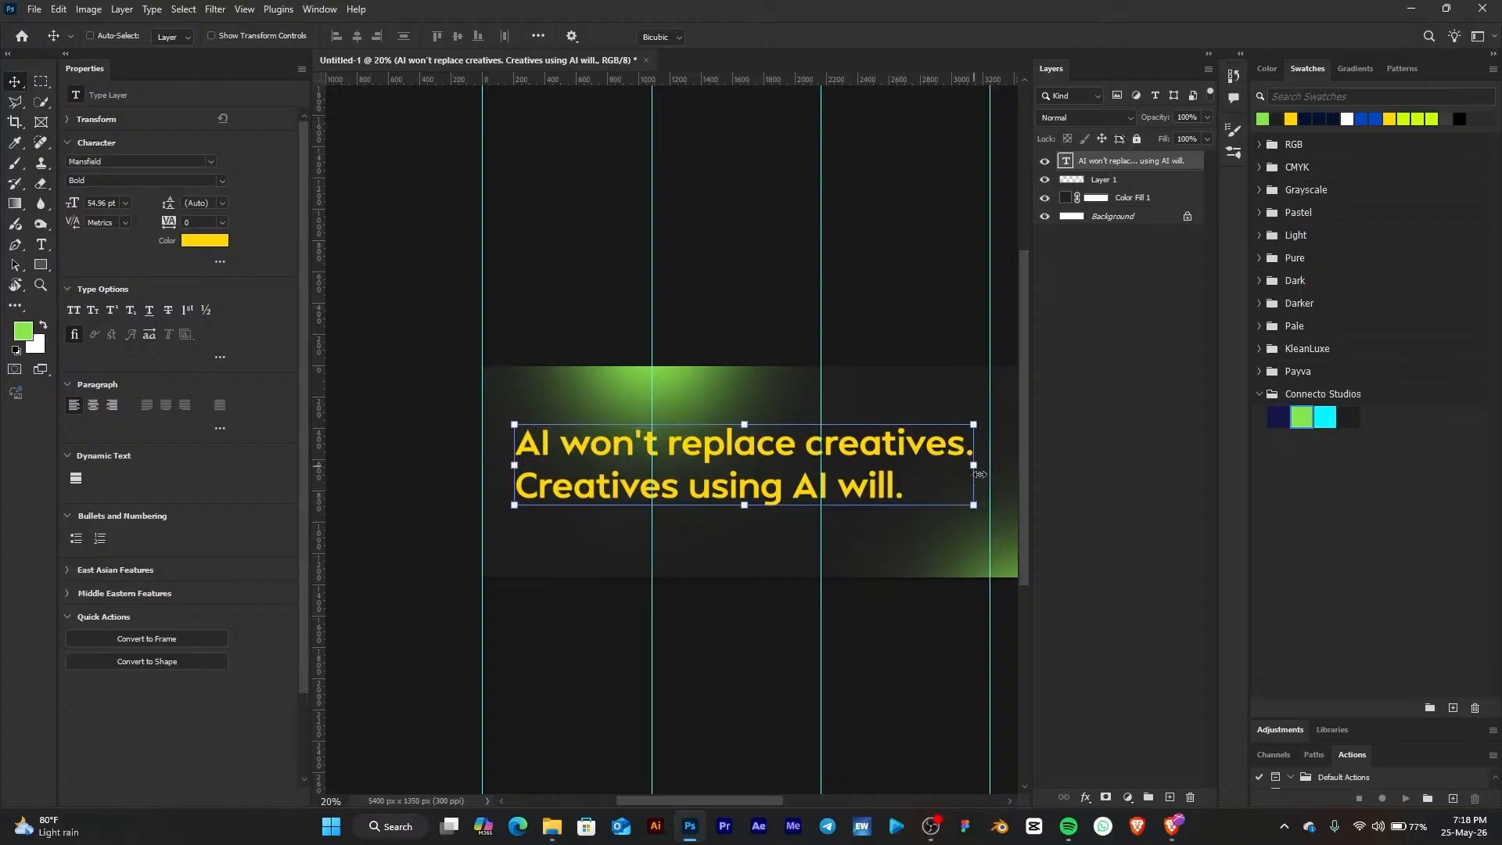
left_click_drag(978, 475, 620, 460)
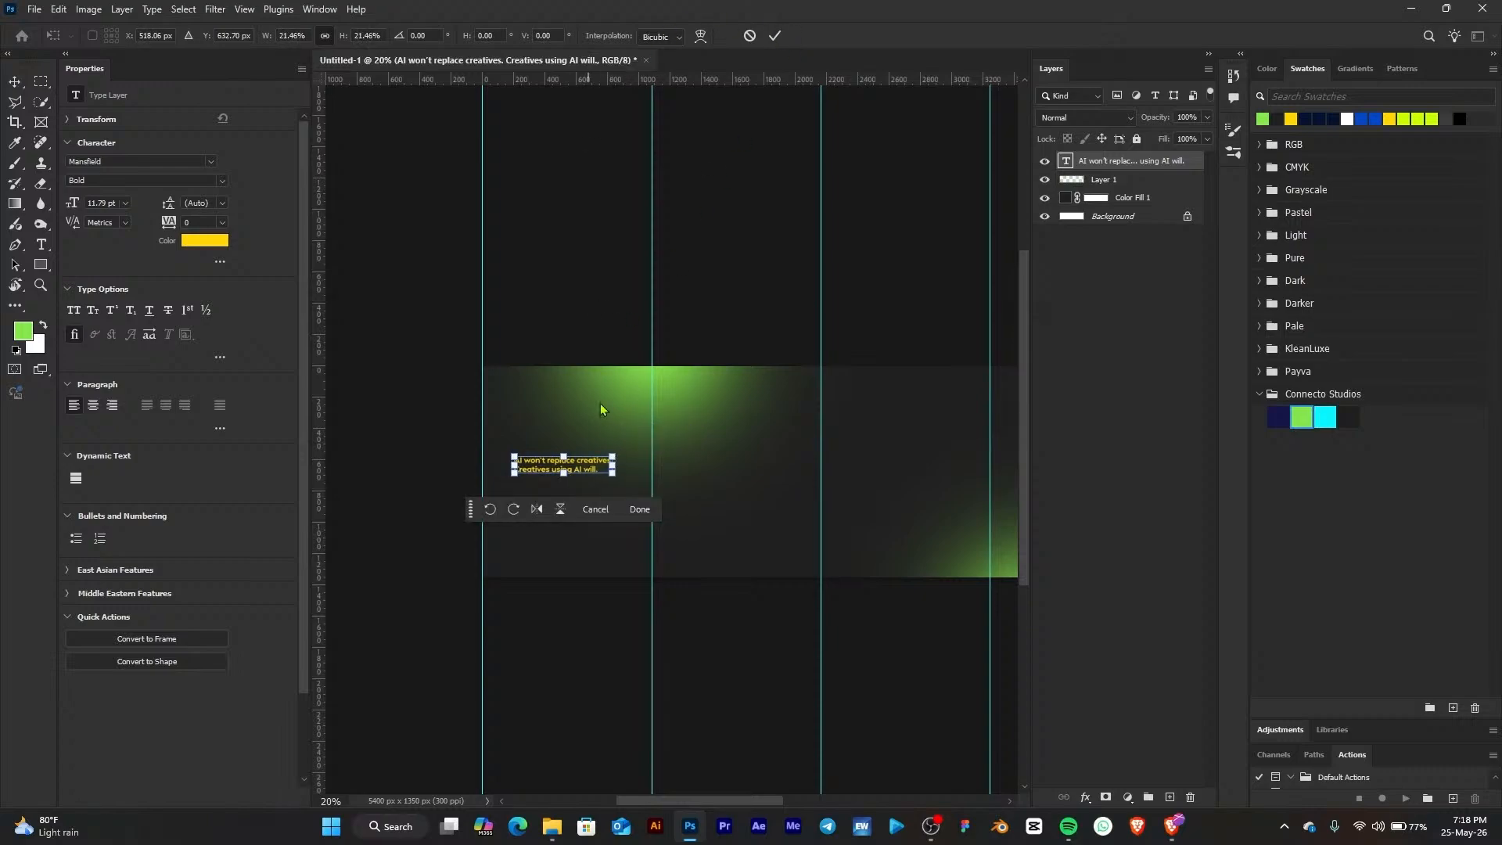
key("Return")
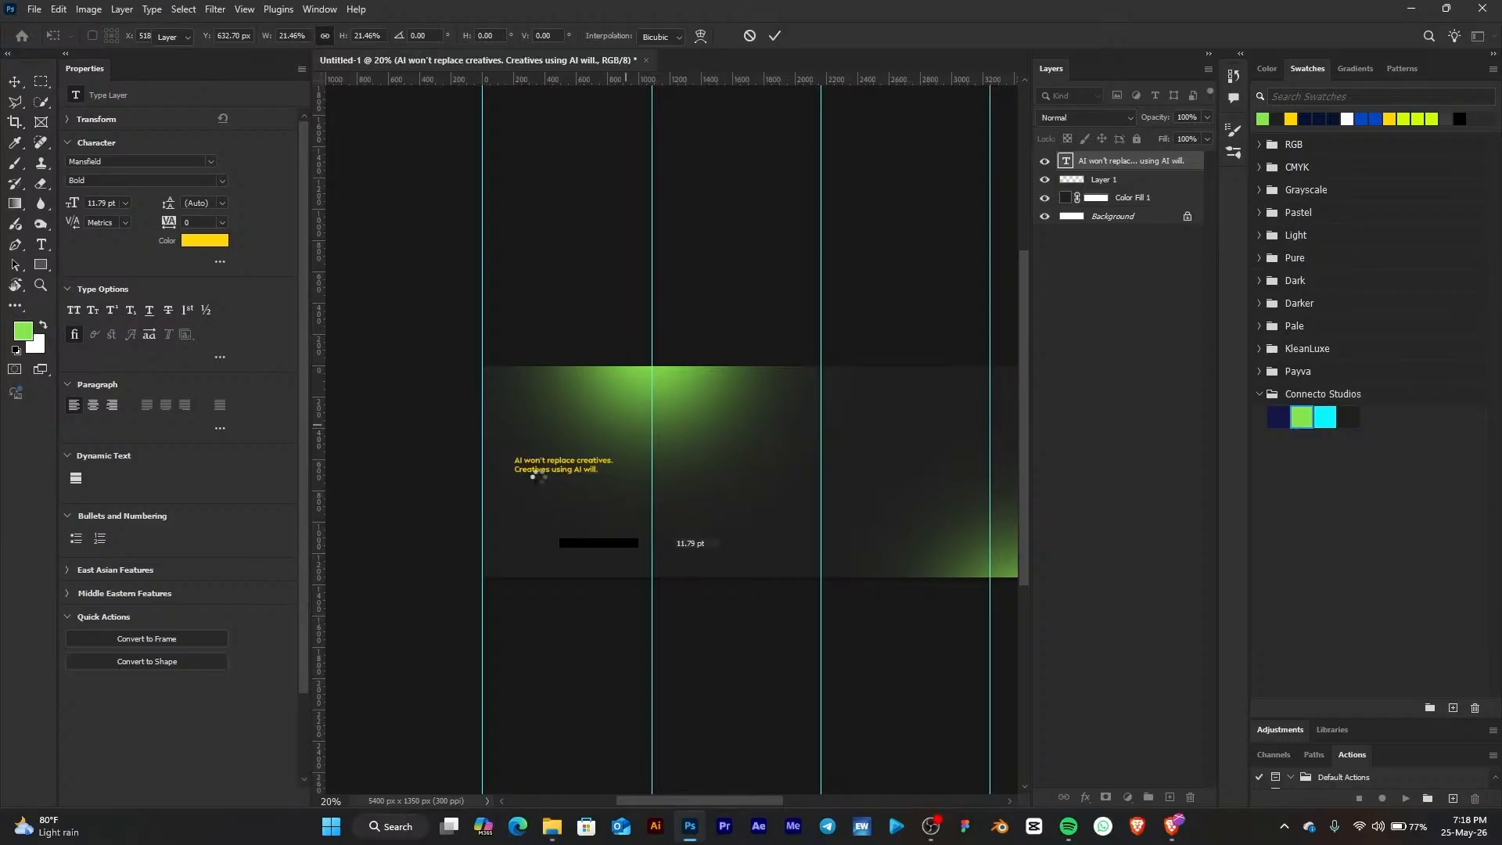
Reposition the headline near the upper left of page one and recolor it white
scroll(532, 476, "up", 4)
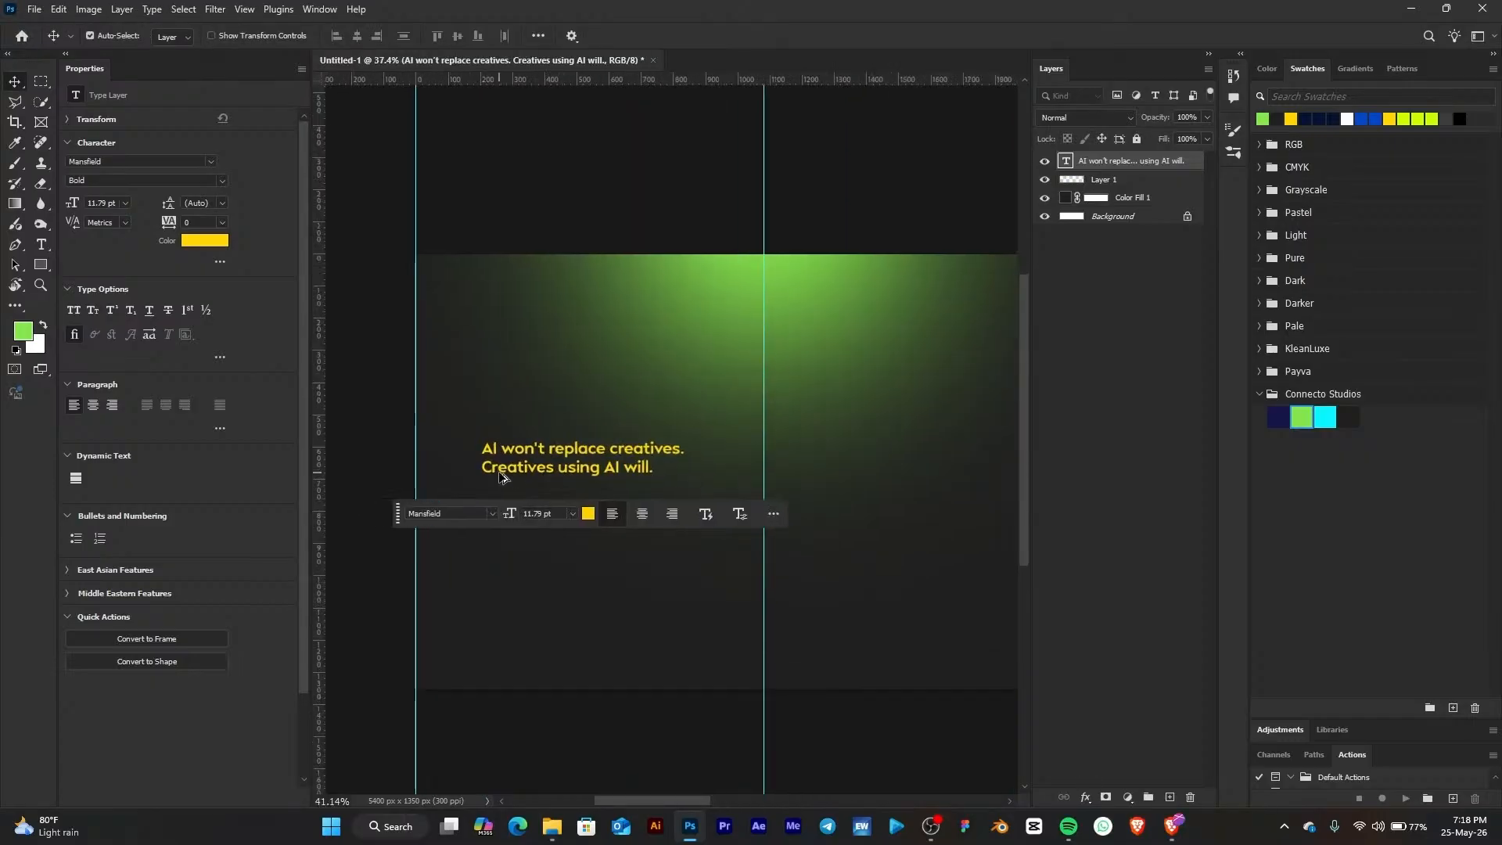
scroll(501, 475, "up", 3)
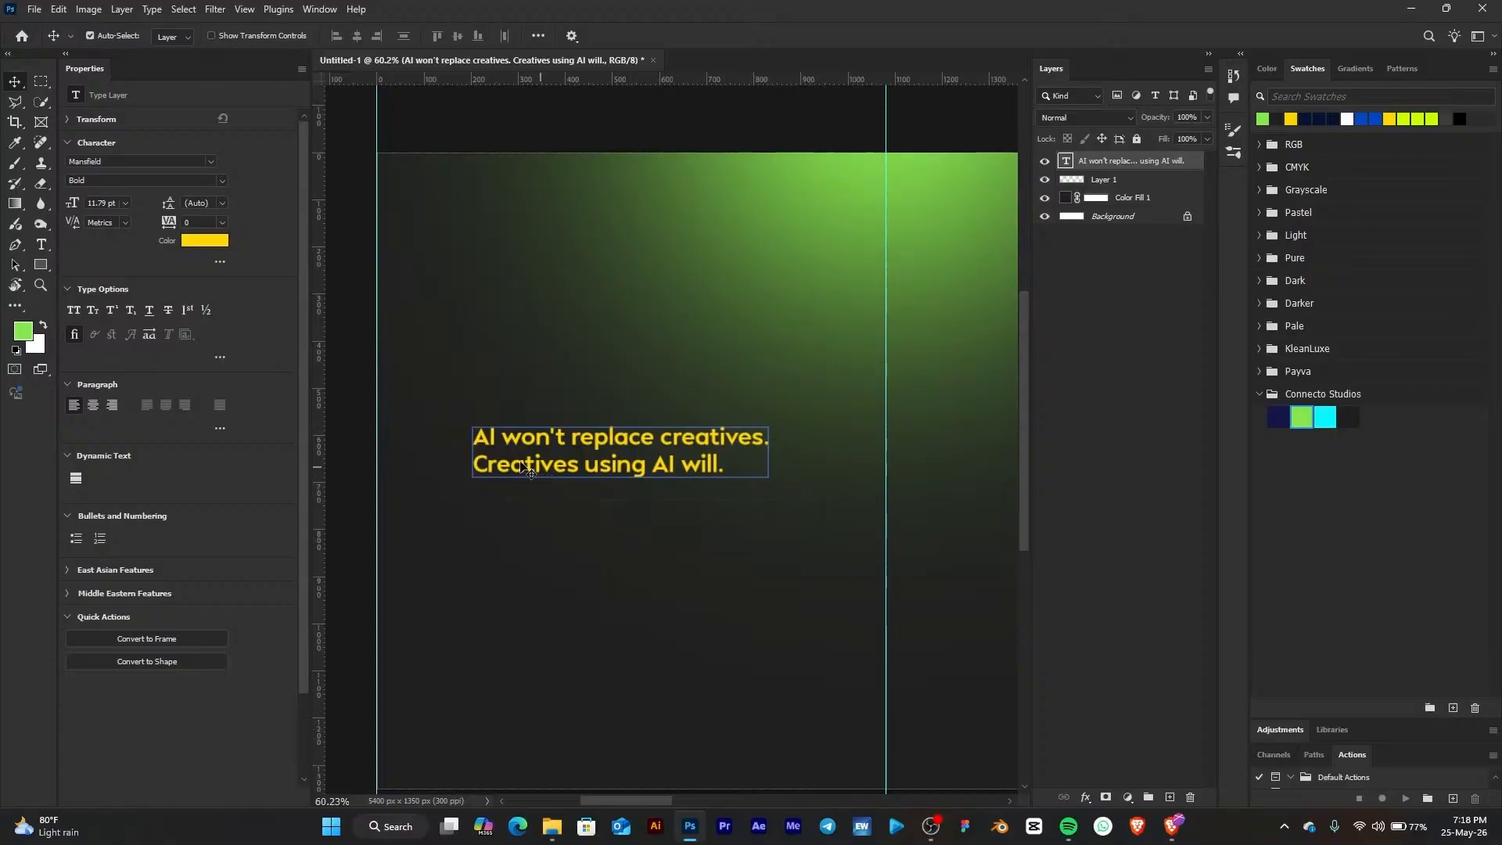
left_click_drag(522, 464, 478, 435)
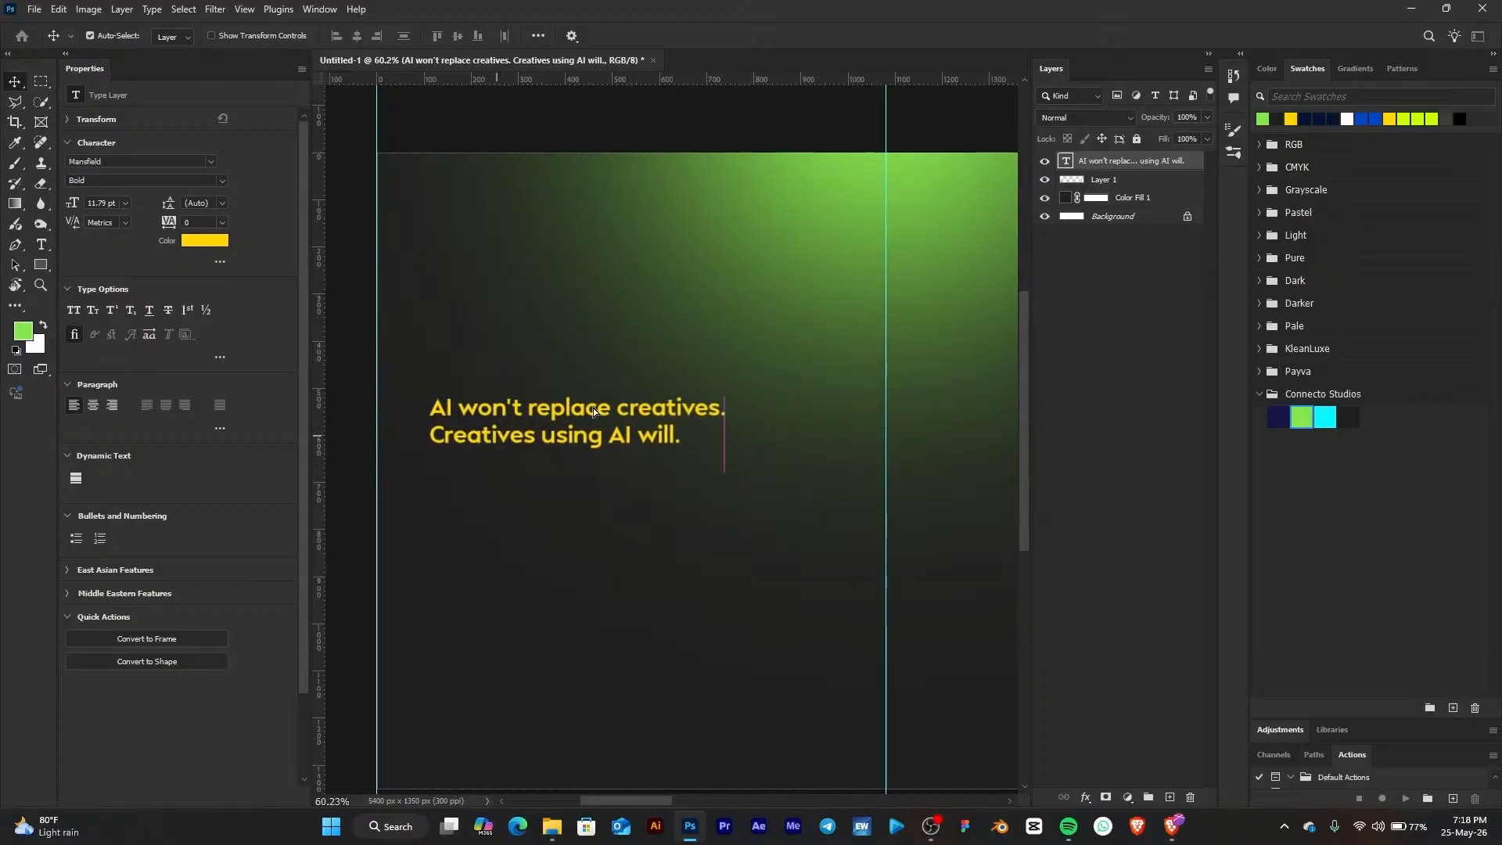
left_click(1347, 119)
left_click(1262, 119)
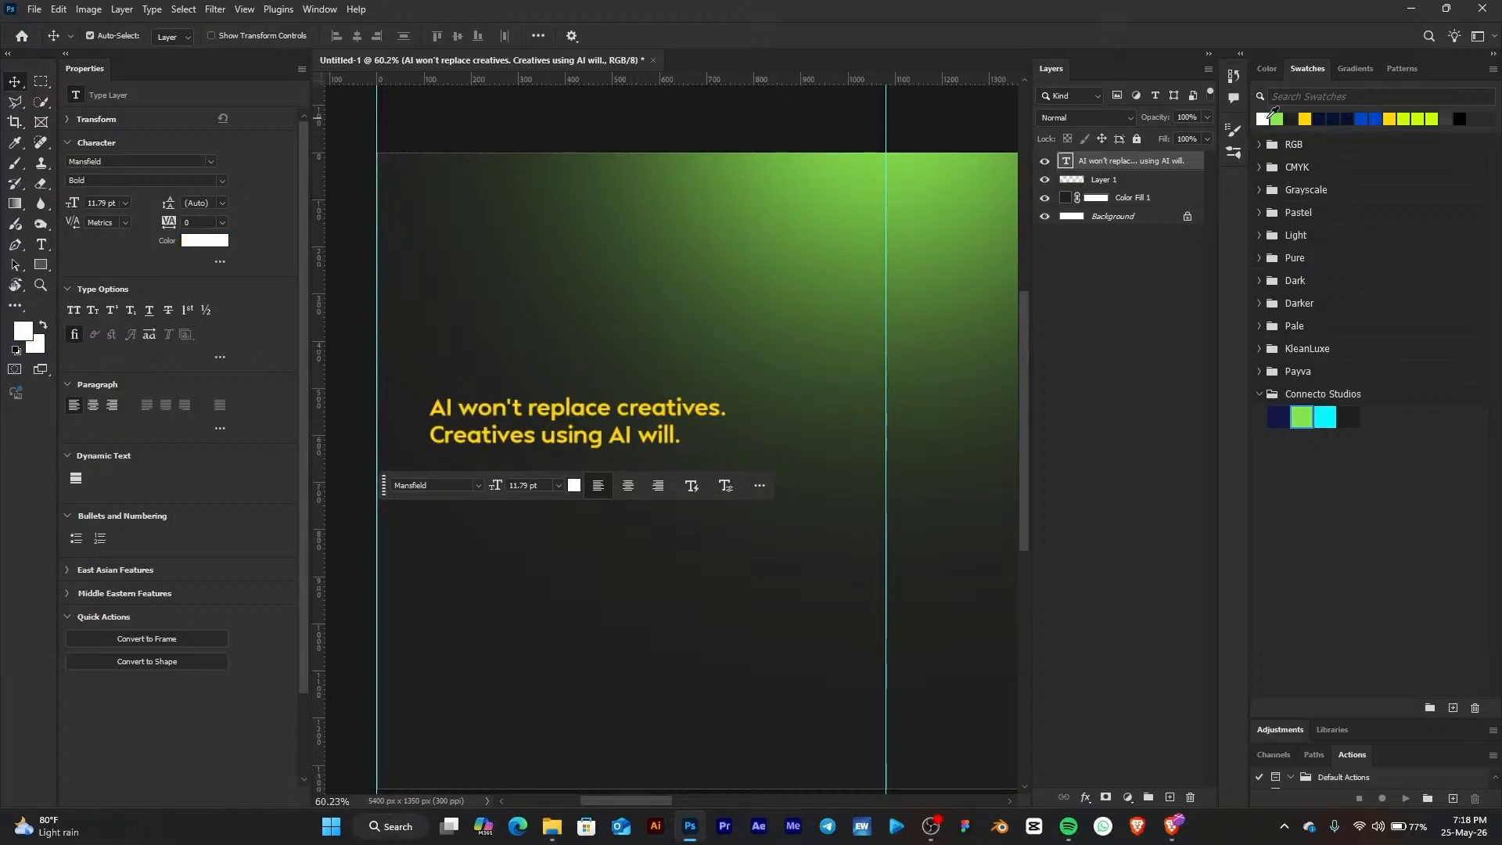
left_click(528, 414)
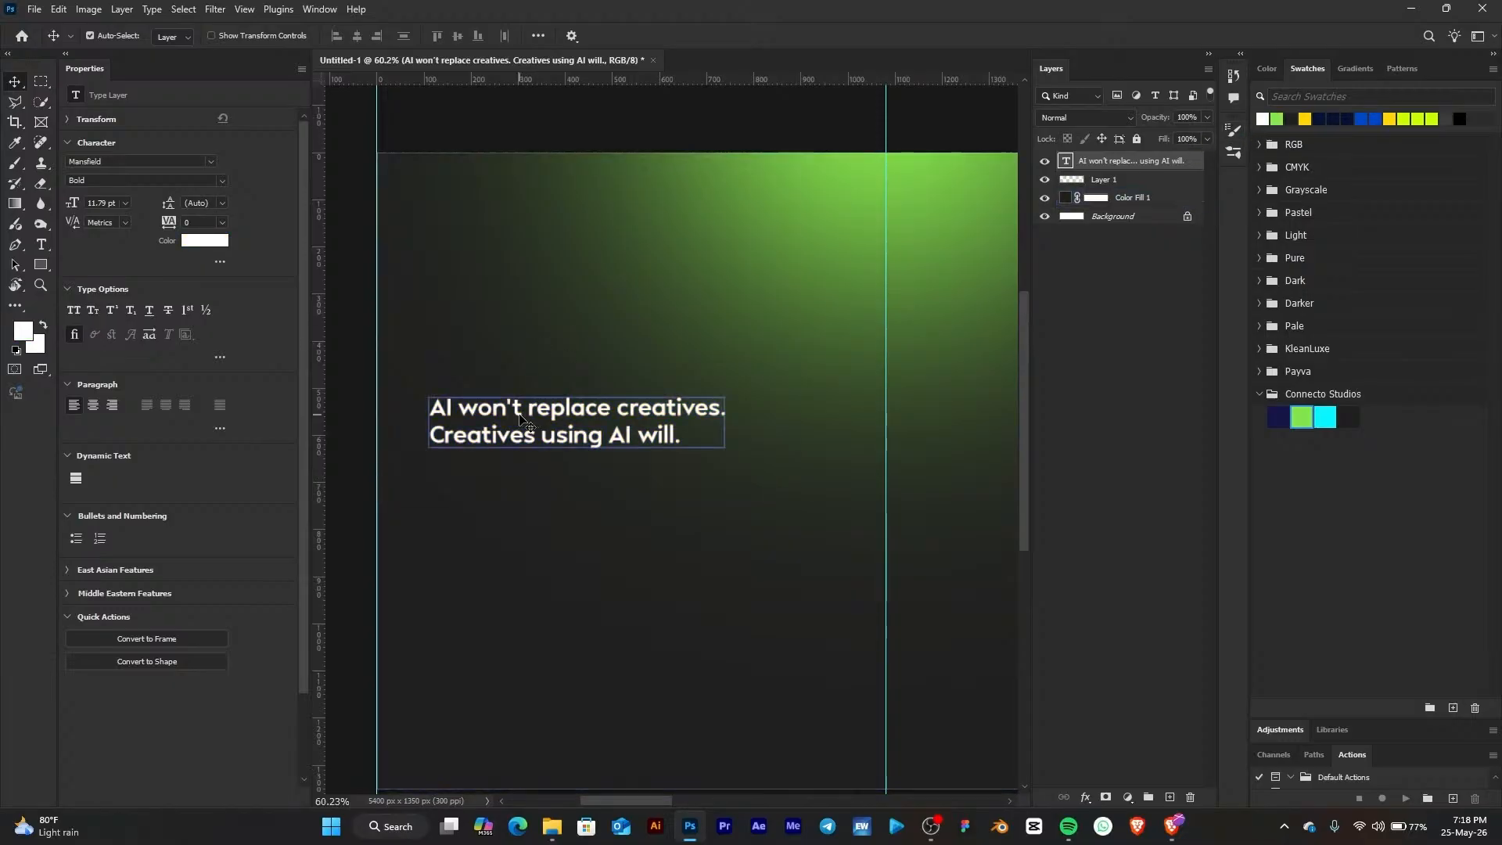
left_click_drag(529, 416, 546, 419)
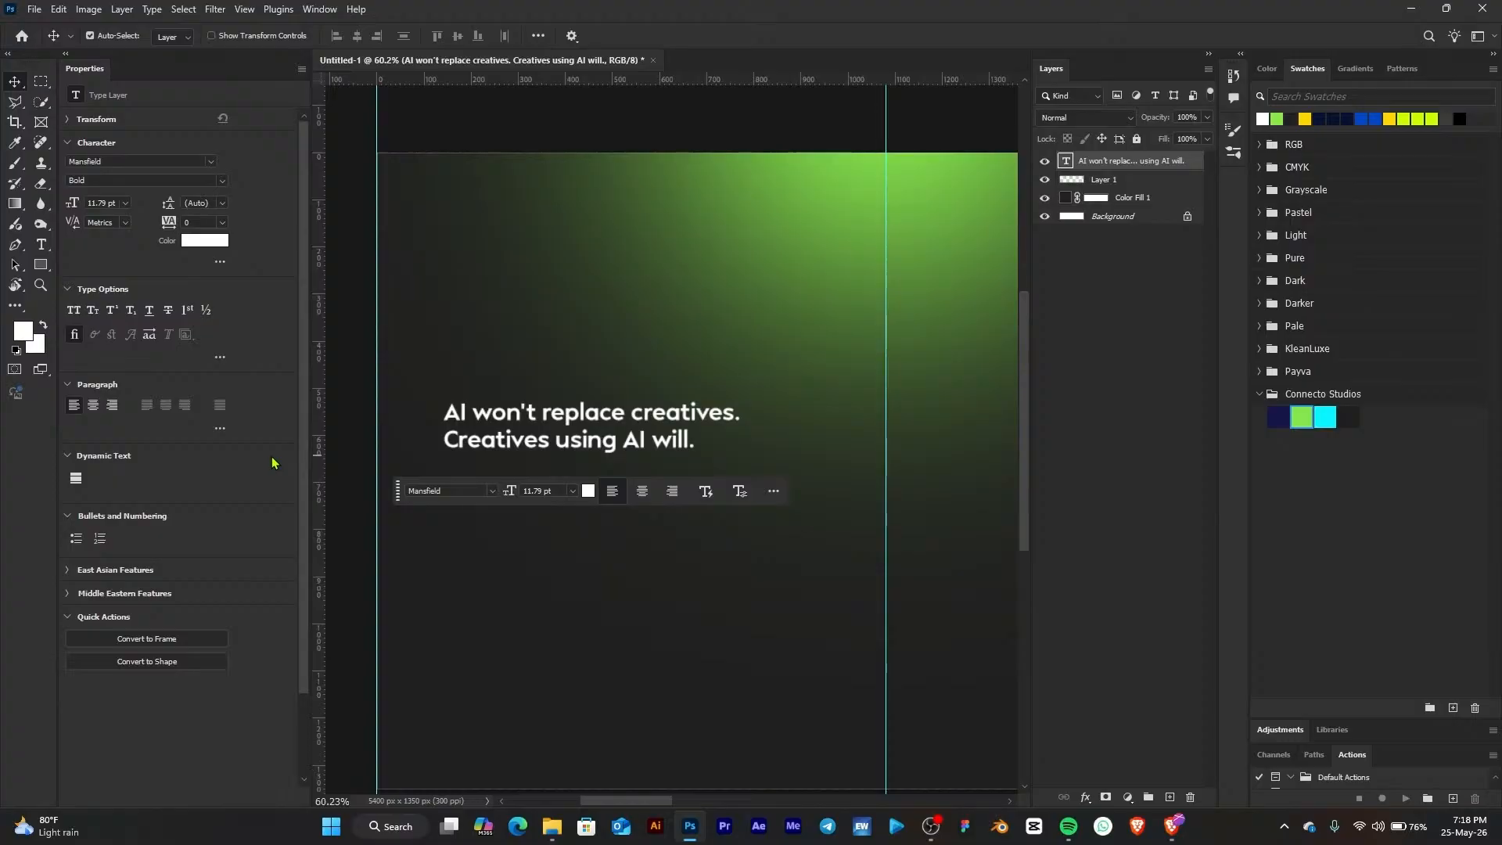
Rebreak the headline into three lines: "AI won't replace / creatives. Creatives / using AI will."
left_click(42, 244)
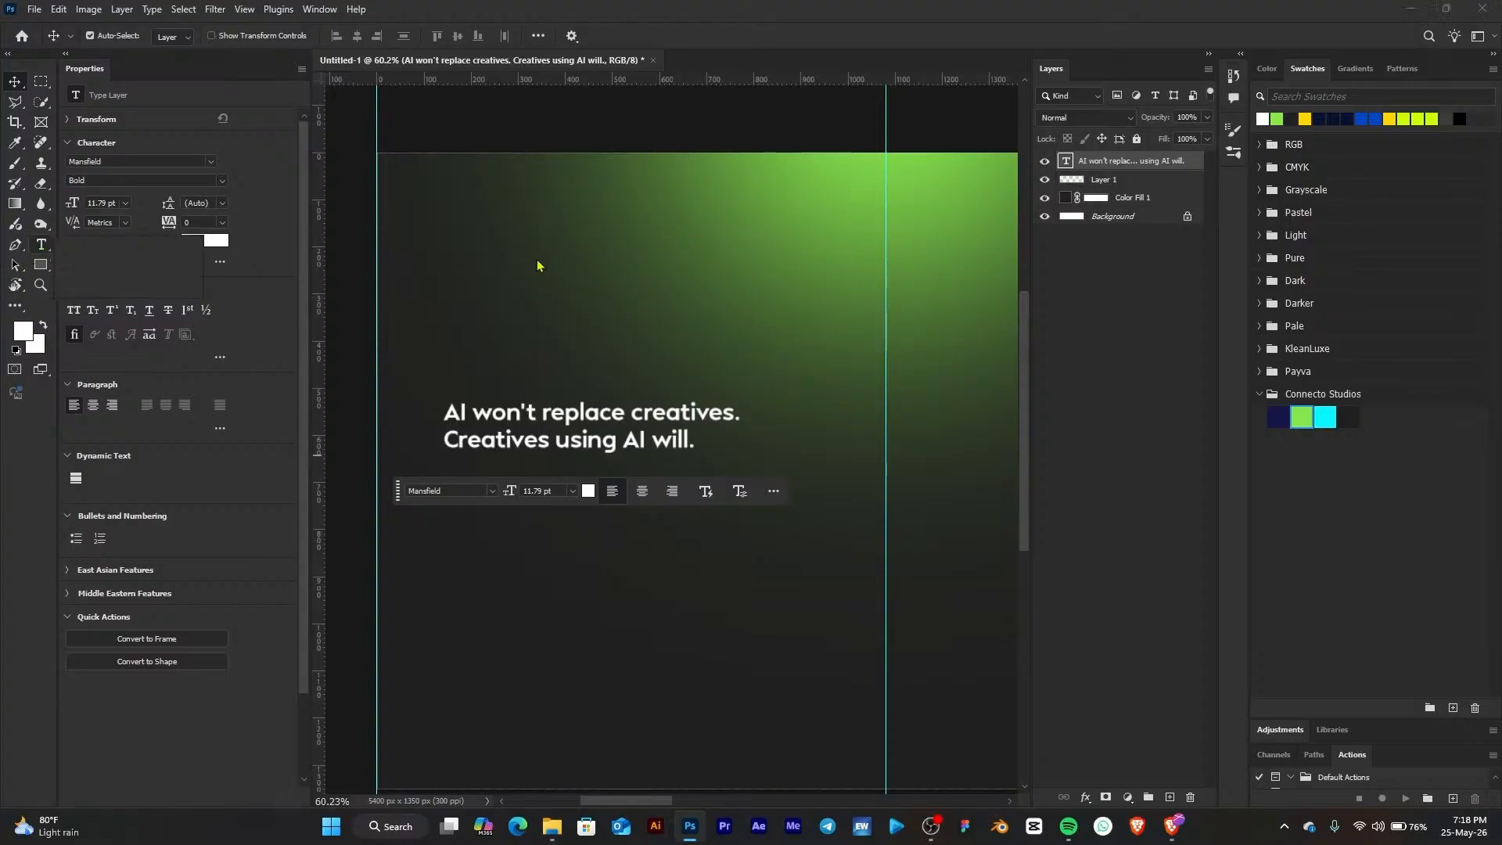
left_click(628, 404)
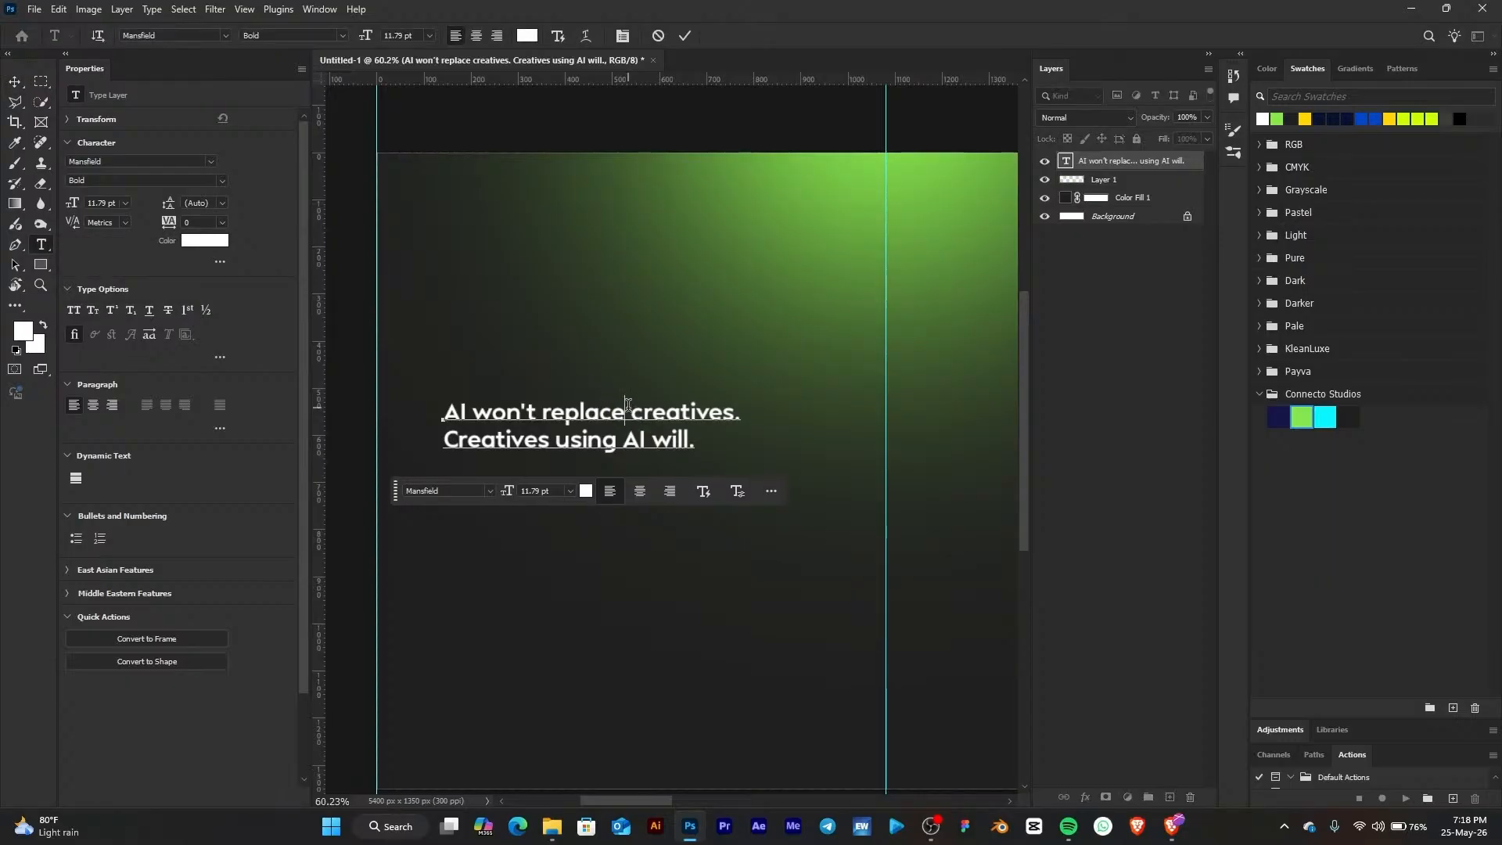
key("Delete")
key("Return")
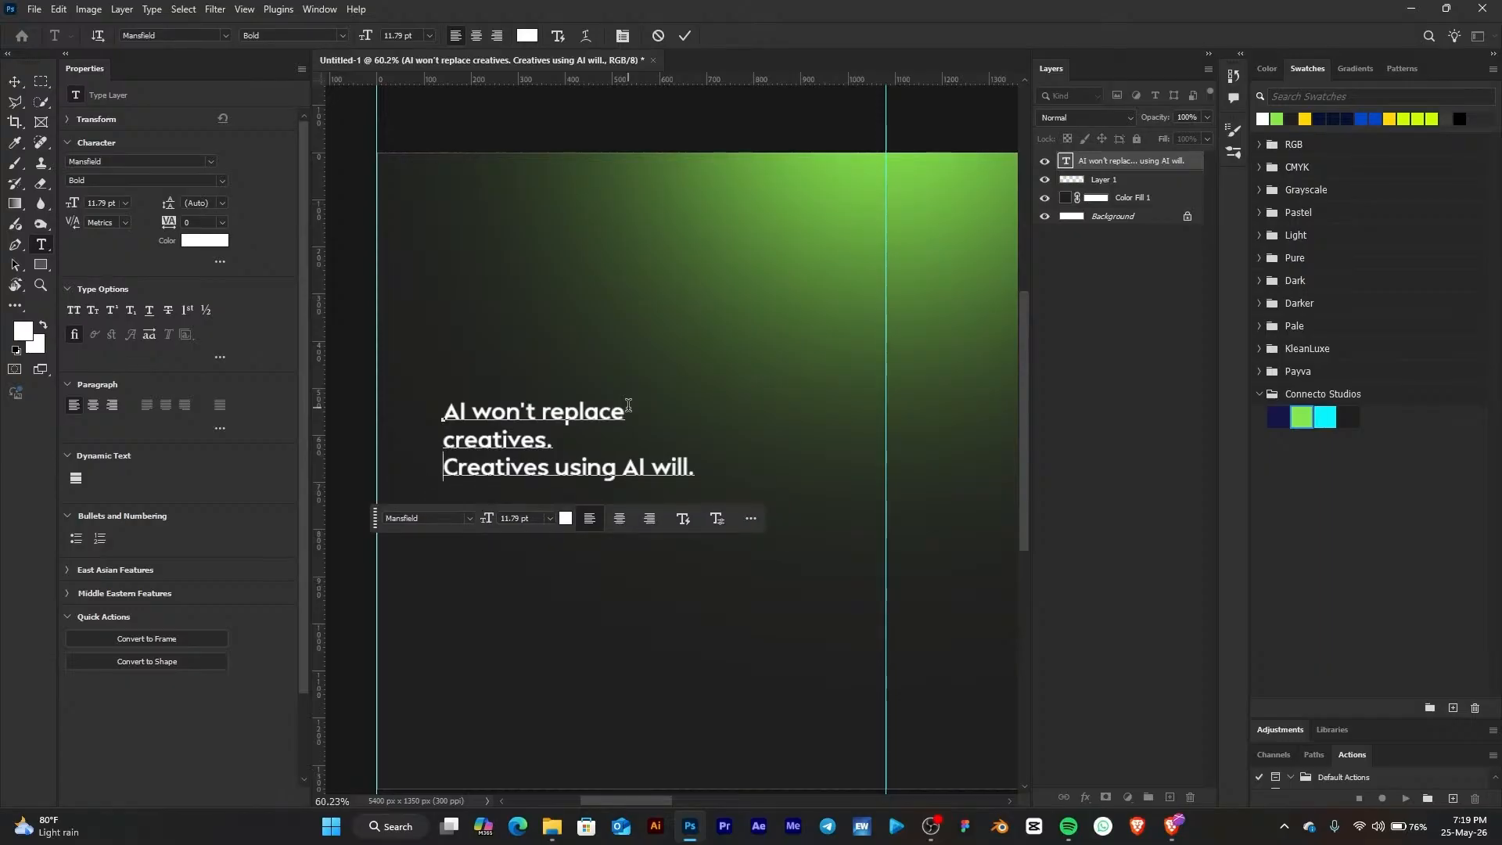
key("Delete")
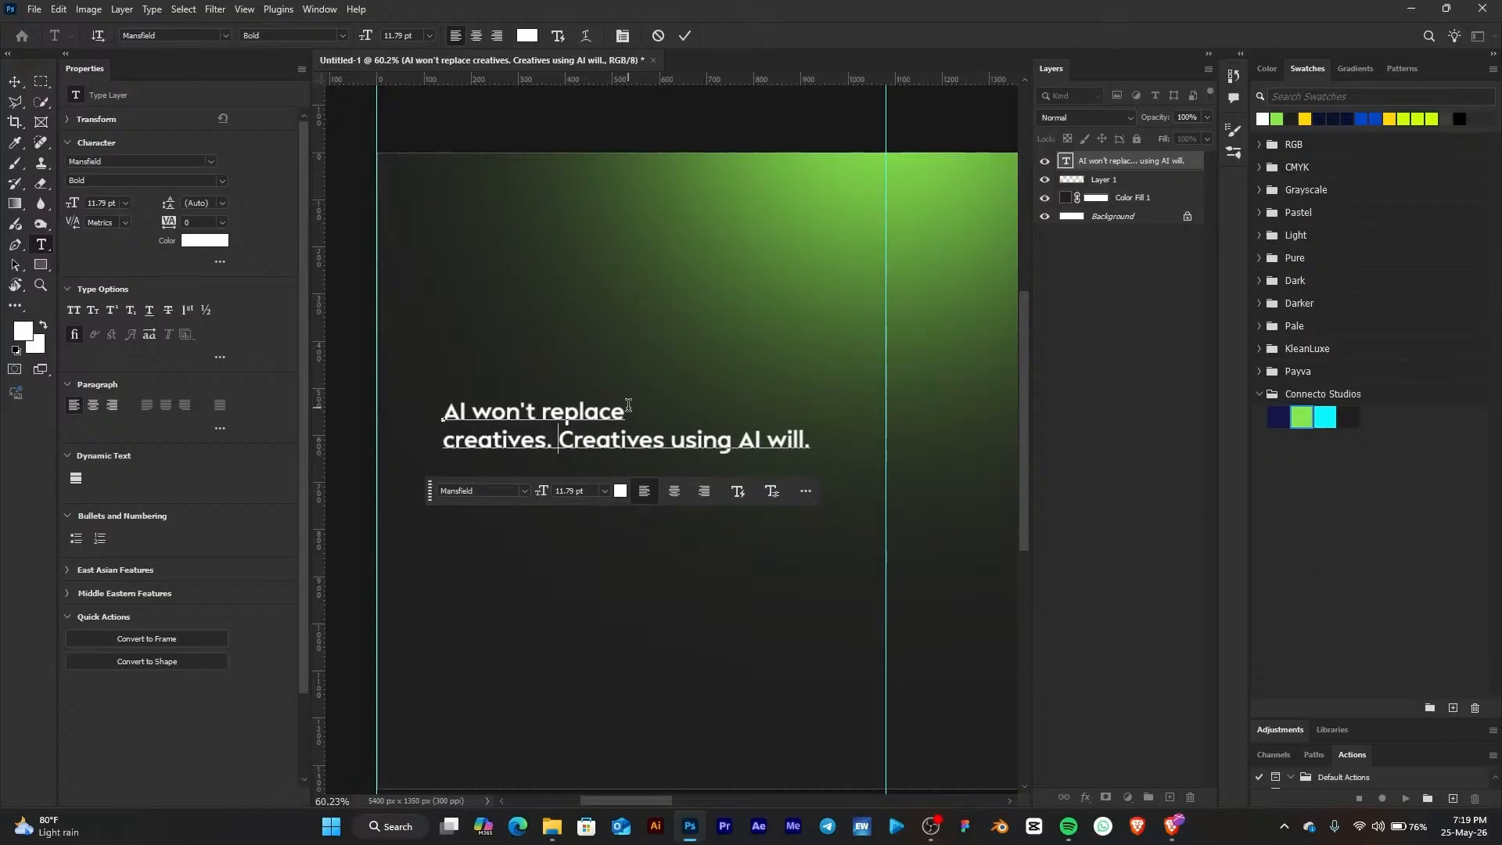
left_click(677, 435)
key("BackSpace")
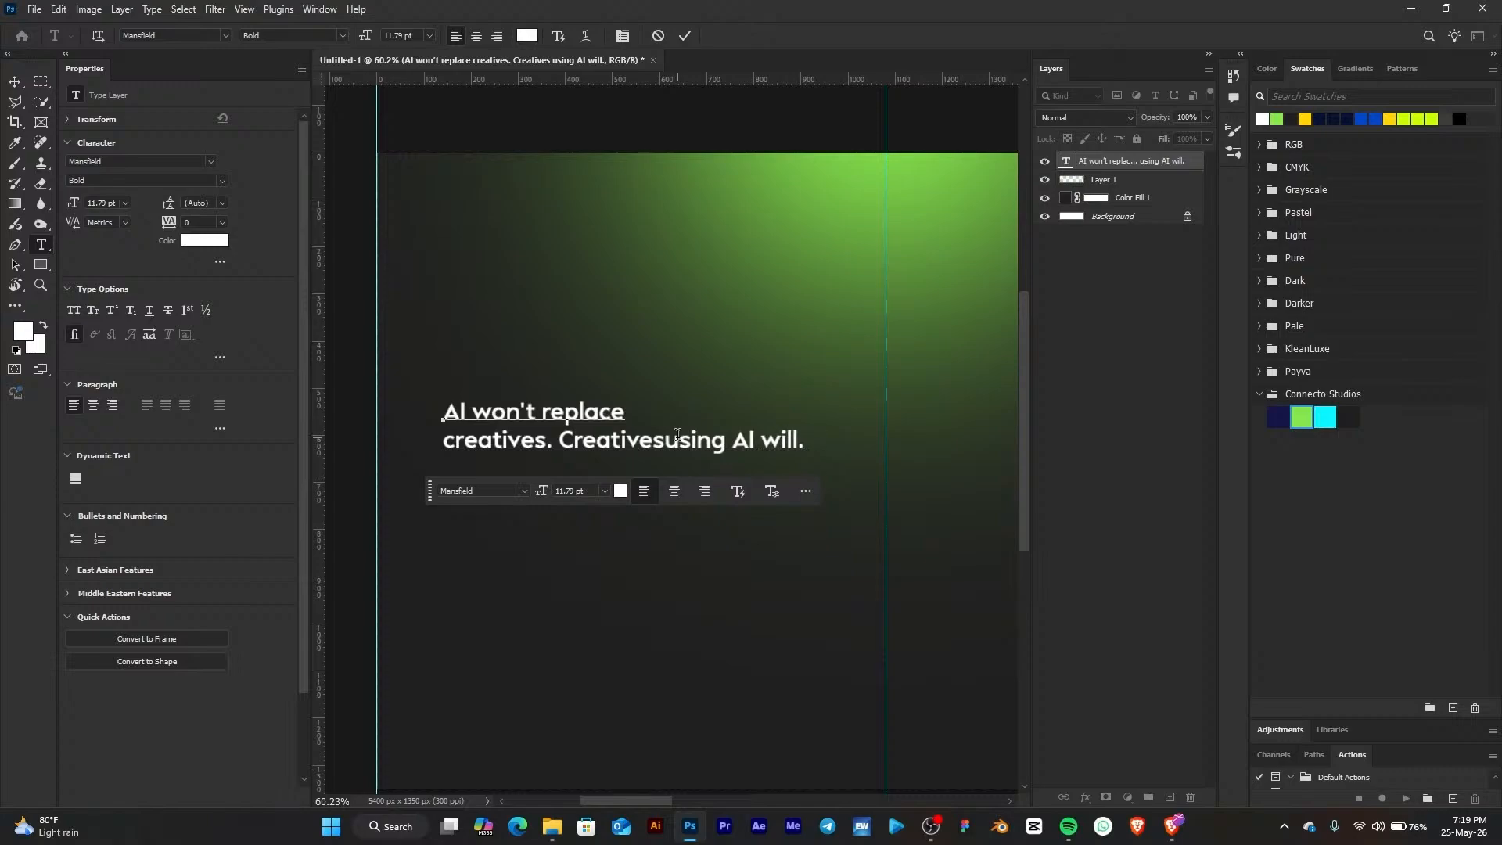
key("Return")
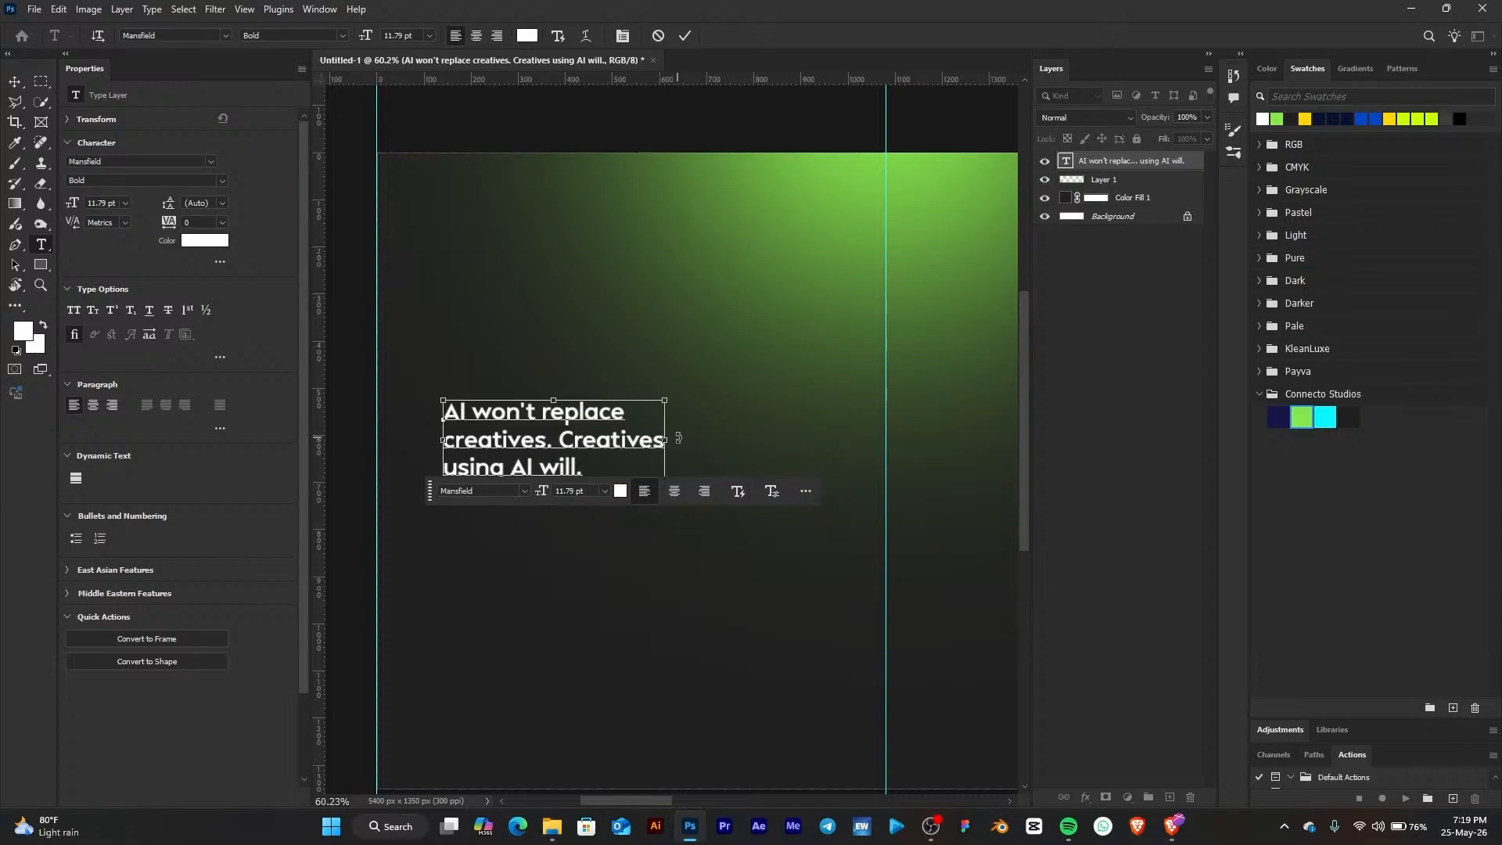
left_click(679, 444)
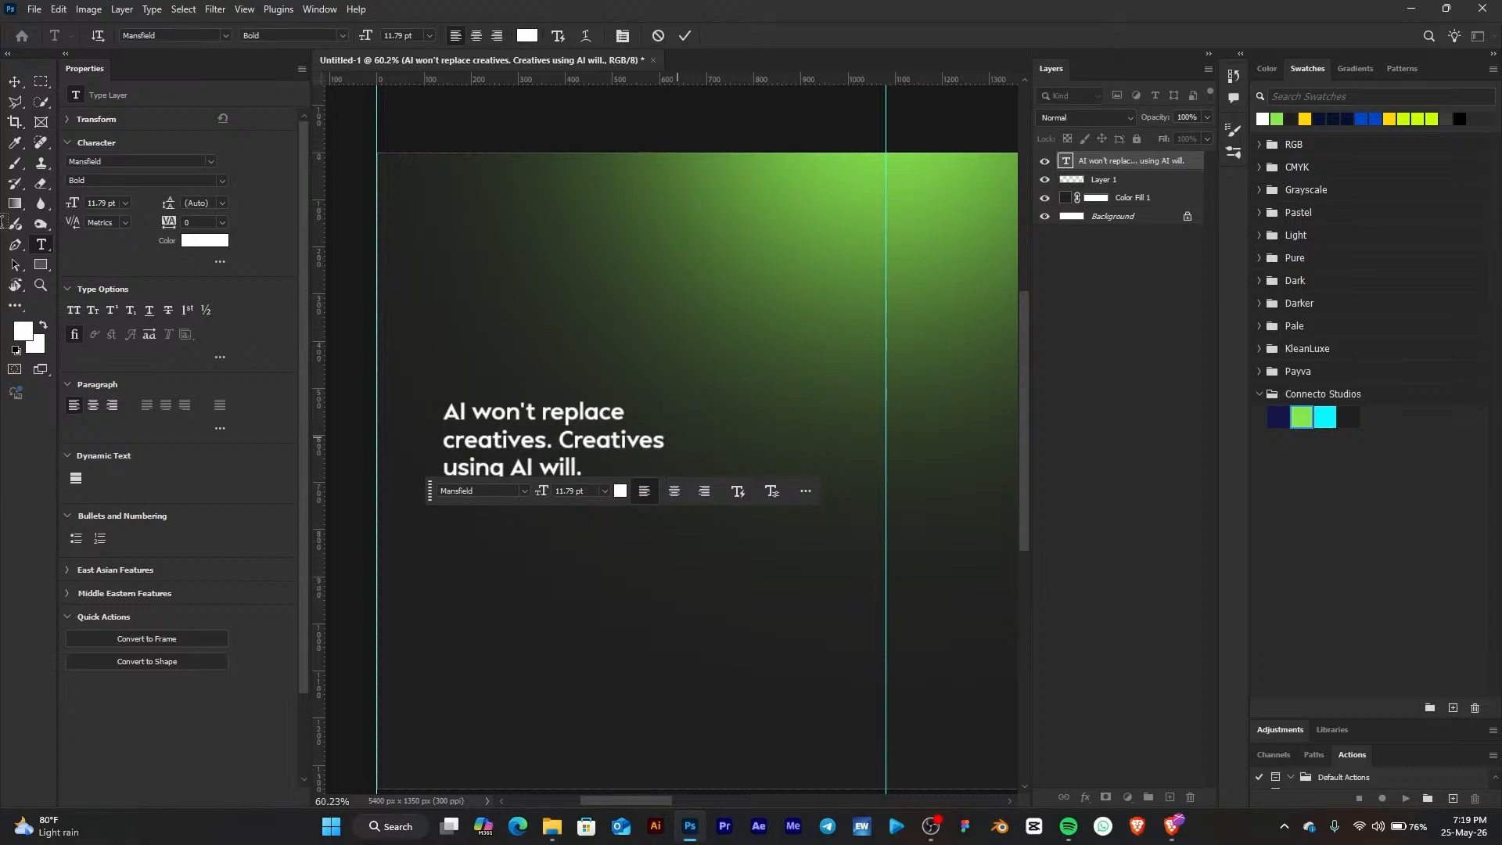
Scale the headline up to about 15.66 pt and move it slightly higher on page one
left_click(18, 84)
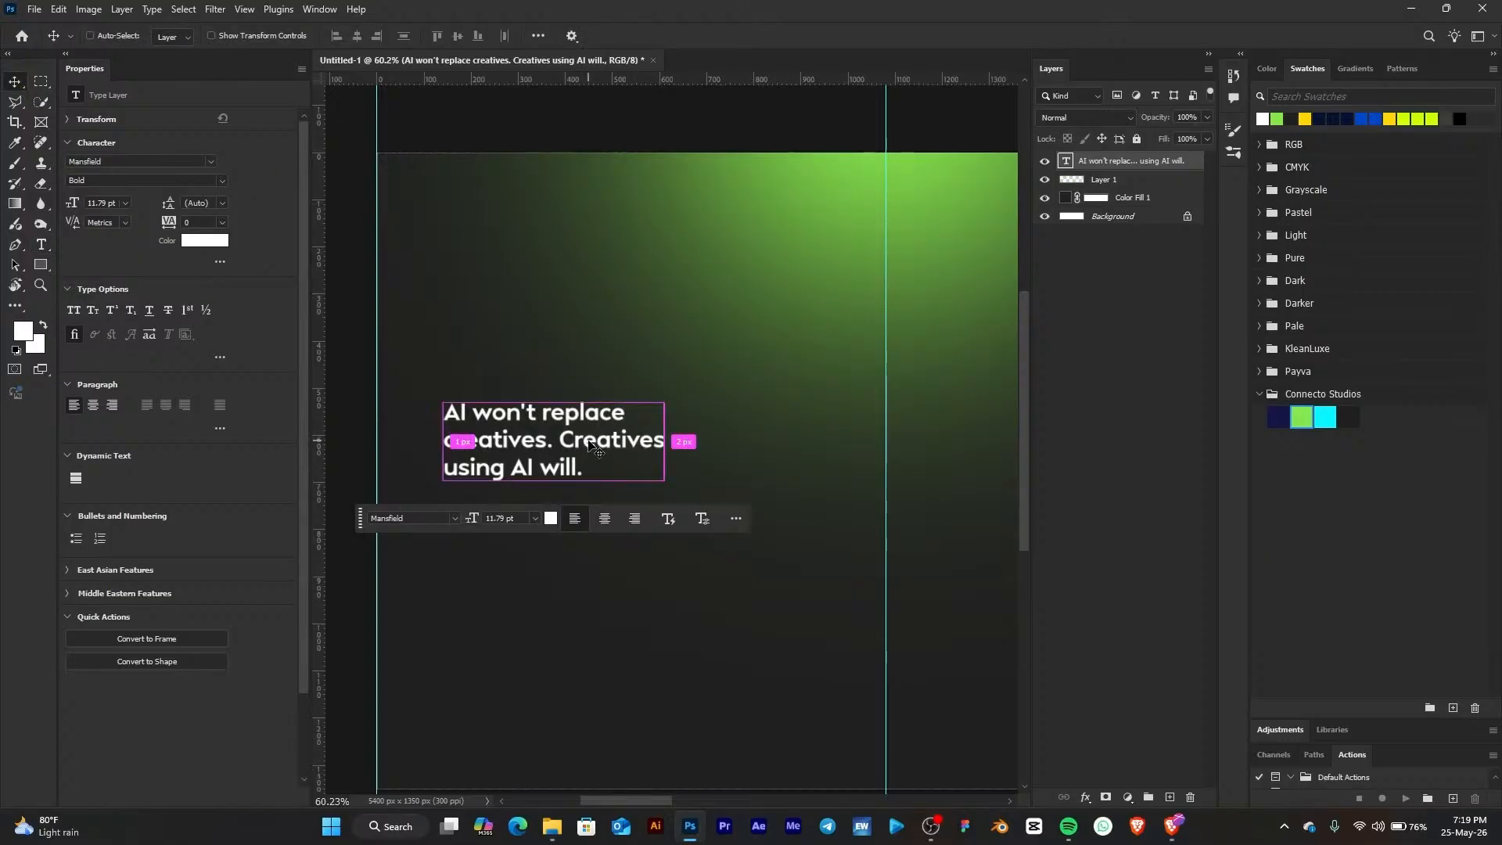
key("ctrl+t")
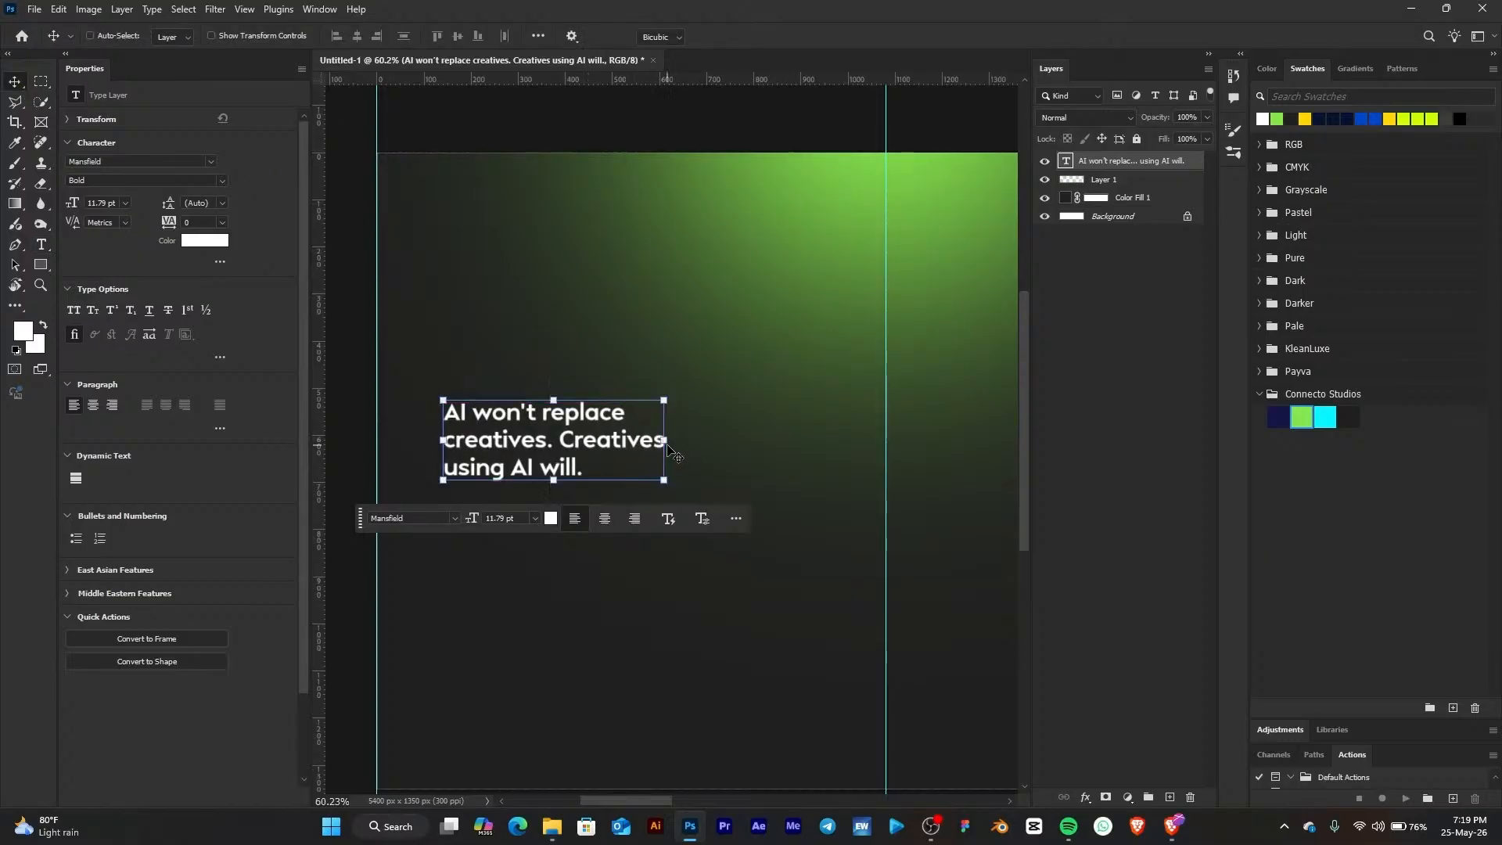
left_click_drag(666, 440, 742, 434)
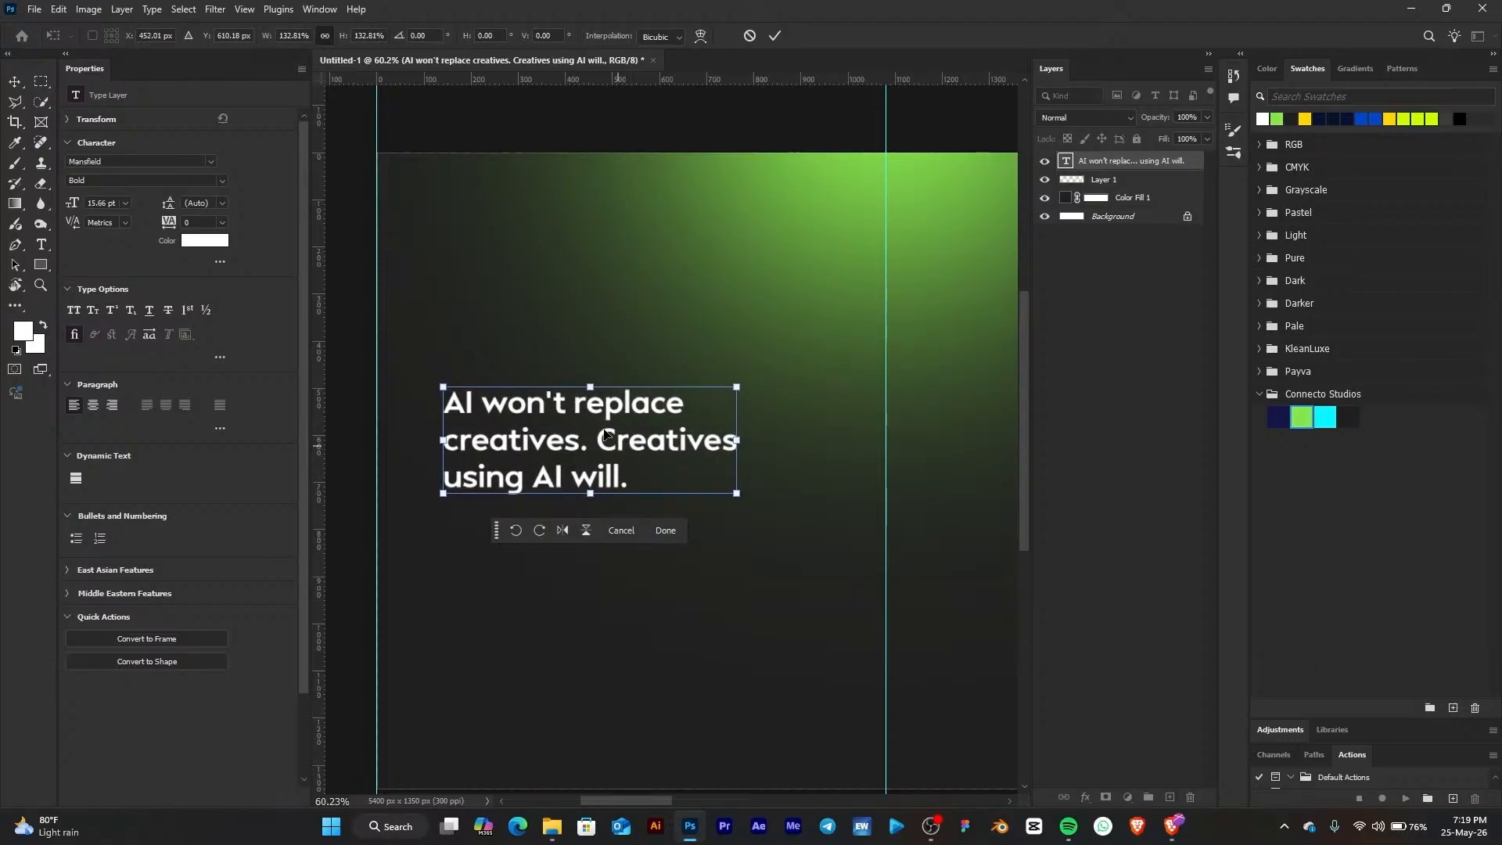
left_click_drag(604, 415, 598, 380)
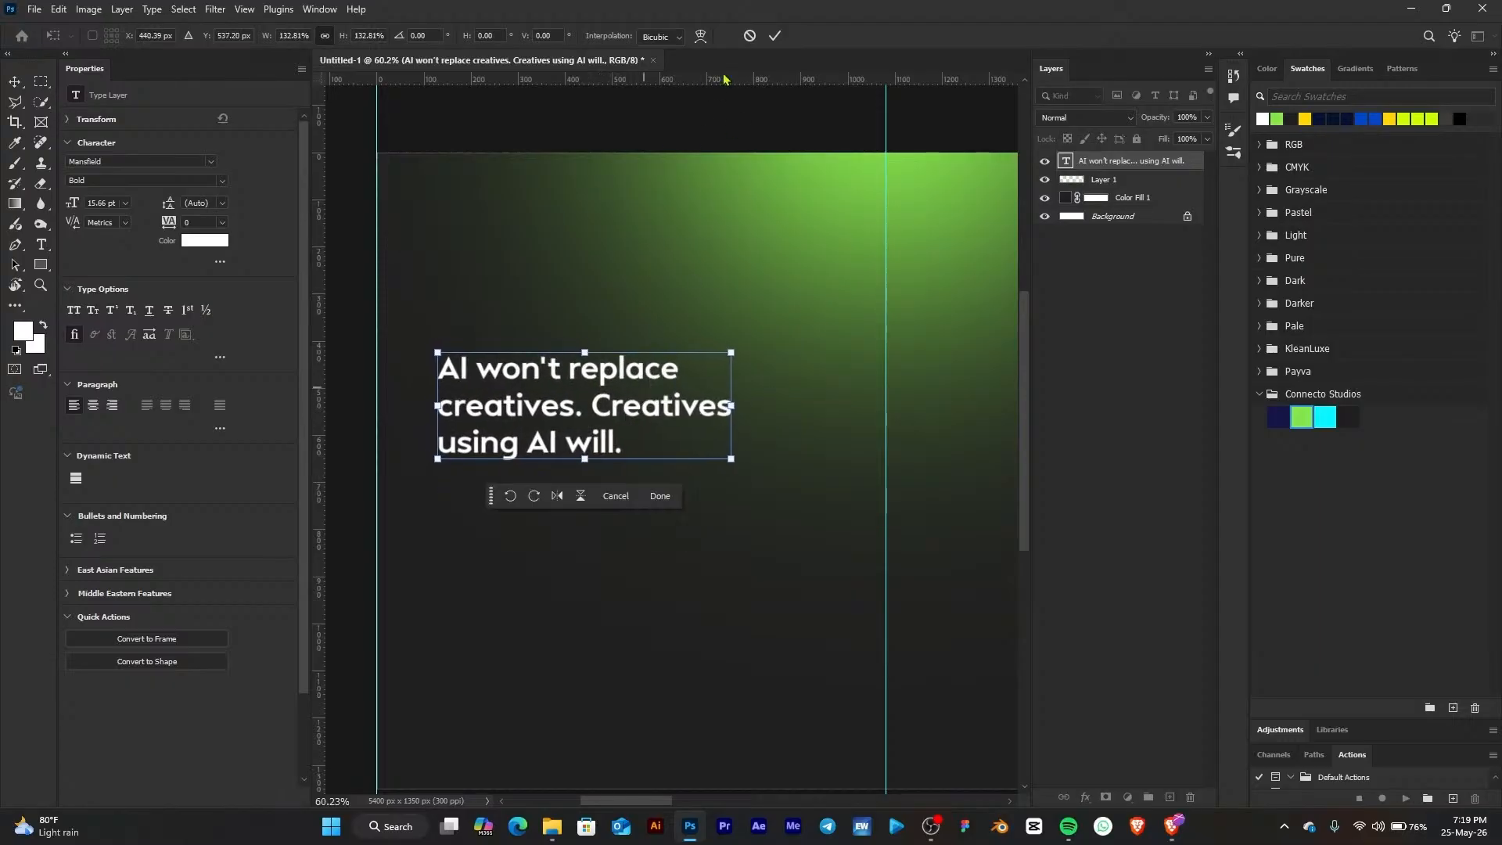
left_click(775, 36)
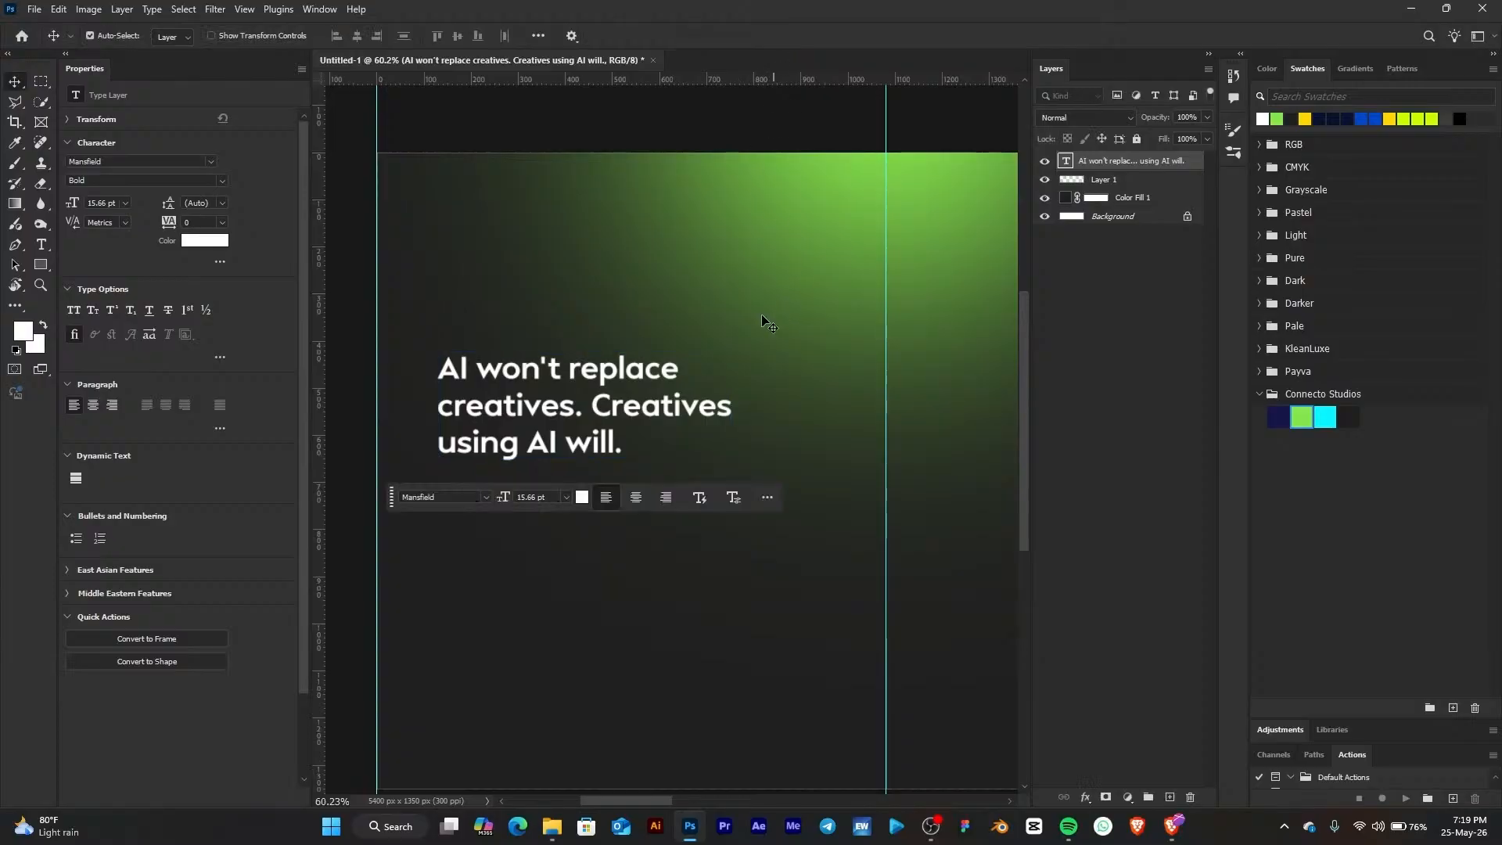
Switch to the browser and open PNGEgg's png search page from the address bar
left_click(557, 827)
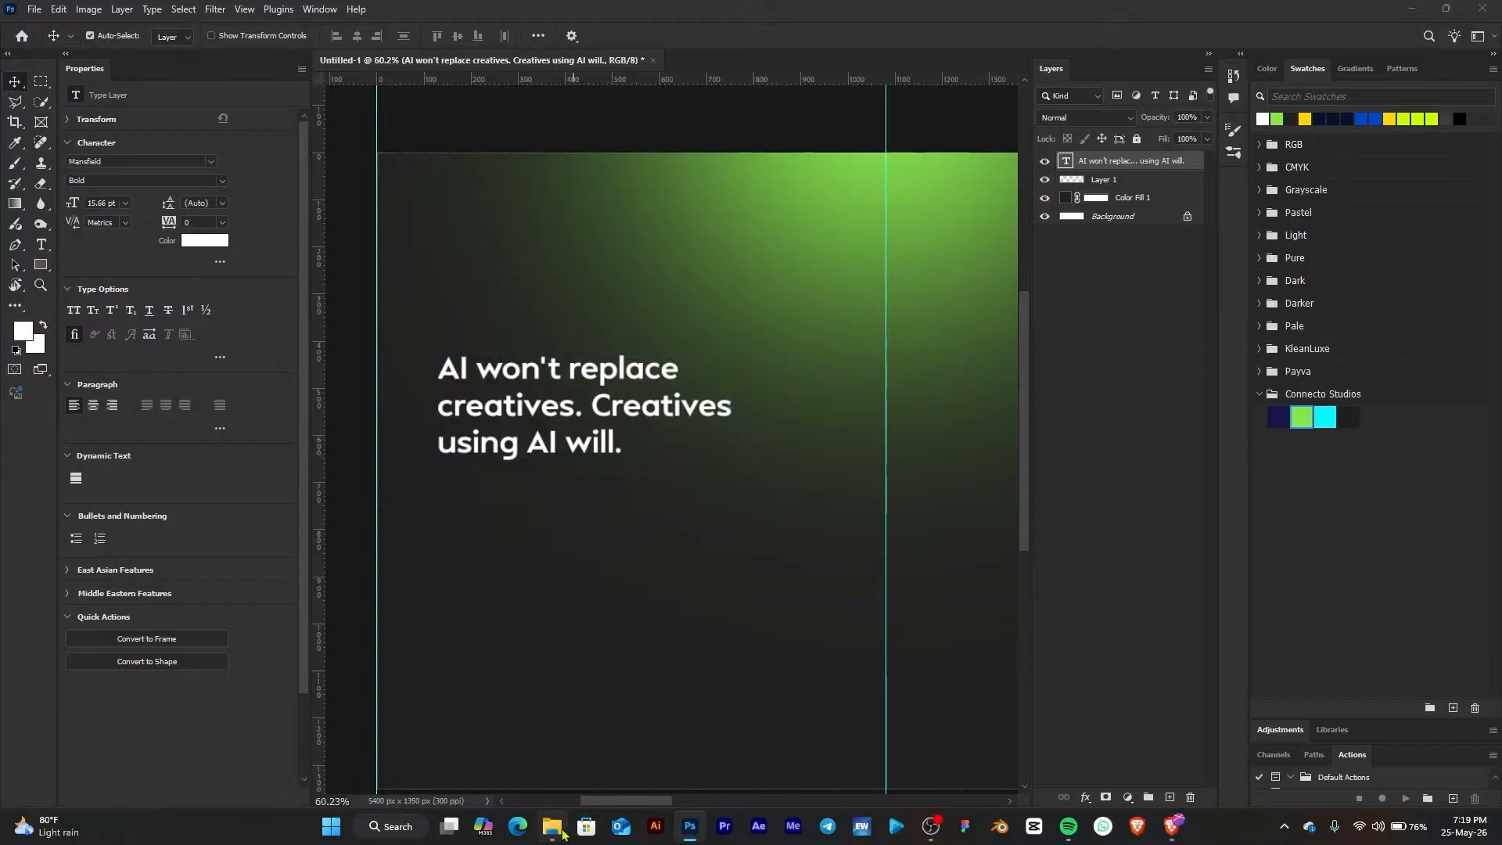
left_click(1173, 518)
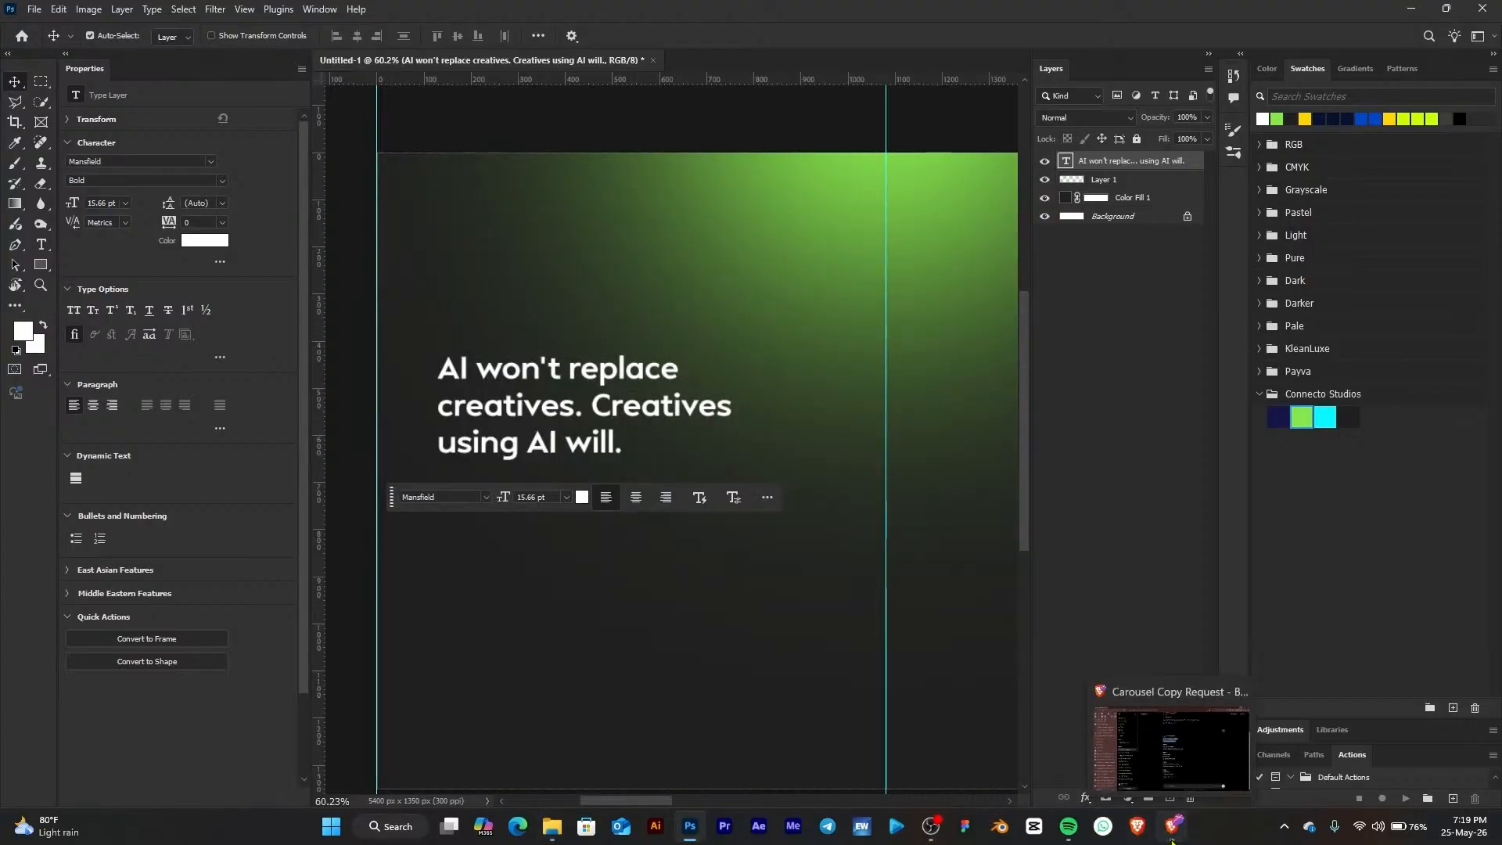
left_click(1172, 827)
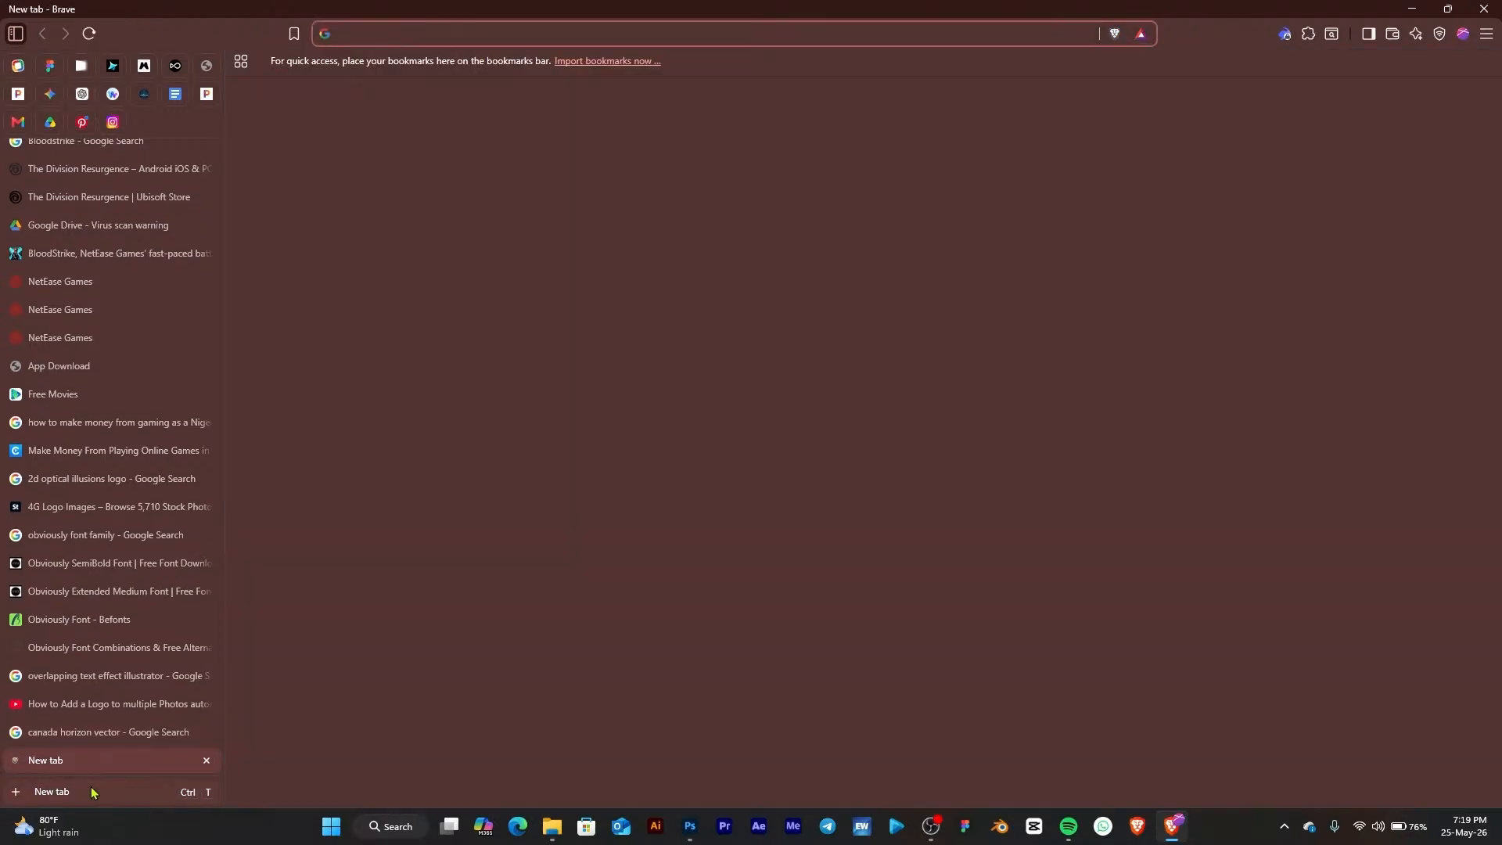
type("png")
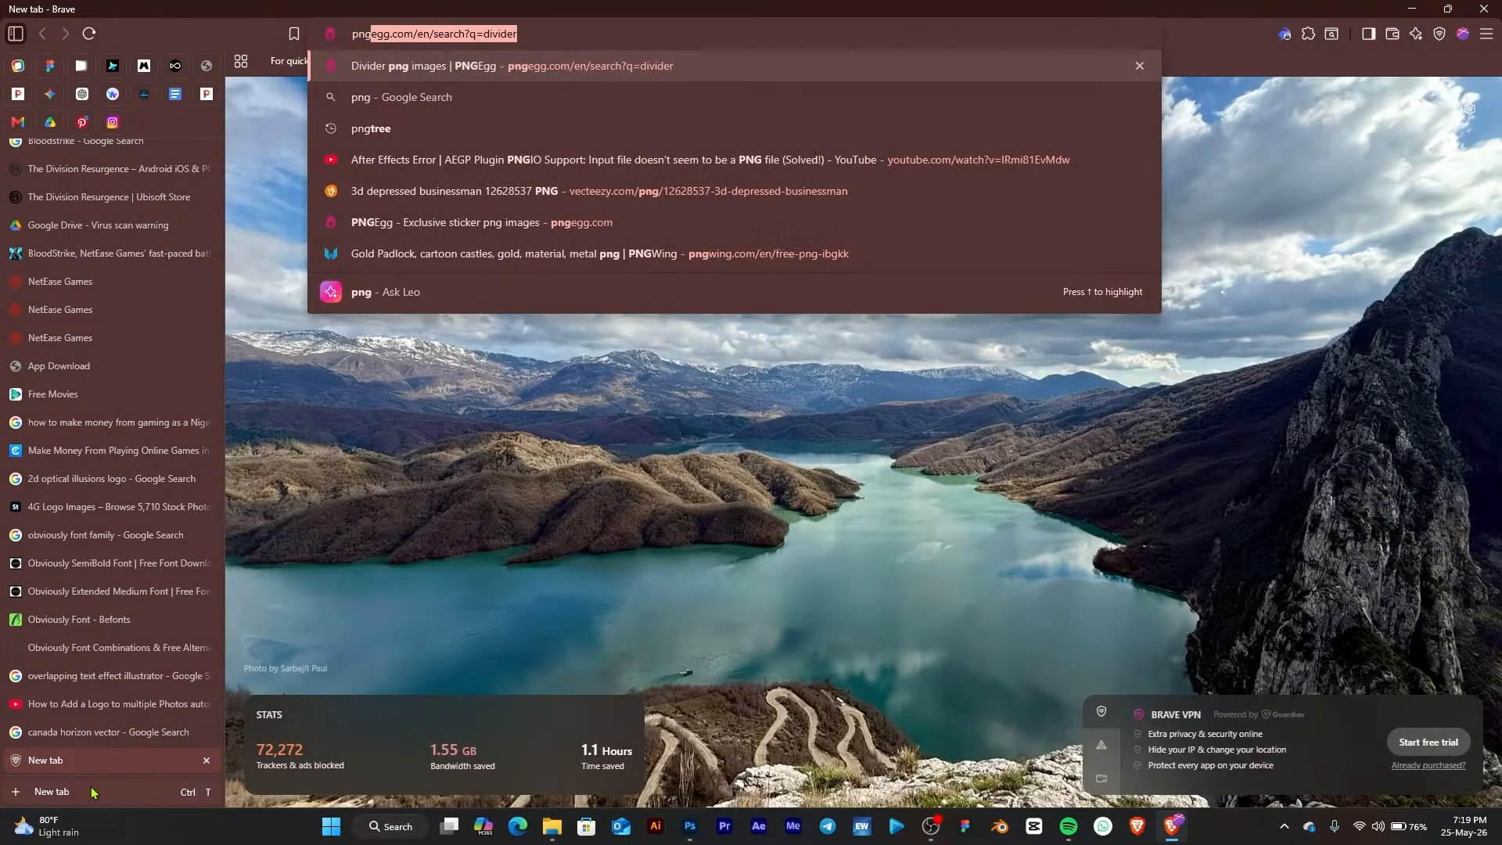
key("Return")
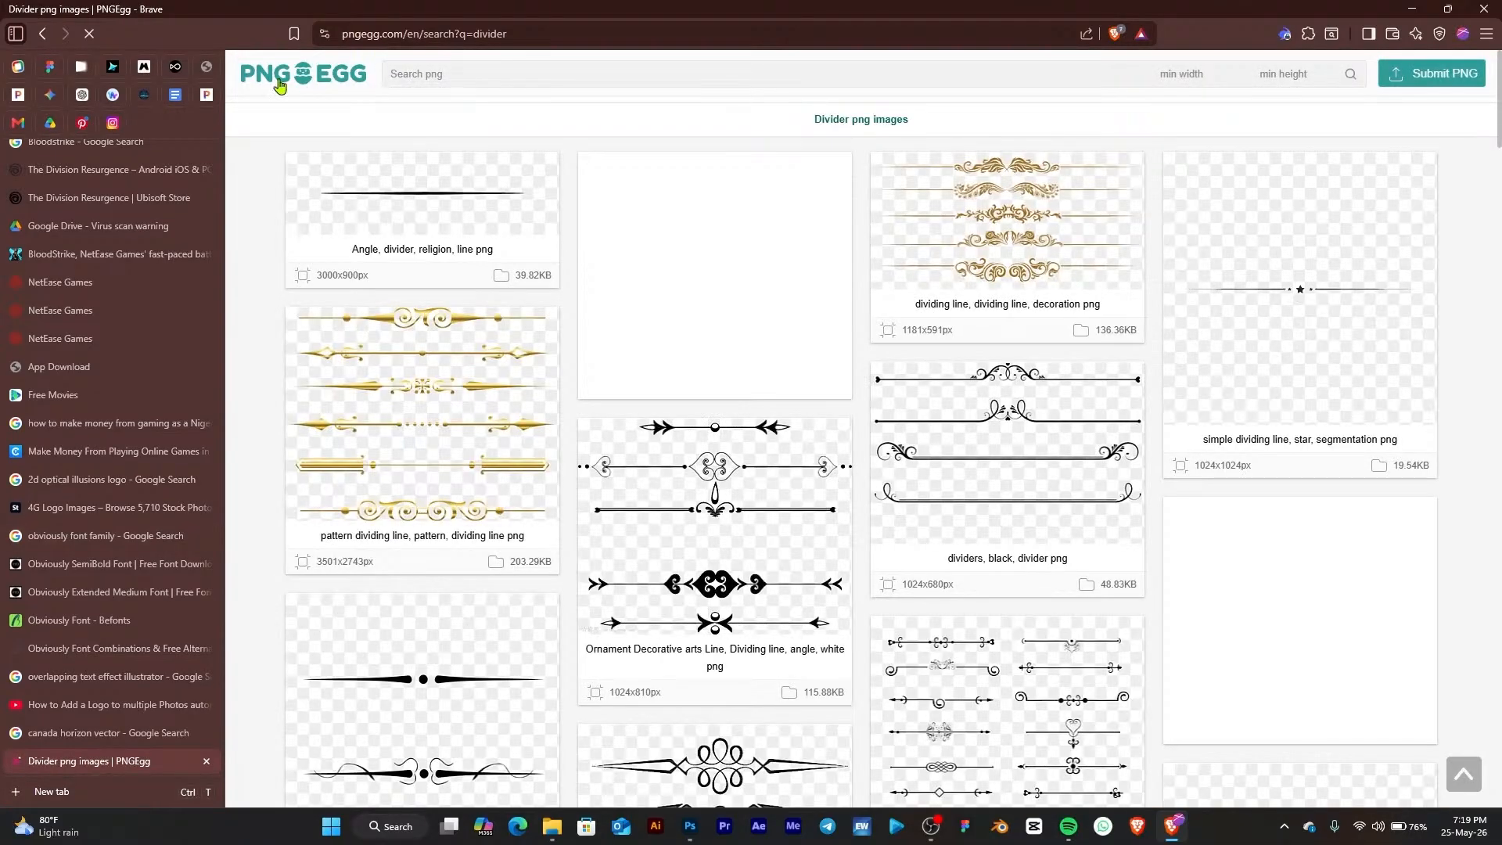
Search PNGEgg for "Robot" images and scroll through the results
left_click(506, 69)
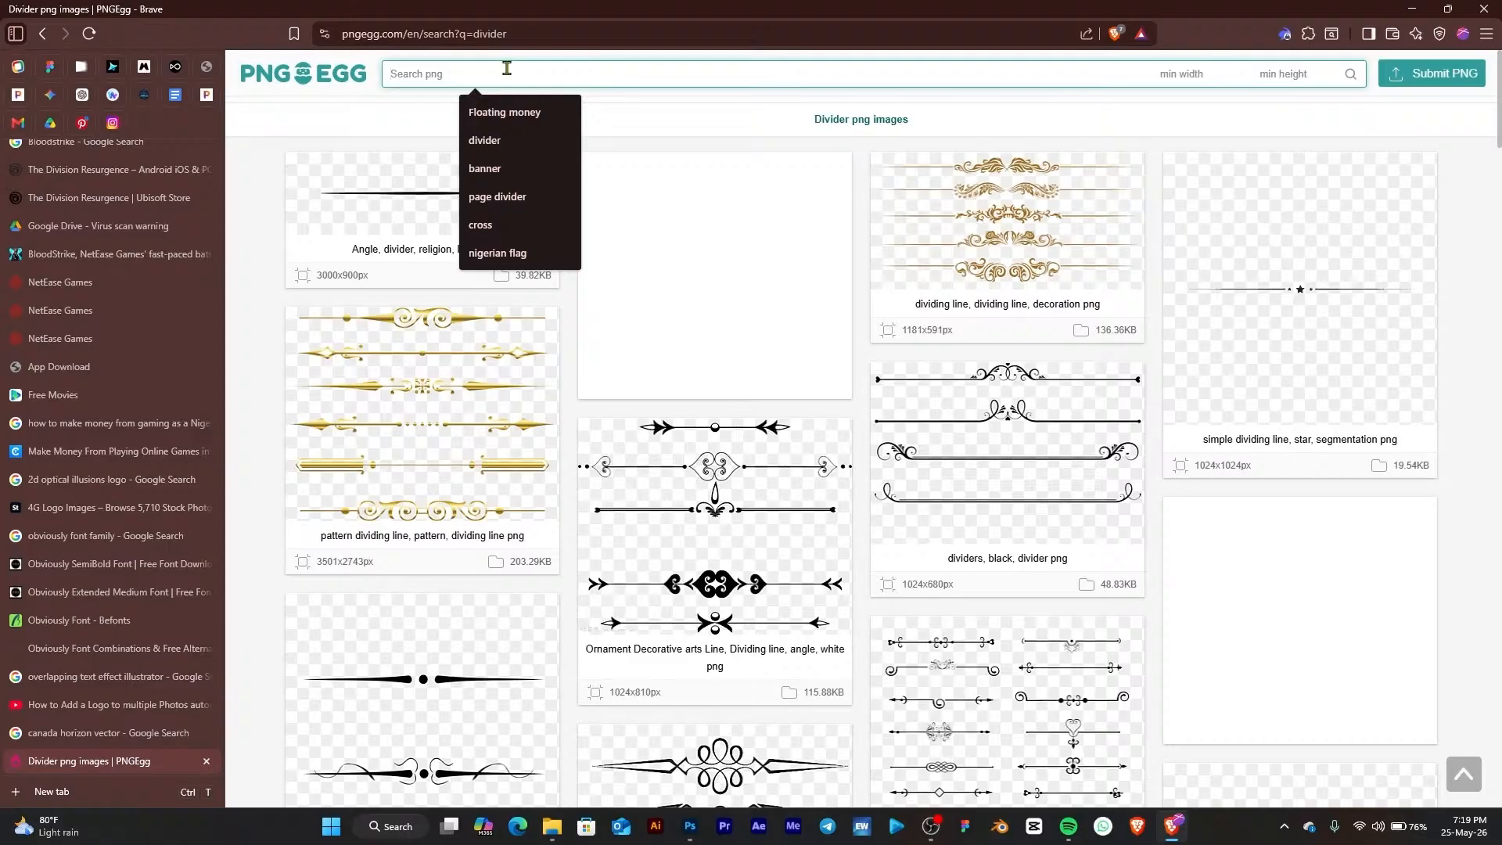
type("Robot")
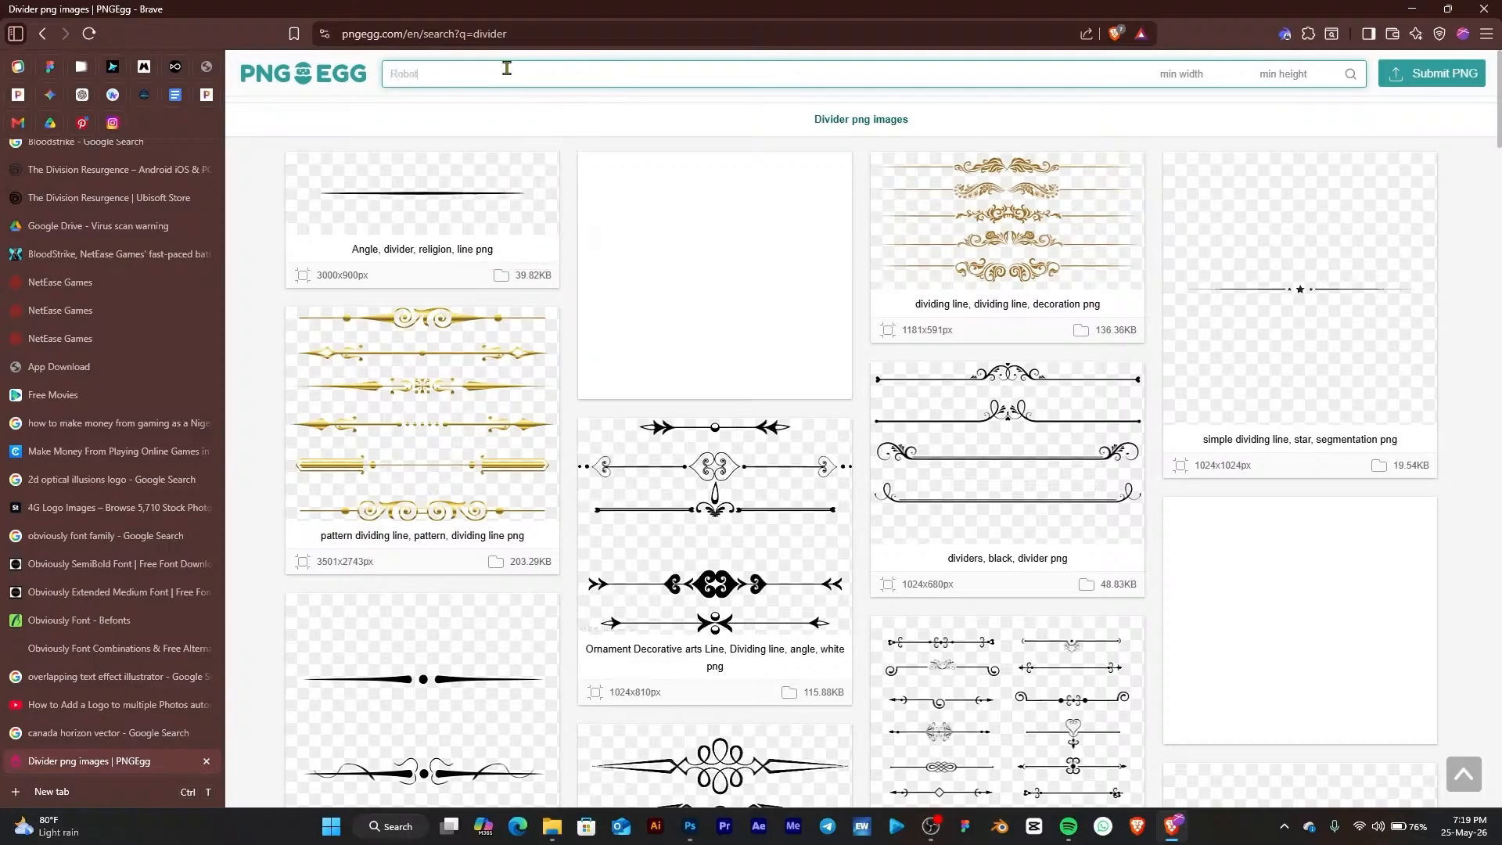
key("Return")
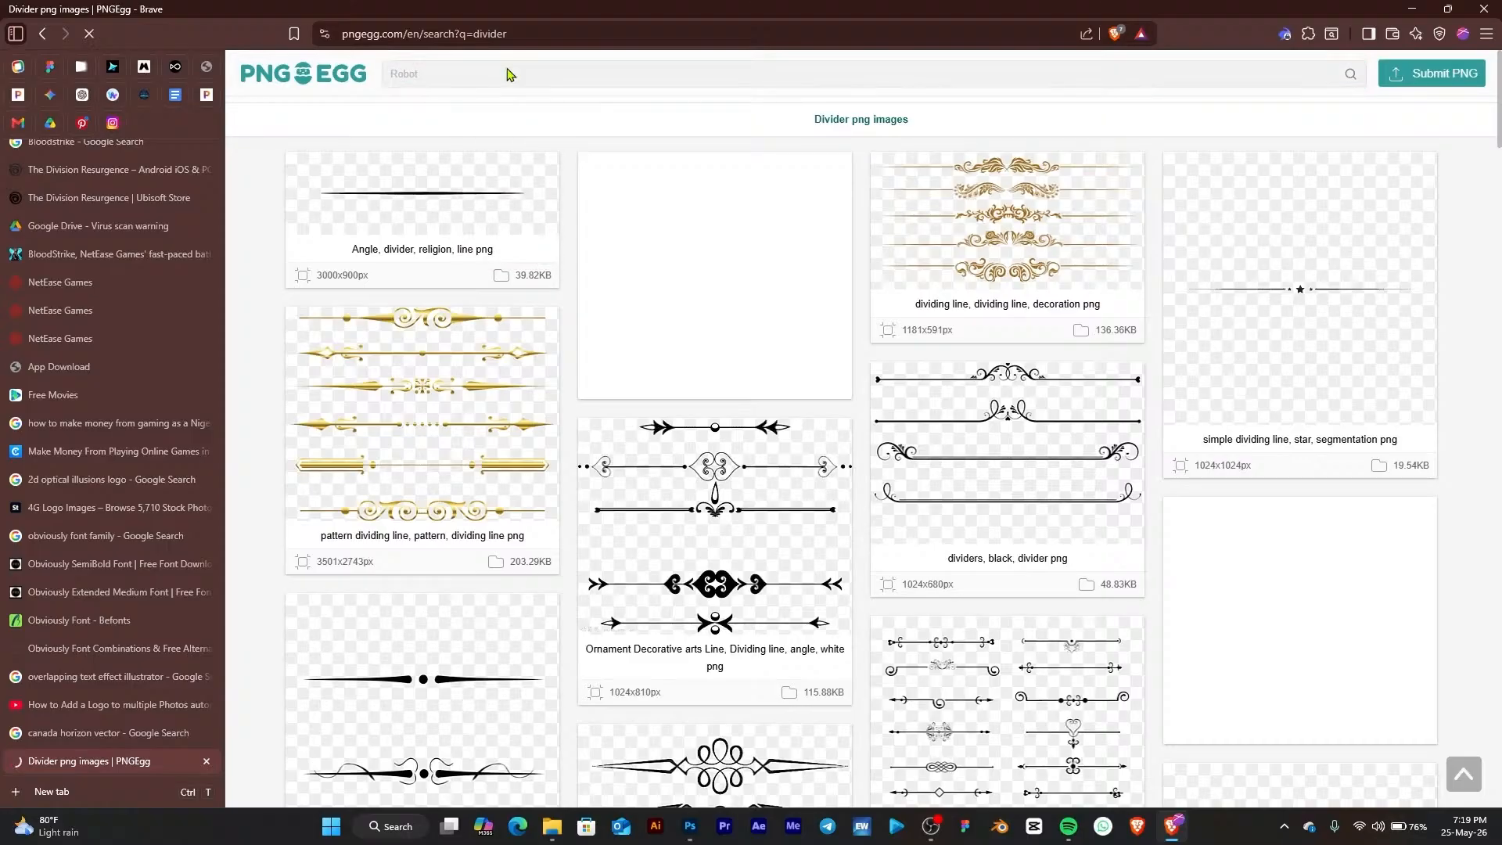
scroll(539, 368, "down", 4)
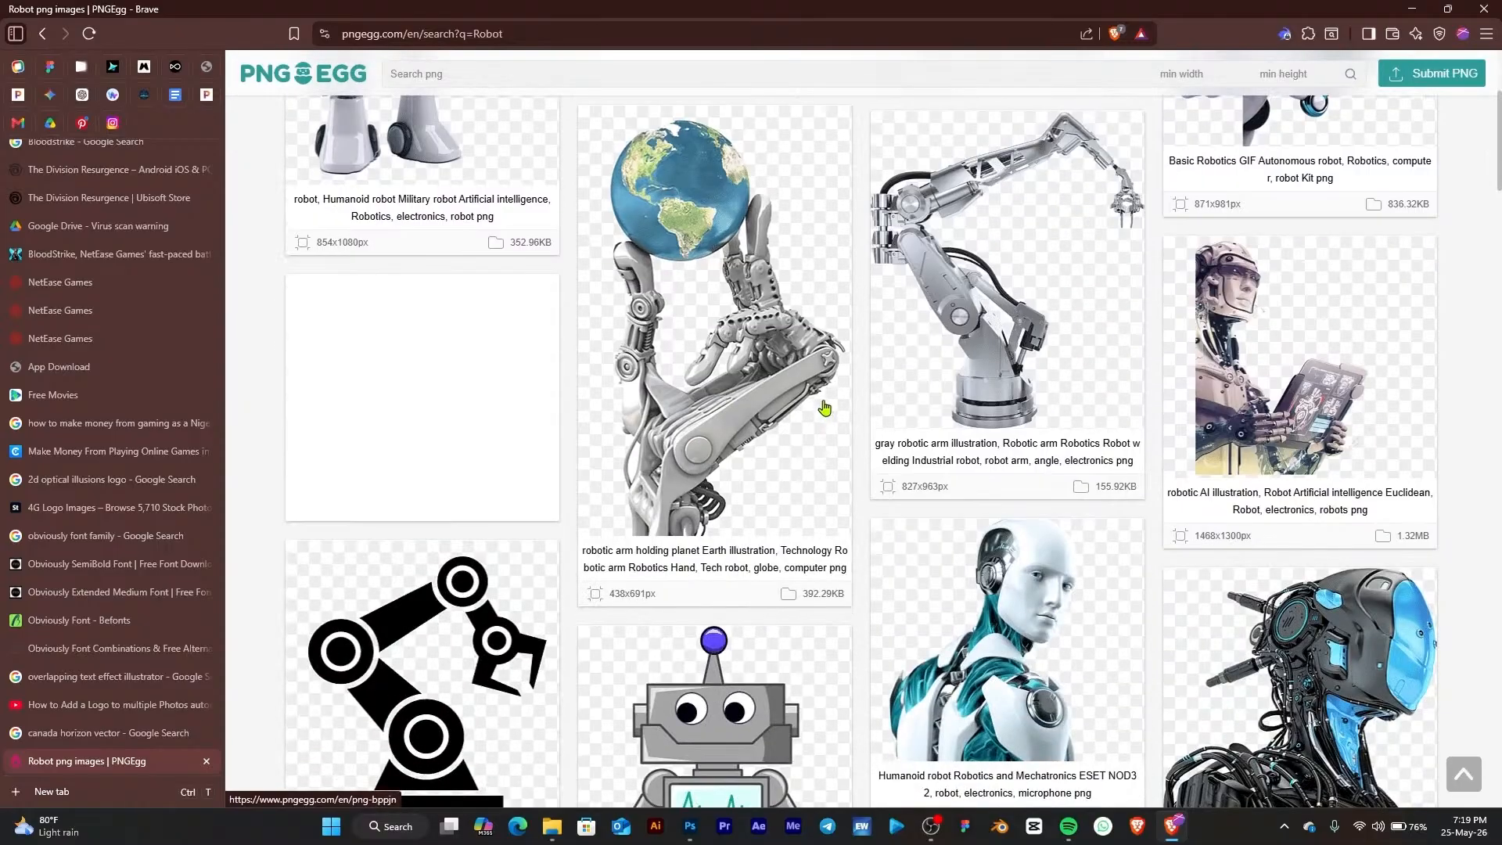
Open the robotic arm holding planet Earth image and examine its details and related images
left_click(697, 293)
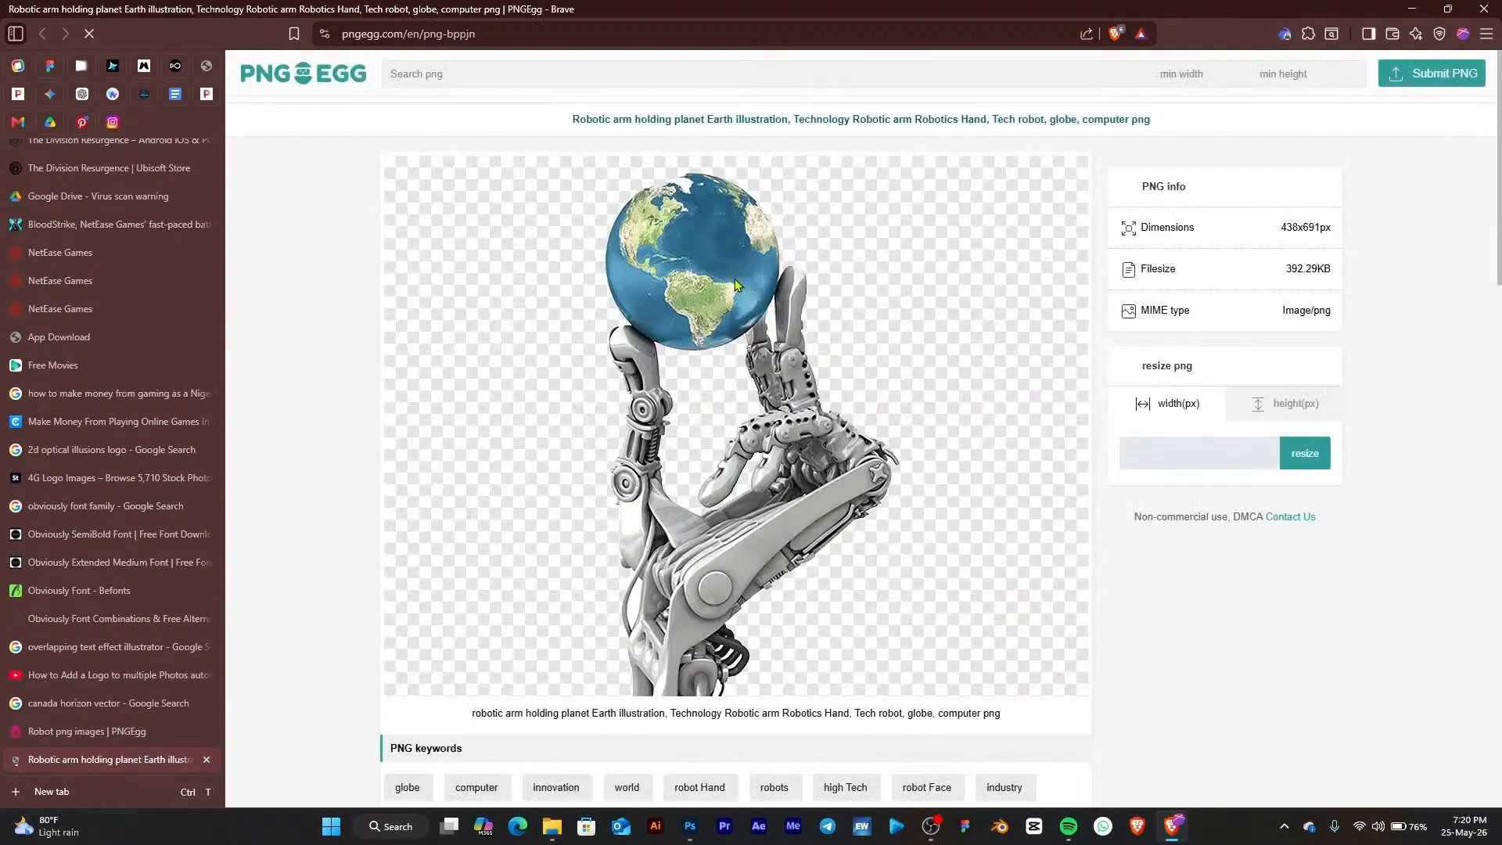
scroll(747, 368, "down", 9)
scroll(747, 385, "down", 2)
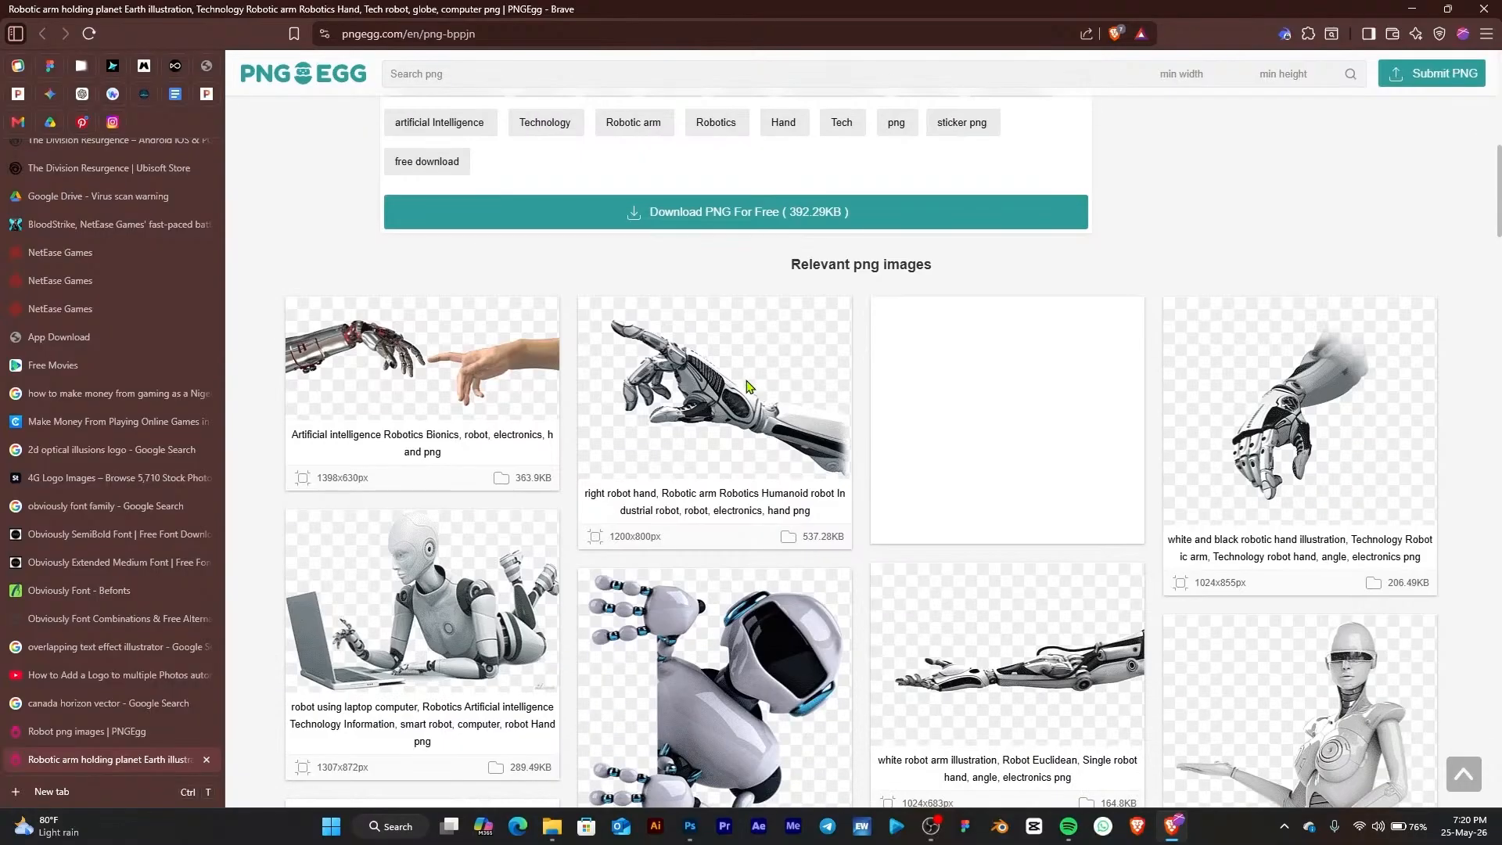
scroll(747, 385, "up", 9)
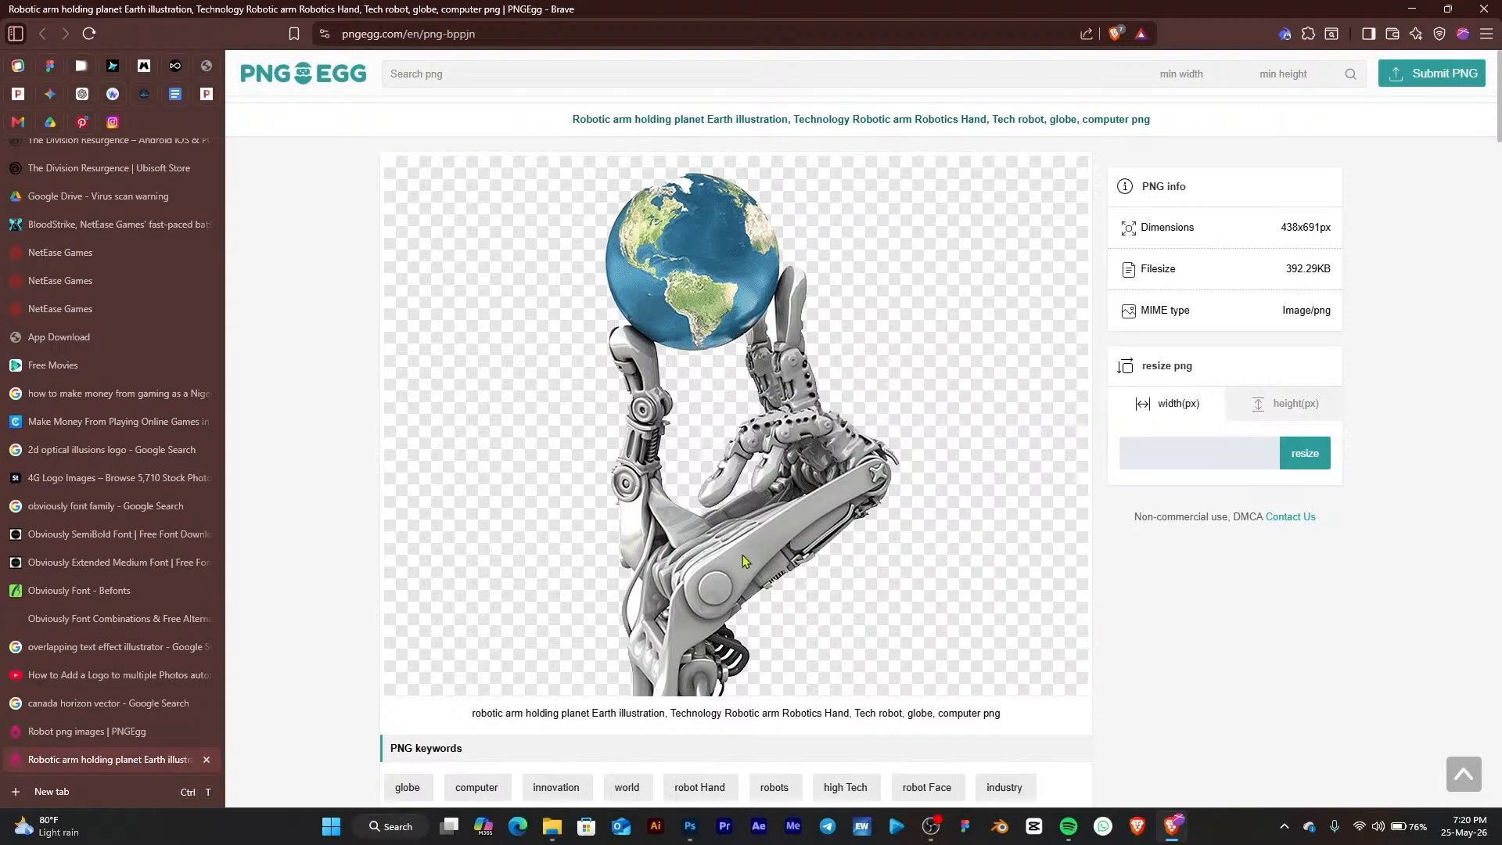
scroll(747, 556, "down", 3)
scroll(874, 473, "up", 3)
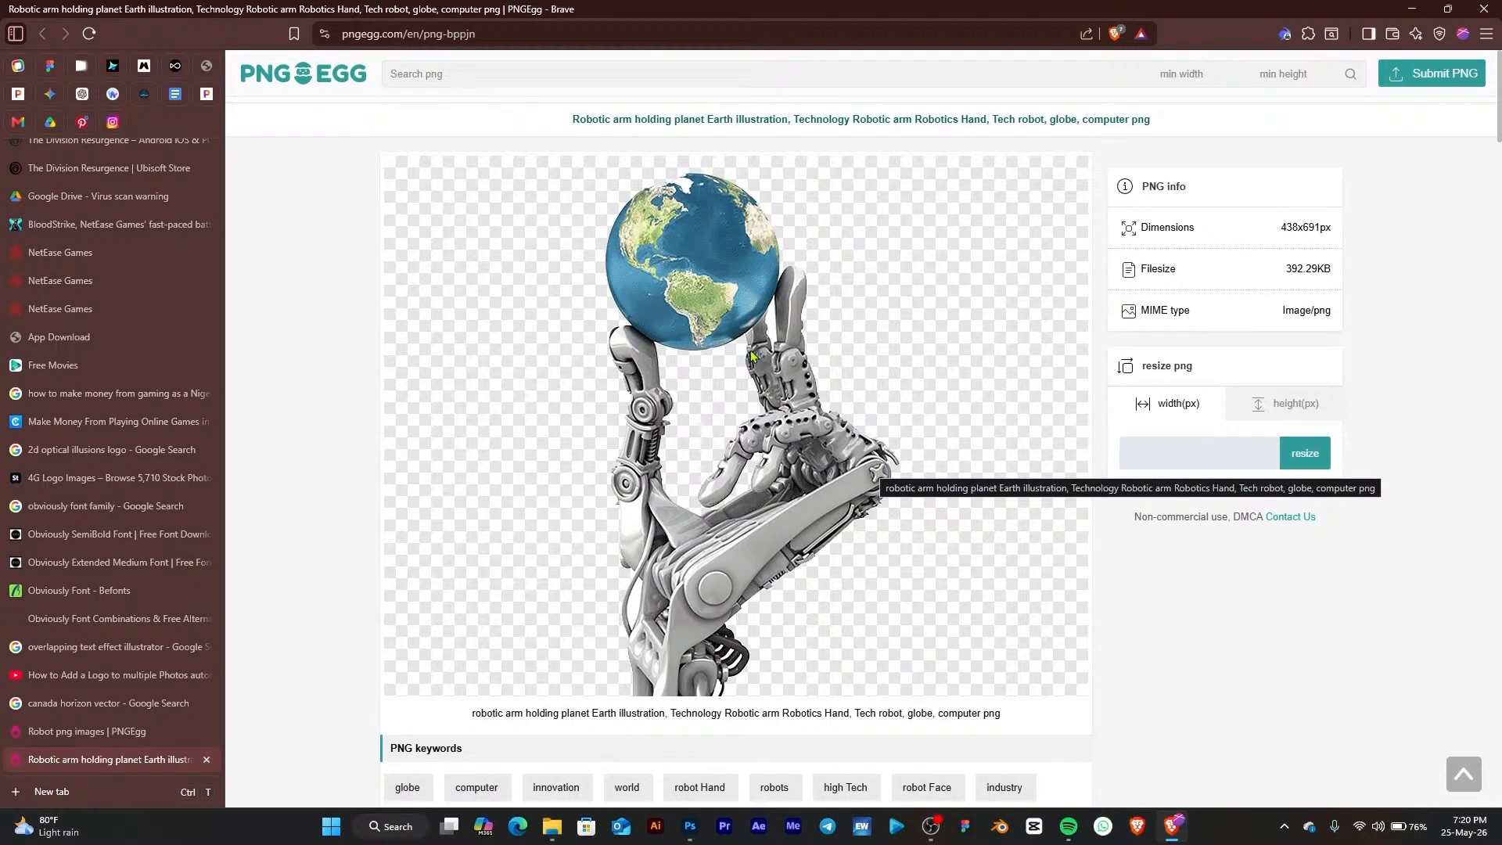
scroll(751, 356, "down", 8)
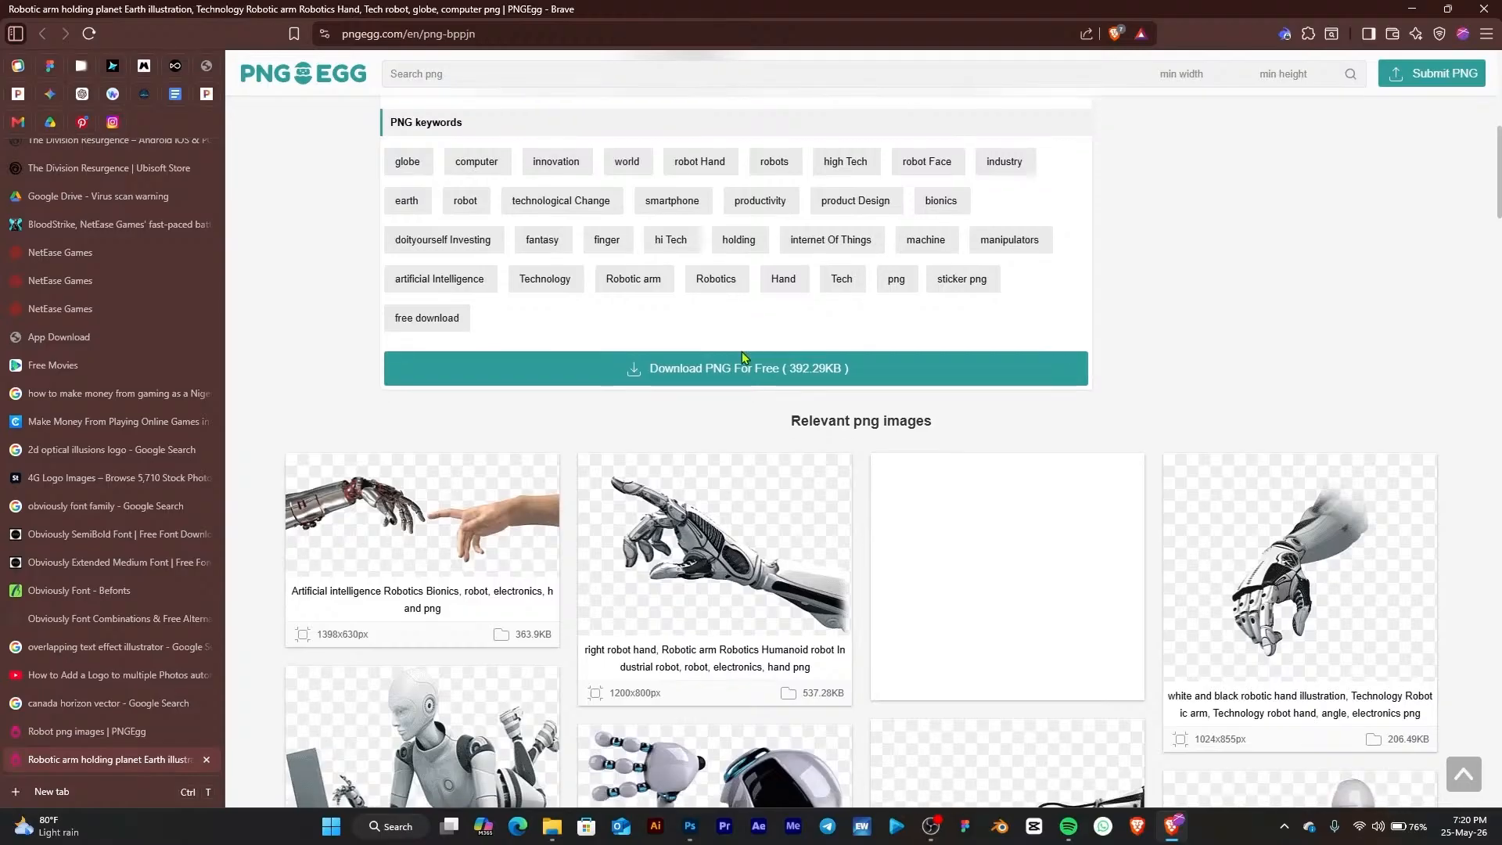
scroll(742, 356, "down", 4)
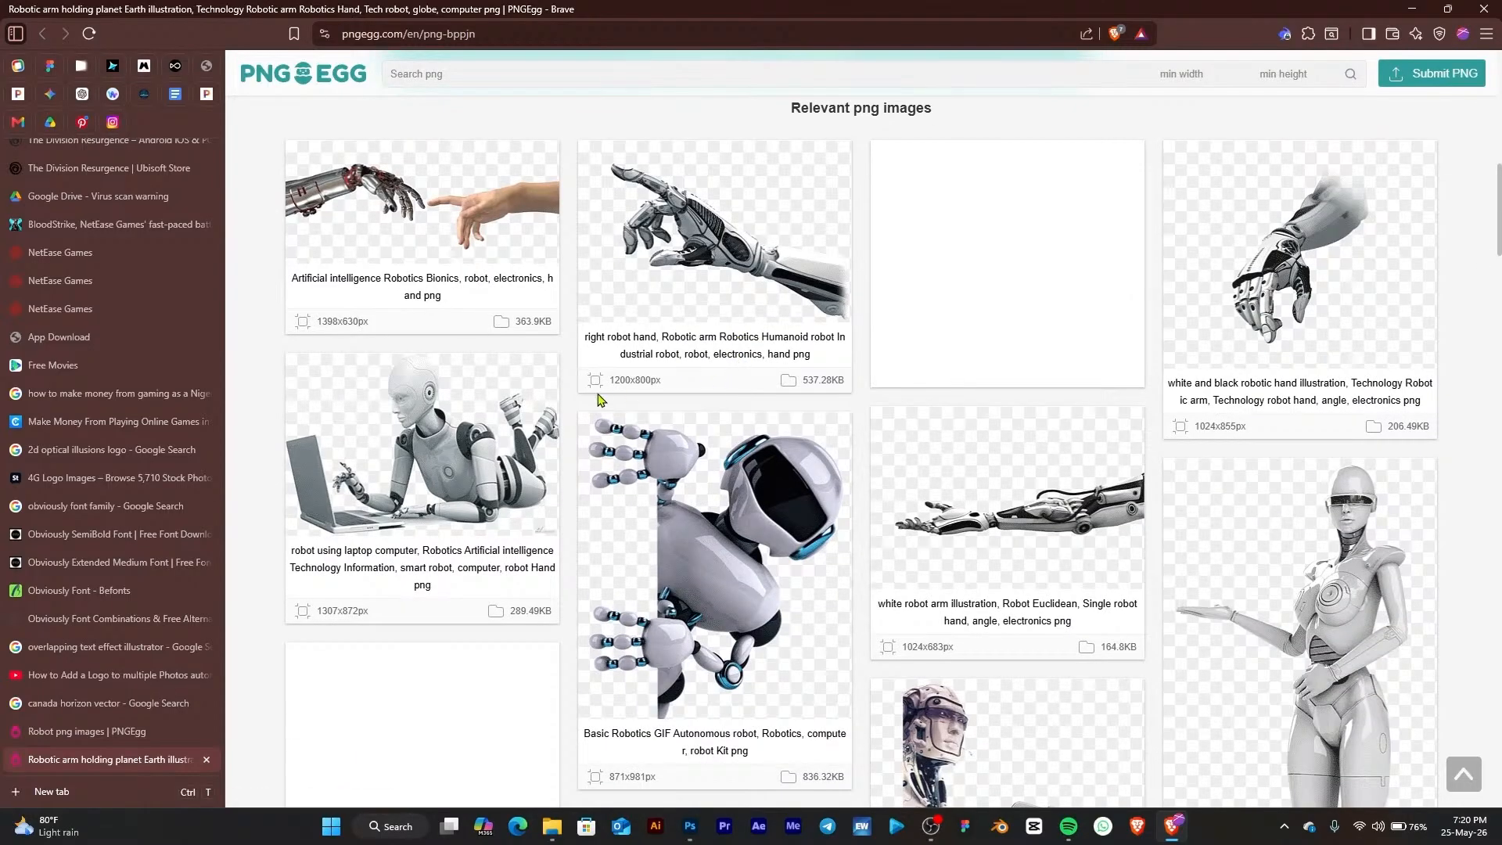
Compare the robot-using-laptop image in another tab, then return to the globe image page and browse it
right_click(444, 435)
left_click(410, 435)
left_click(409, 435)
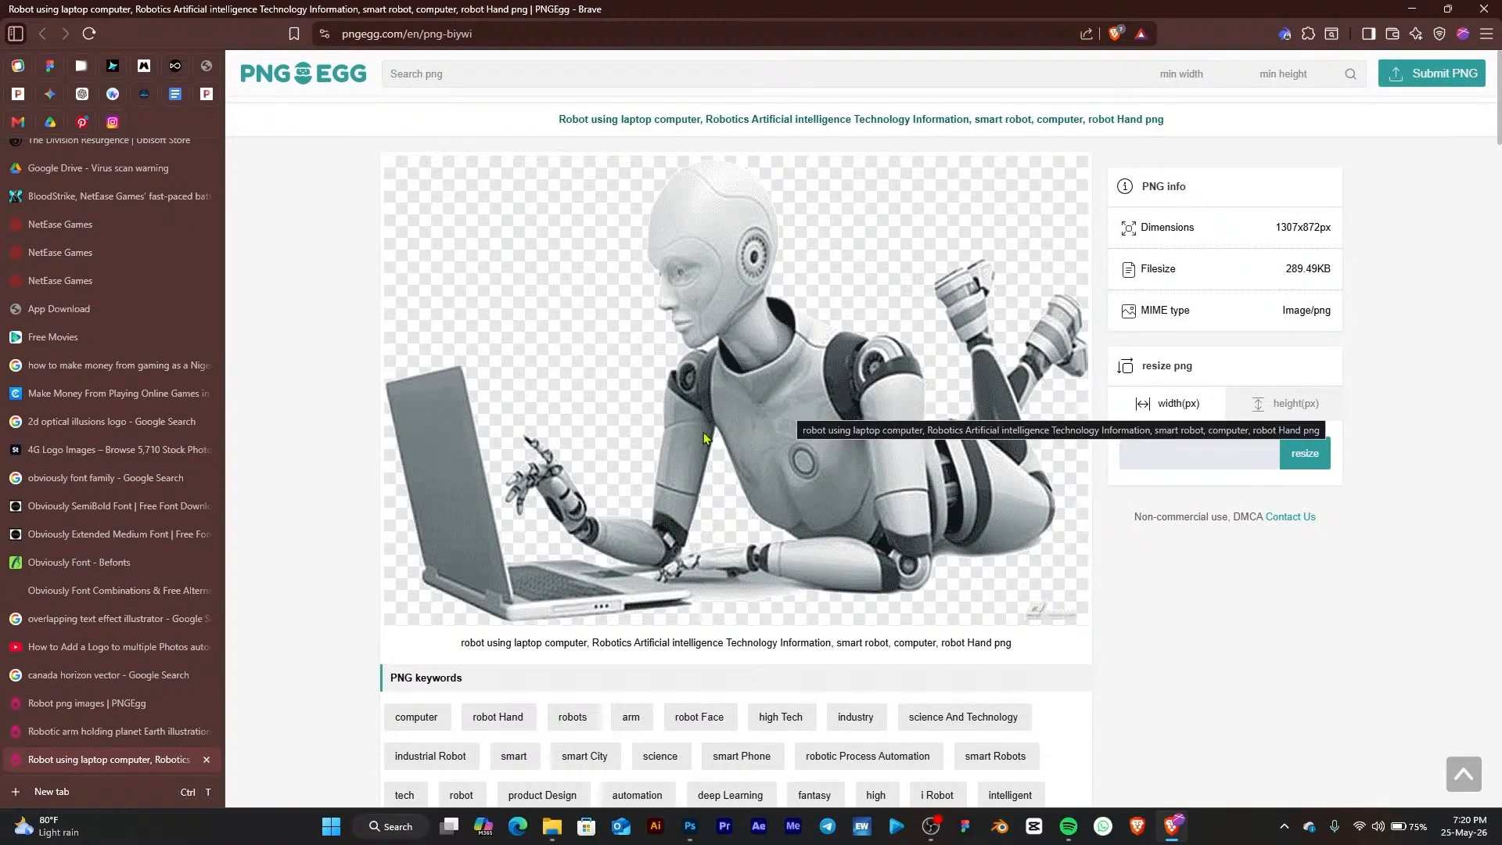
left_click(128, 735)
scroll(938, 323, "down", 9)
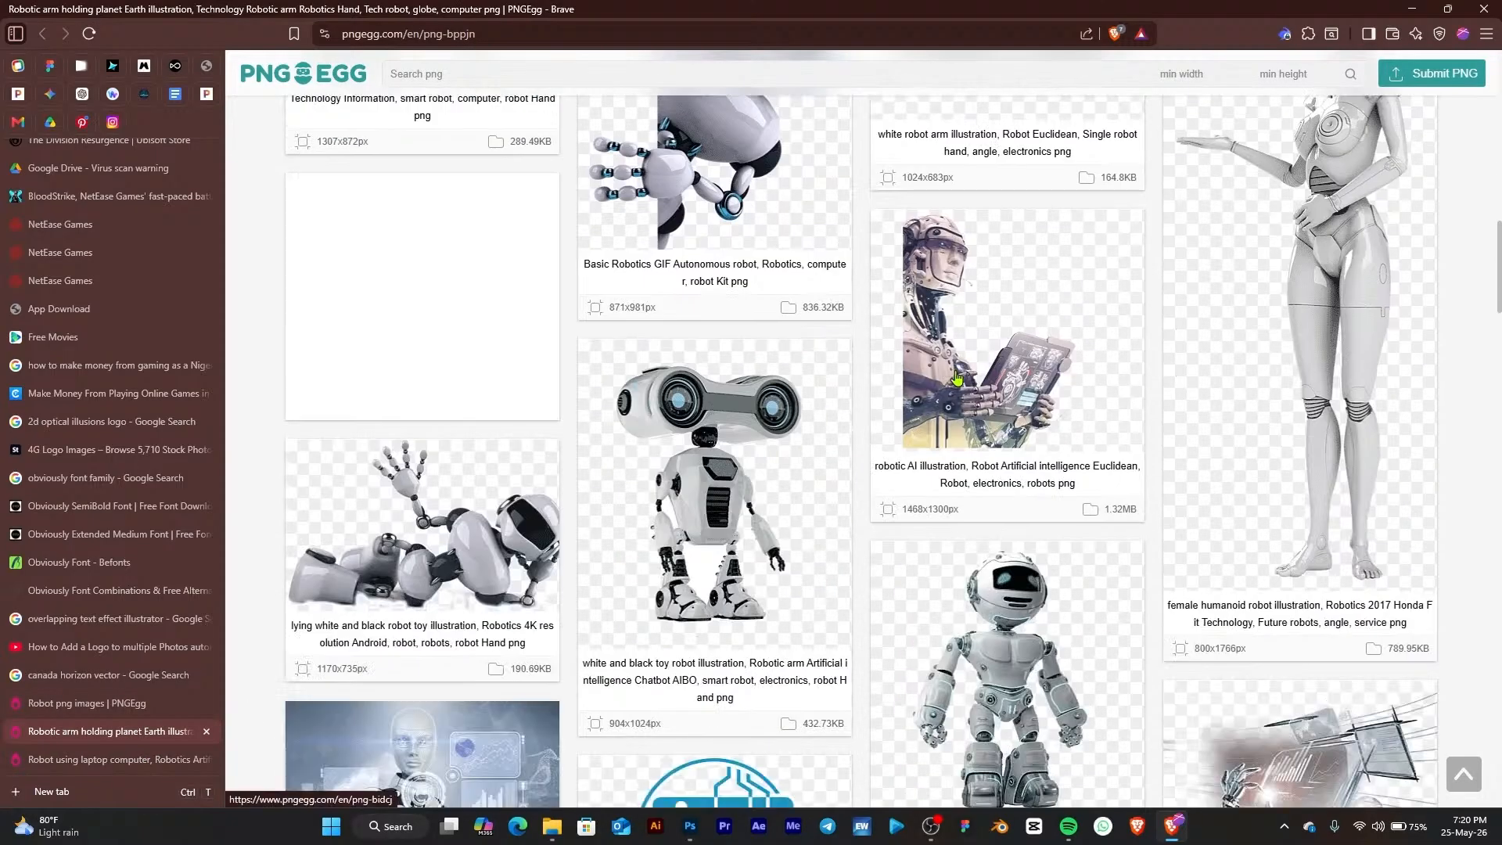
scroll(956, 379, "up", 5)
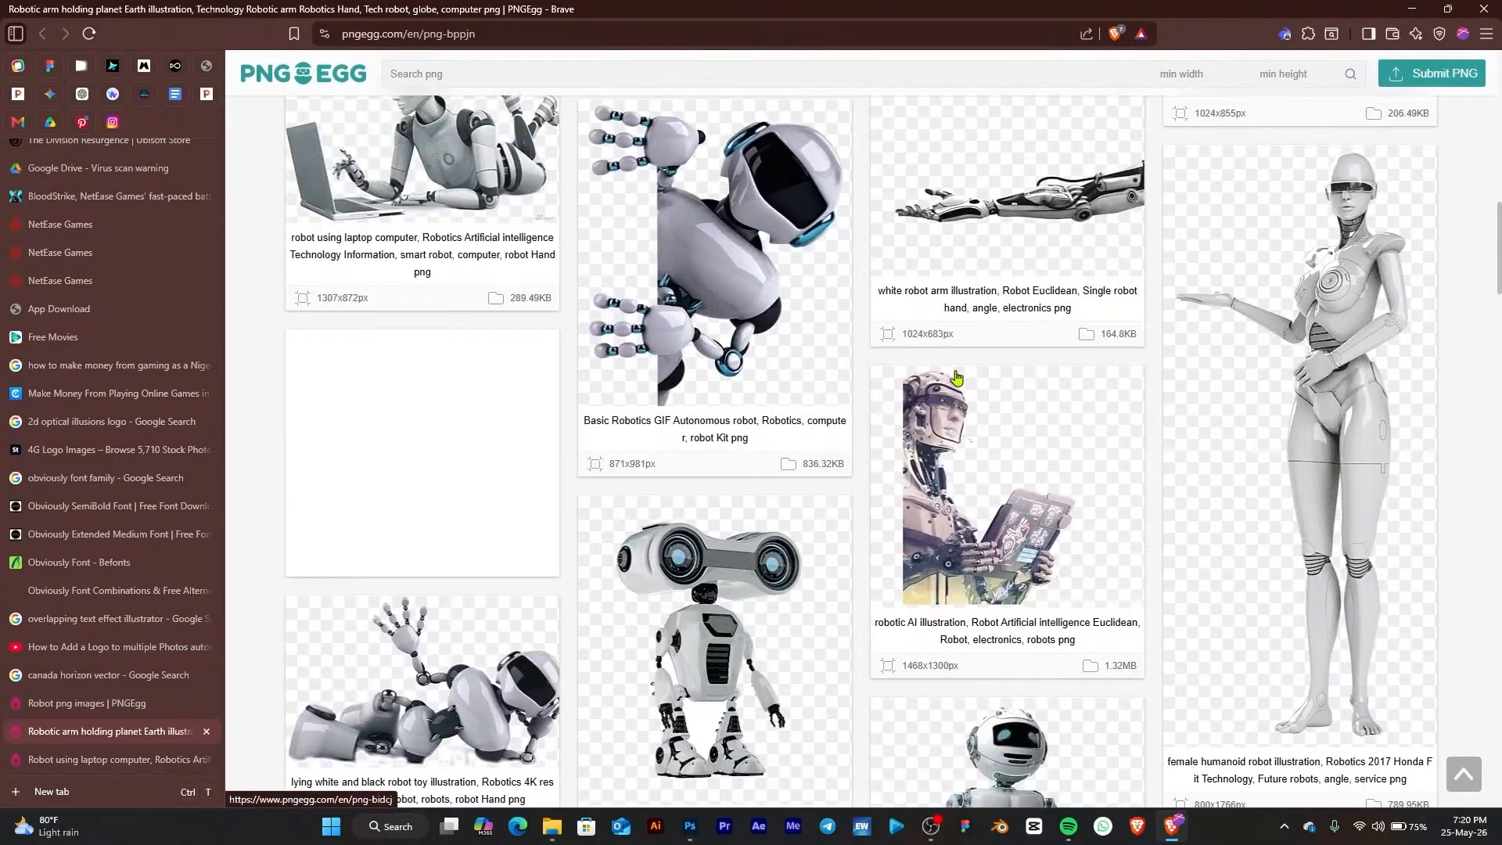
scroll(958, 383, "down", 11)
scroll(960, 393, "up", 20)
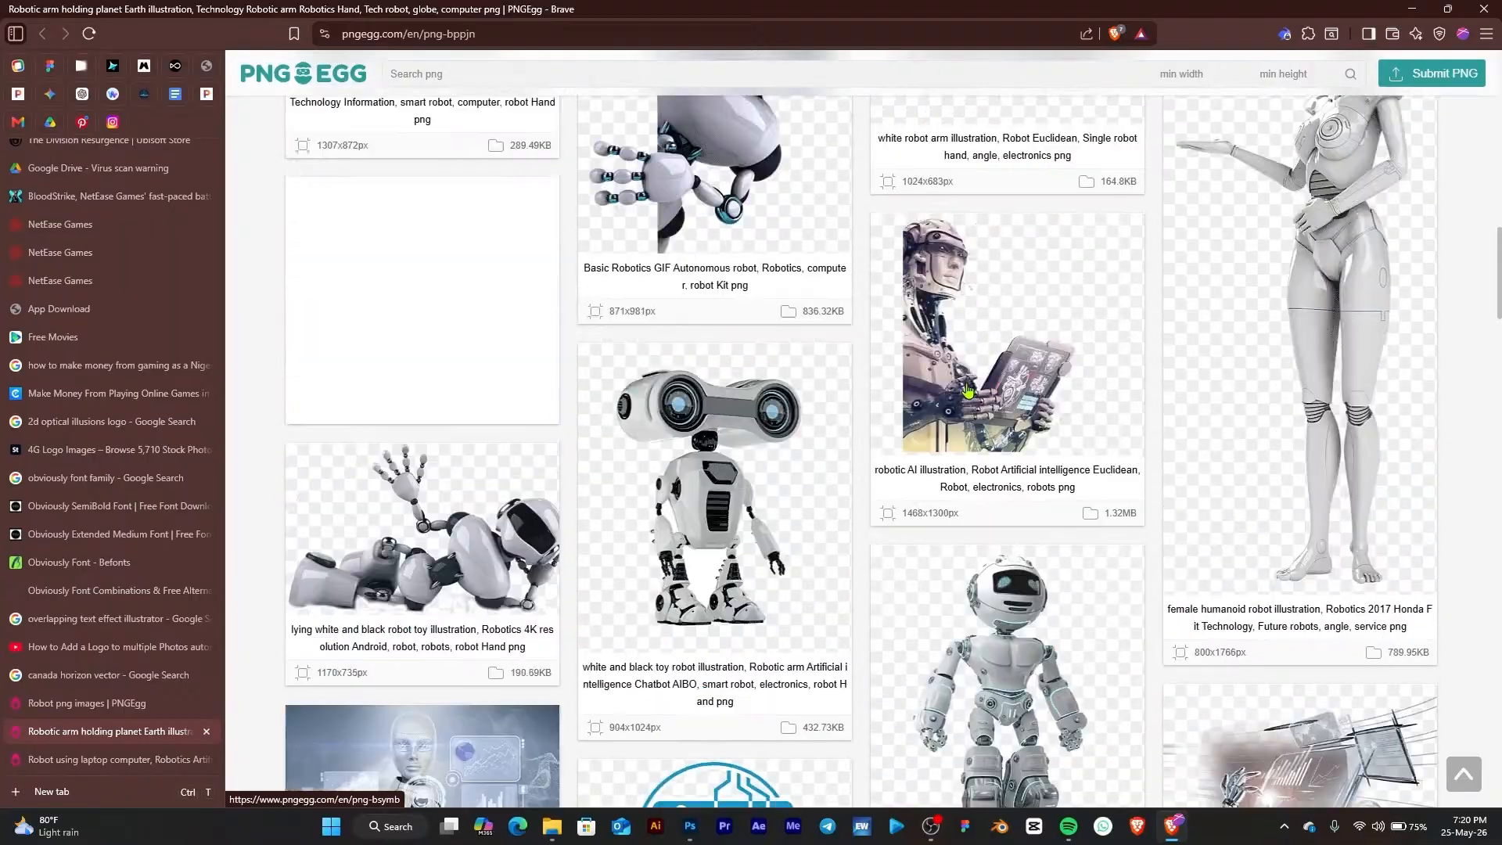
scroll(922, 438, "up", 4)
scroll(852, 532, "down", 5)
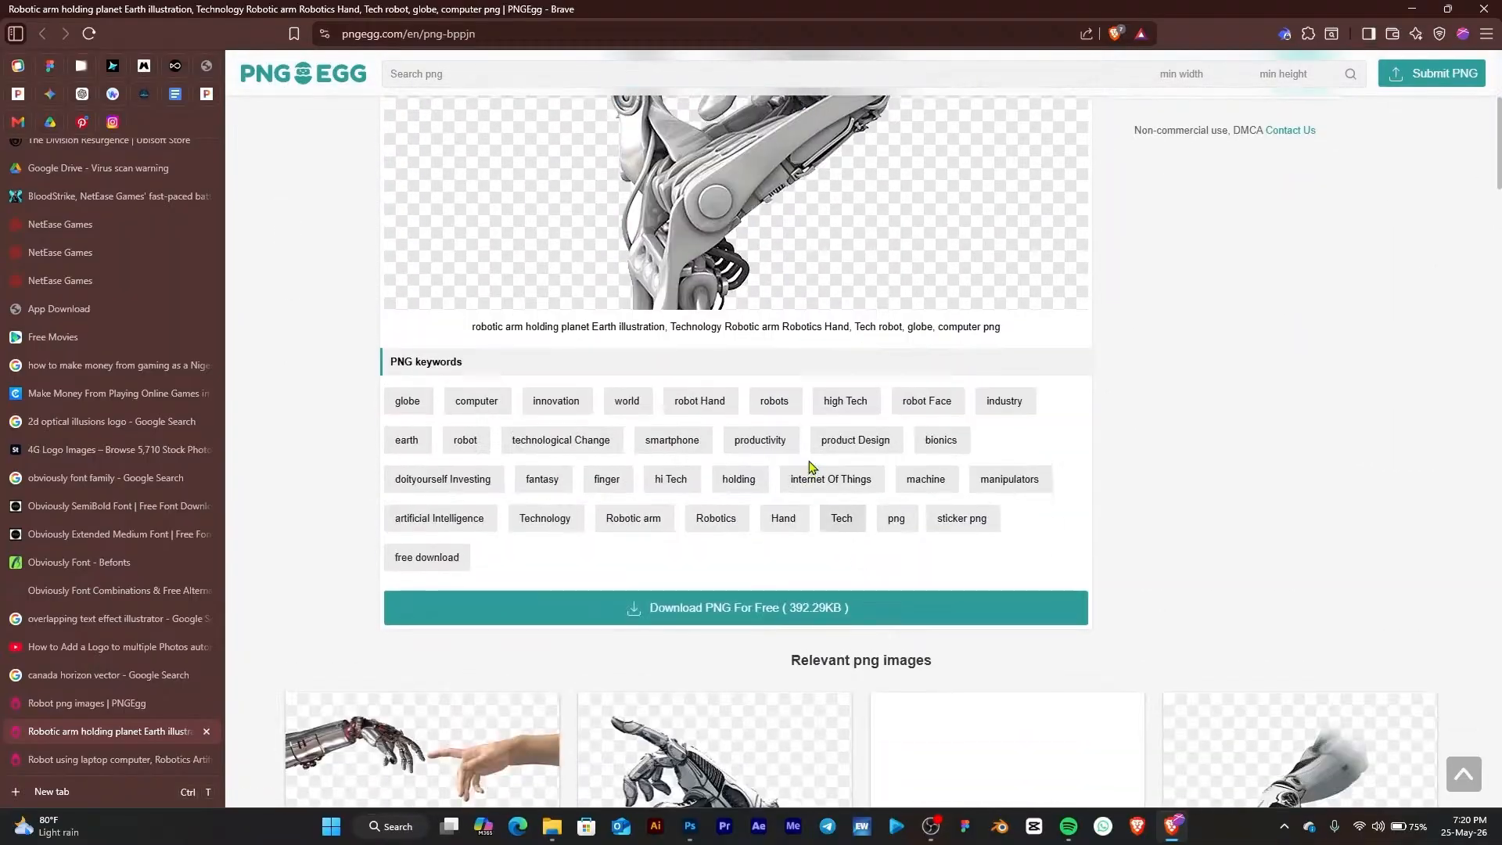
scroll(790, 500, "up", 4)
scroll(720, 675, "down", 1)
scroll(720, 676, "down", 3)
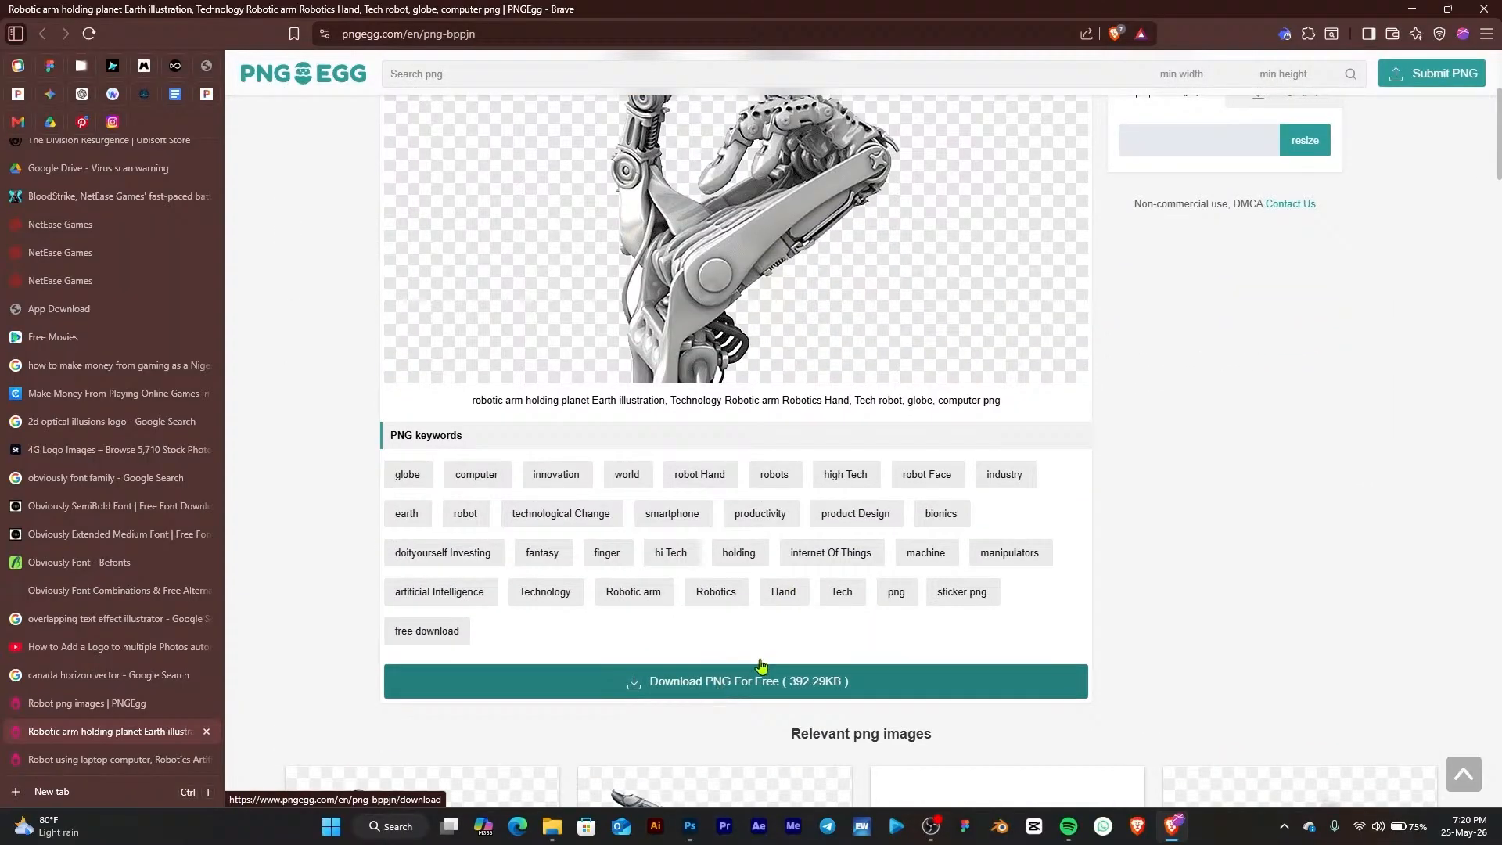
Start the free PNG download of the robotic arm globe image and complete the human verification puzzle
left_click(719, 682)
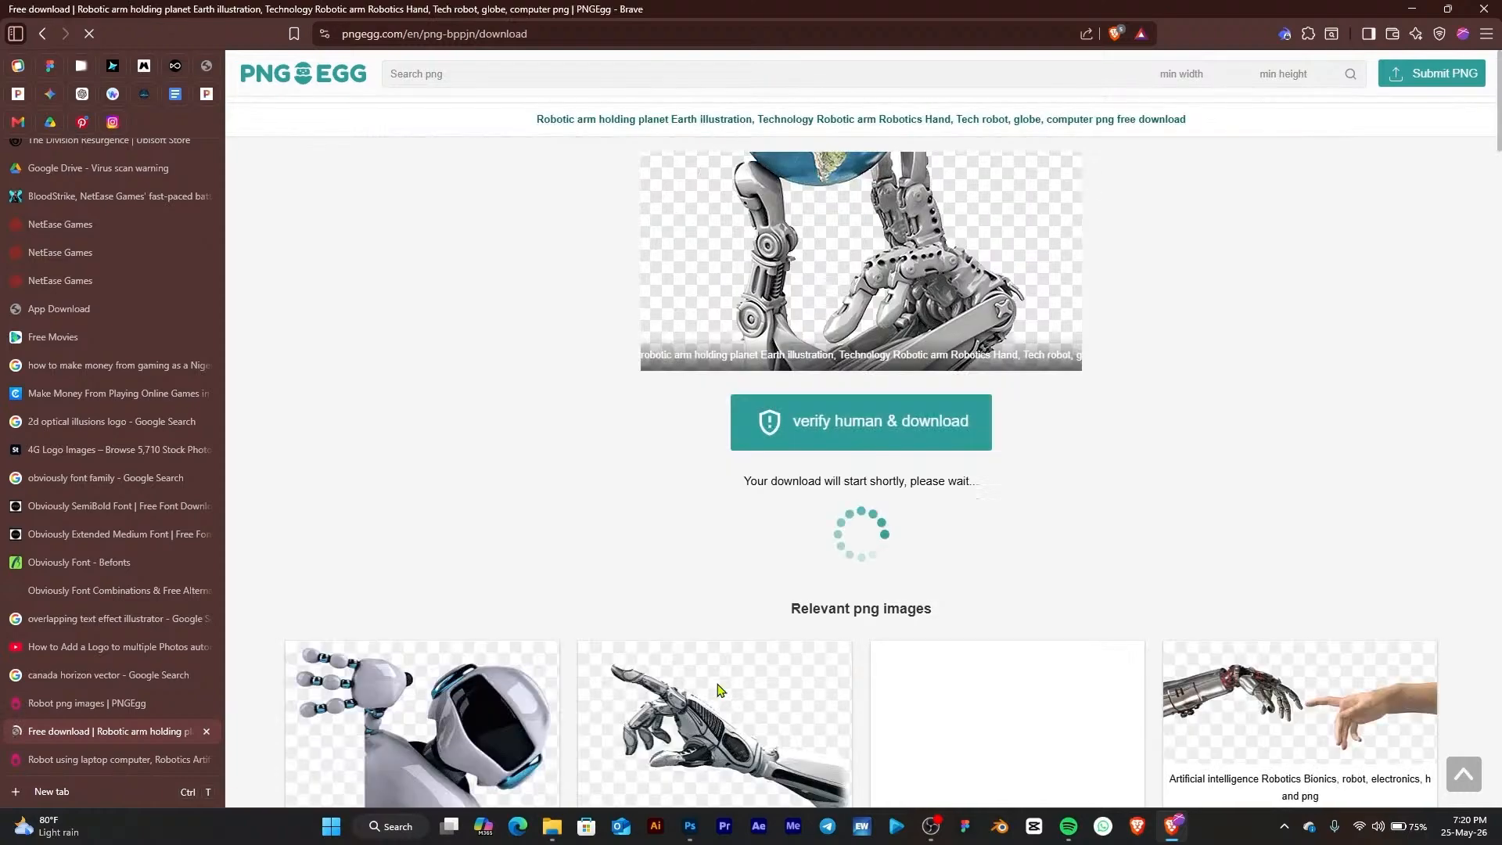
left_click(873, 431)
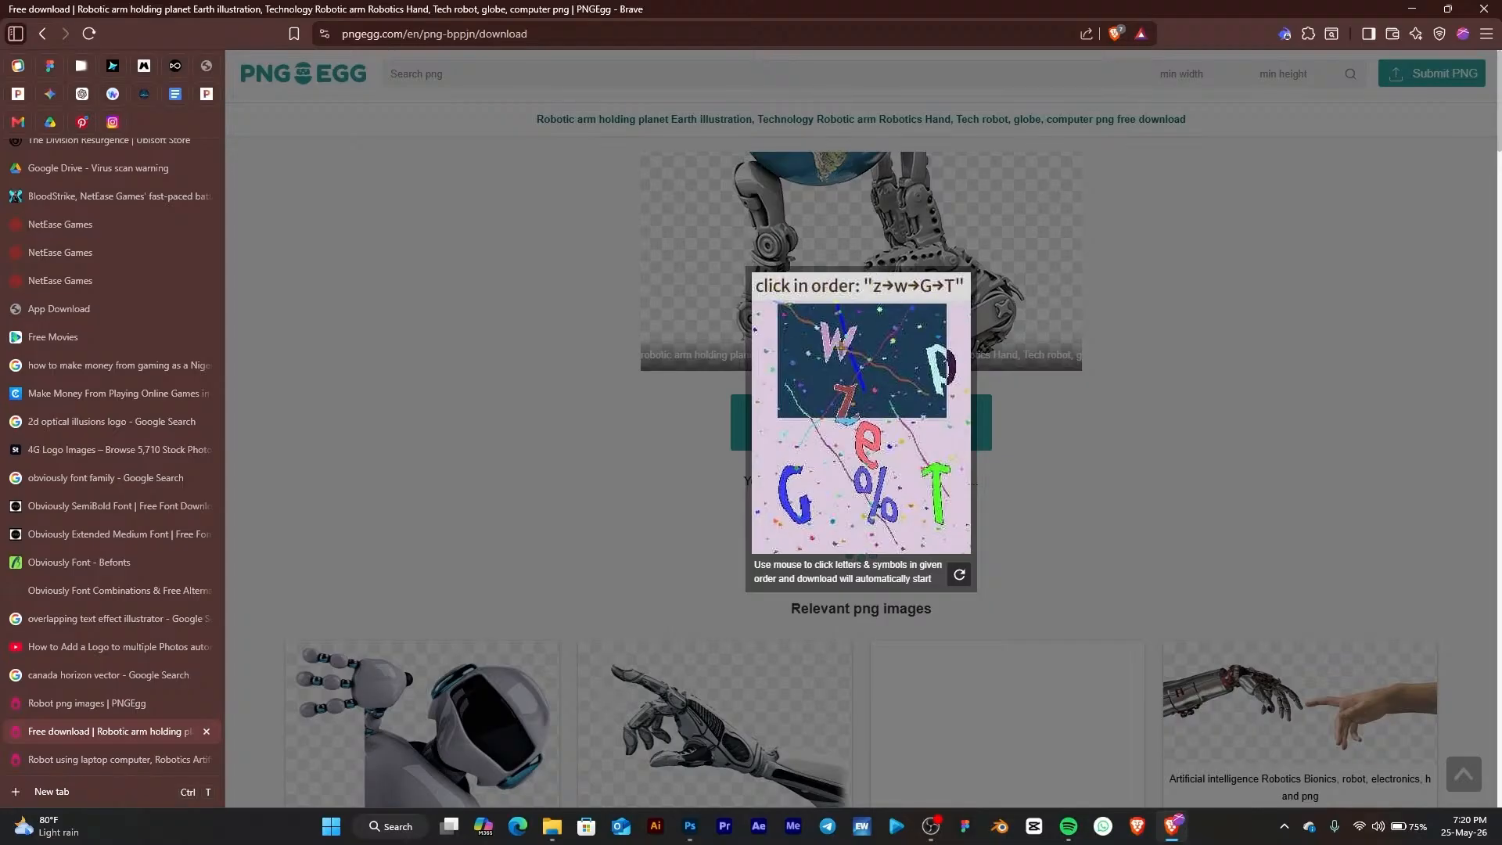
left_click(847, 393)
left_click(833, 339)
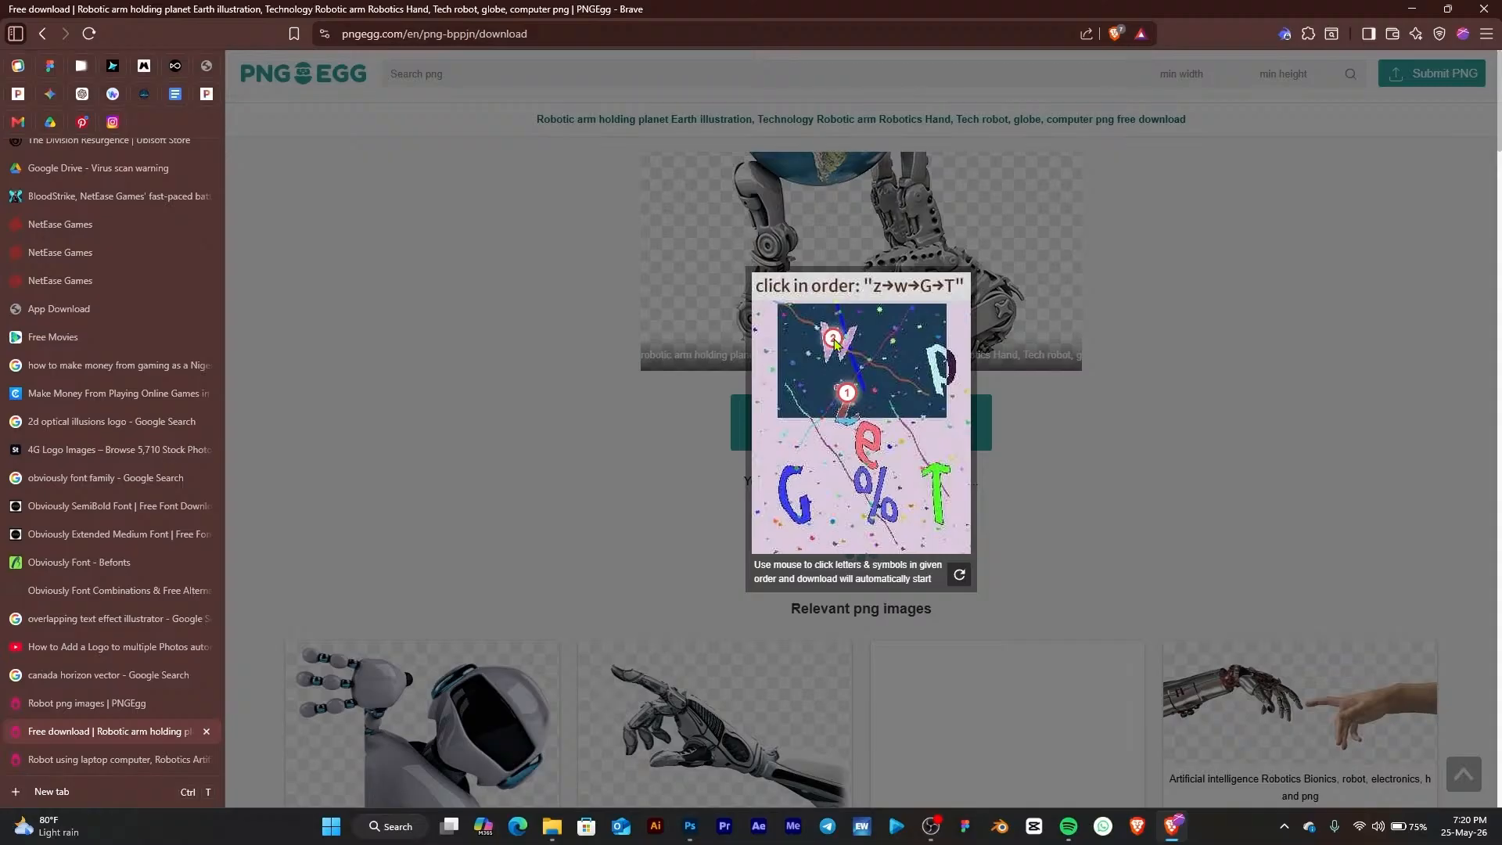
left_click(779, 482)
left_click(933, 472)
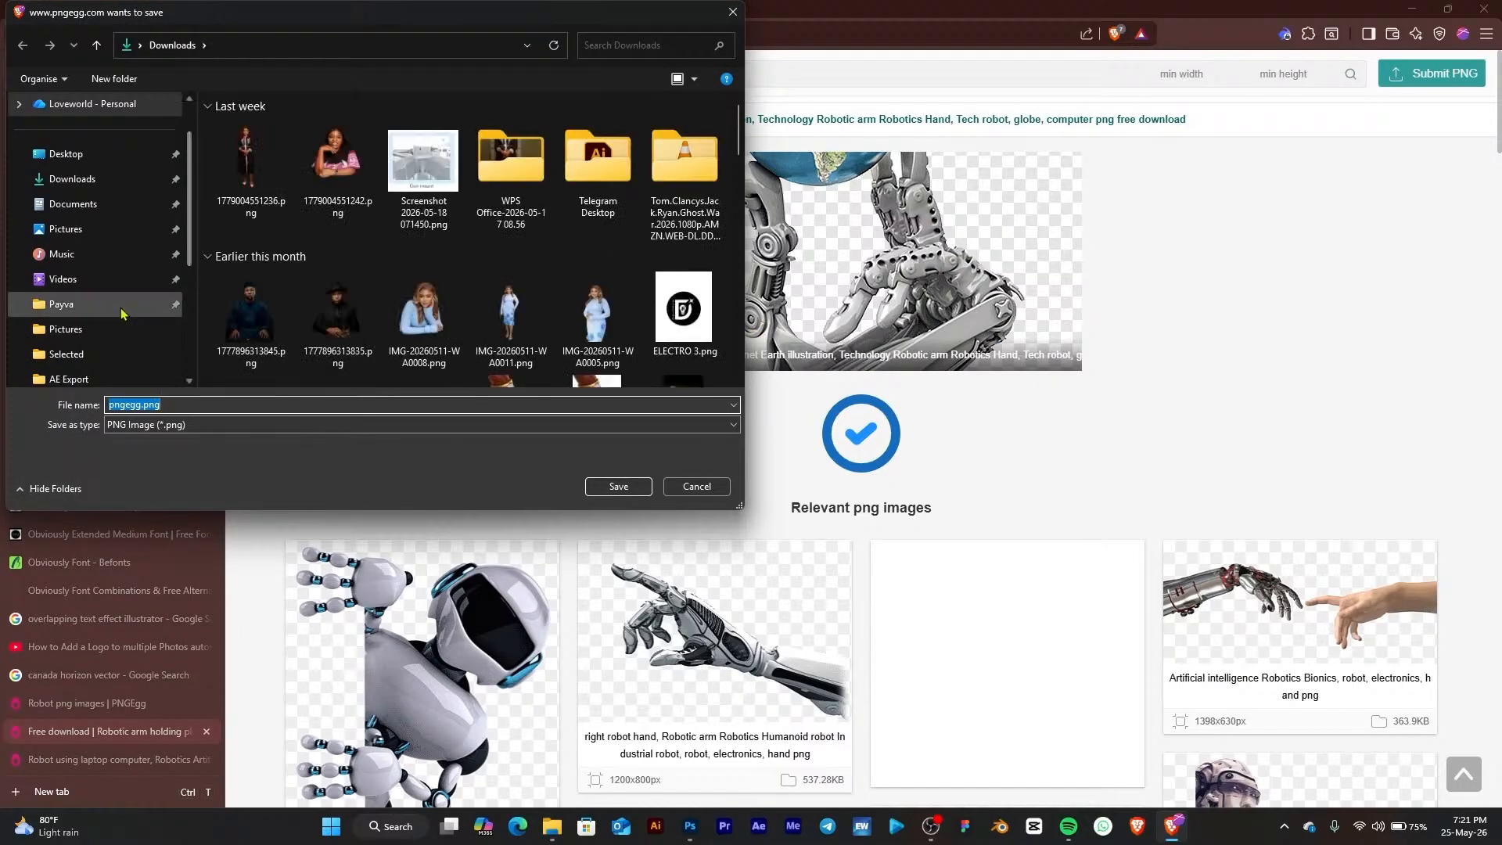
Save the downloaded PNG to Downloads with the file name "Robot and globe"
scroll(195, 260, "up", 1)
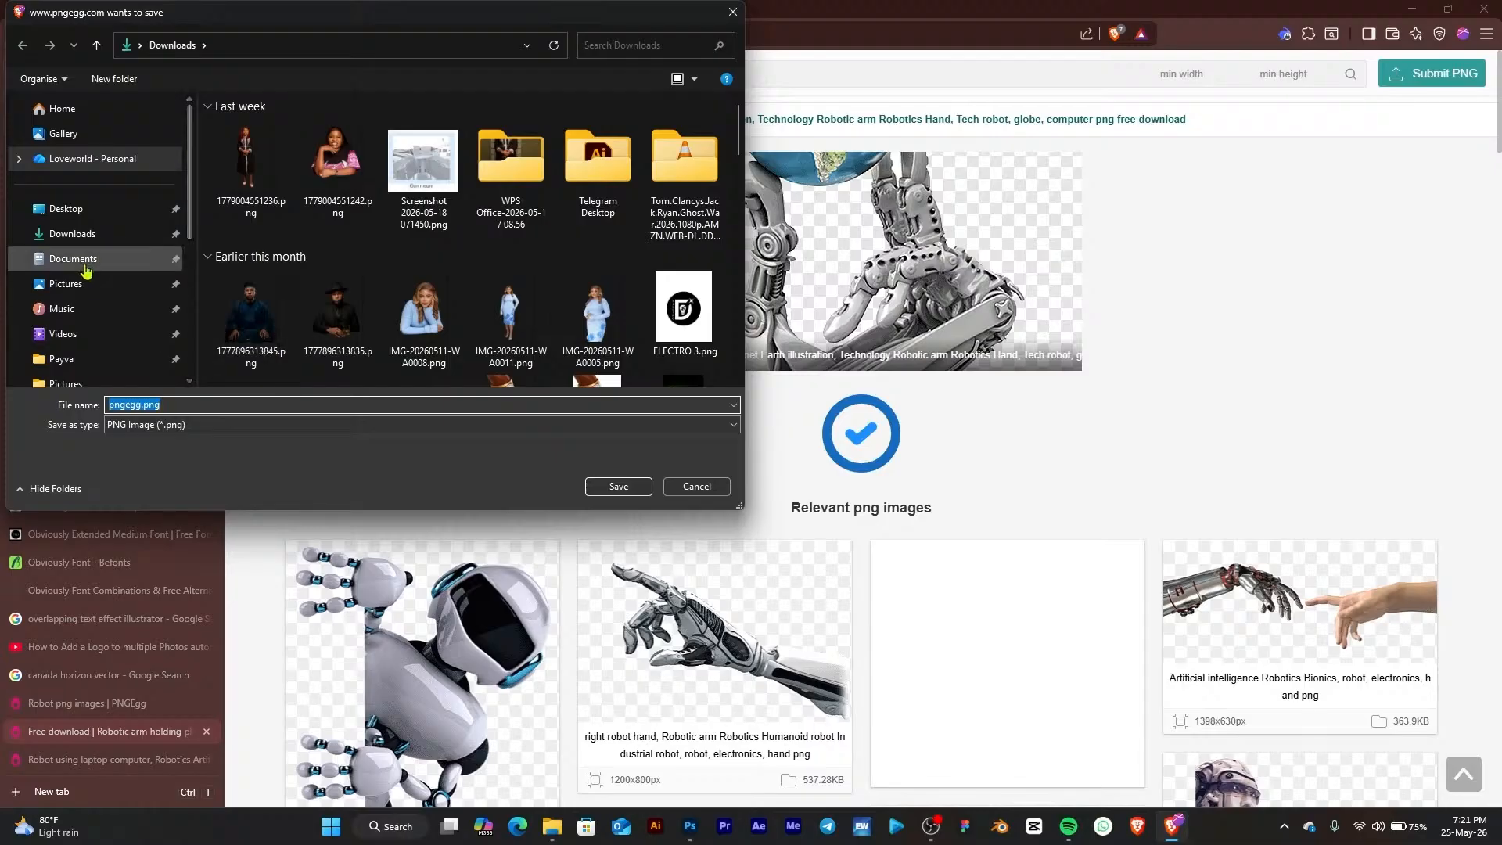
left_click(596, 486)
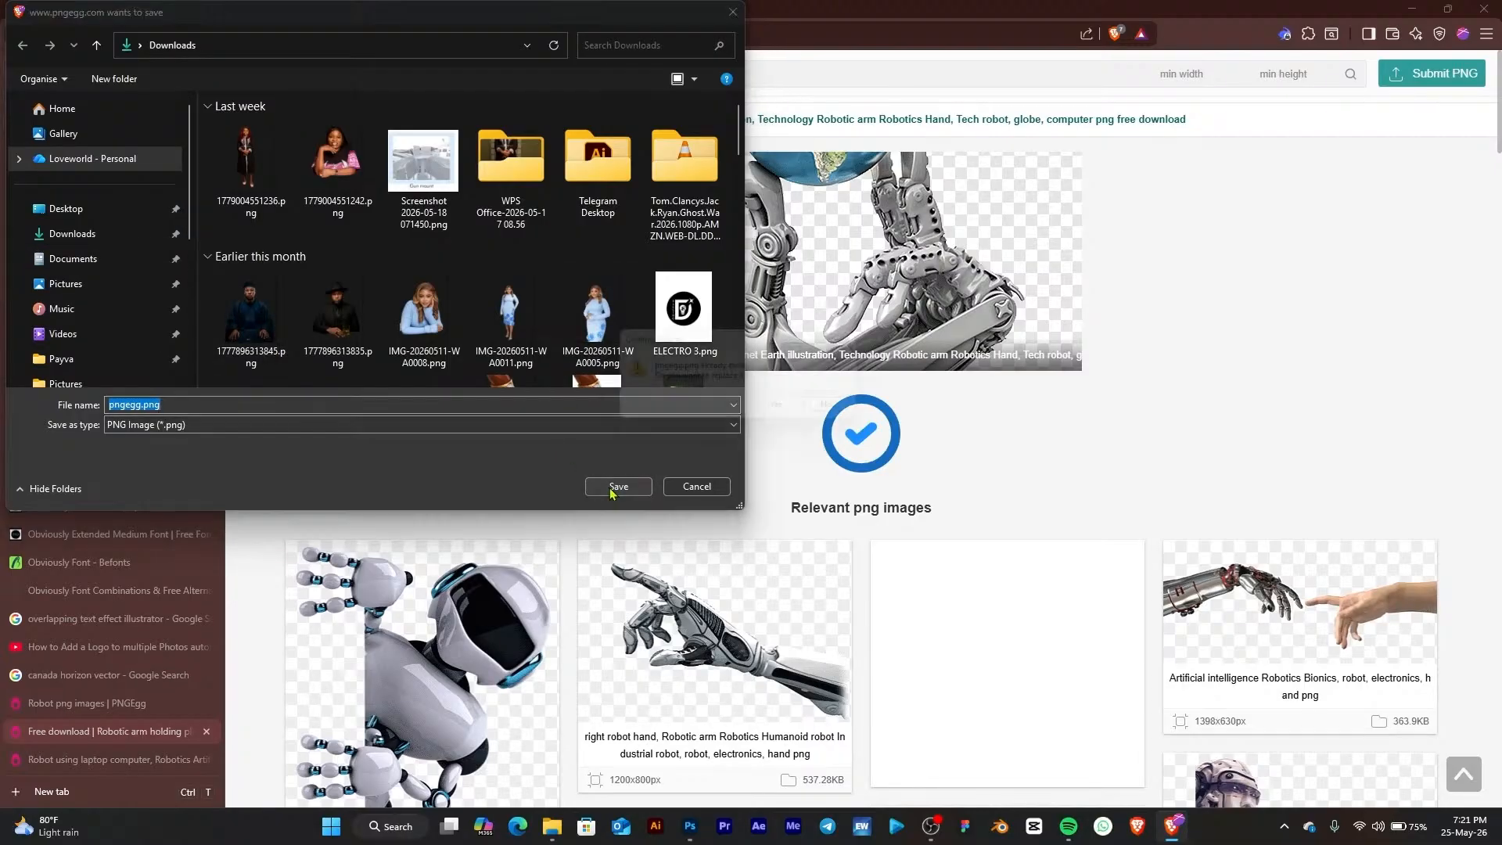
left_click(840, 413)
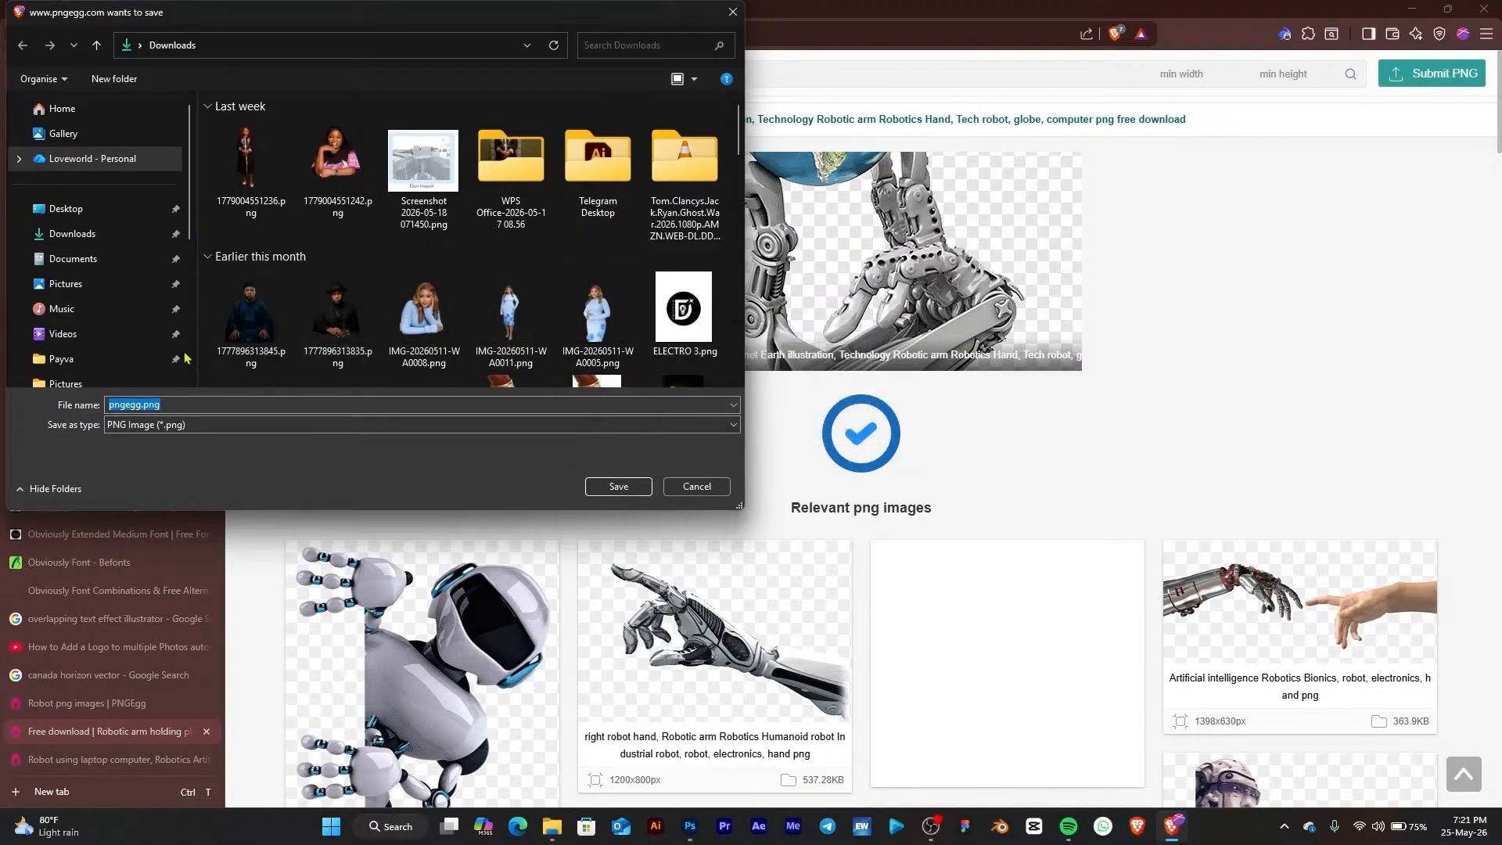
left_click(141, 404)
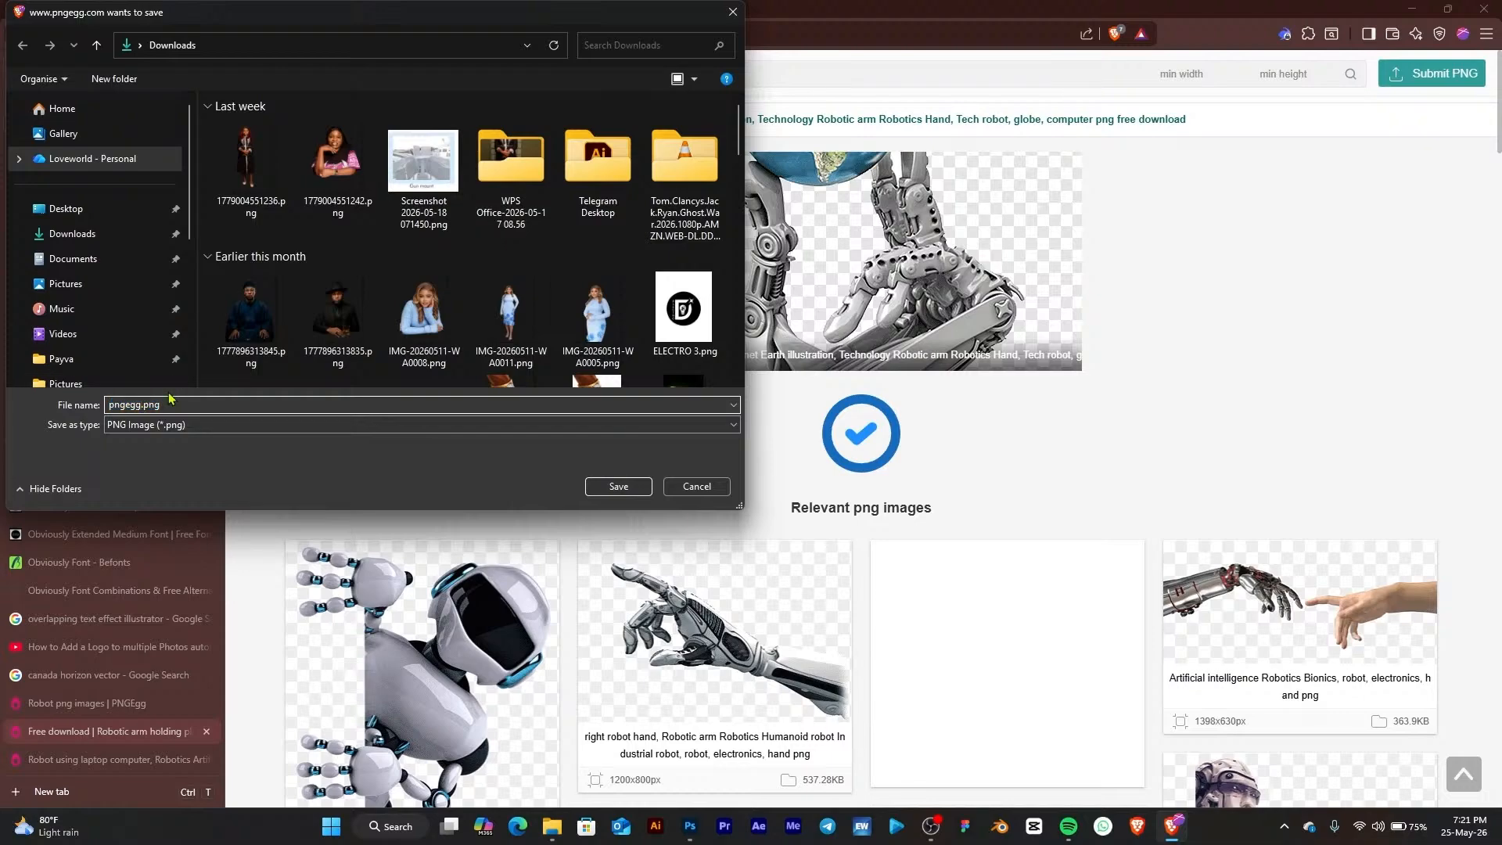
key("BackSpace")
key("BackSpace")
key("BackSpace")
key("BackSpace")
key("BackSpace")
key("BackSpace")
type("Ro")
key("Return")
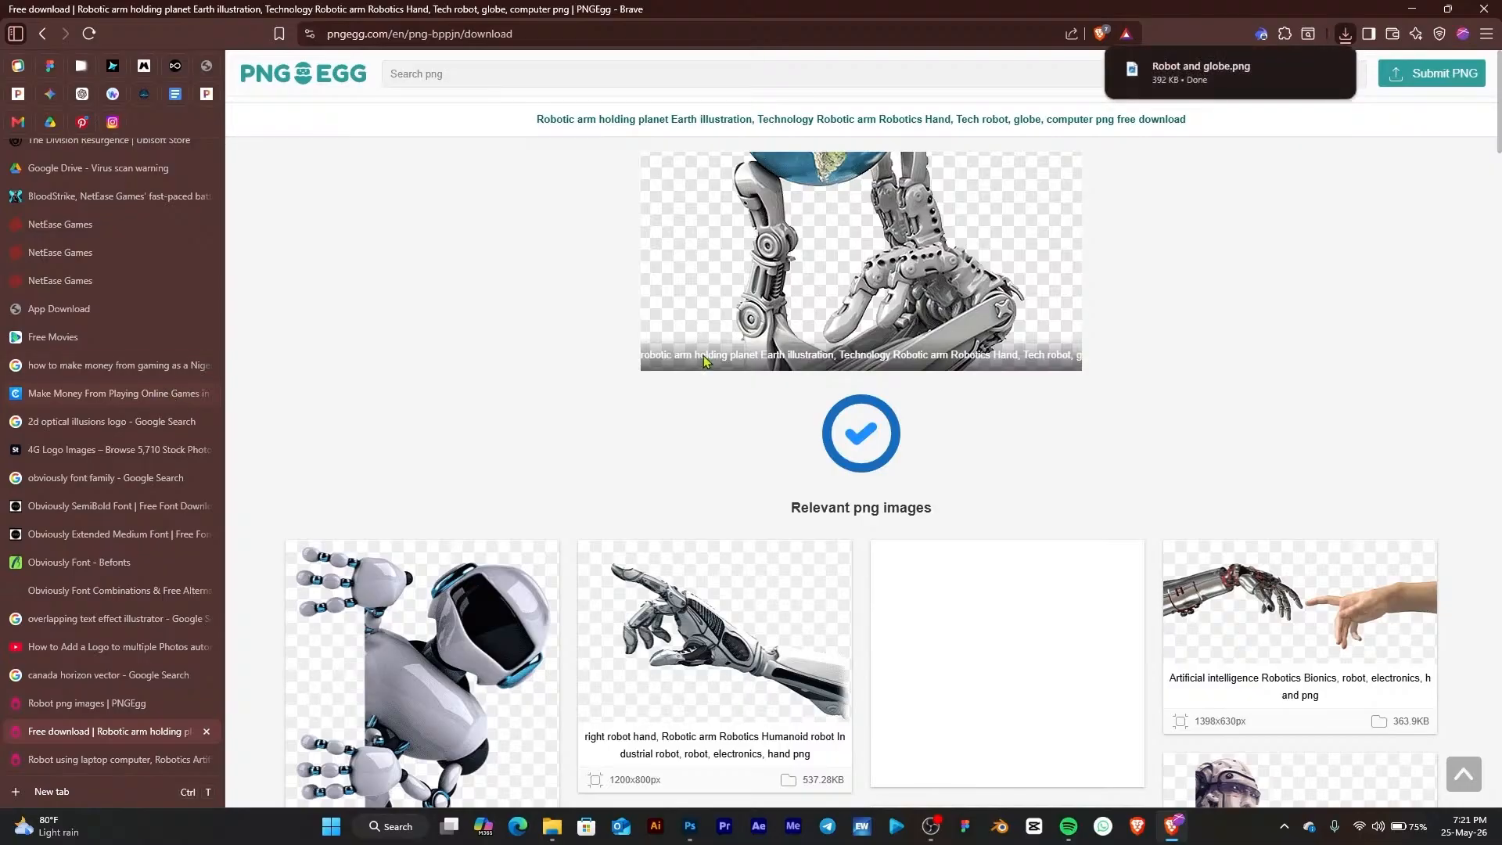
Open the page for the robotic hand reaching toward a human hand image and view its details
left_click(1314, 606)
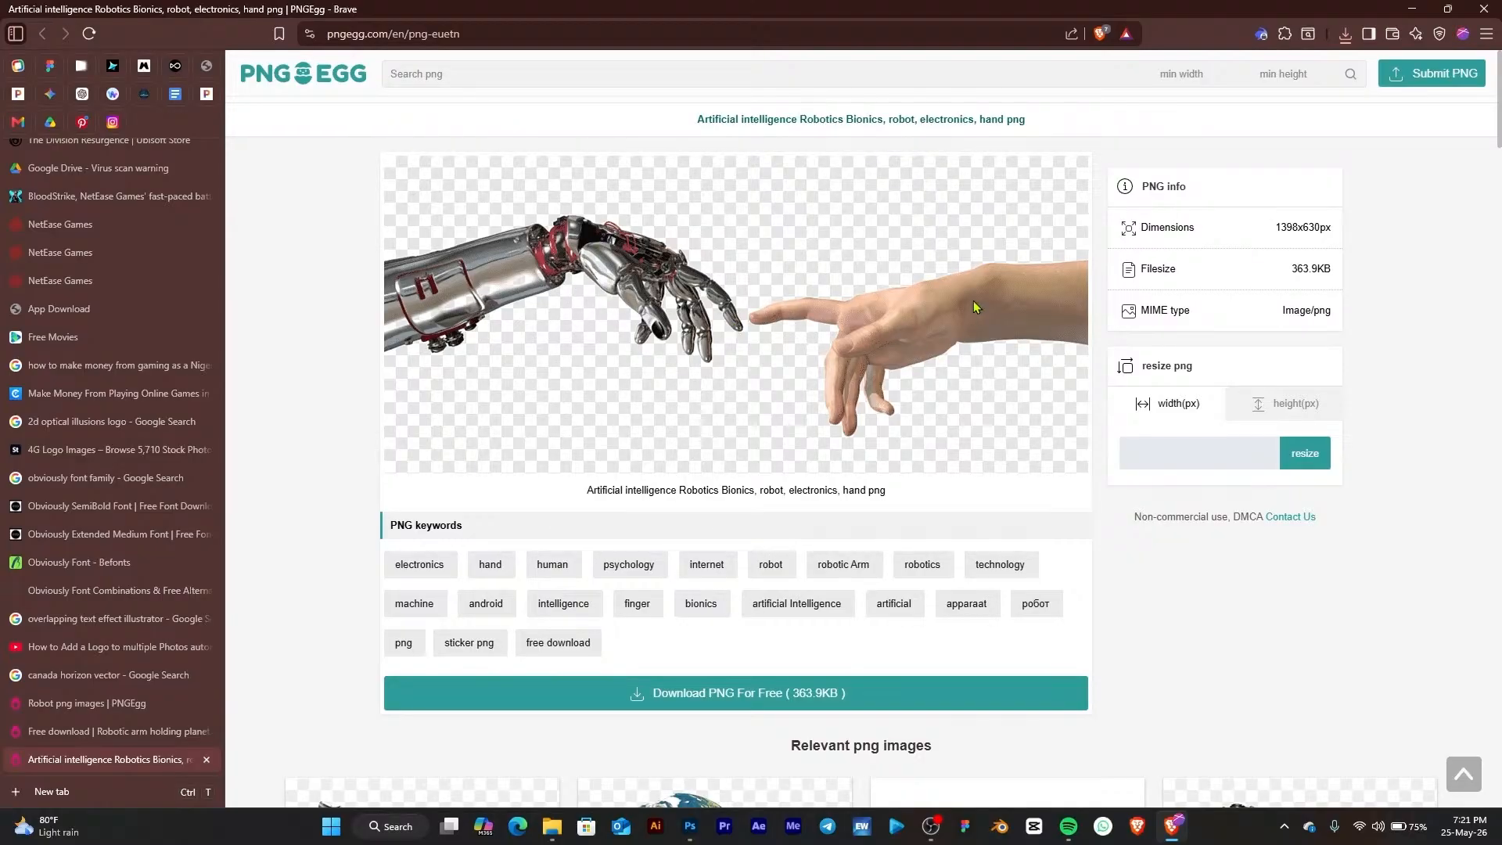
left_click(1411, 10)
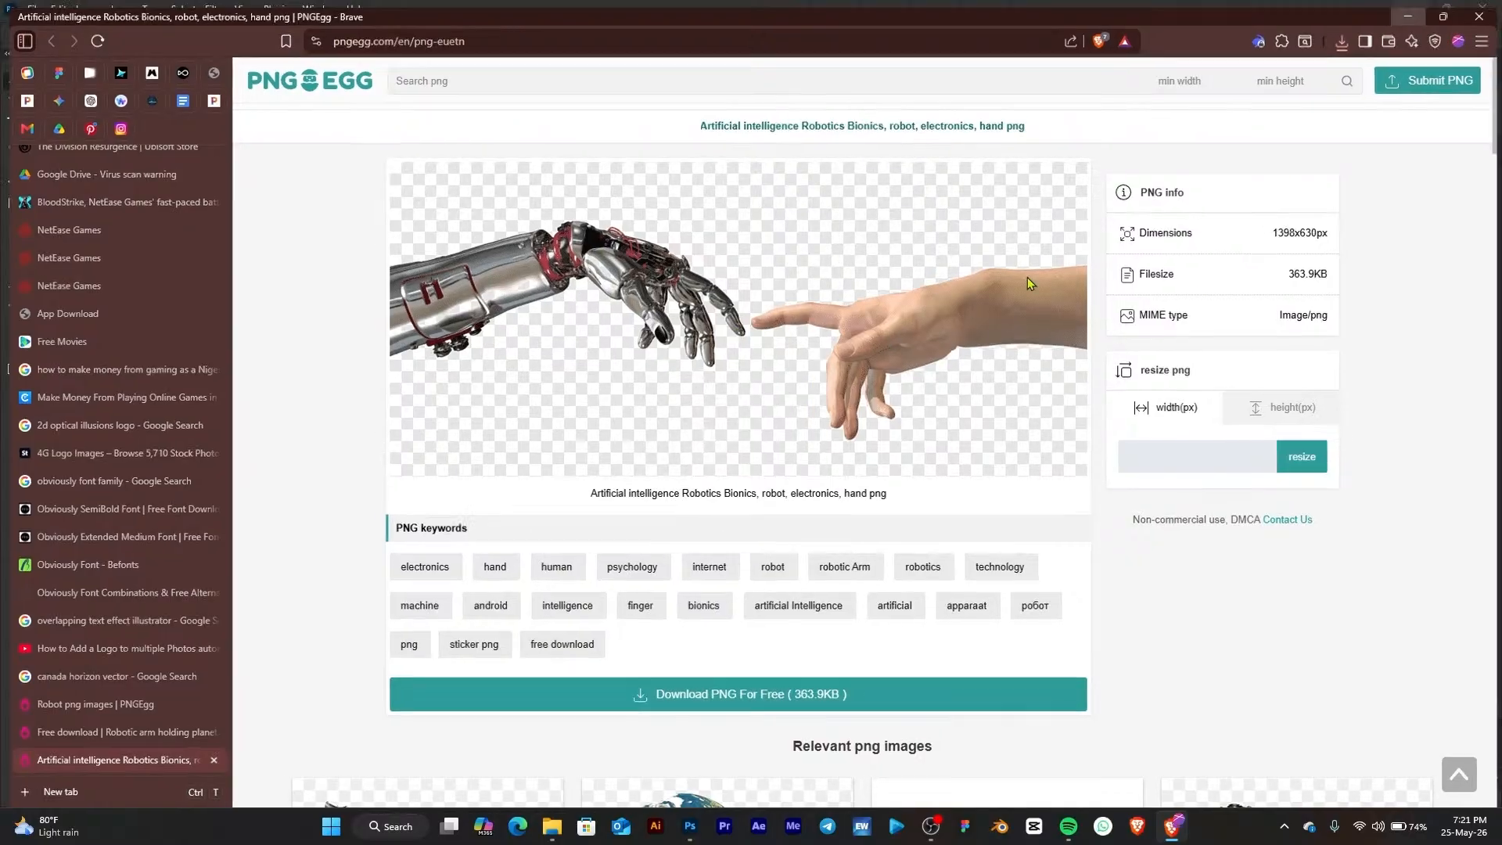
Open the Downloads folder and place the Robot and globe image into the carousel canvas
left_click(551, 826)
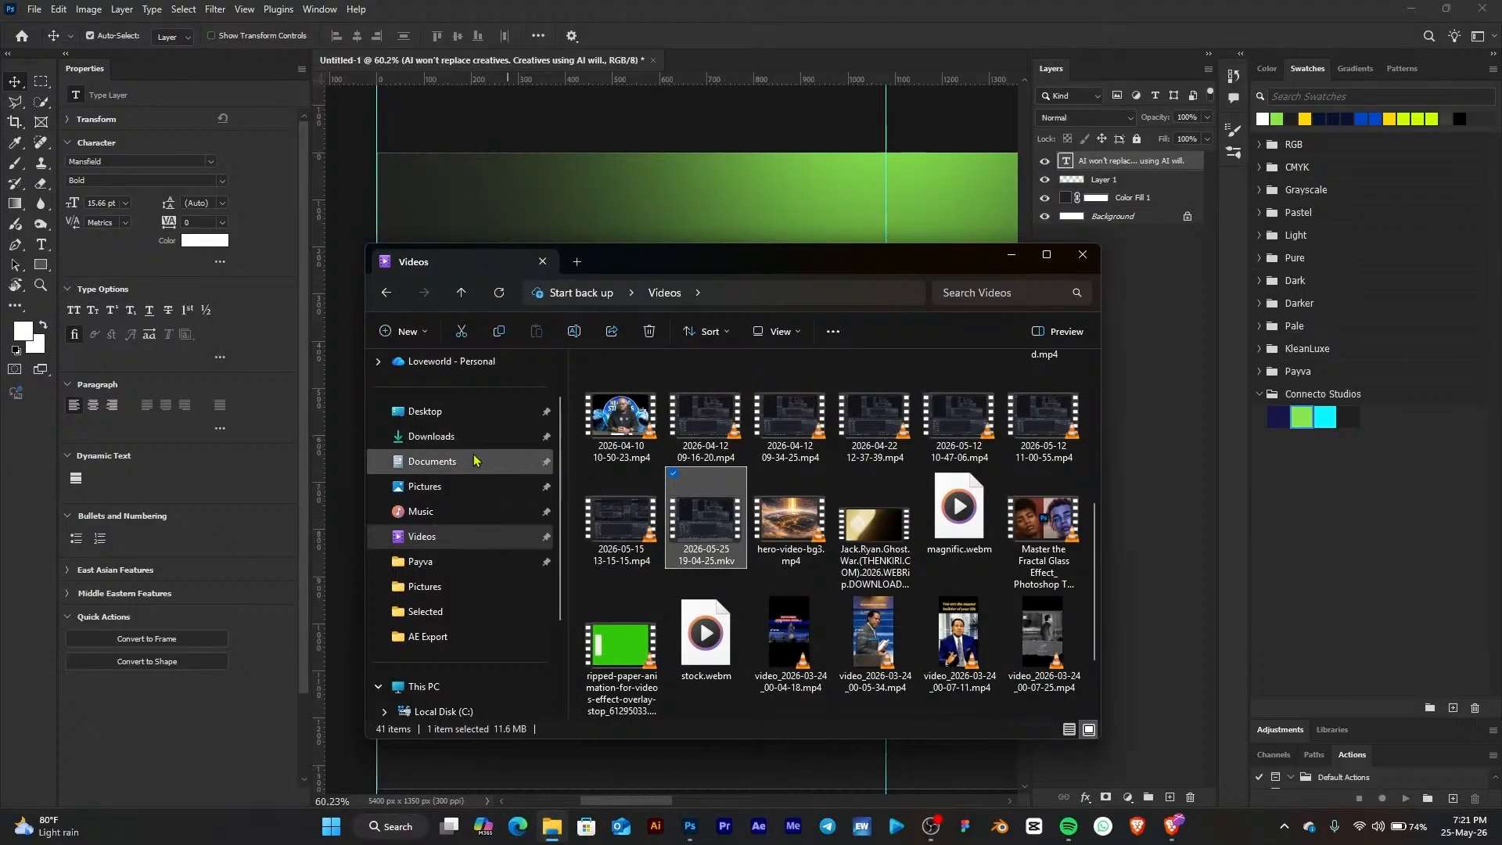
left_click(467, 444)
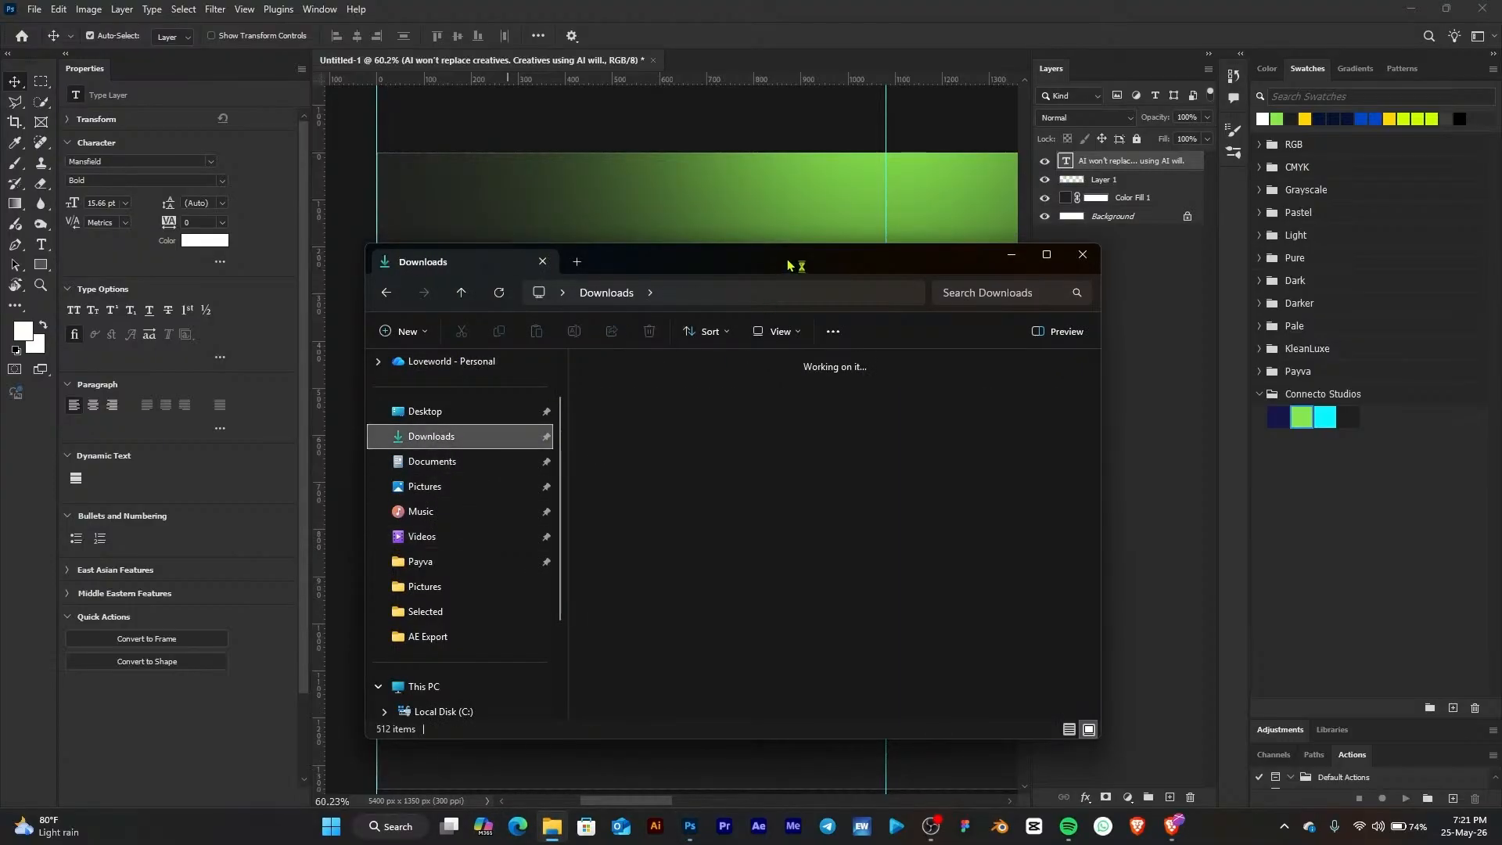
left_click_drag(782, 261, 457, 228)
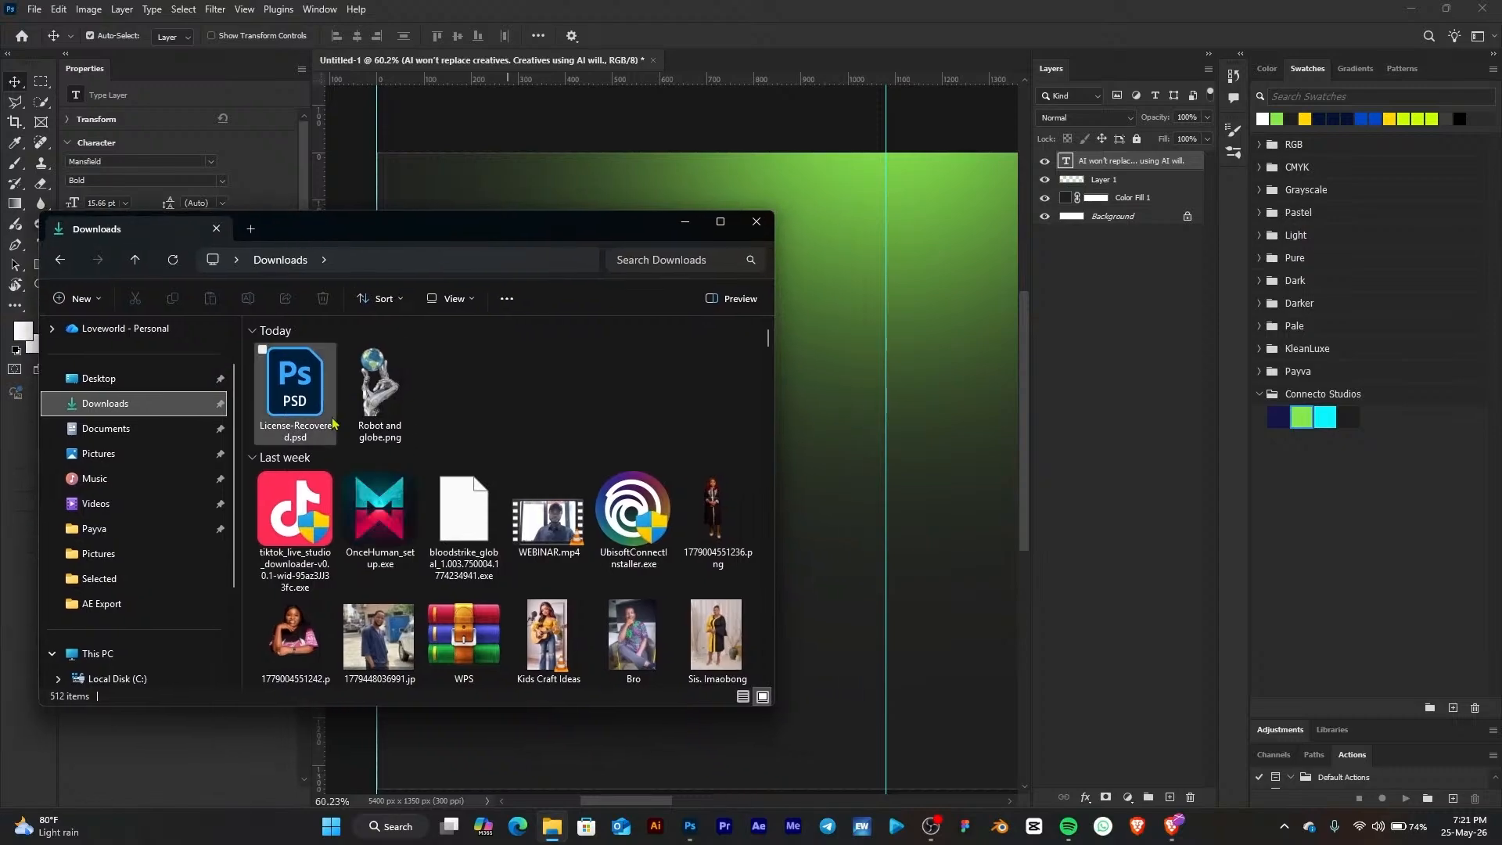
left_click_drag(361, 405, 891, 526)
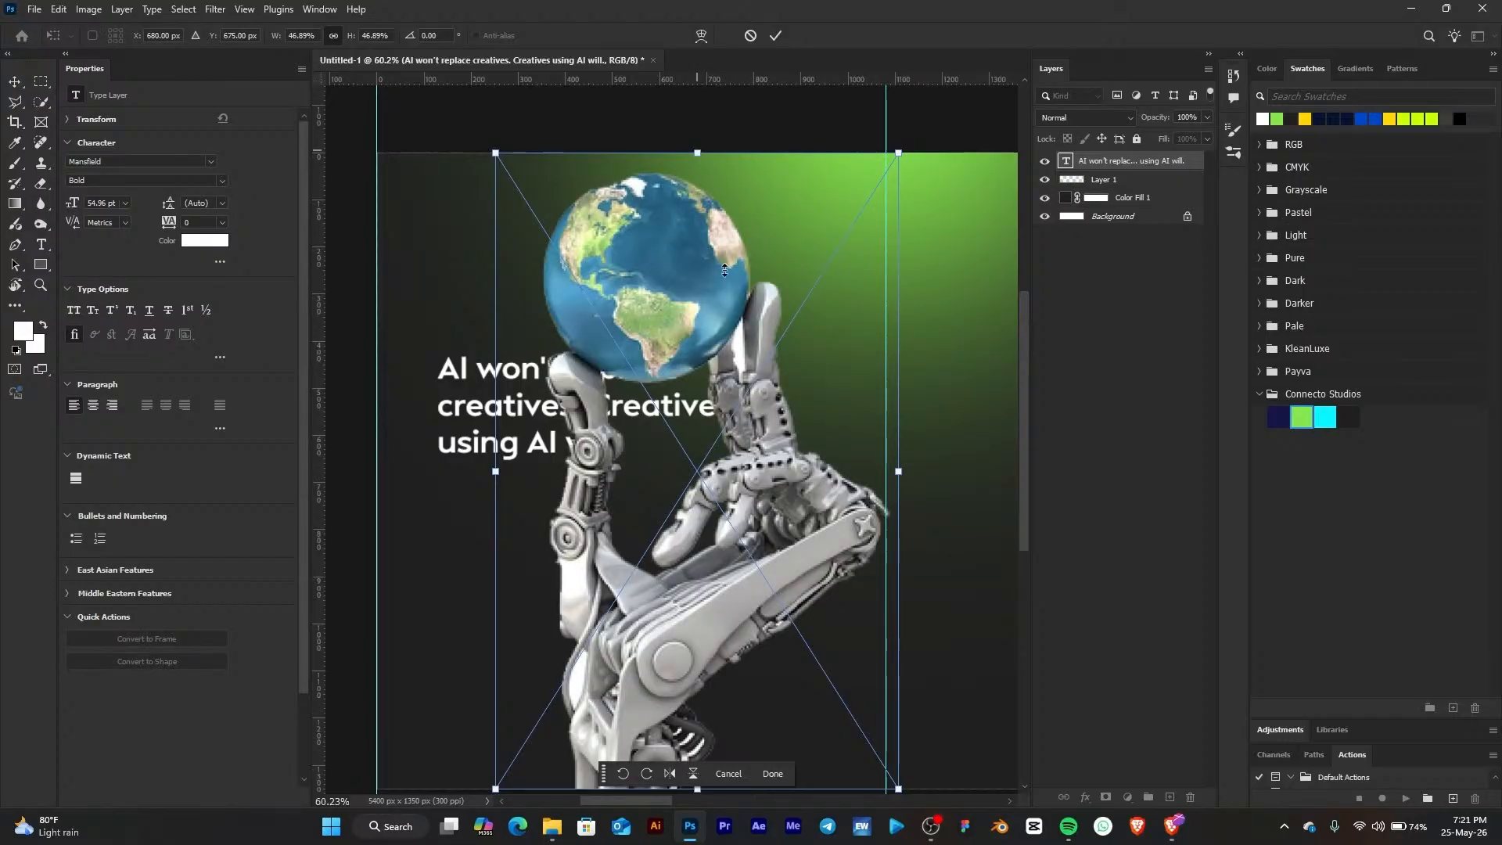
key("Return")
Scale and position the robot-and-globe image to the right of the headline on the first page
left_click_drag(733, 513, 889, 525)
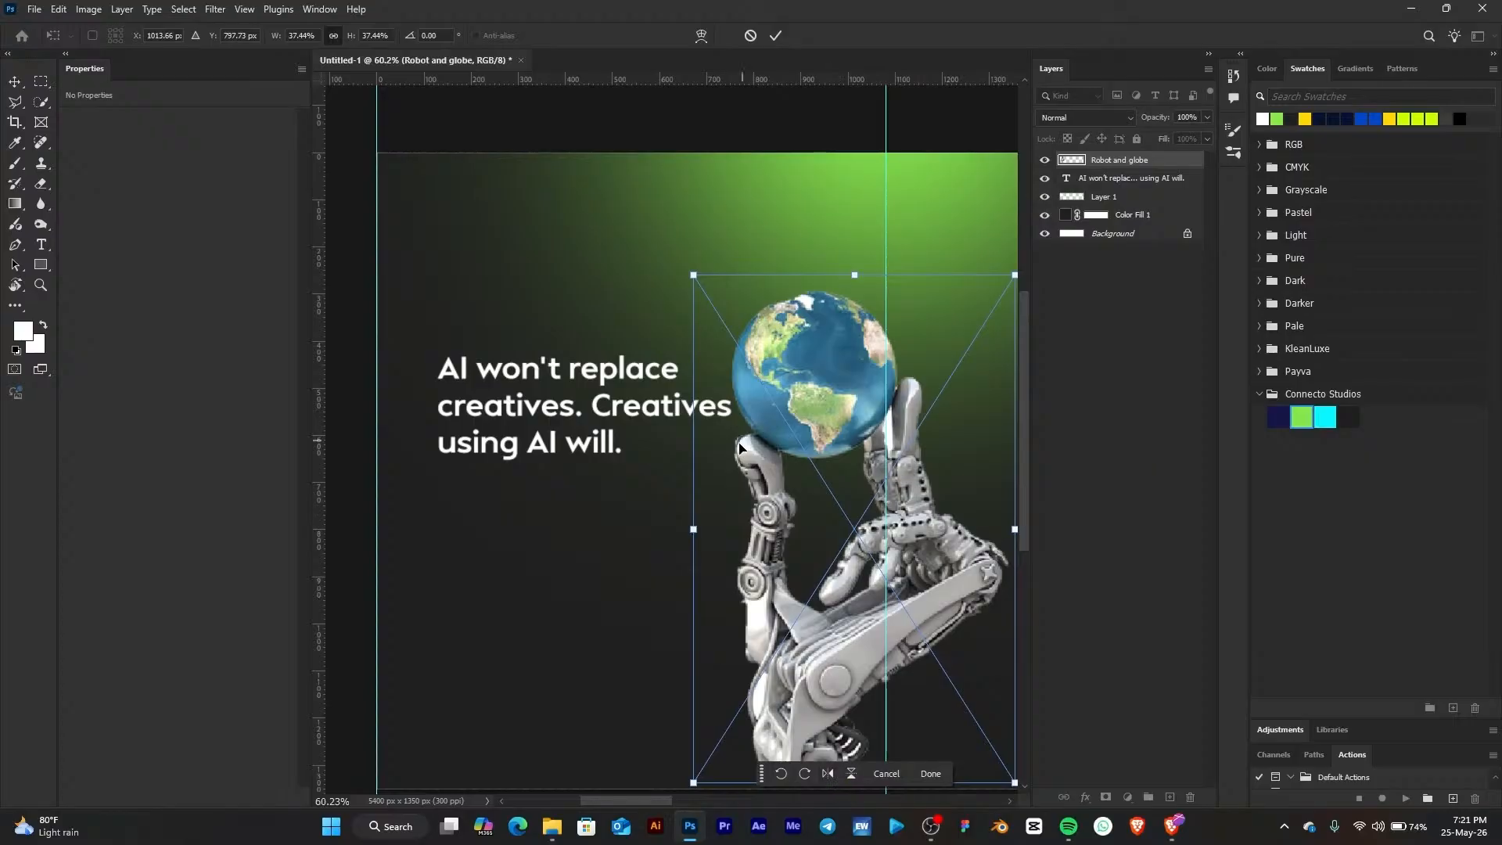
scroll(735, 470, "down", 2)
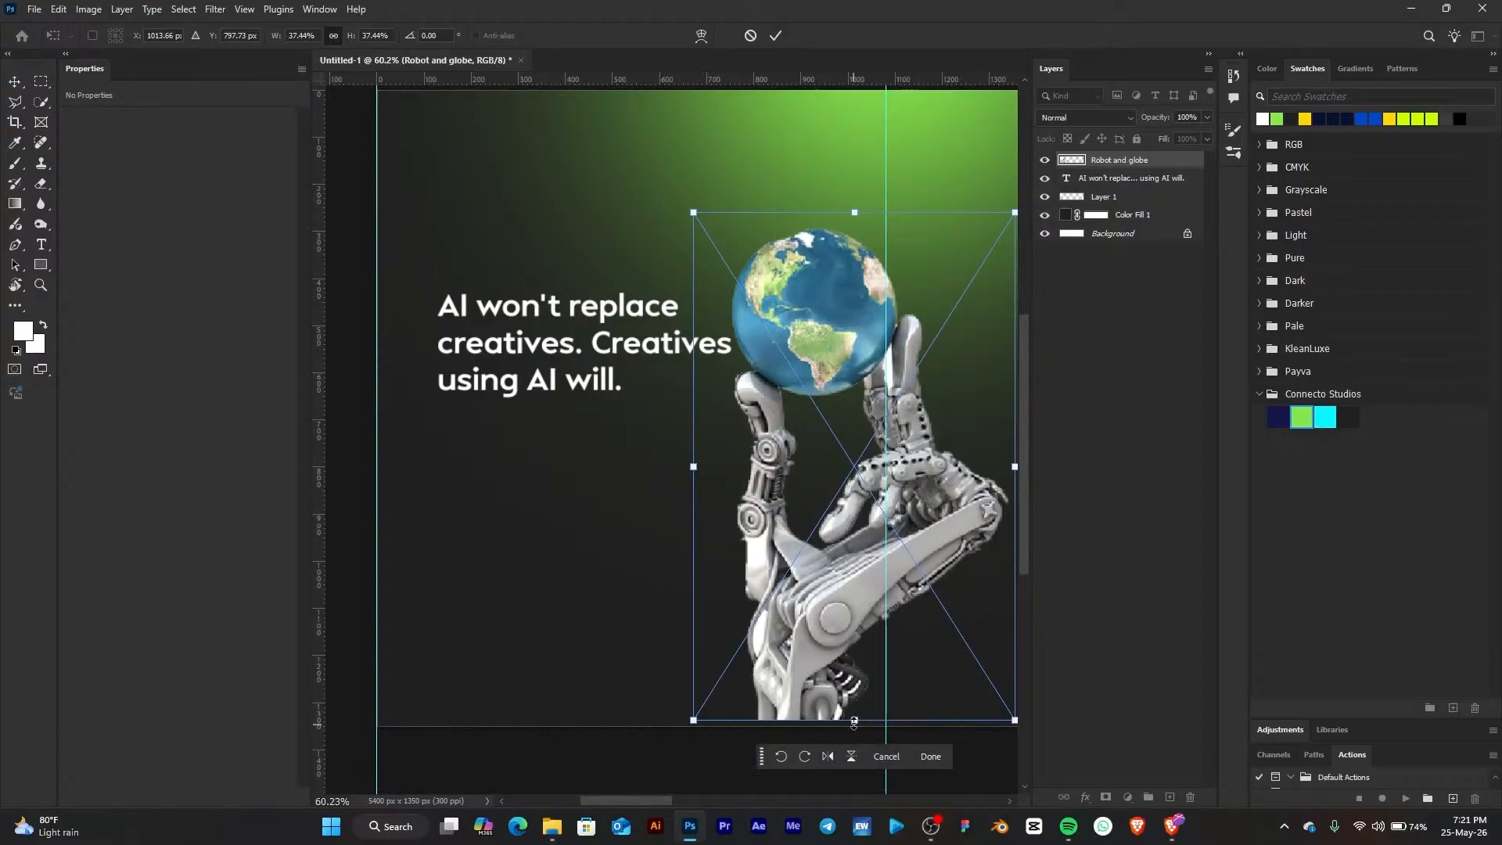
left_click_drag(859, 717, 874, 797)
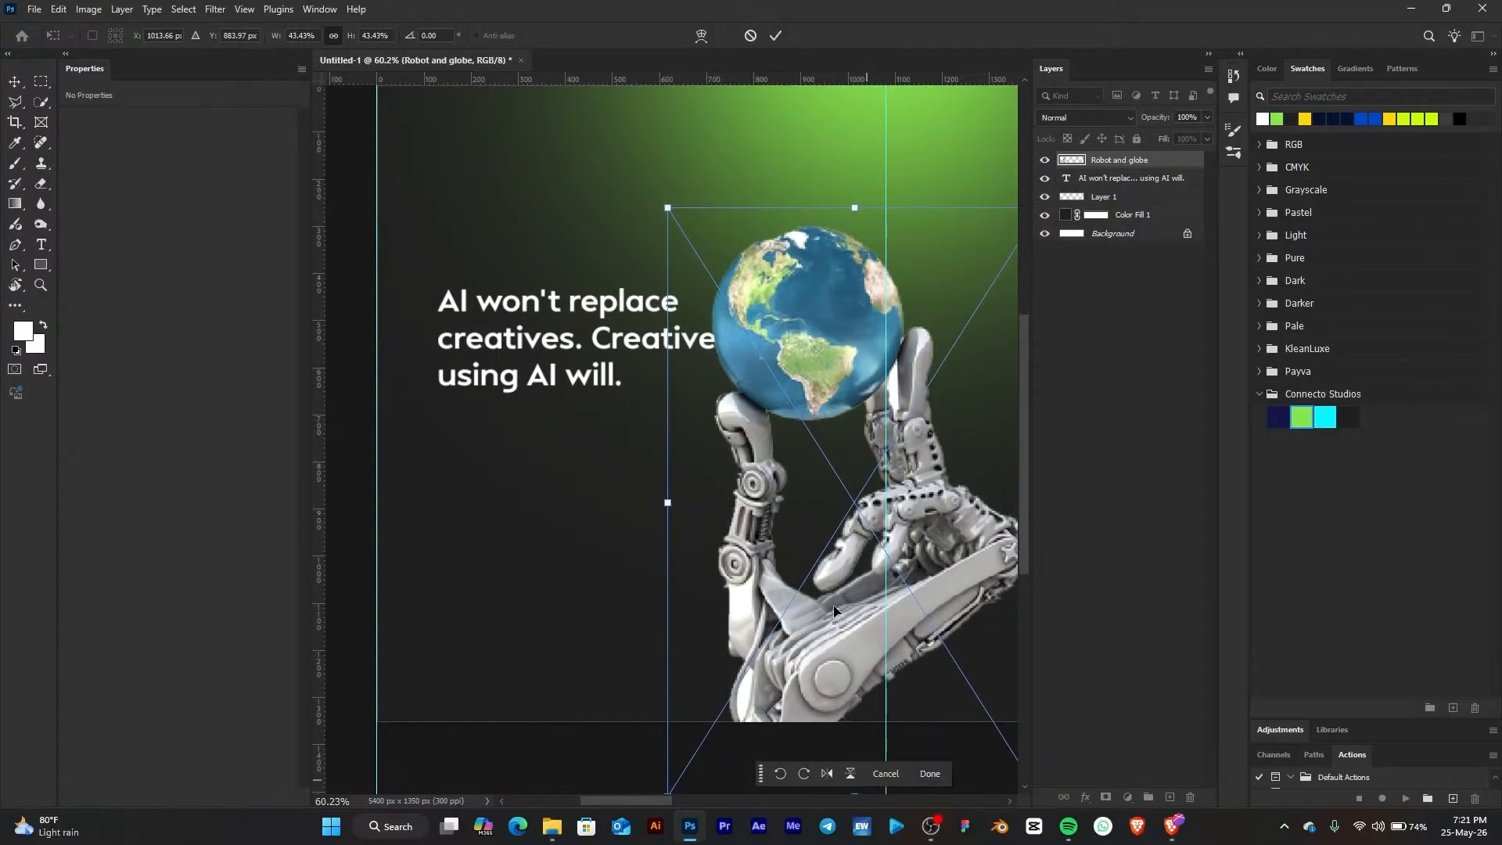
left_click_drag(829, 601, 830, 553)
scroll(859, 270, "up", 1)
scroll(860, 271, "up", 3)
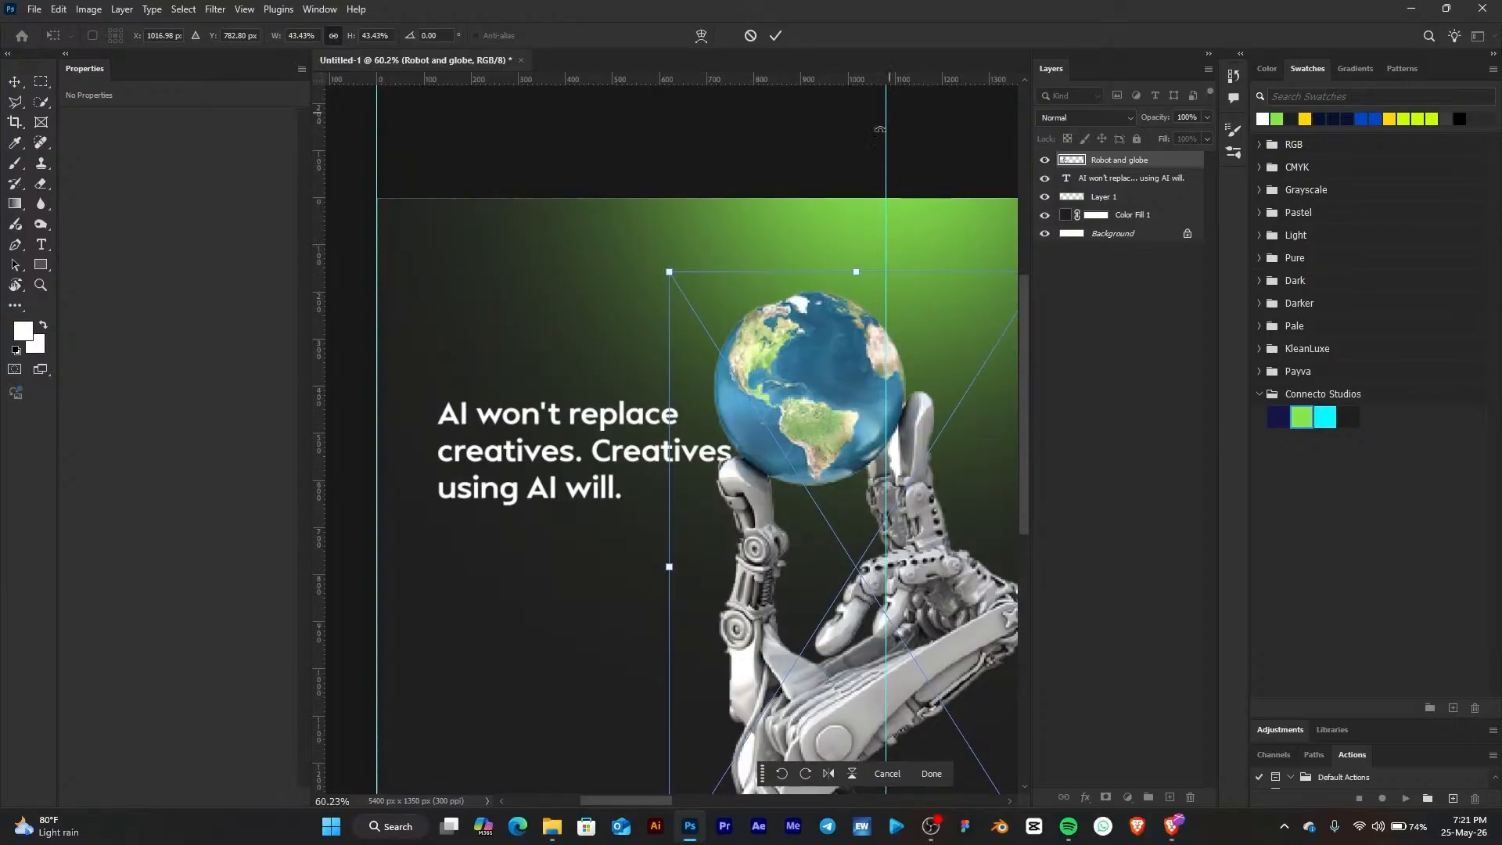
scroll(558, 249, "down", 2)
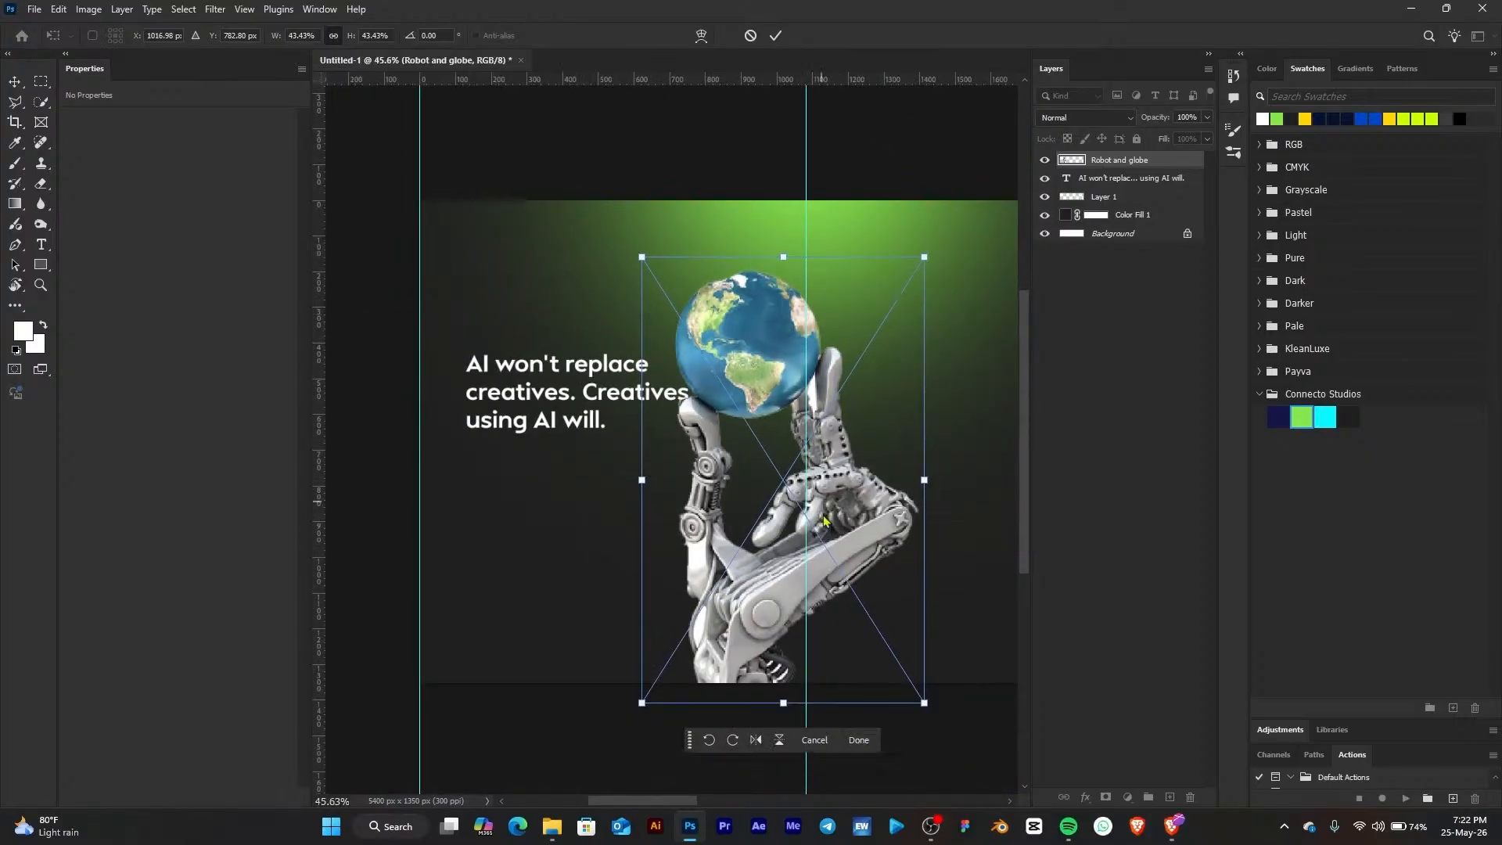
left_click_drag(857, 535, 798, 523)
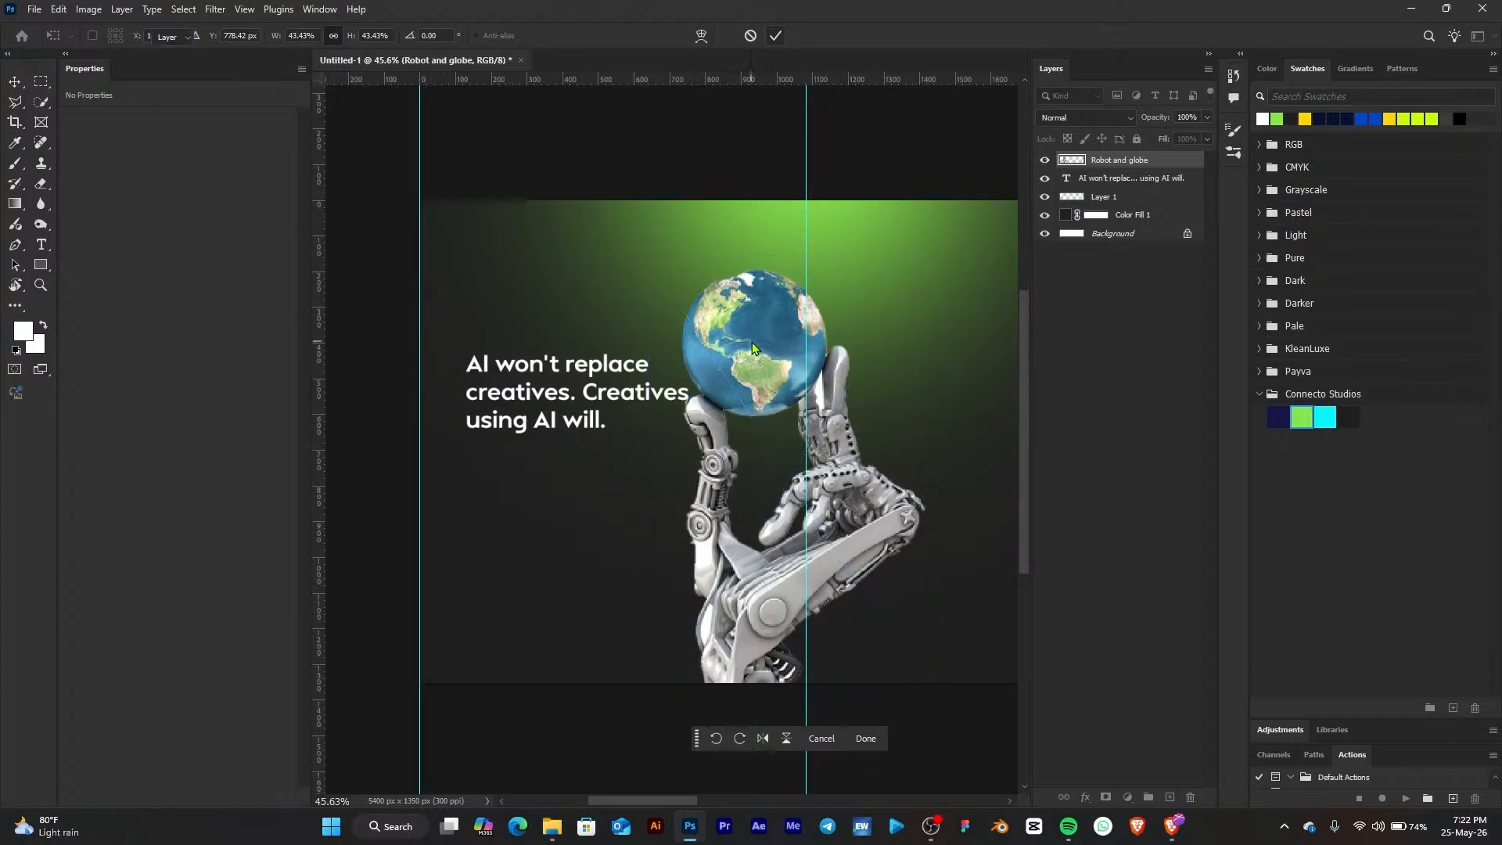
scroll(829, 512, "down", 4)
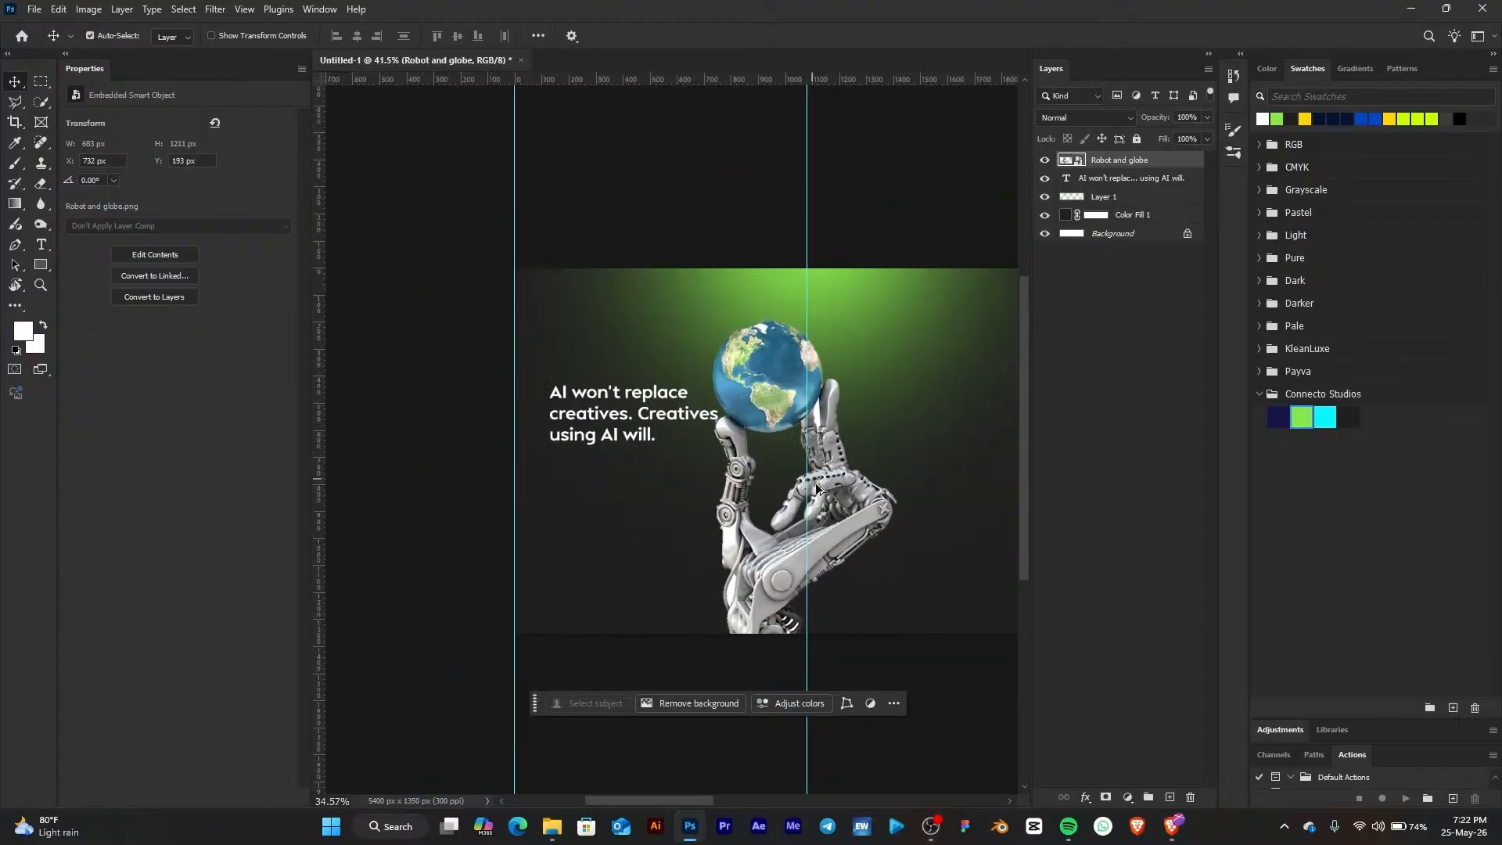
Edit the headline so "Creatives using AI will." starts on its own line after "creatives."
scroll(715, 442, "up", 3)
left_click(578, 412)
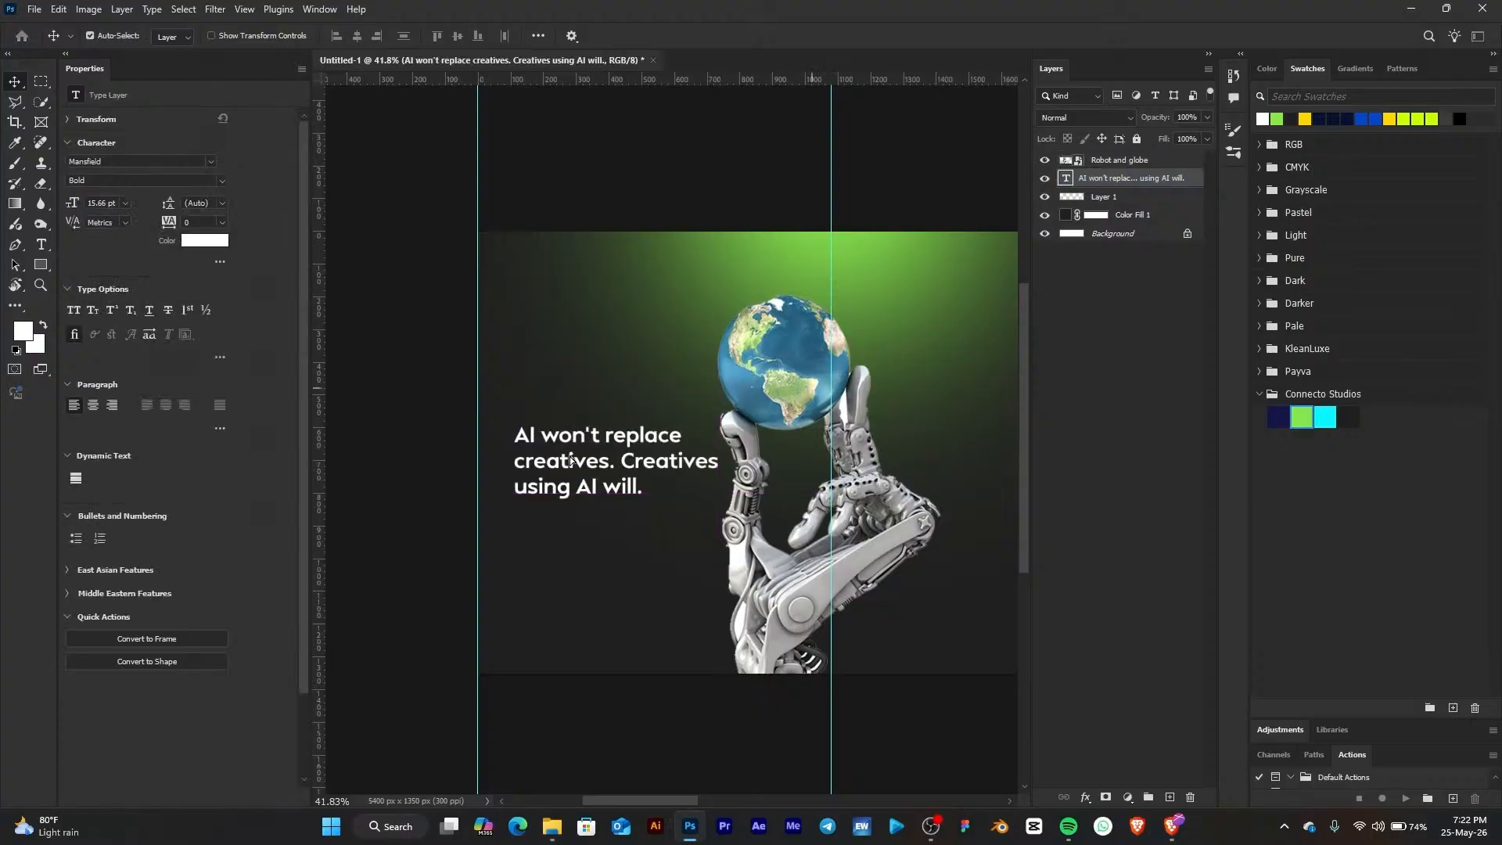
left_click(43, 245)
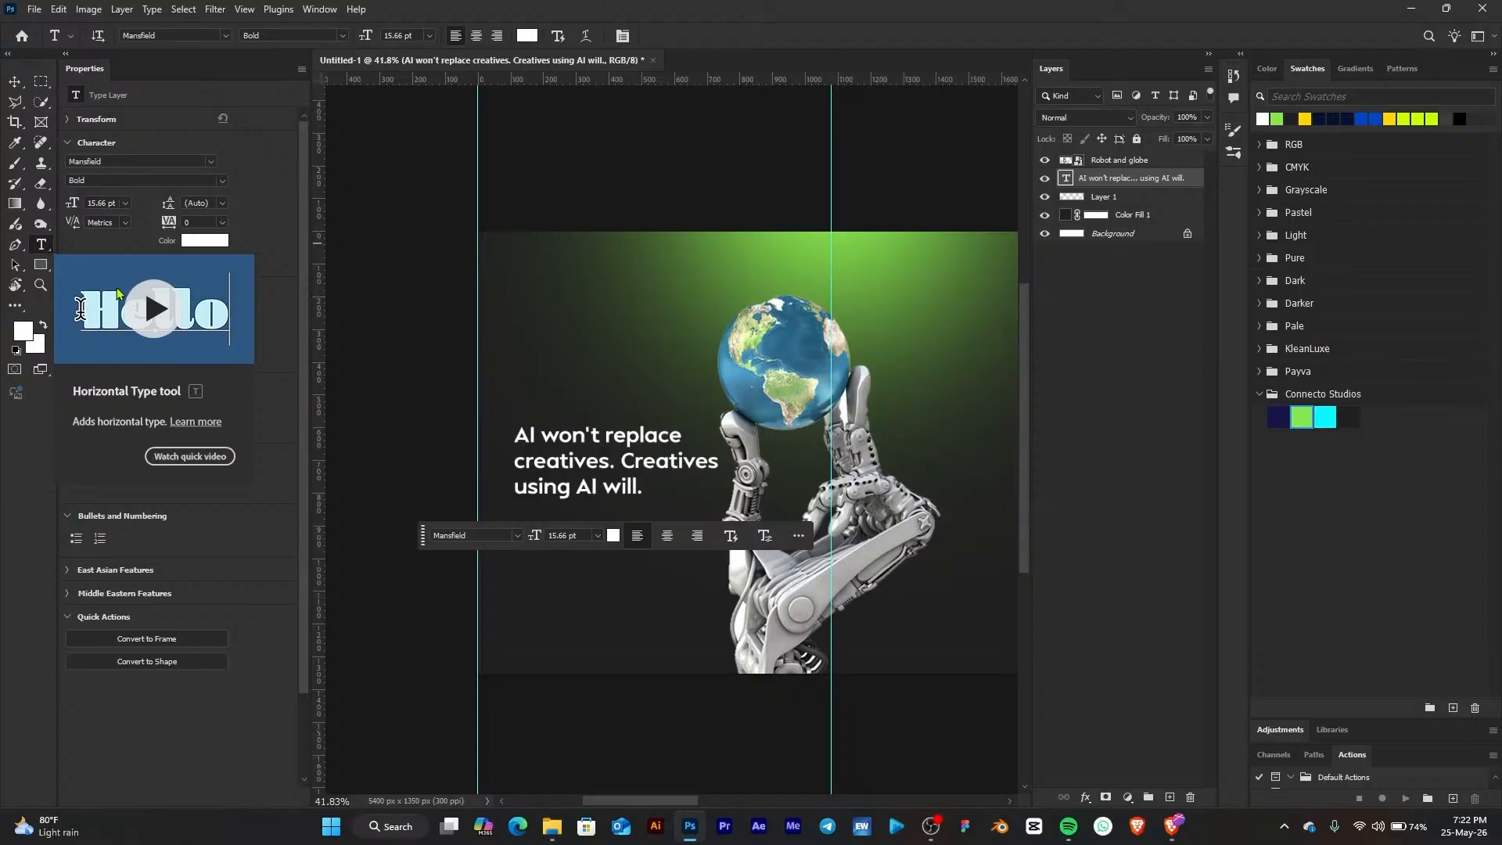
left_click(621, 462)
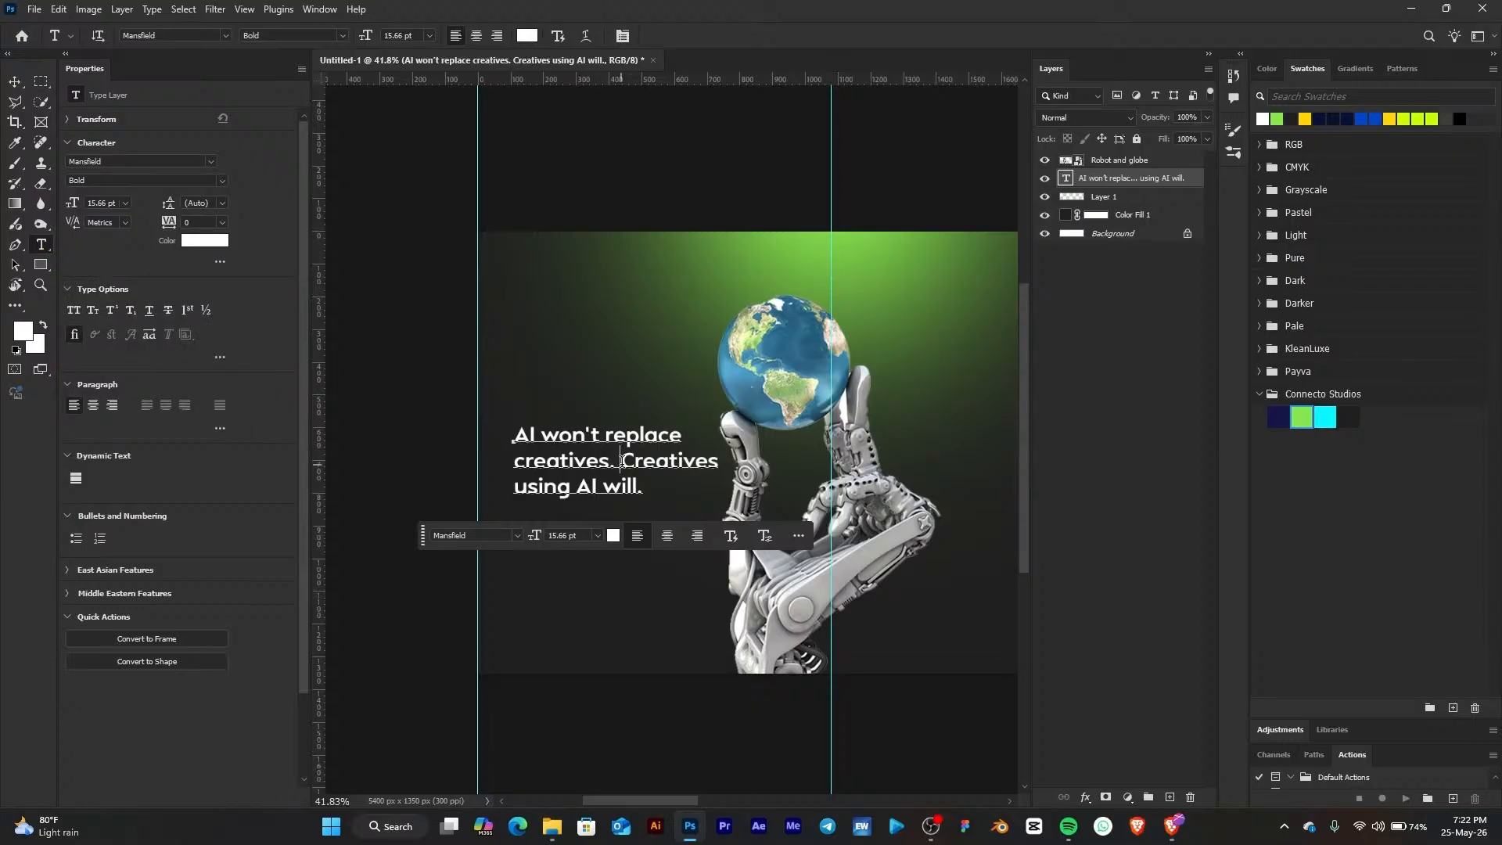
key("BackSpace")
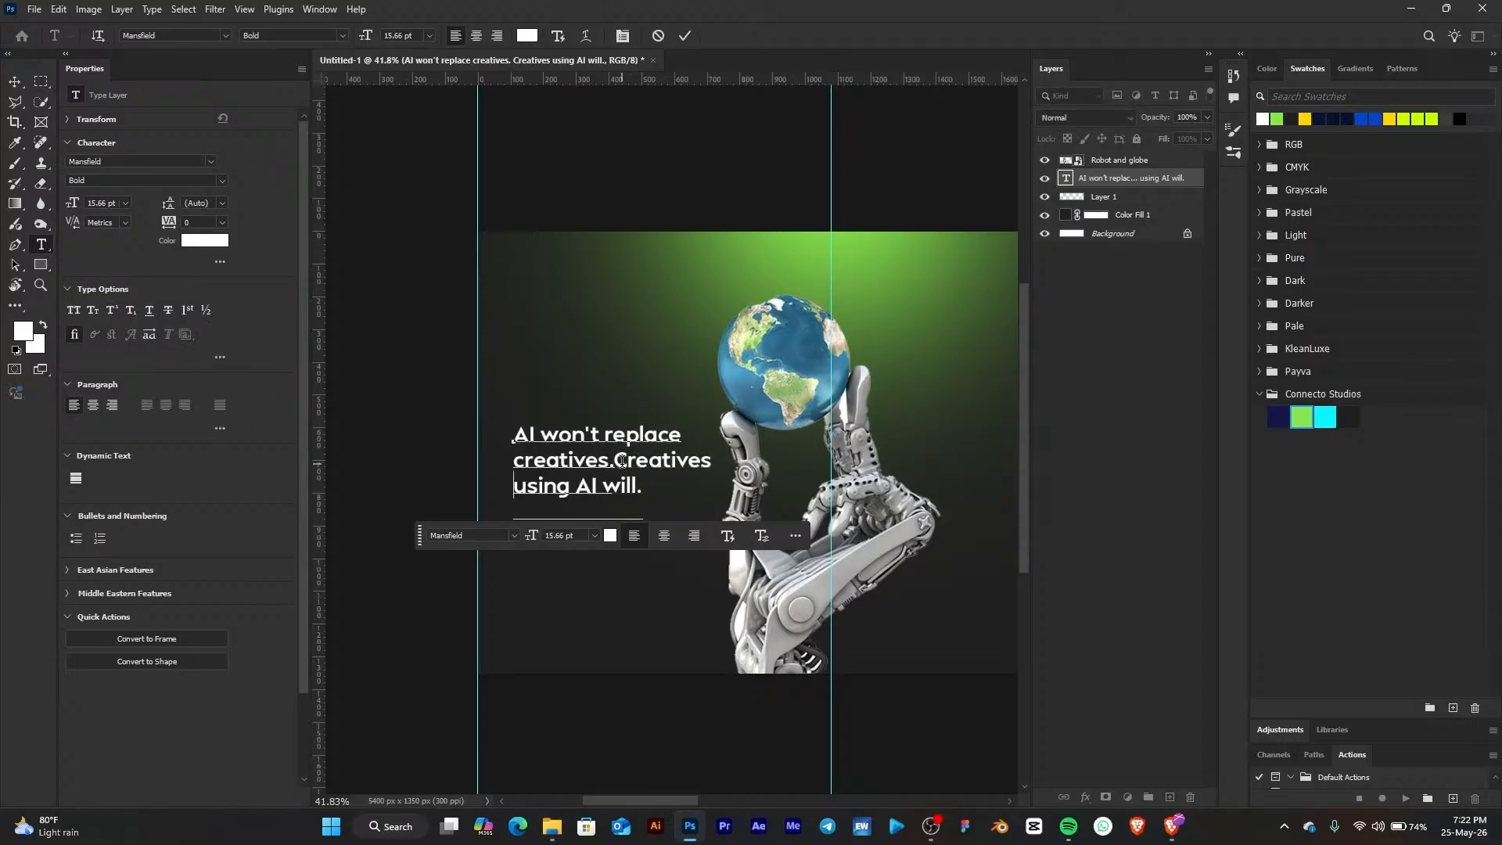
key("Return")
left_click_drag(632, 467, 490, 441)
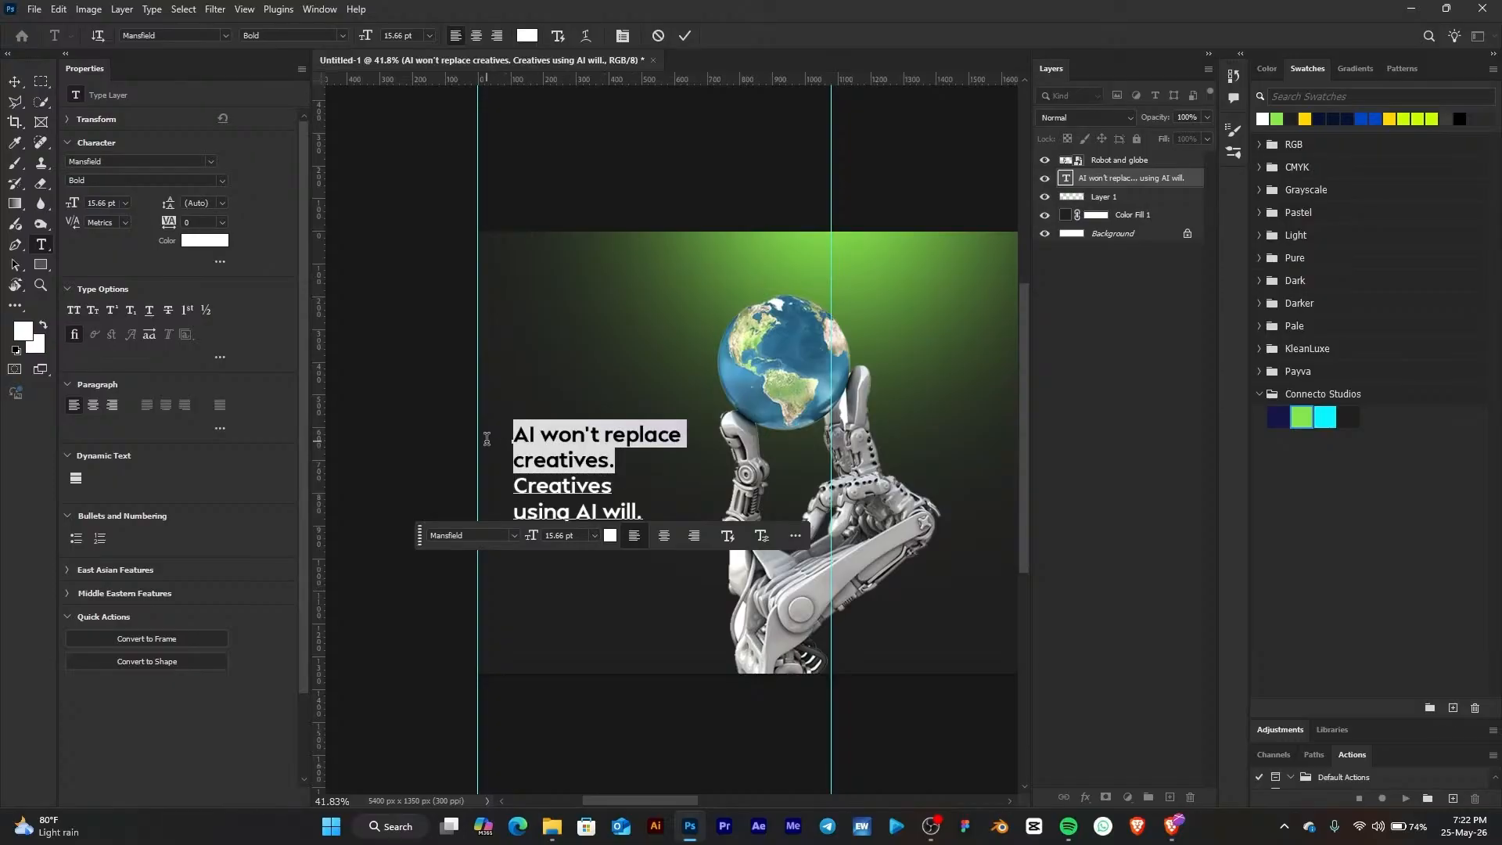
left_click(523, 462)
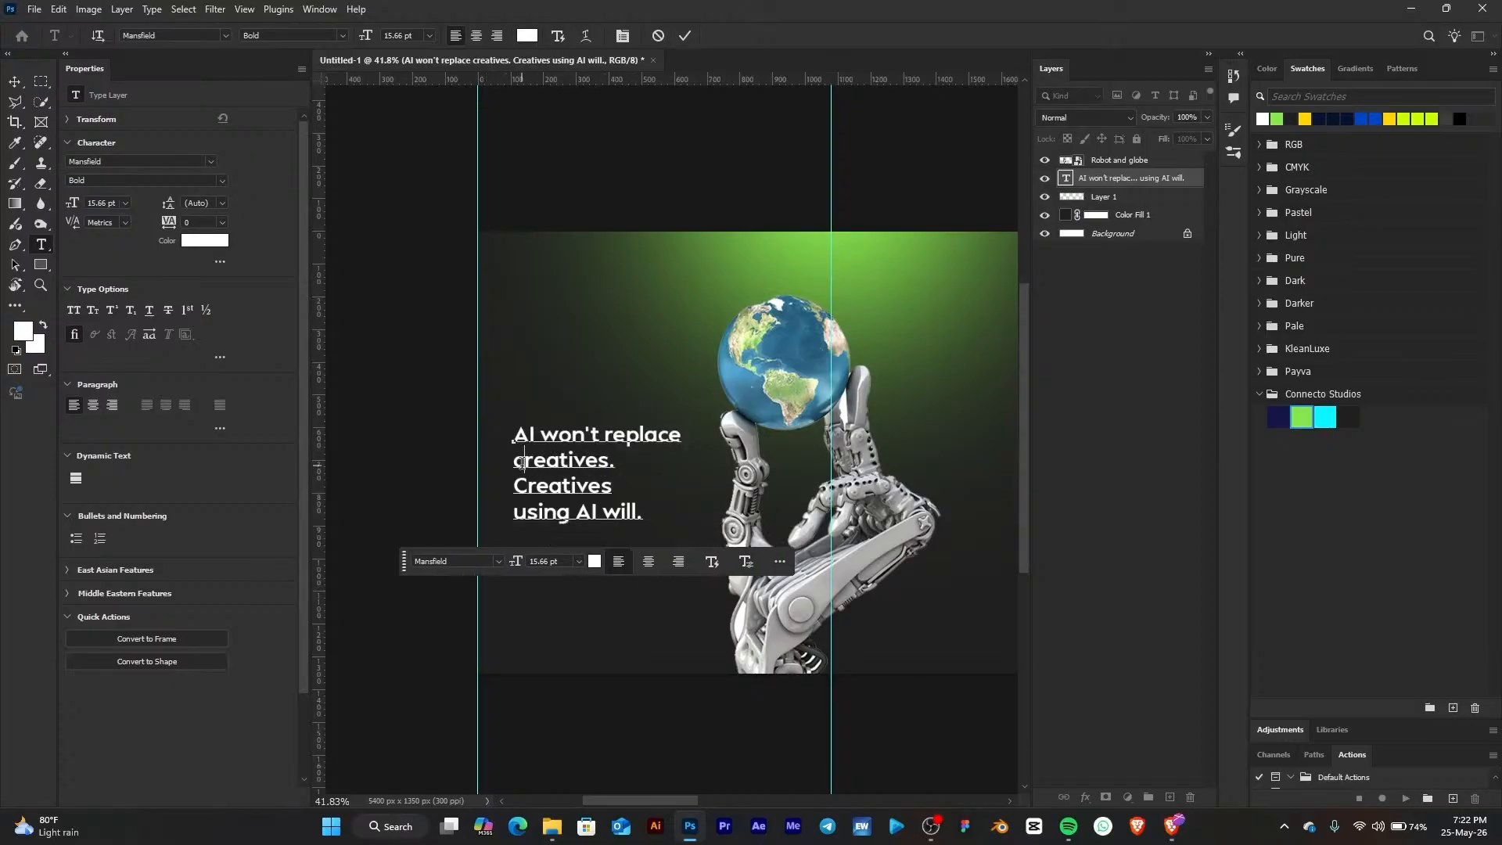
Color the words "Creatives using AI will." with the green Connecto Studios swatch
left_click_drag(519, 463, 626, 456)
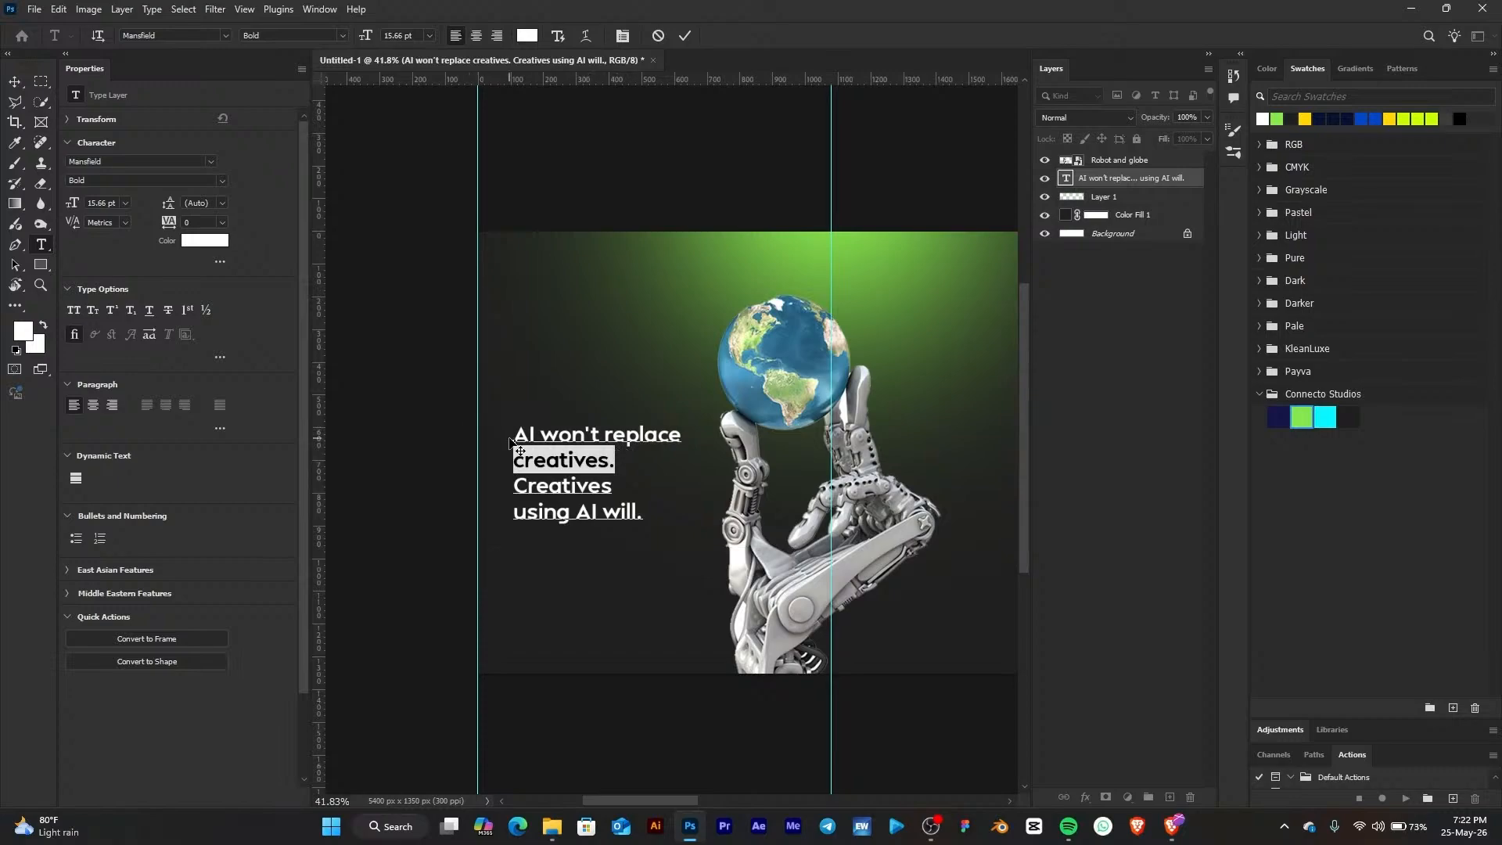
left_click_drag(508, 432, 647, 454)
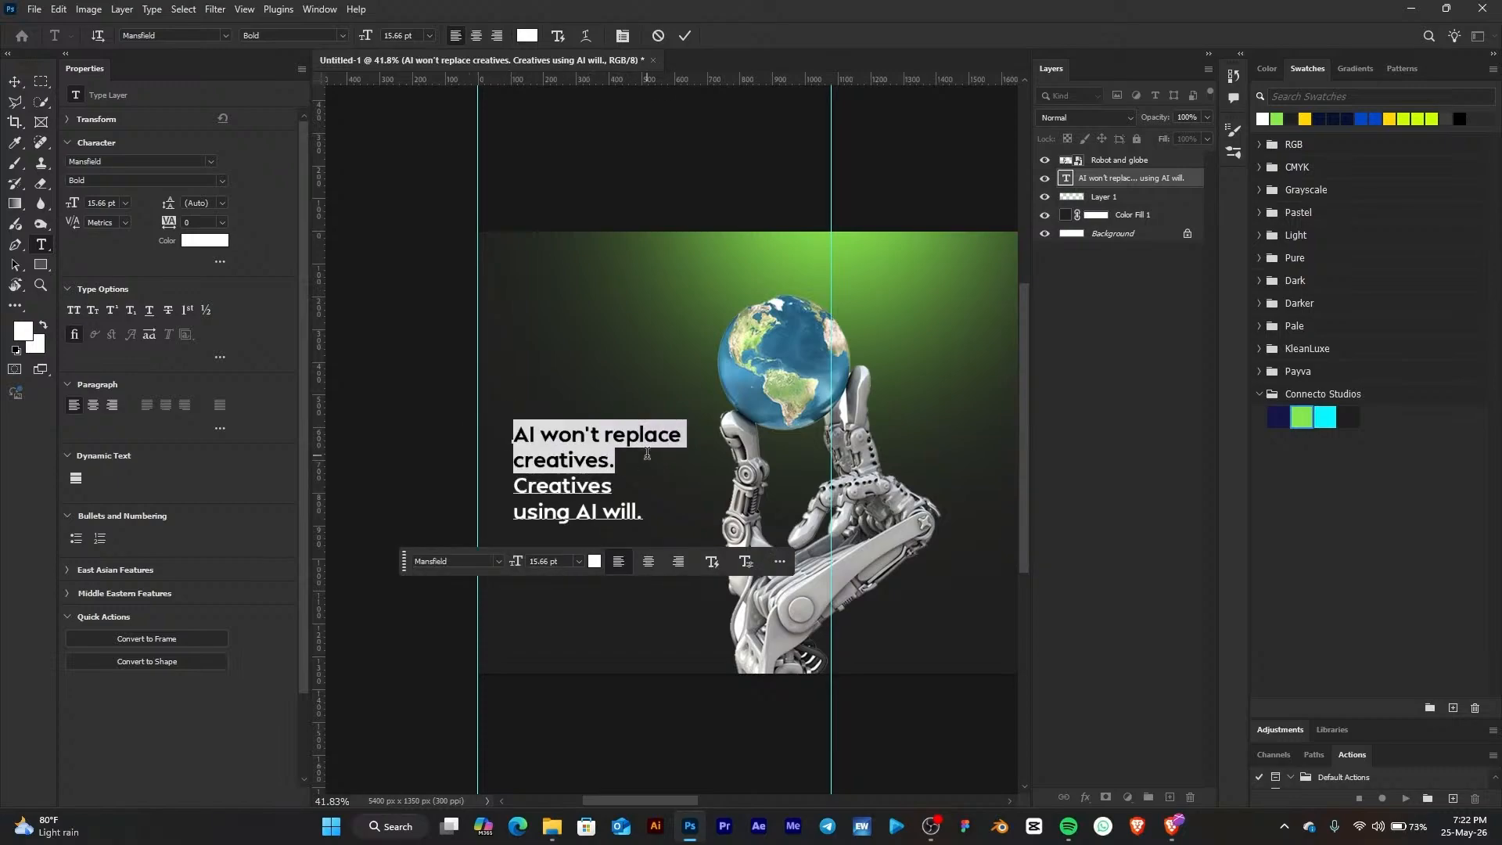
left_click(522, 488)
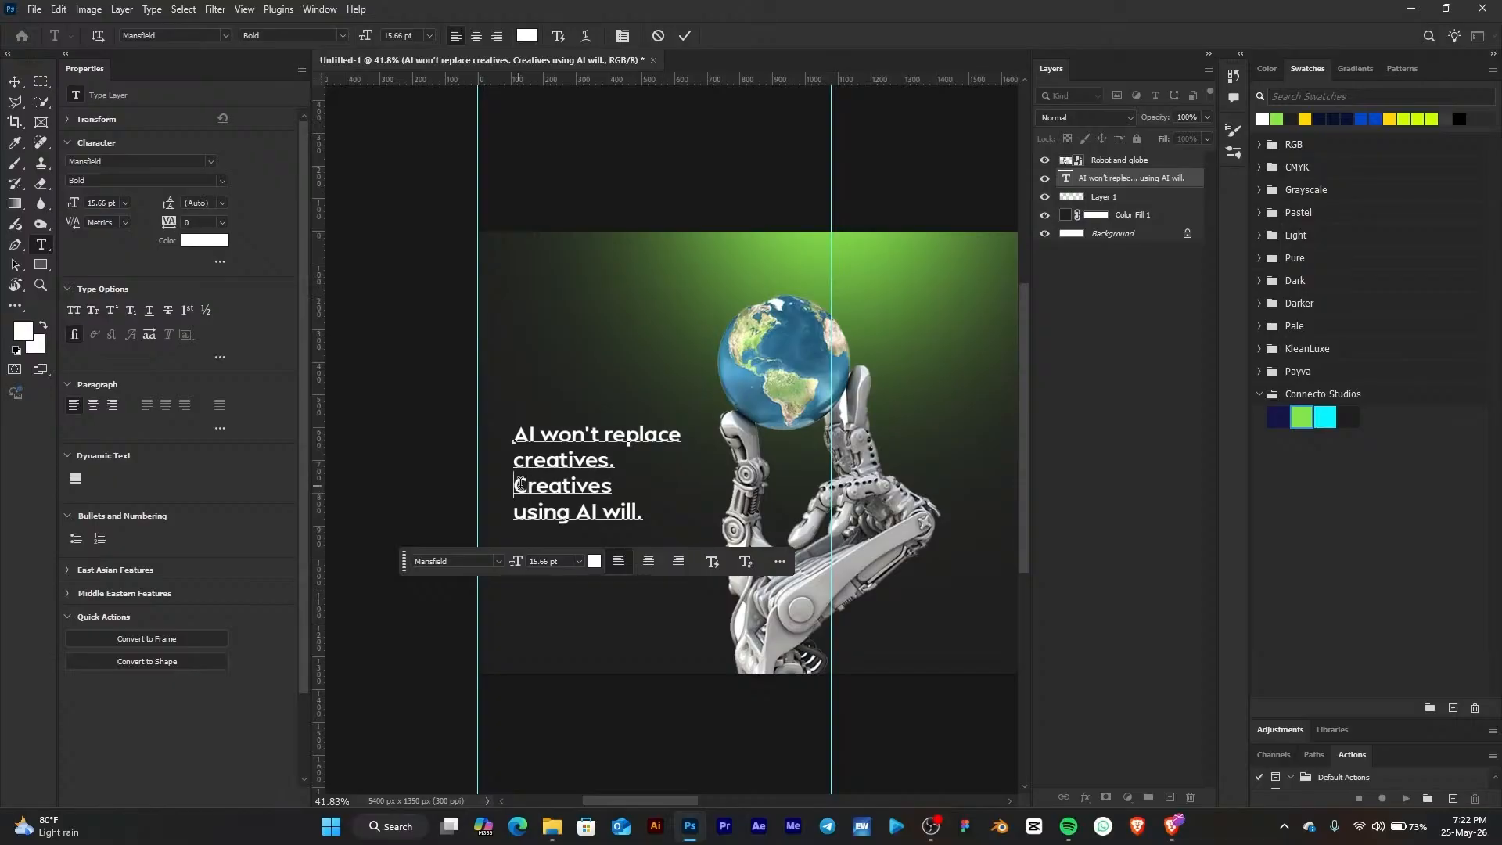
left_click_drag(521, 485, 665, 520)
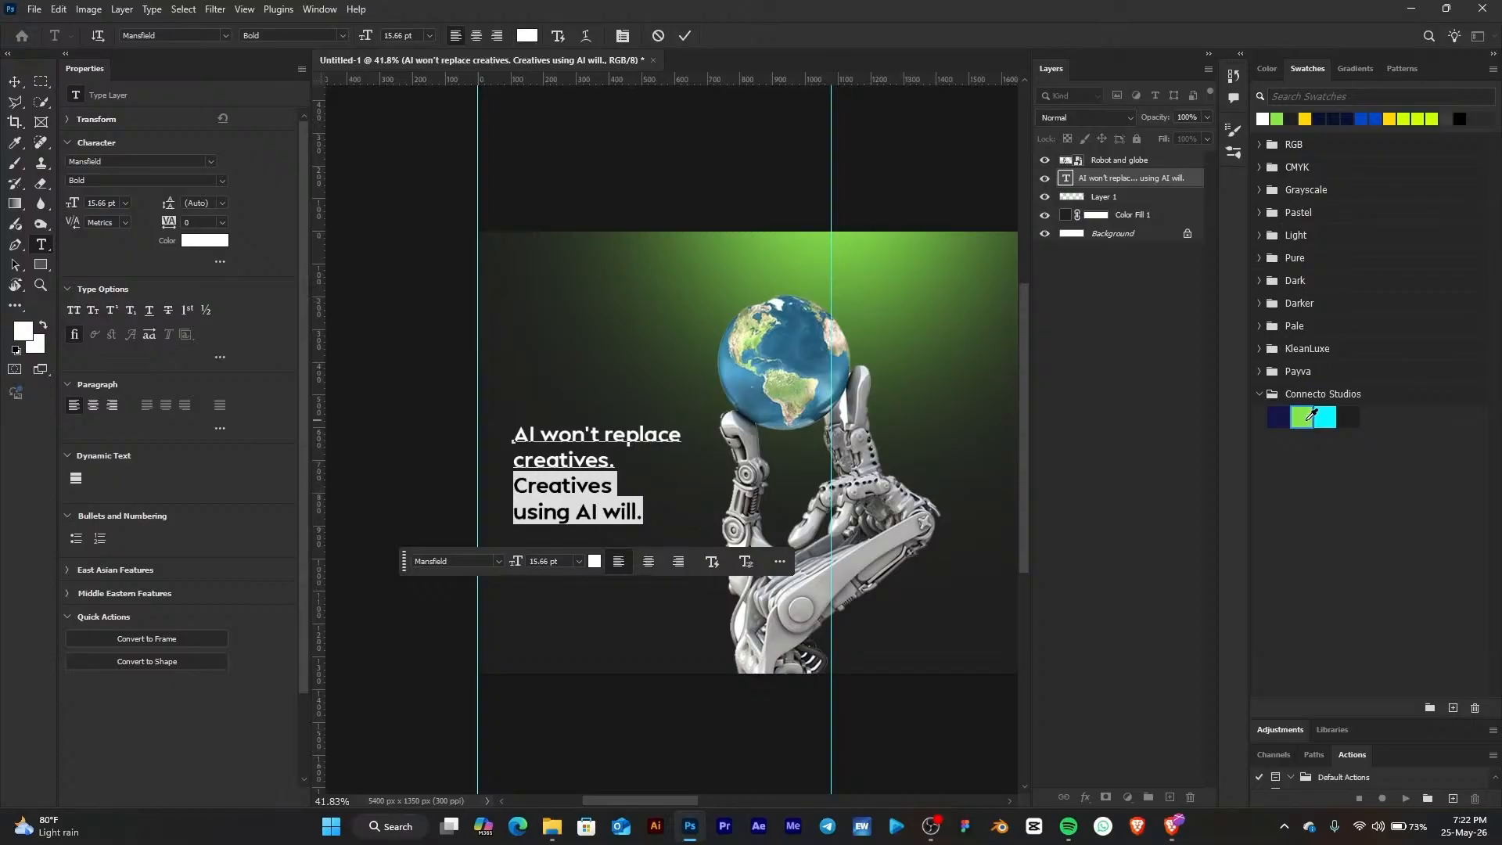
left_click(1304, 418)
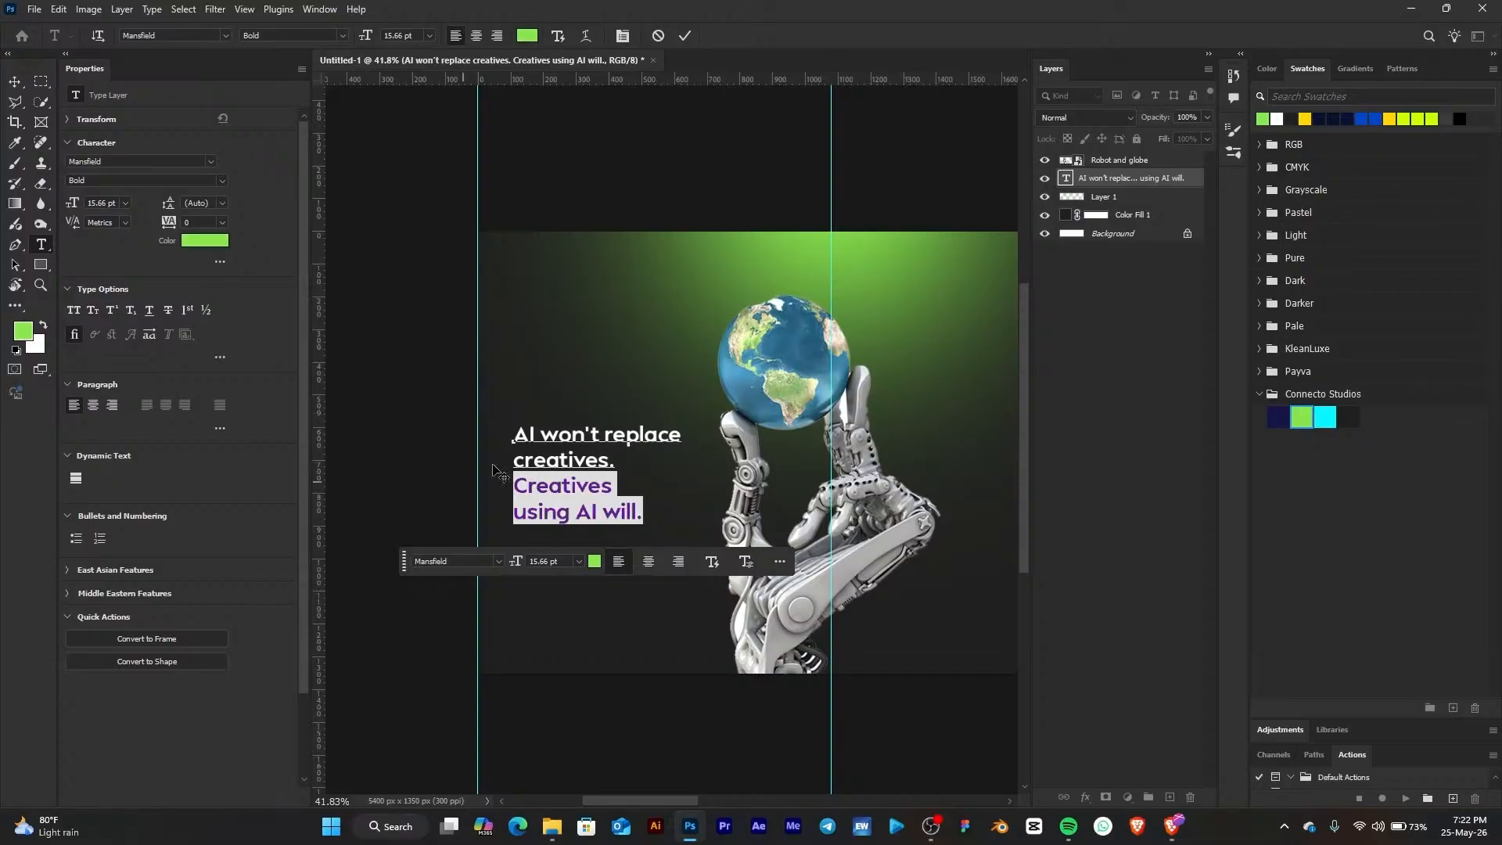
left_click(16, 81)
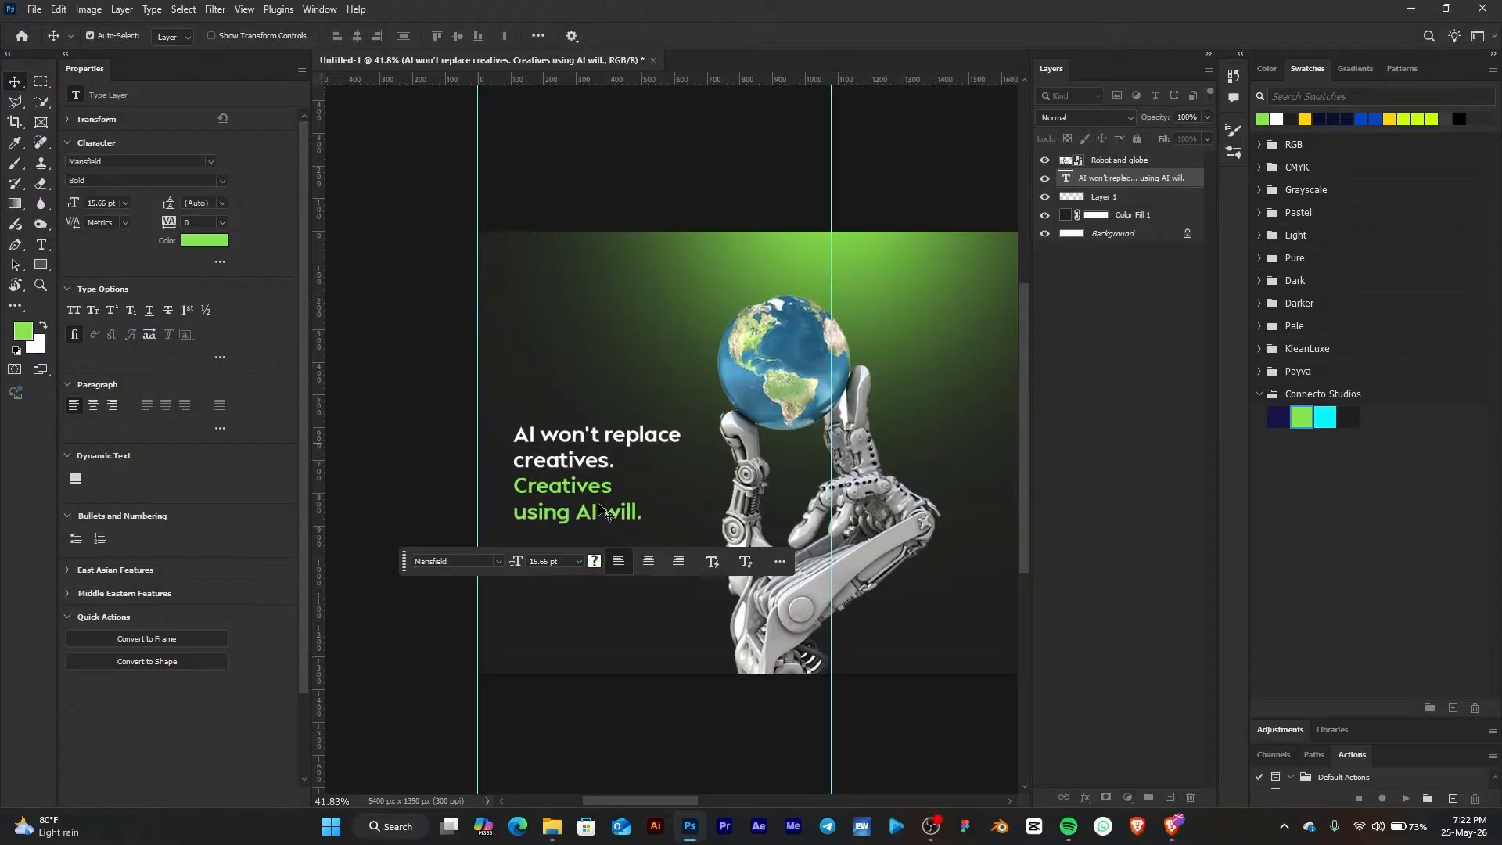
Nudge the headline text block slightly to the right
left_click(582, 484)
left_click_drag(583, 484, 615, 478)
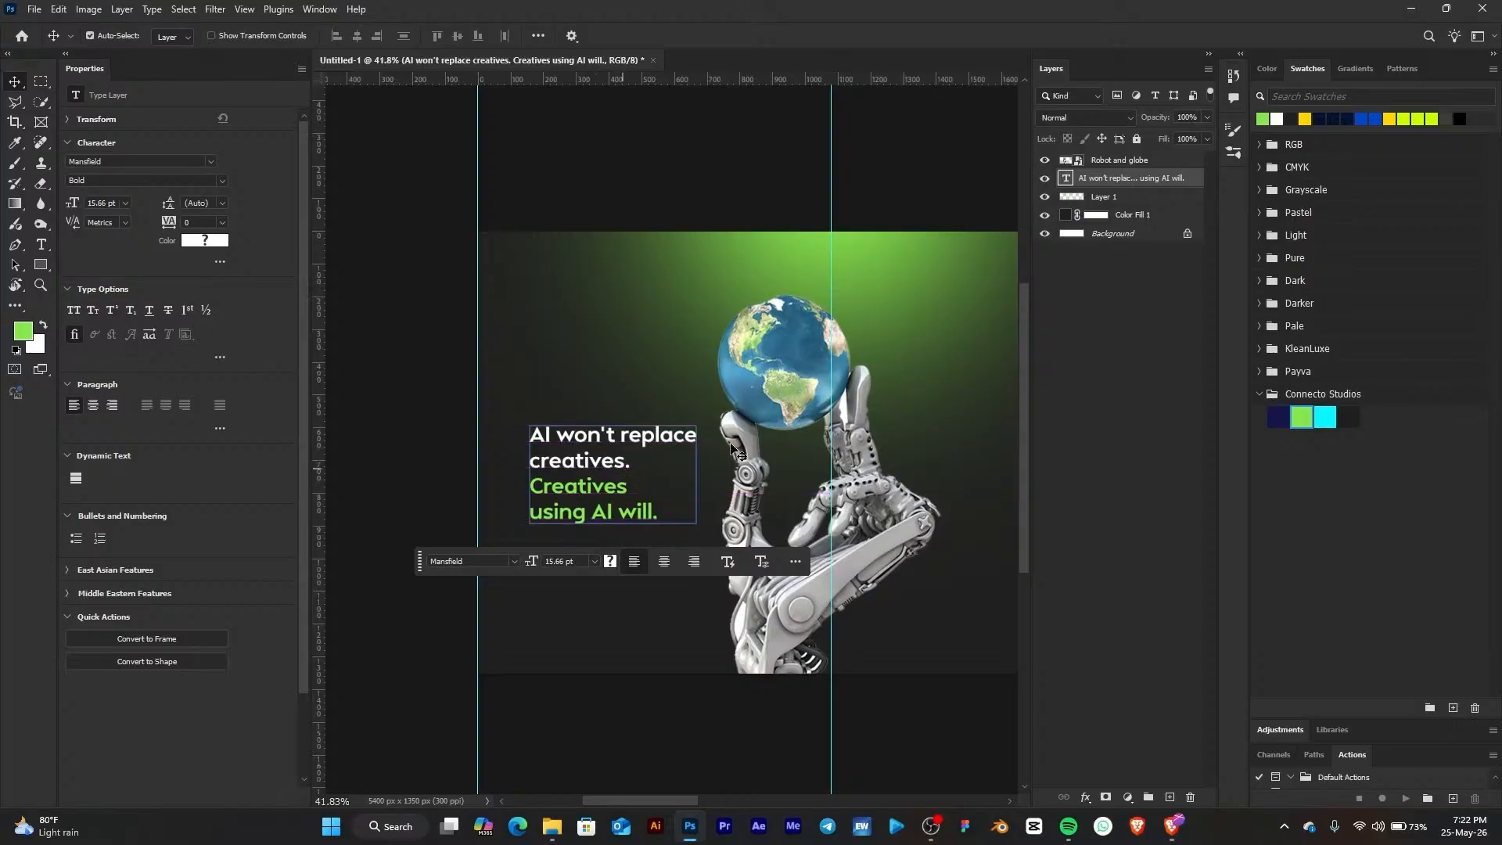
scroll(597, 364, "down", 3)
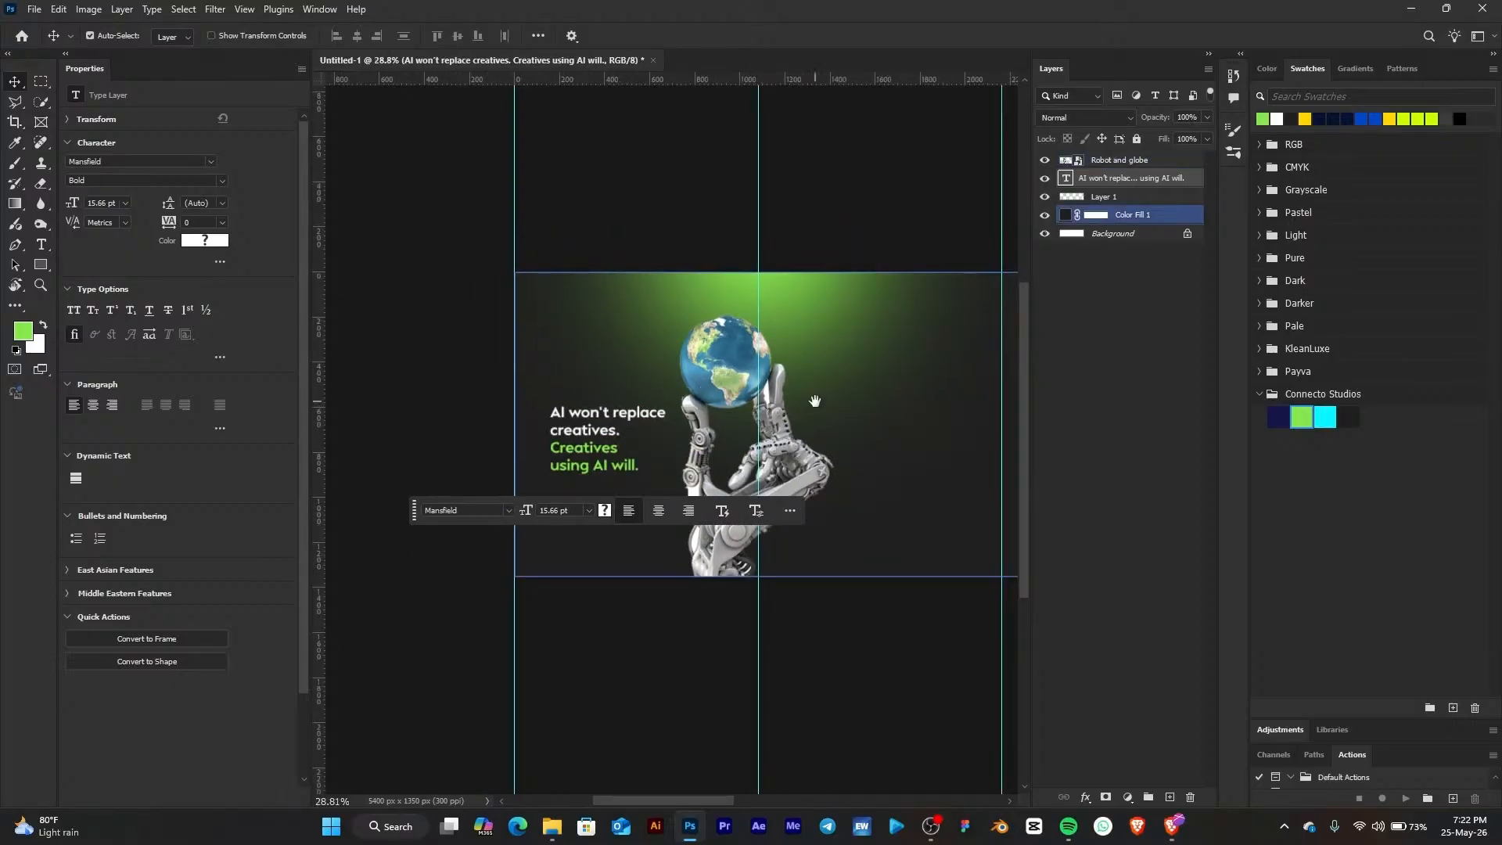
scroll(813, 400, "down", 1)
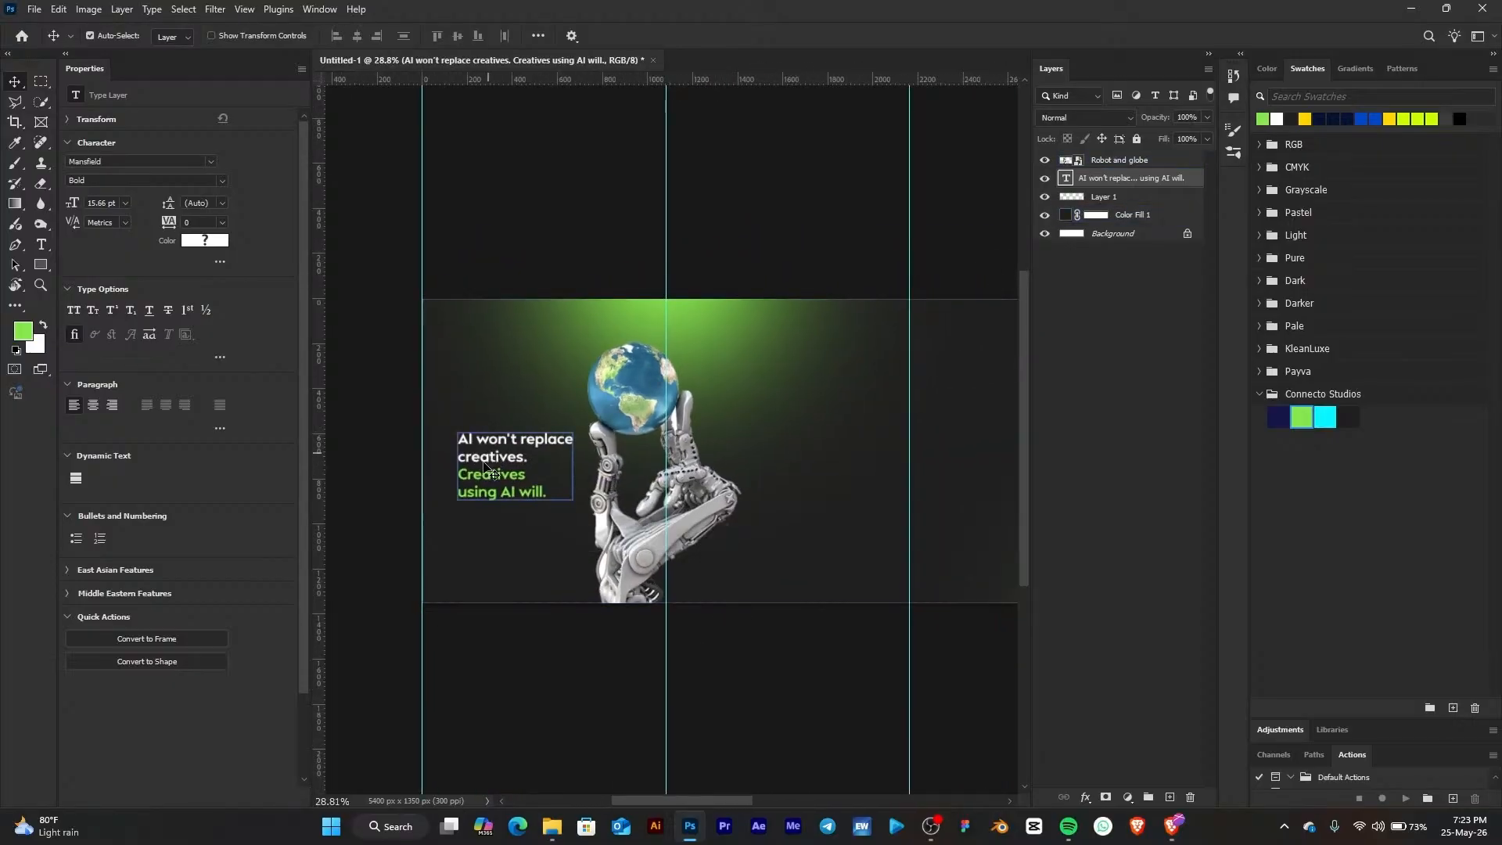
Duplicate the headline text block and move the copy onto the next page, right of the robot
left_click(872, 405)
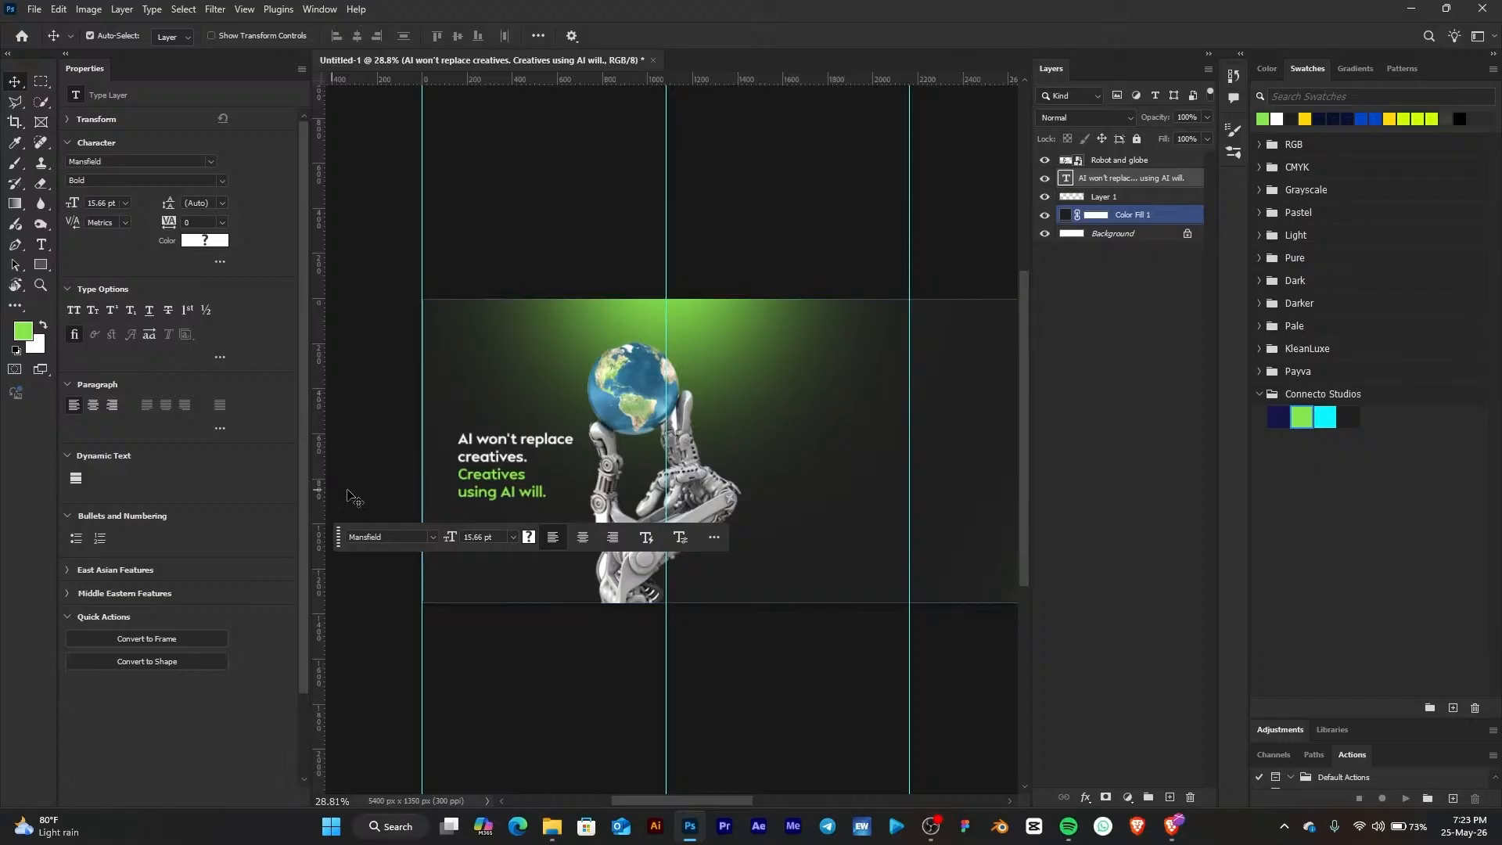
left_click(502, 470)
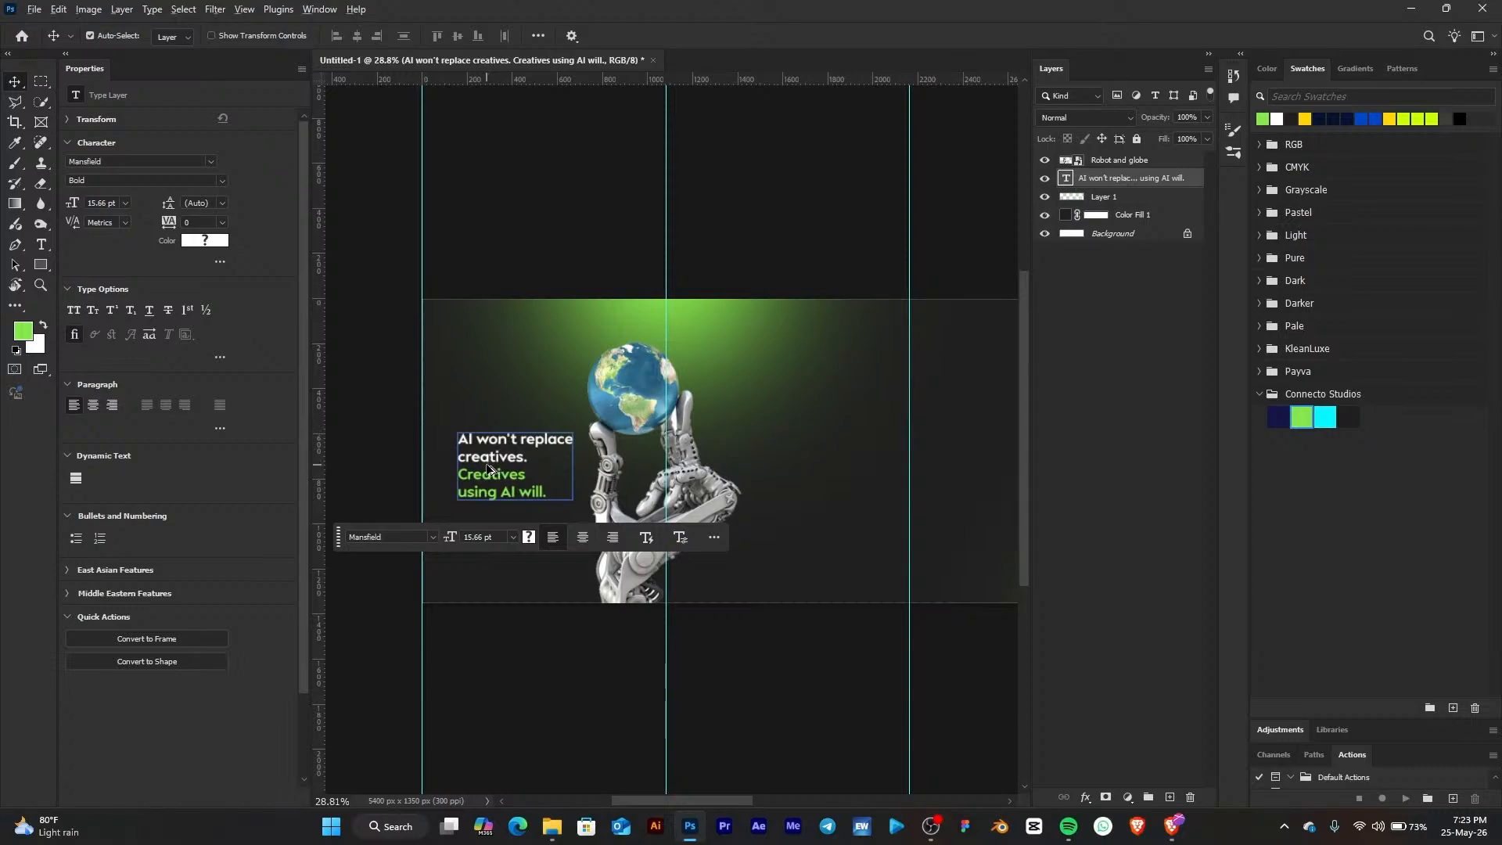
left_click_drag(499, 460, 513, 459)
left_click_drag(739, 461, 803, 421)
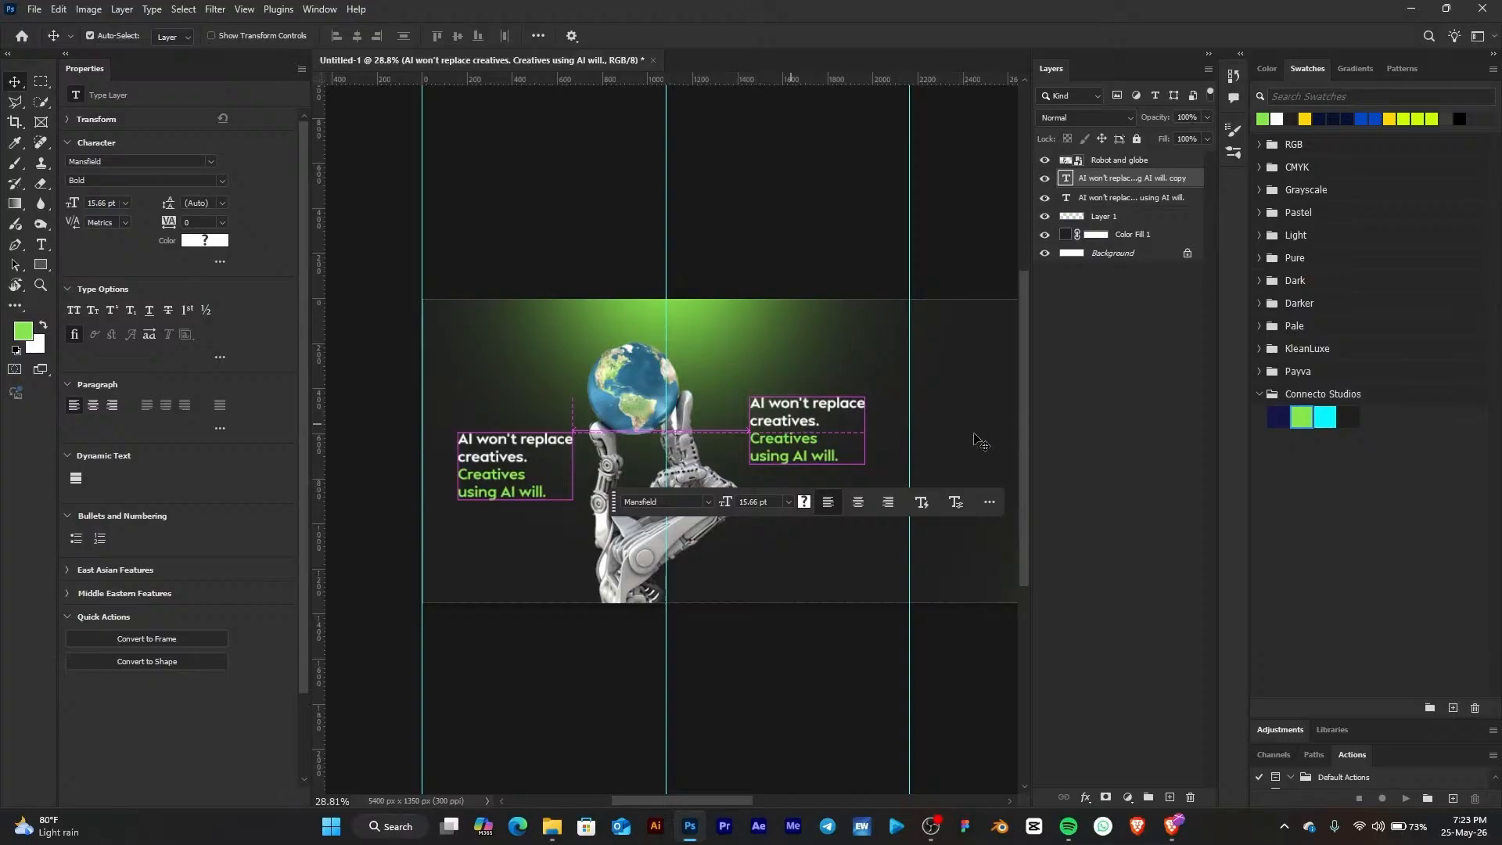
scroll(930, 426, "up", 3)
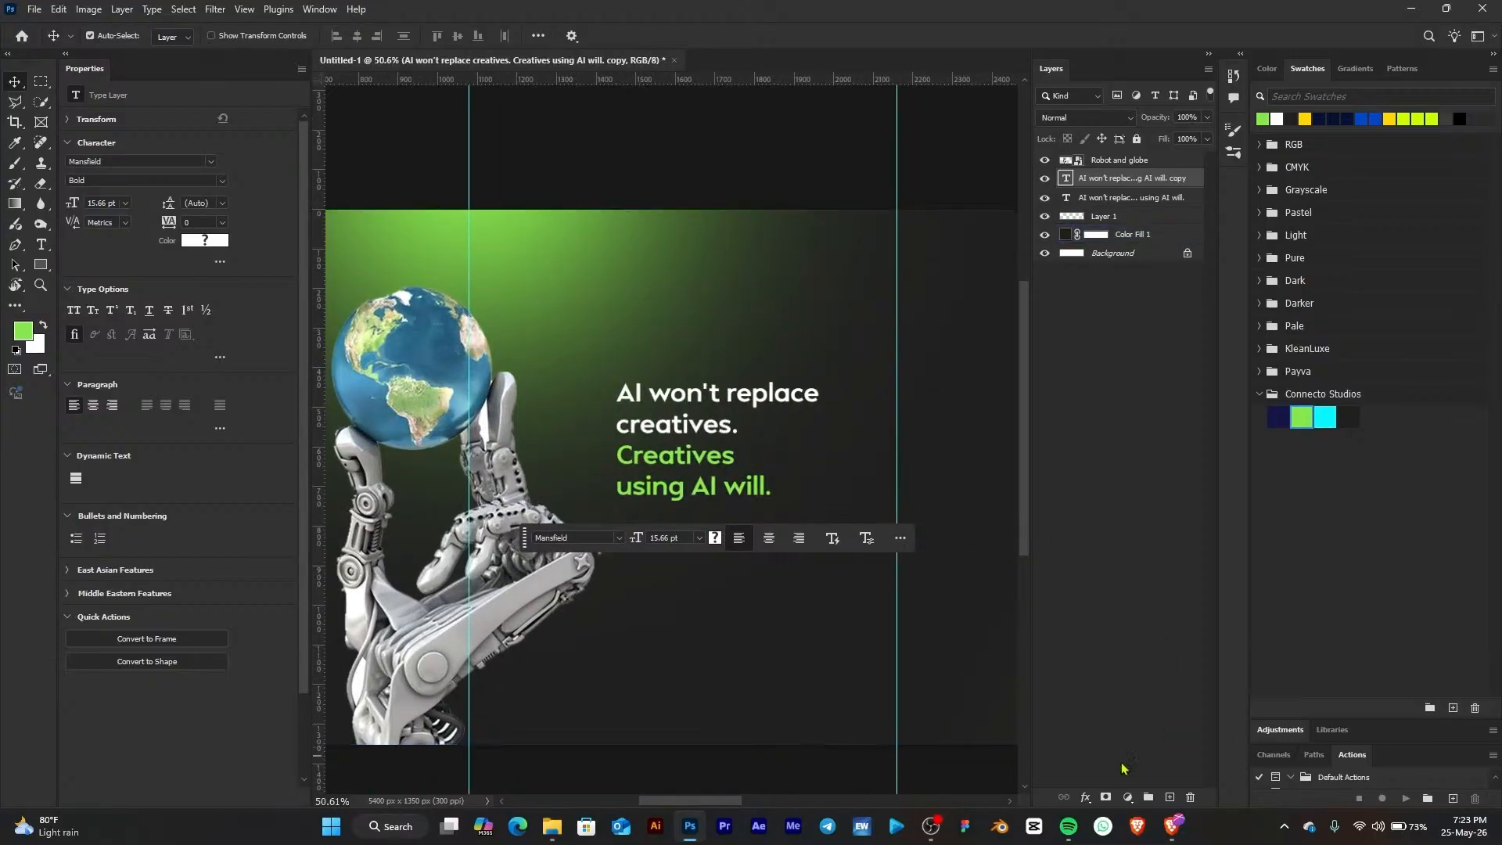
Copy the page 2 lines "The game changed. Speed now matters as much as skill." from the ChatGPT carousel copy in the browser
left_click(1173, 826)
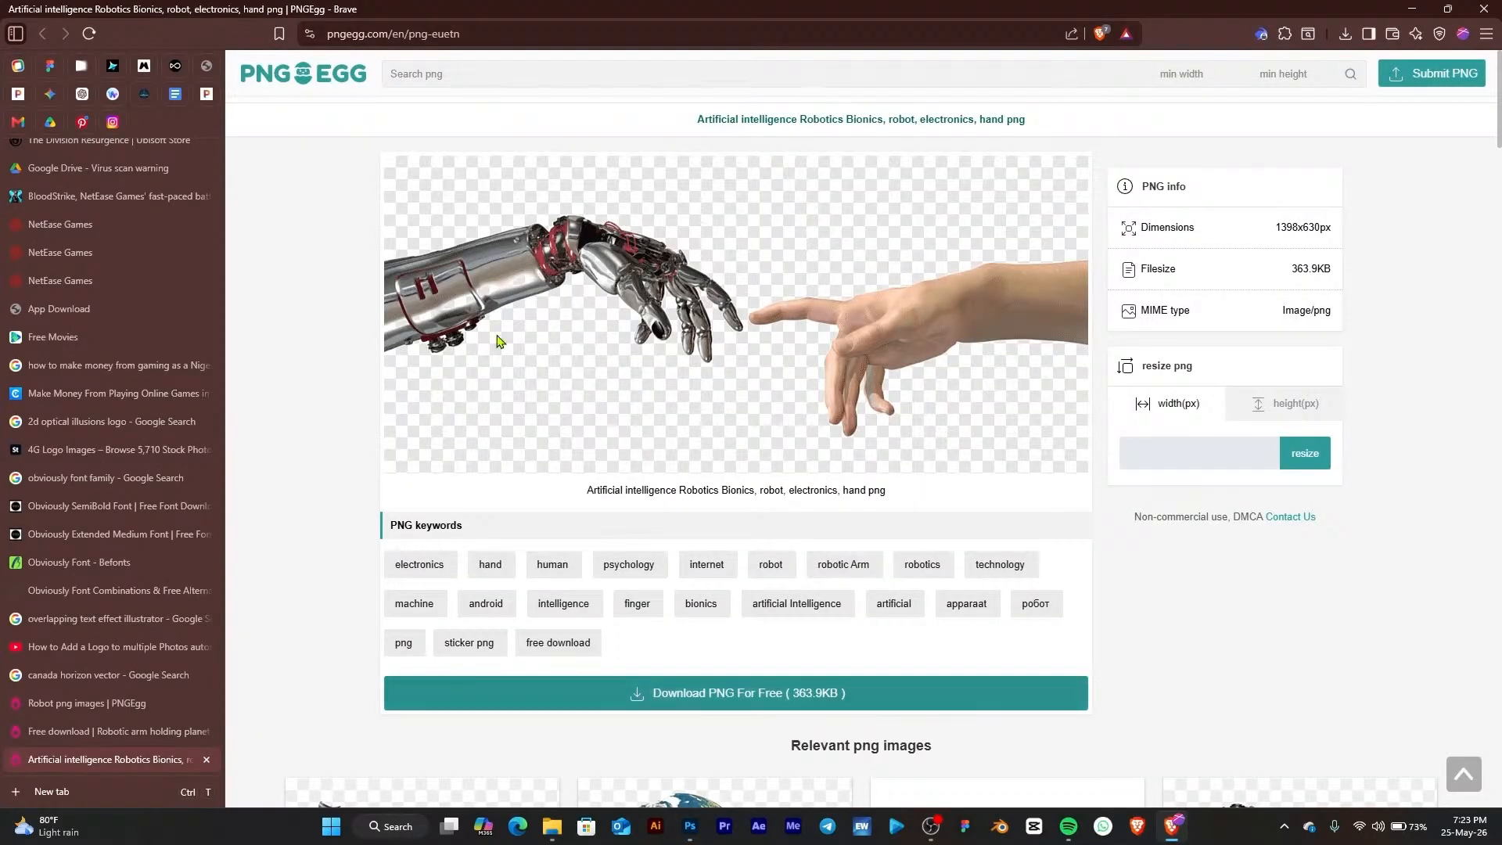
left_click(85, 94)
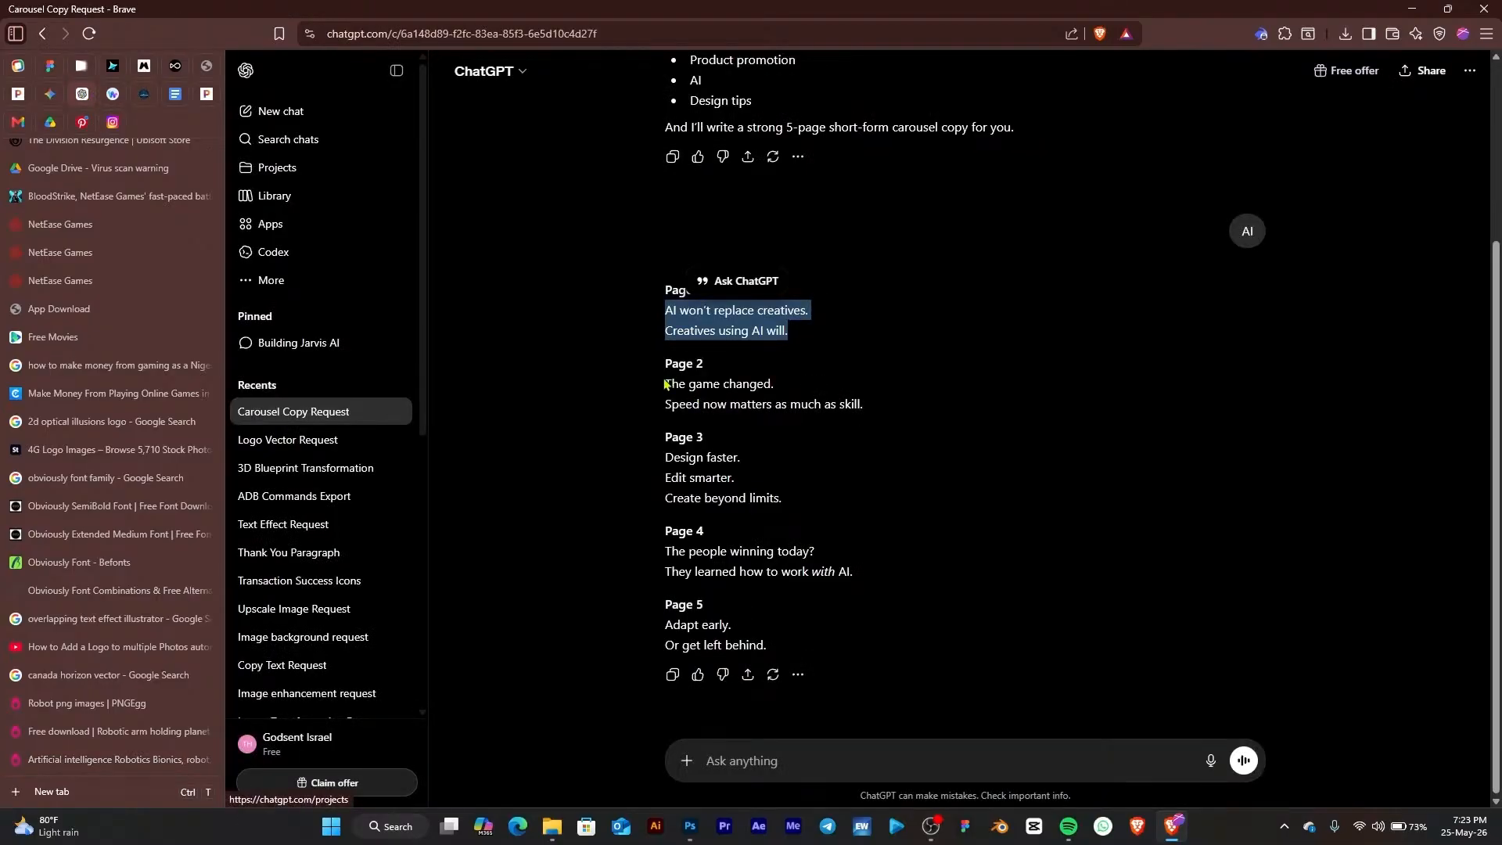
left_click_drag(664, 384, 909, 401)
key("ctrl+c")
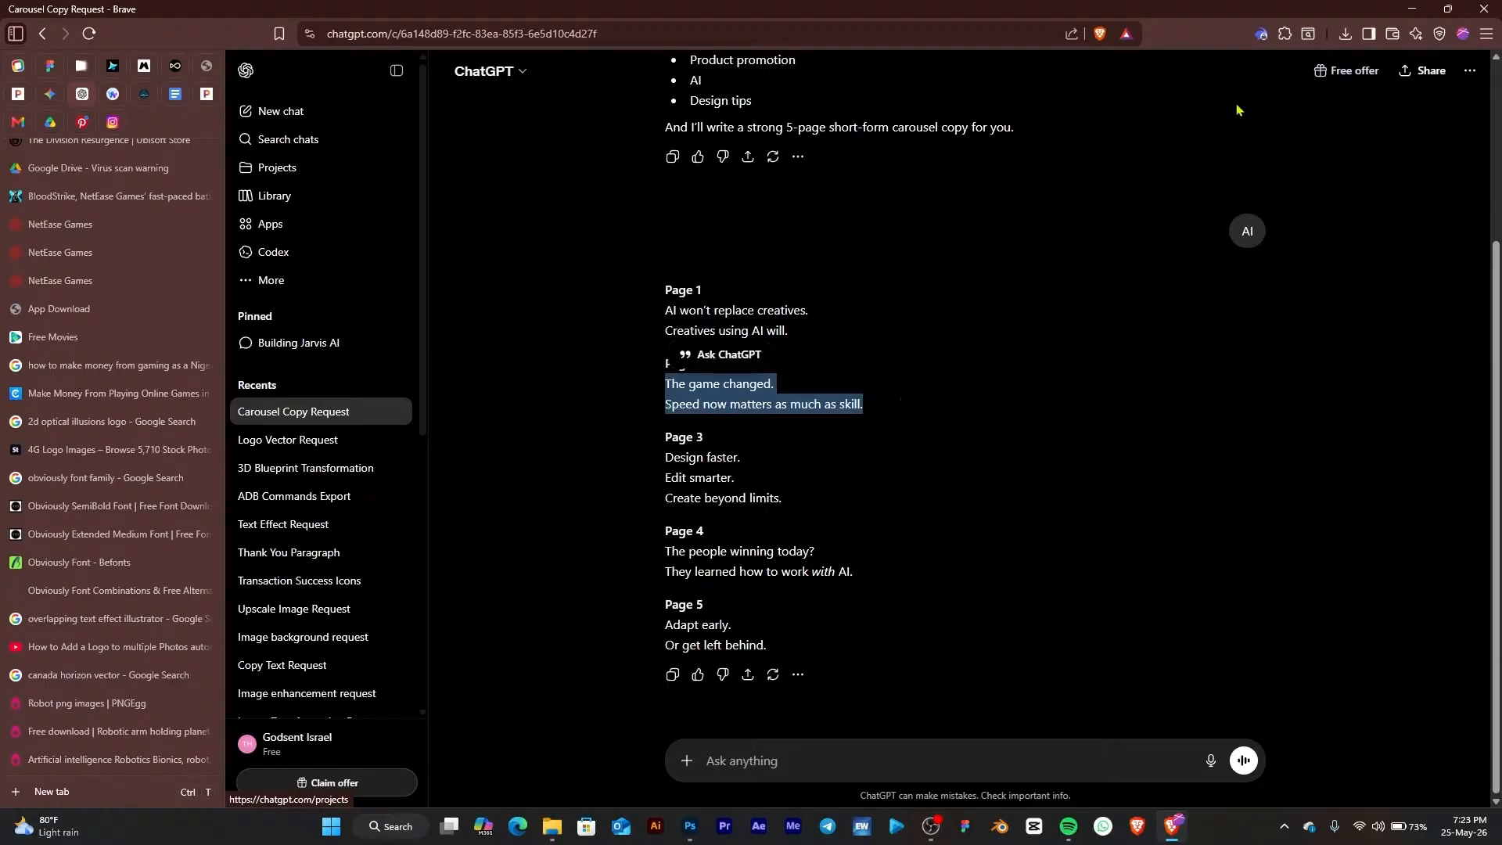
left_click(1412, 9)
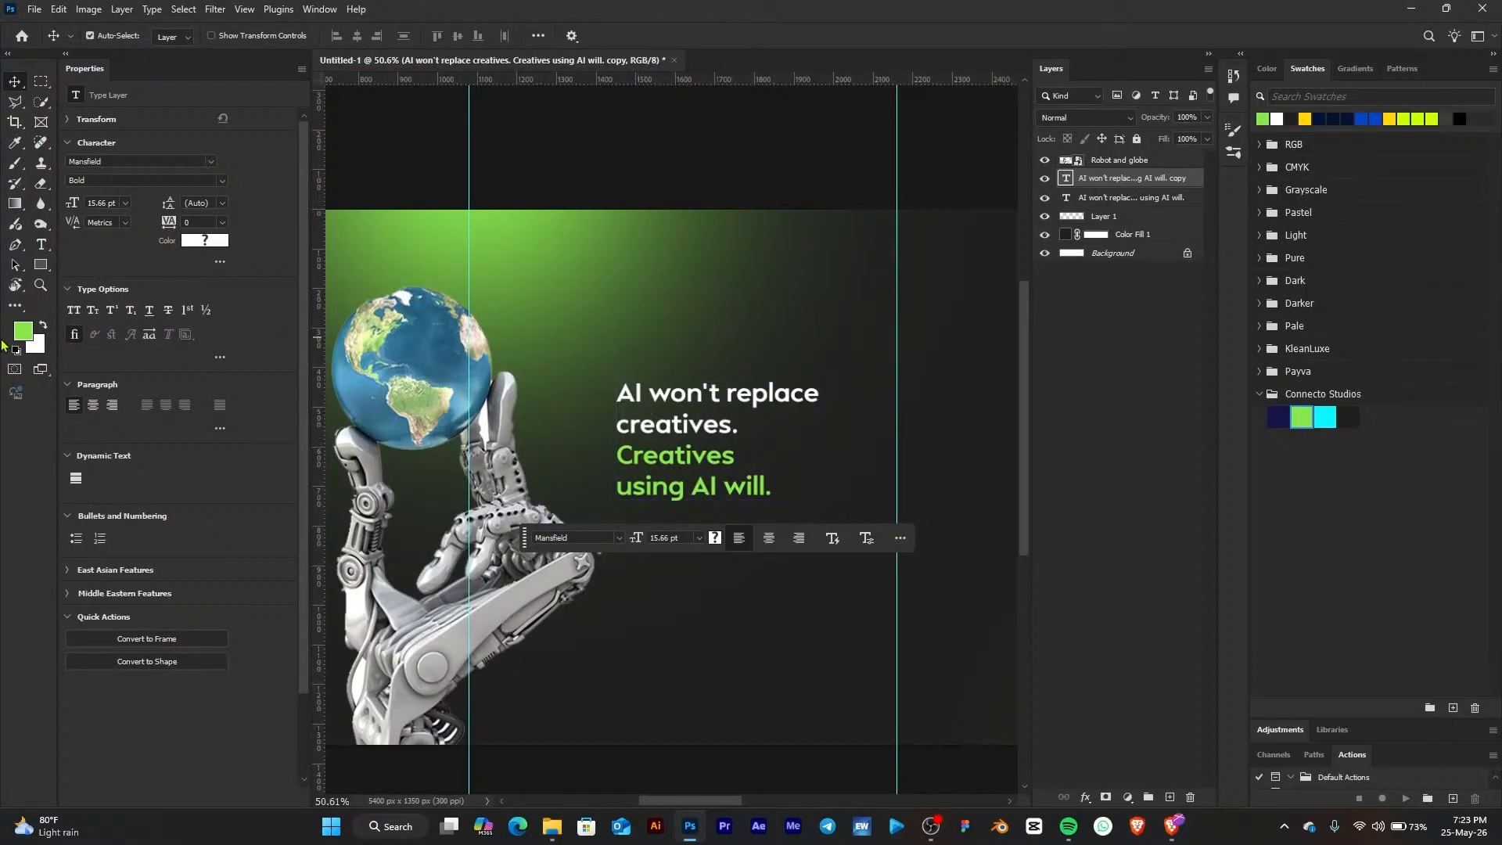
Paste the page 2 copy over the duplicated headline text and delete the second sentence, leaving "The game changed."
key("t")
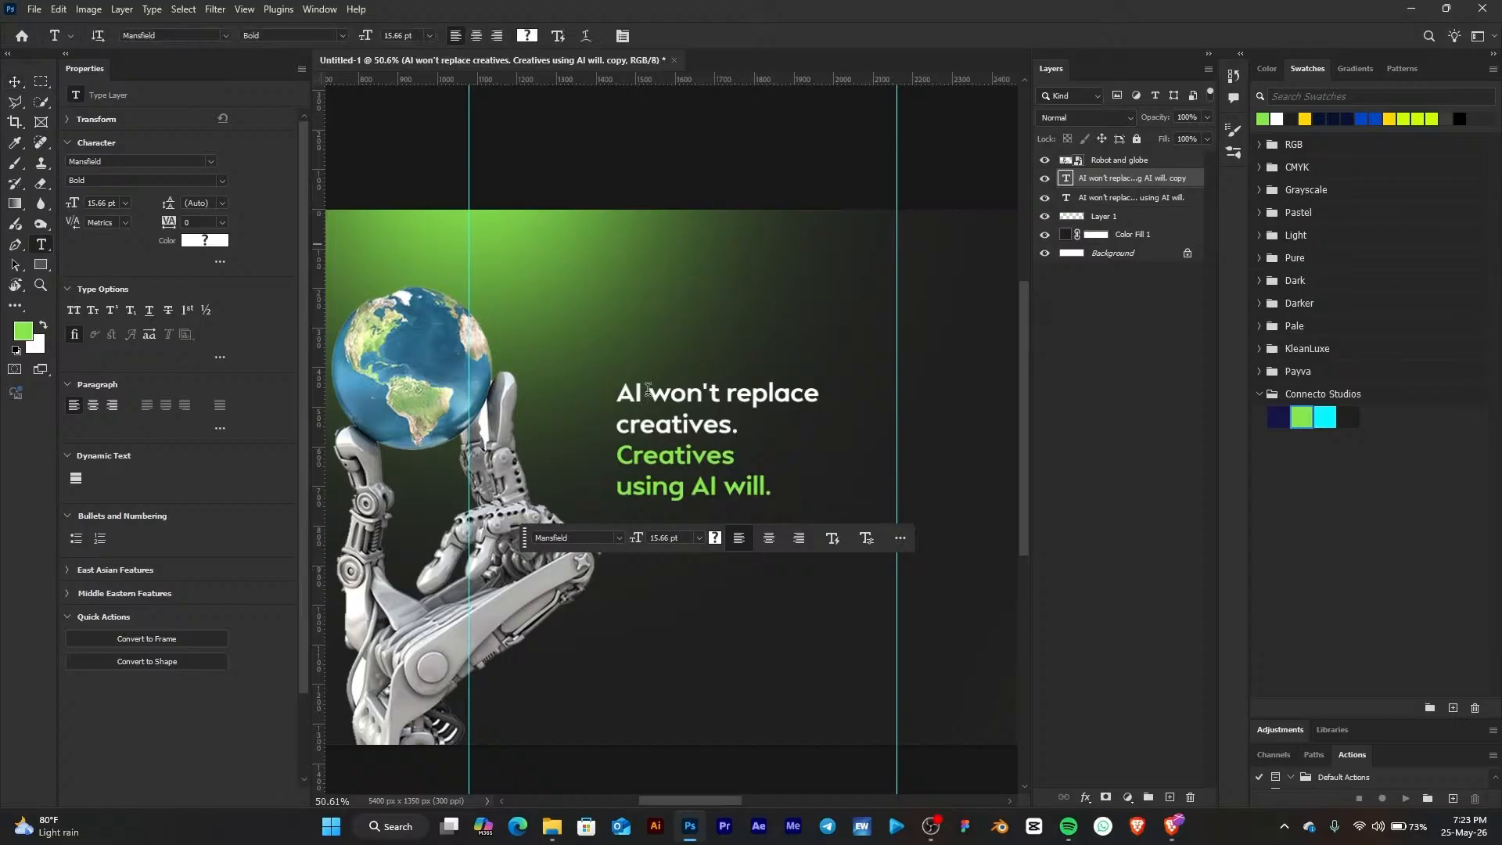
left_click(643, 391)
key("ctrl+a")
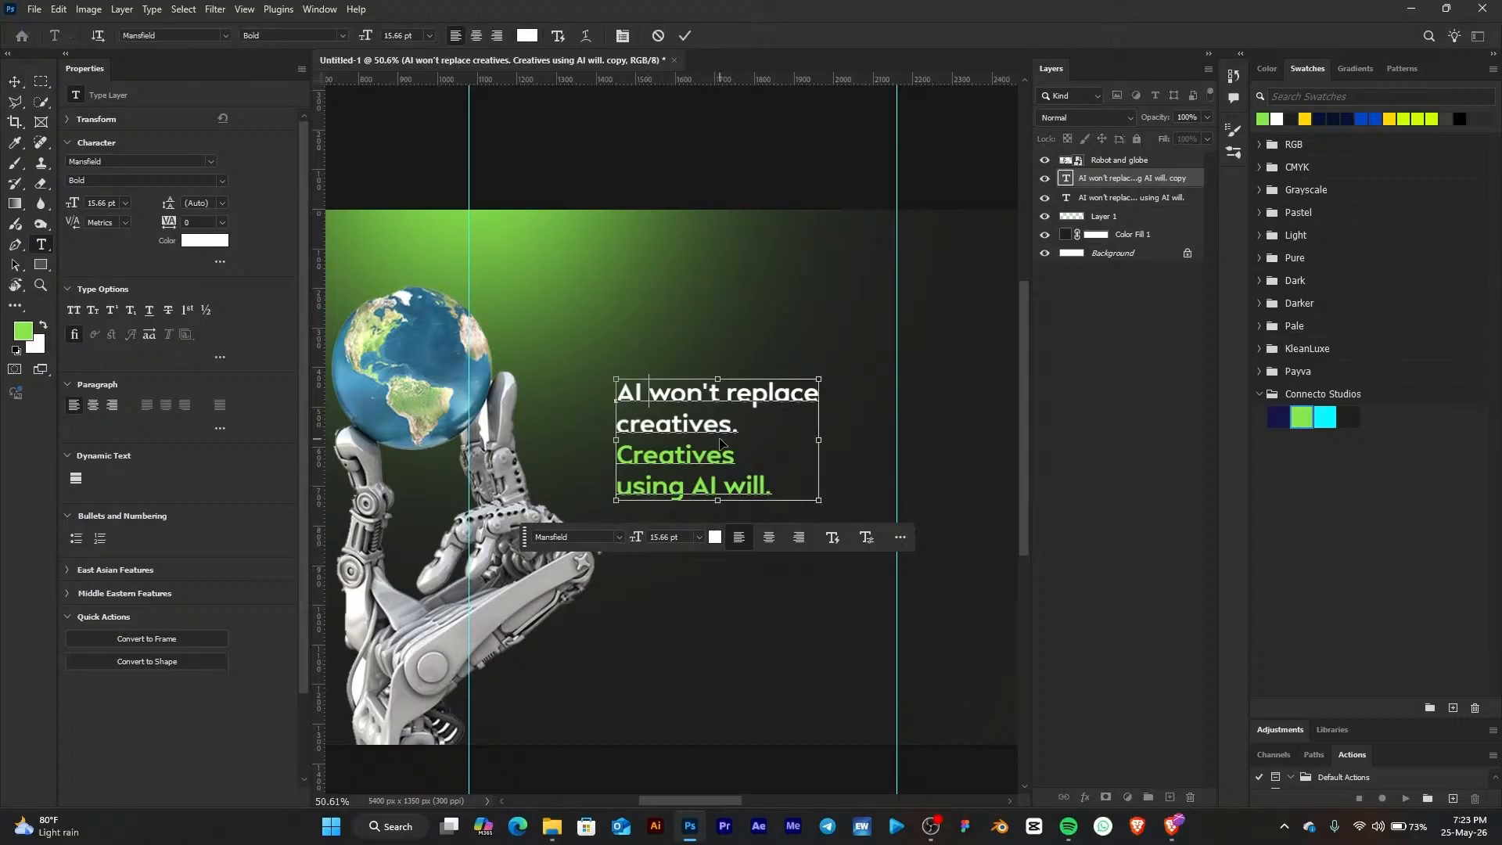
key("ctrl+v")
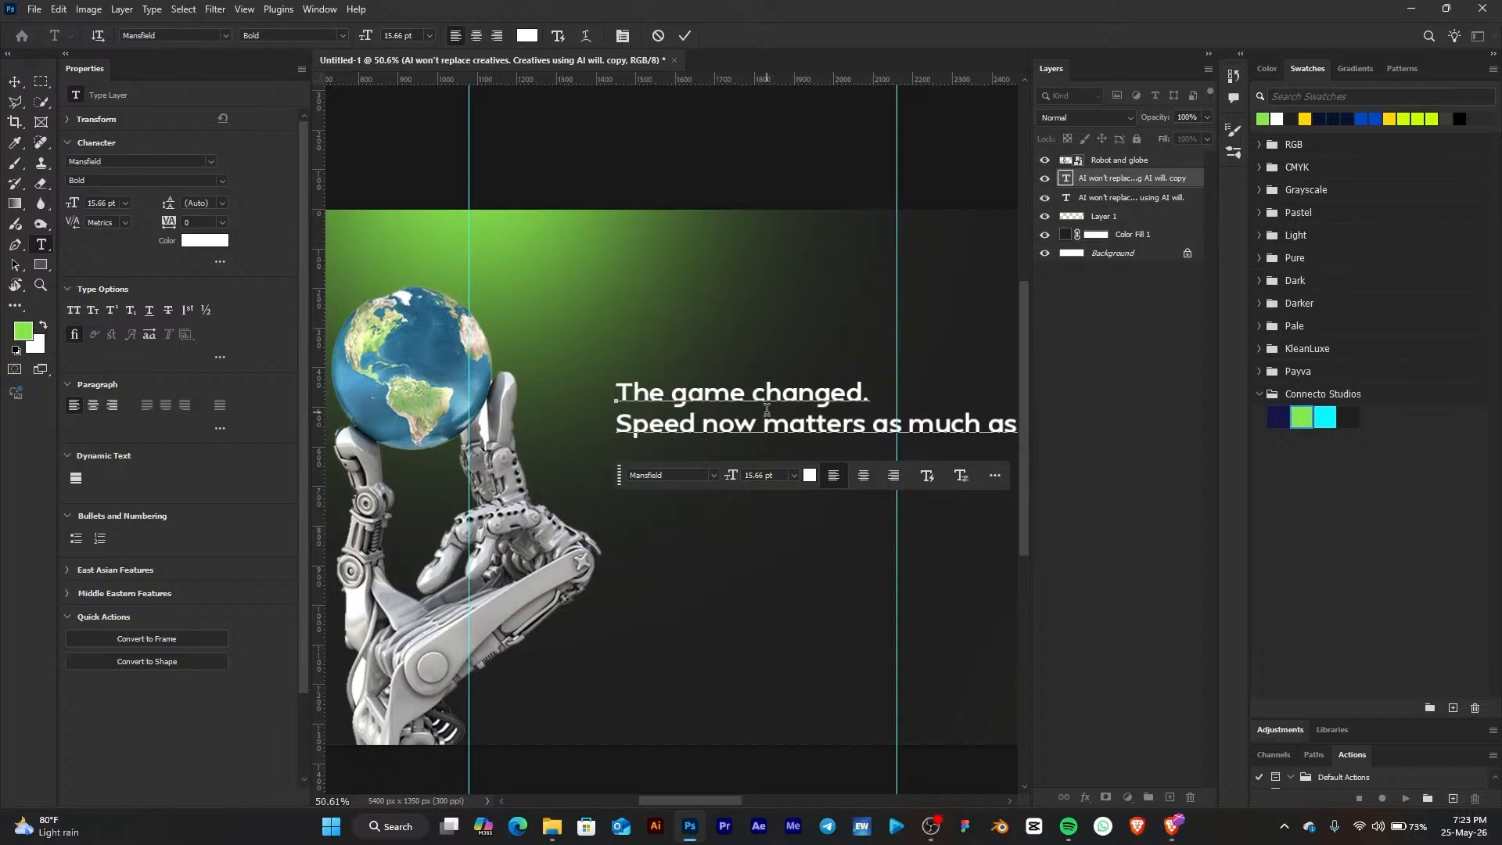
scroll(597, 276, "down", 2)
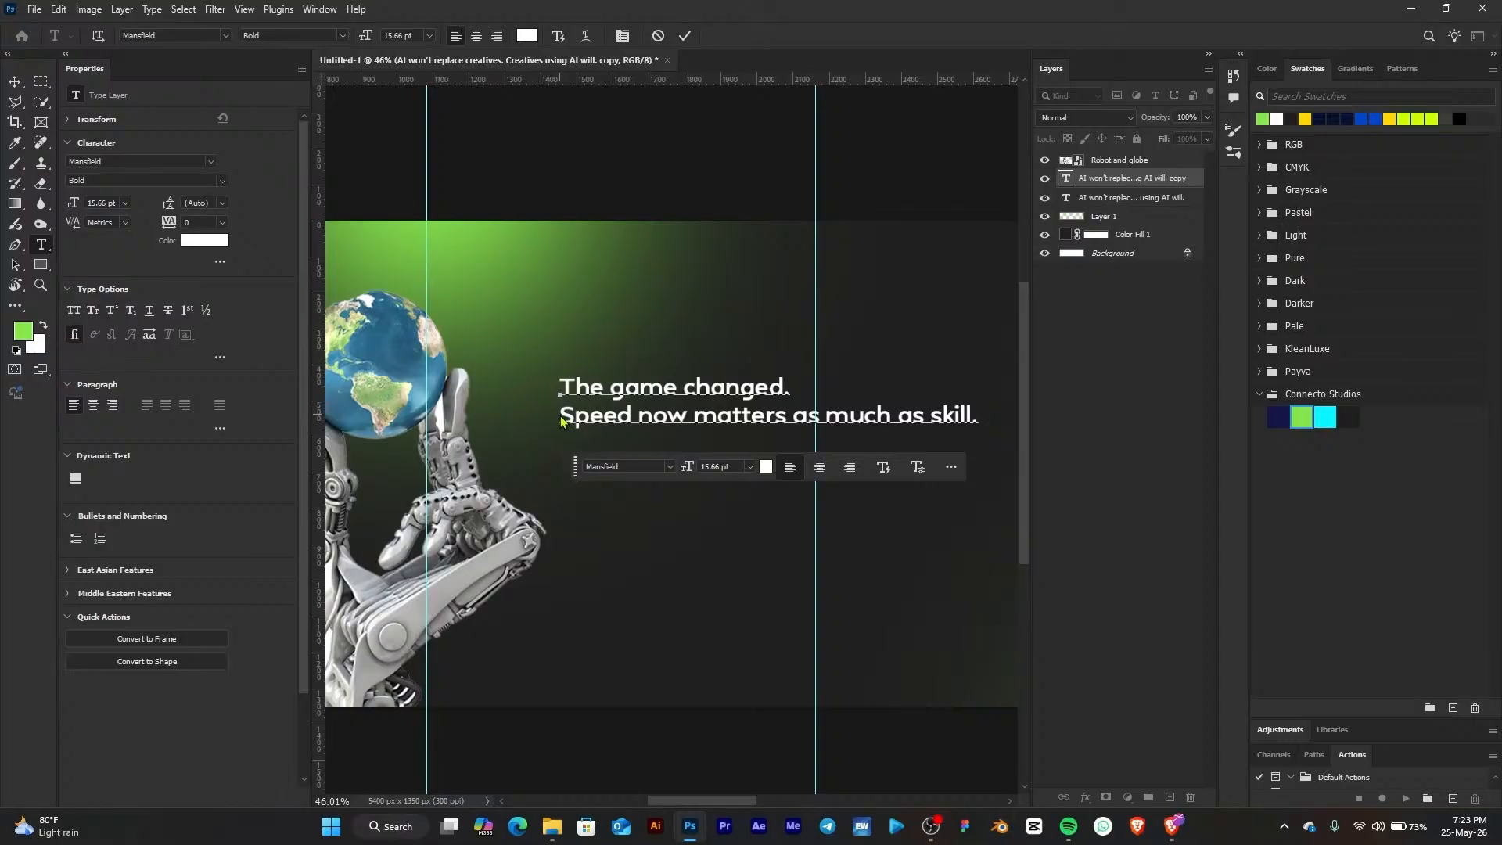
left_click_drag(560, 414, 1015, 424)
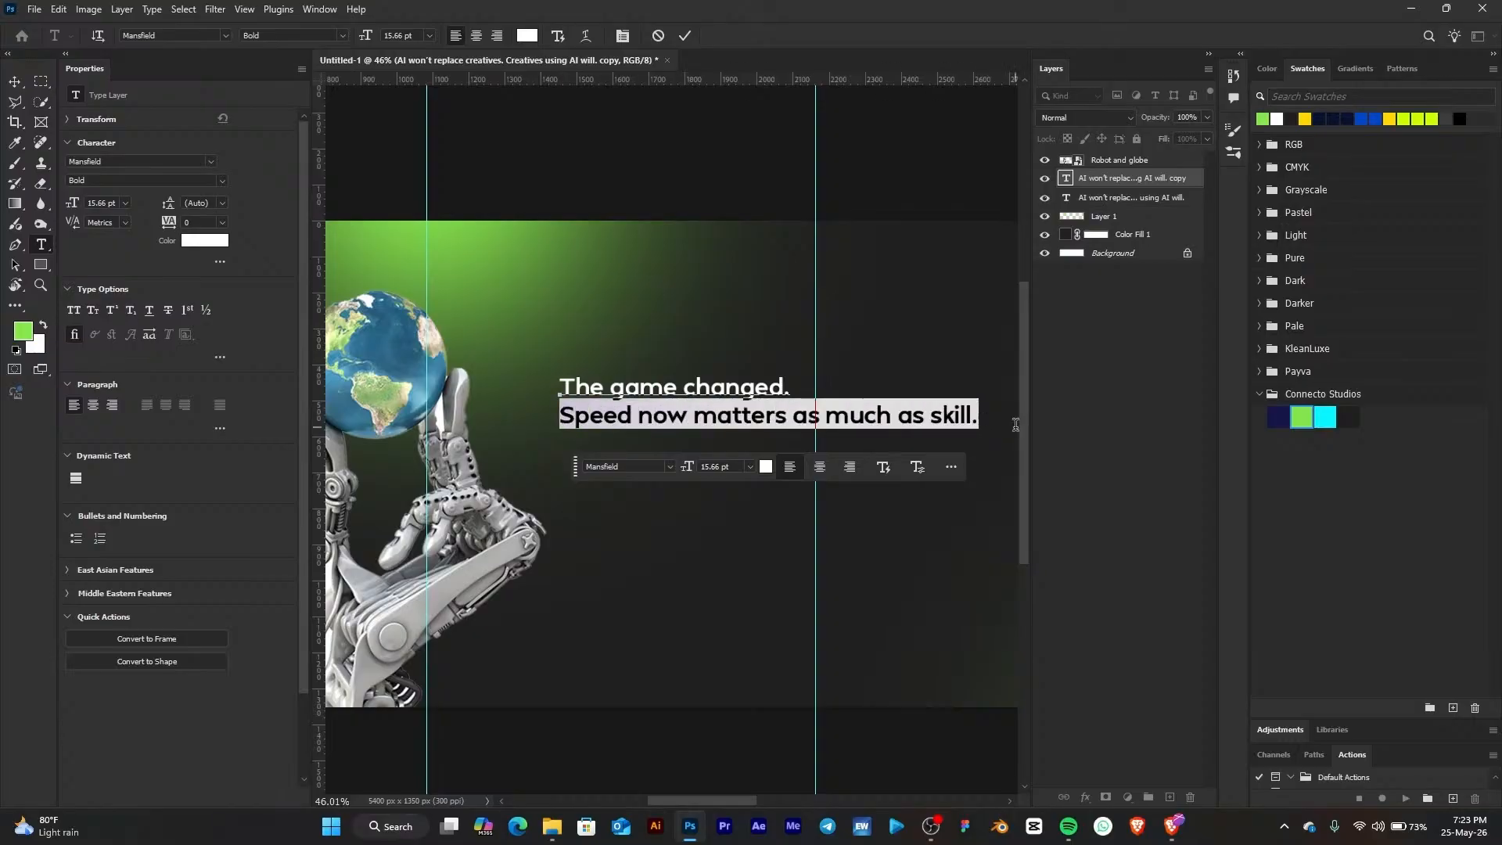
key("BackSpace")
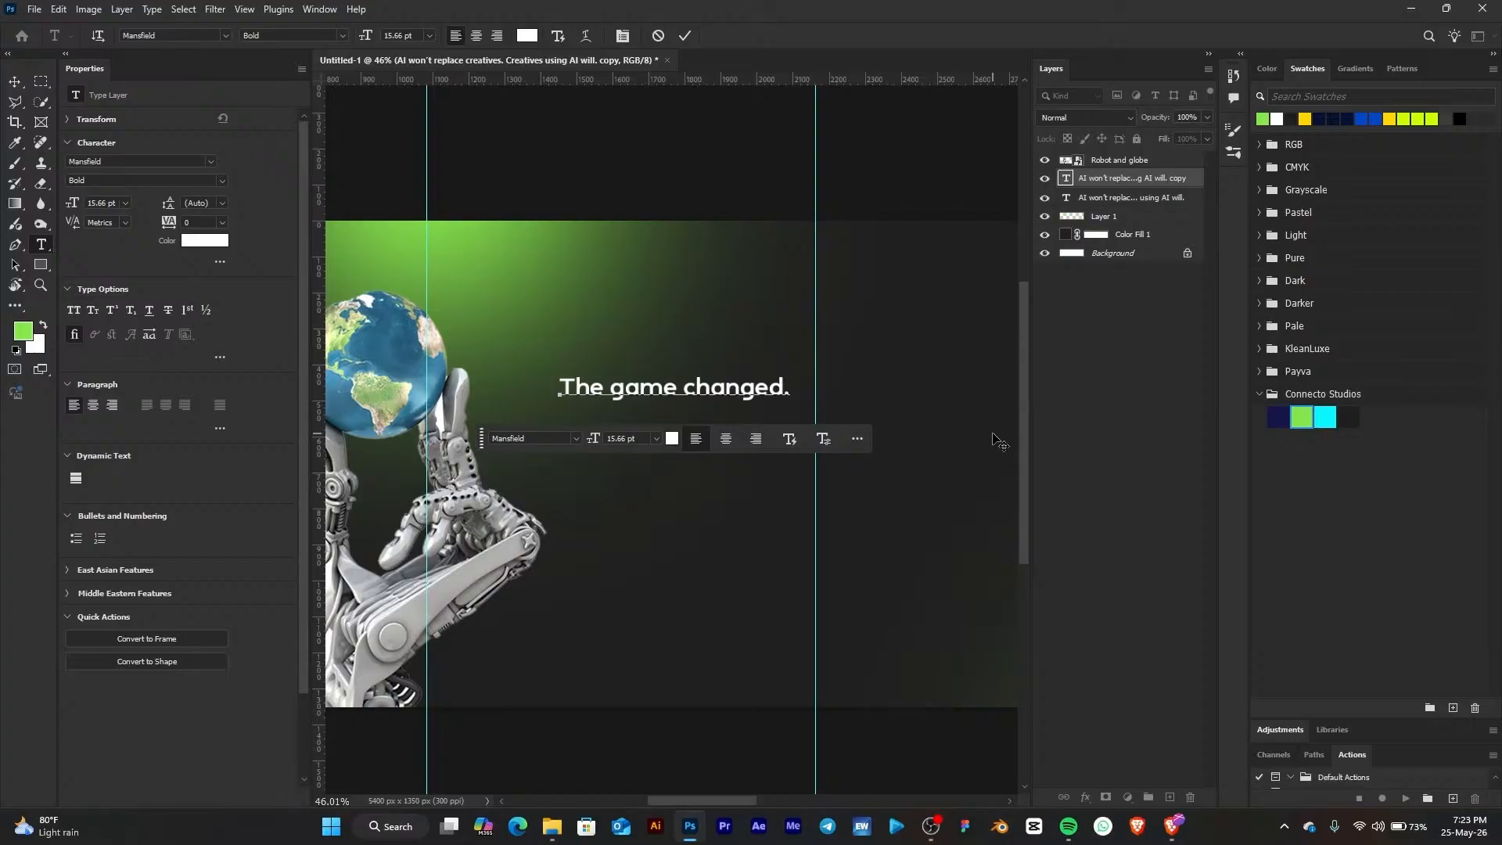
Edit the heading to "The Game Changed." with "Changed." on its own line
left_click(703, 386)
left_click_drag(694, 386, 689, 385)
key("Right")
key("BackSpace")
type("C")
left_click_drag(625, 387, 616, 388)
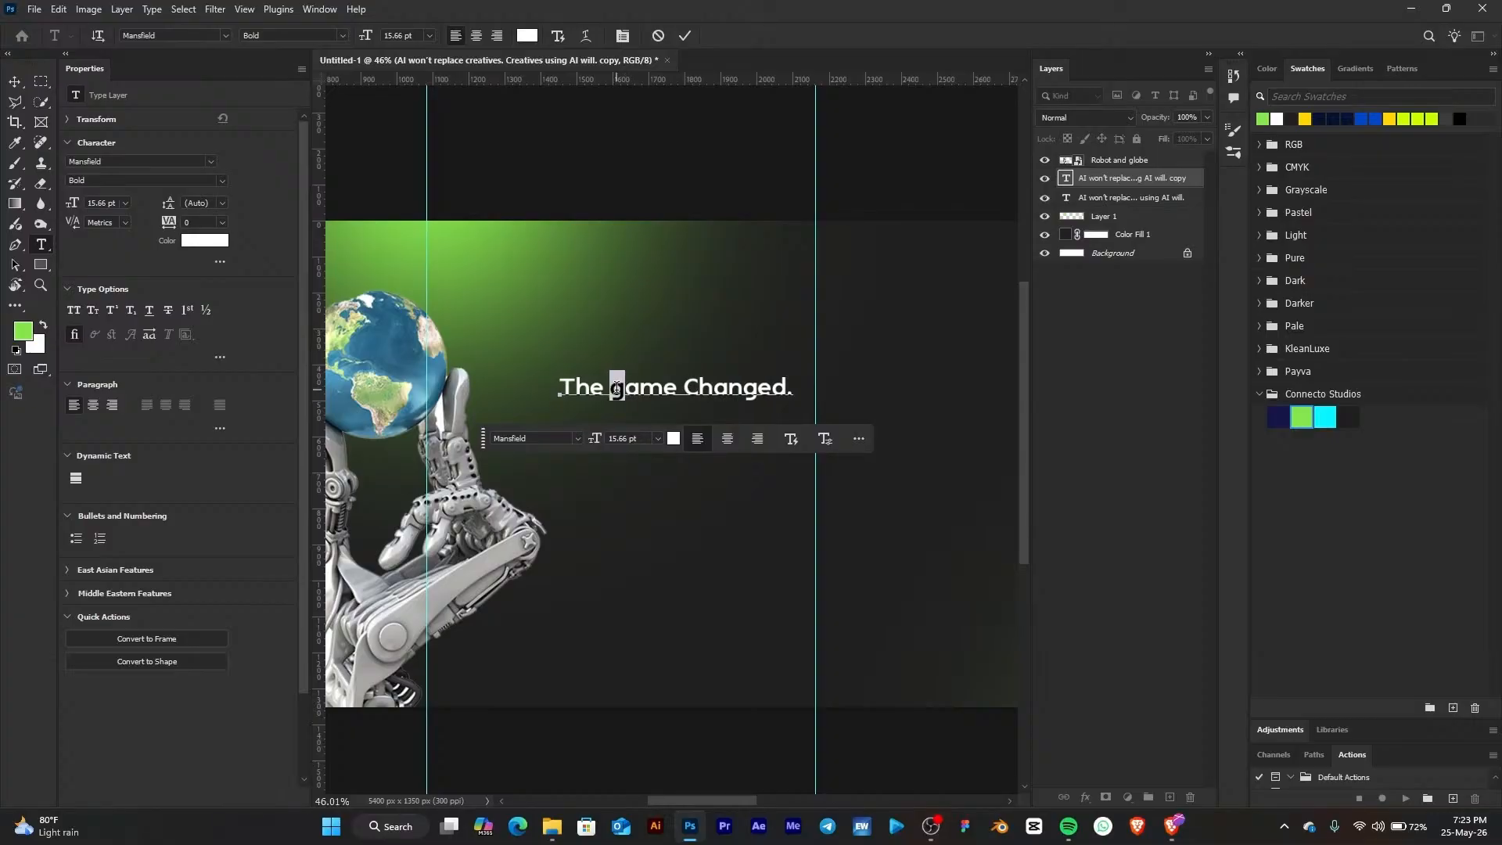
type("G")
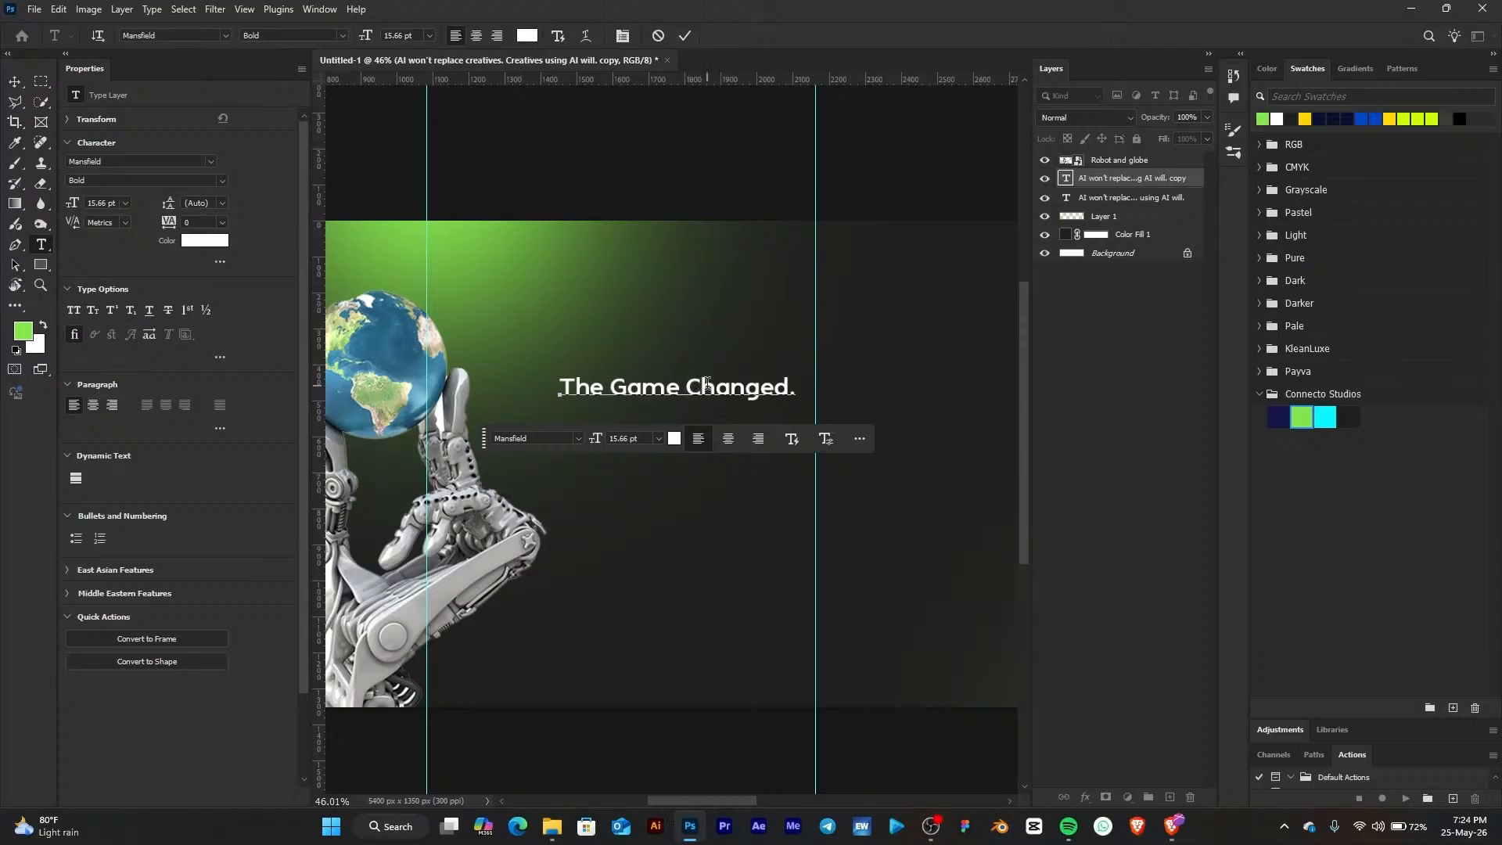
key("BackSpace")
key("Return")
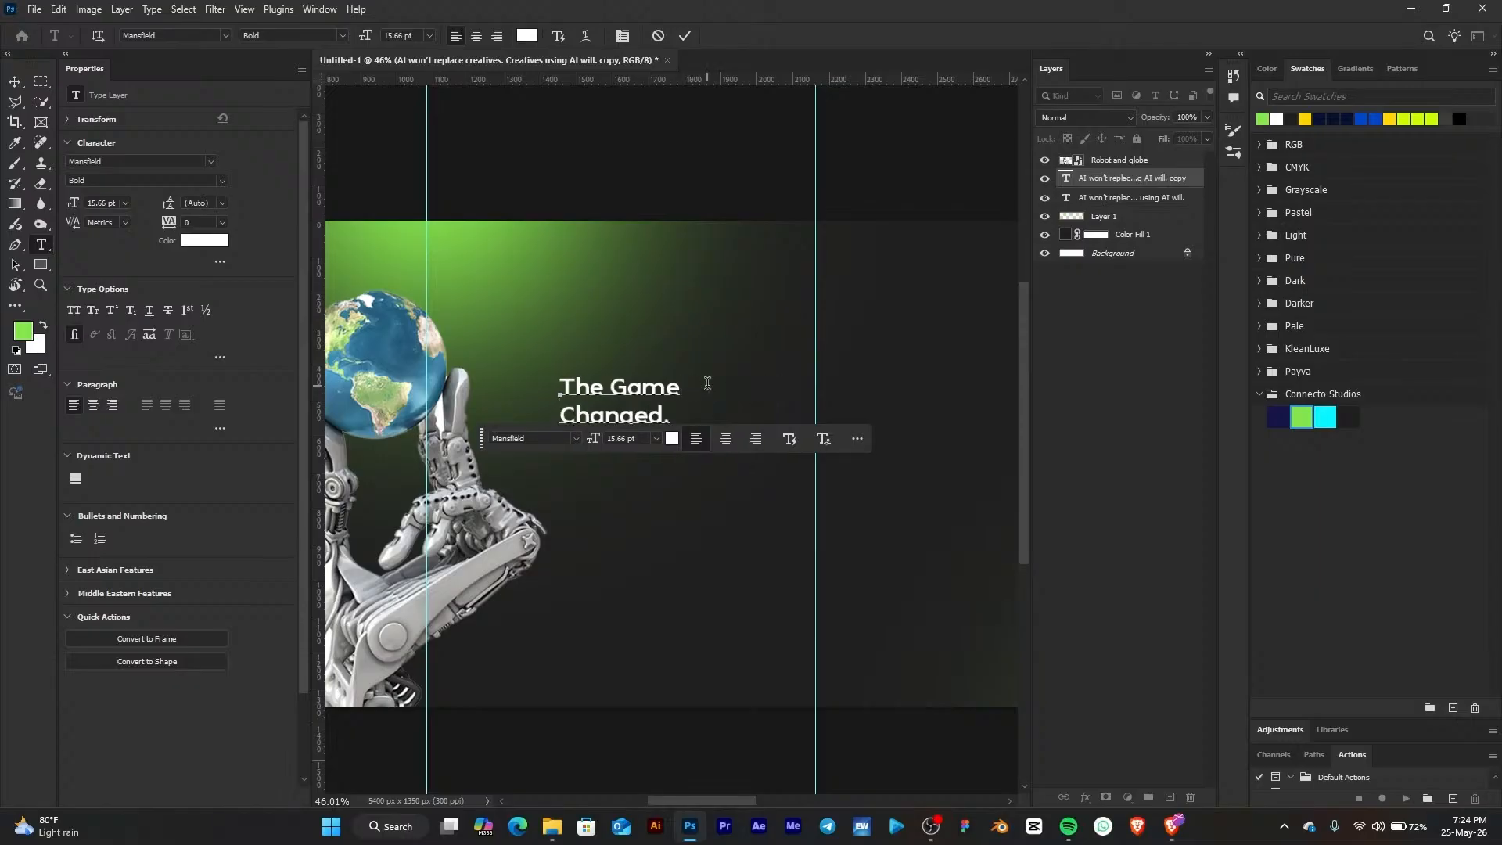
left_click(709, 392)
left_click(16, 82)
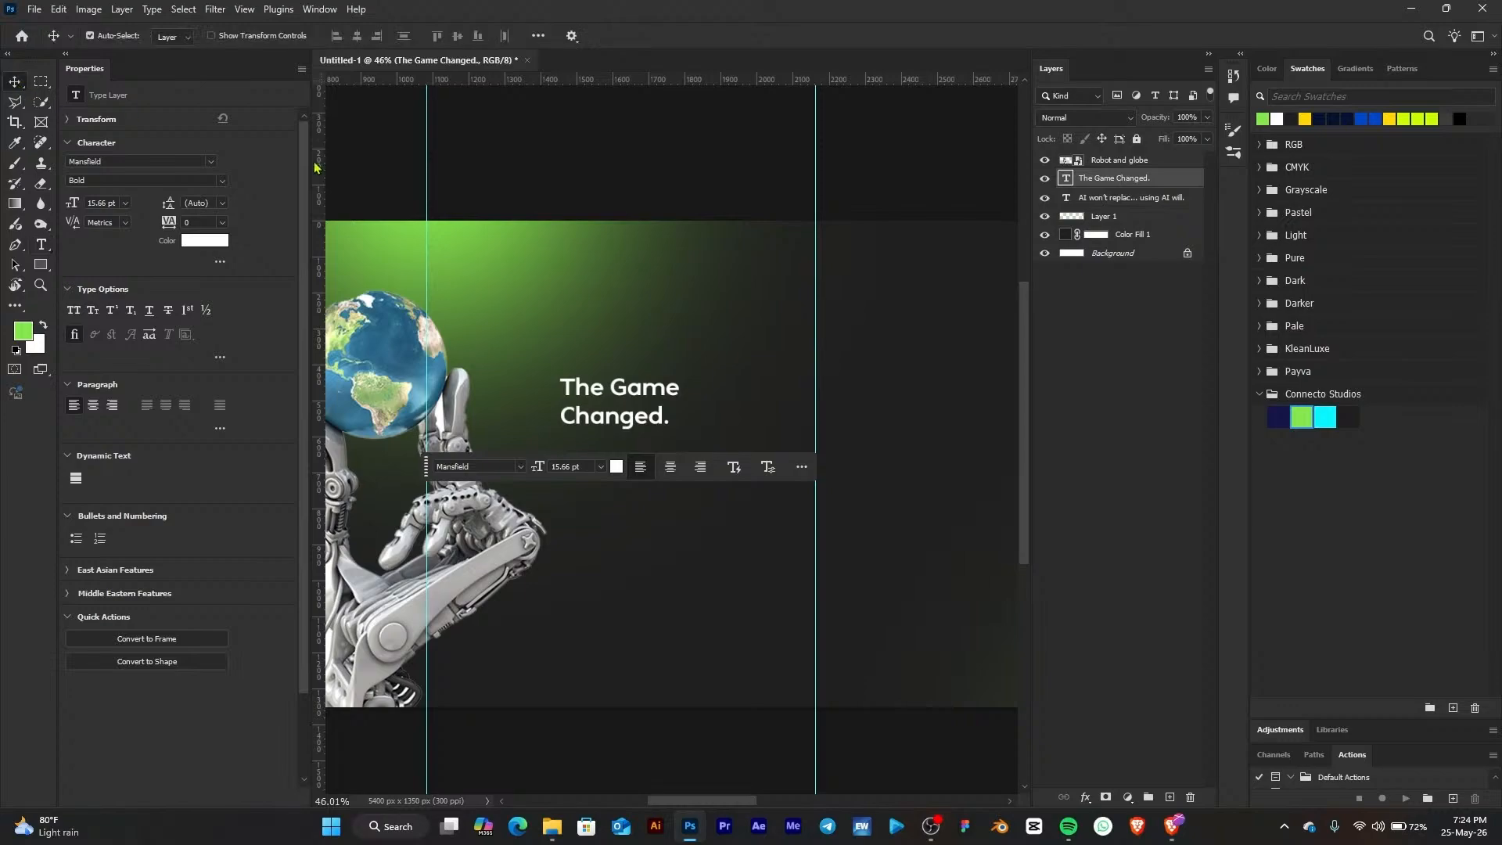
Duplicate the "The Game Changed." text below, then scale the original up to about 28 pt and move it slightly up
left_click_drag(614, 385, 628, 459)
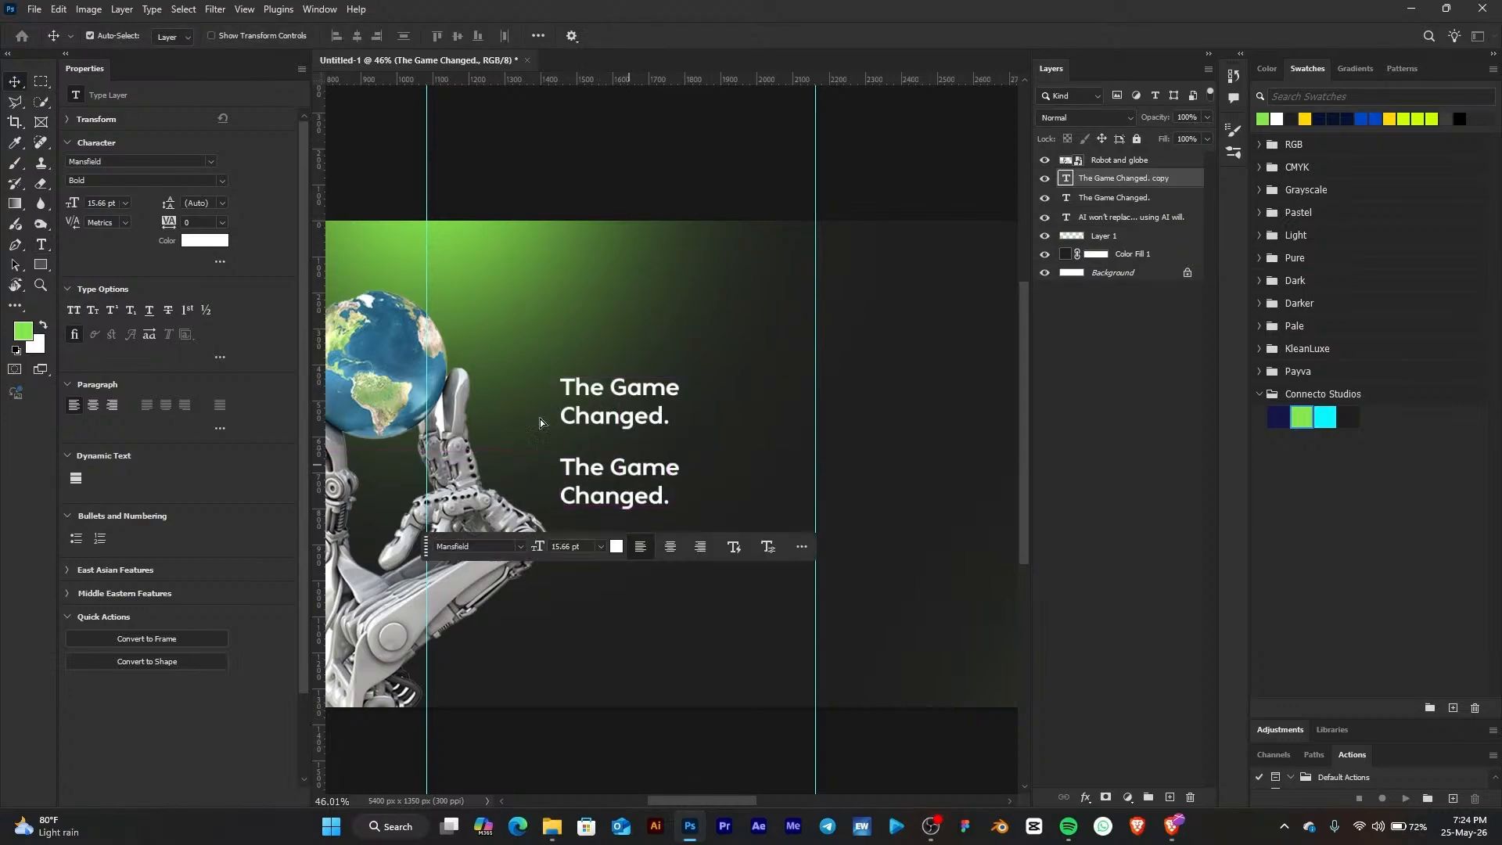
left_click(628, 425)
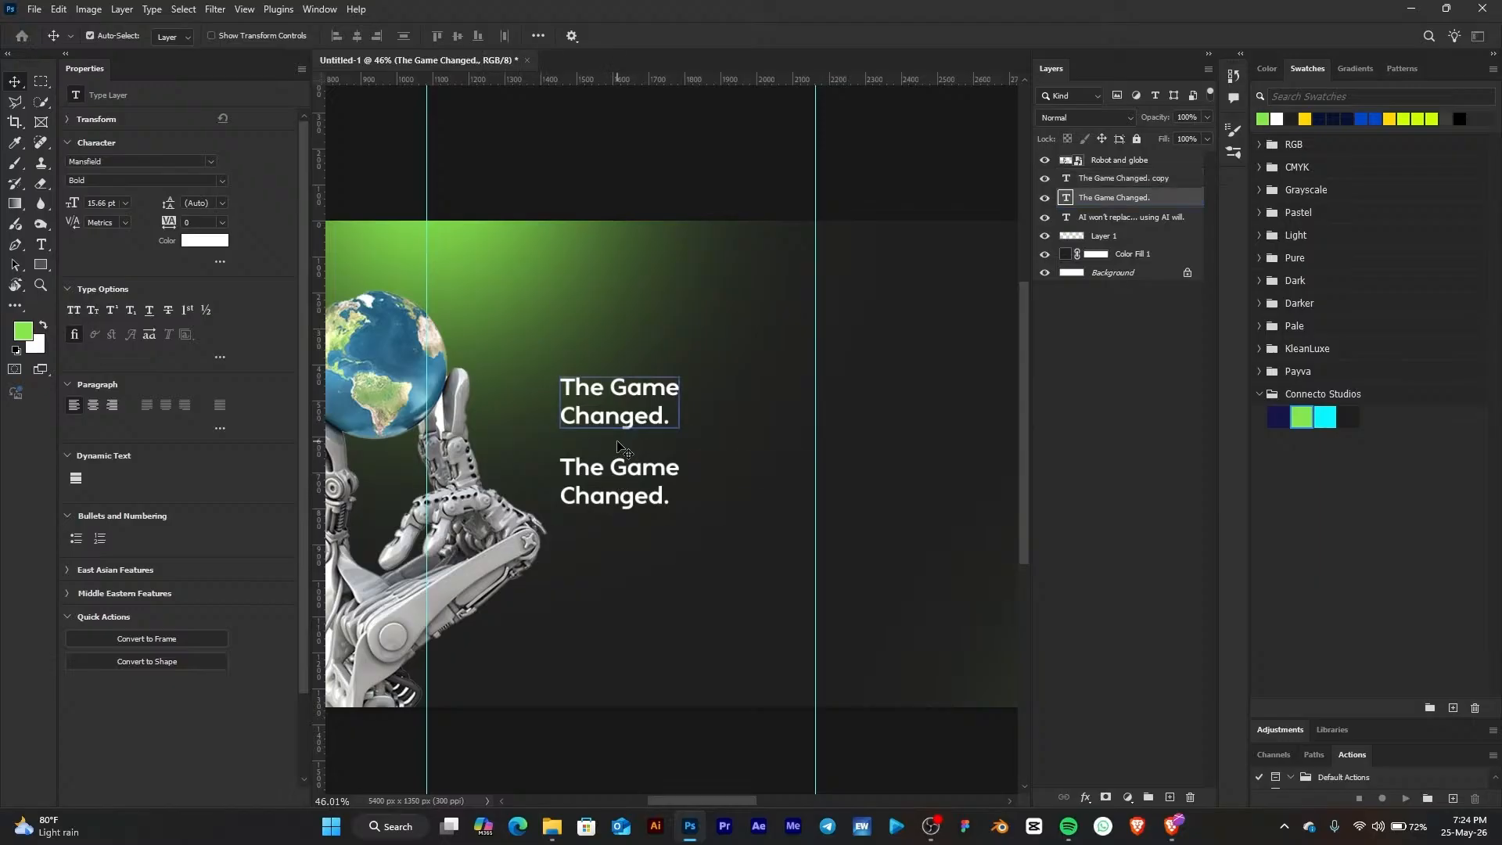
key("ctrl+t")
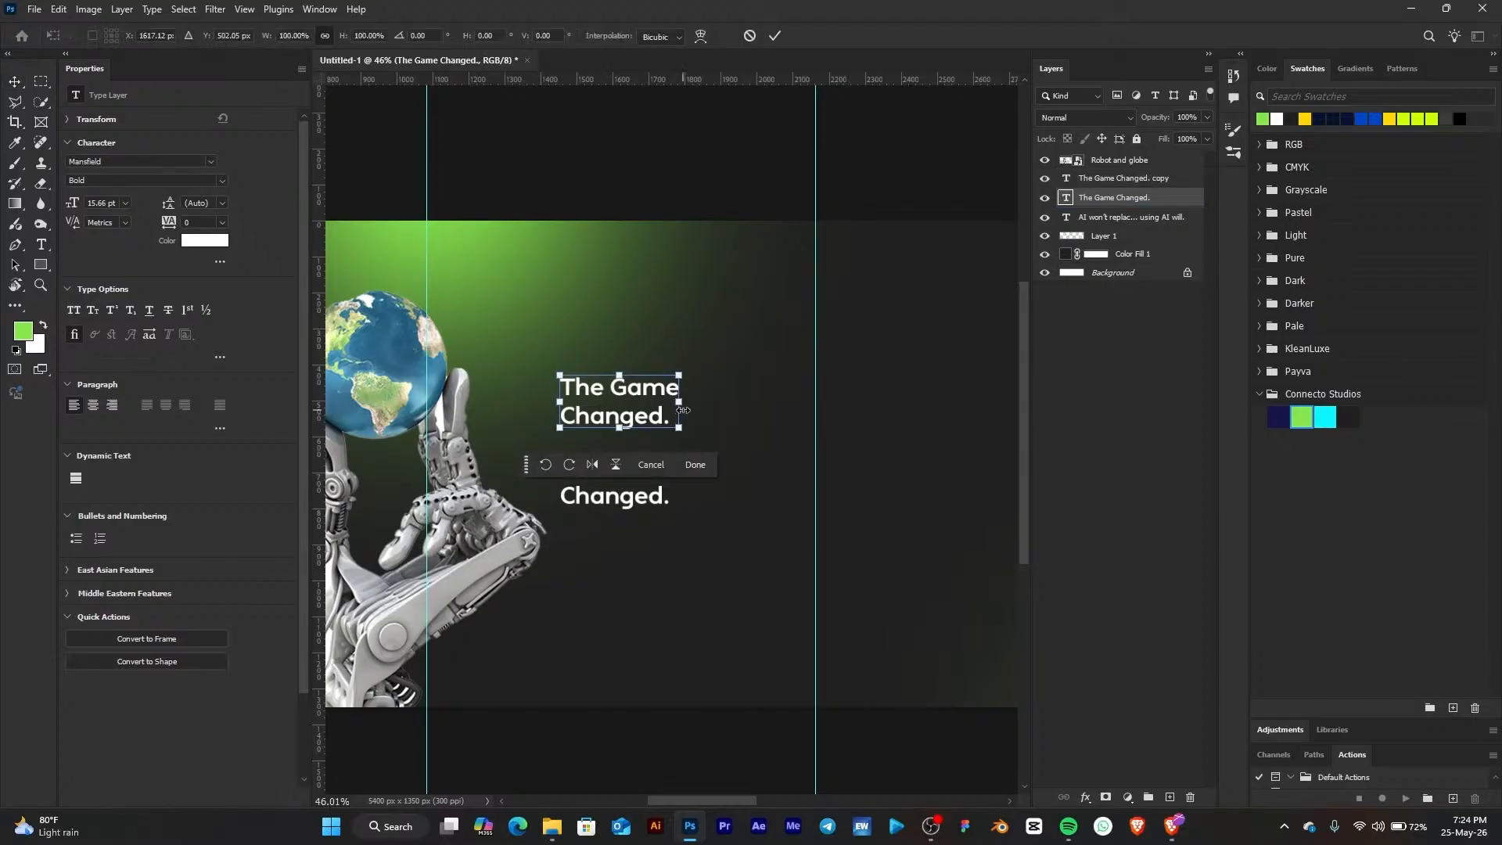
left_click_drag(683, 410, 777, 405)
mouse_move(649, 379)
left_mouse_down()
mouse_move(626, 360)
mouse_move(660, 363)
left_mouse_up()
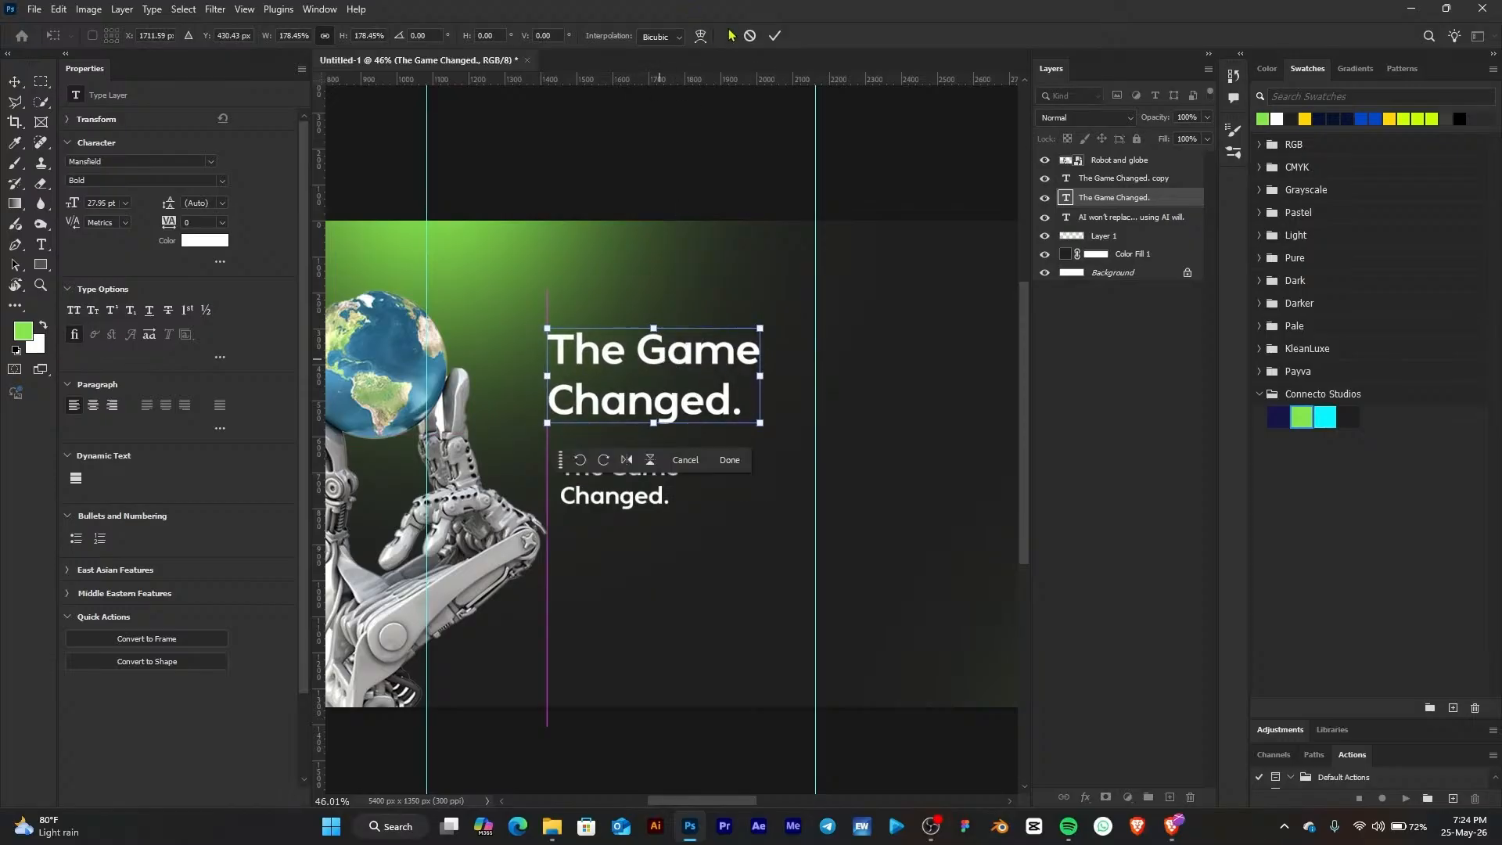
left_click(774, 36)
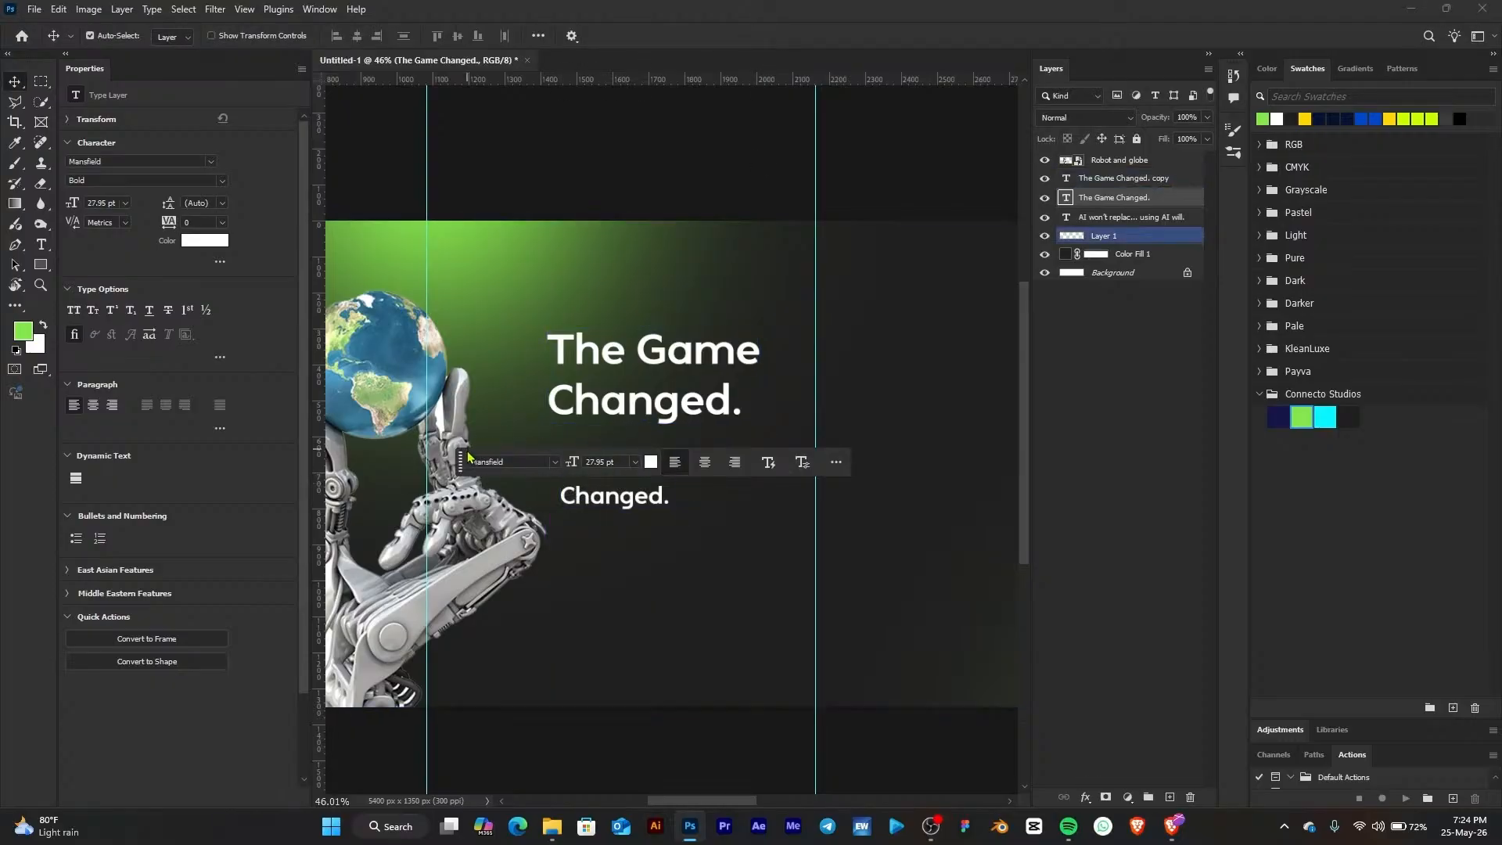
Move the duplicate under the large heading and replace its text with "Speed now matters / as much as skill." on two lines
left_click(641, 475)
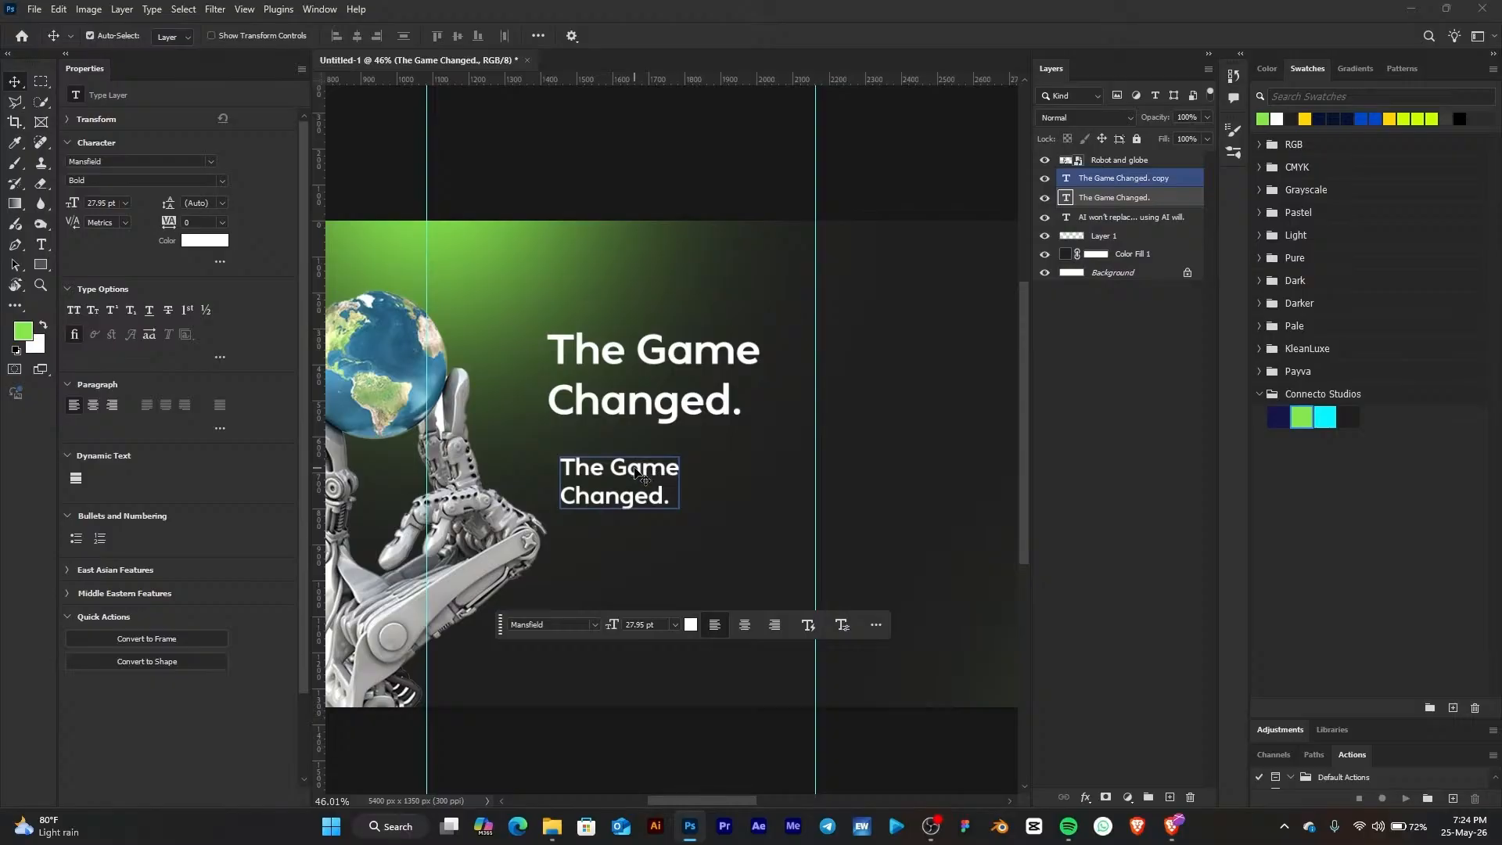
mouse_move(637, 473)
left_mouse_down()
mouse_move(616, 456)
mouse_move(632, 547)
mouse_move(627, 460)
left_mouse_up()
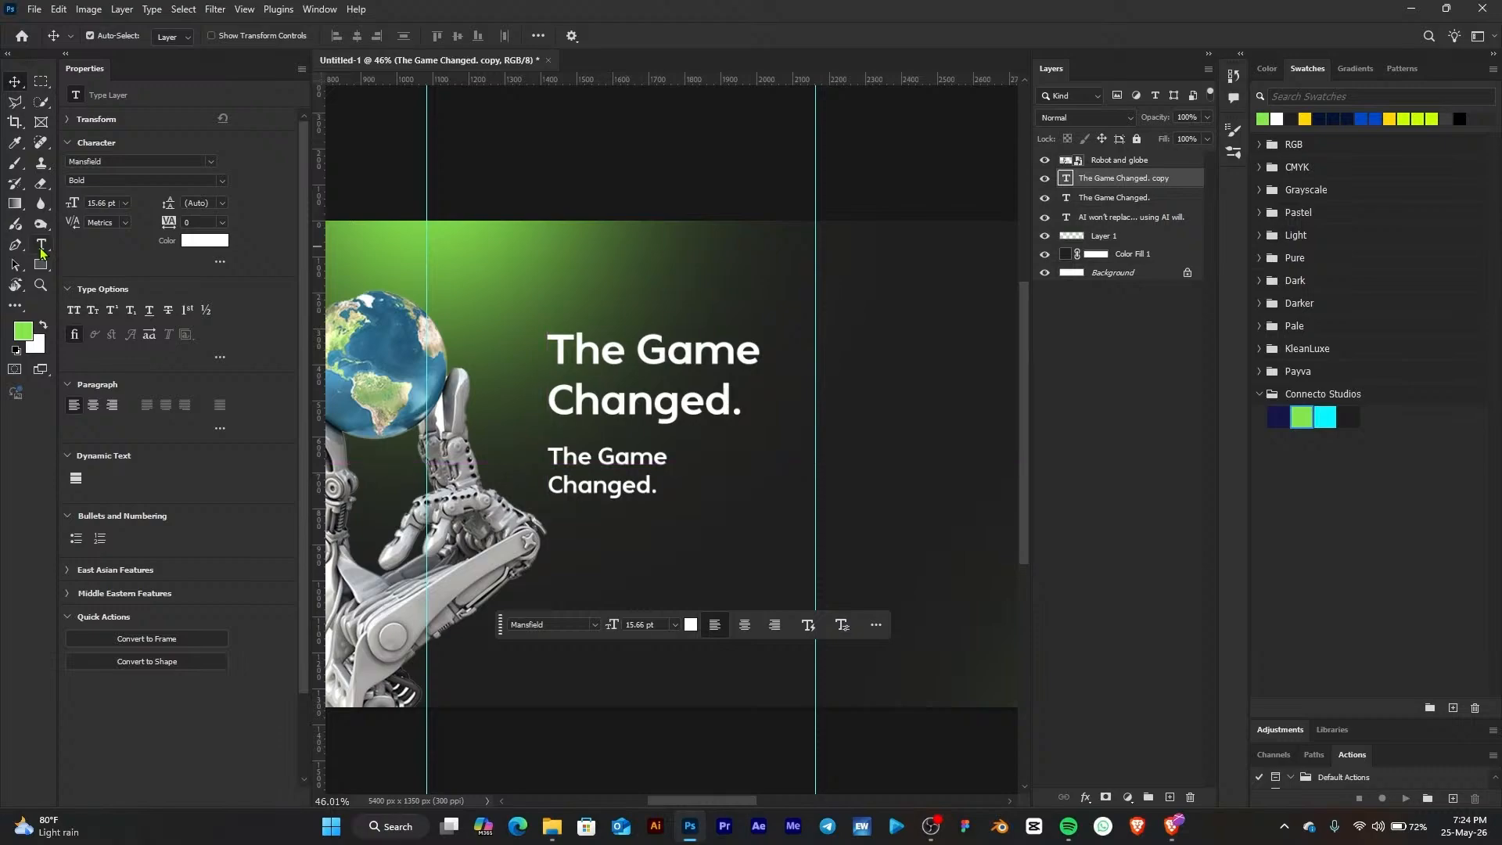
left_click(42, 247)
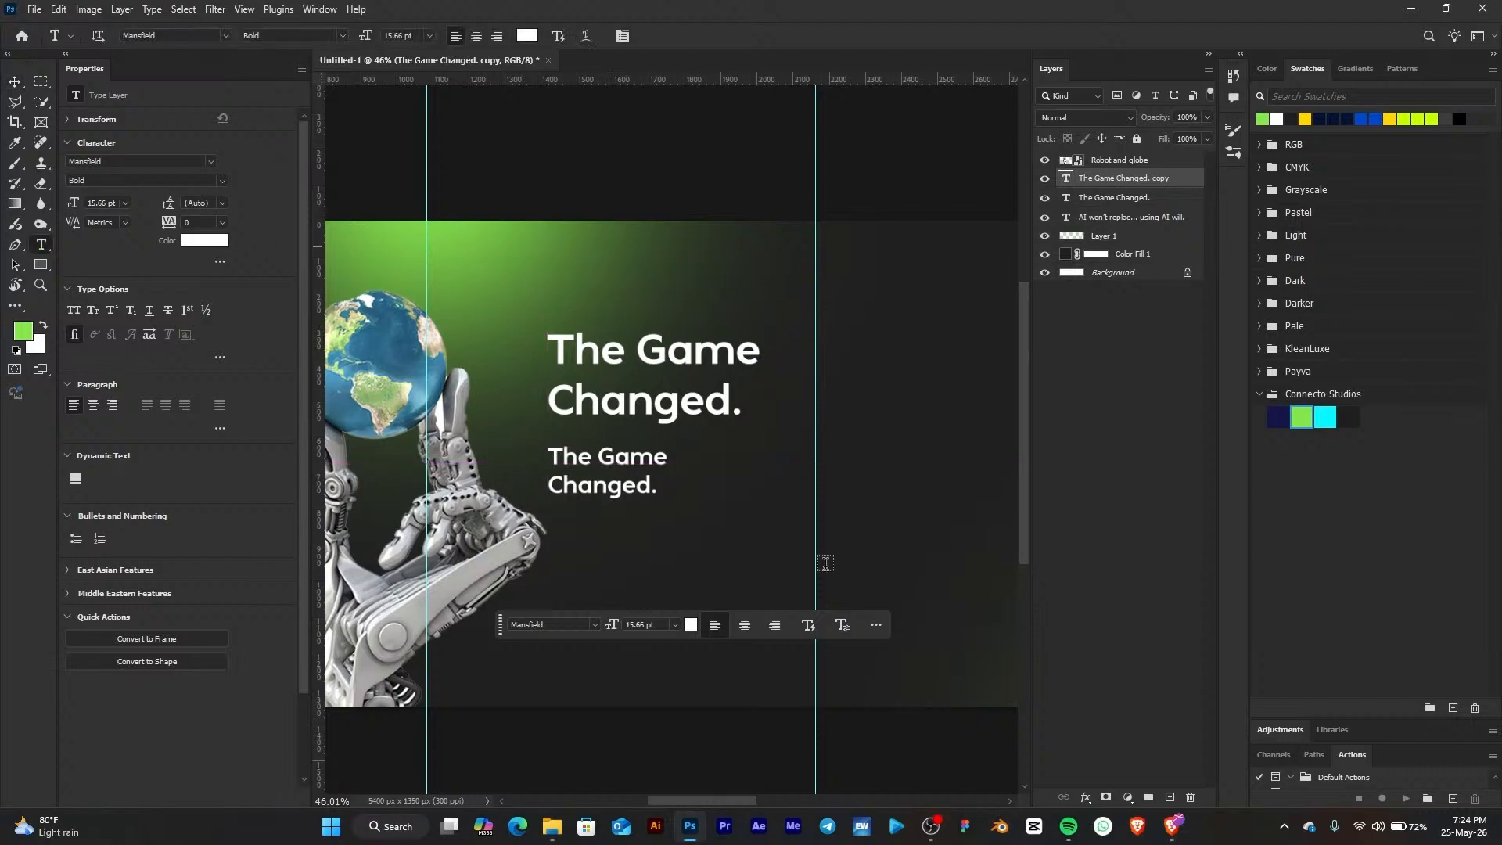
left_click(612, 461)
key("ctrl+a")
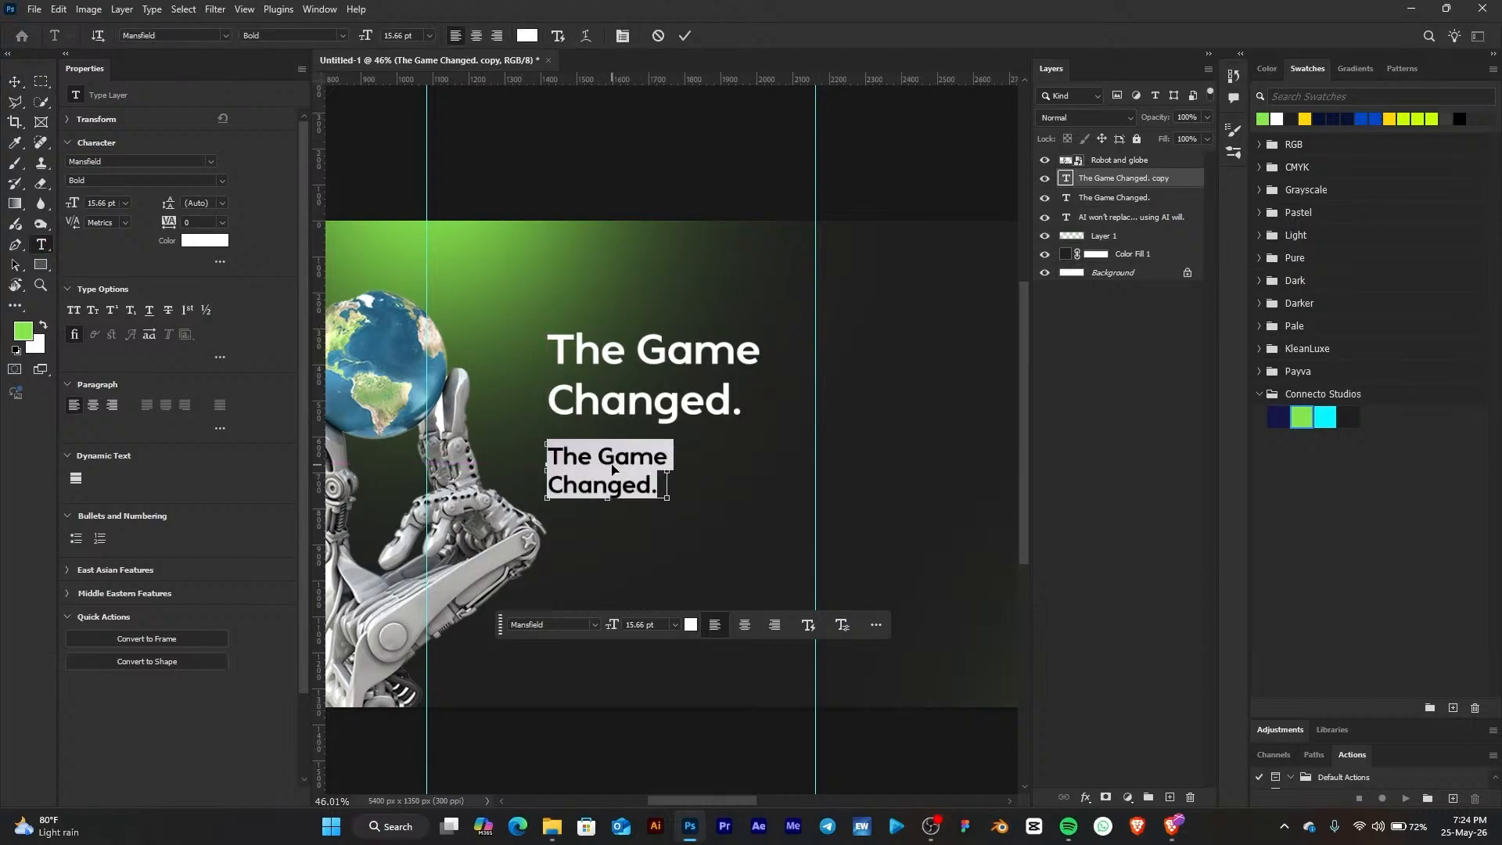
type("Speed now matters as much as skill.")
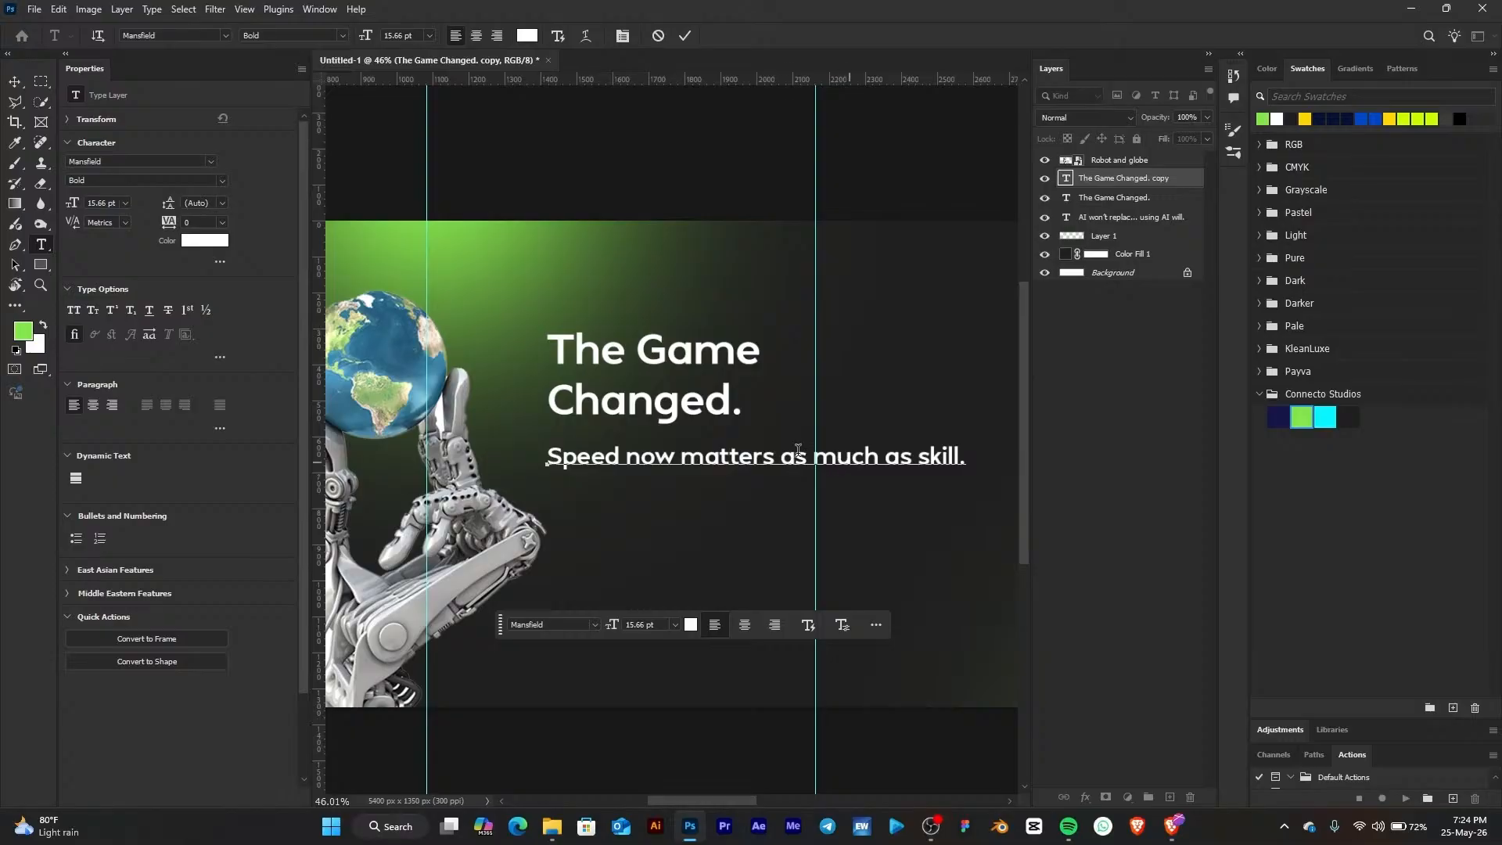
left_click(782, 454)
key("BackSpace")
key("Return")
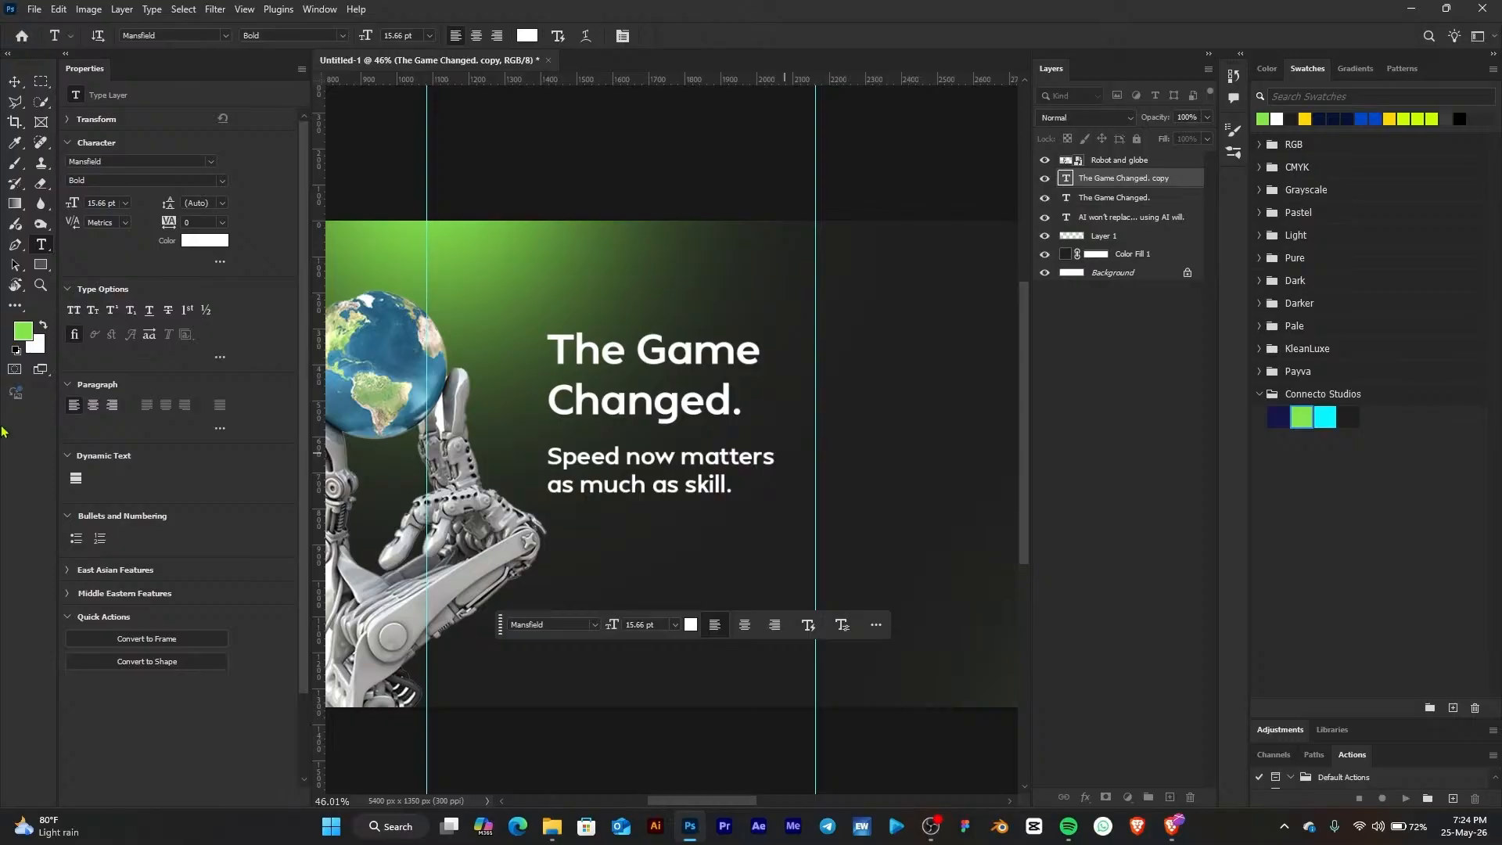
left_click(14, 83)
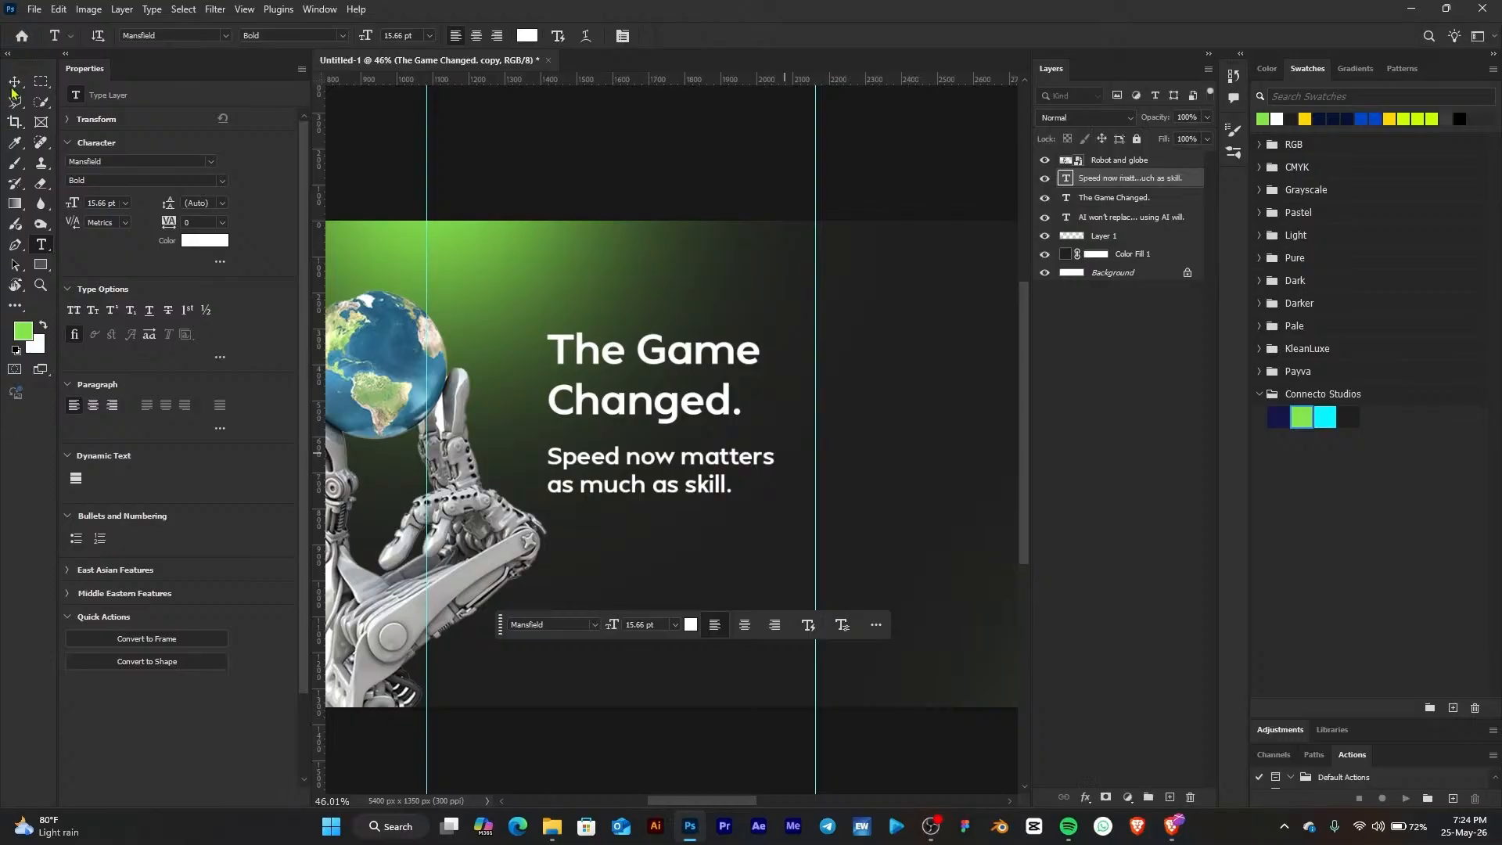
Set the subheading's font style to Regular and size to 14 pt, then nudge it up closer to the heading
left_click(225, 182)
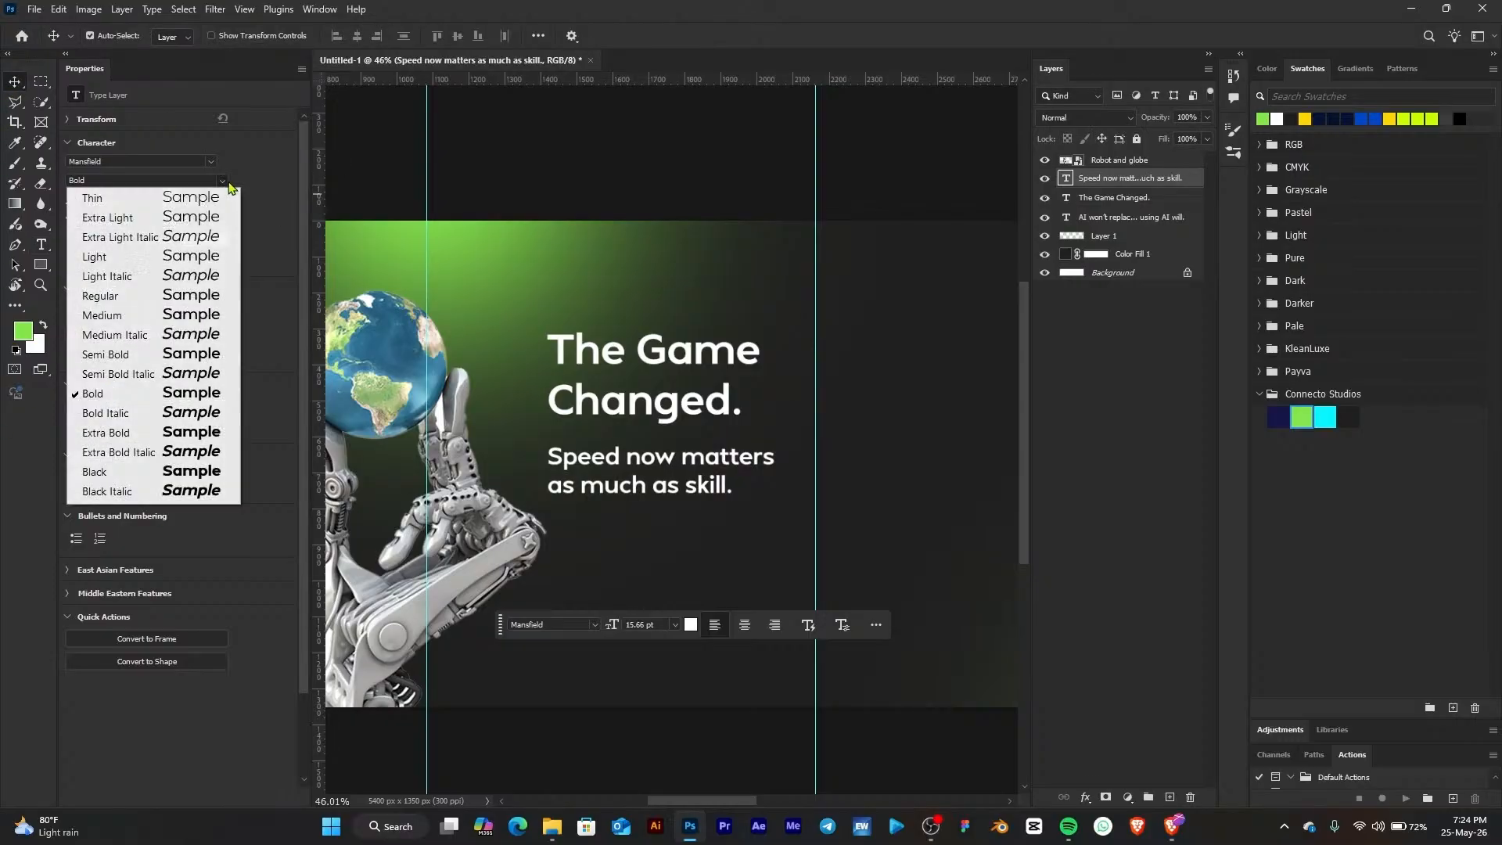
left_click(195, 297)
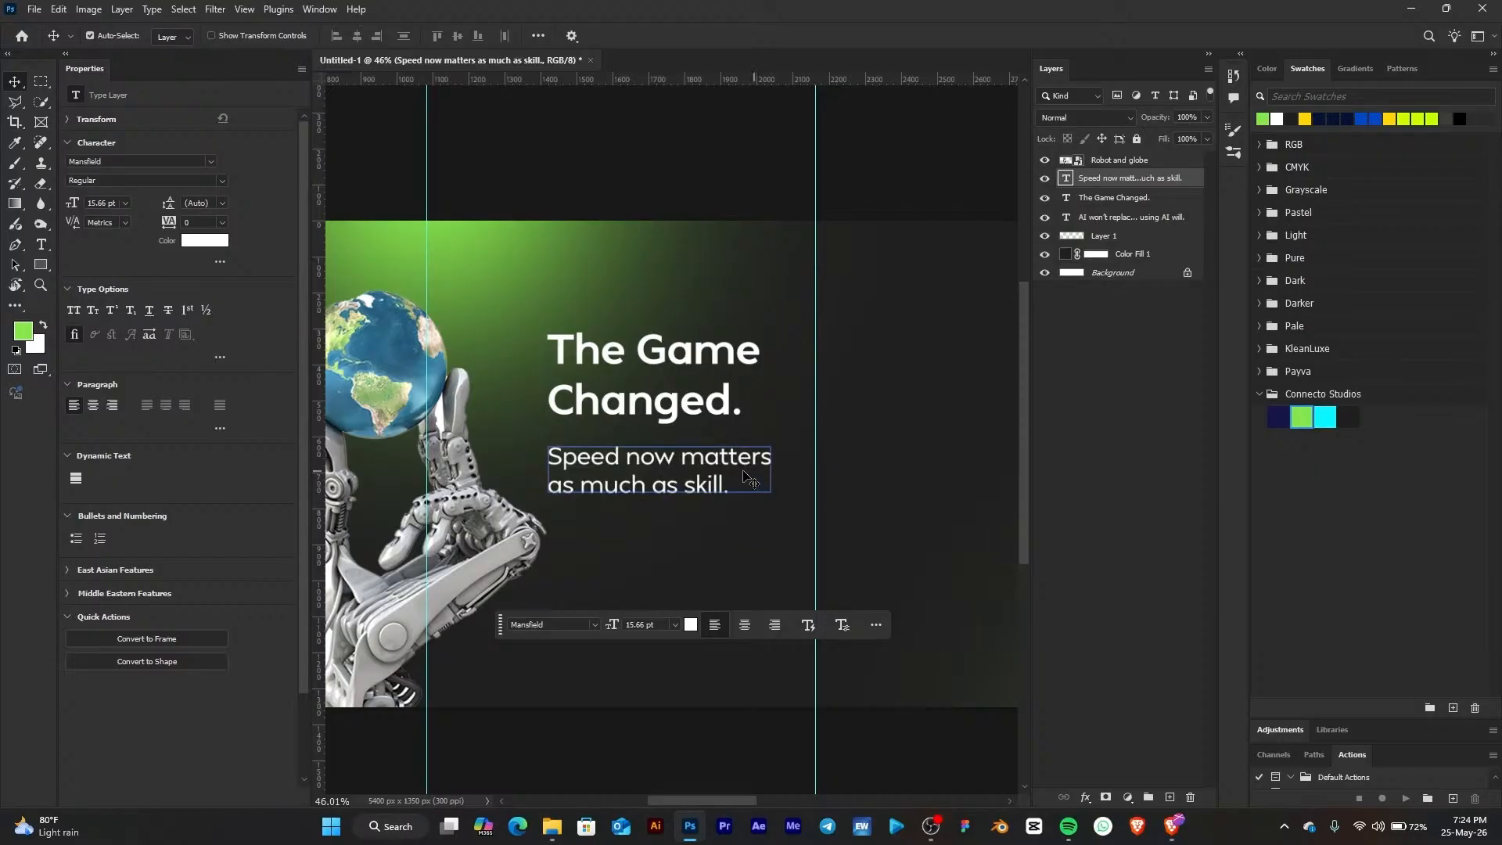
left_click(126, 203)
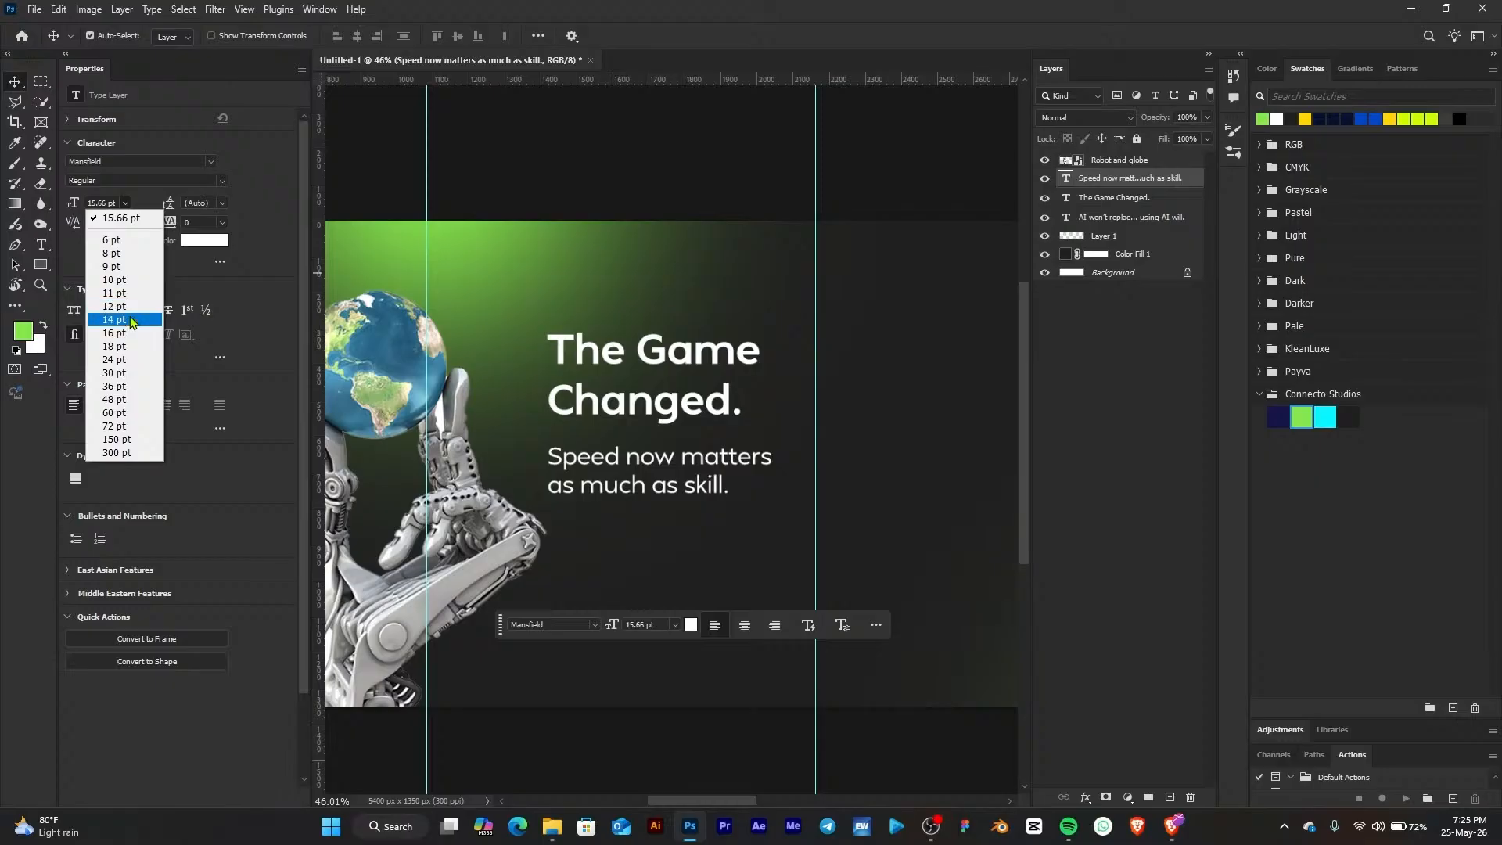
left_click(114, 319)
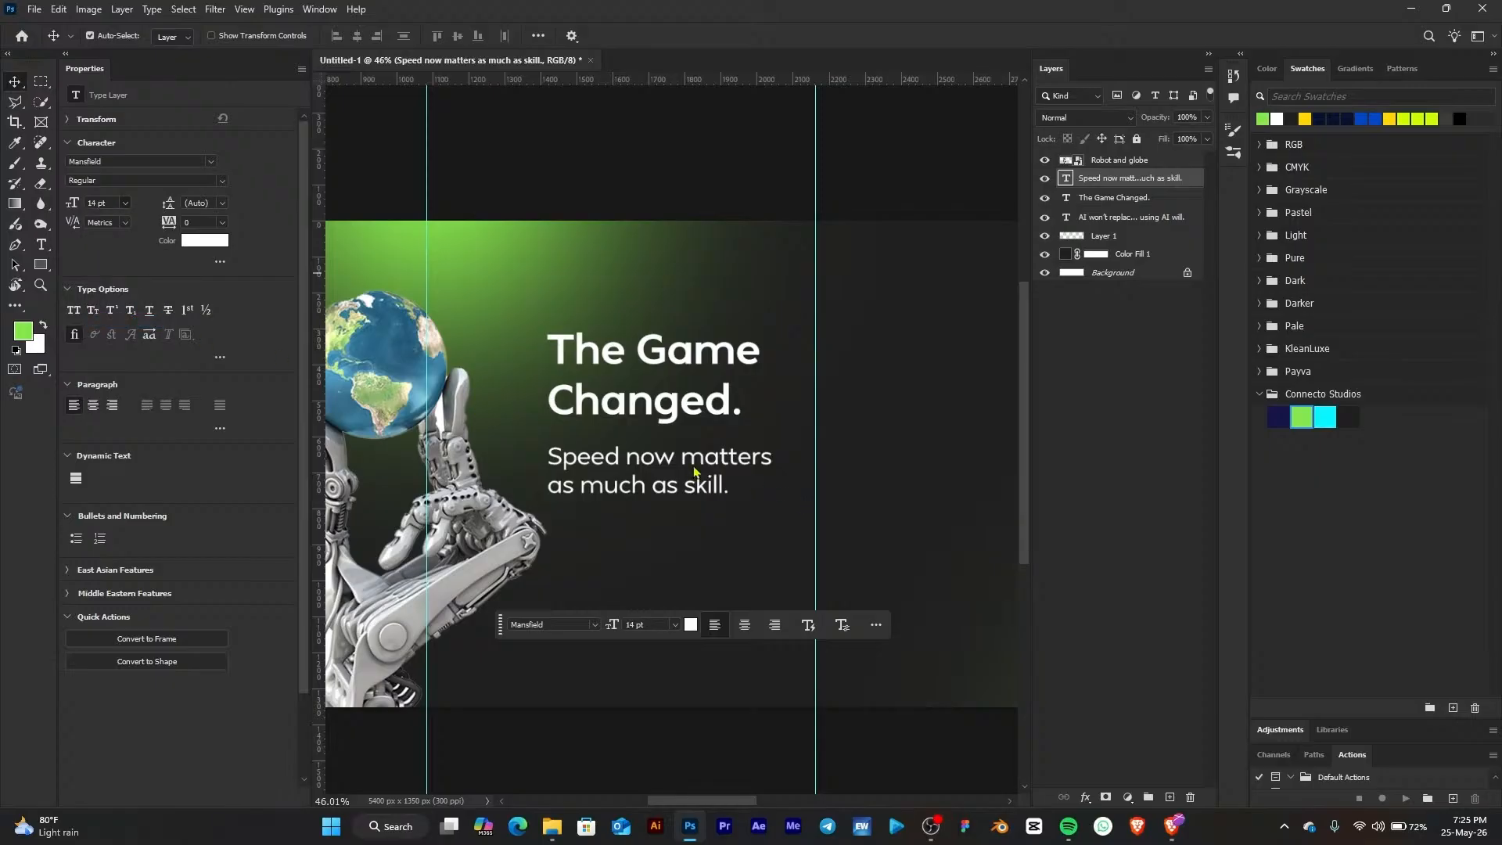
left_click_drag(649, 467, 637, 449)
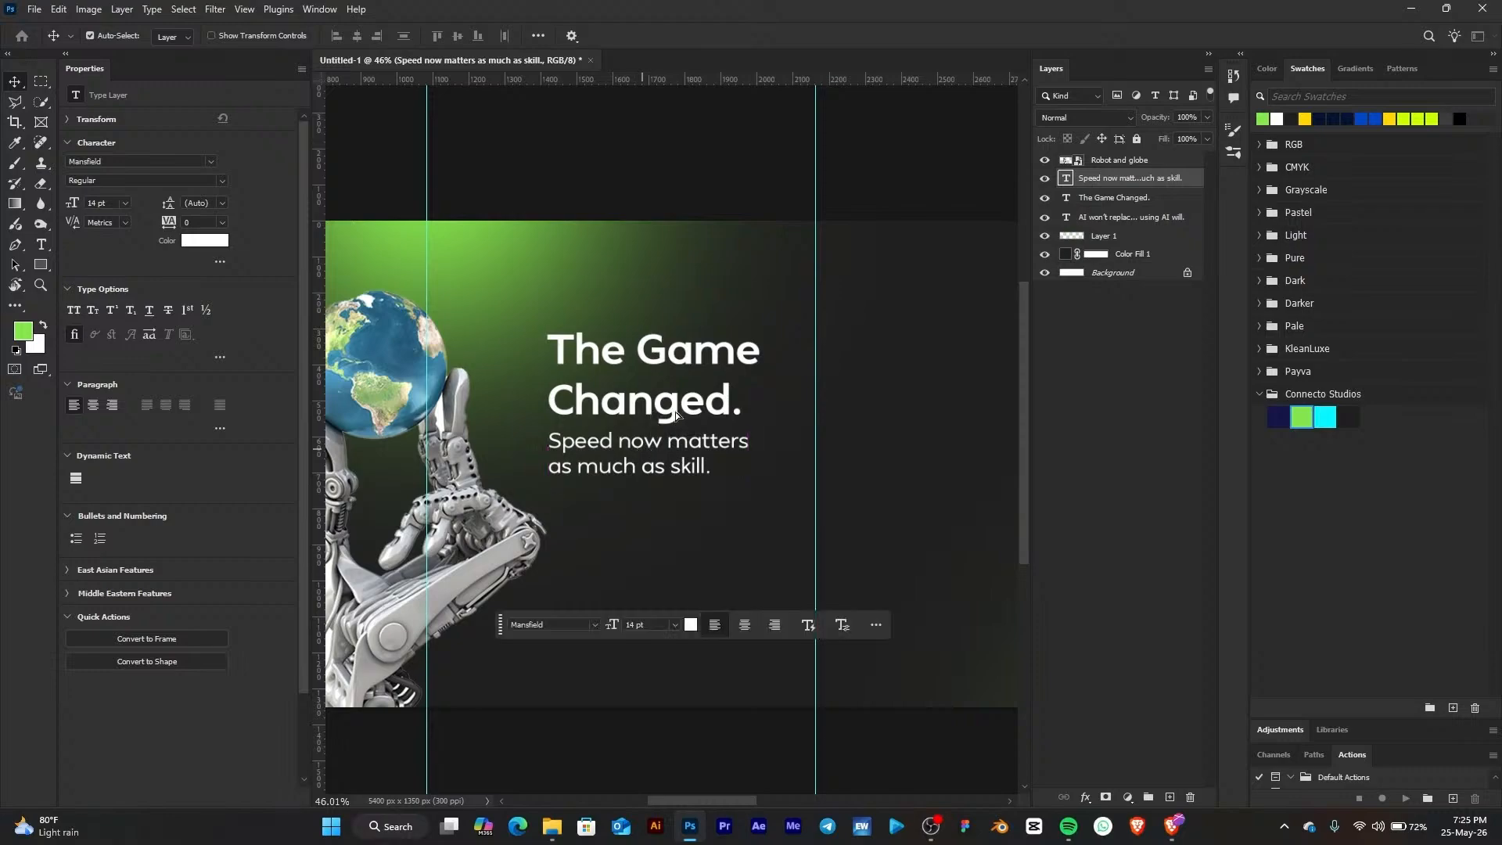
Delete the white "AI won't replace creatives." lines from the text block, leaving only "Creatives using AI will."
scroll(749, 375, "down", 2)
left_click_drag(505, 441, 722, 453)
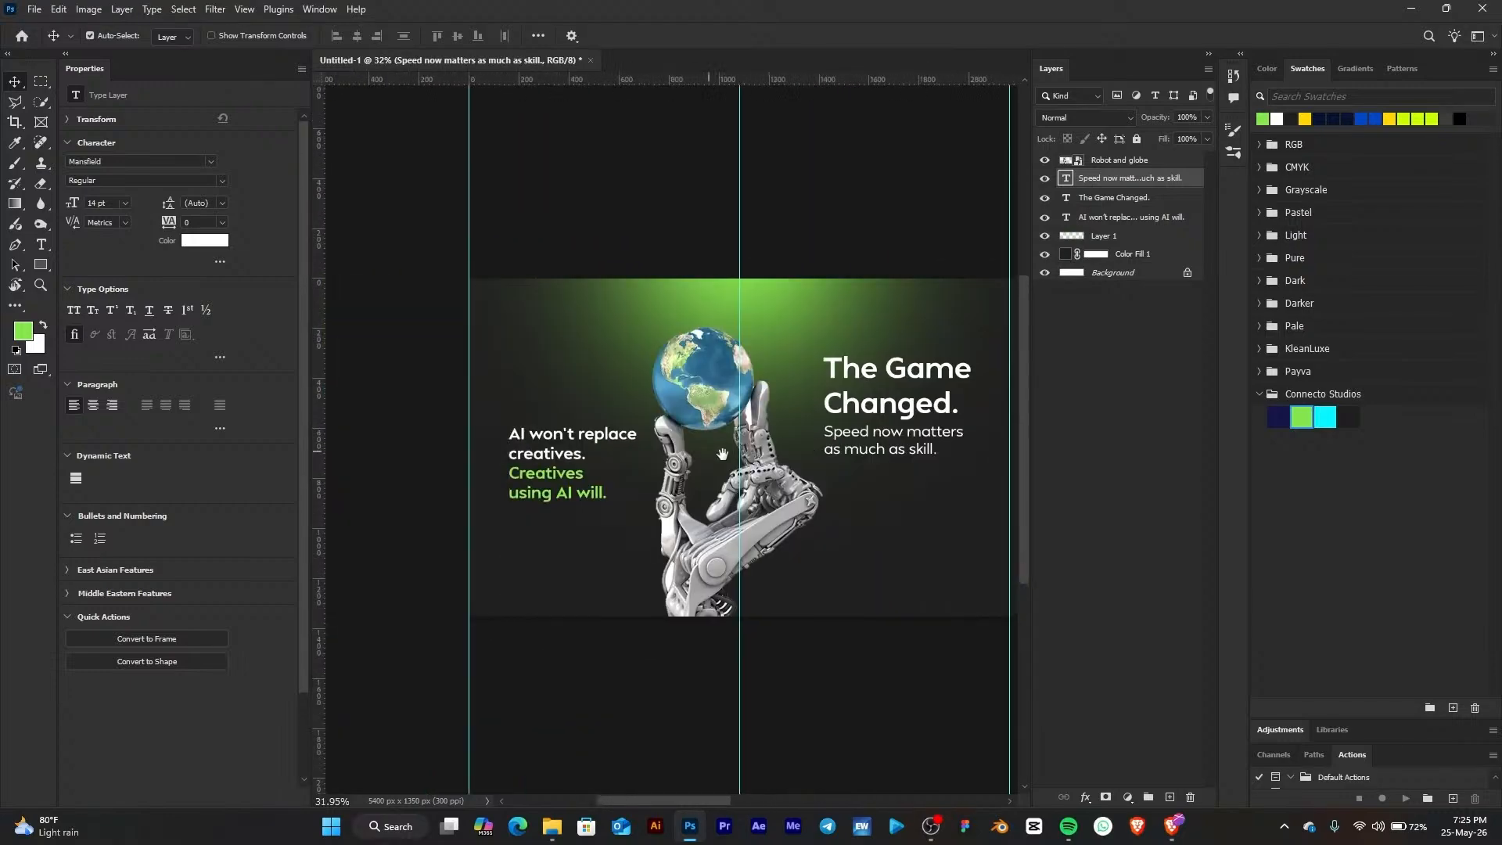
left_click(679, 507)
scroll(721, 493, "up", 2)
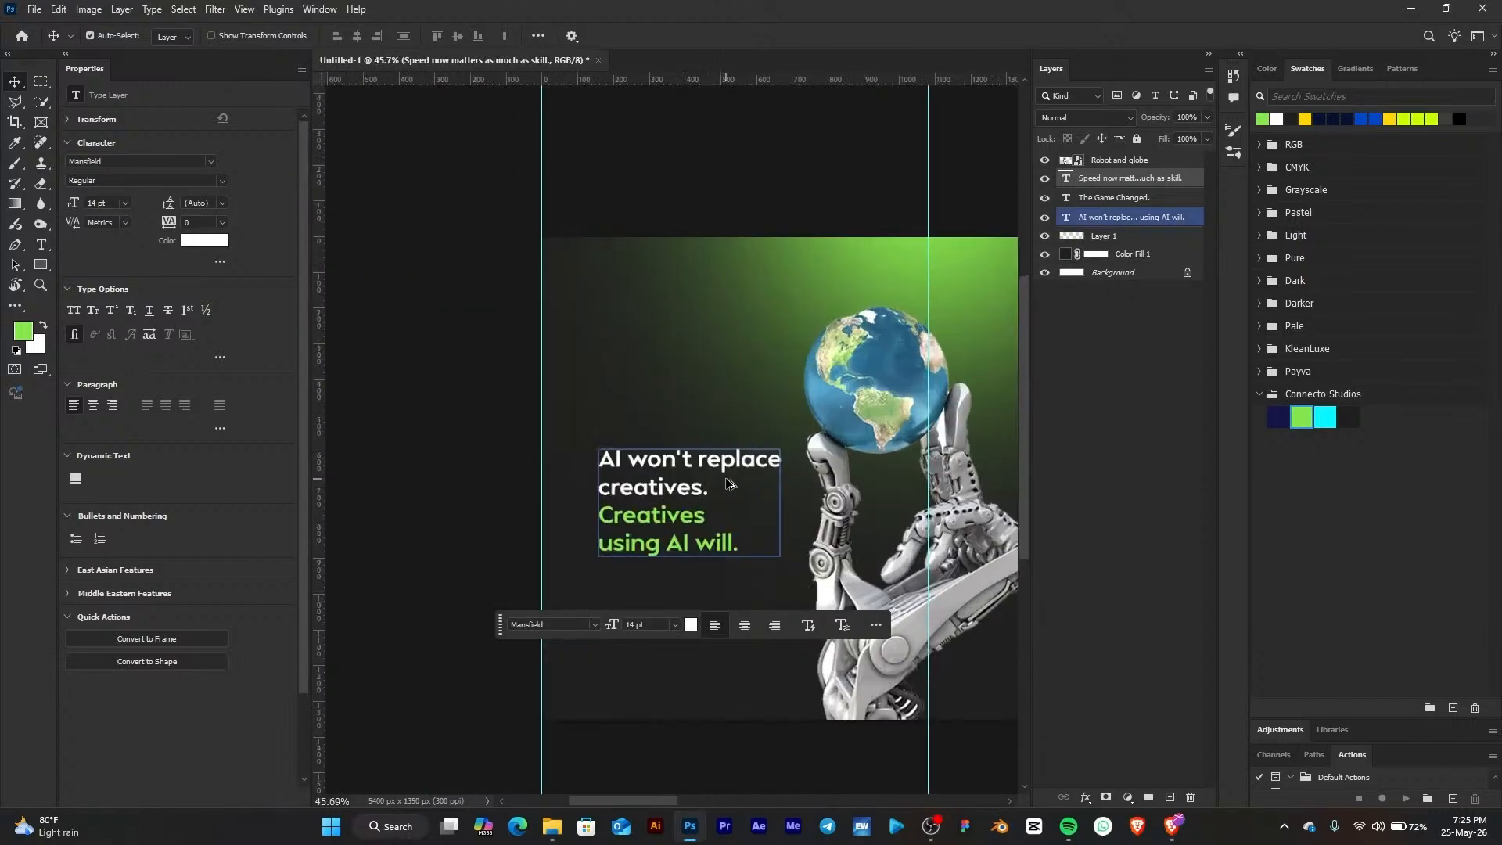
scroll(782, 484, "up", 2)
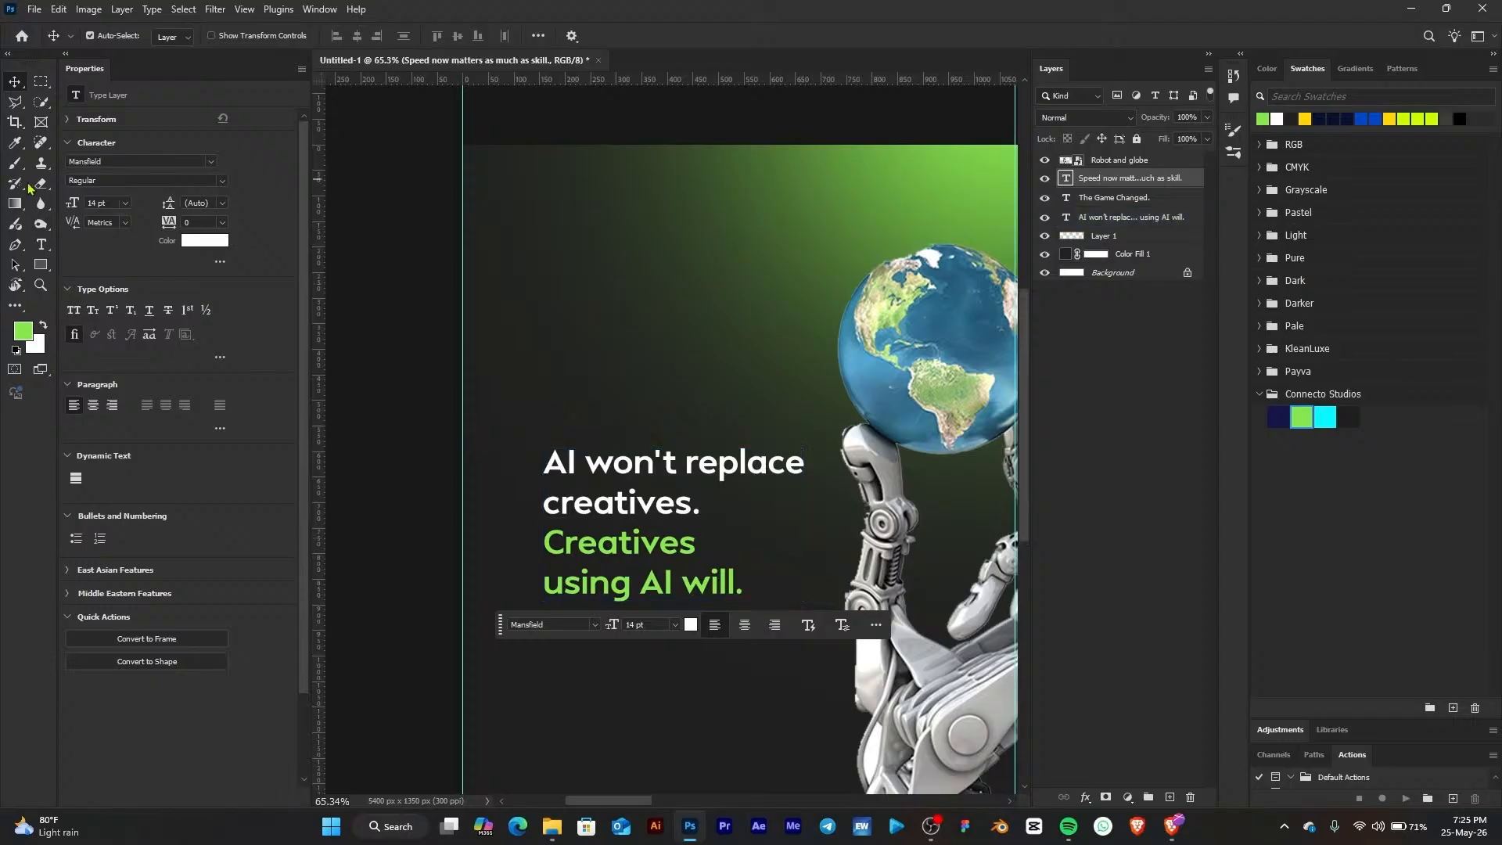
key("t")
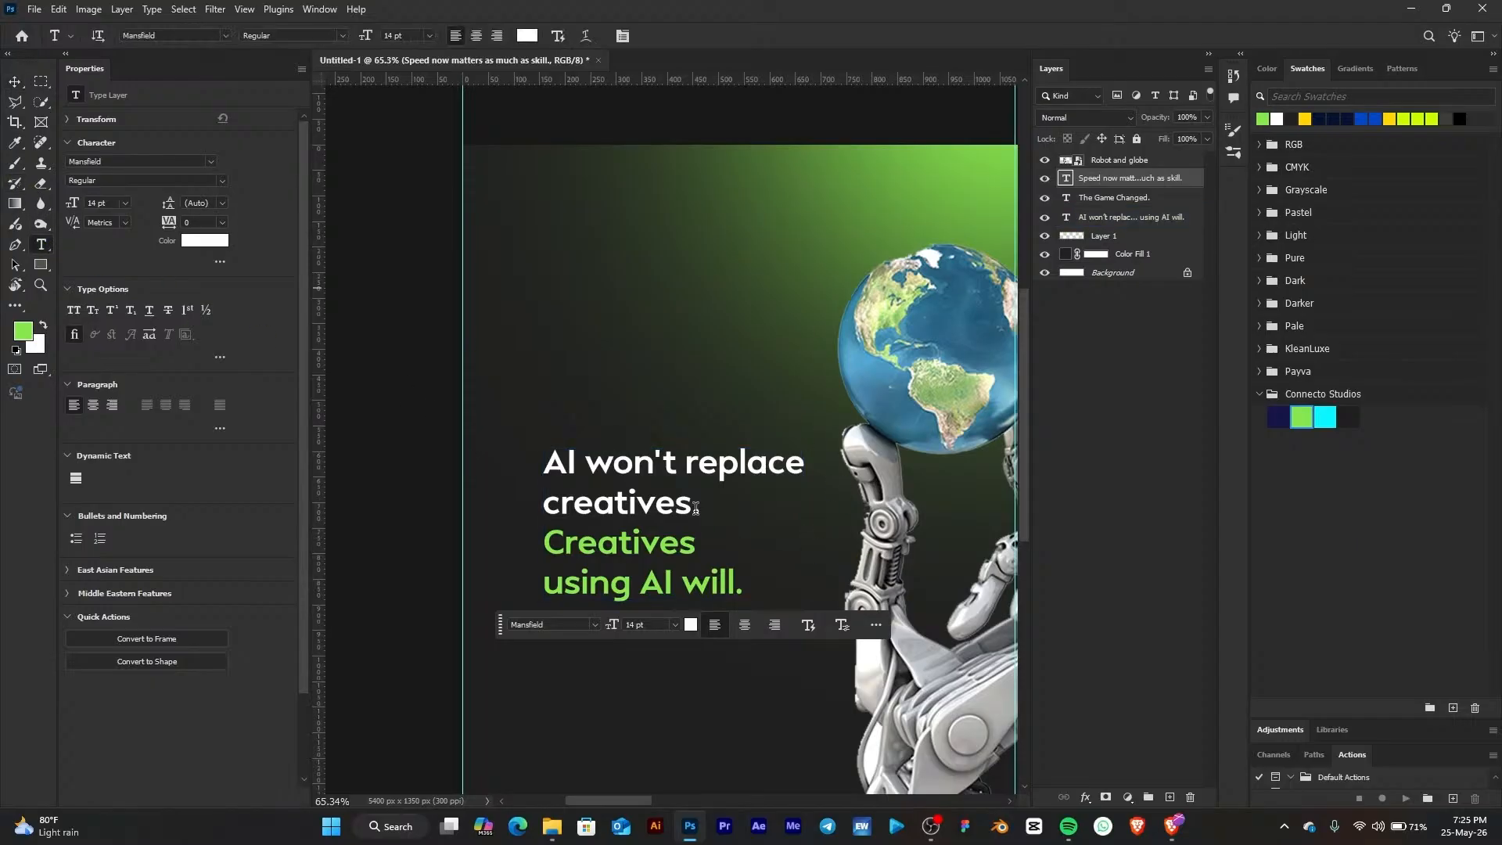
left_click_drag(702, 506, 522, 460)
key("ctrl+c")
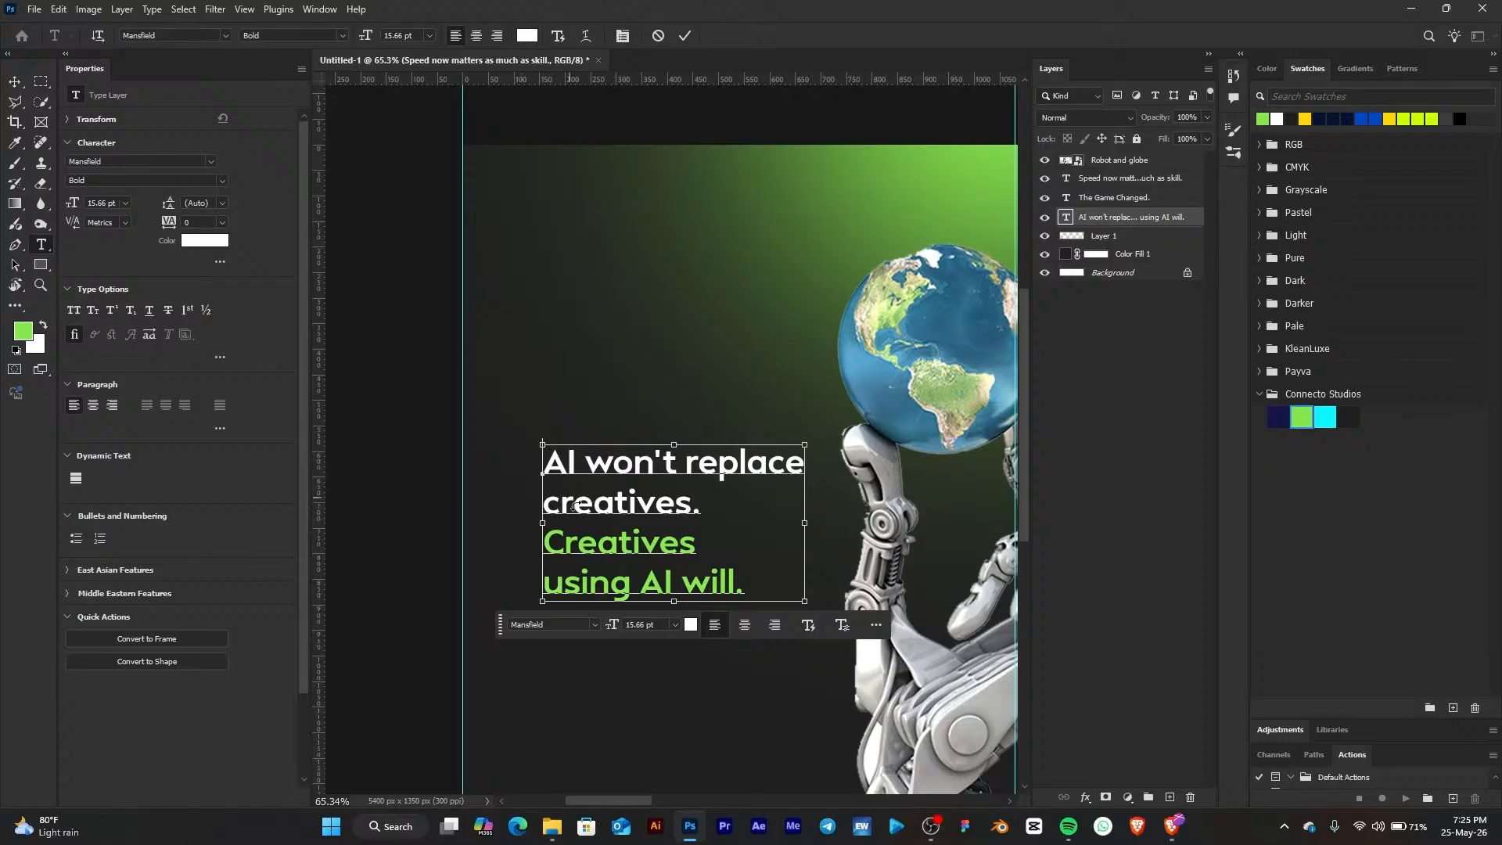
key("BackSpace")
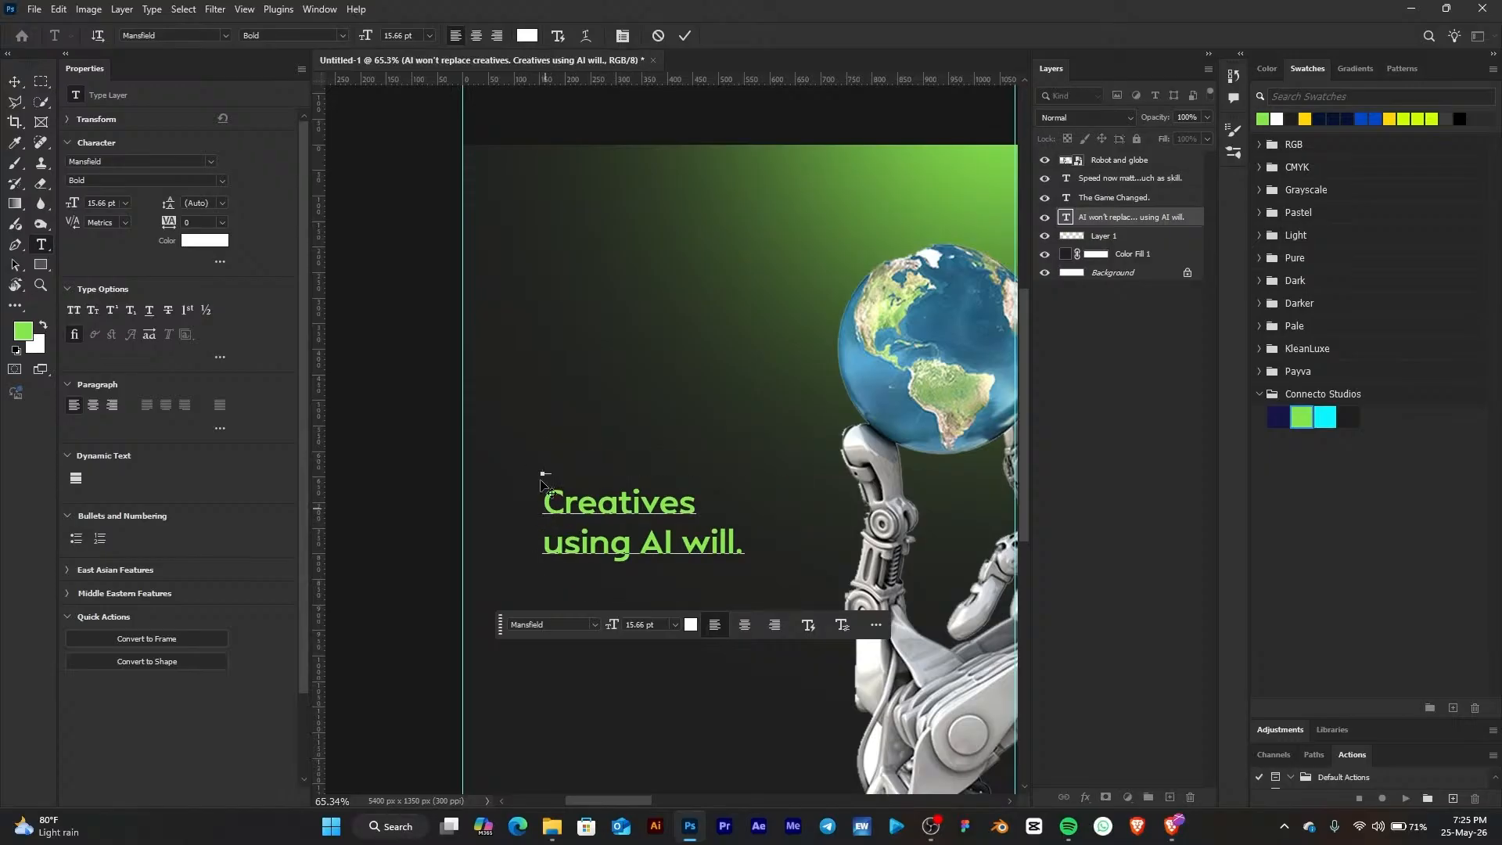
left_click(541, 478)
key("Delete")
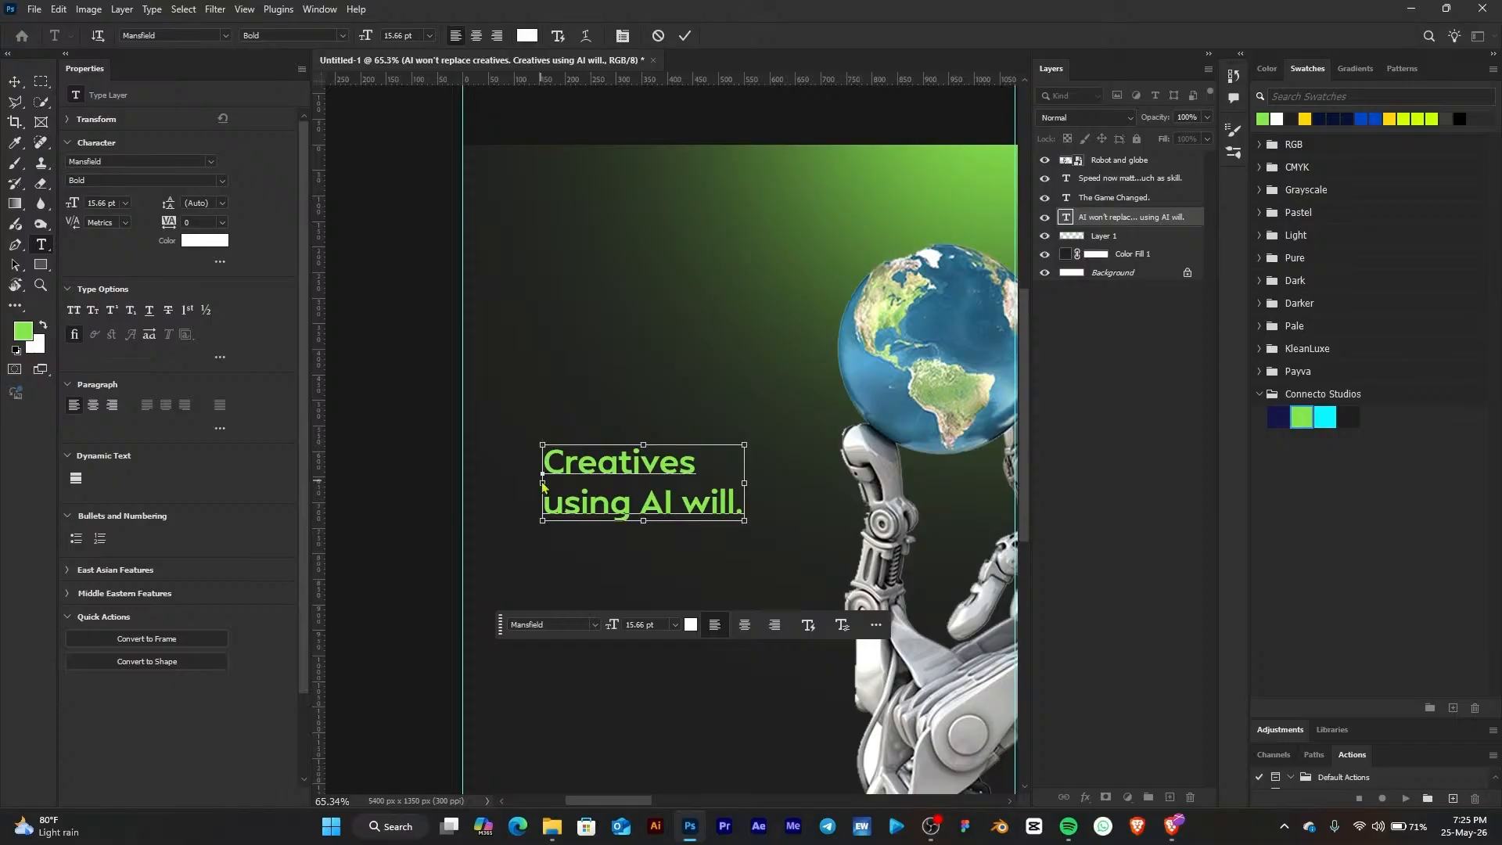
key("ctrl+Return")
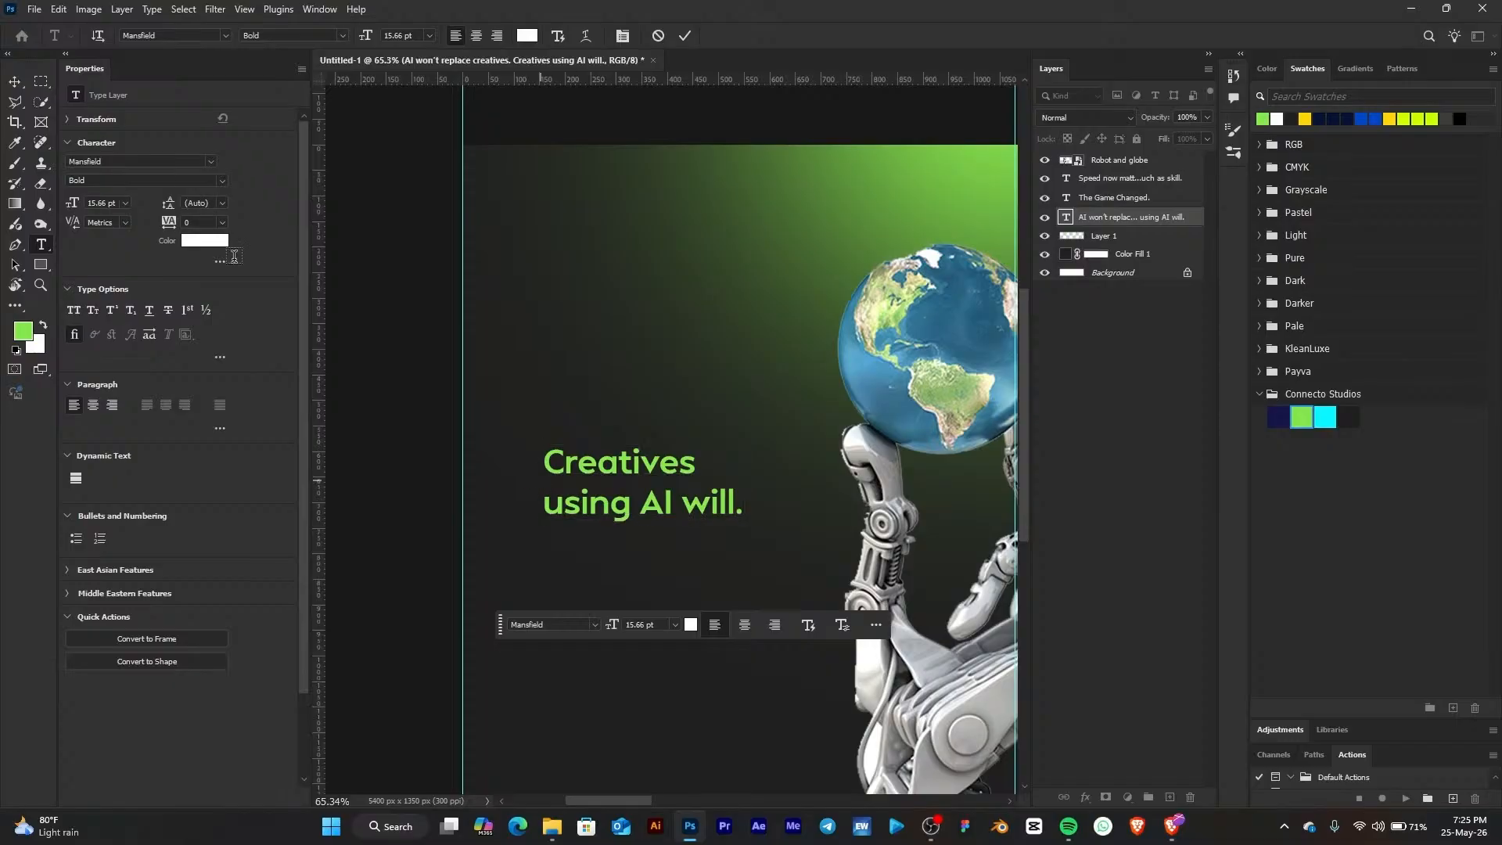
left_click(17, 83)
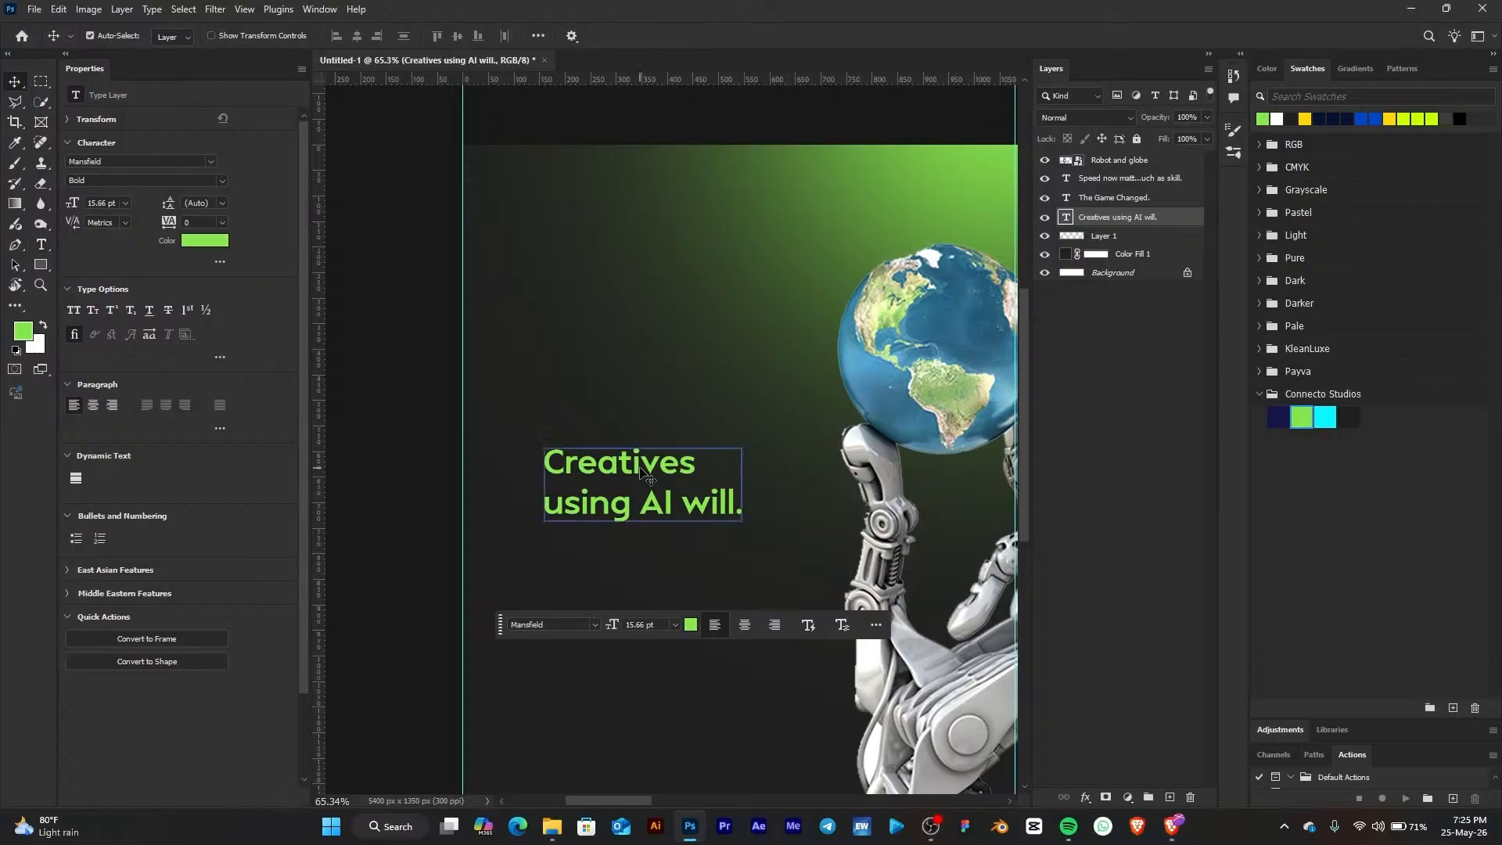
Duplicate the "Creatives using AI will." text above it and replace the copy's content with "AI won't replace creatives."
left_click_drag(640, 468, 617, 370)
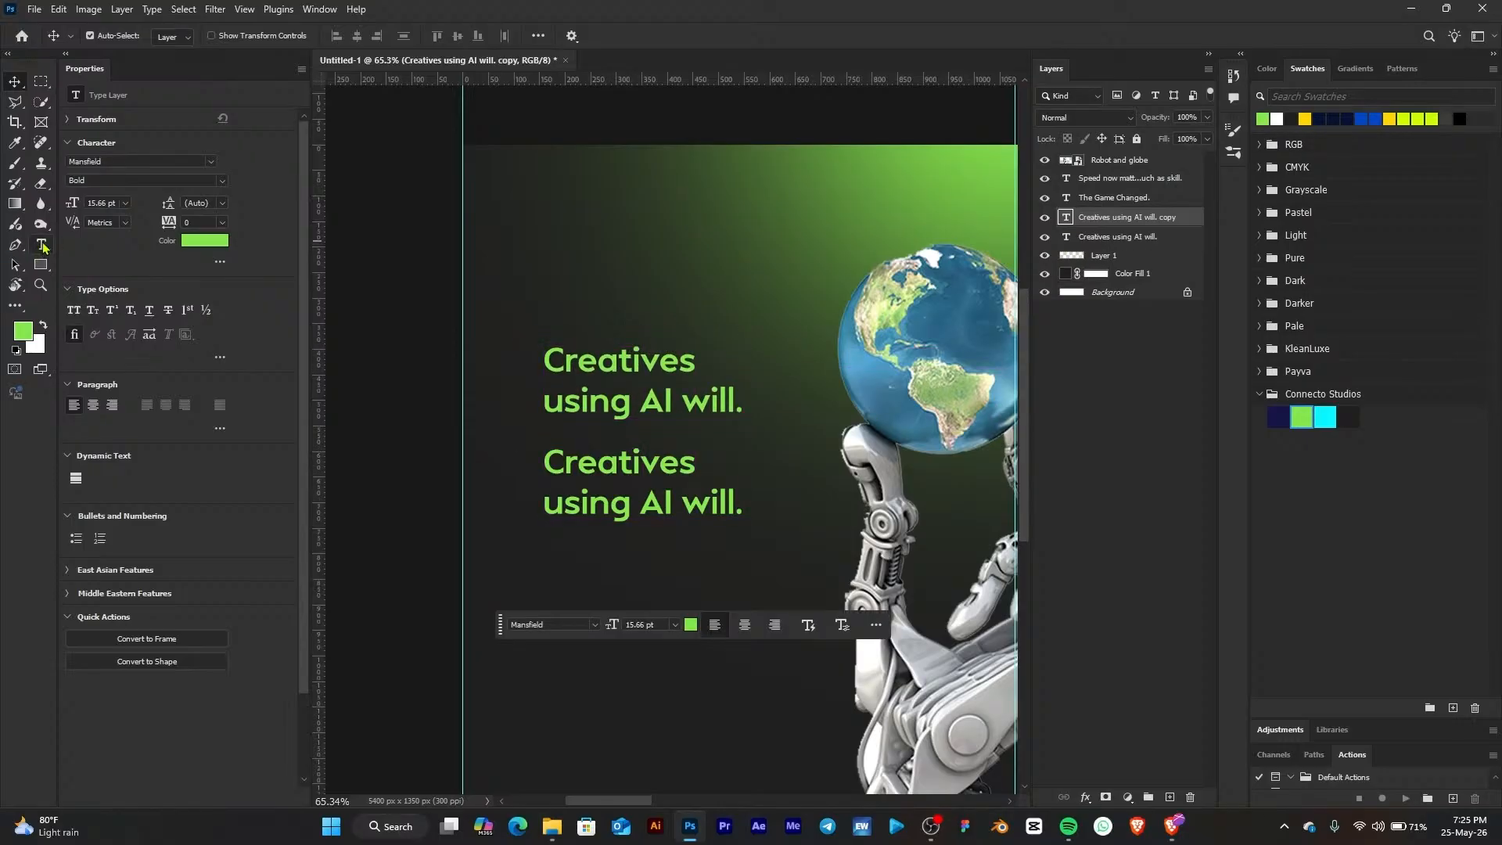
left_click(592, 362)
key("ctrl+a")
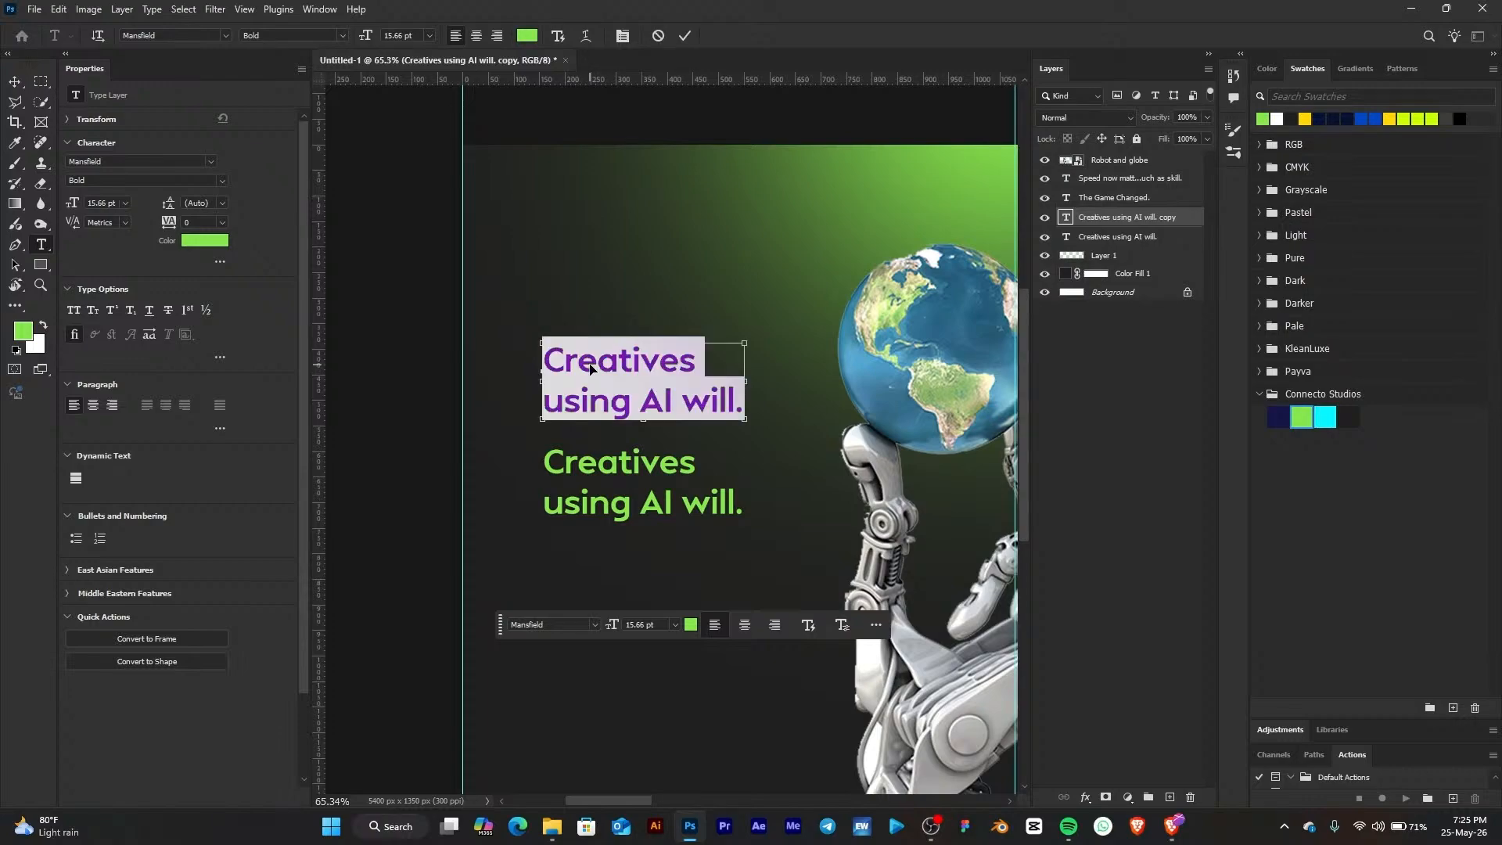
key("ctrl+v")
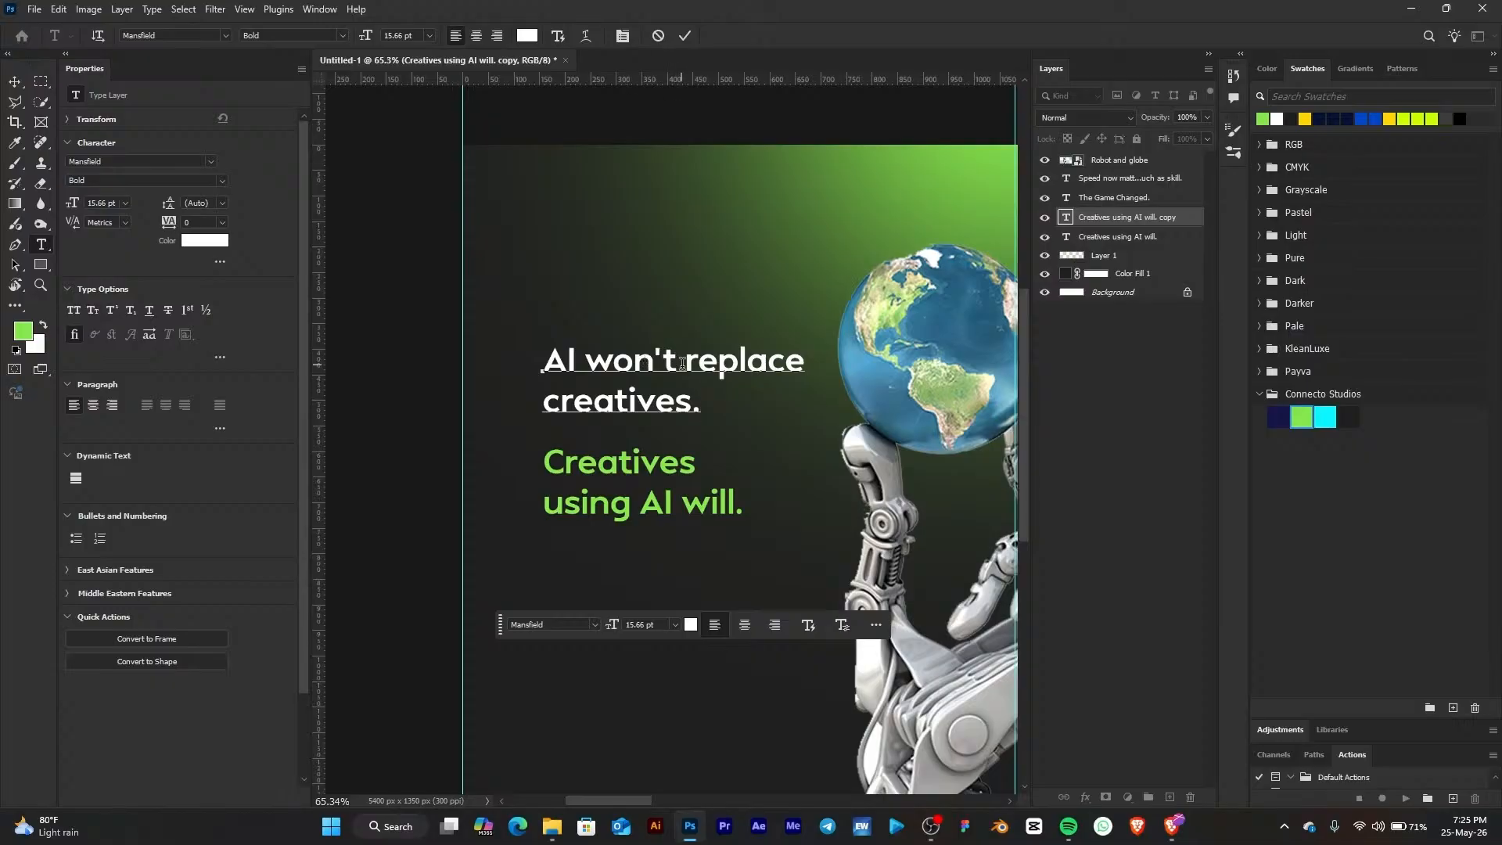
Capitalize the copy to "AI Won't Replace Creatives." and break it after "AI Won't" so it spans three lines
left_click_drag(616, 357, 592, 353)
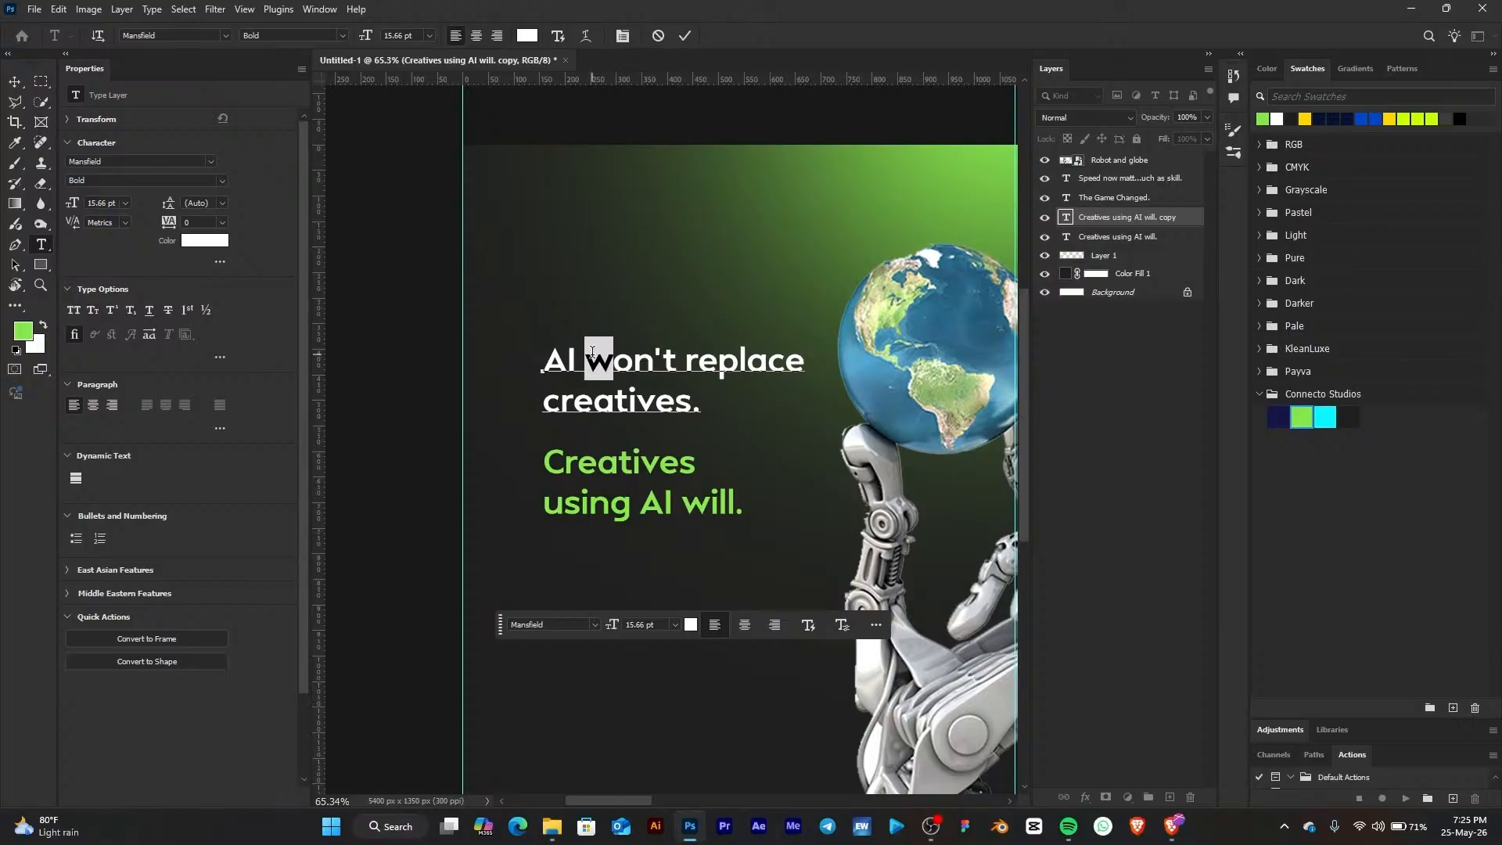
type("W")
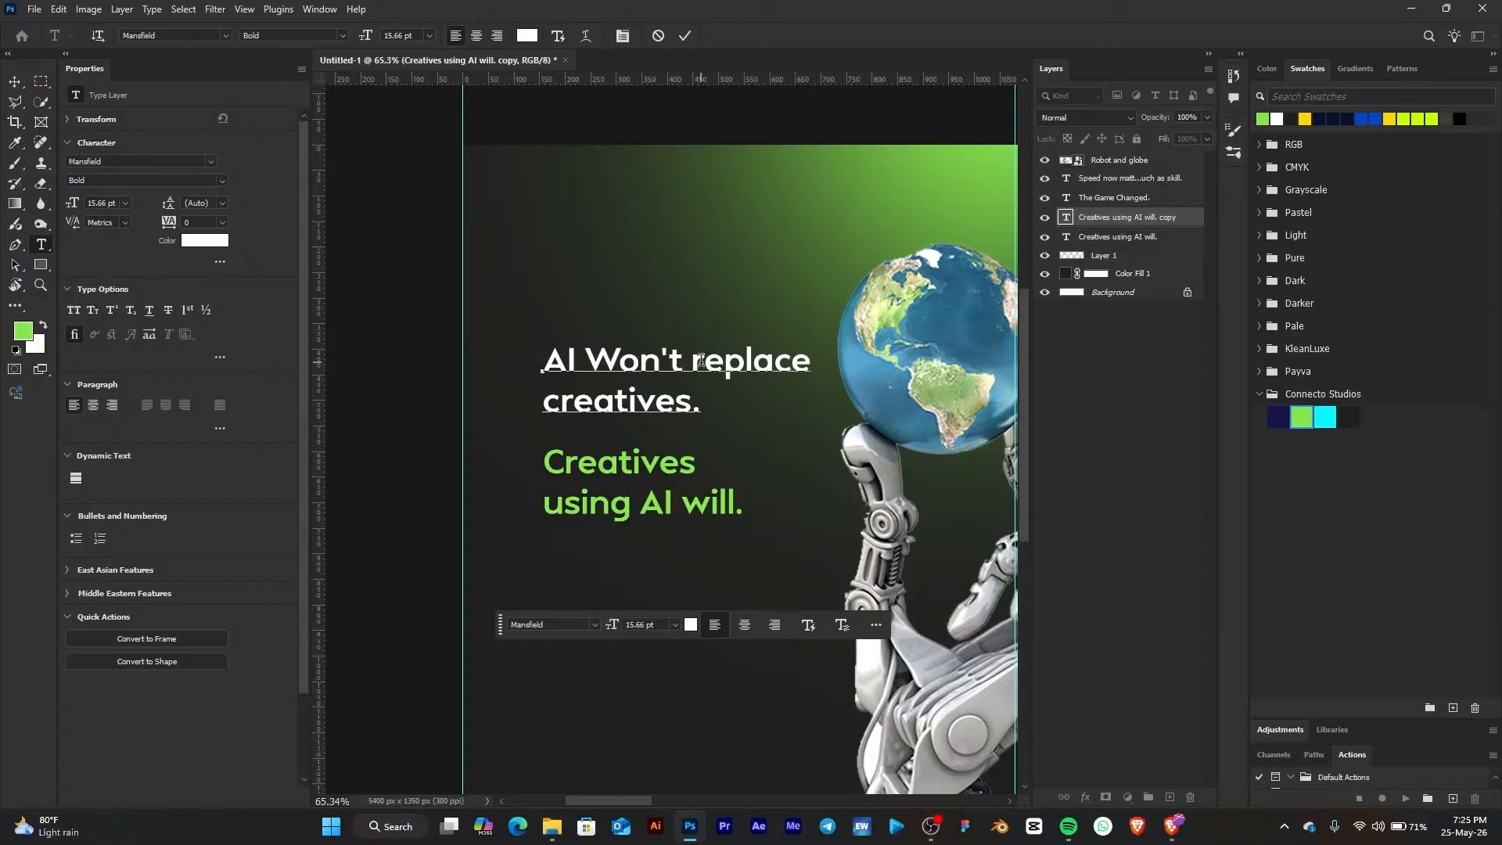
left_click_drag(703, 361, 692, 362)
type("R")
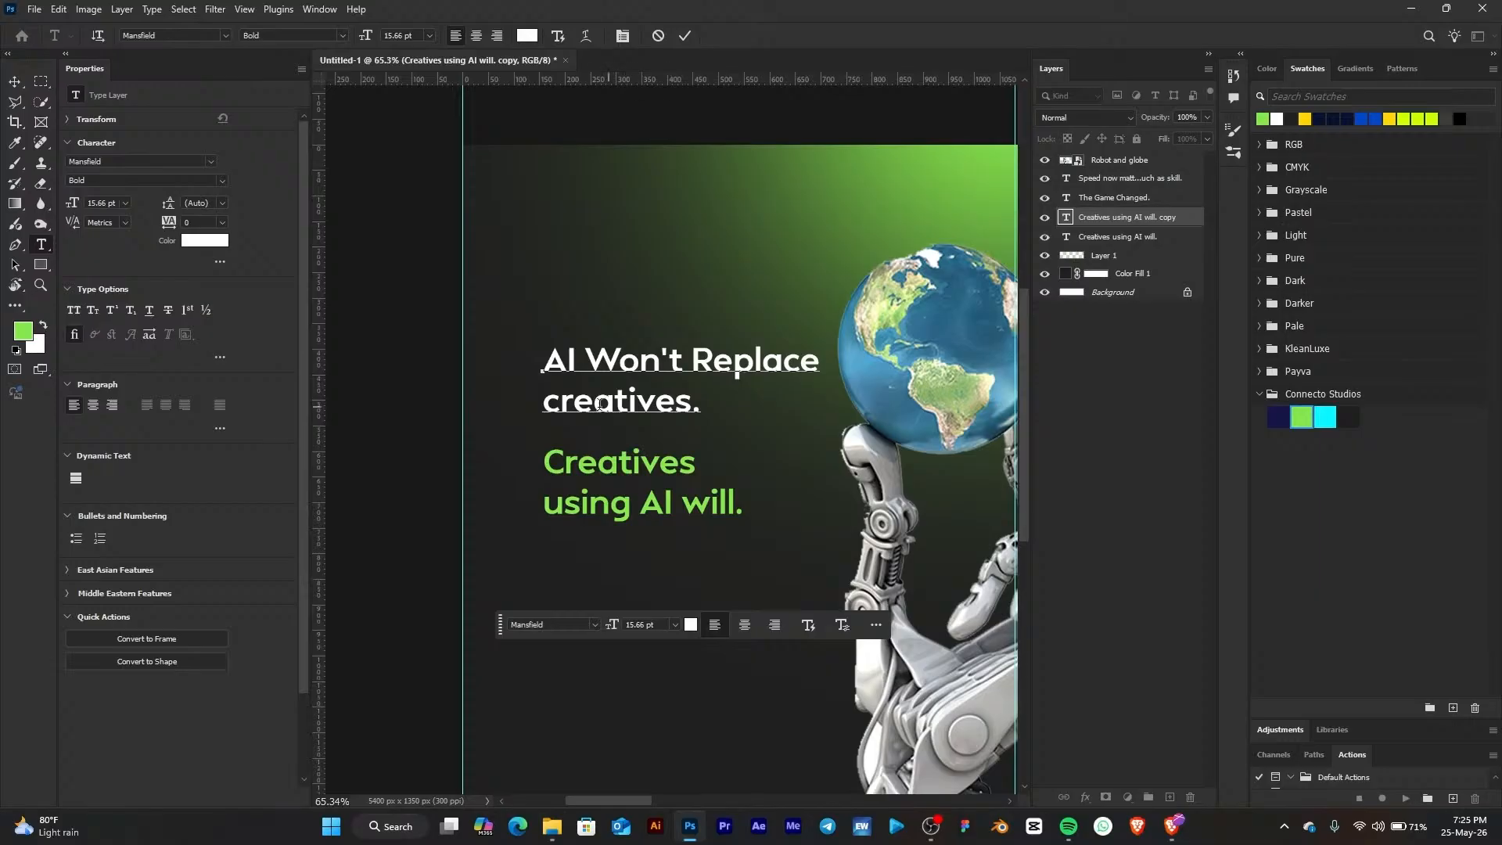
left_click(560, 399)
left_click_drag(560, 399, 541, 395)
type("C")
left_click(696, 359)
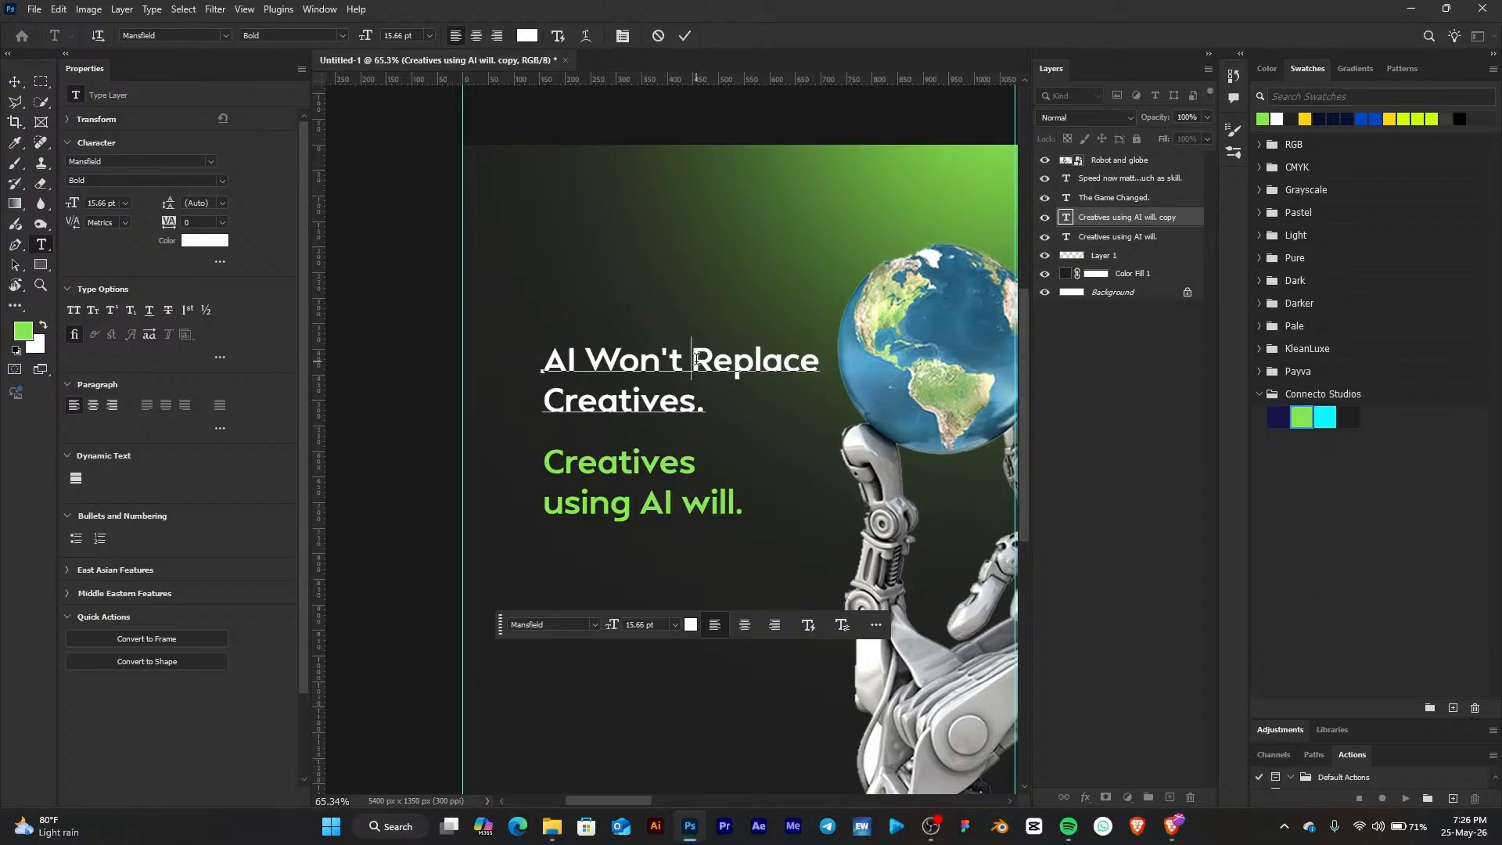
key("Return")
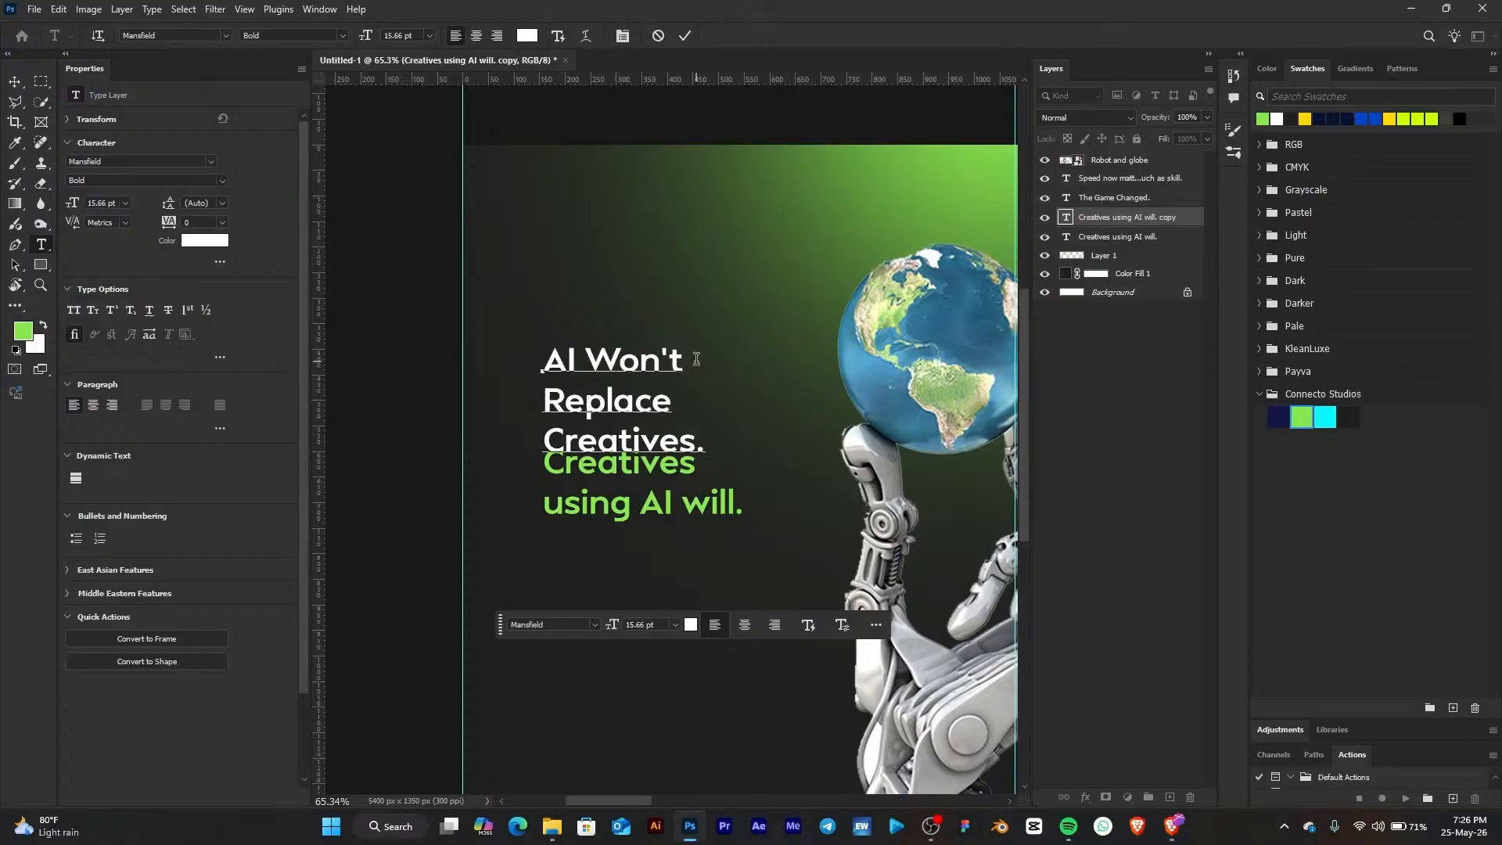
left_click(14, 81)
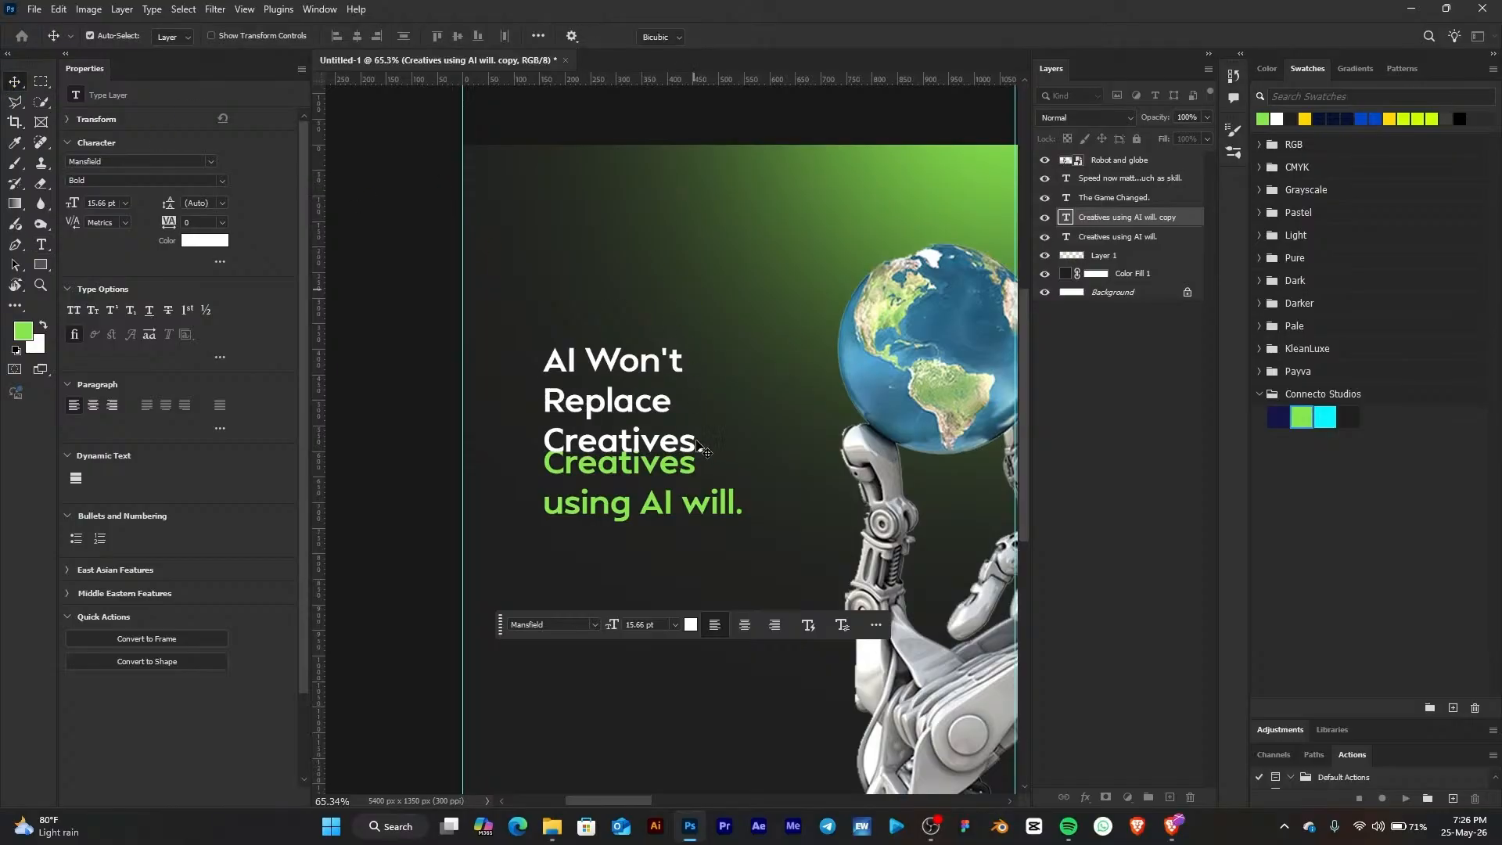
Scale the "AI Won't Replace Creatives." heading up to about 26 pt
key("ctrl+t")
left_click_drag(701, 452, 812, 536)
left_click(775, 37)
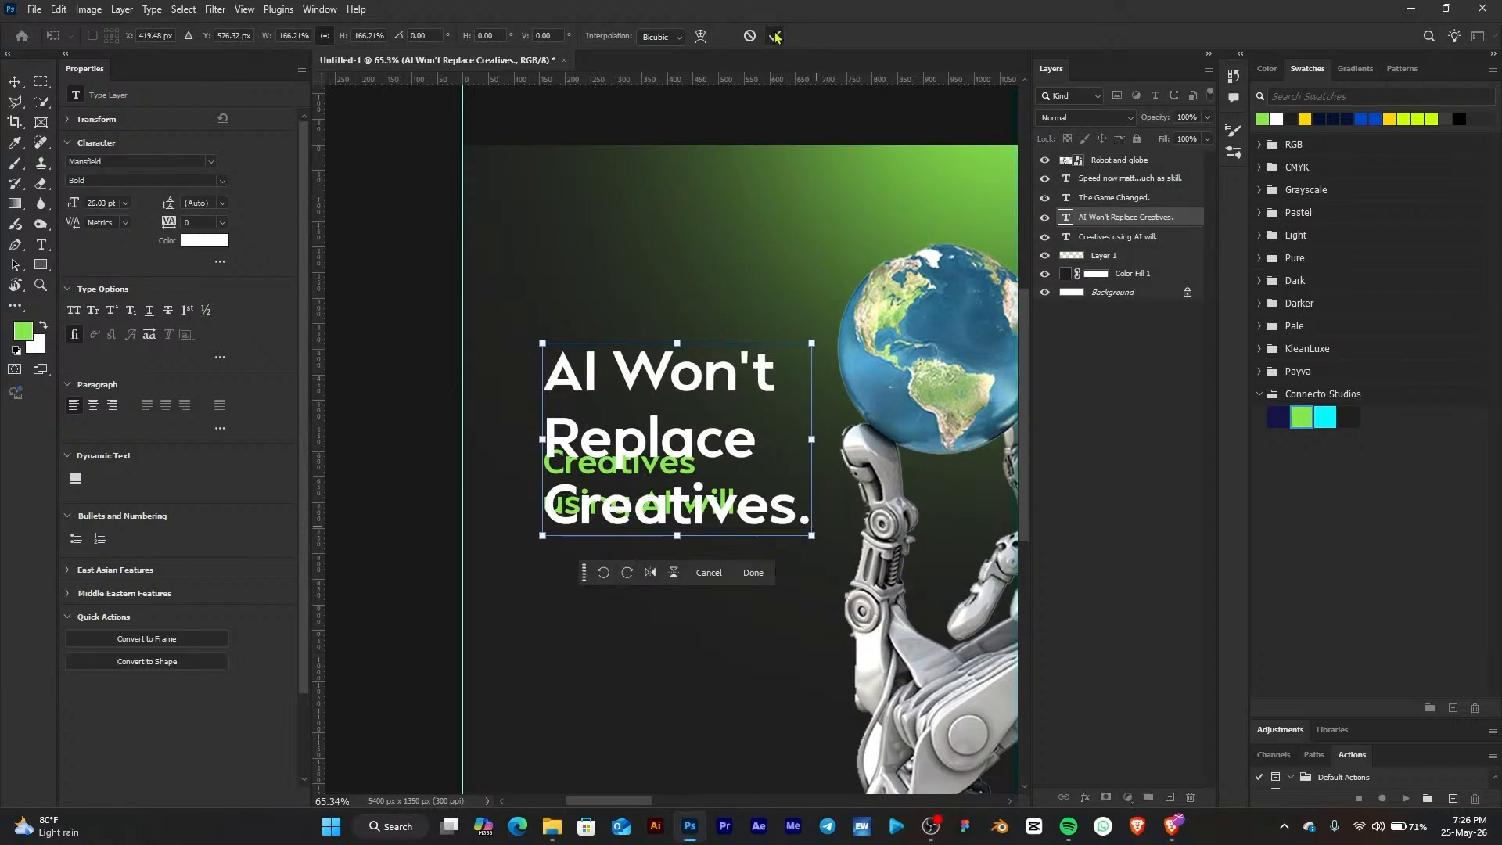
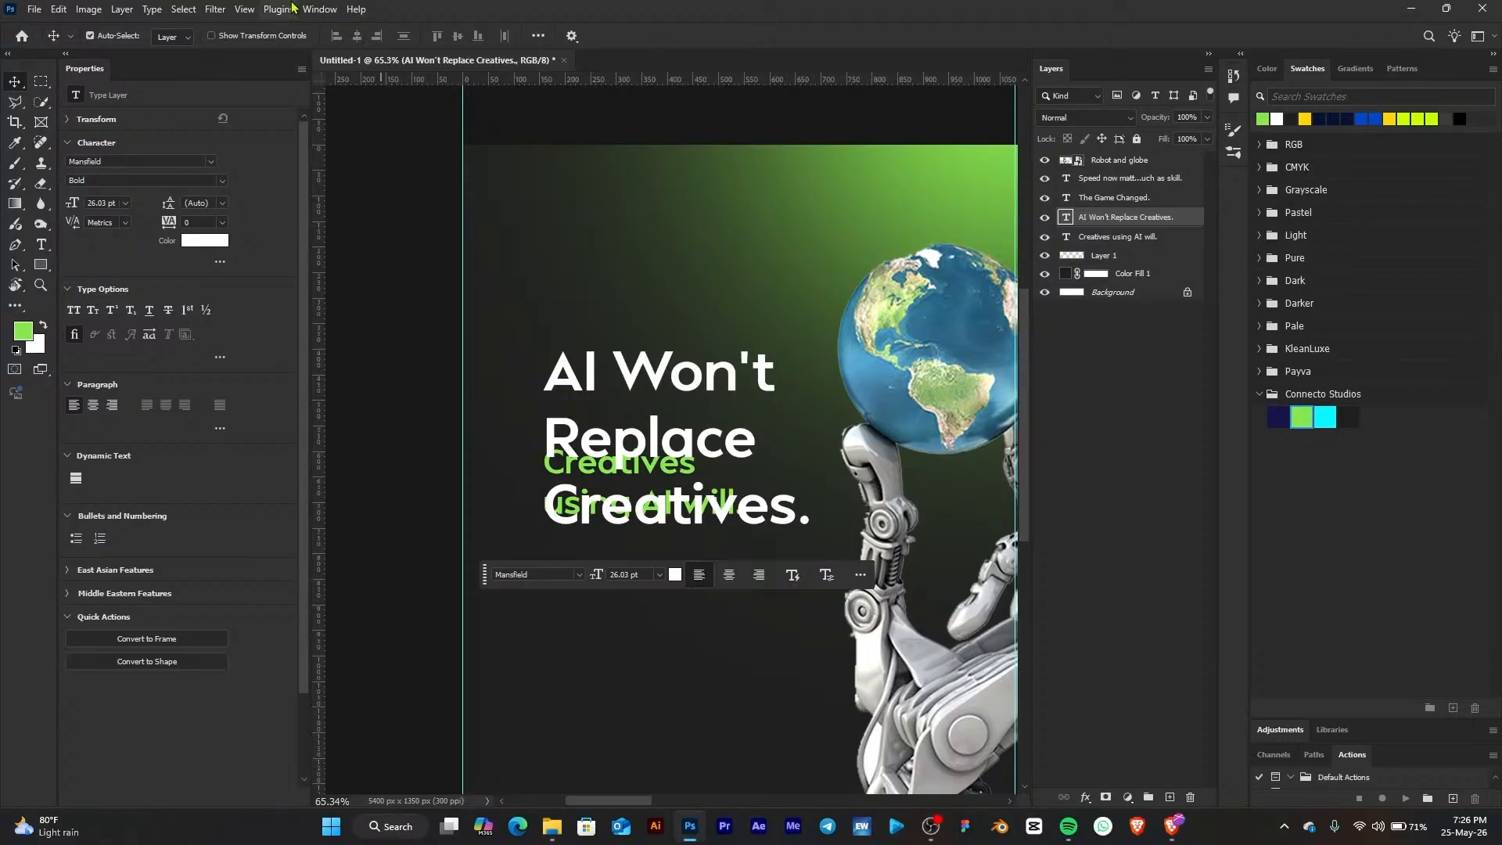
Set the leading of the "AI Won't Replace Creatives." heading to 24 pt
left_click(317, 9)
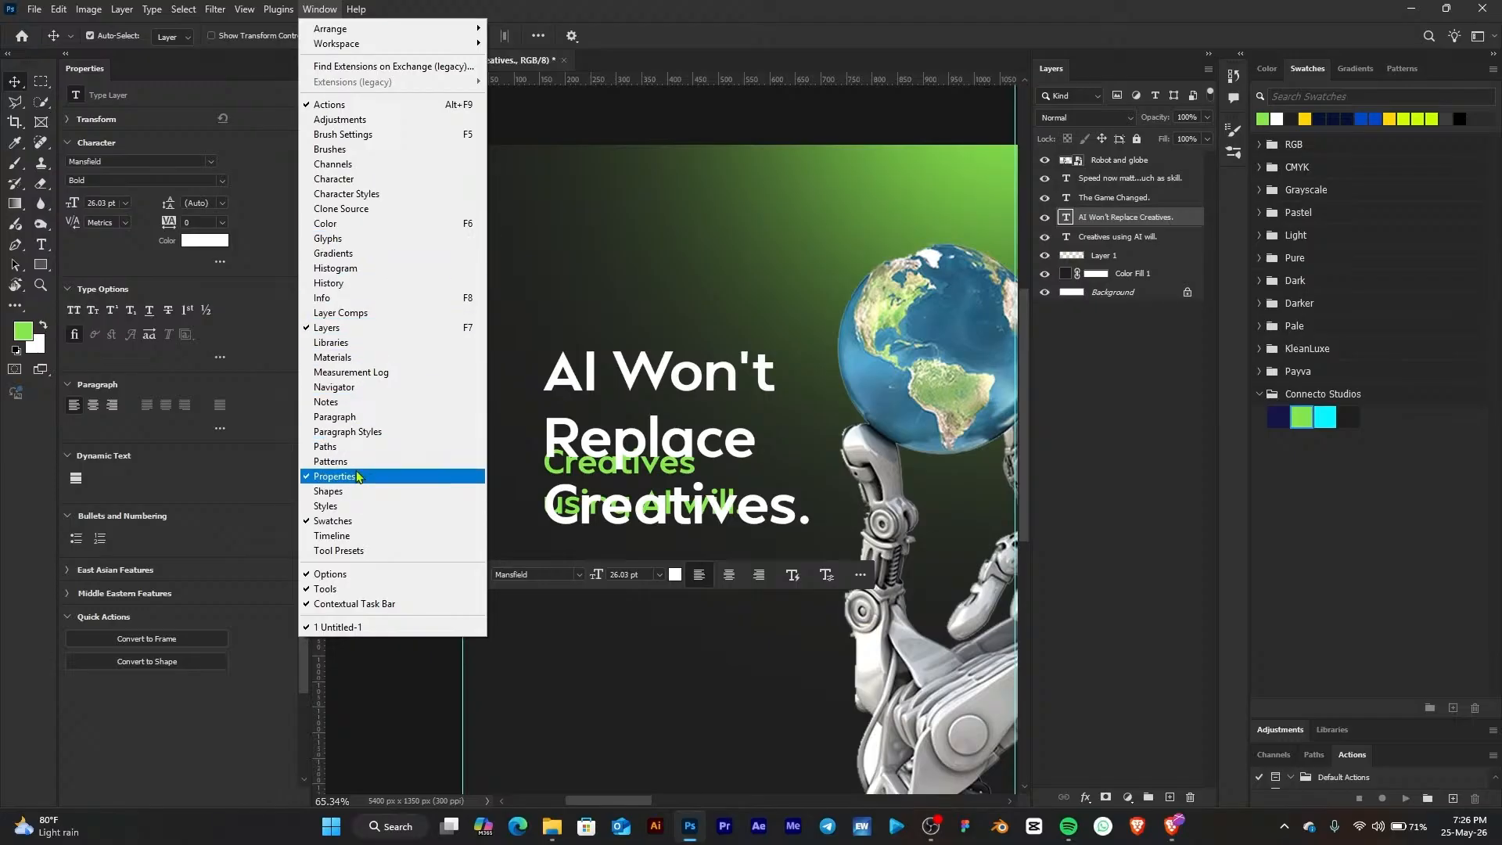
left_click(247, 136)
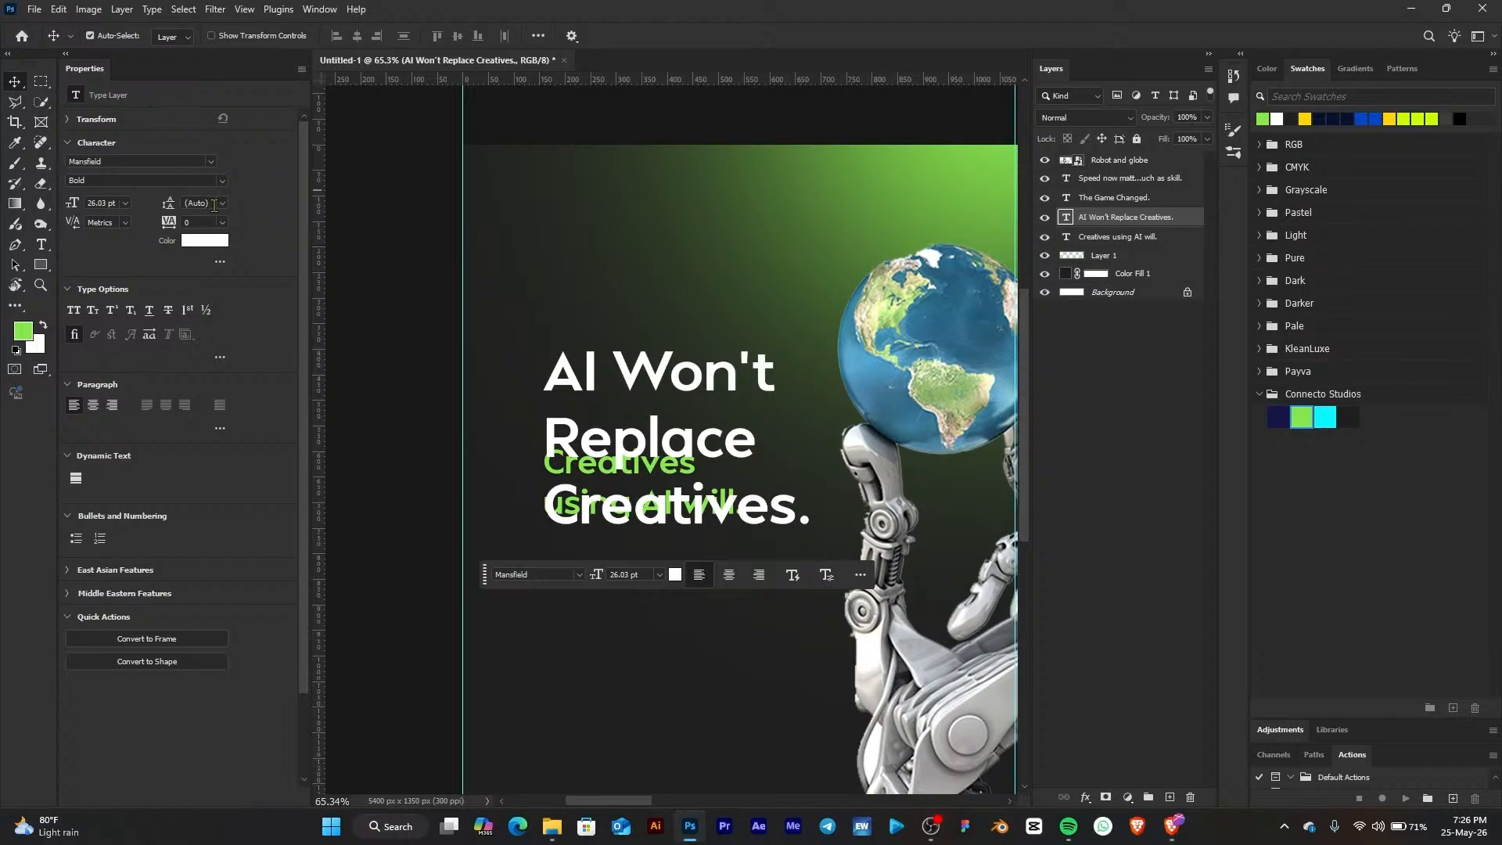
left_click(223, 203)
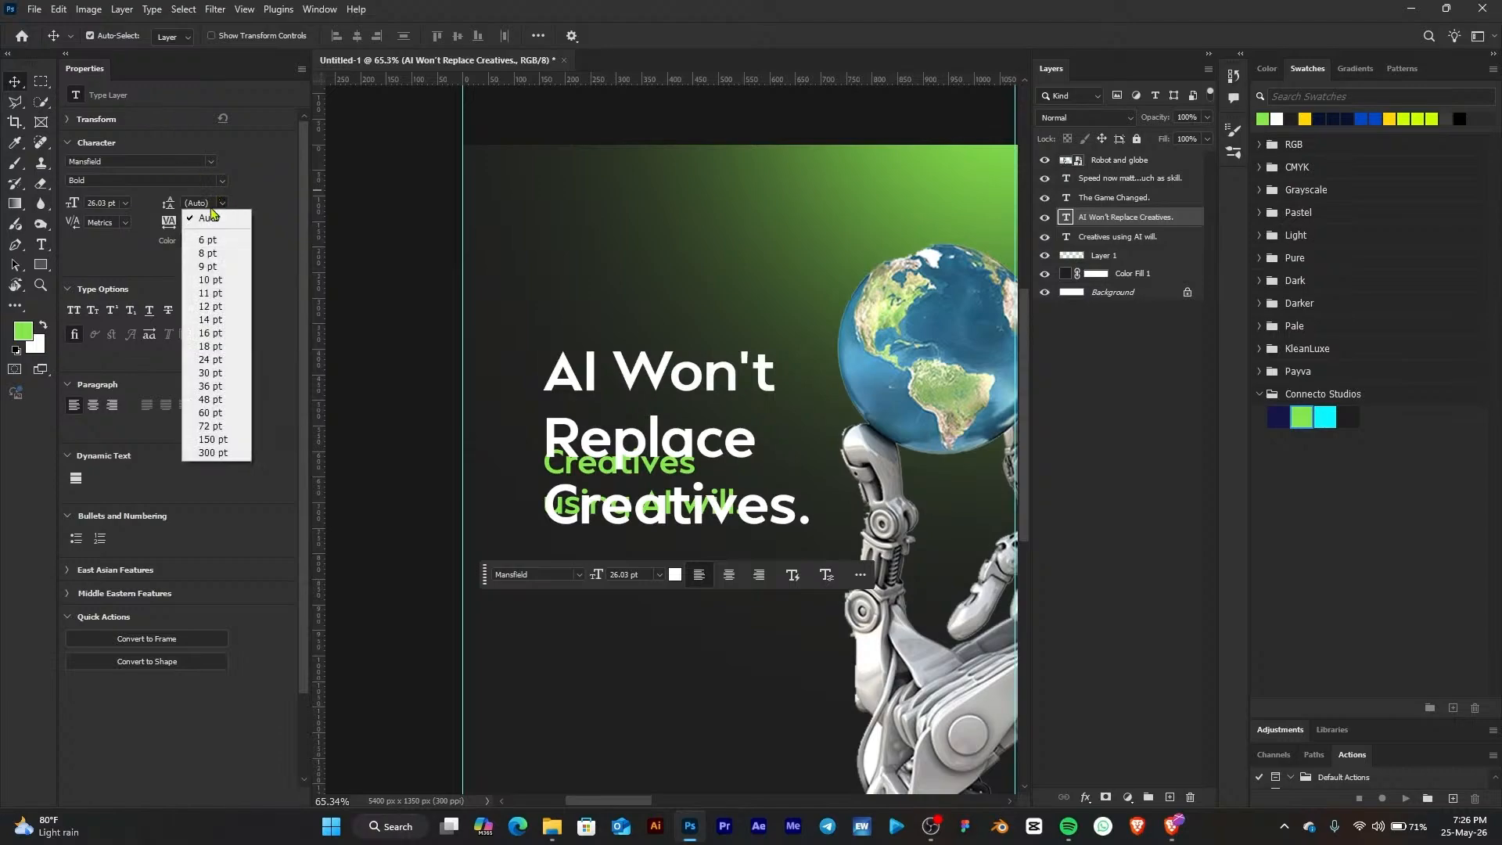
left_click(222, 333)
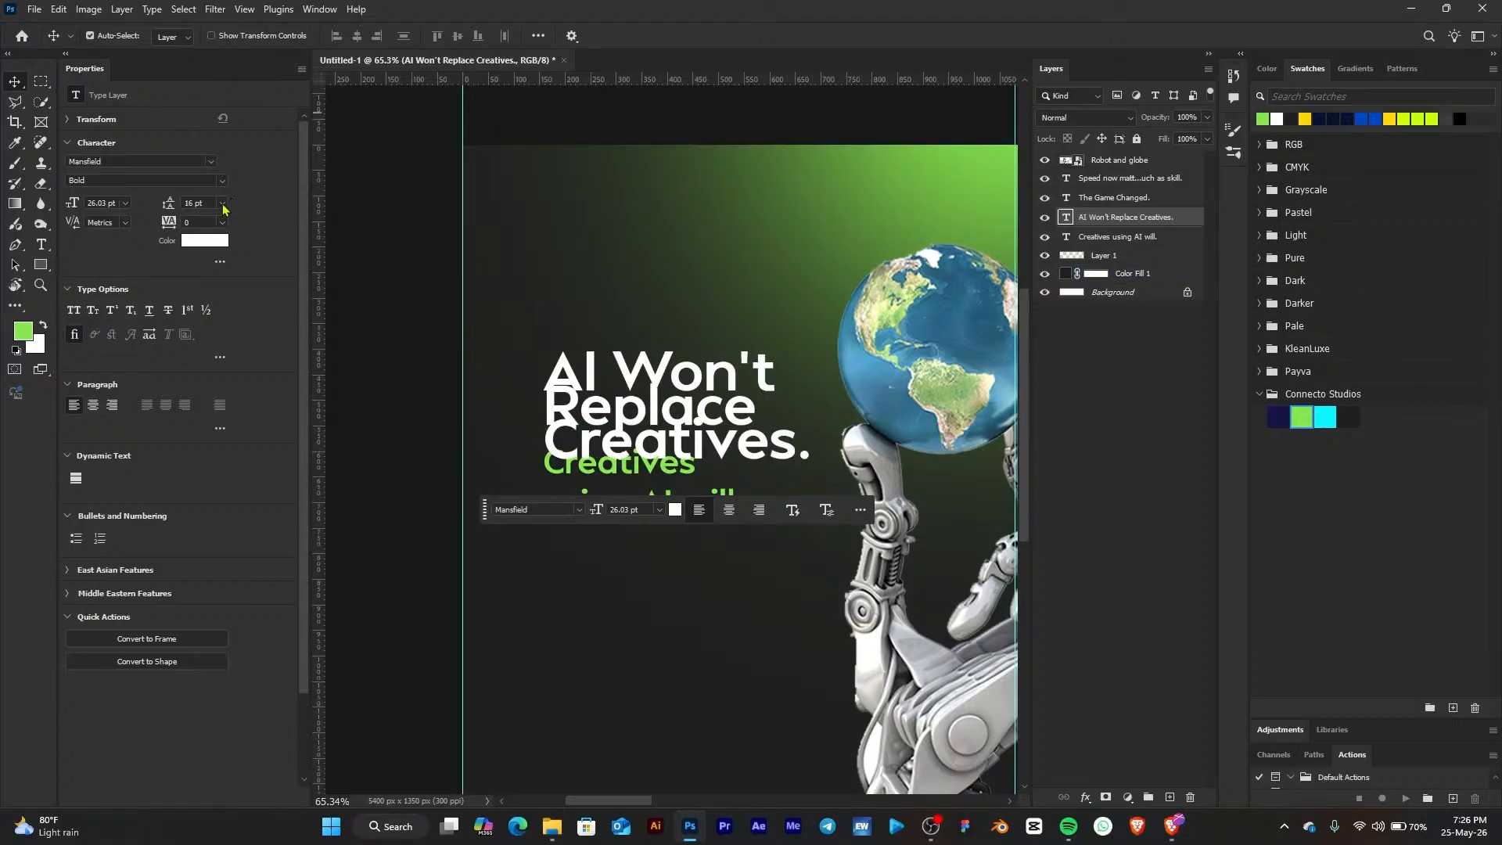
left_click(222, 205)
left_click(237, 346)
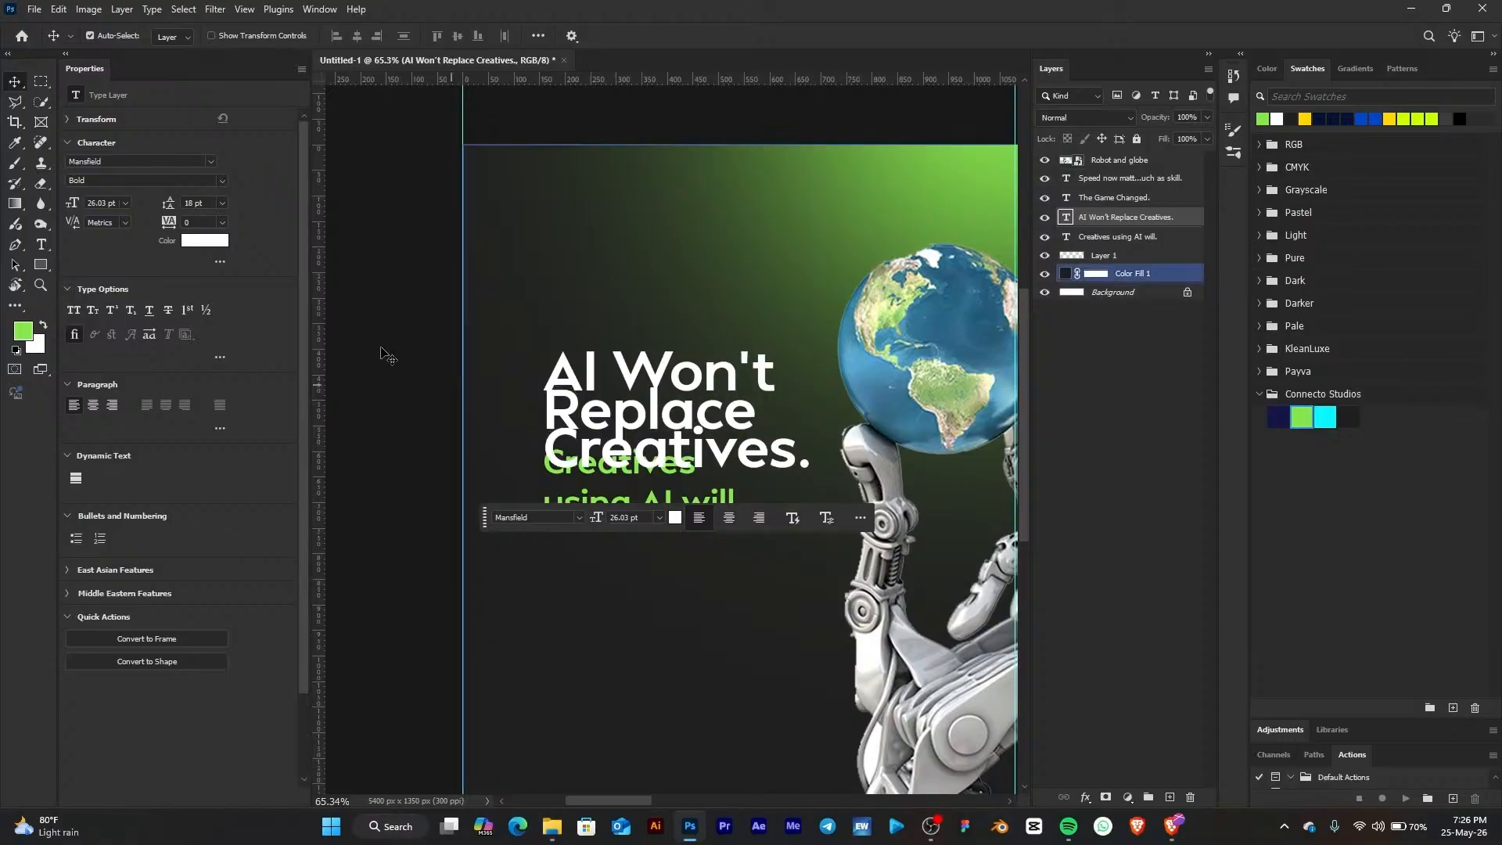
left_click(223, 204)
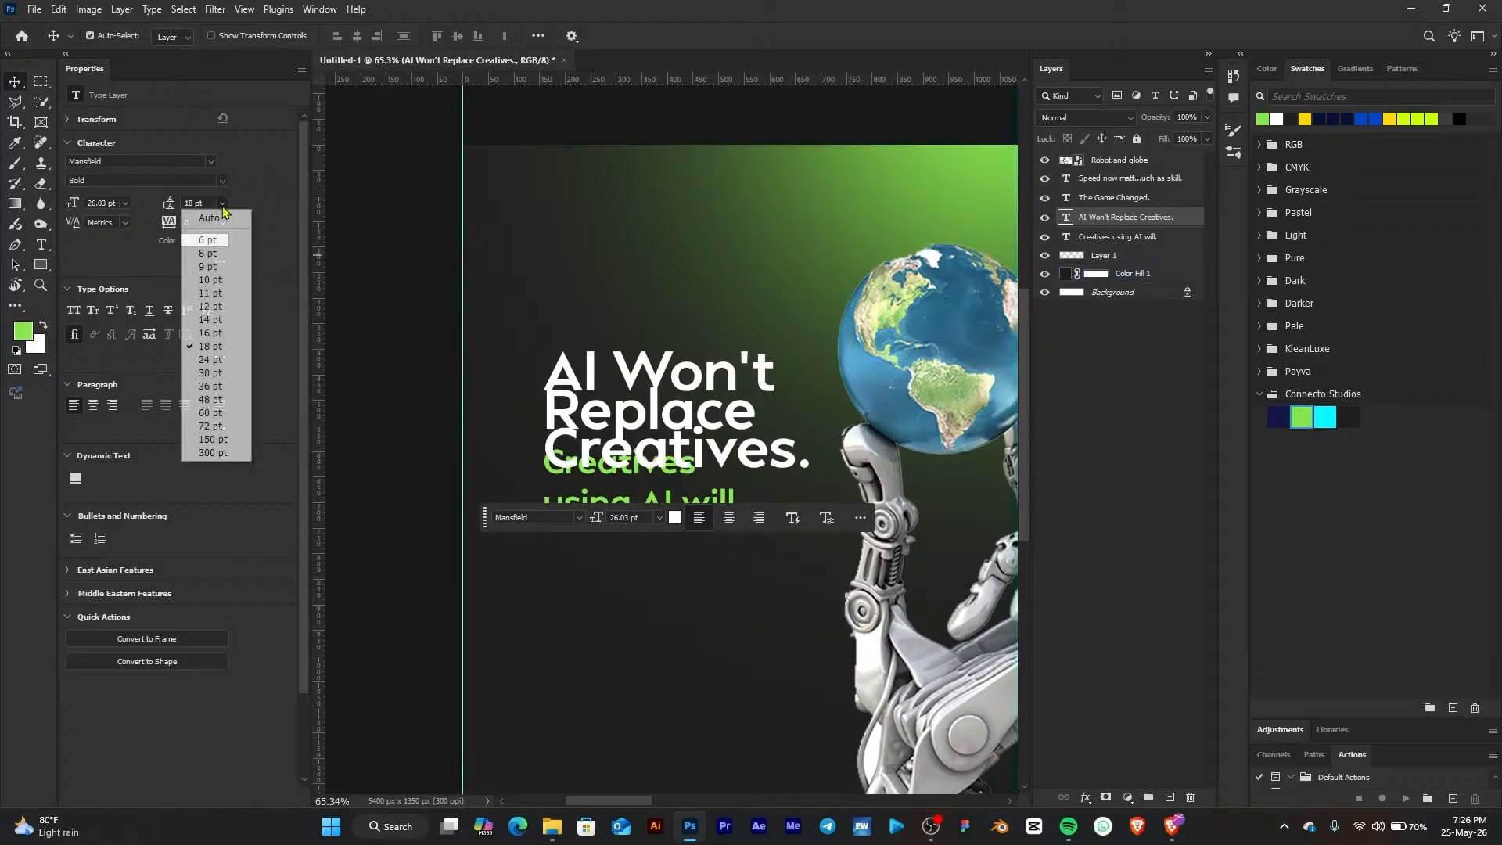
left_click(231, 360)
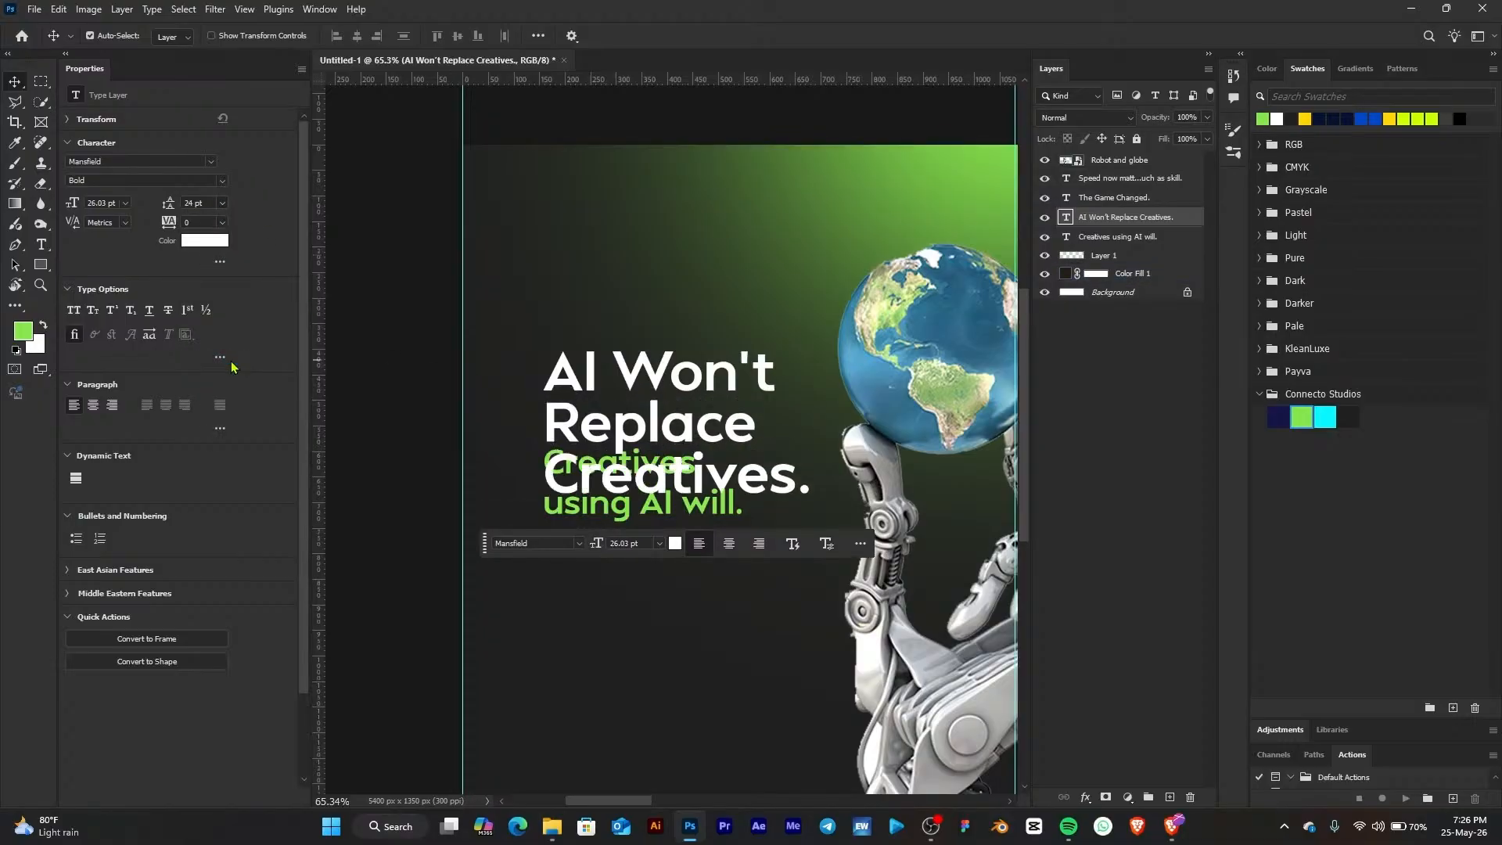
Move the green "Creatives using AI will." text down so it sits just below the heading
left_click(583, 507)
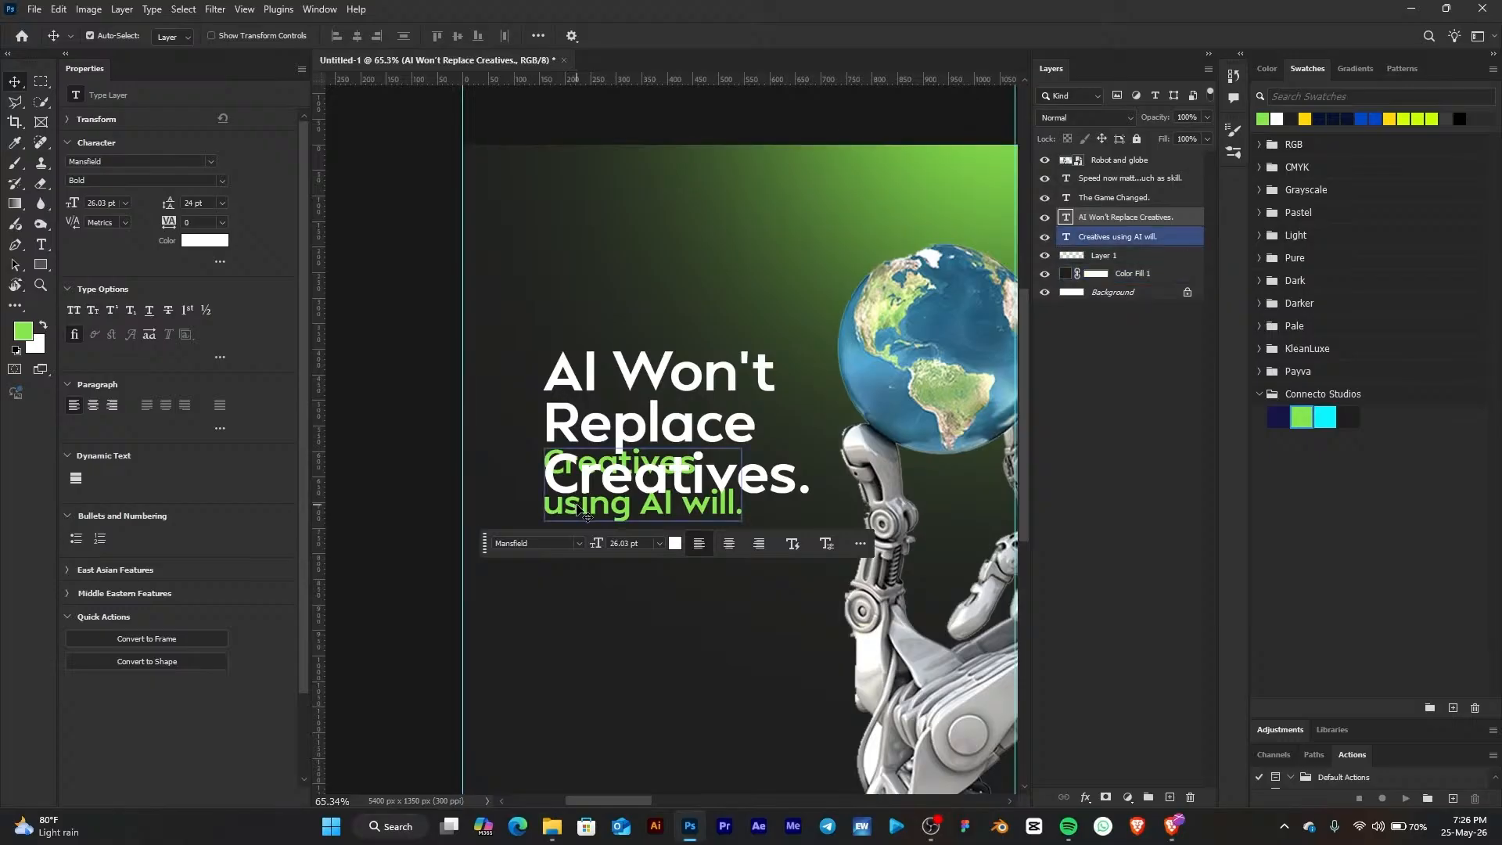
left_click_drag(582, 542, 578, 565)
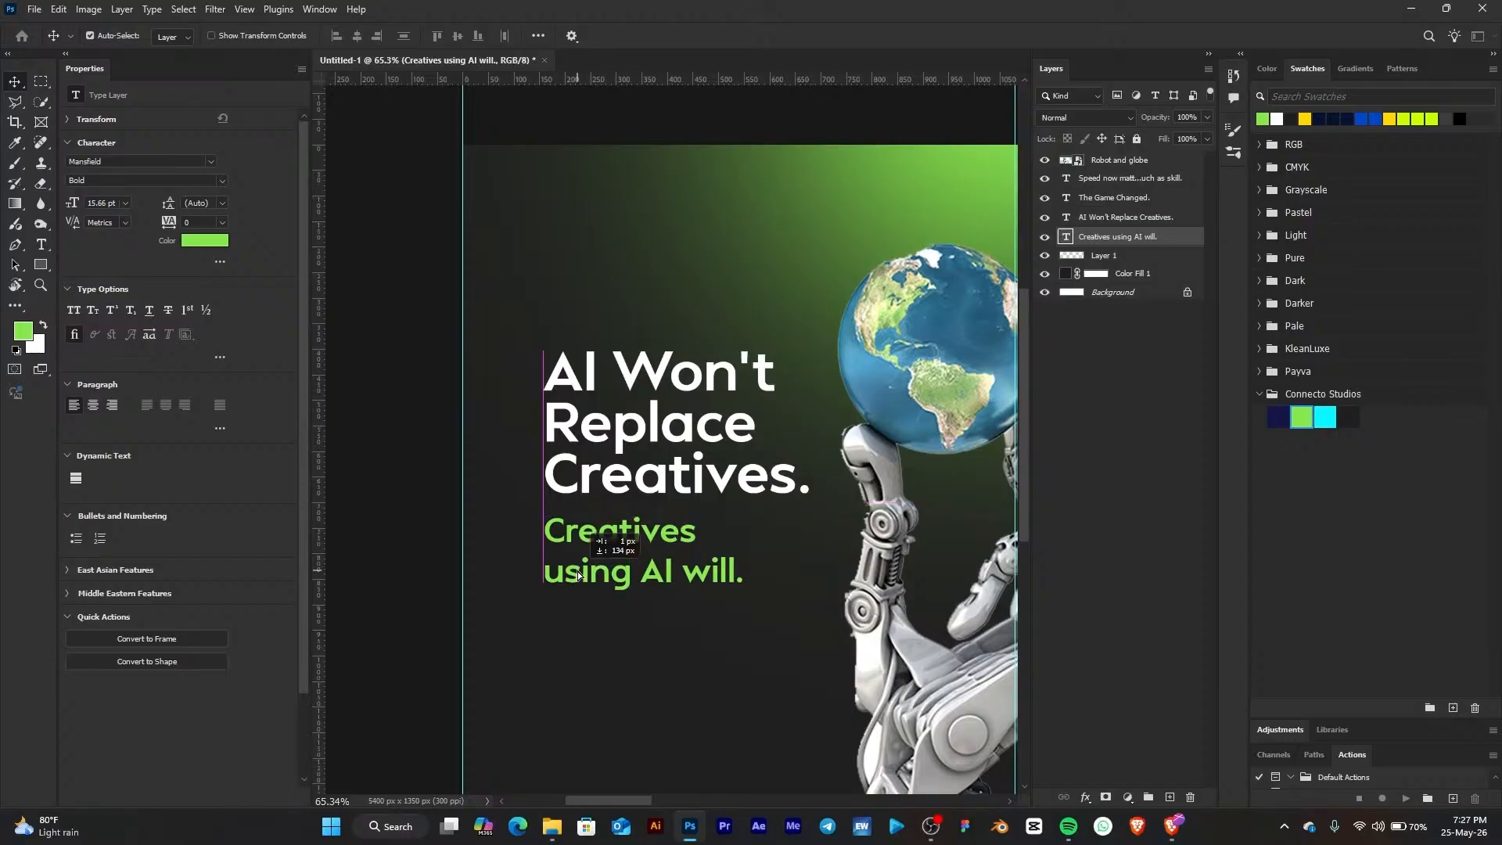
left_click(611, 463)
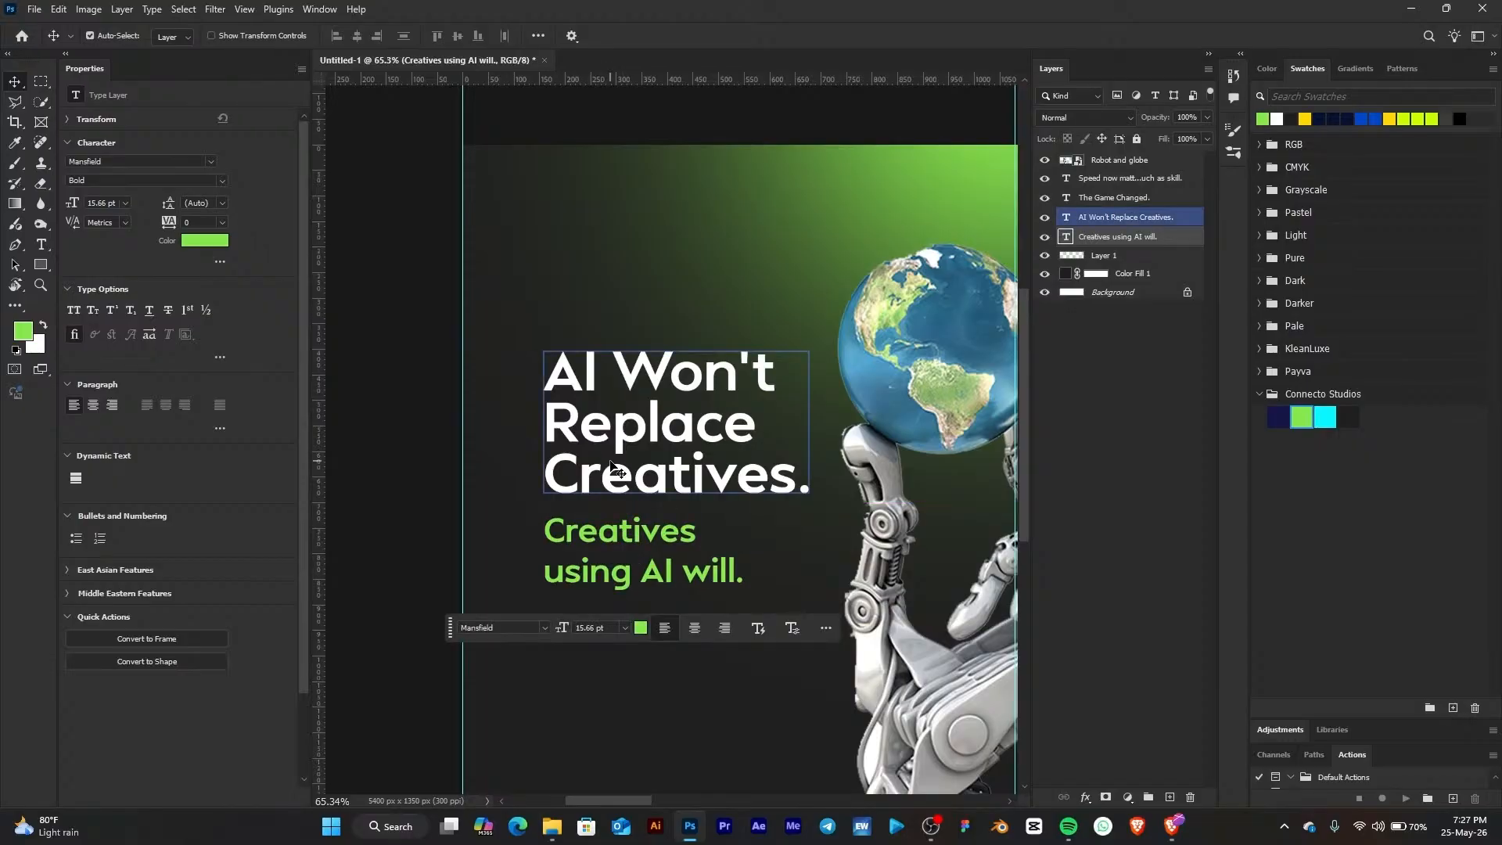
key("shift+Up")
key("shift+Up")
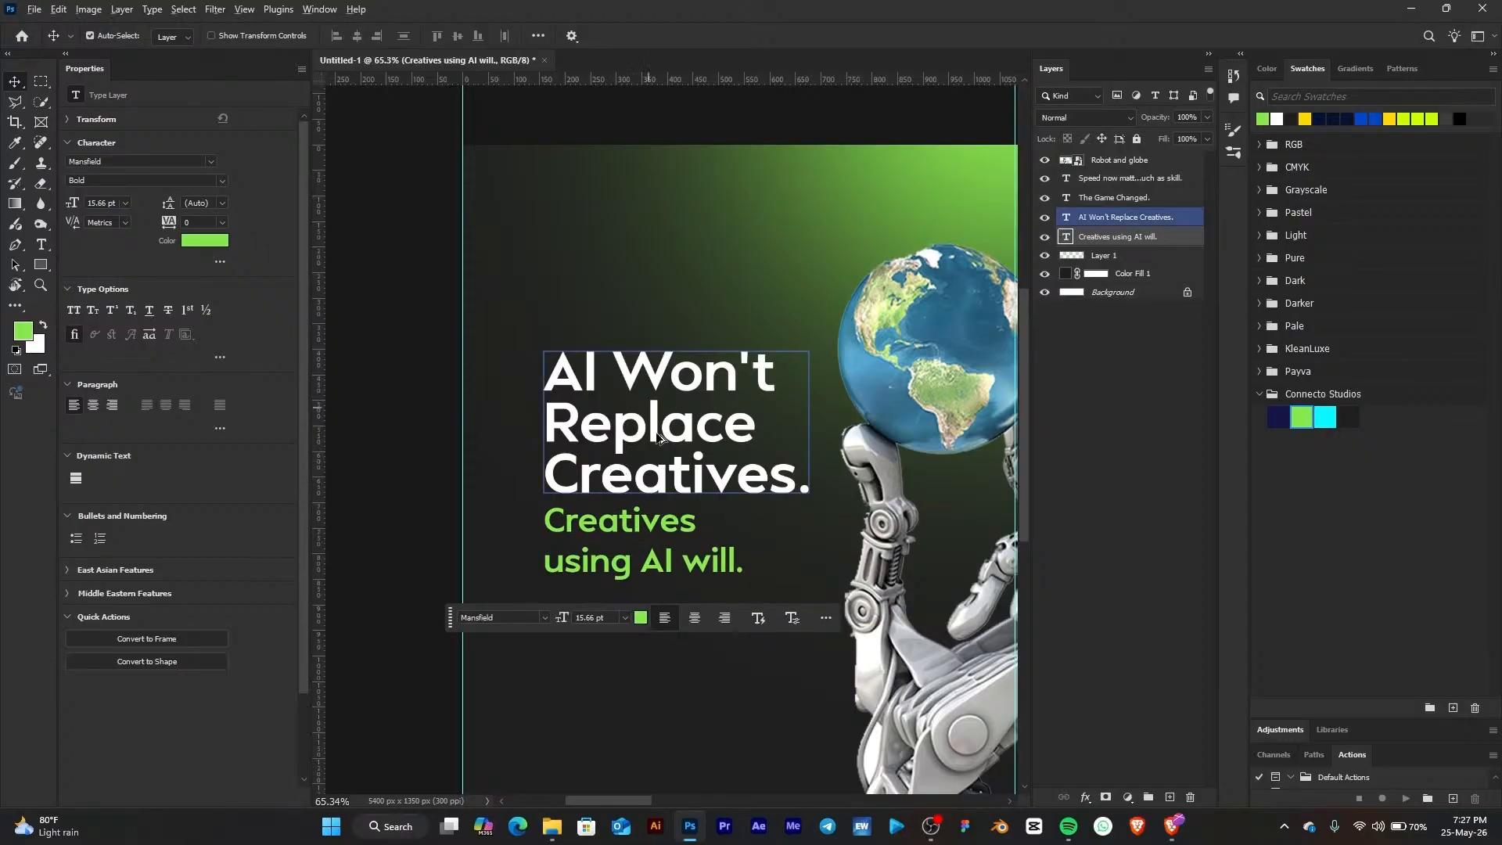
Switch to the browser and look through the open PNGEgg robot image pages
scroll(659, 438, "down", 5)
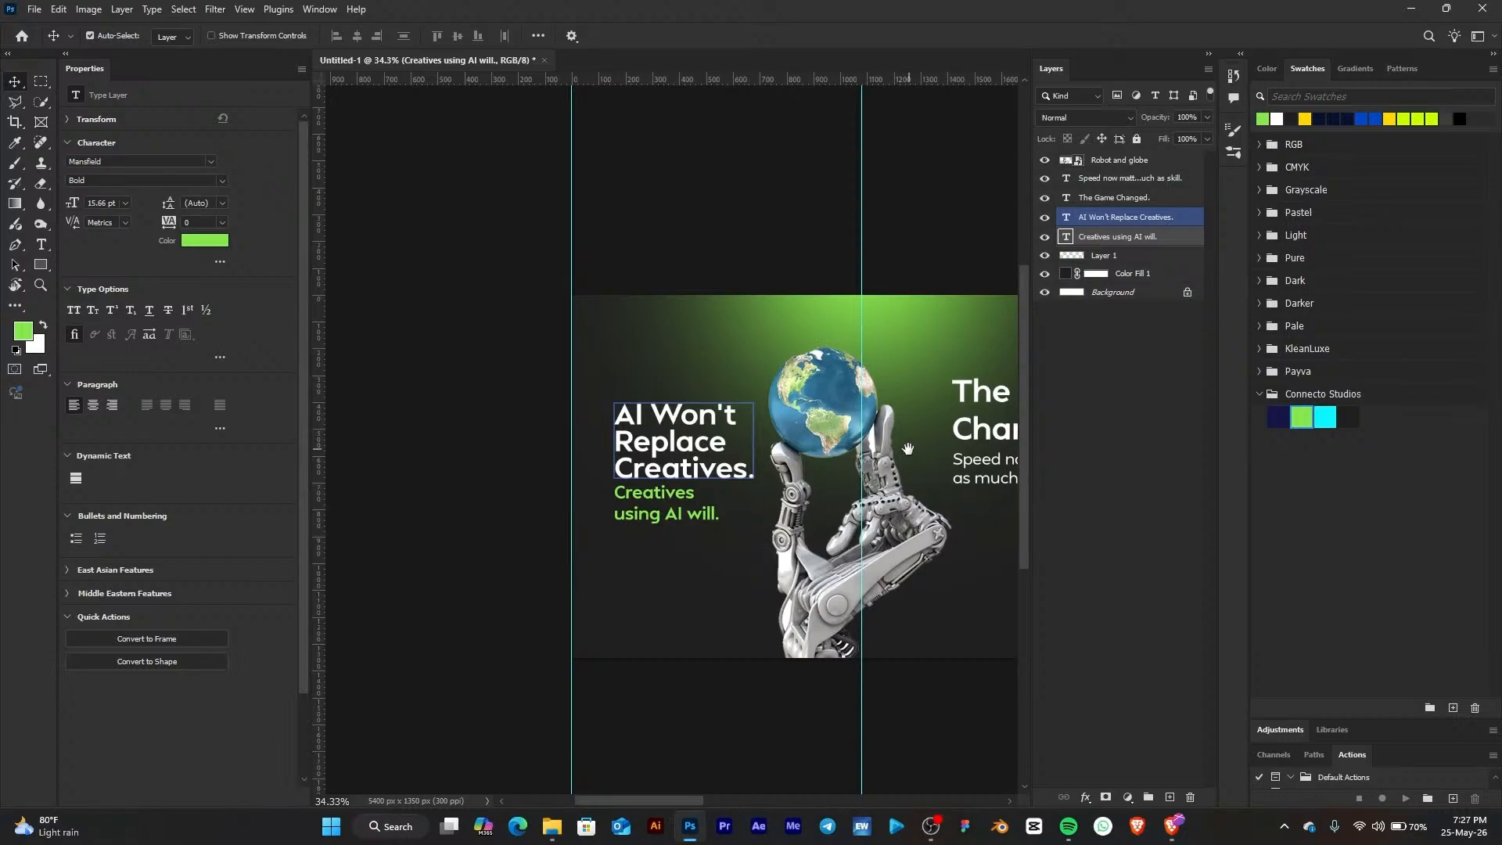
left_click_drag(908, 449, 583, 417)
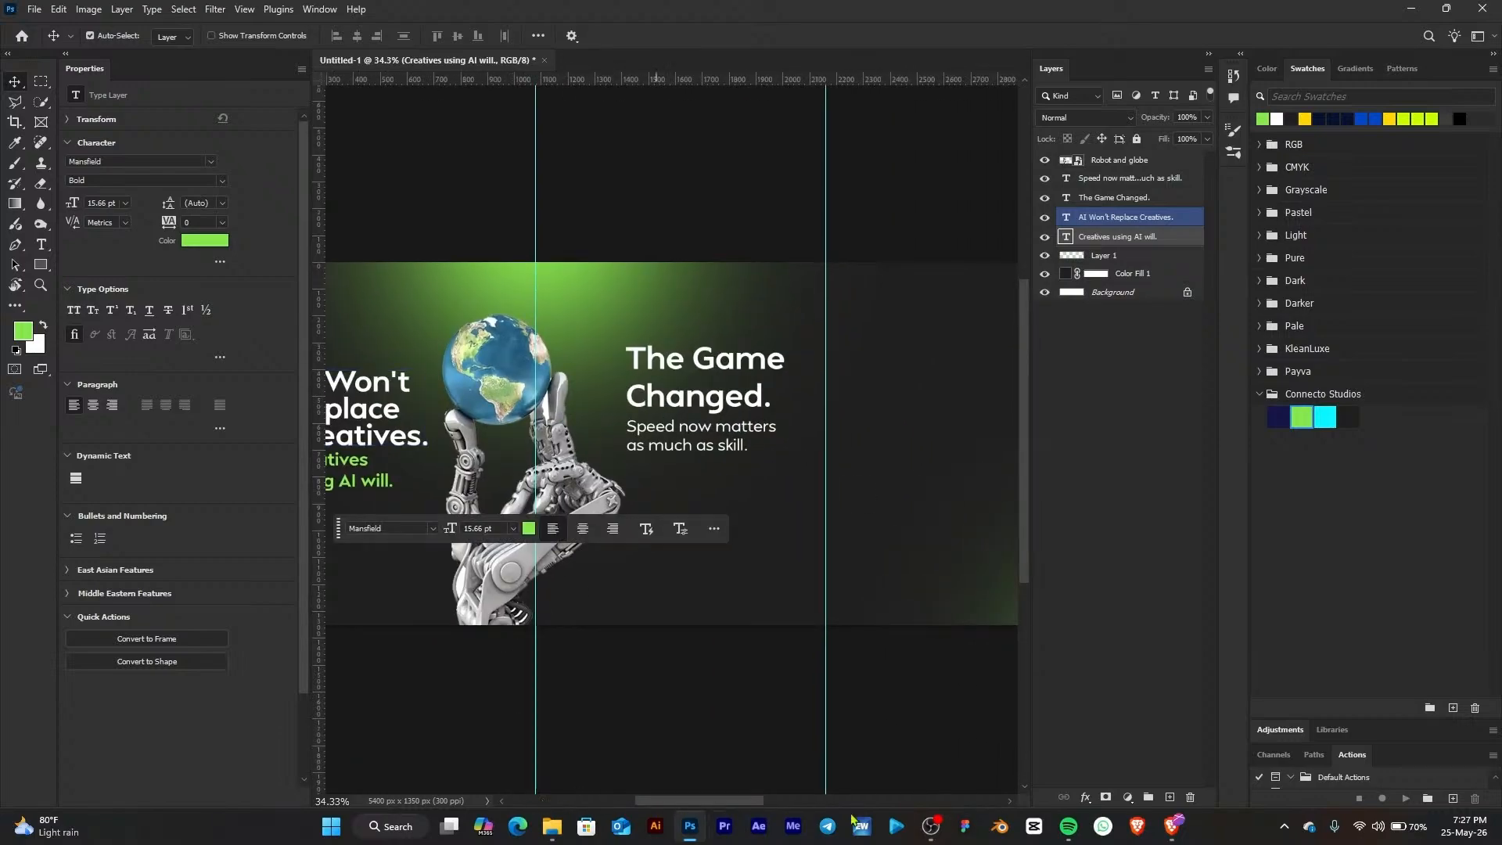
left_click(1173, 825)
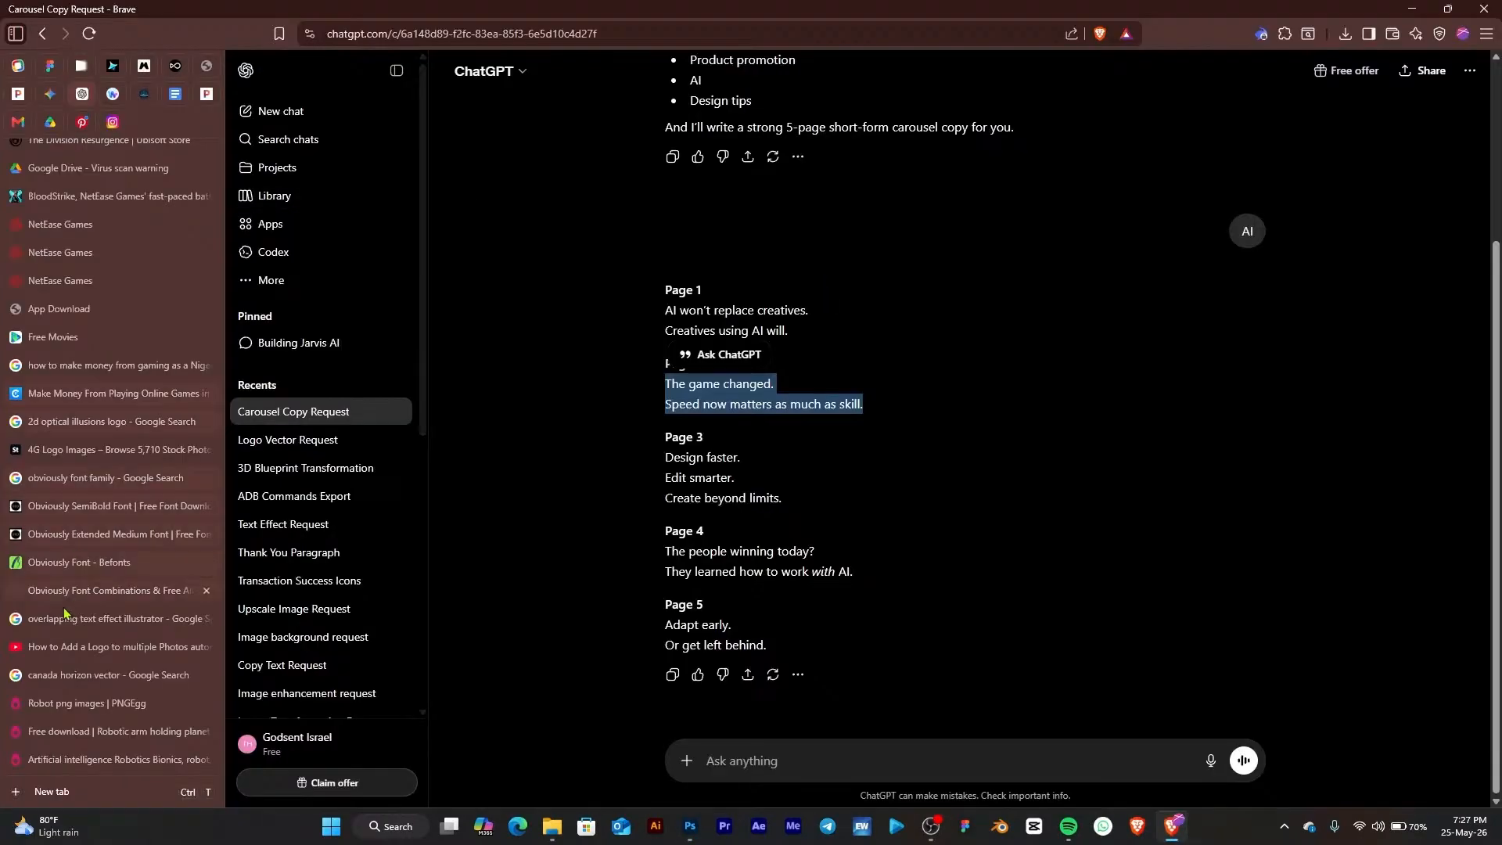
left_click(107, 759)
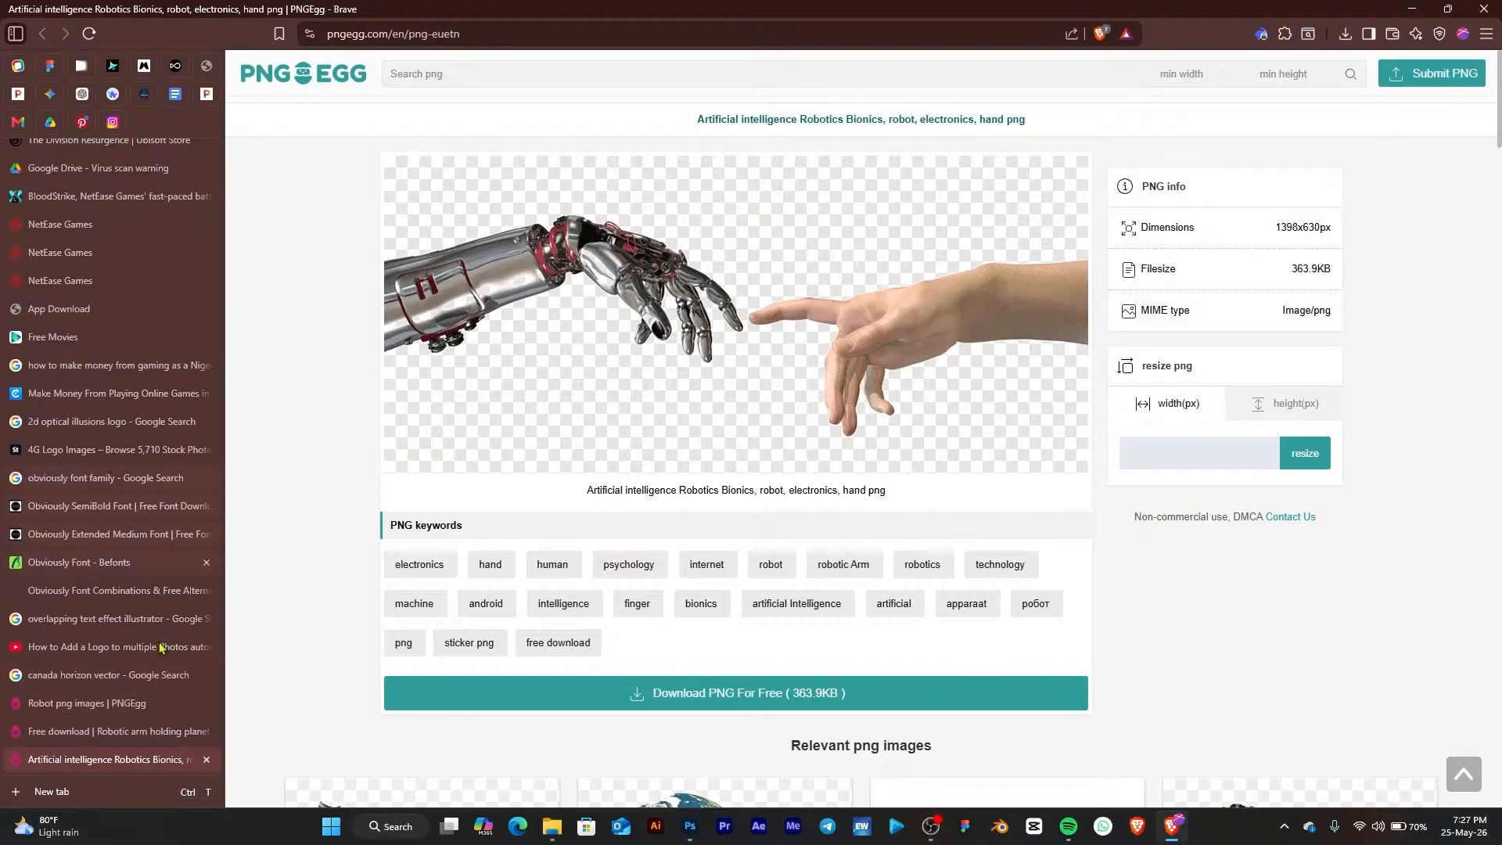
left_click(134, 732)
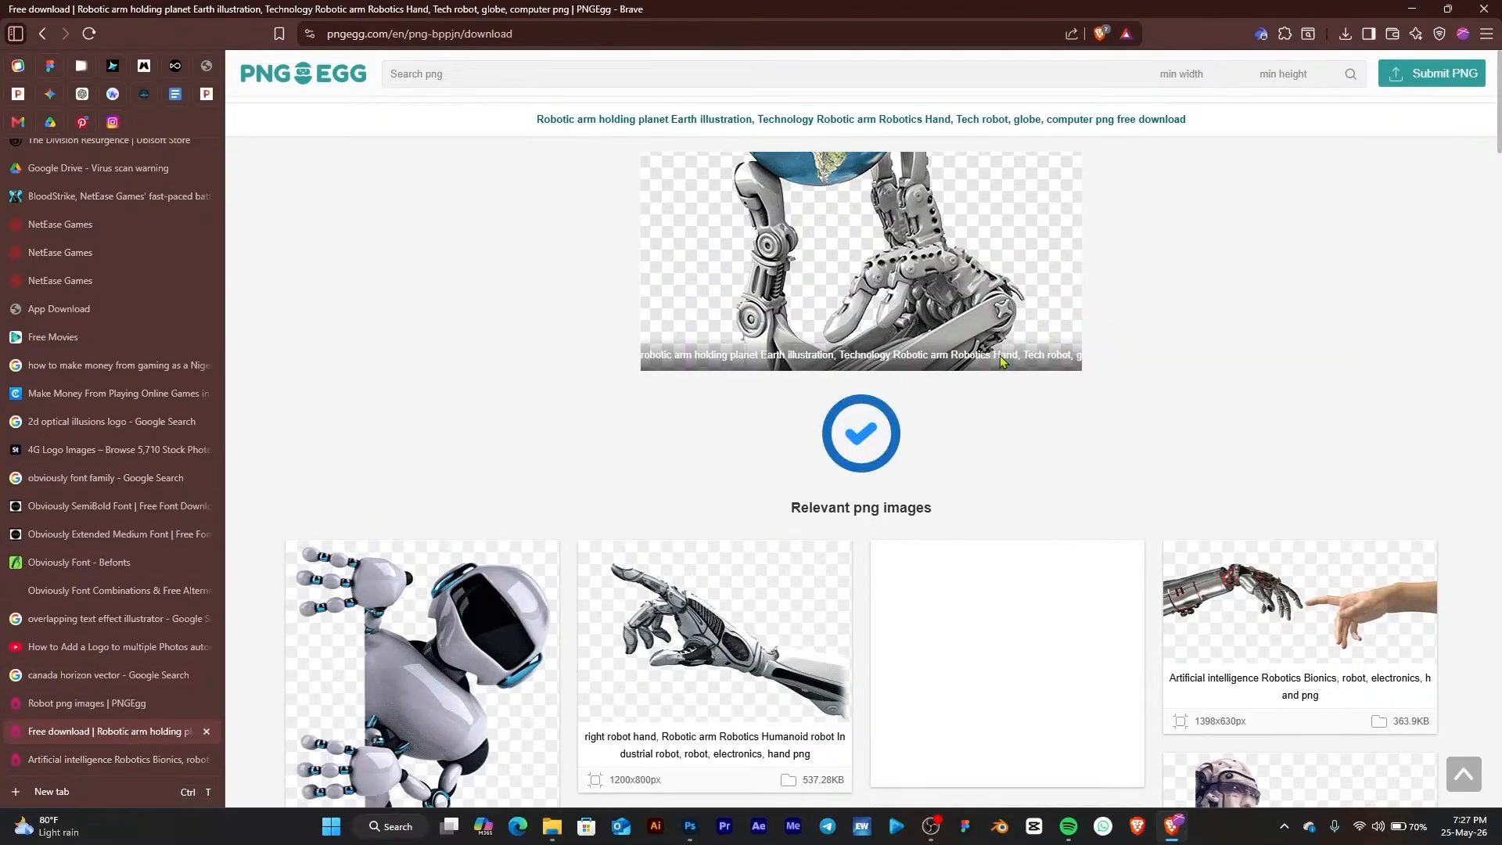
scroll(818, 412, "down", 7)
scroll(833, 399, "up", 5)
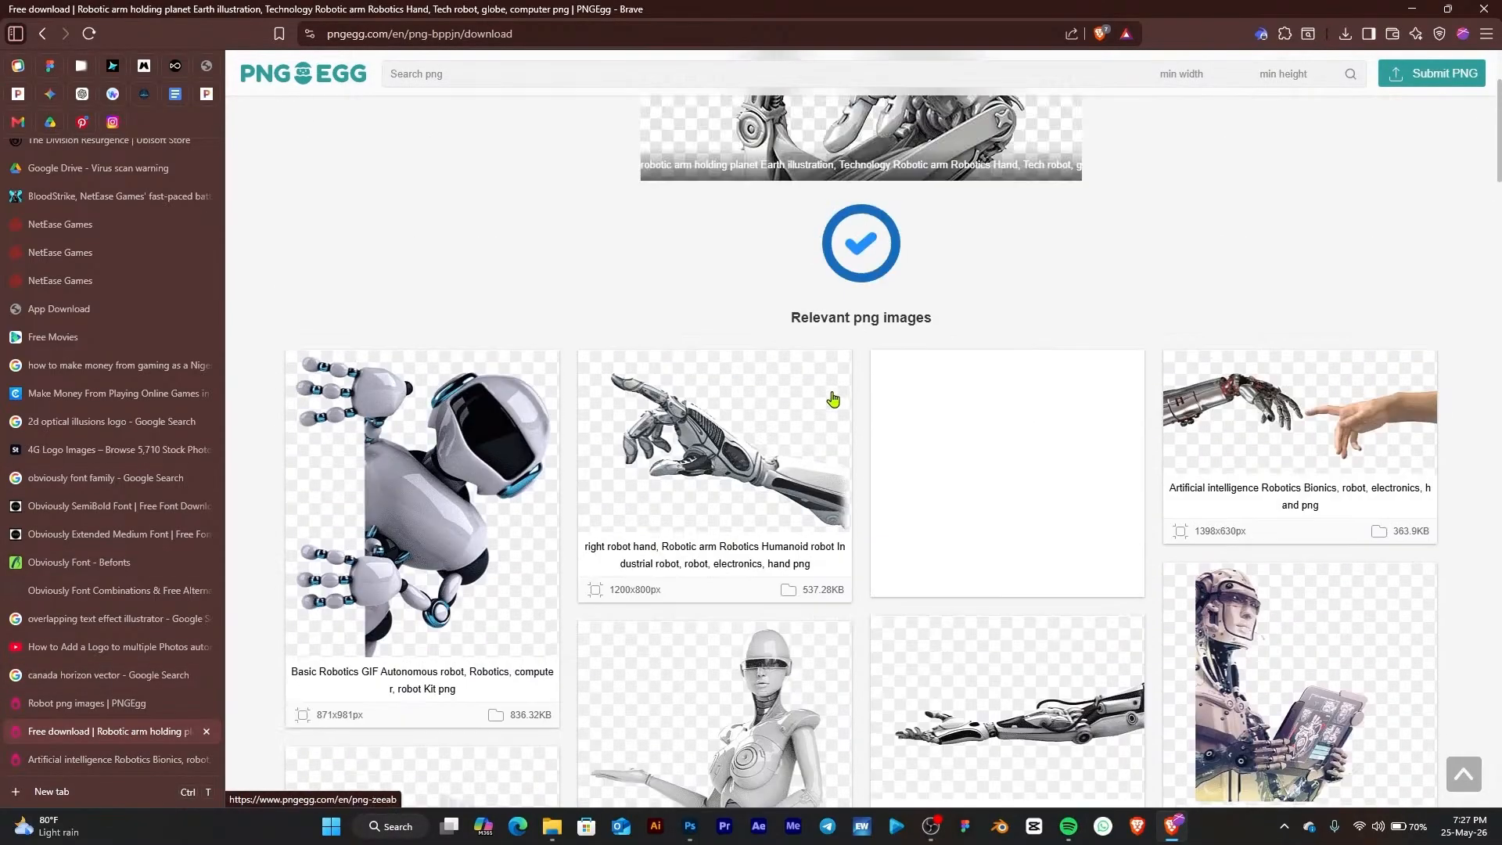
scroll(833, 400, "up", 2)
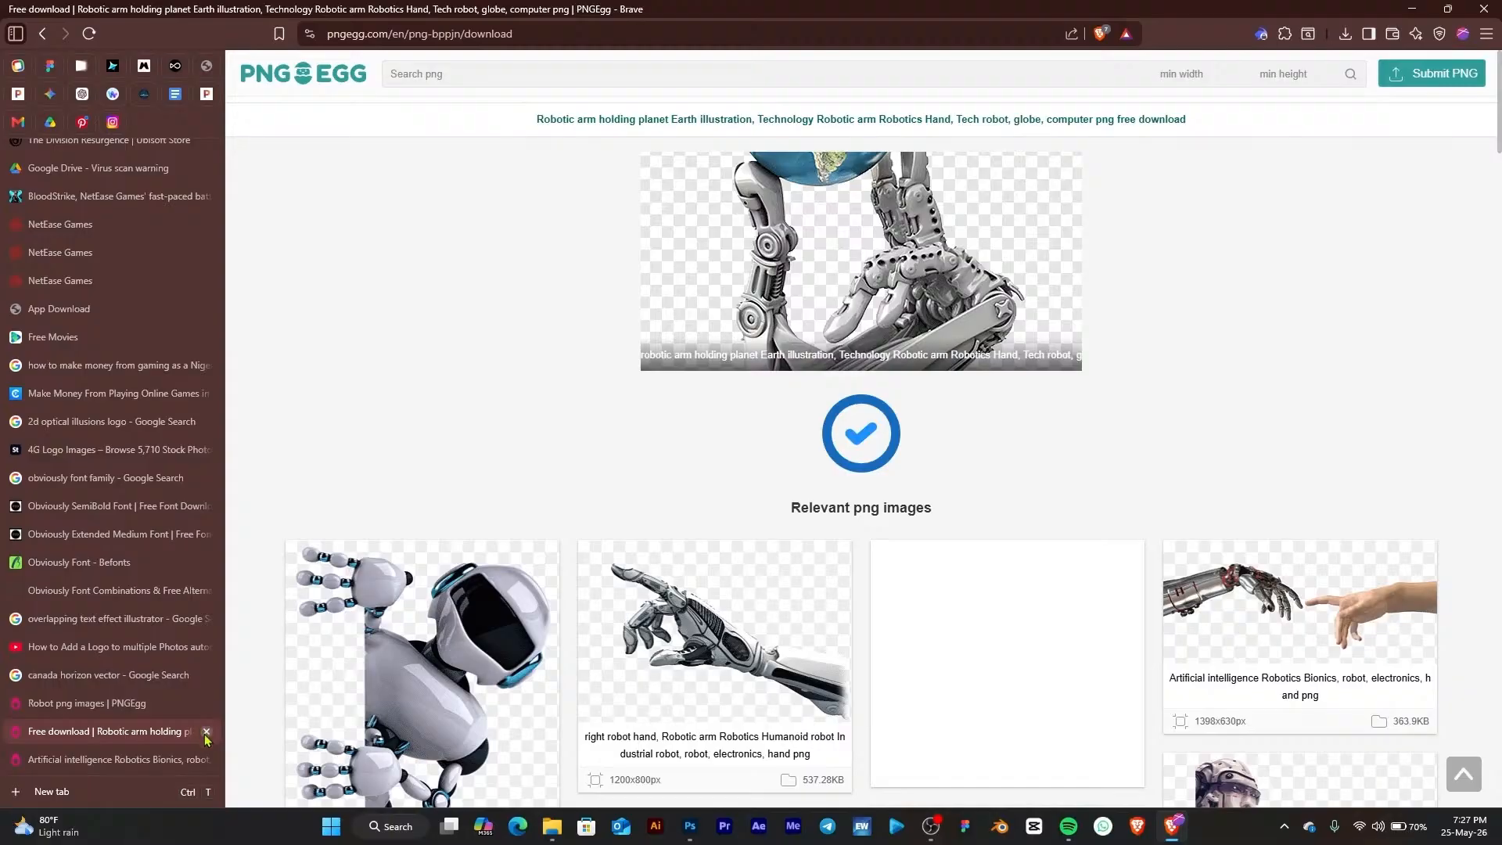
Close the globe download tab, browse related robot images and open the three headset robots page in a new tab
key("ctrl+w")
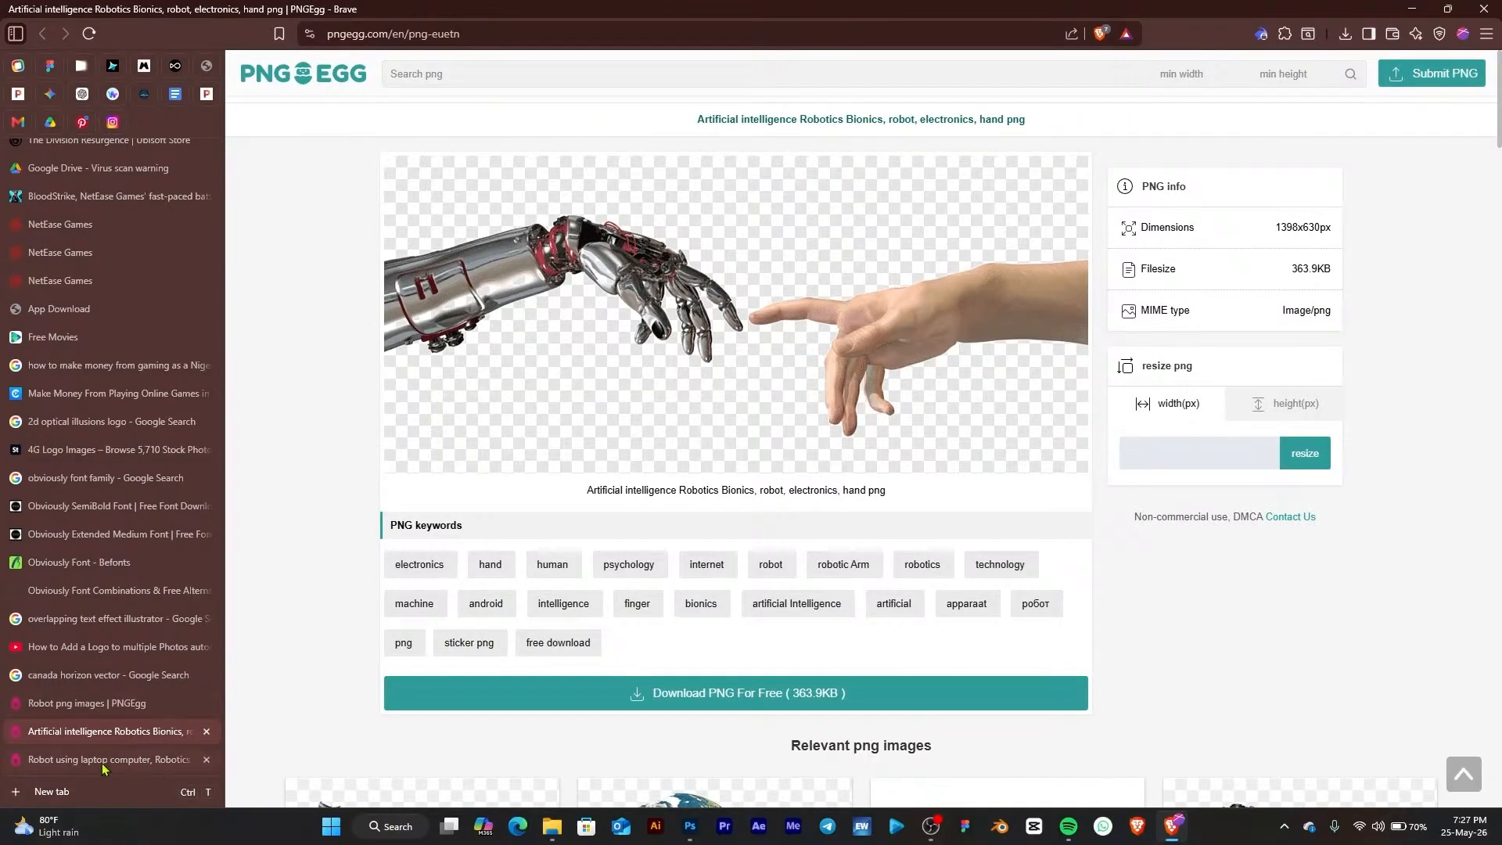
left_click(103, 765)
scroll(786, 370, "down", 8)
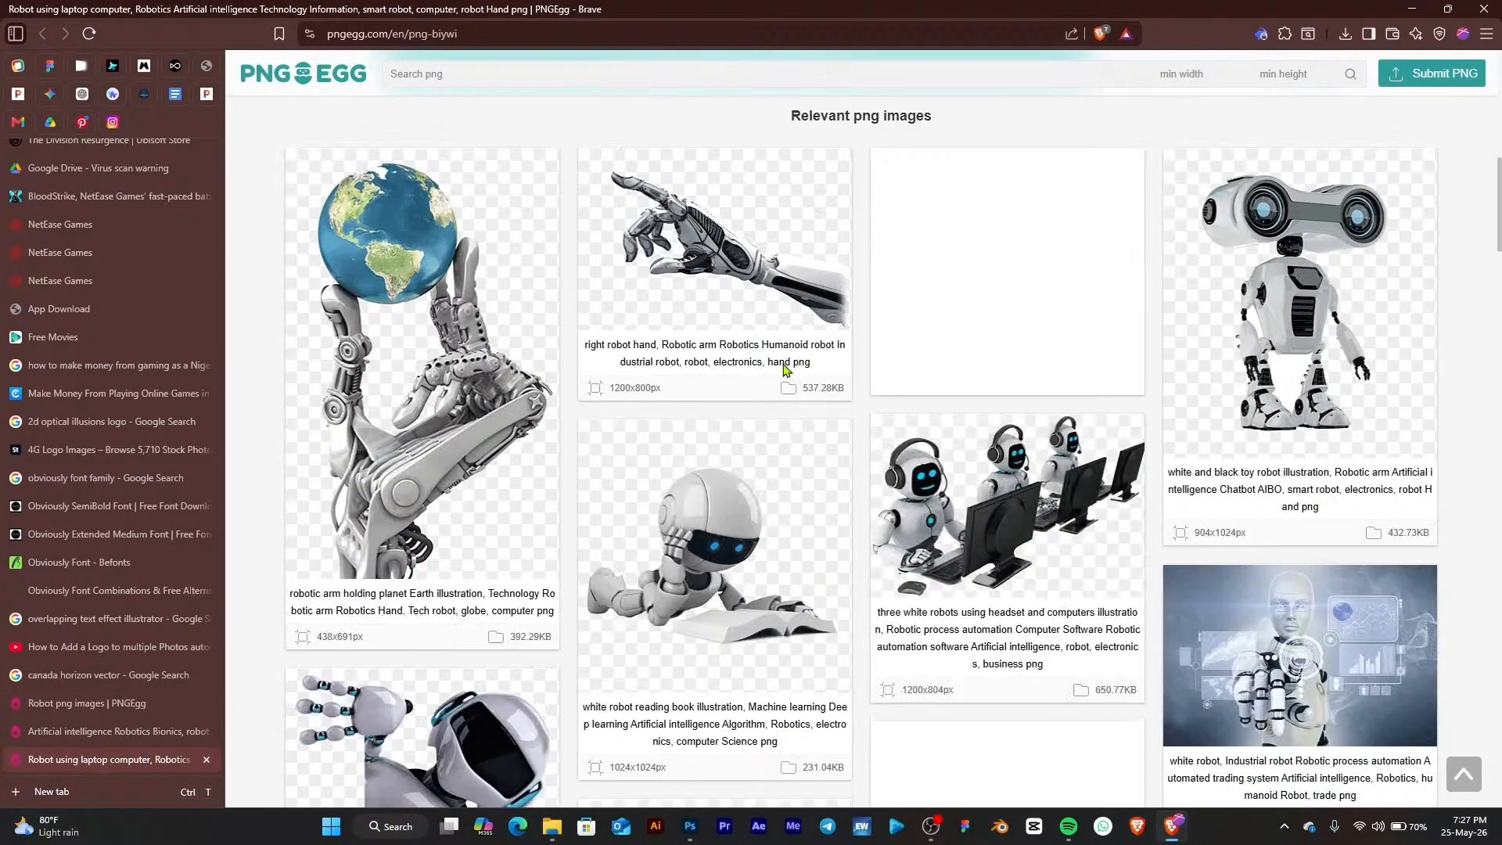
scroll(788, 372, "up", 3)
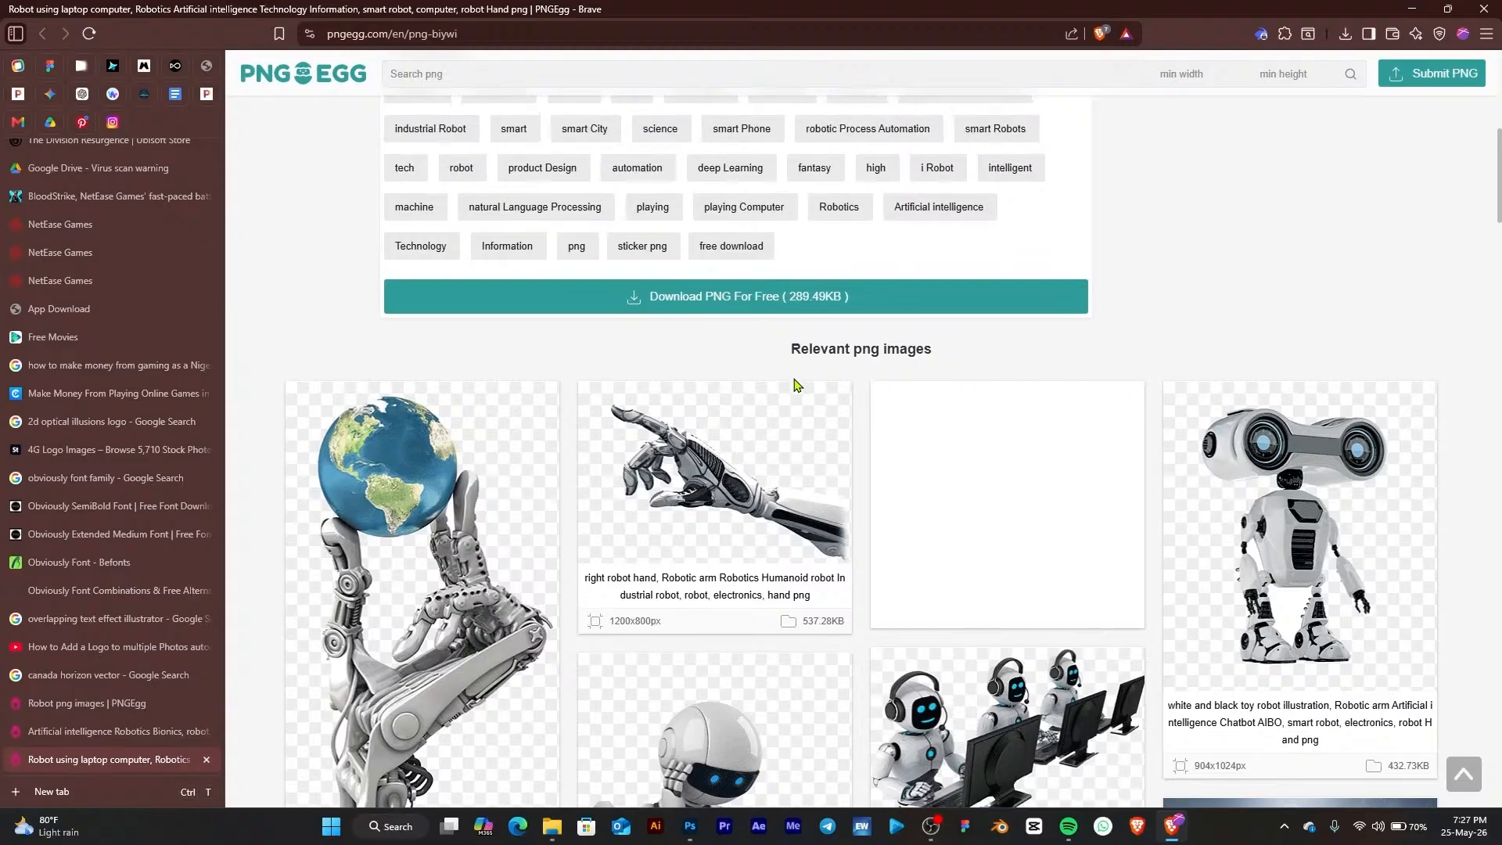
scroll(1016, 234, "down", 6)
right_click(991, 217)
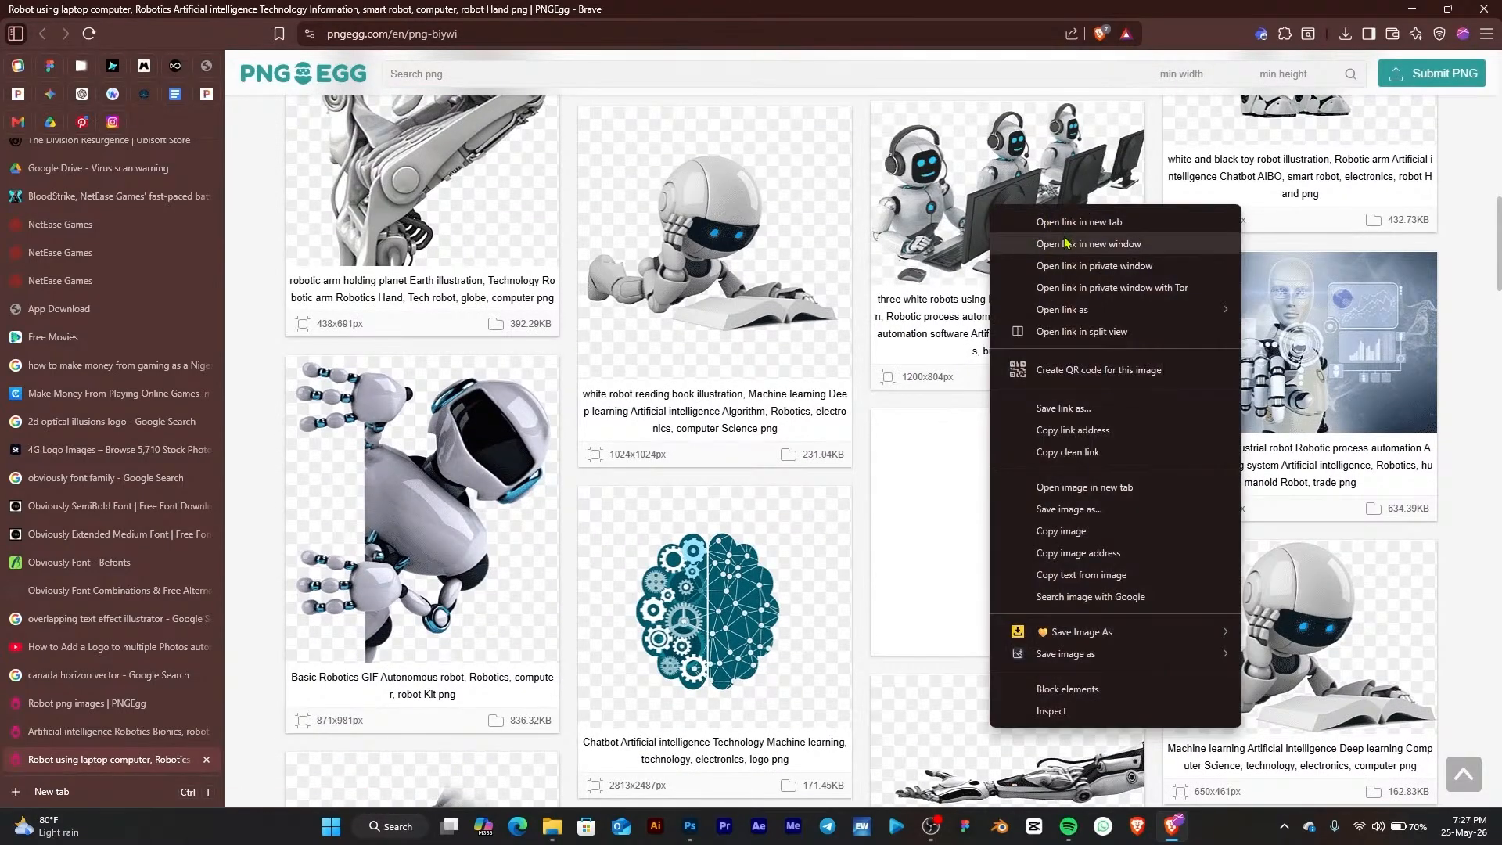
left_click(1066, 237)
scroll(946, 270, "up", 7)
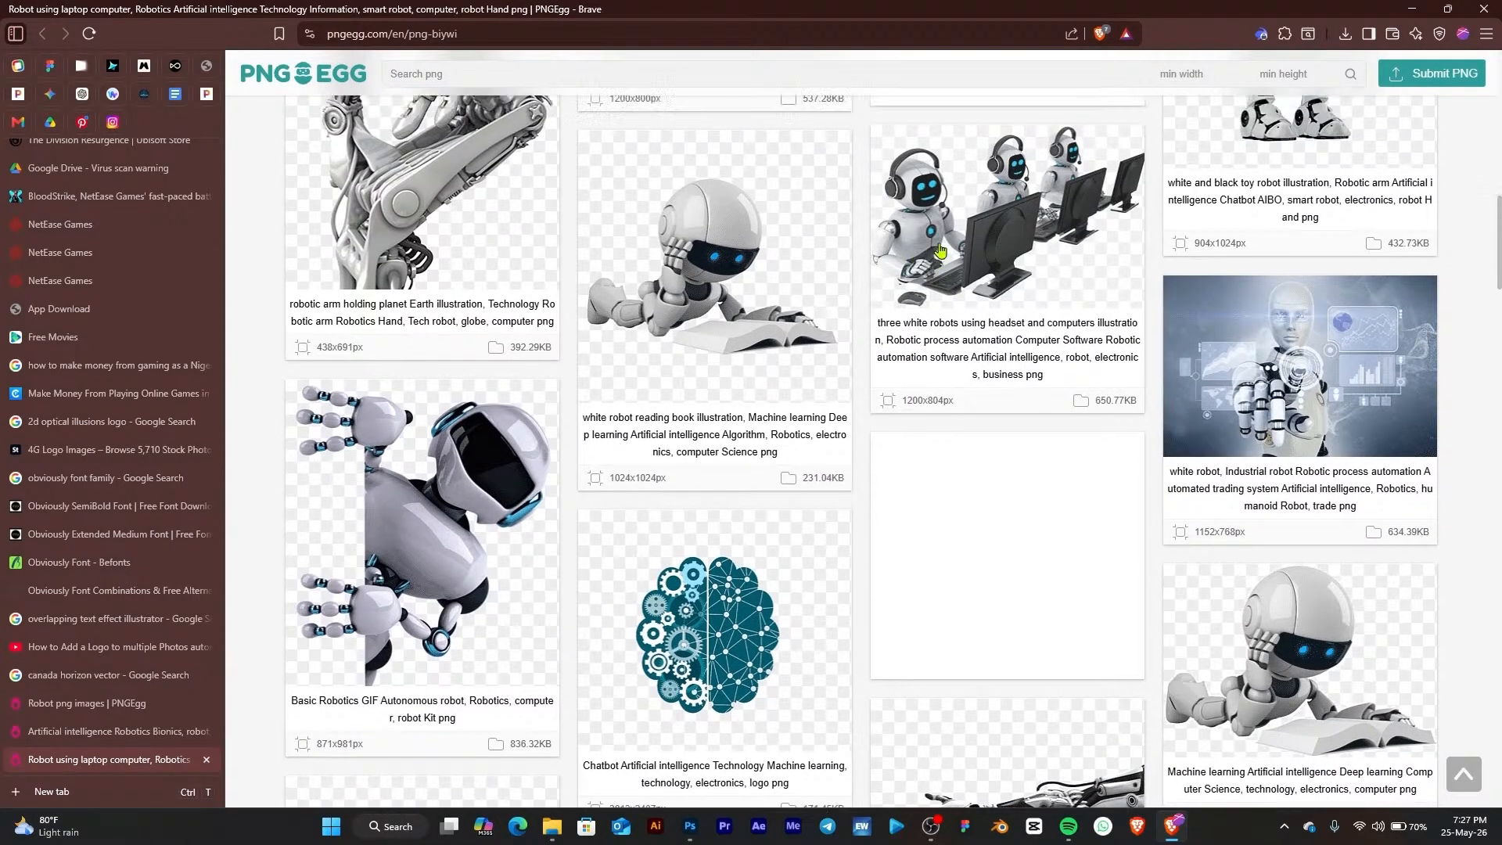
scroll(835, 294, "down", 3)
scroll(813, 313, "up", 5)
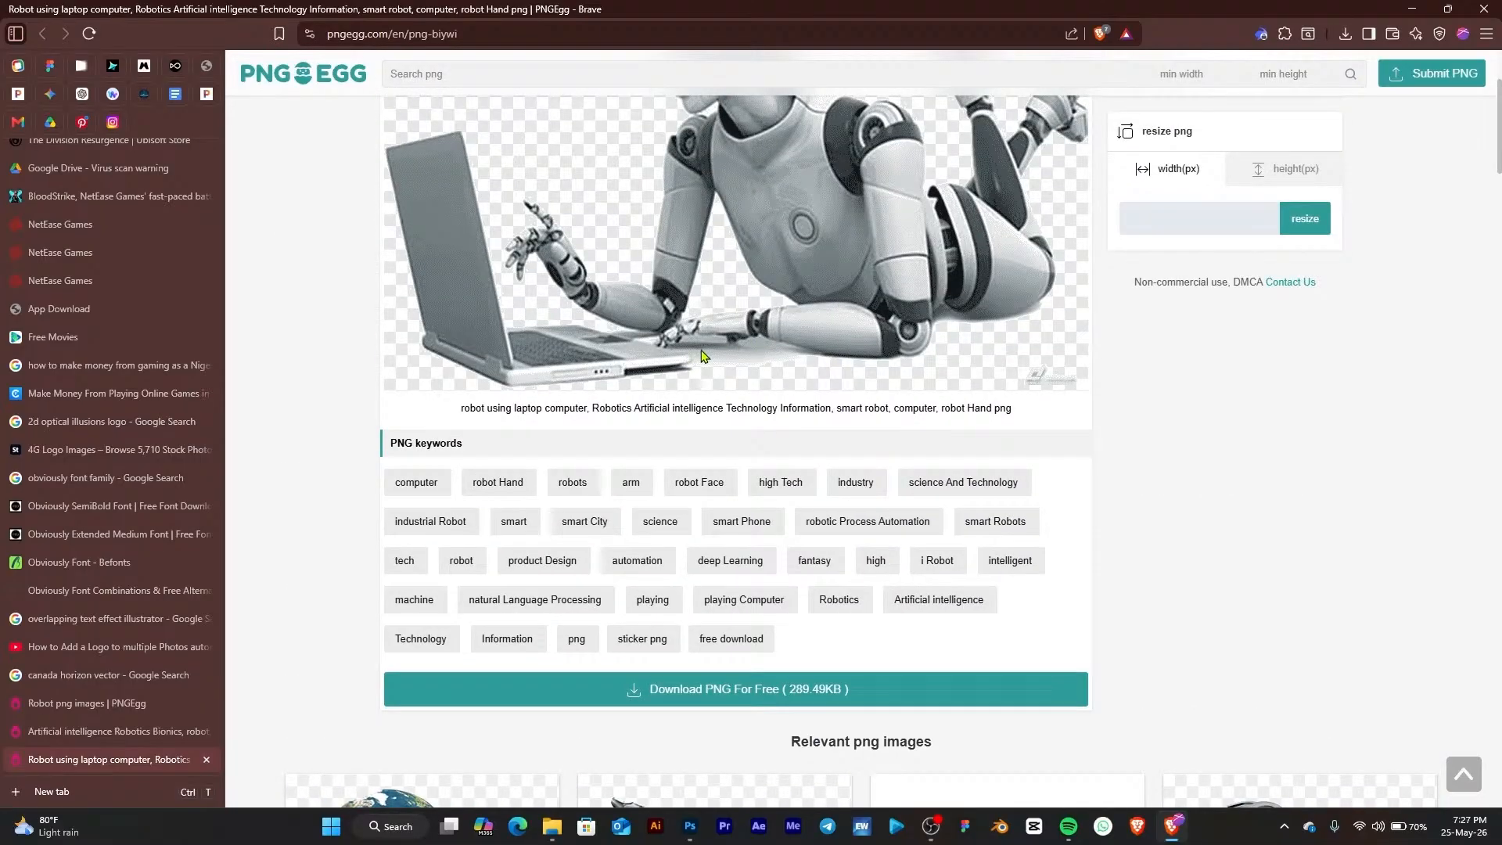
scroll(754, 365, "up", 3)
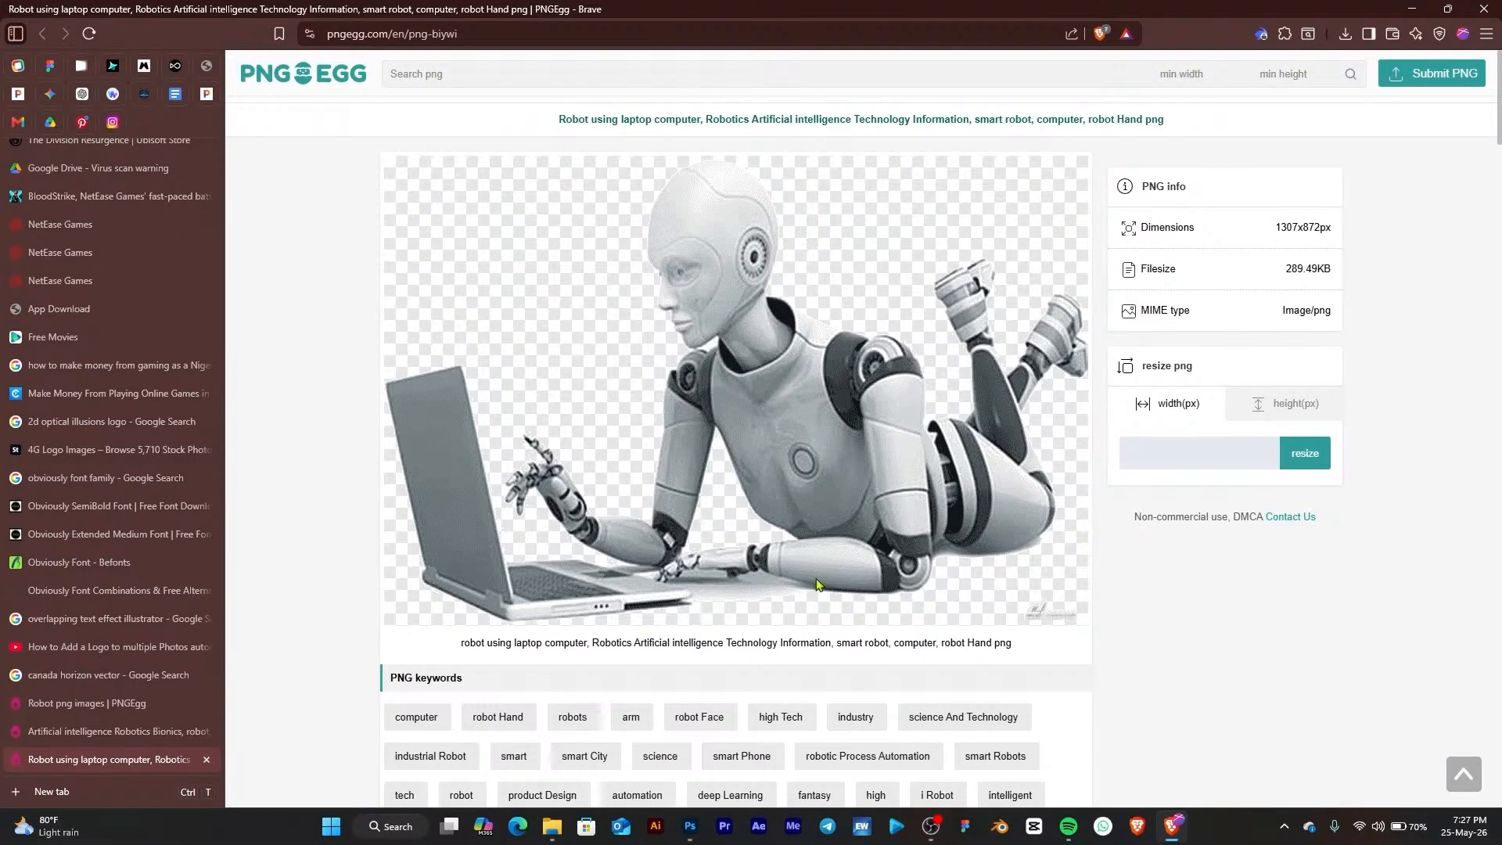
scroll(608, 429, "down", 15)
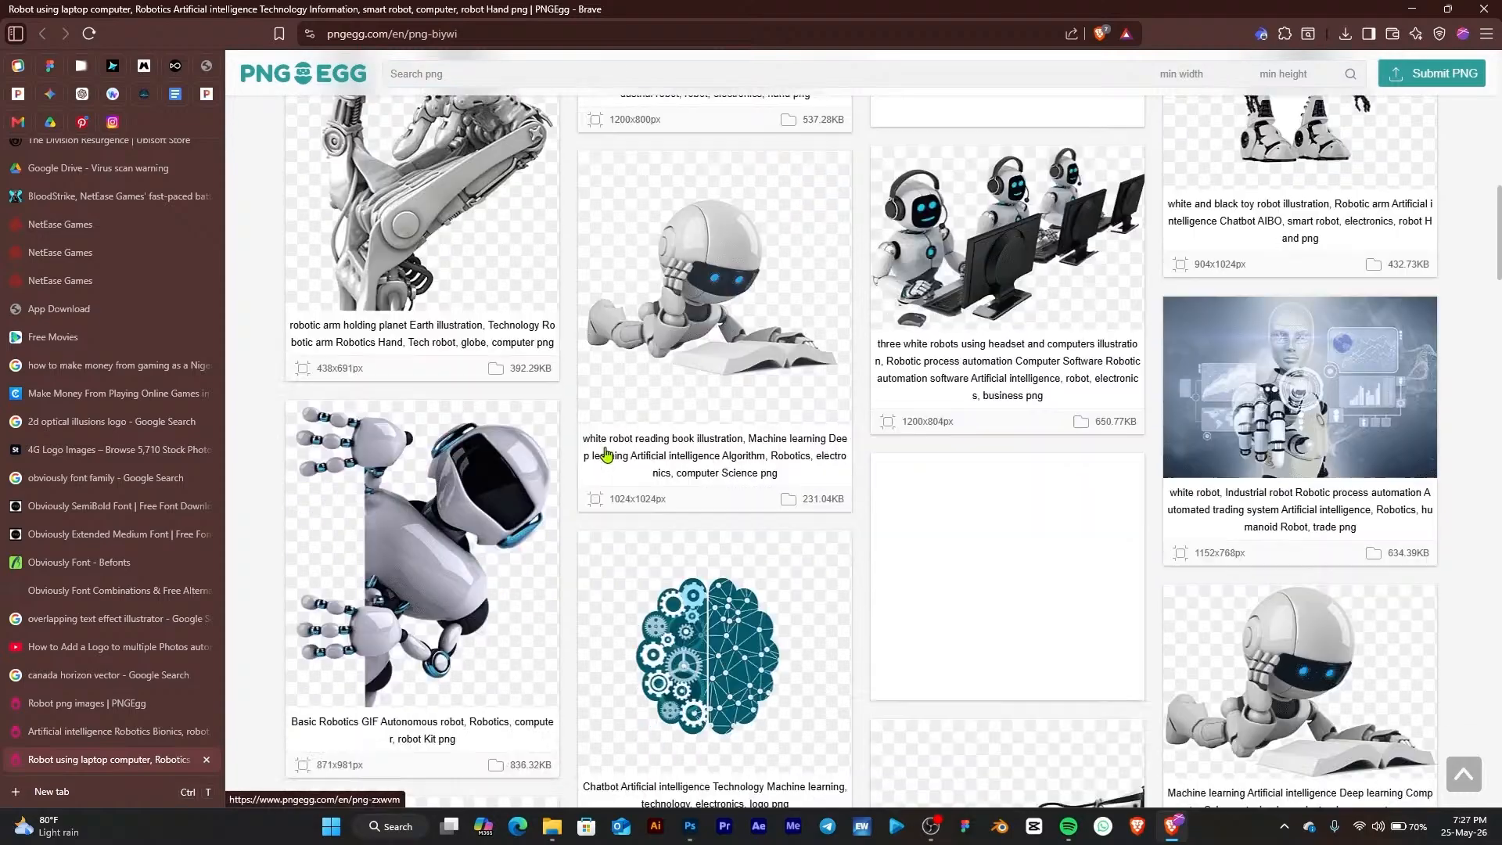
scroll(616, 440, "down", 7)
scroll(469, 195, "up", 6)
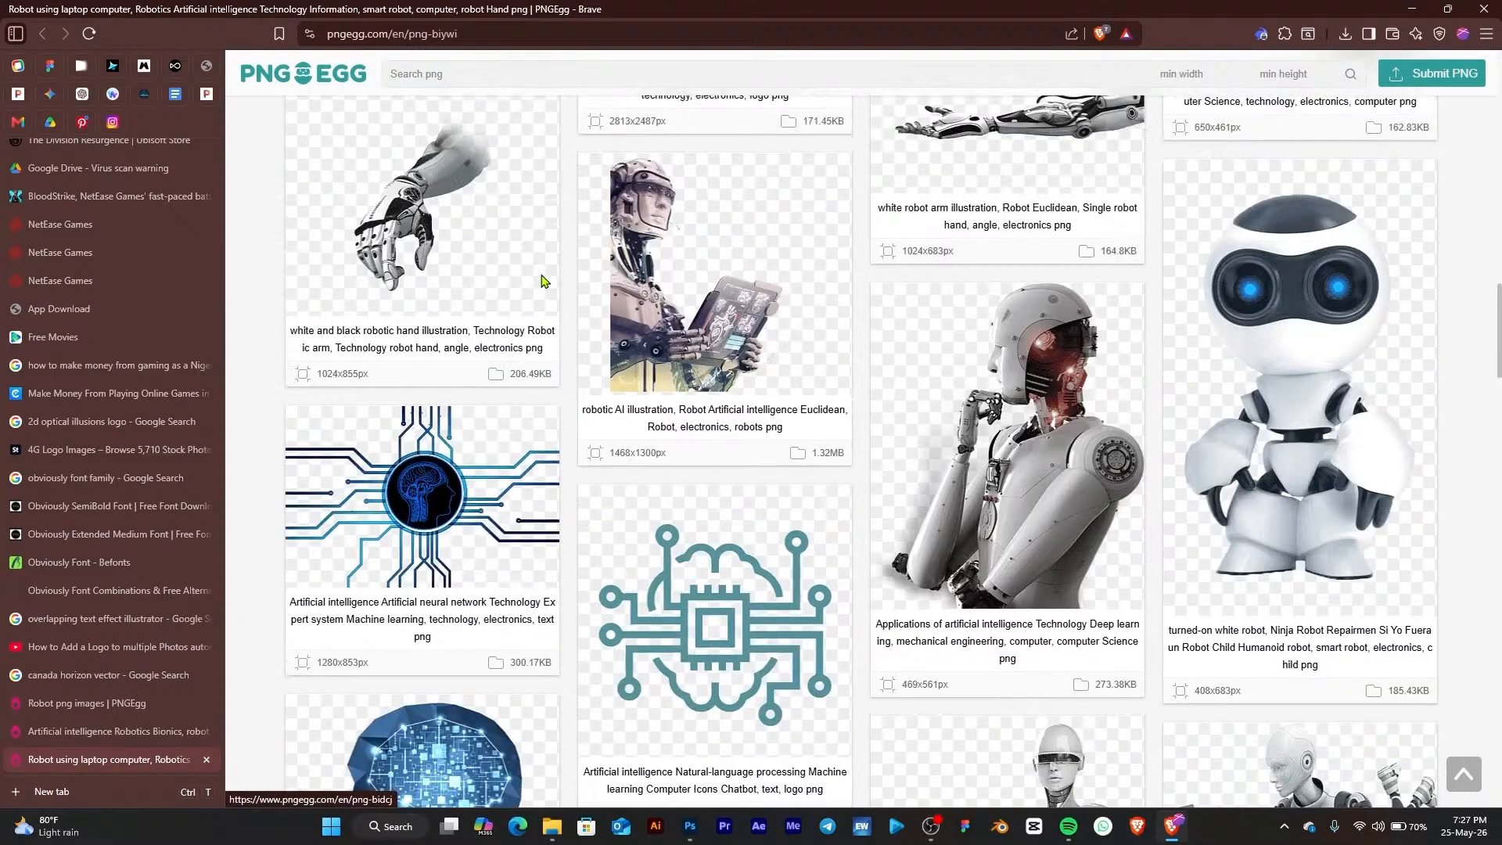
scroll(545, 282, "down", 6)
scroll(577, 332, "up", 7)
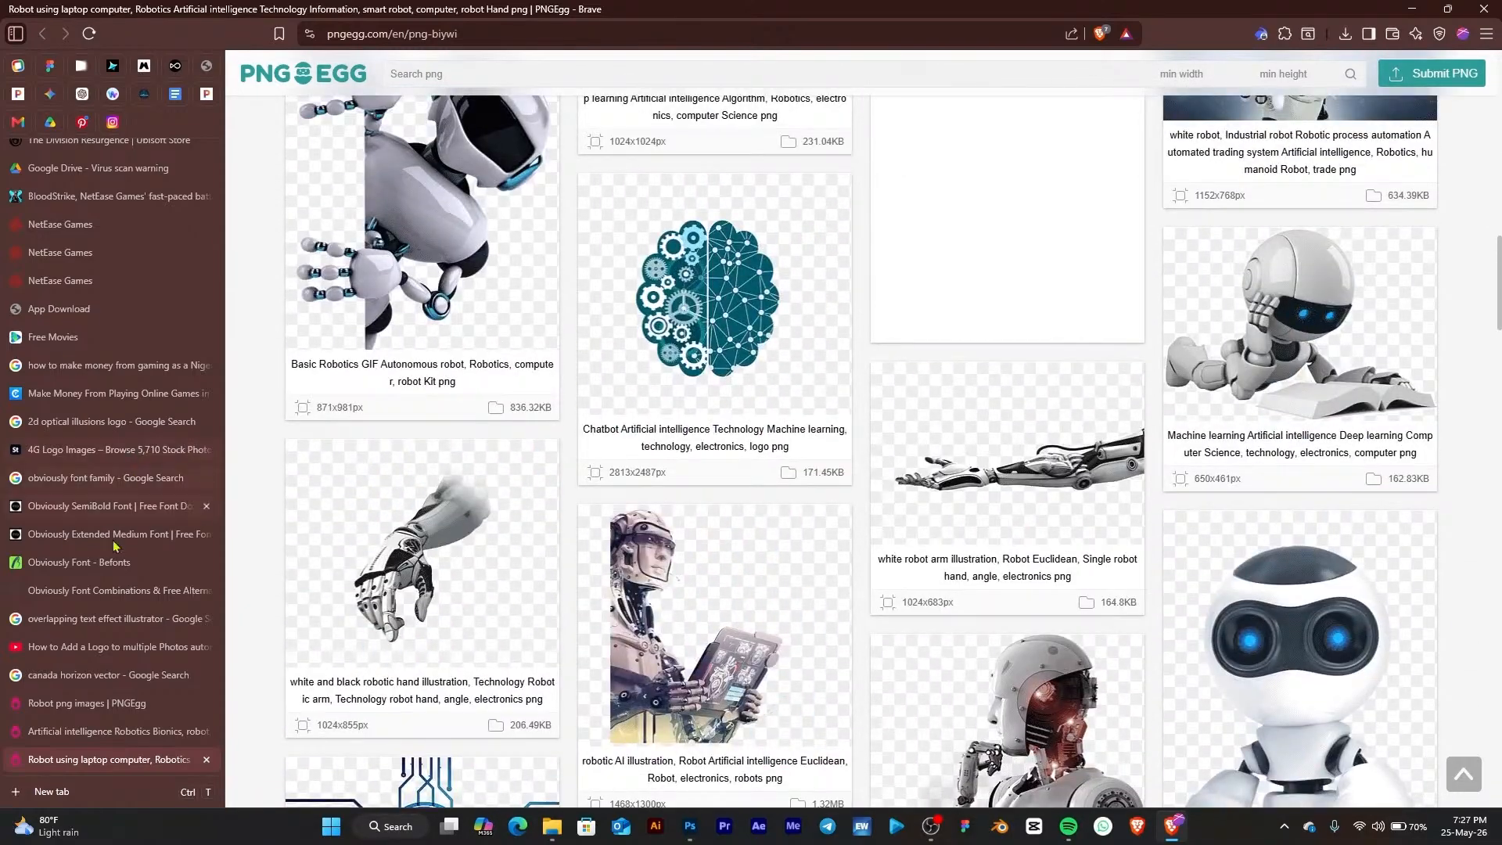
scroll(125, 672, "down", 1)
Download the three white robots with headsets and computers PNG into the Downloads folder
left_click(111, 760)
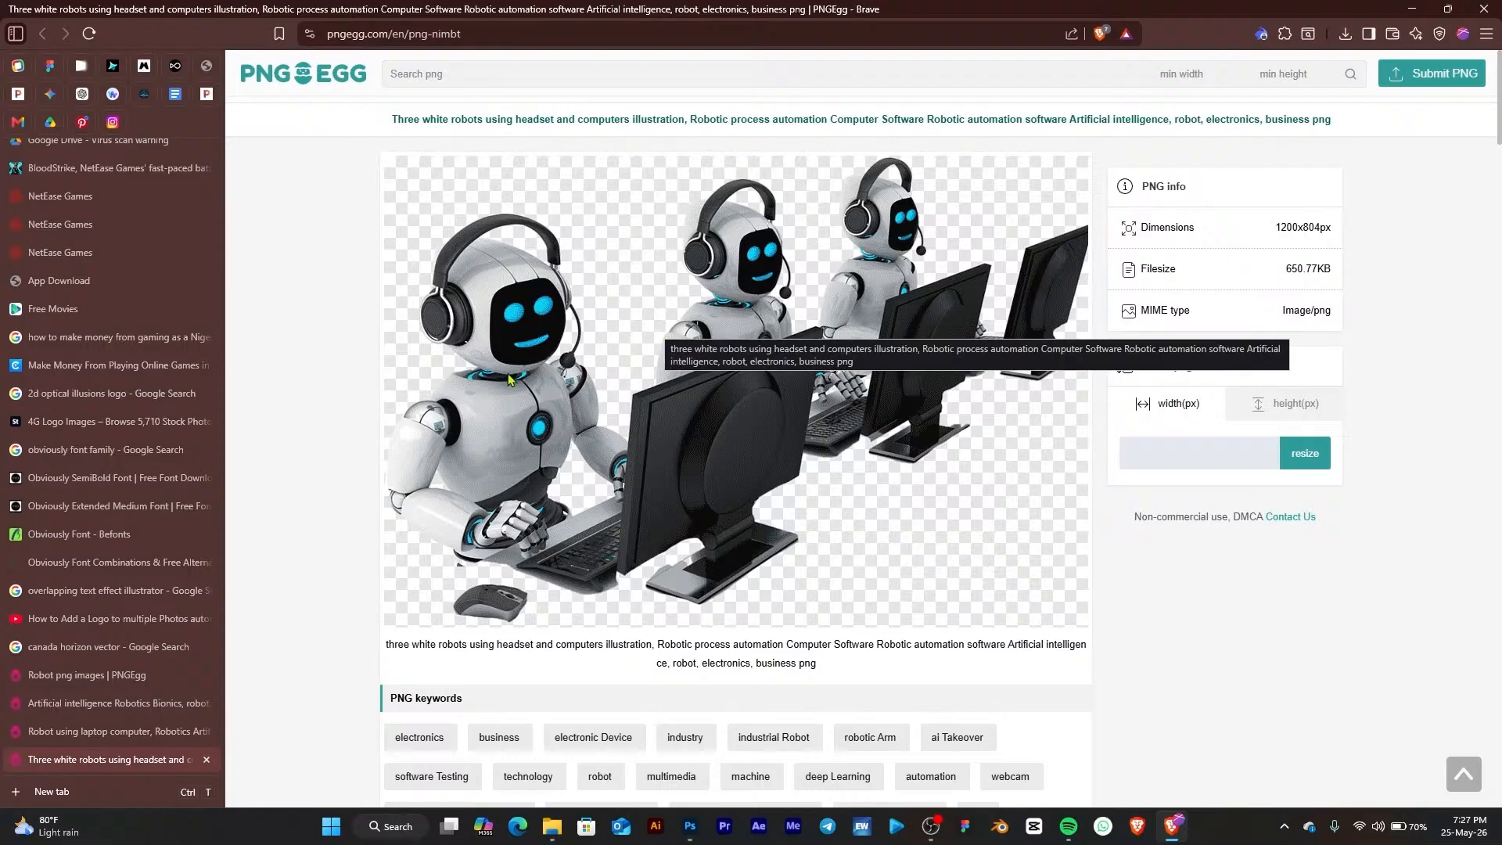
scroll(838, 530, "down", 7)
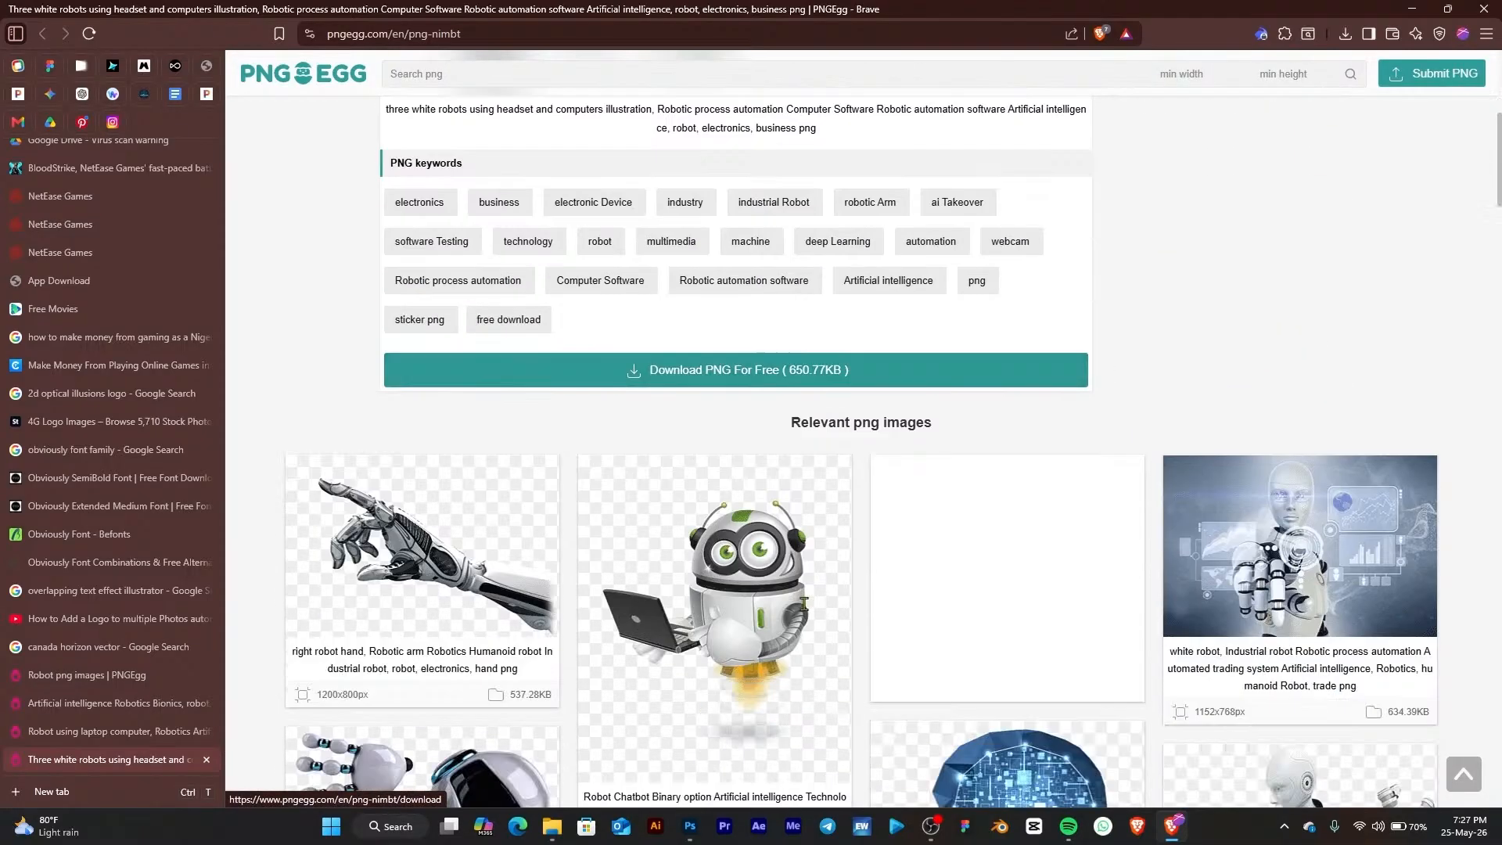
scroll(803, 603, "down", 1)
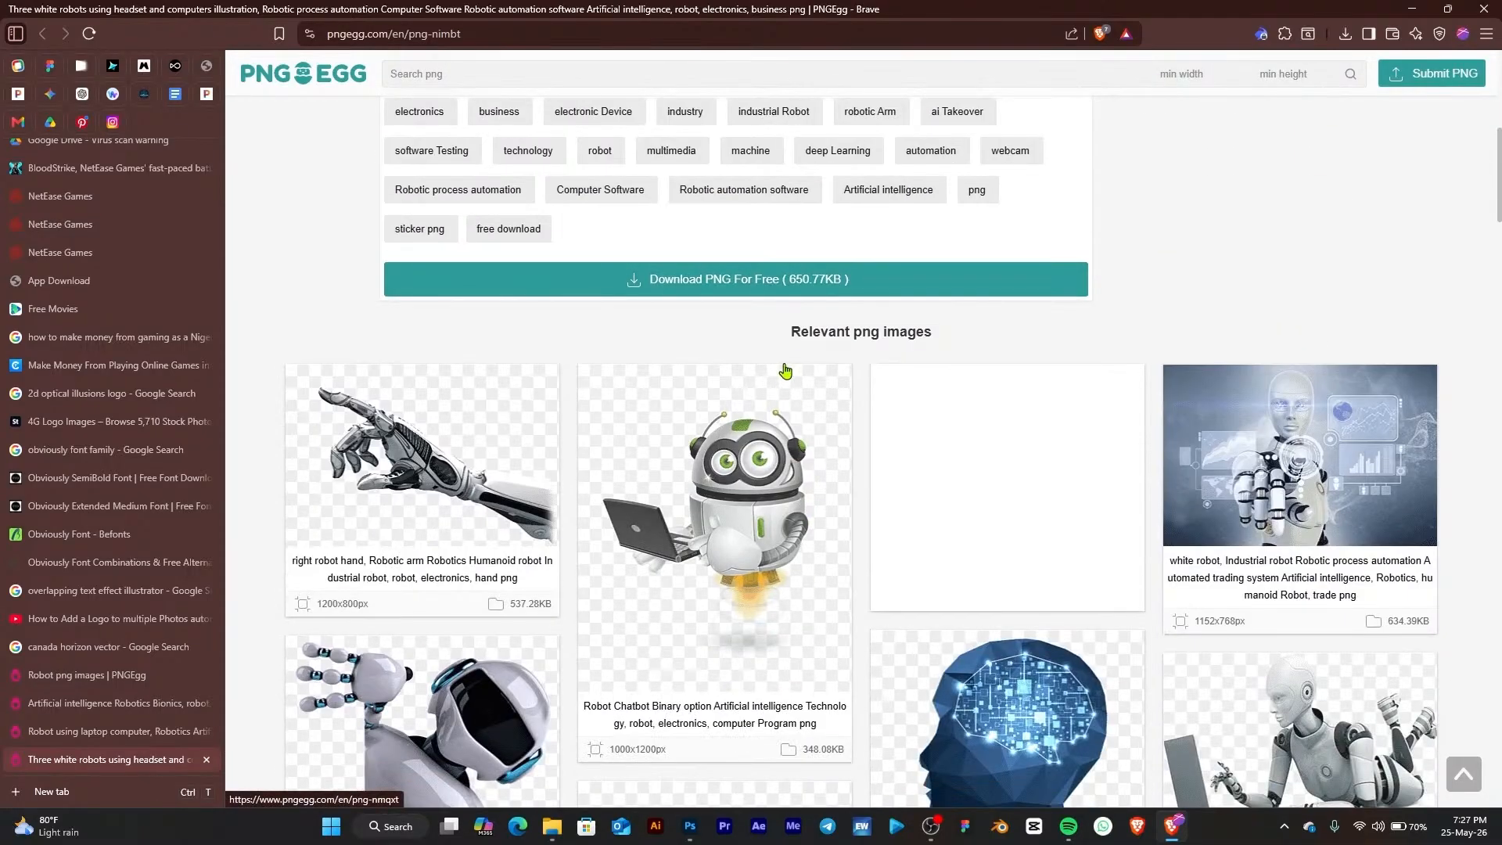
left_click(777, 288)
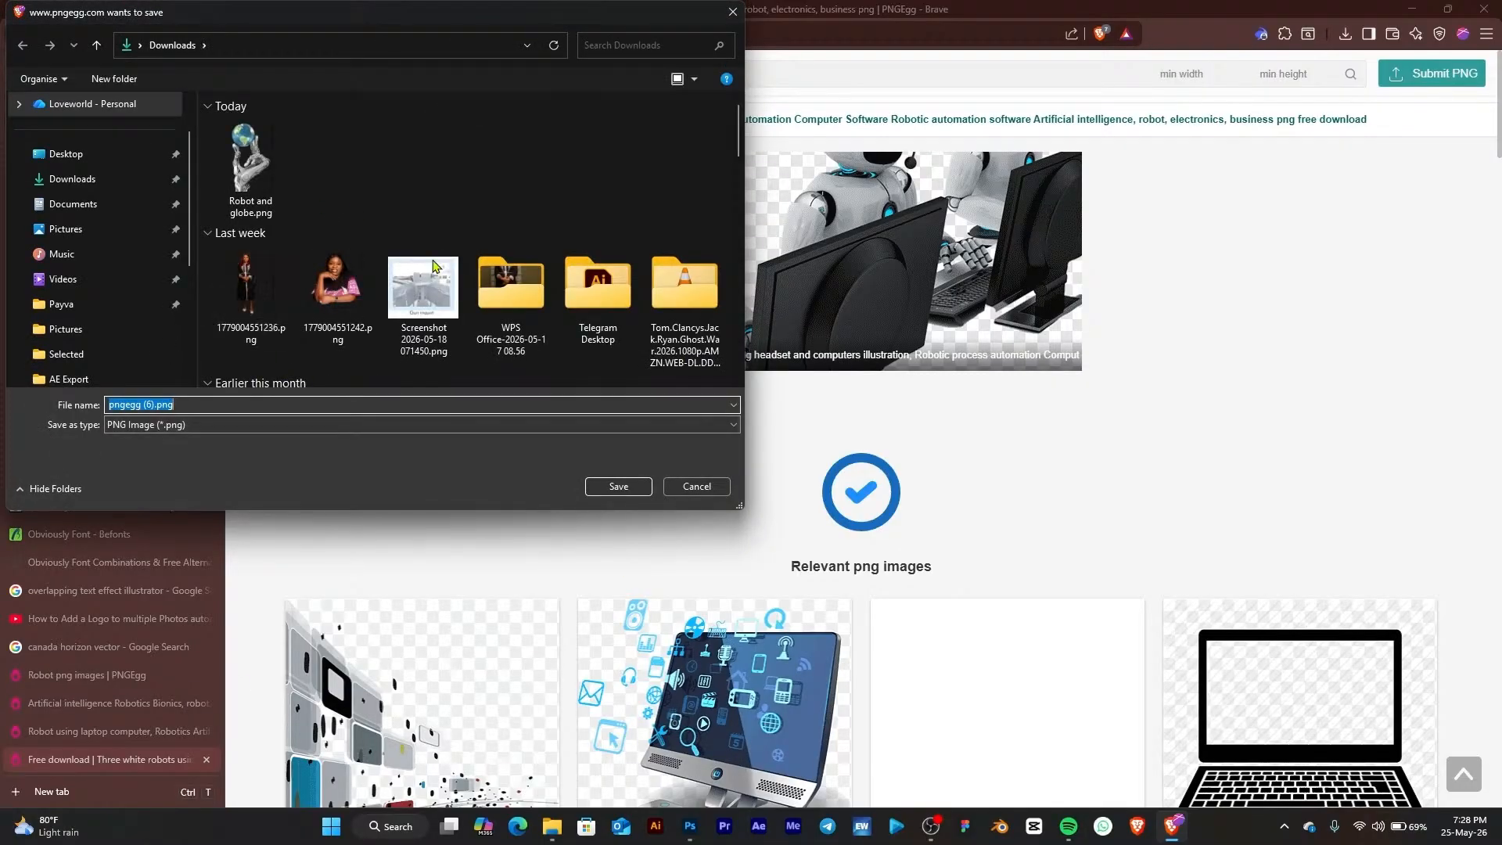
left_click(618, 485)
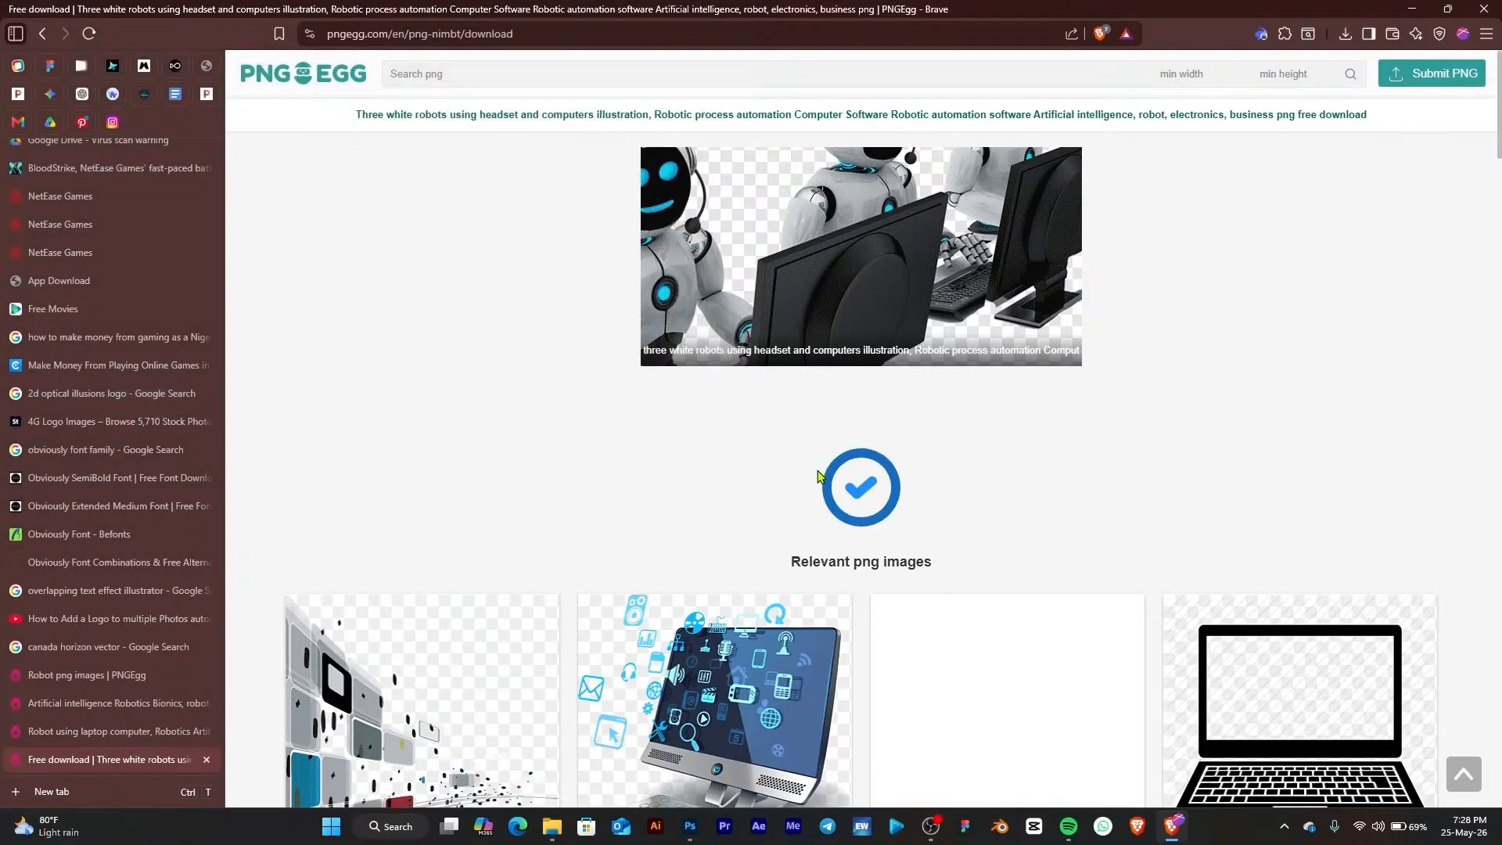
scroll(816, 492, "down", 5)
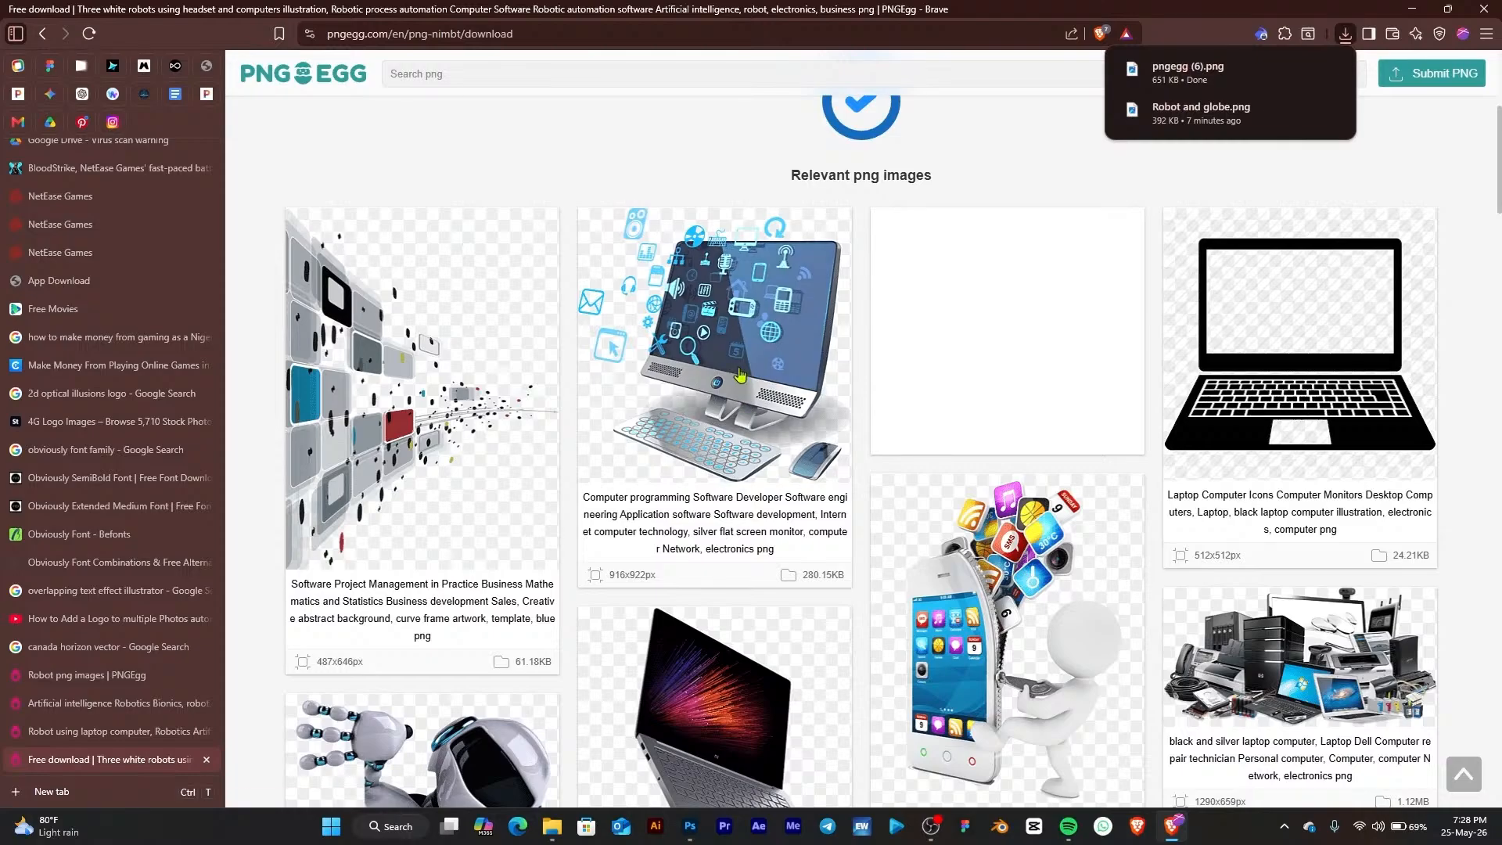
scroll(739, 399, "down", 8)
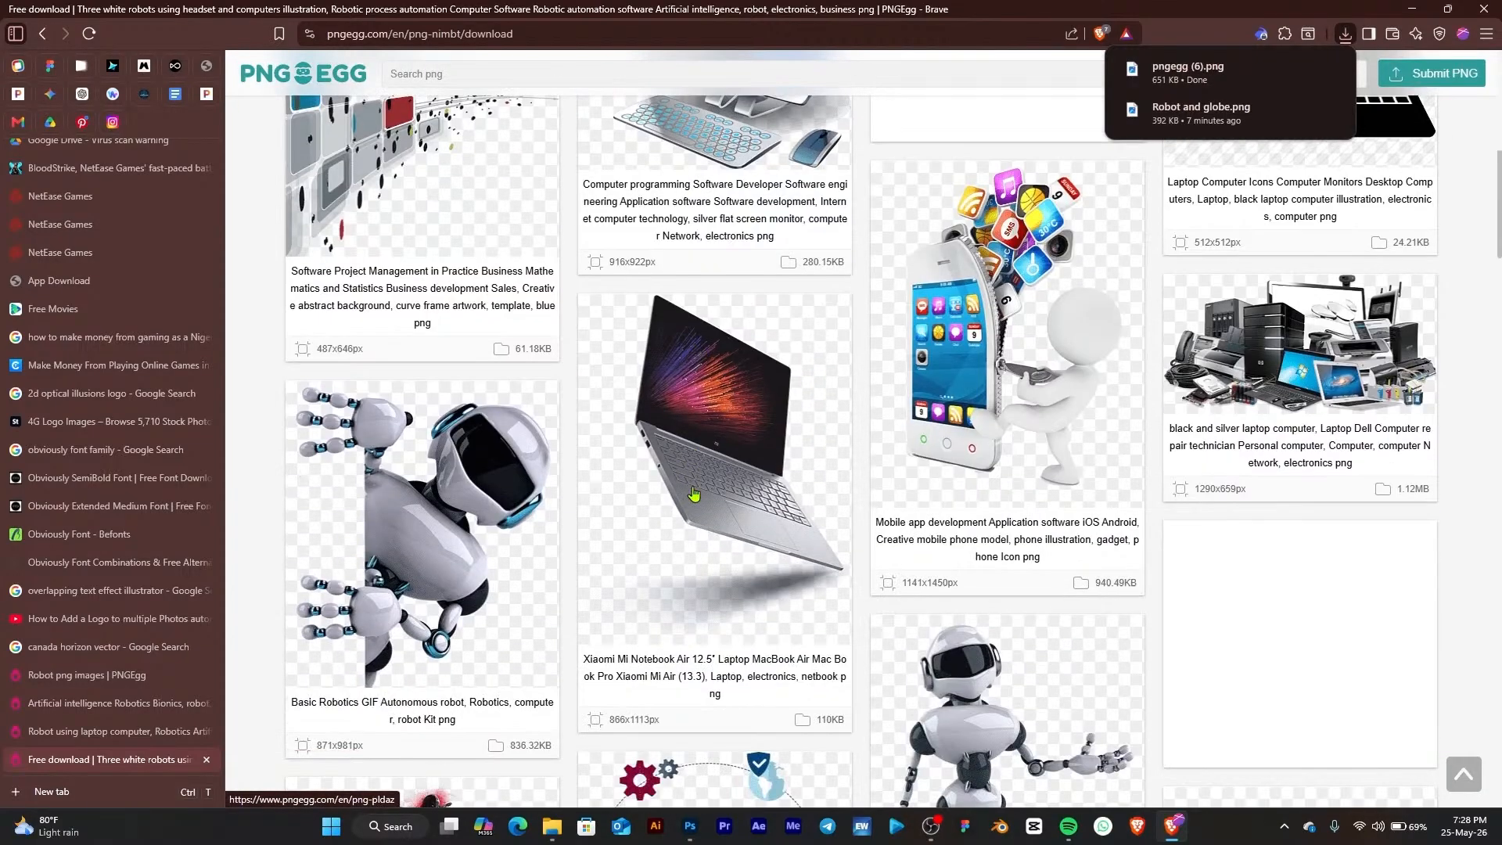
Browse related robot images, open the robot chatbot with laptop page and download its PNG into the Downloads folder
scroll(704, 501, "down", 7)
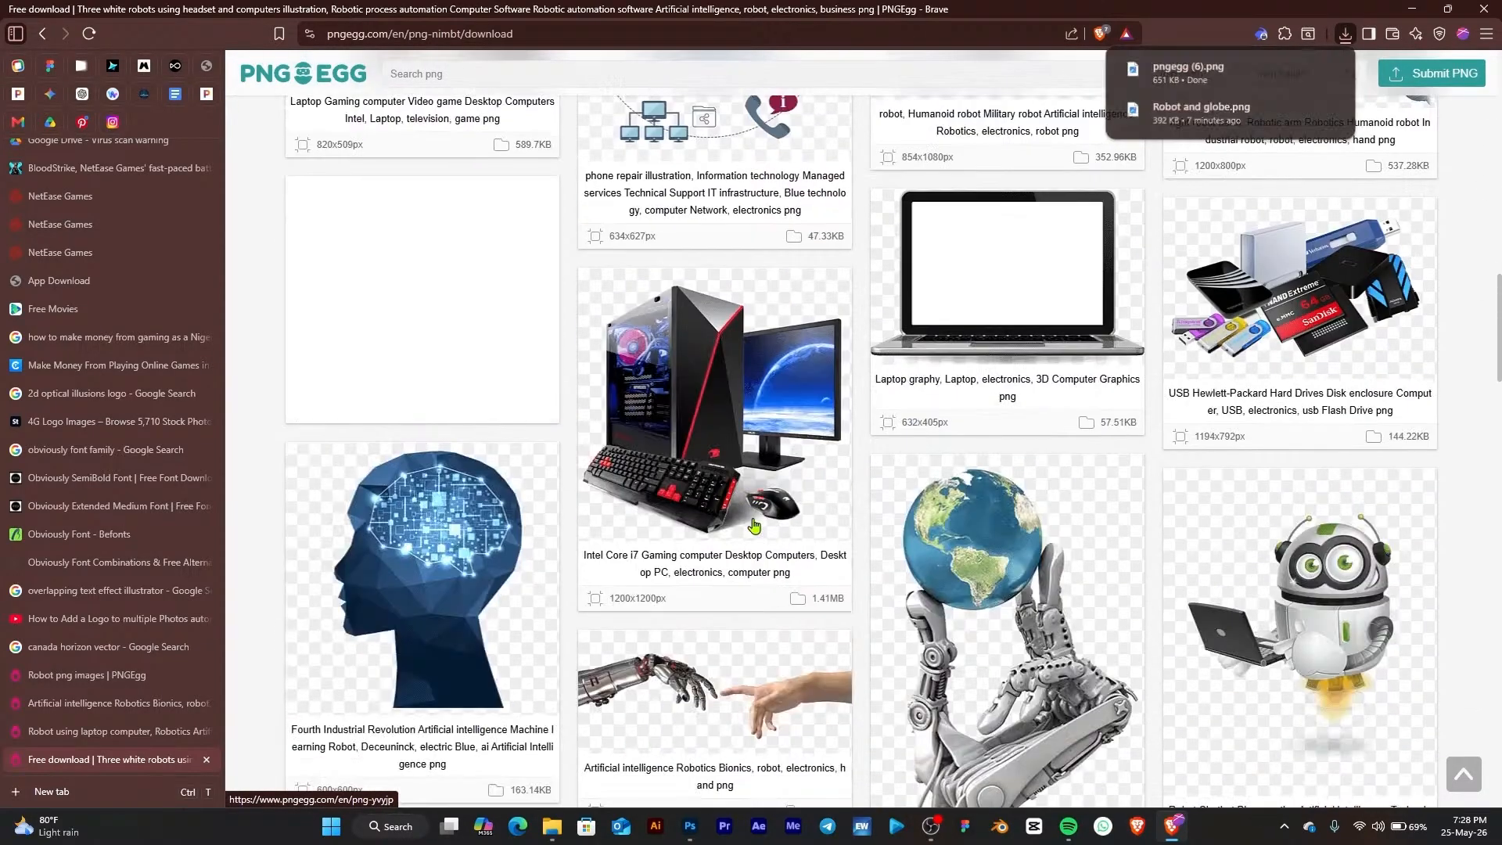
scroll(753, 538, "down", 7)
scroll(1288, 465, "up", 5)
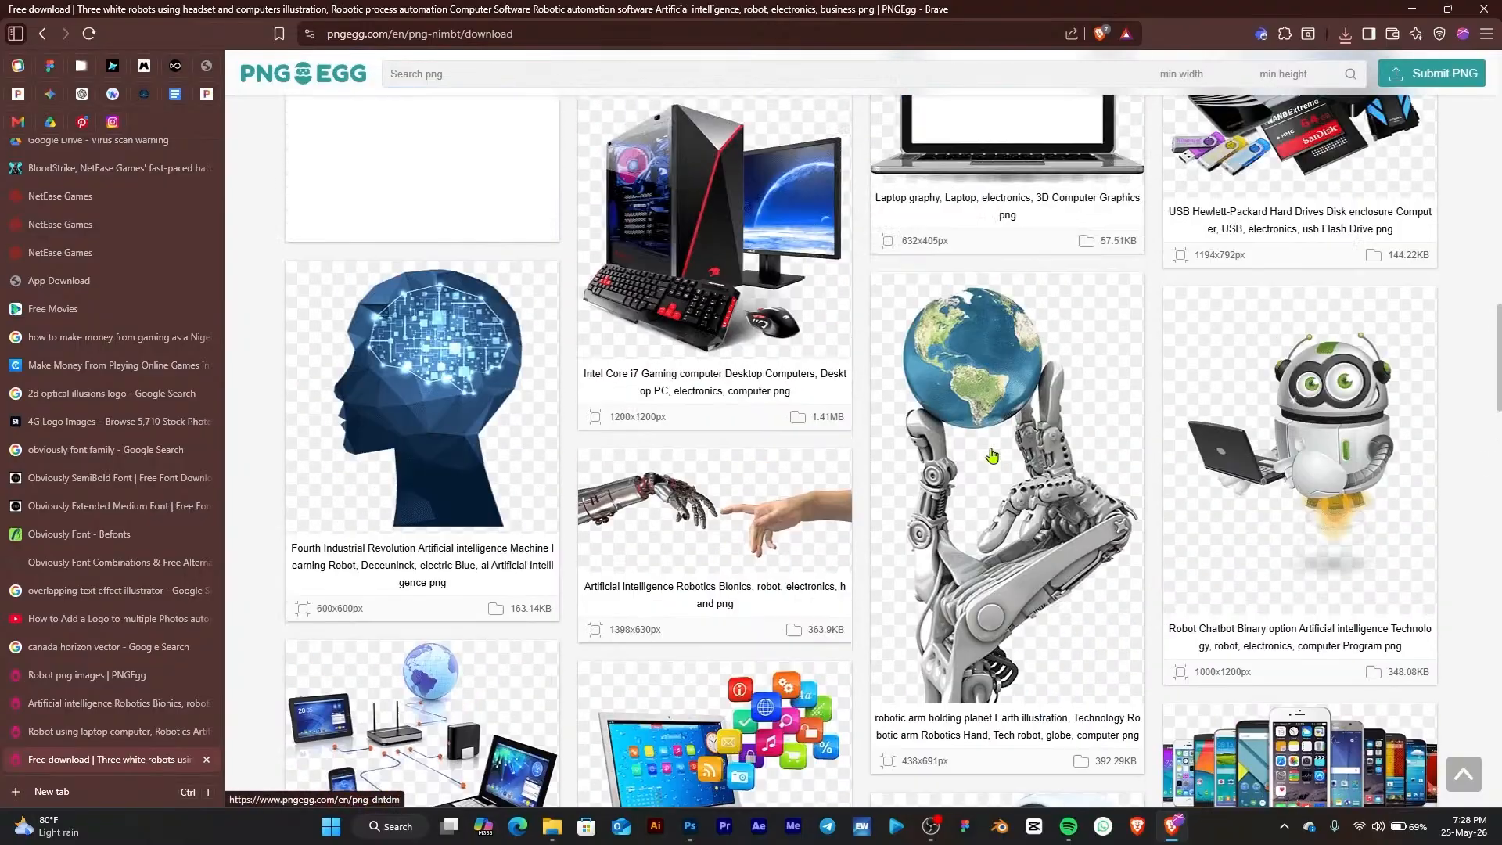
left_click(1288, 465)
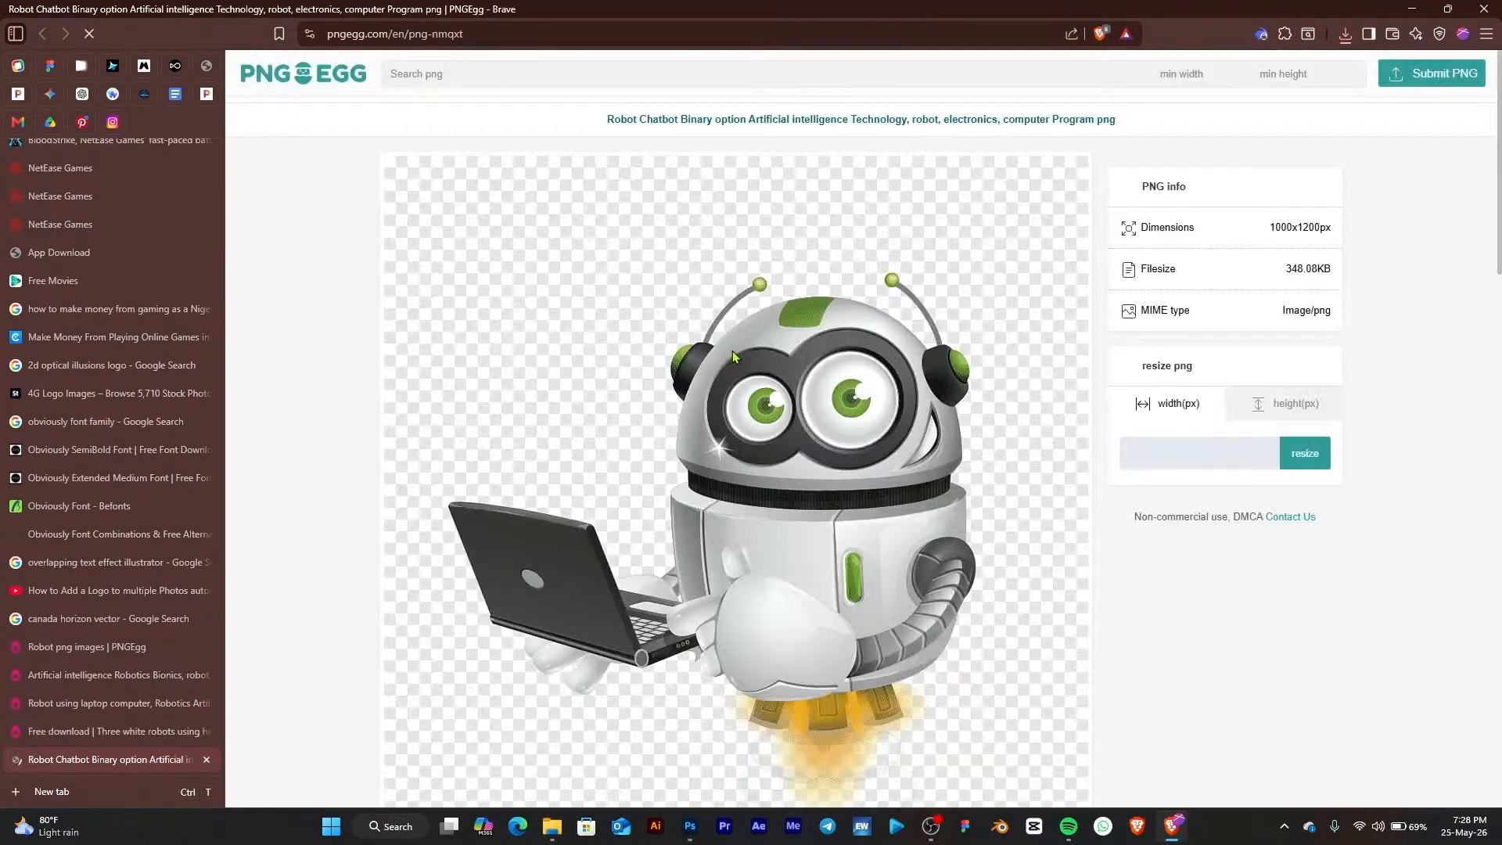
scroll(872, 392, "down", 10)
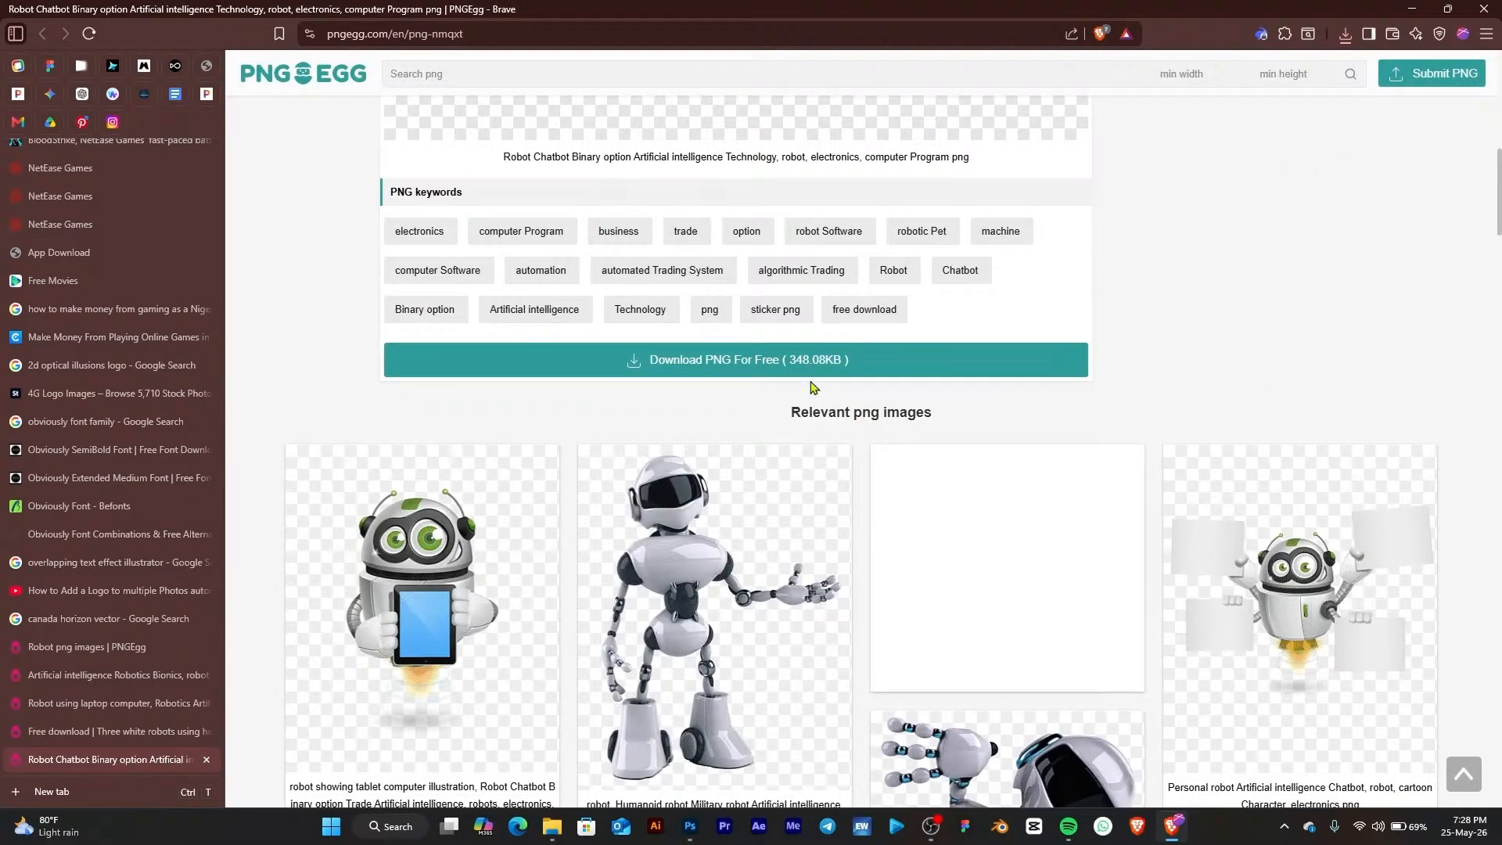
left_click(807, 377)
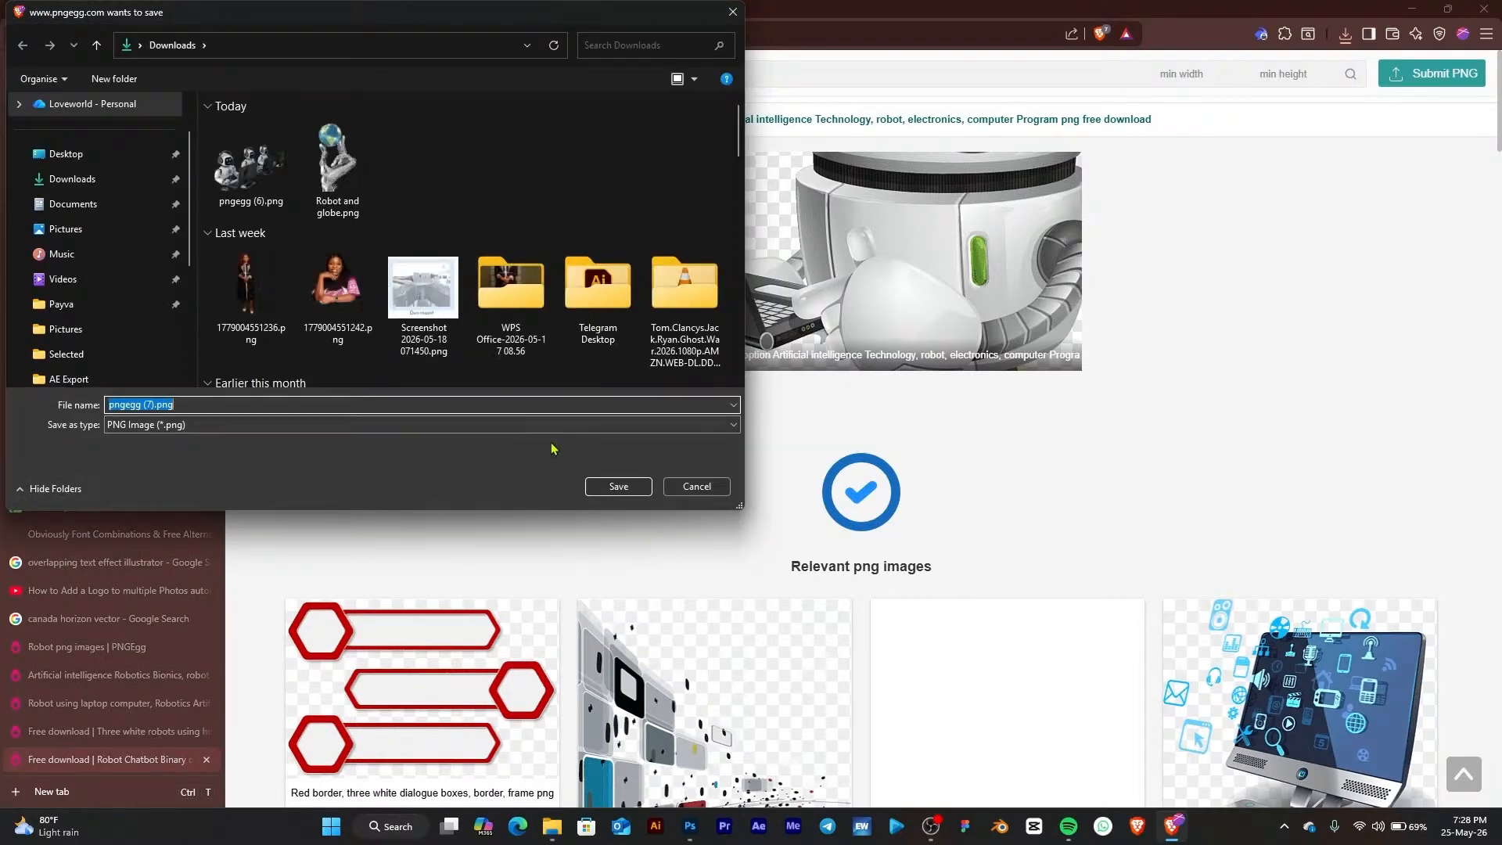
left_click(611, 487)
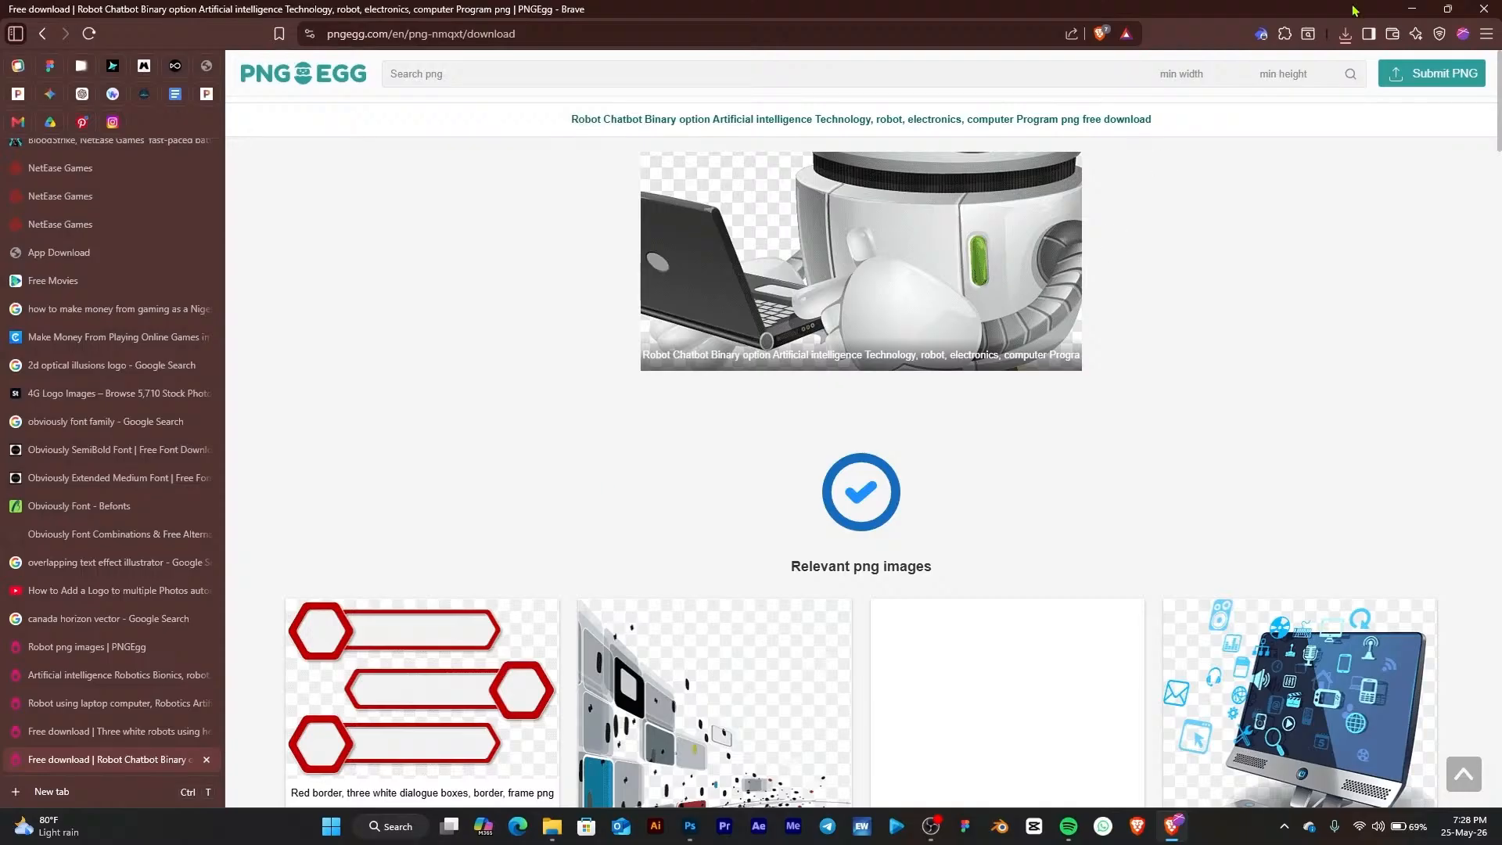
Switch back to Photoshop and place the downloaded three headset robots PNG onto the carousel canvas
left_click(1411, 8)
left_click_drag(878, 425, 790, 390)
scroll(714, 485, "up", 2)
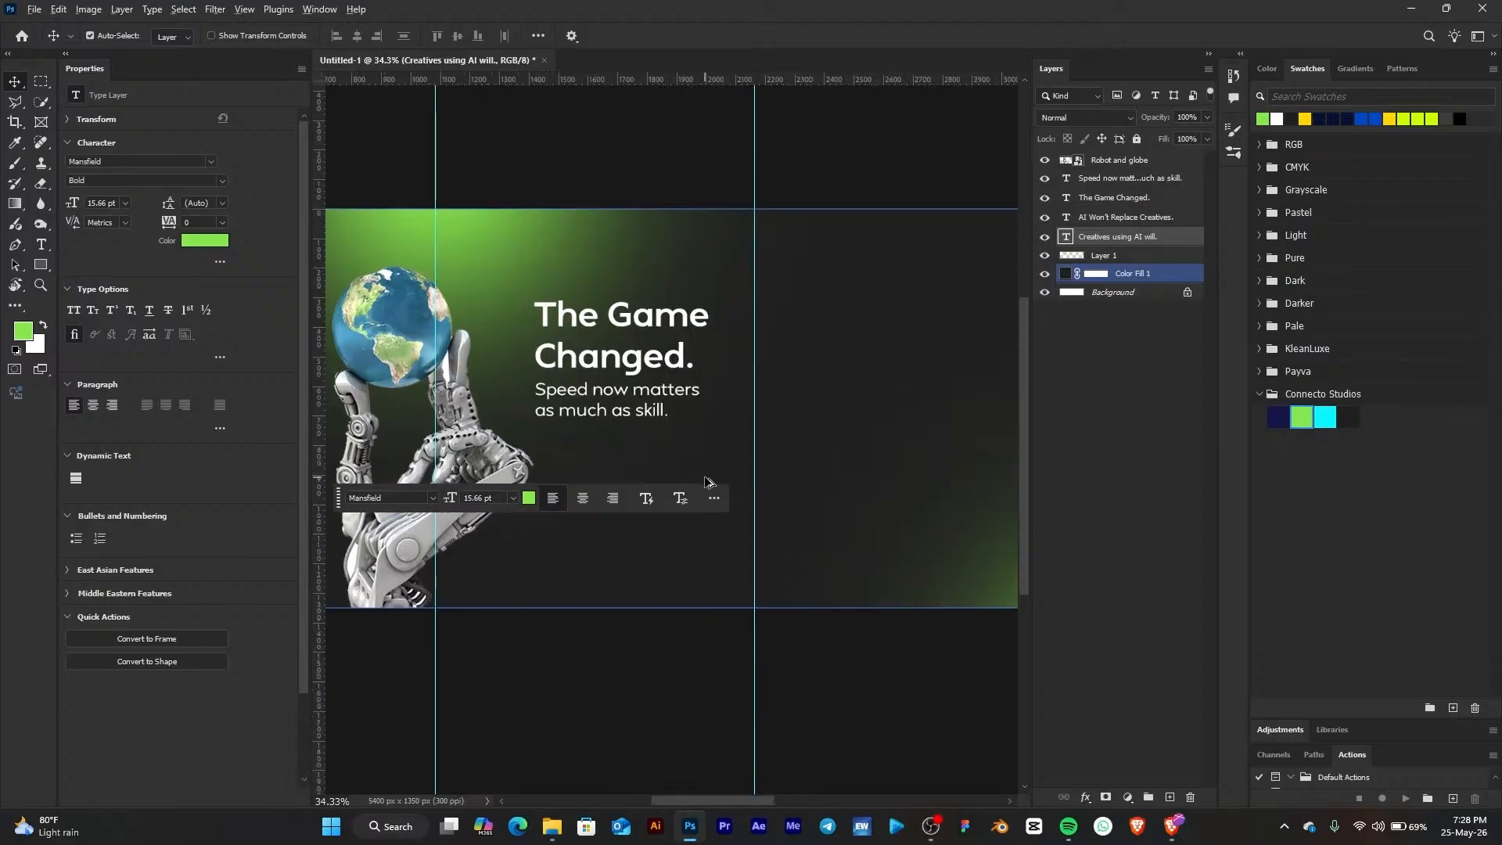
left_click(552, 826)
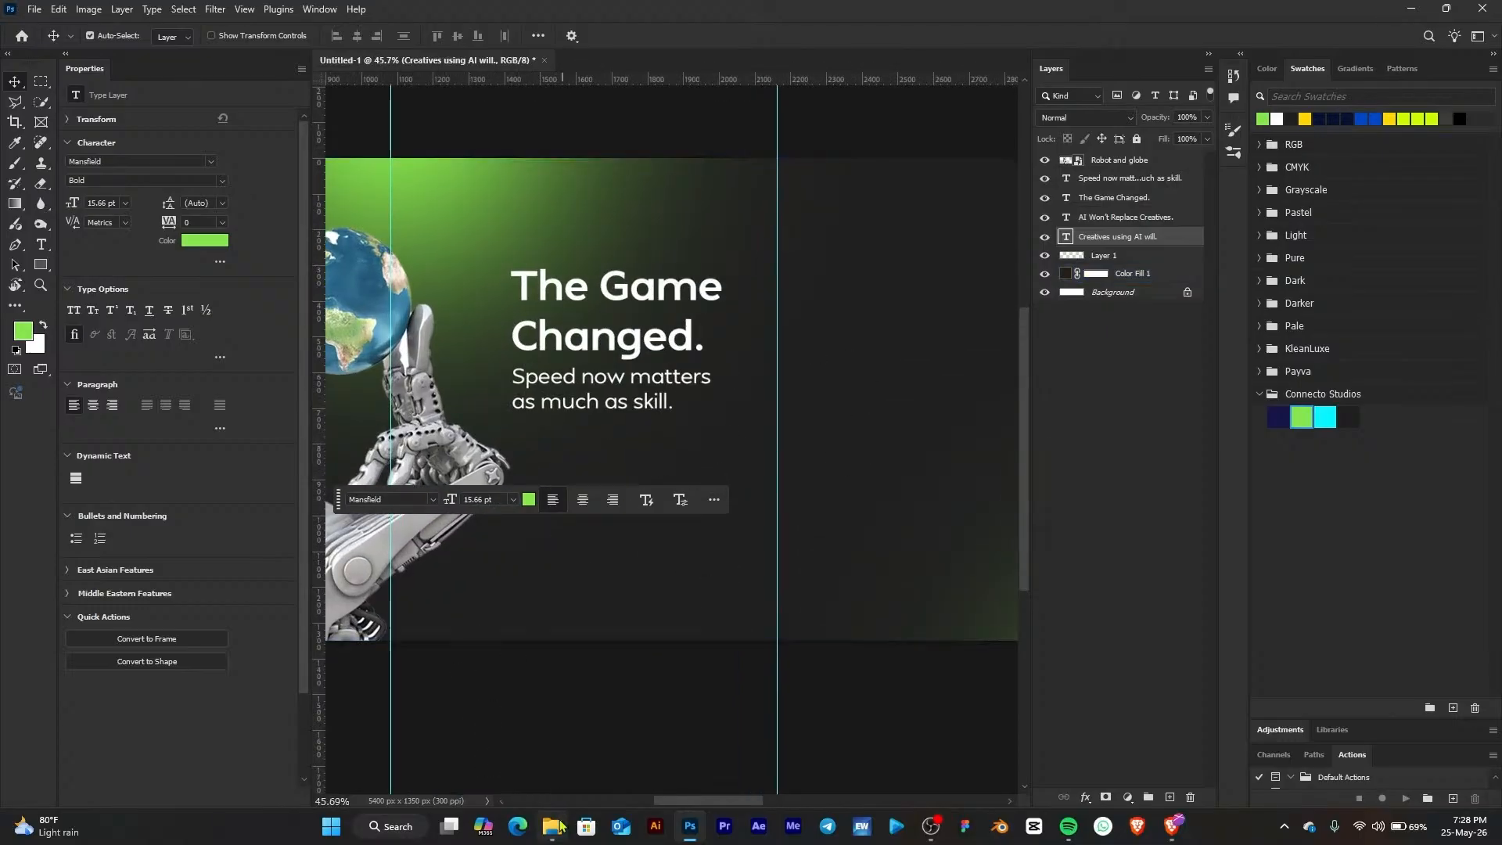
left_click_drag(464, 383, 889, 454)
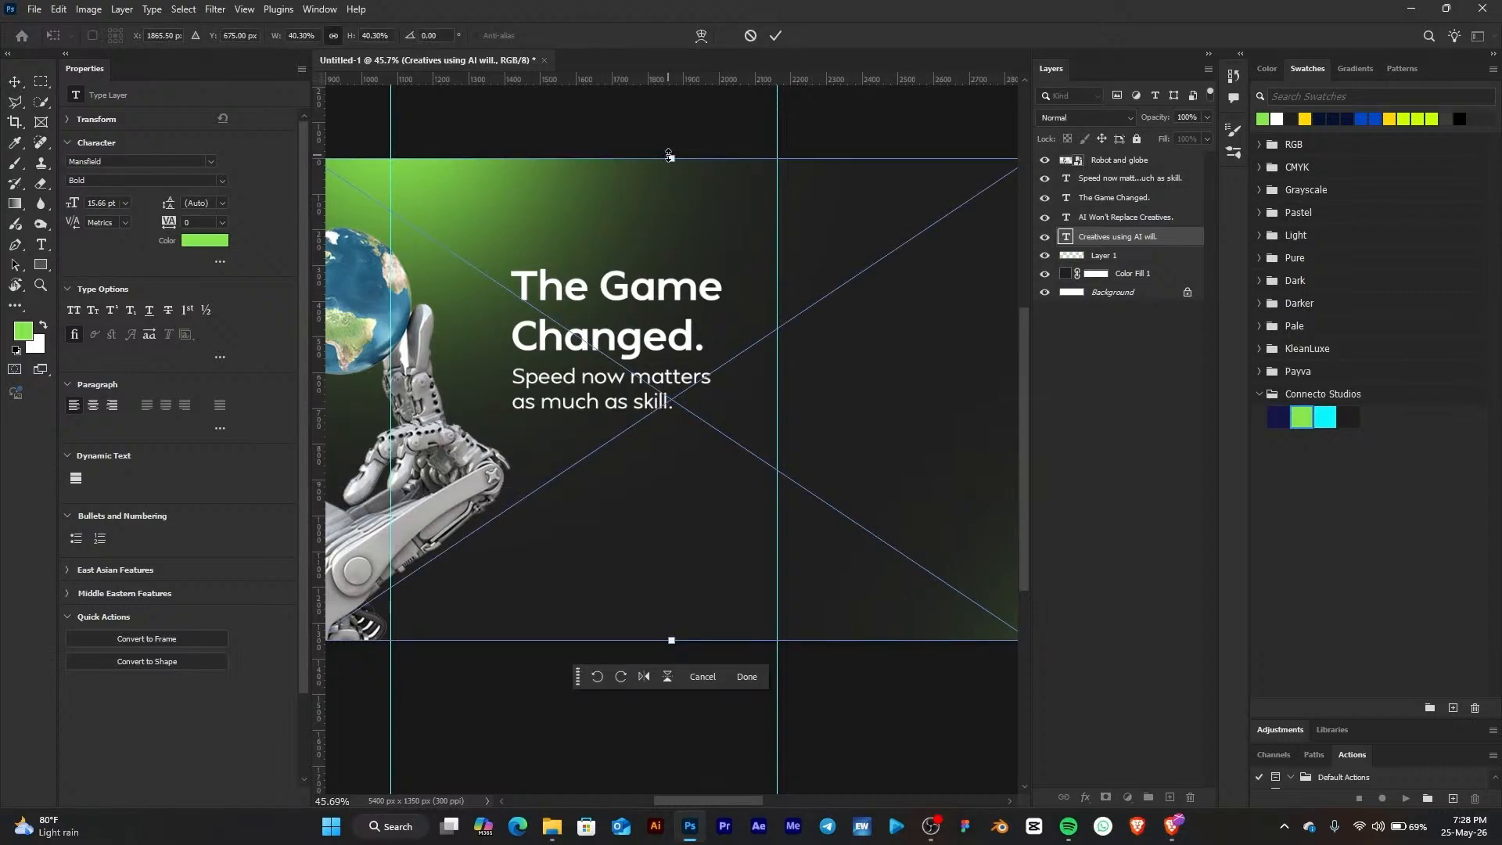
Scale the robots image to about 23% and position it below the "Speed now matters as much as skill." text
left_click_drag(688, 281, 755, 427)
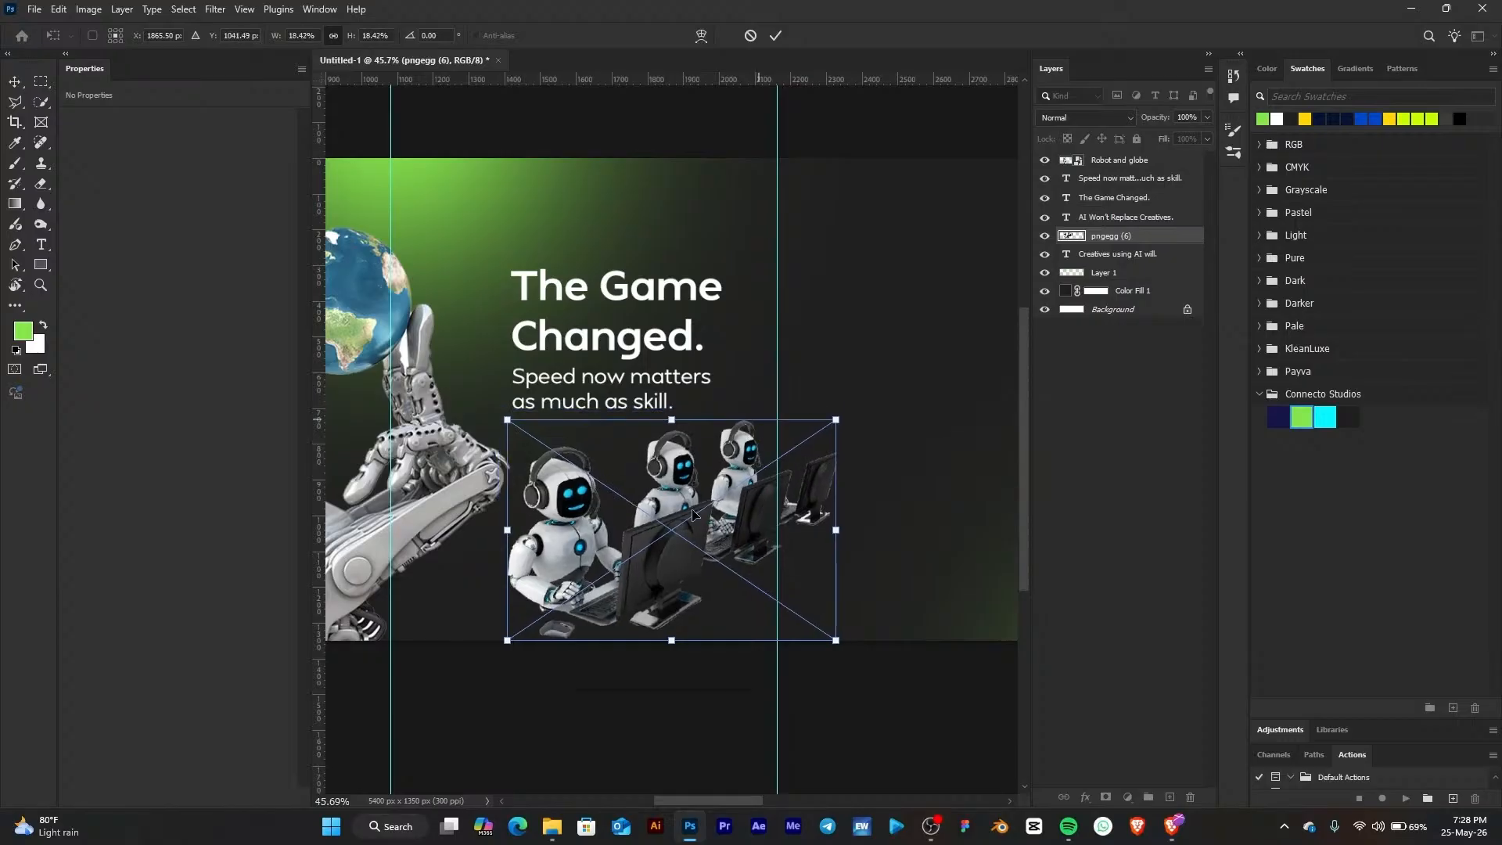
left_click_drag(696, 518, 769, 571)
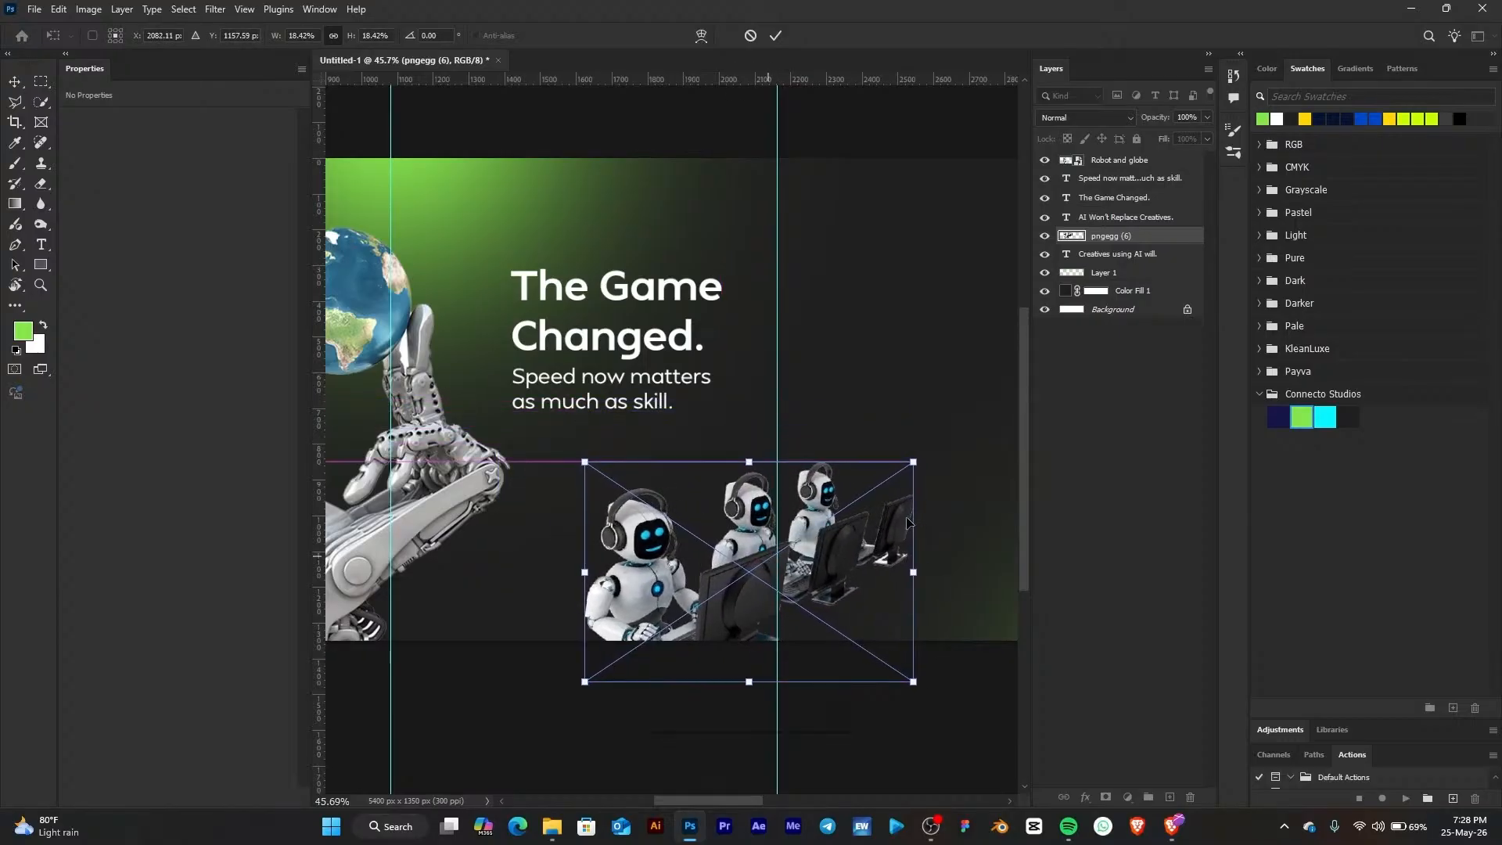
left_click_drag(912, 572, 1005, 557)
scroll(836, 459, "down", 4)
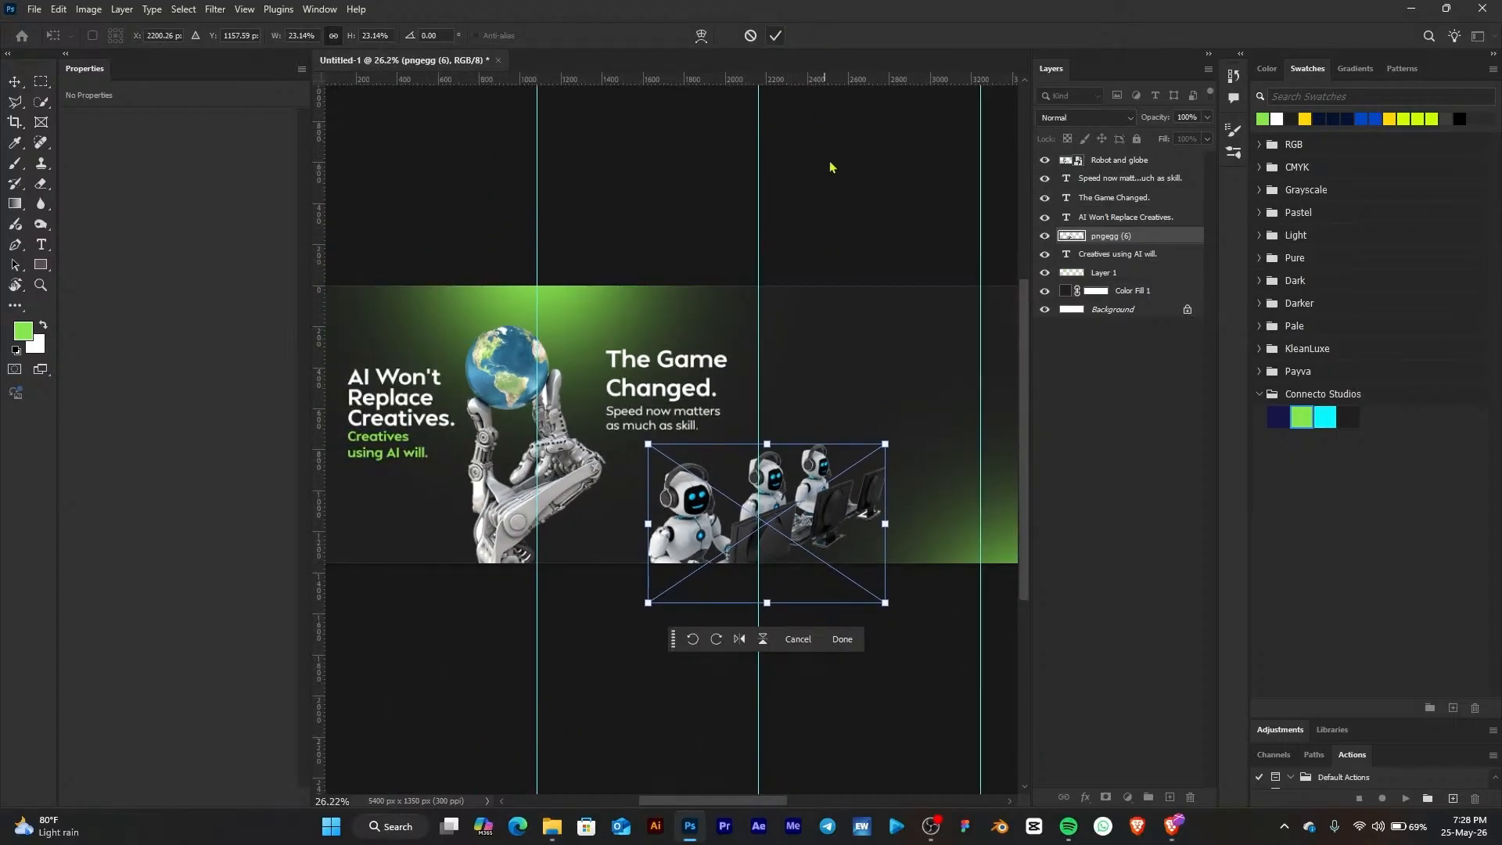
key("Return")
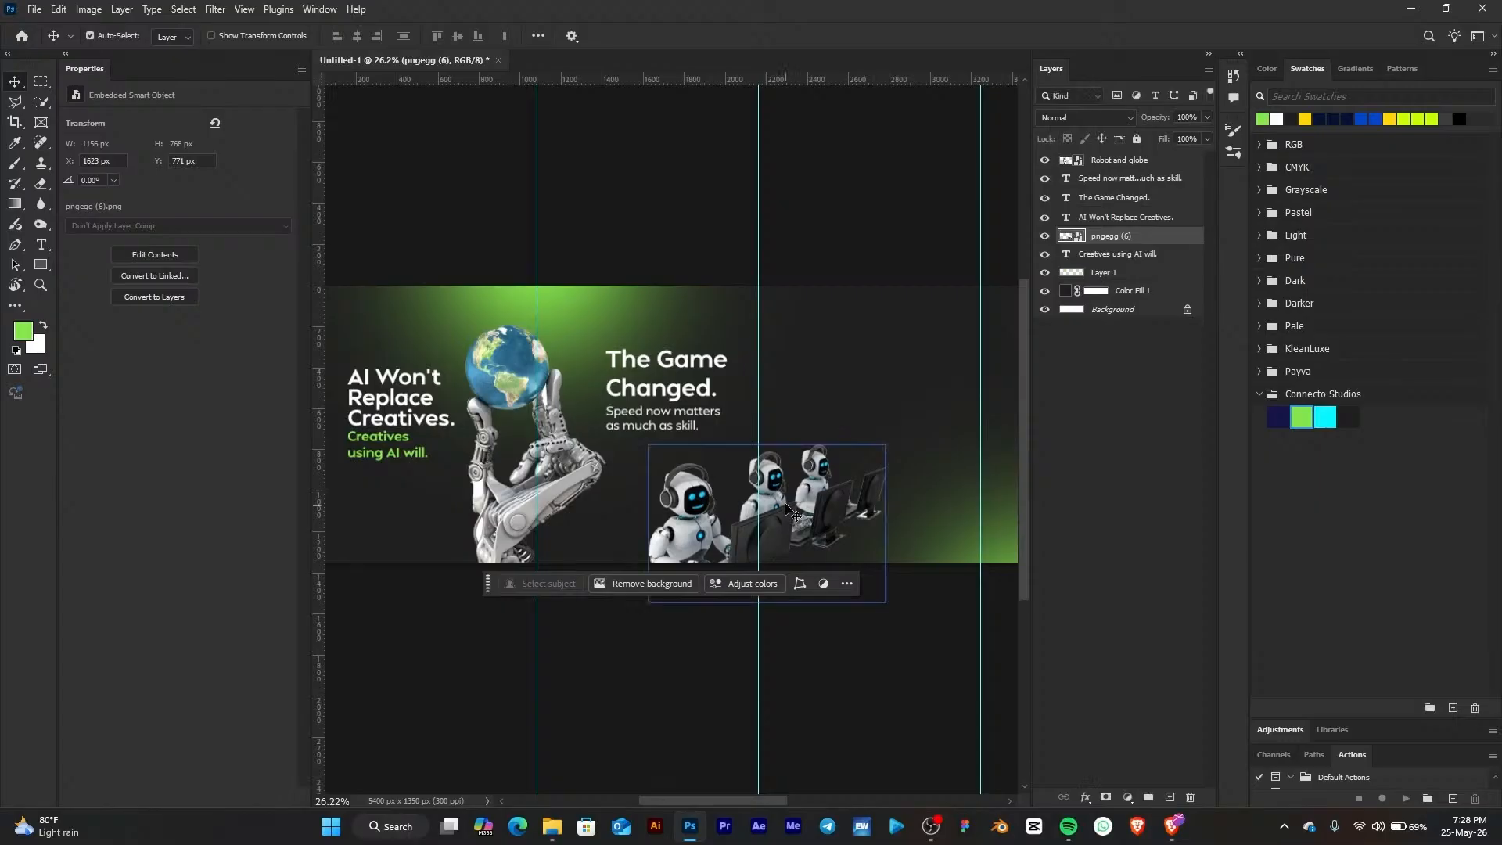
Nudge the three robots image slightly up and to the left
left_click_drag(788, 510, 776, 495)
scroll(860, 430, "up", 1)
left_click_drag(885, 415, 747, 376)
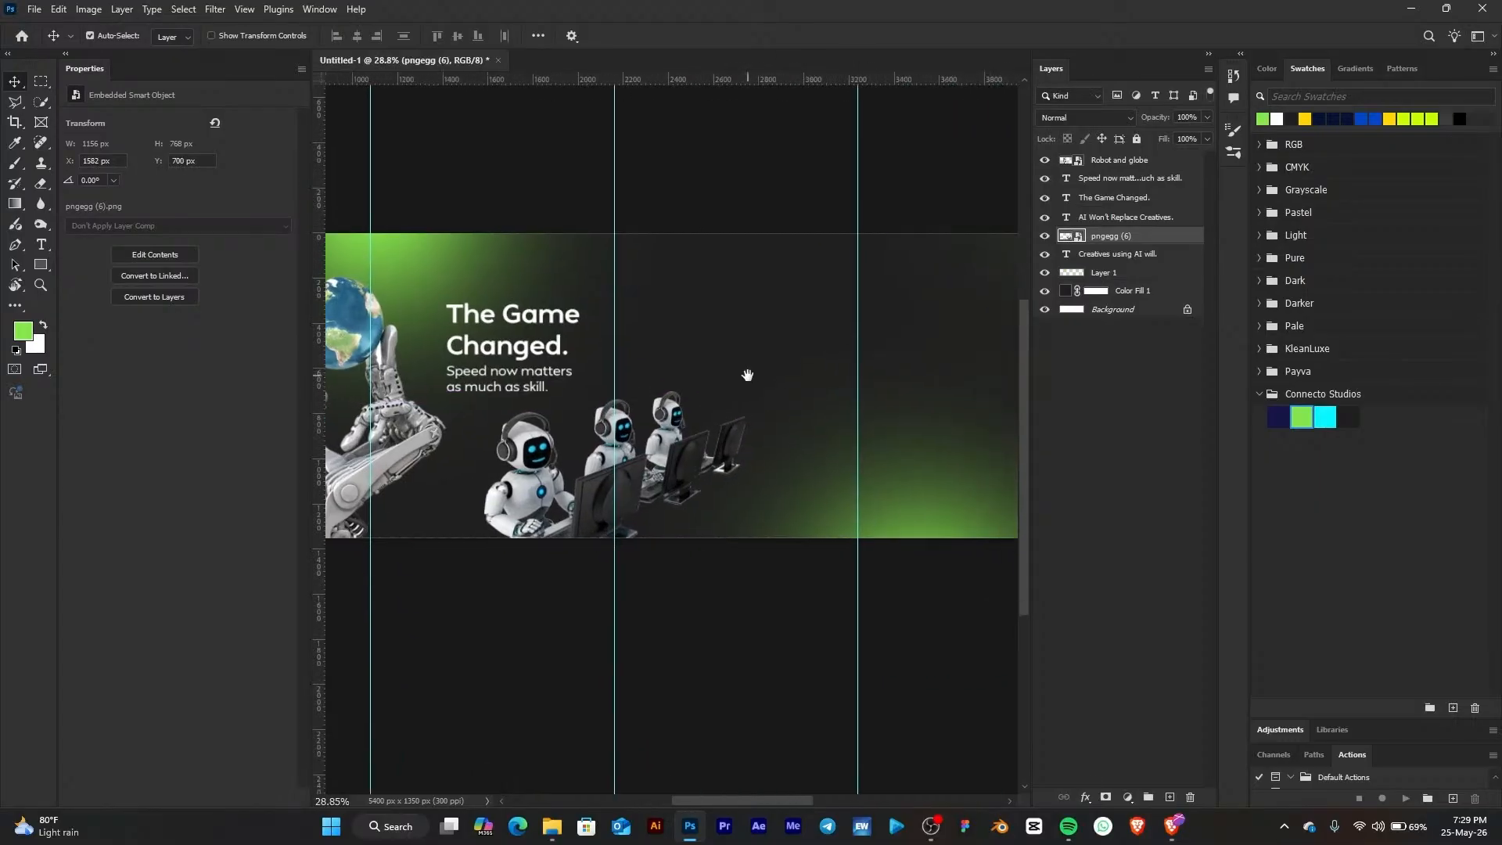
scroll(747, 375, "up", 10)
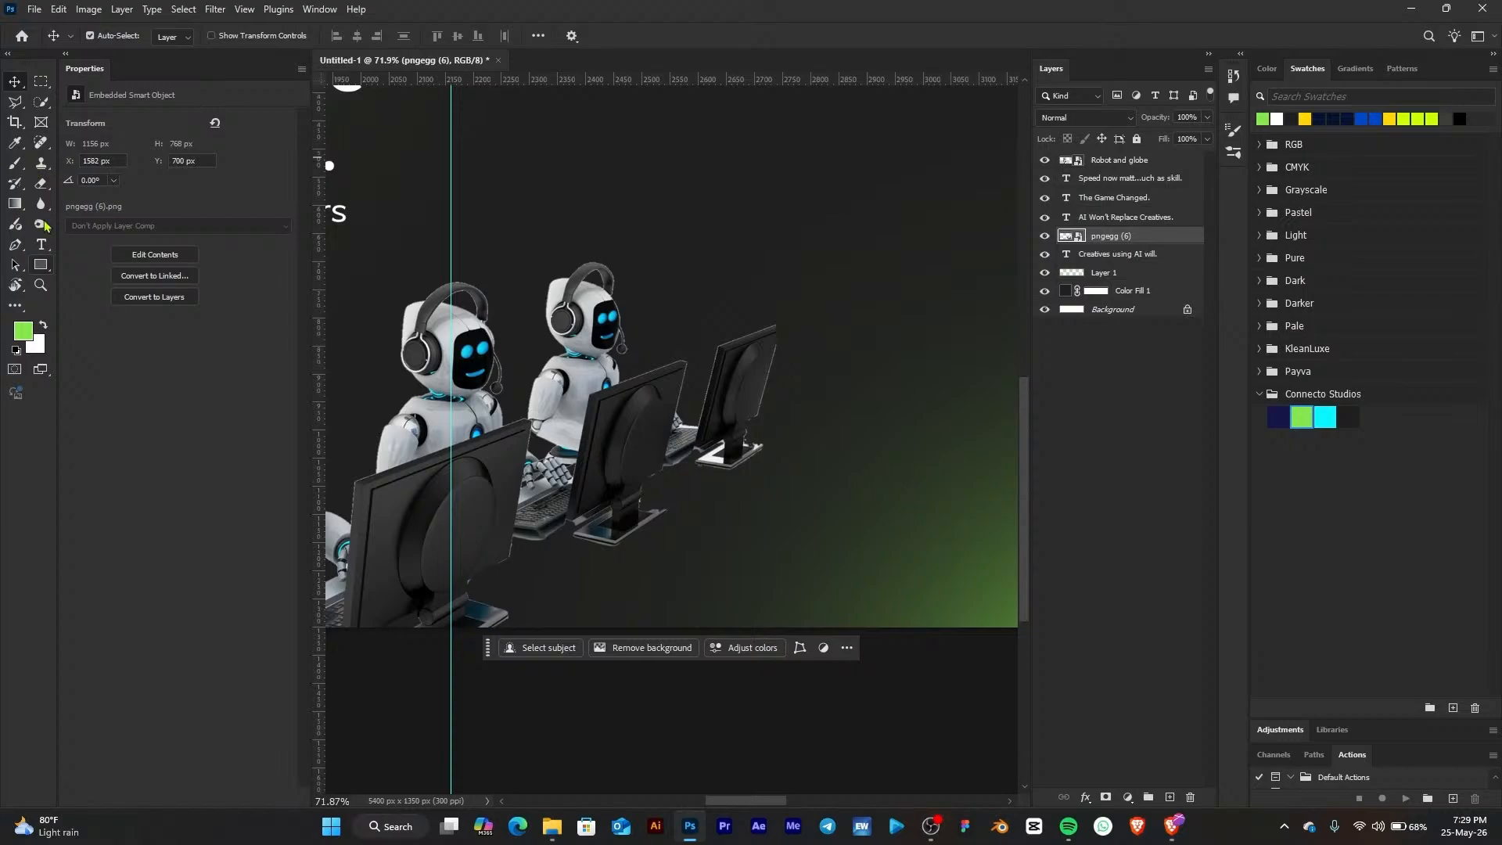
Draw a green four-point desk shape with the Pen tool beneath the robots' computers
left_click(39, 261)
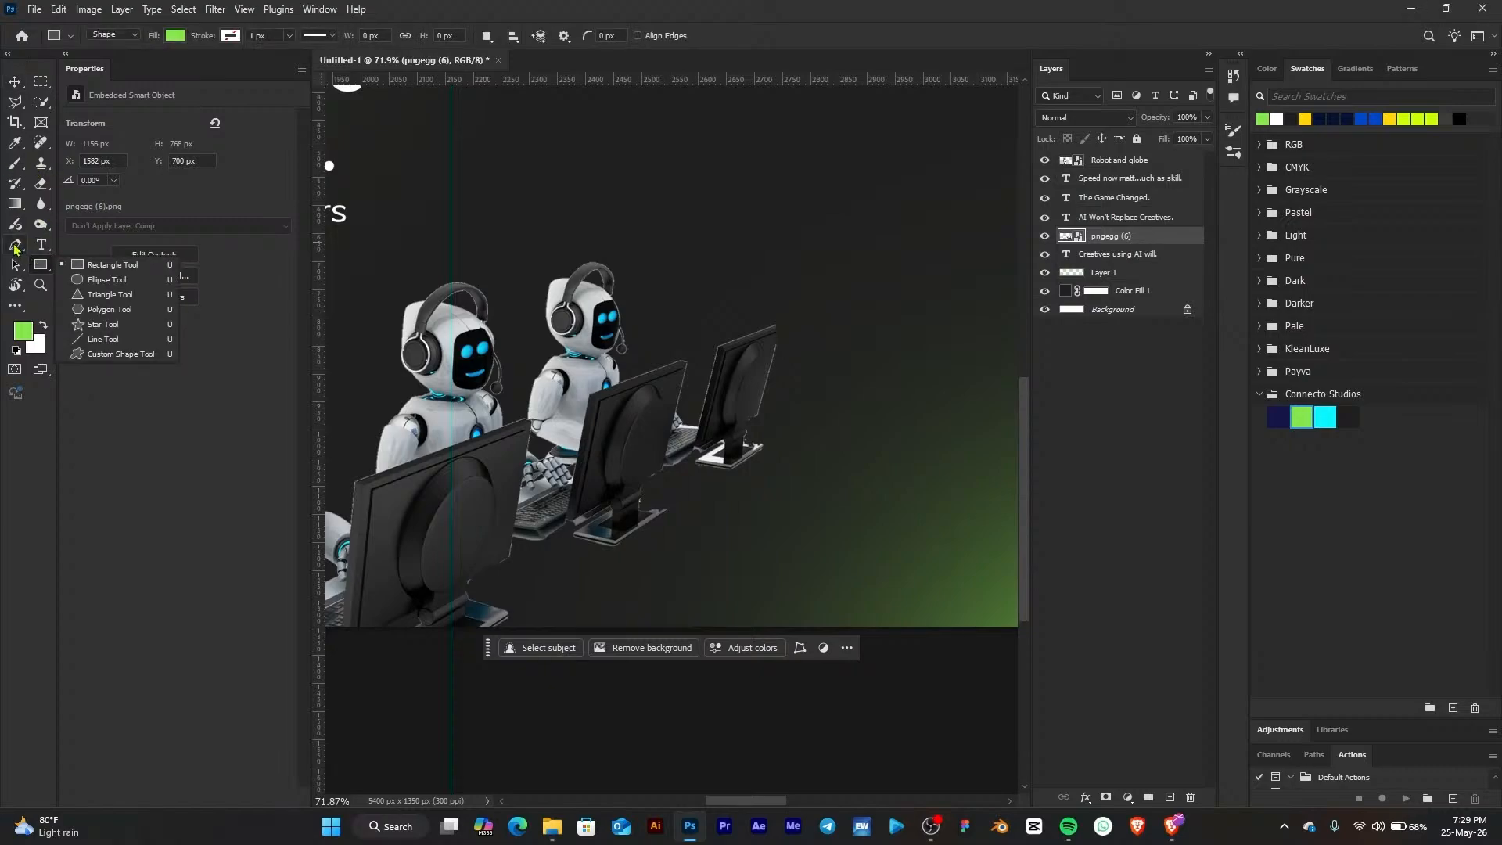
left_click(14, 248)
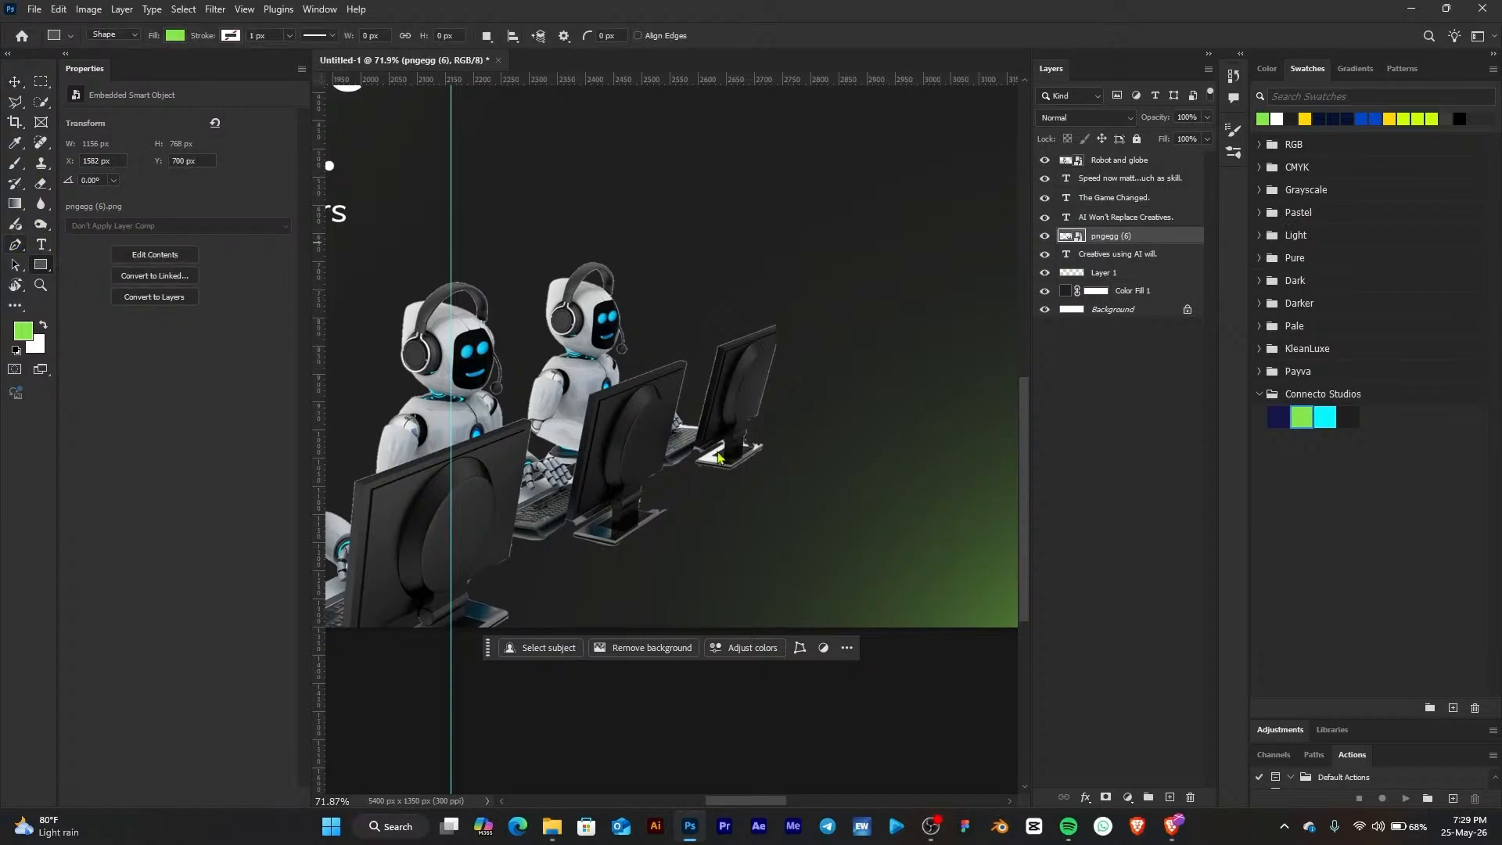
scroll(888, 458, "down", 1)
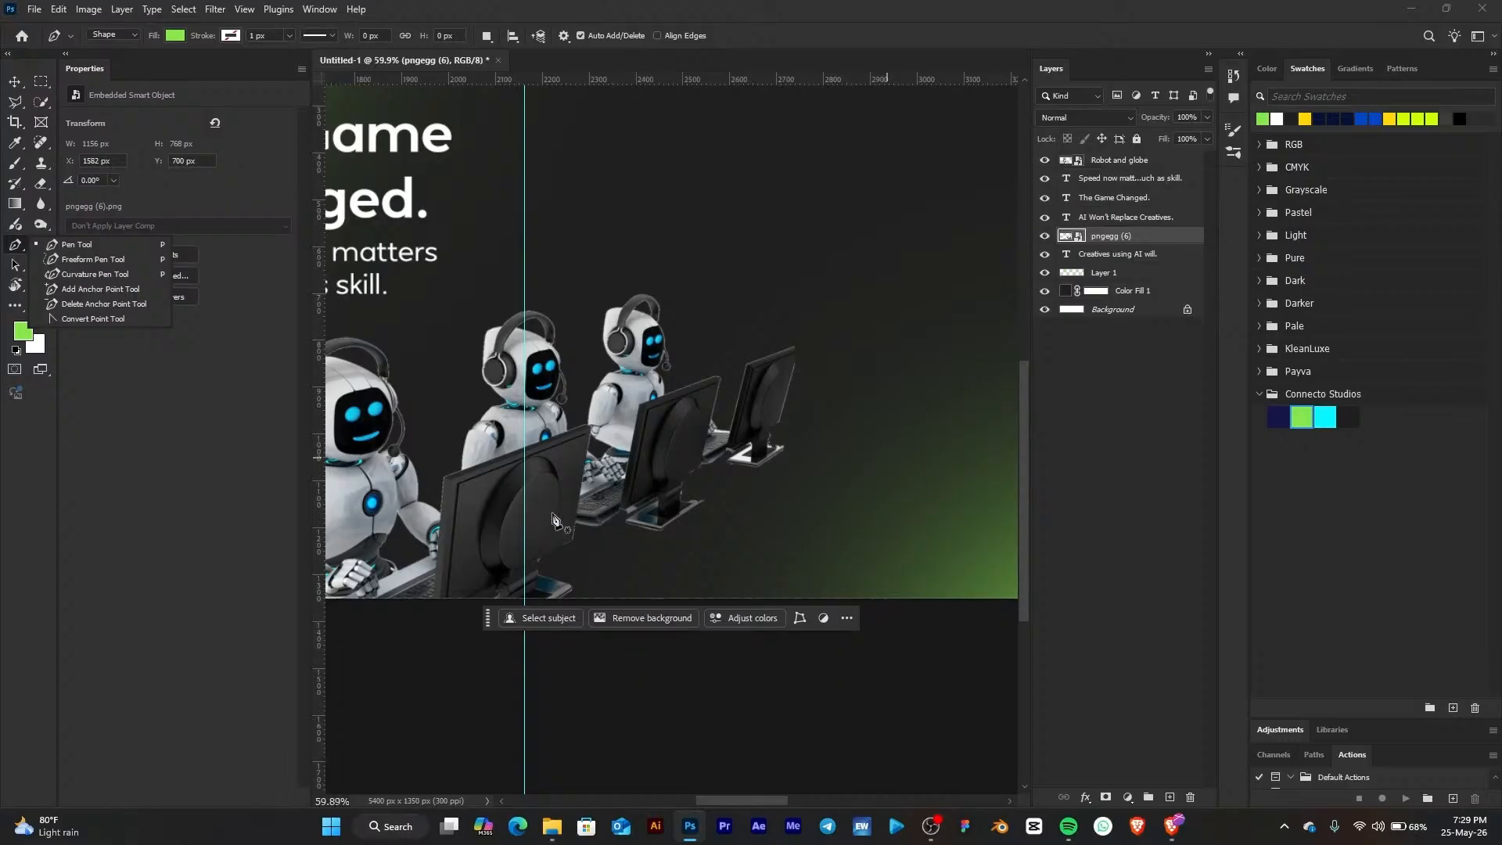
left_click(348, 601)
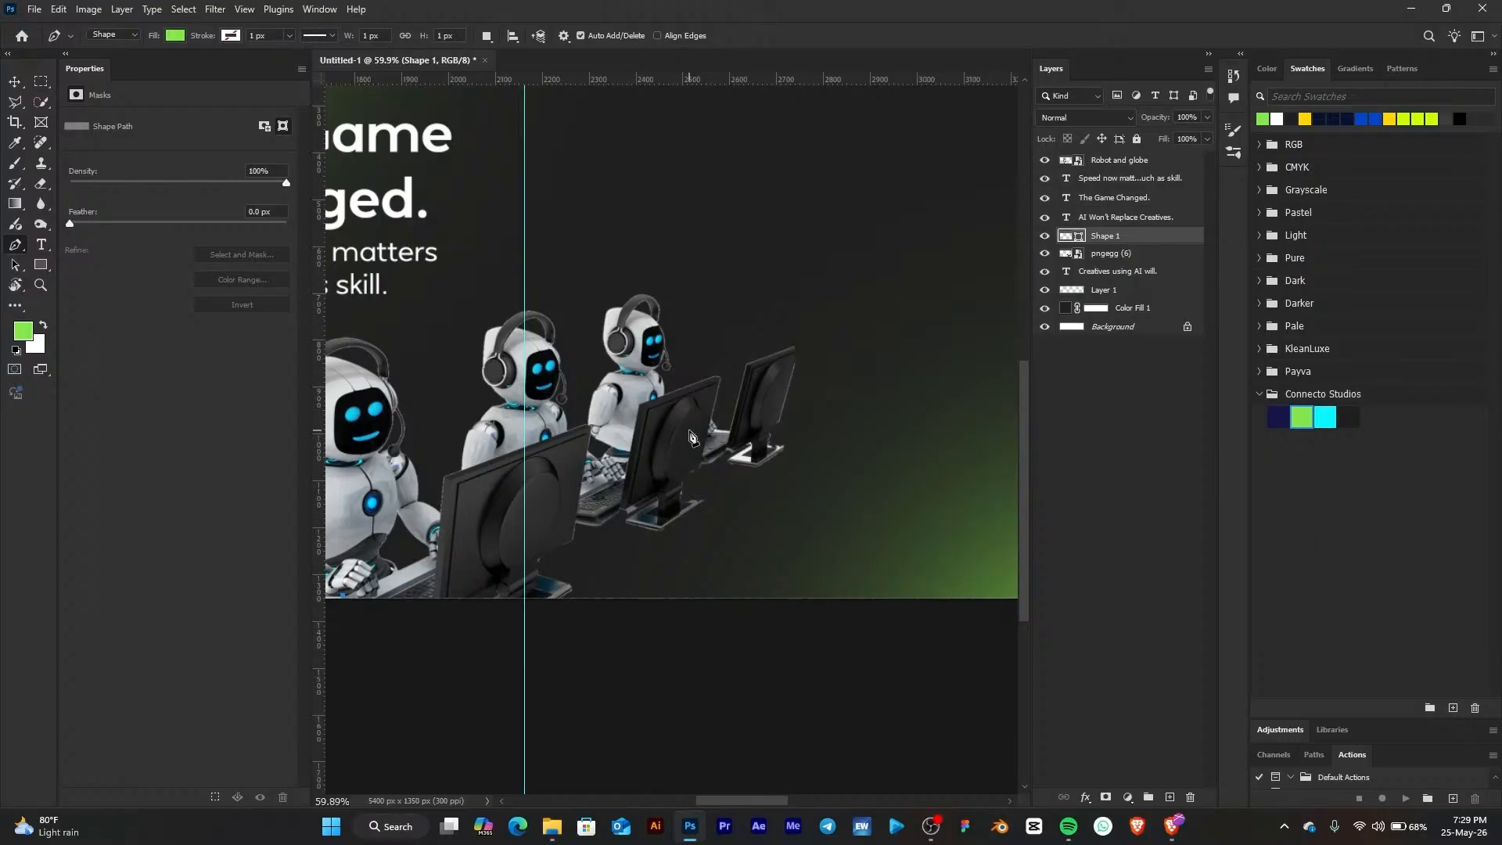
left_click(690, 429)
left_click(838, 439)
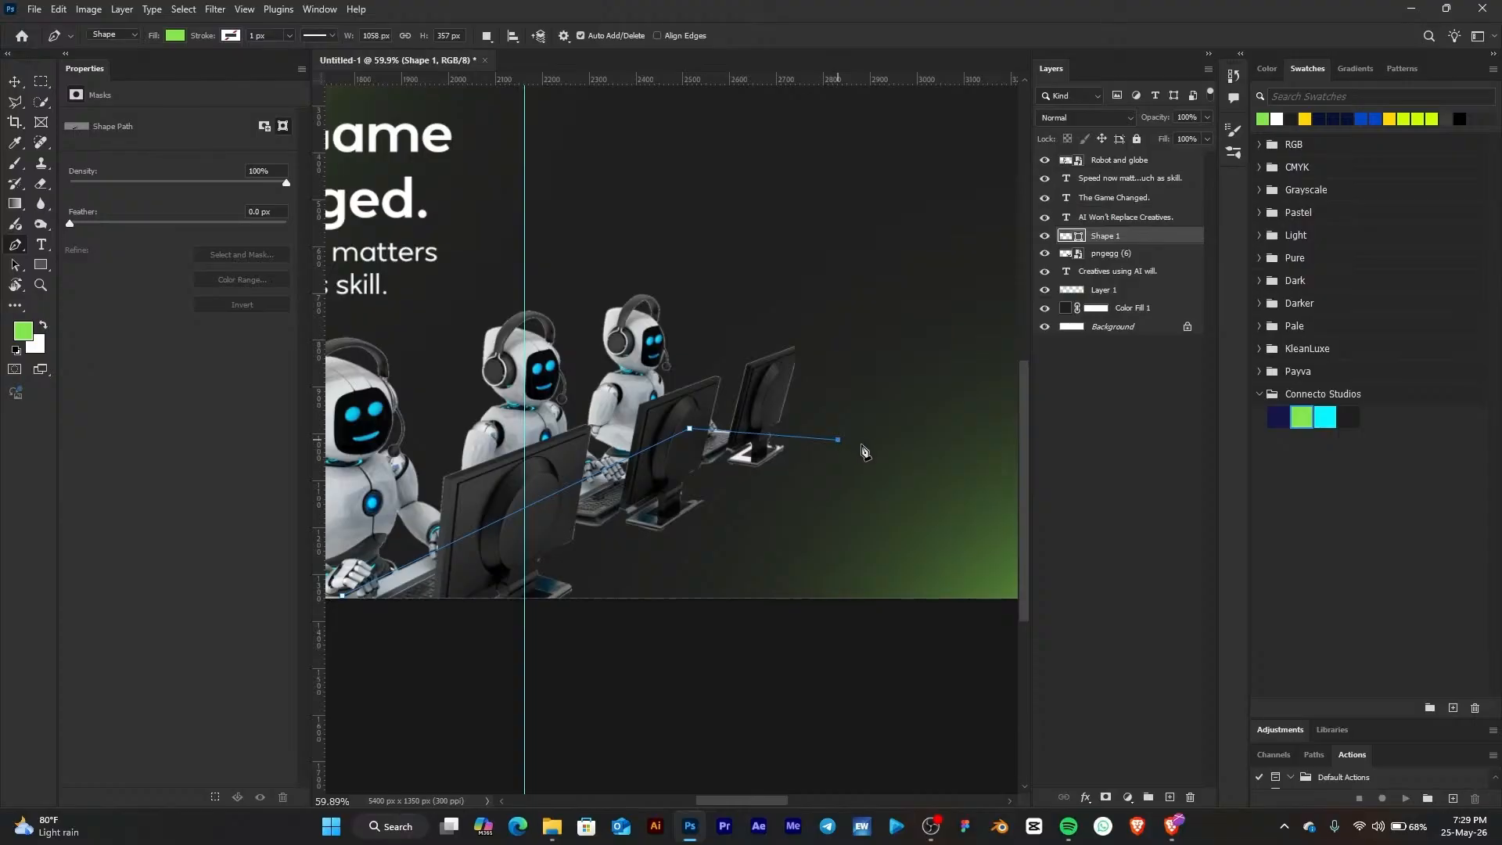
left_click(486, 660)
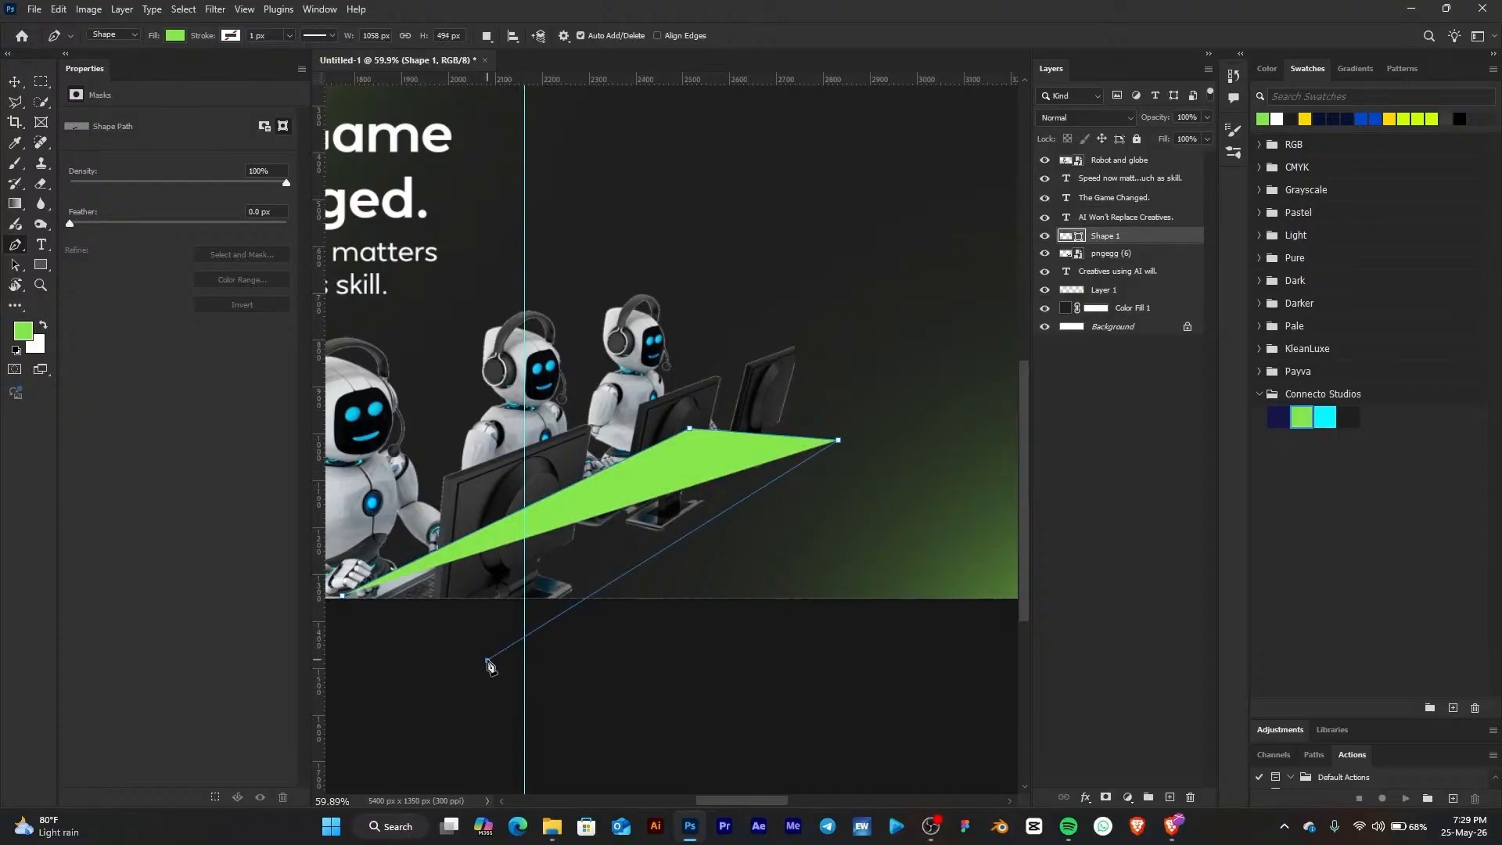
left_click(344, 599)
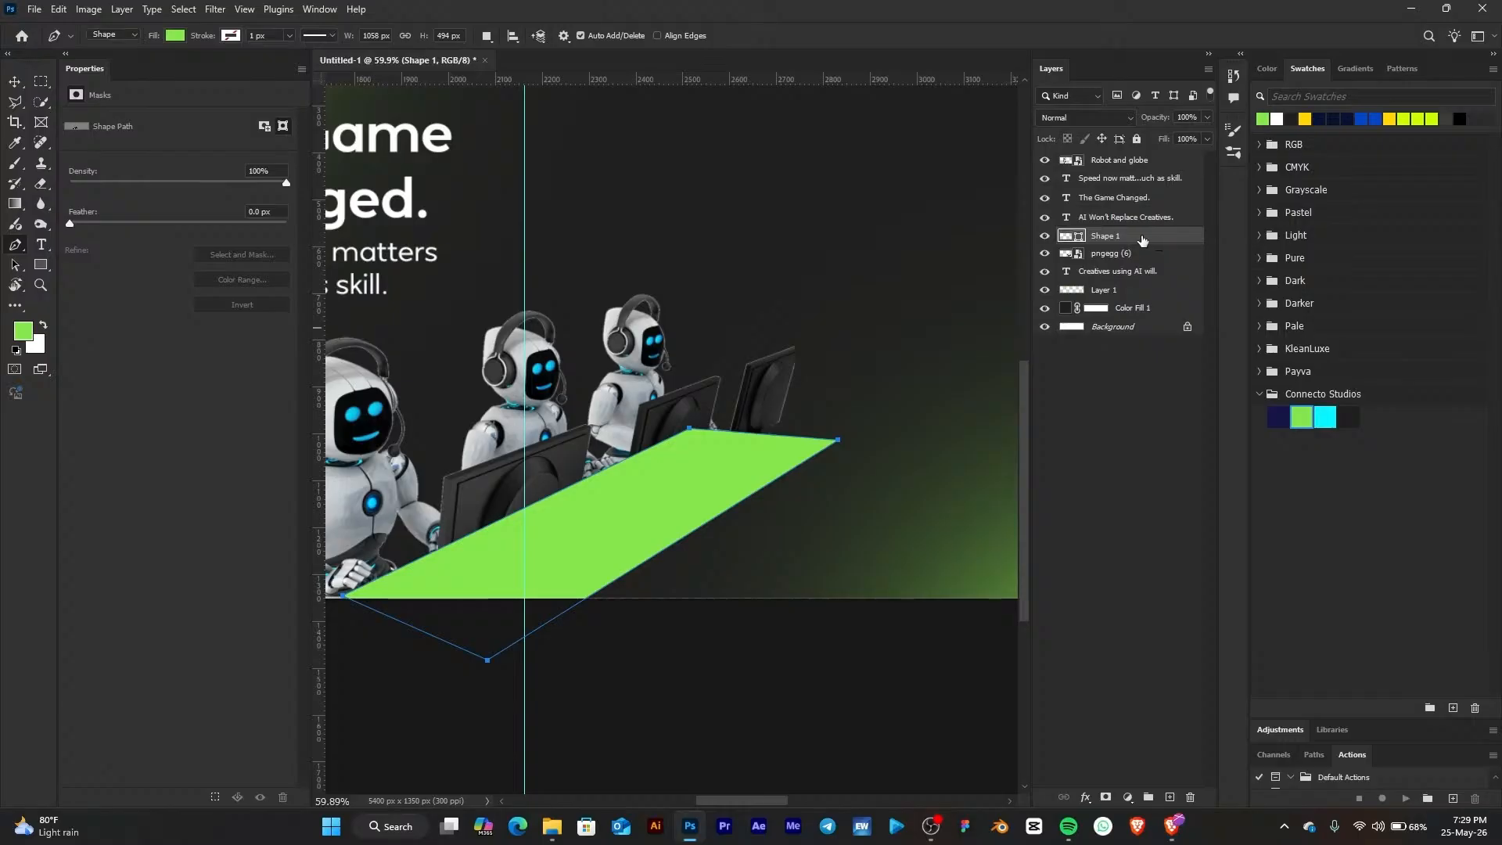
Move the desk shape layer below the robots layer and change its fill to a darker green
left_click_drag(1141, 240, 1136, 265)
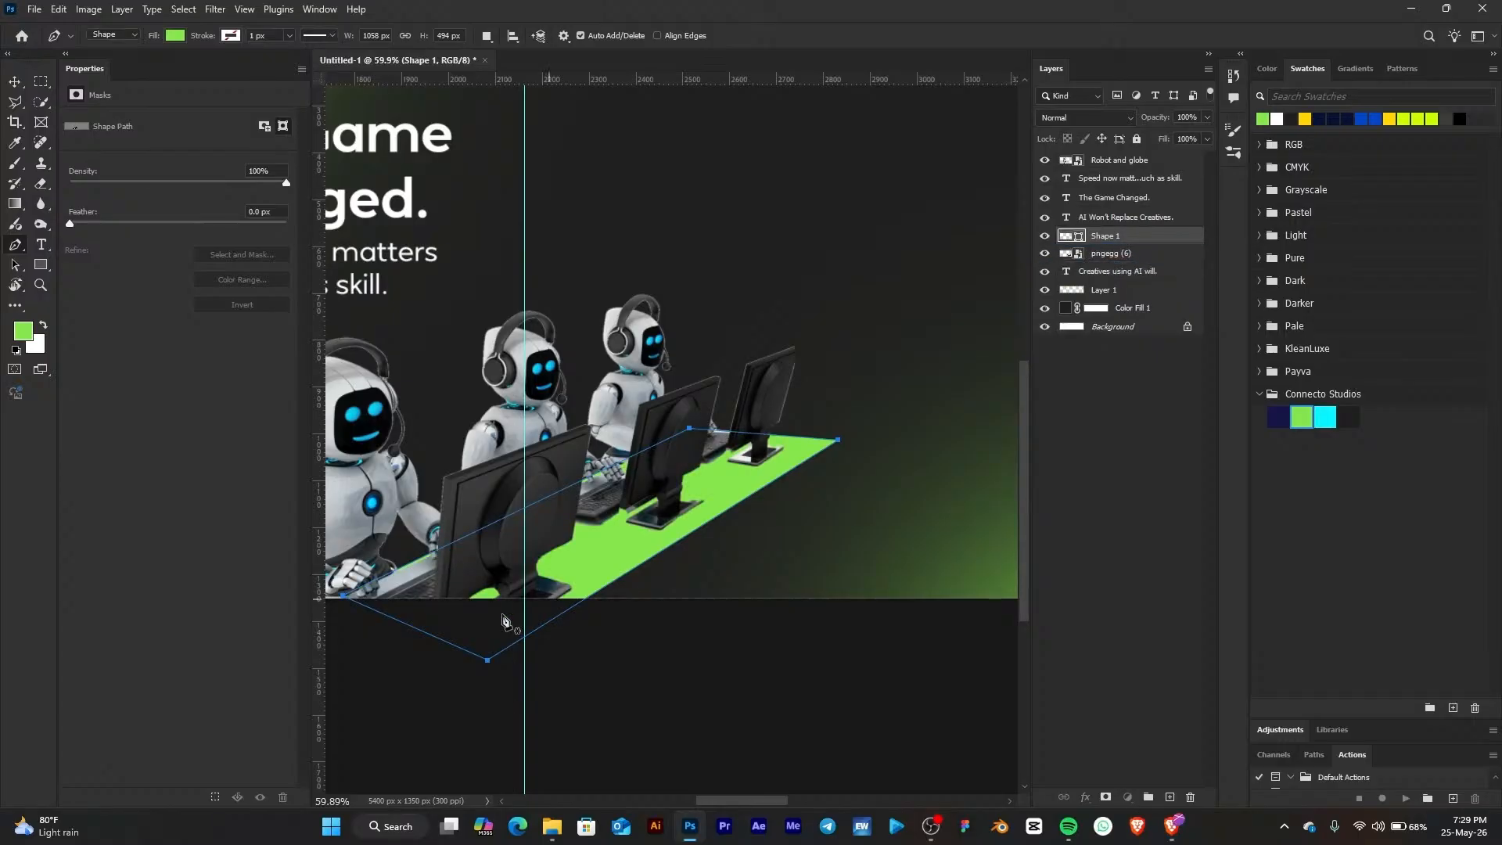
left_click(16, 81)
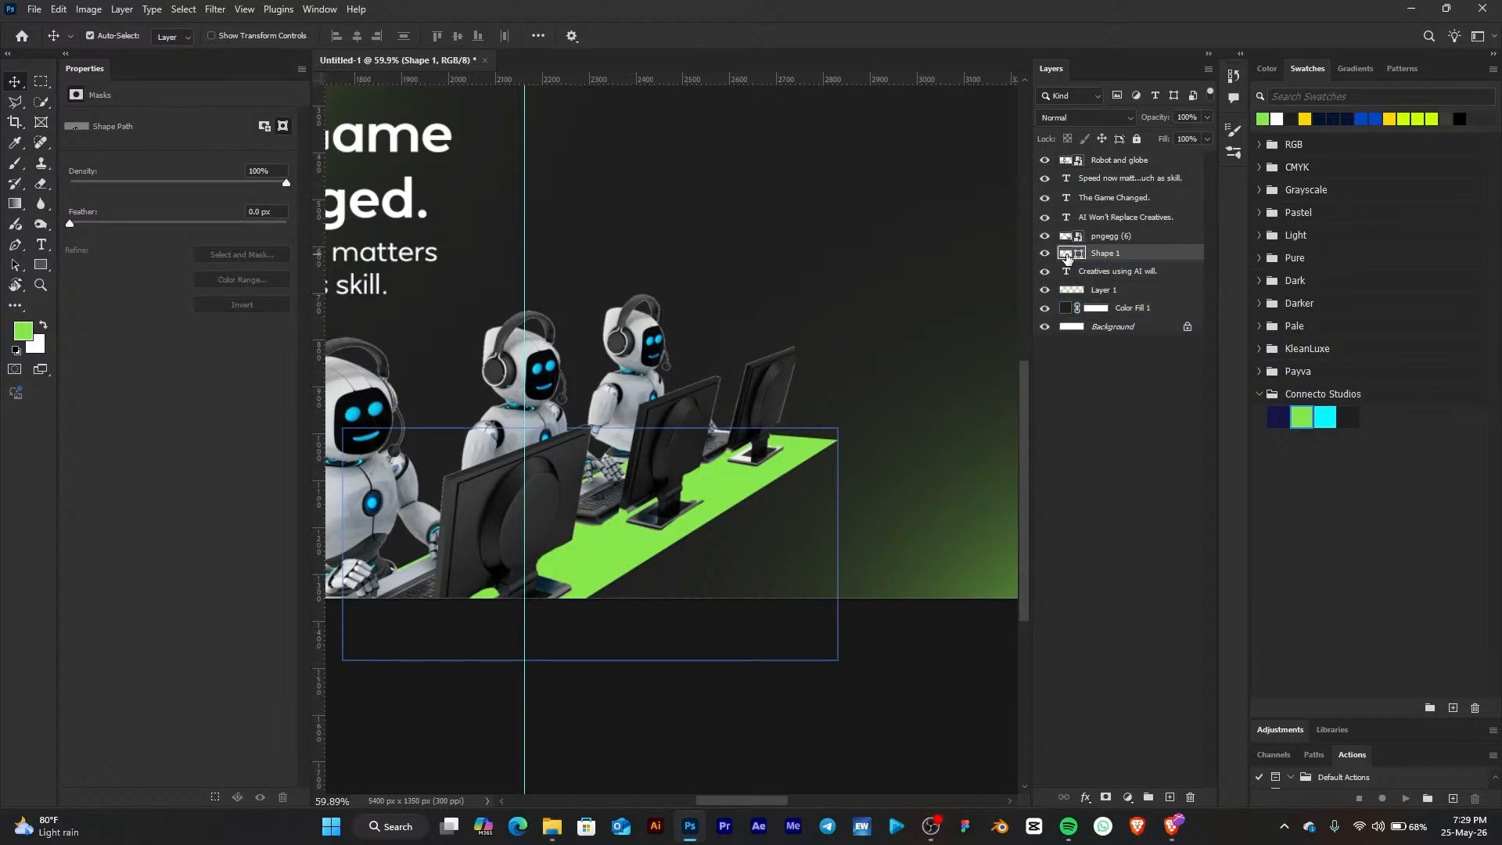
double_click(1067, 255)
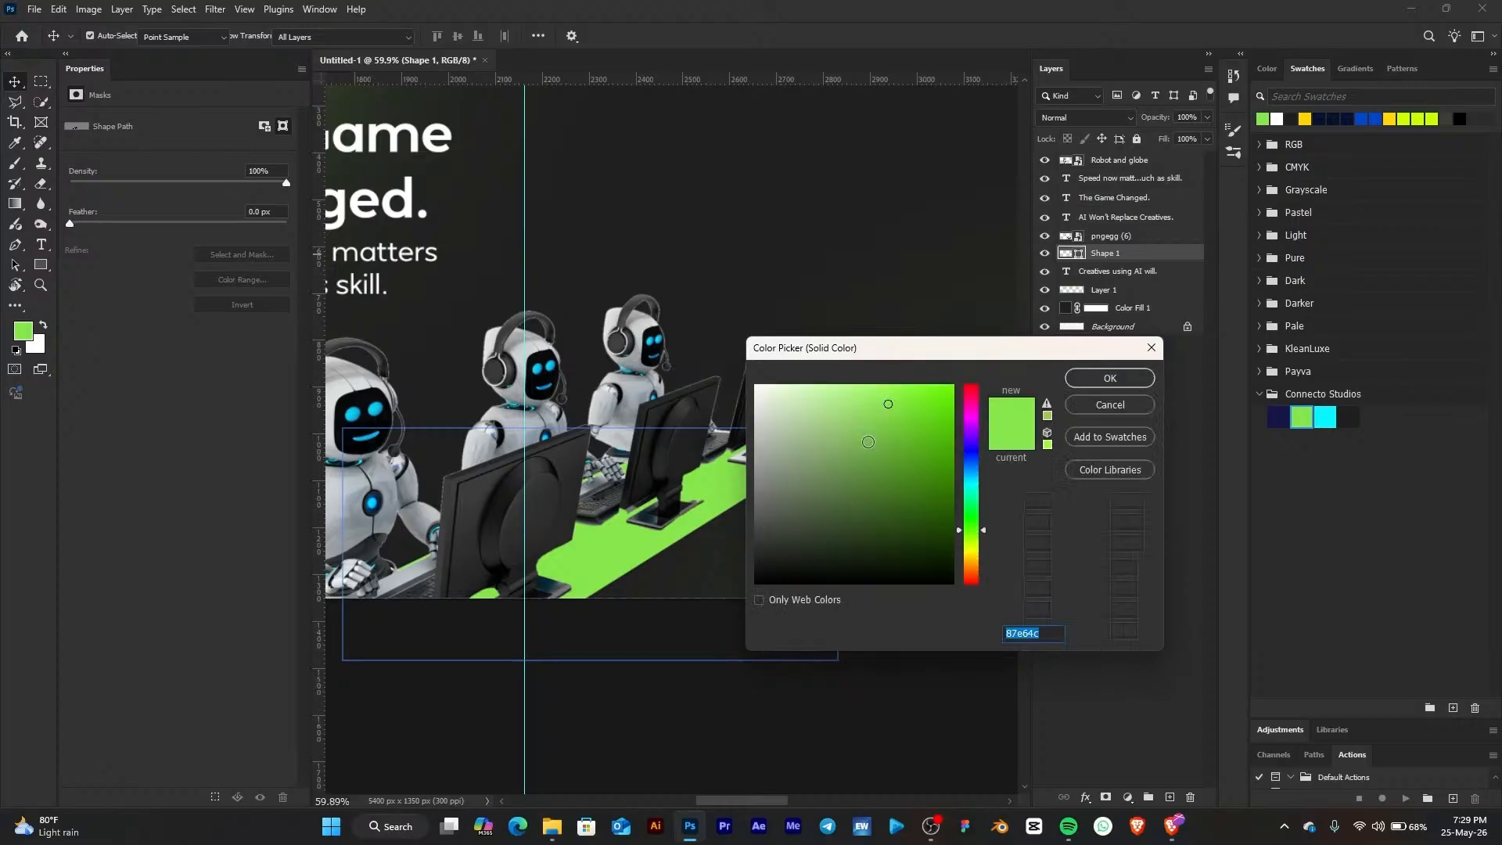
left_click(920, 476)
left_click_drag(925, 484, 935, 493)
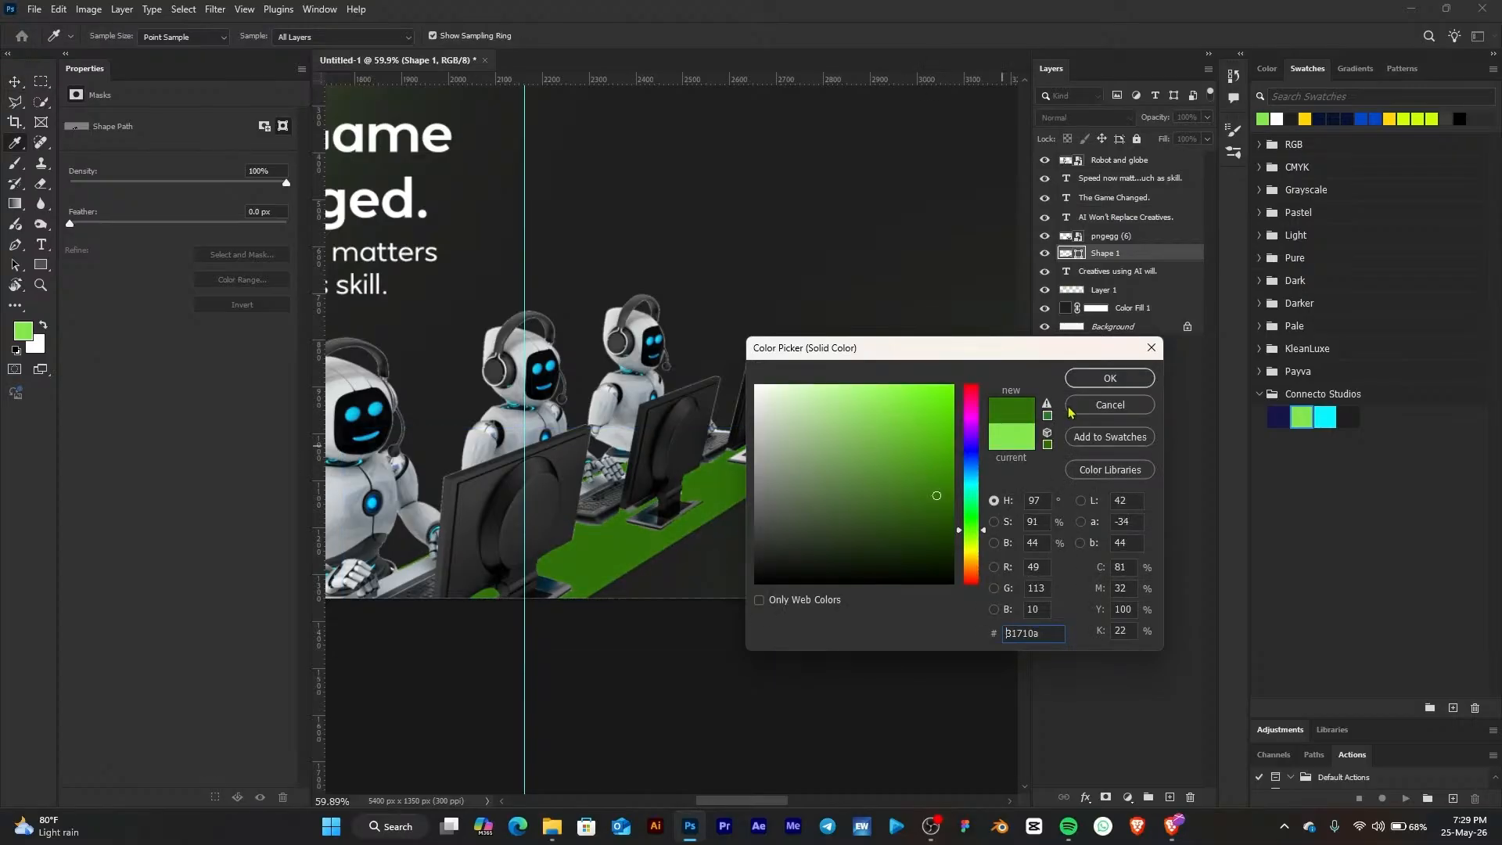
left_click(931, 484)
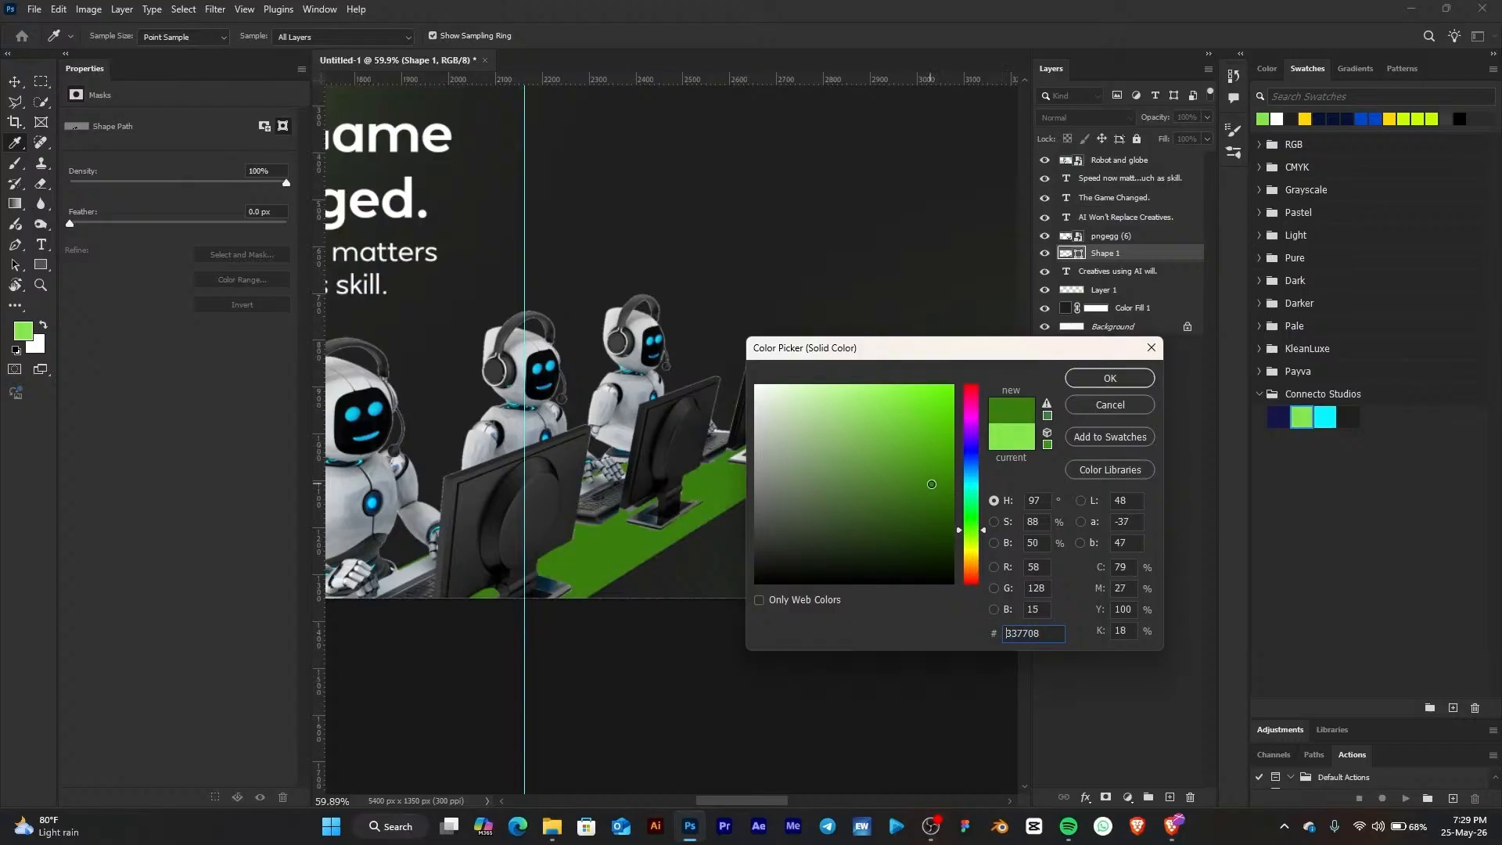
left_click(1082, 382)
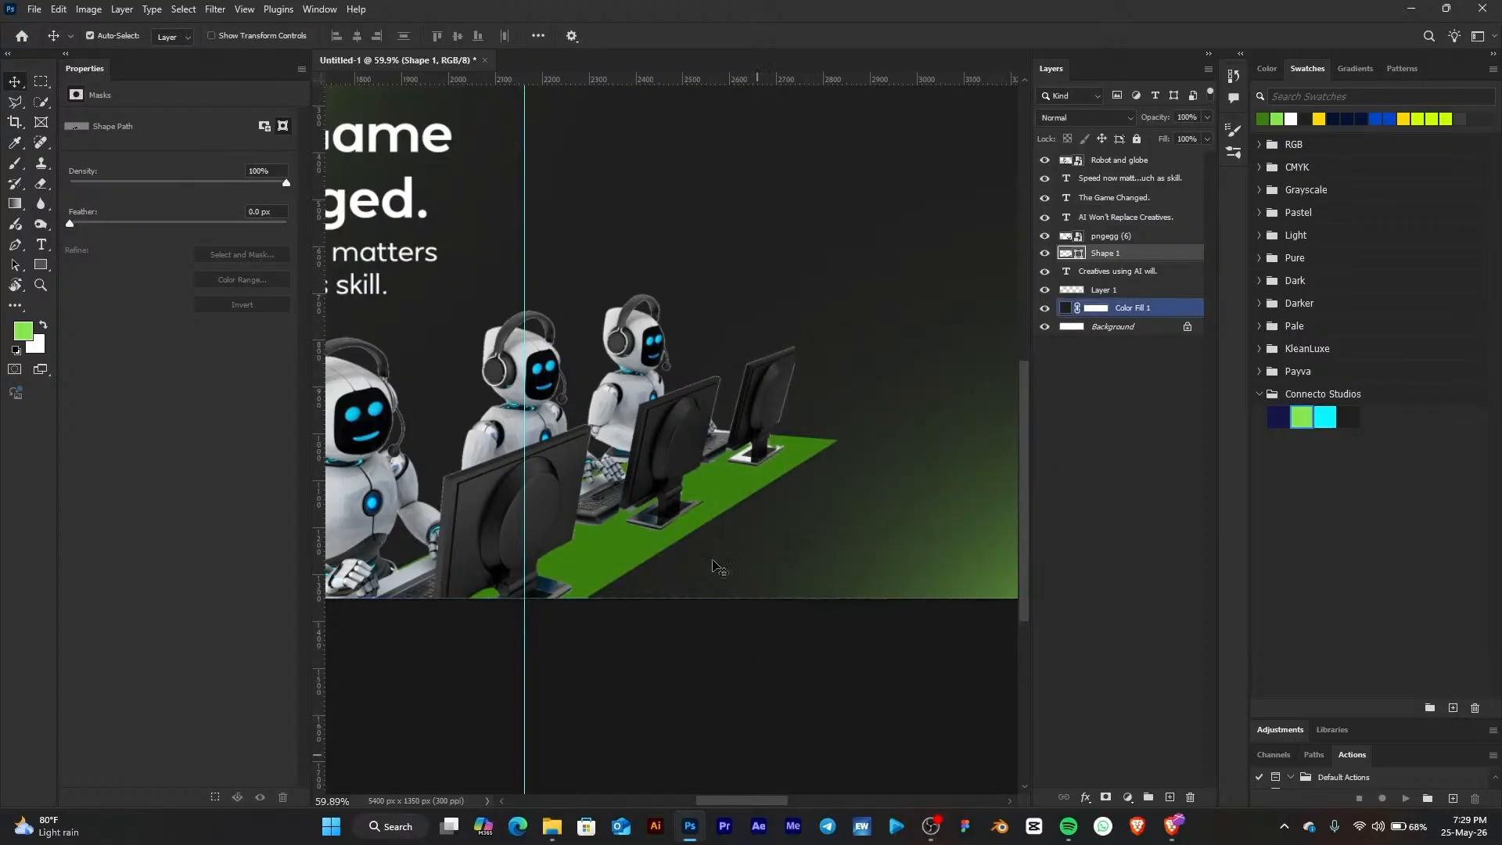
Draw a four-point shape with the Pen tool forming the front face of the green desk below its top
left_click(15, 244)
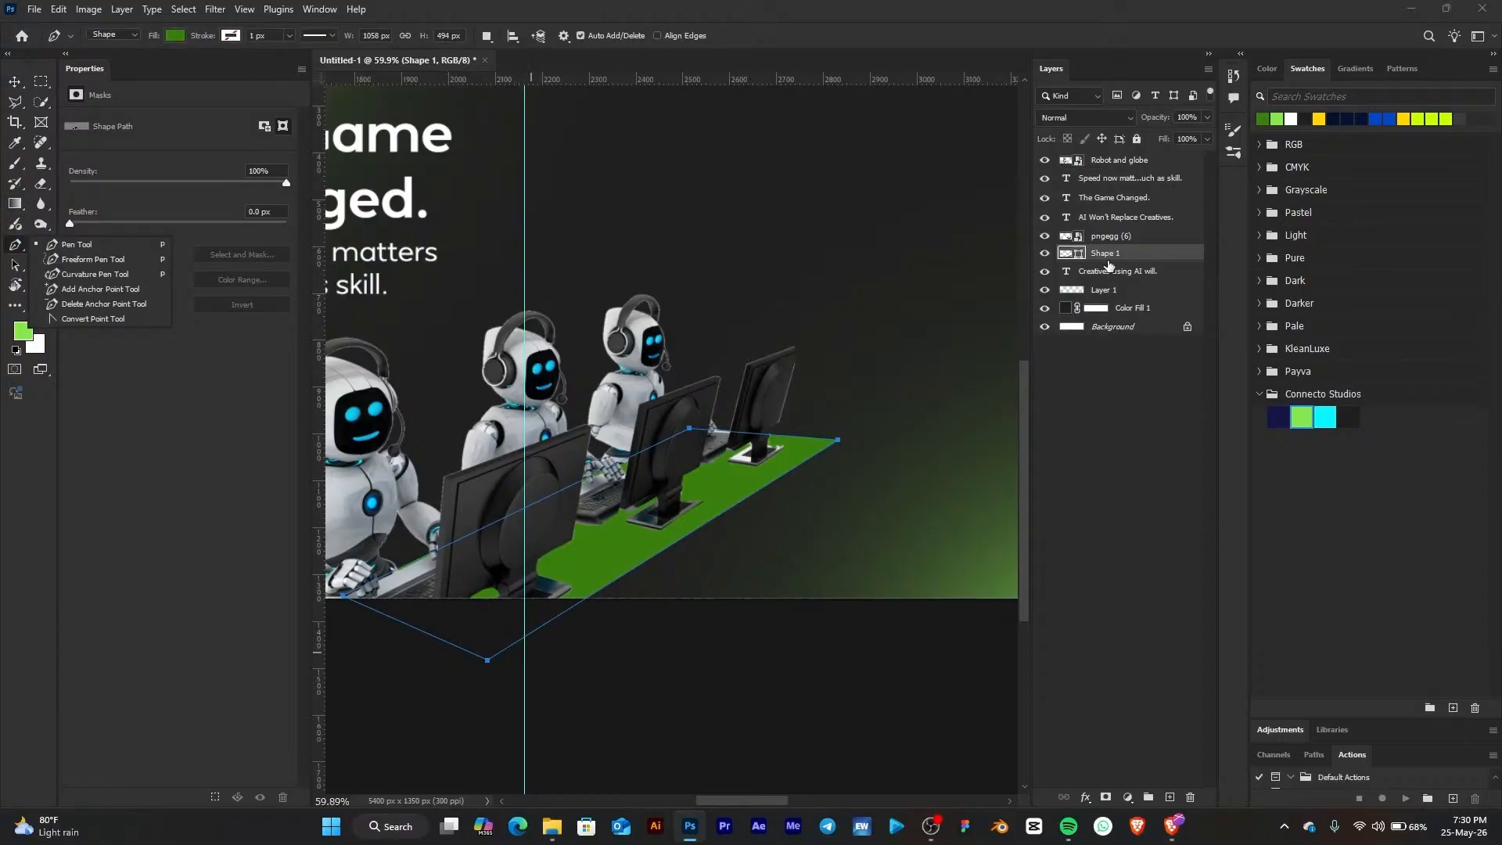
left_click(1166, 796)
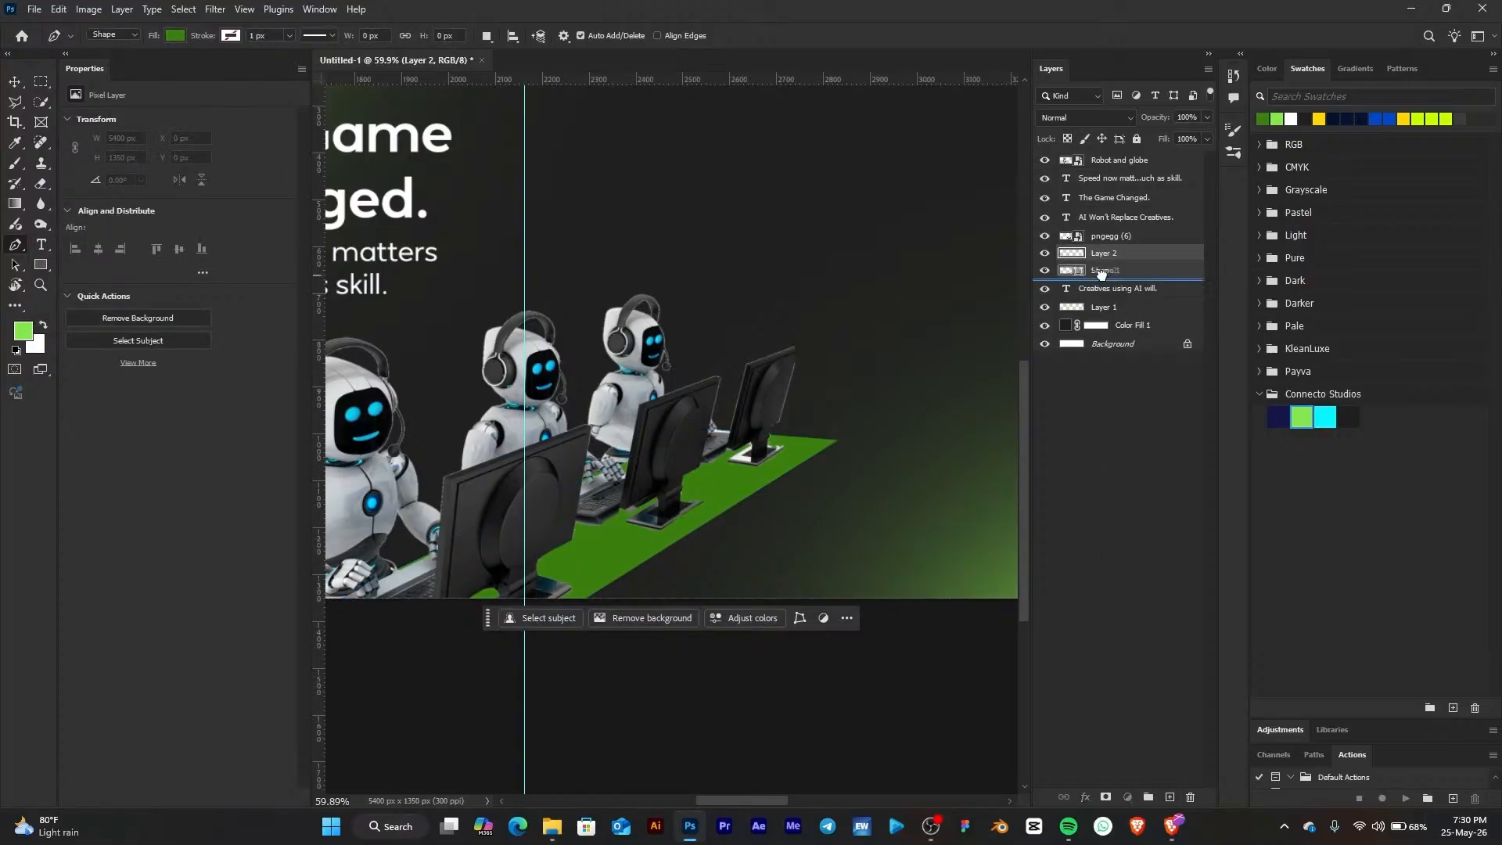
key("ctrl+bracketleft")
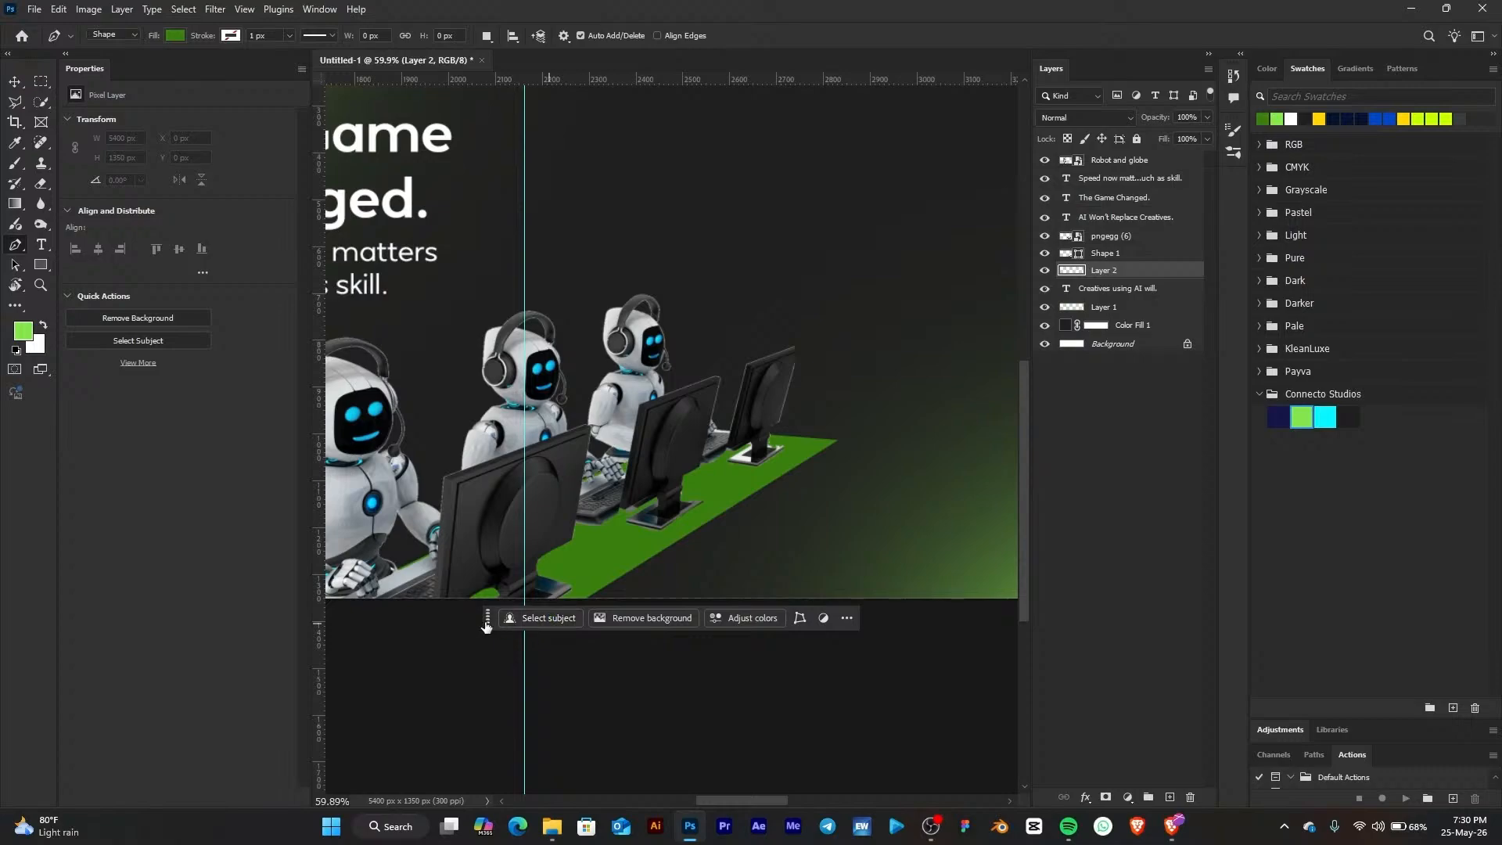
left_click_drag(487, 621, 501, 734)
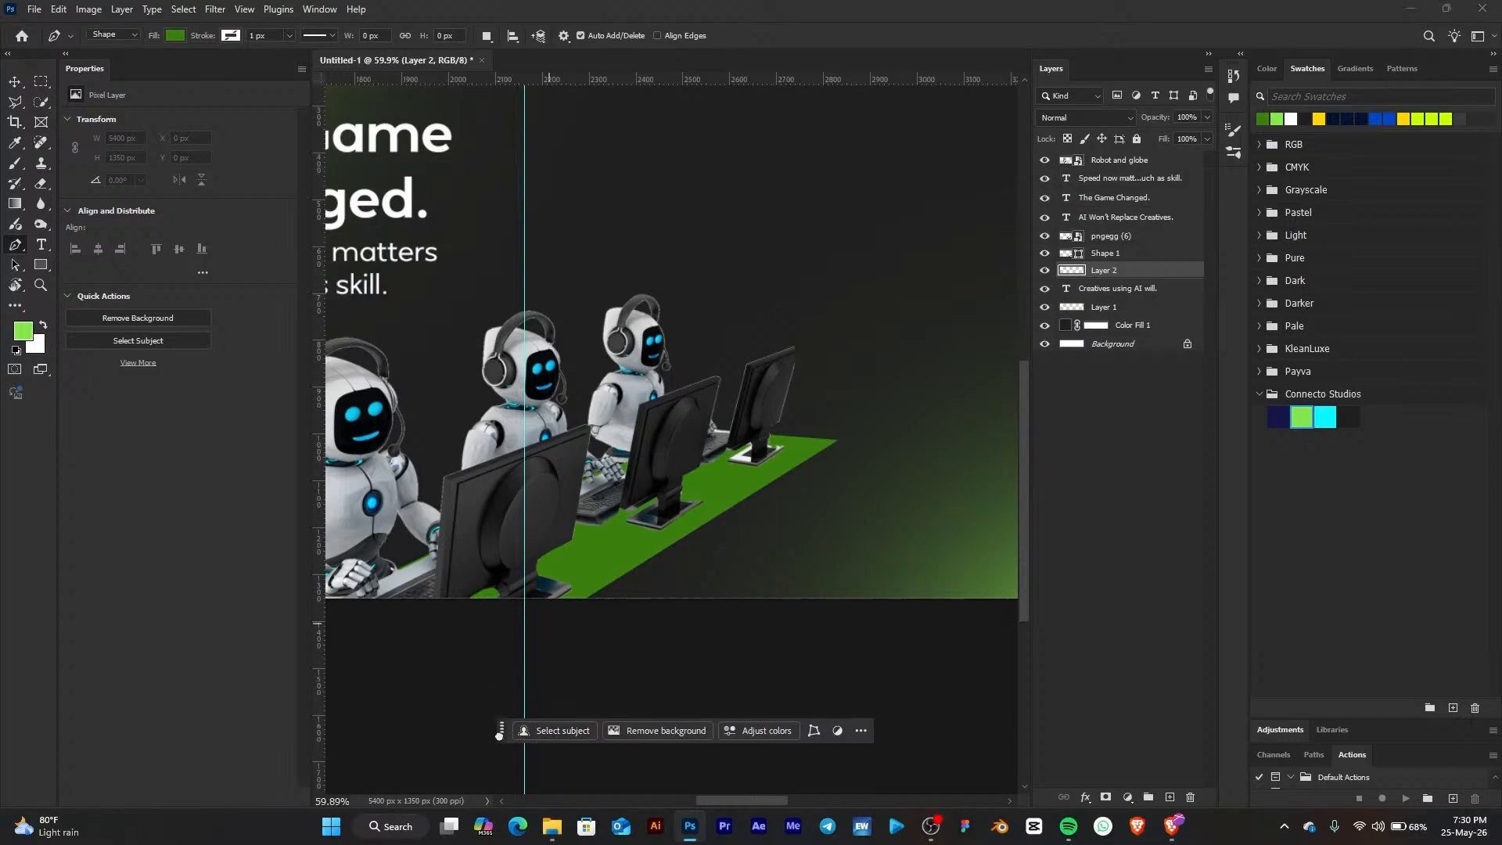
left_click(810, 444)
left_click(838, 441)
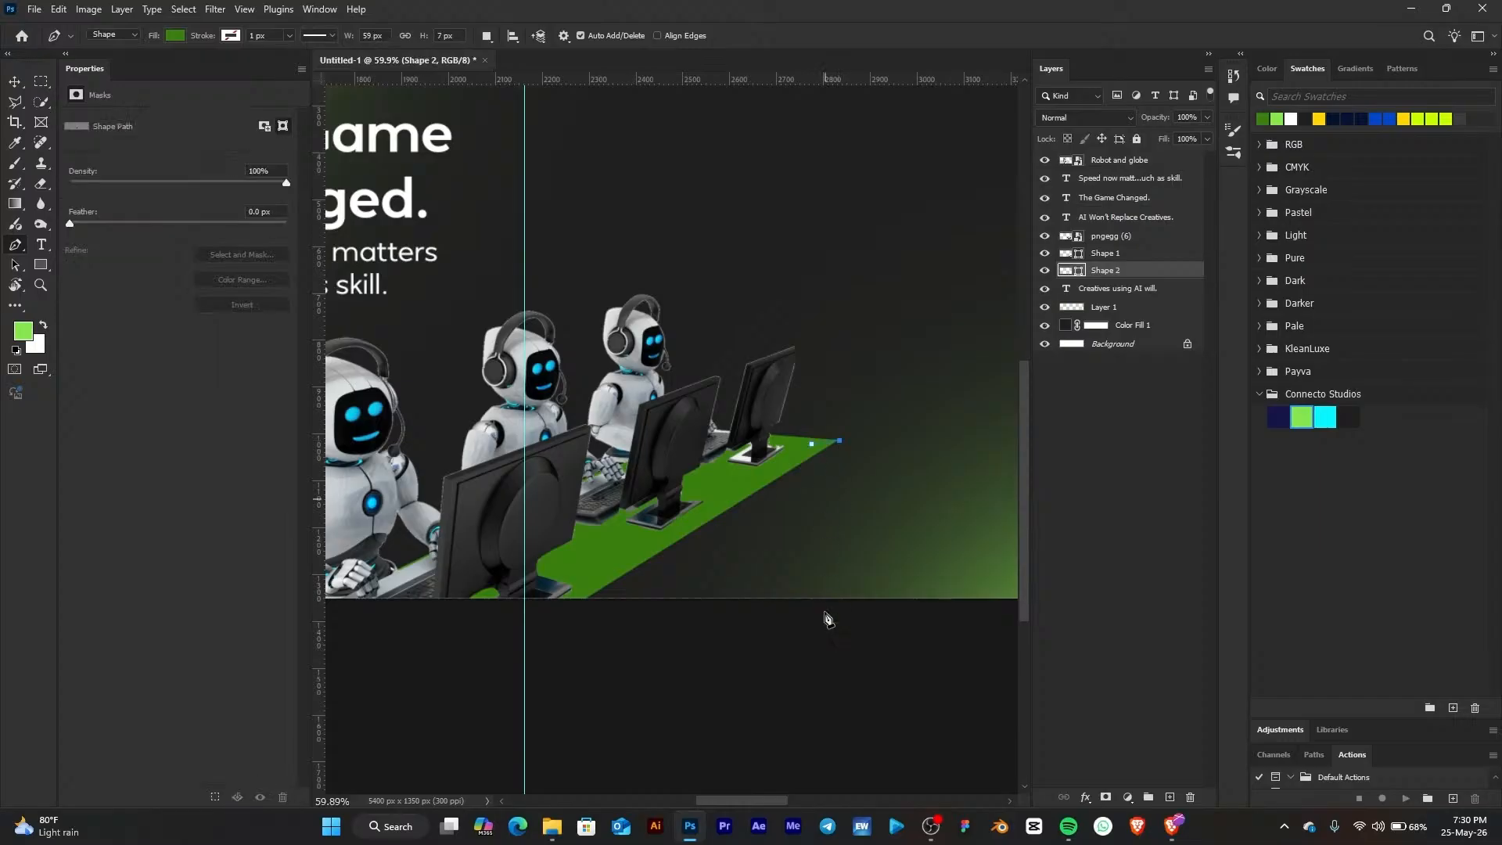
left_click(826, 671)
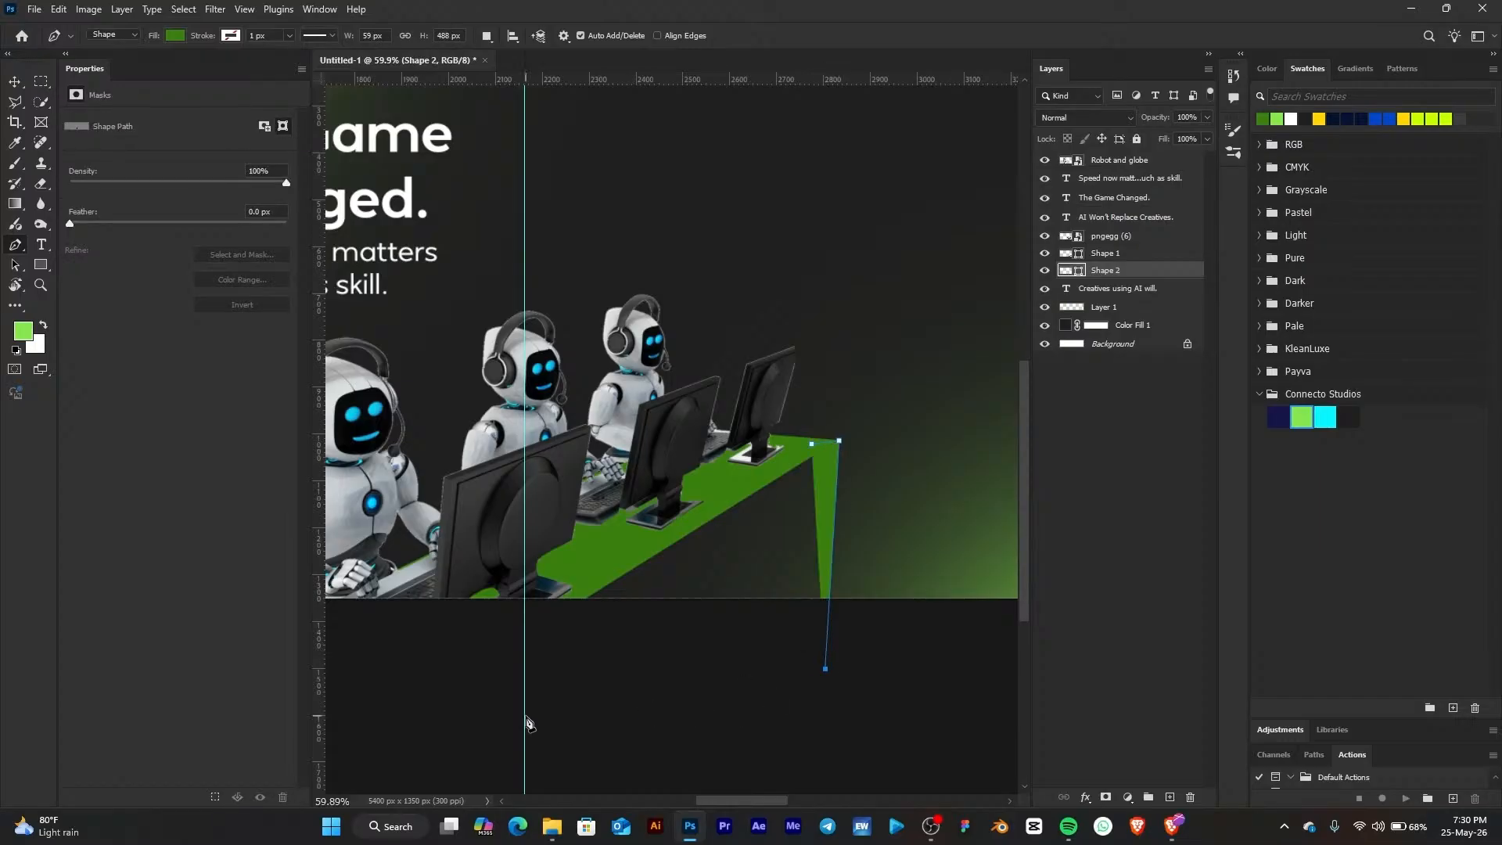
left_click(523, 714)
left_click(553, 583)
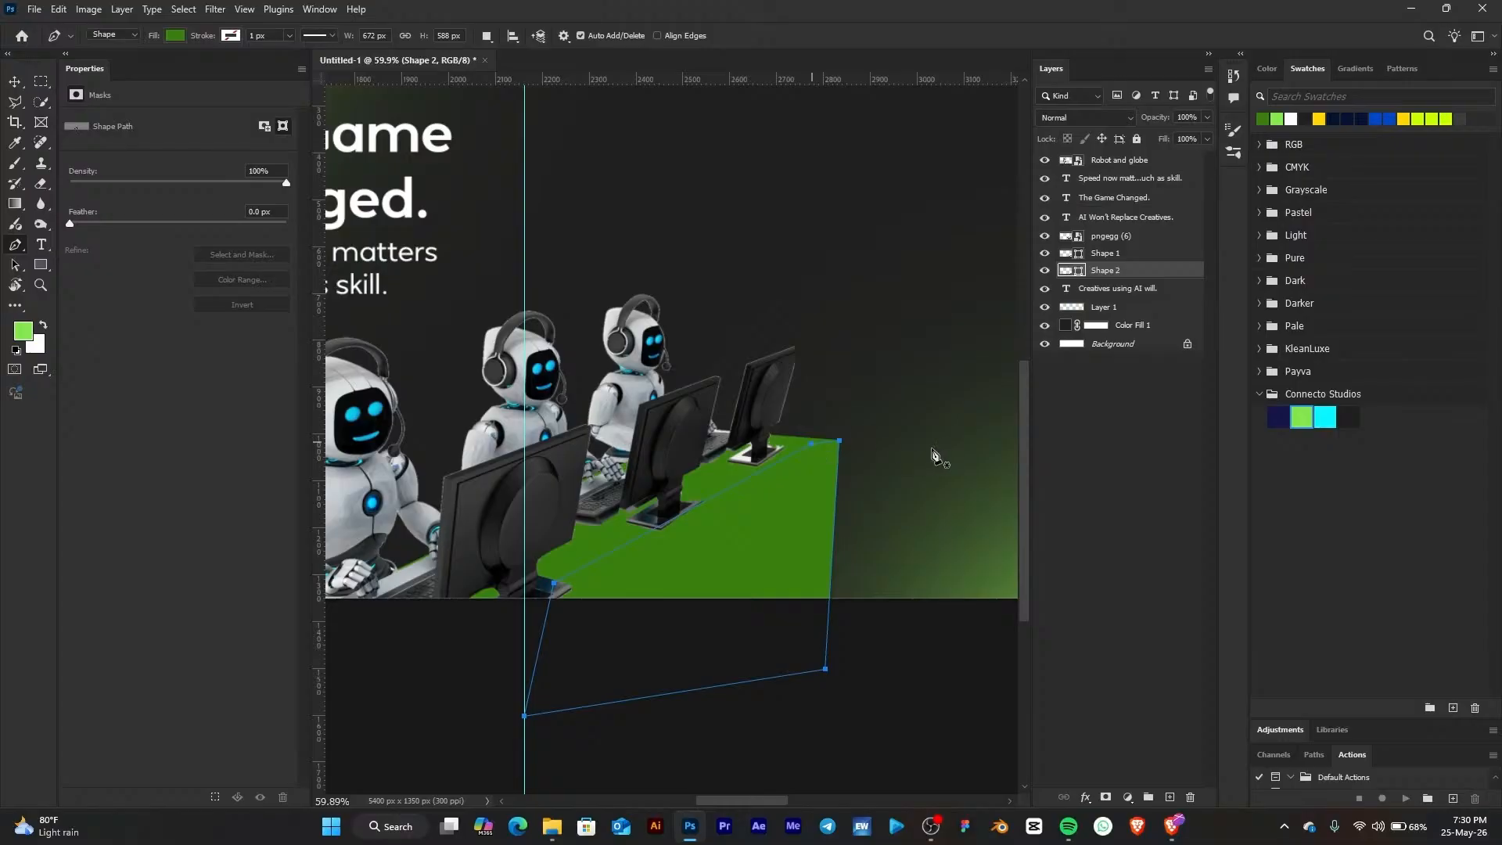
left_click(16, 85)
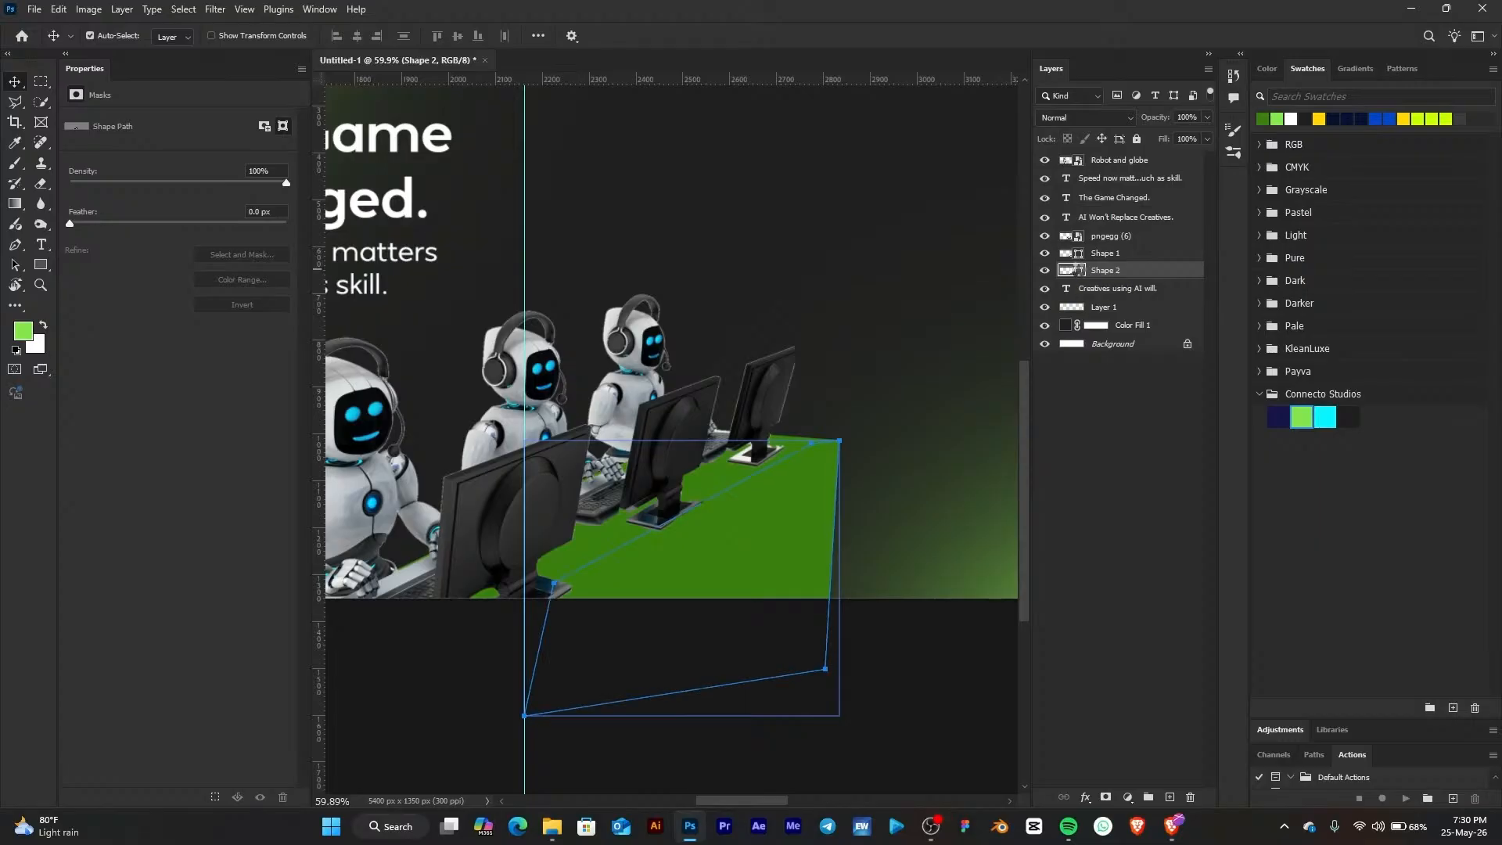
Set the desk front shape's fill color to a dark green, 183705
double_click(1078, 270)
left_click_drag(935, 349, 1204, 350)
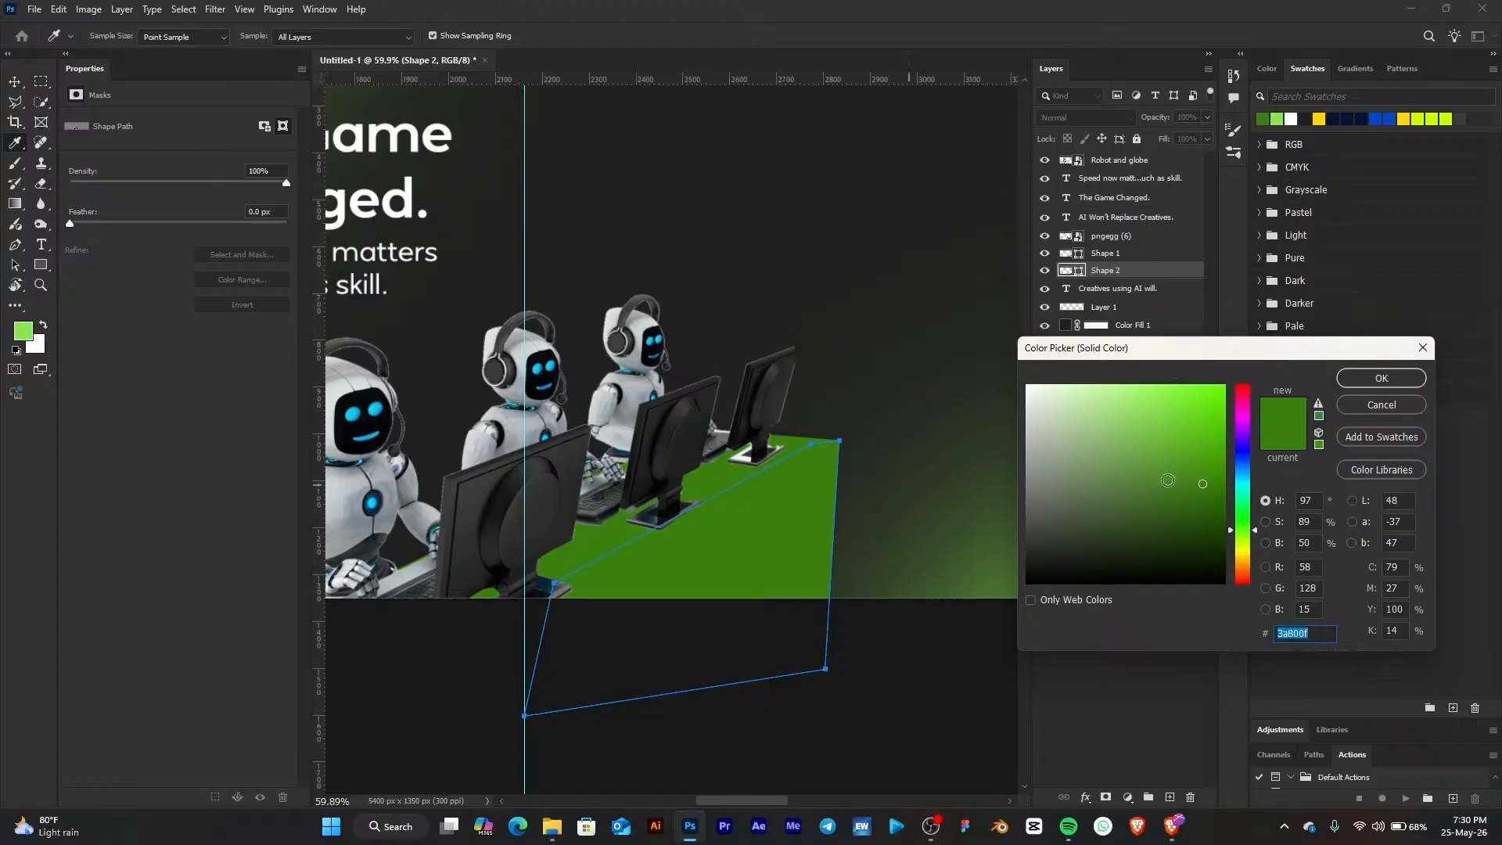
left_click(1206, 507)
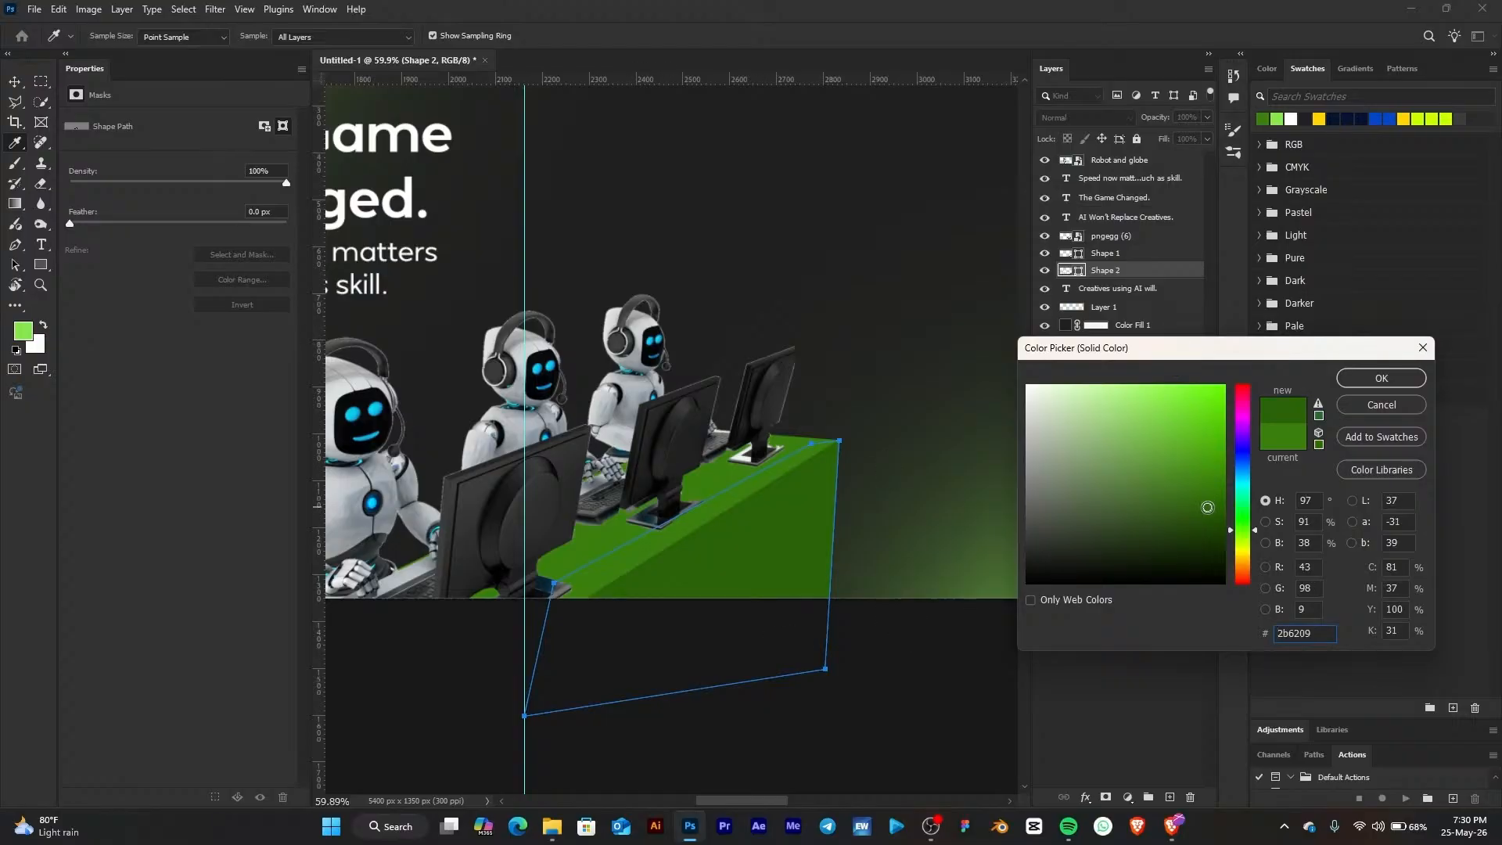
left_click_drag(1207, 506, 1206, 541)
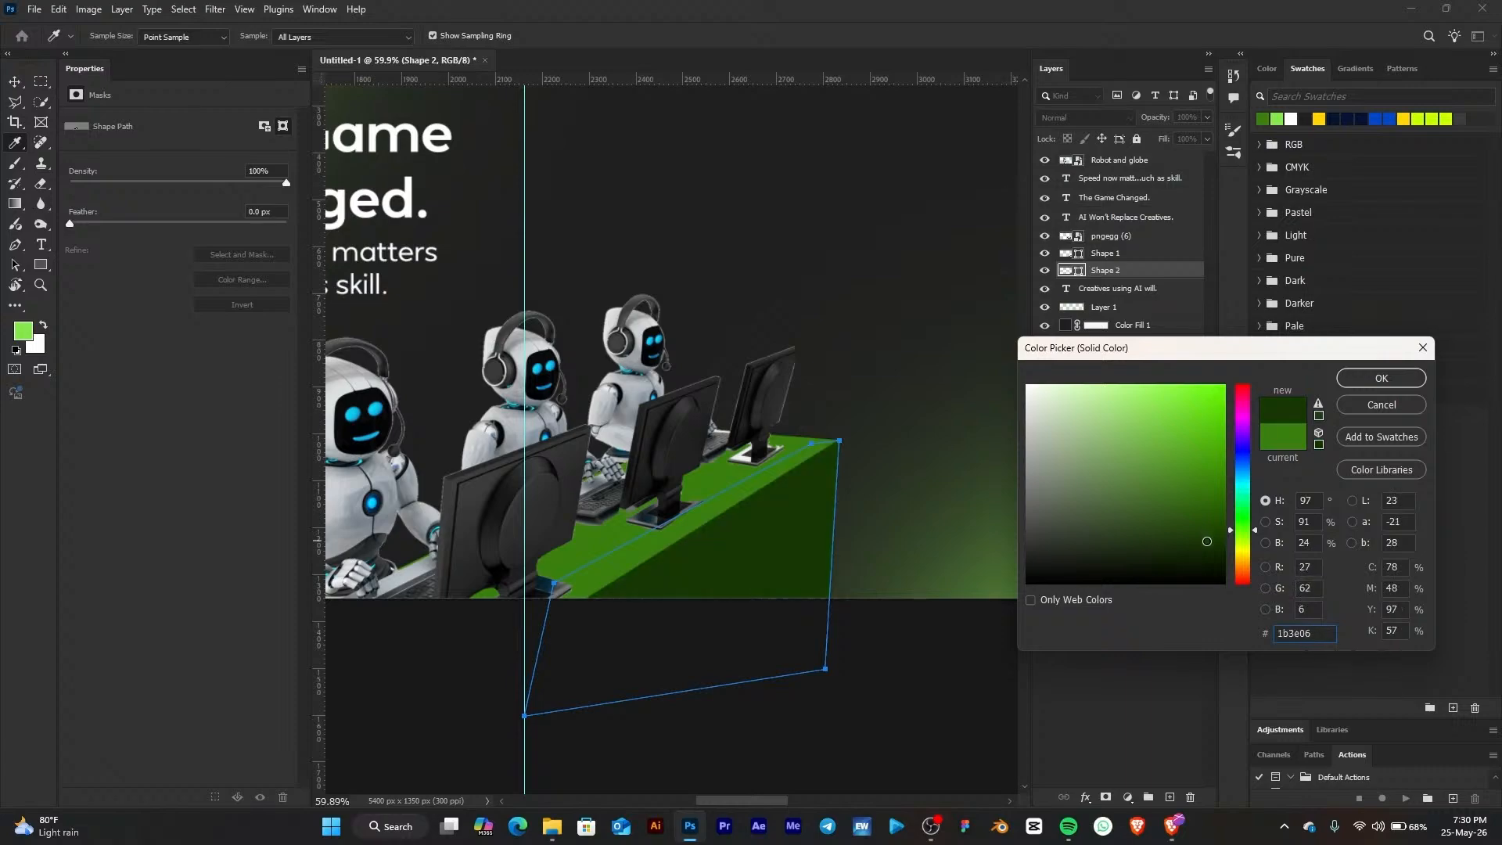
left_click(1383, 378)
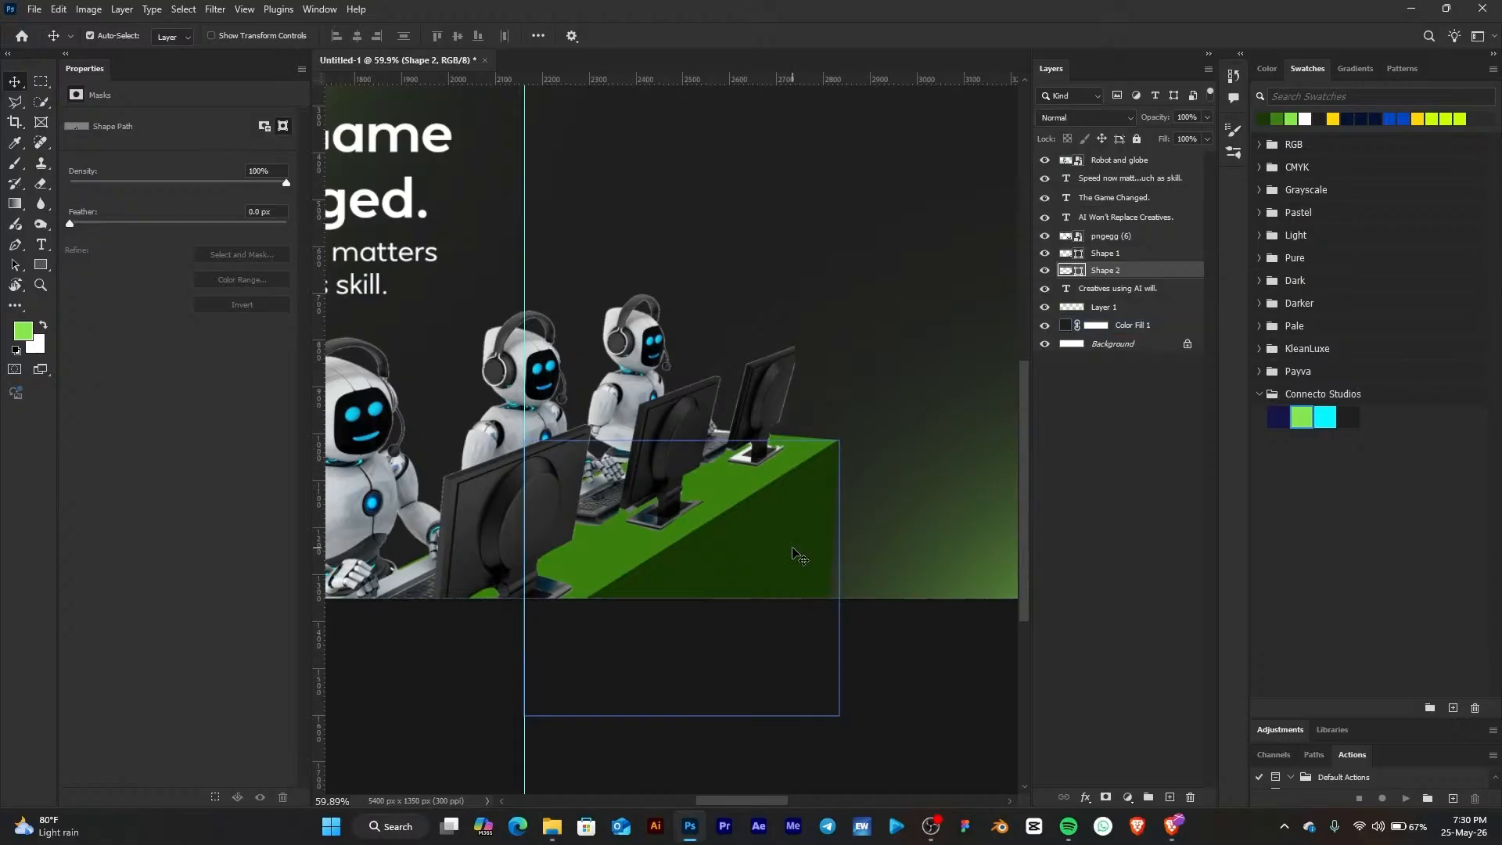
Toggle the two desk shapes' visibility and zoom around to compare the slide with and without them
scroll(848, 392, "down", 5)
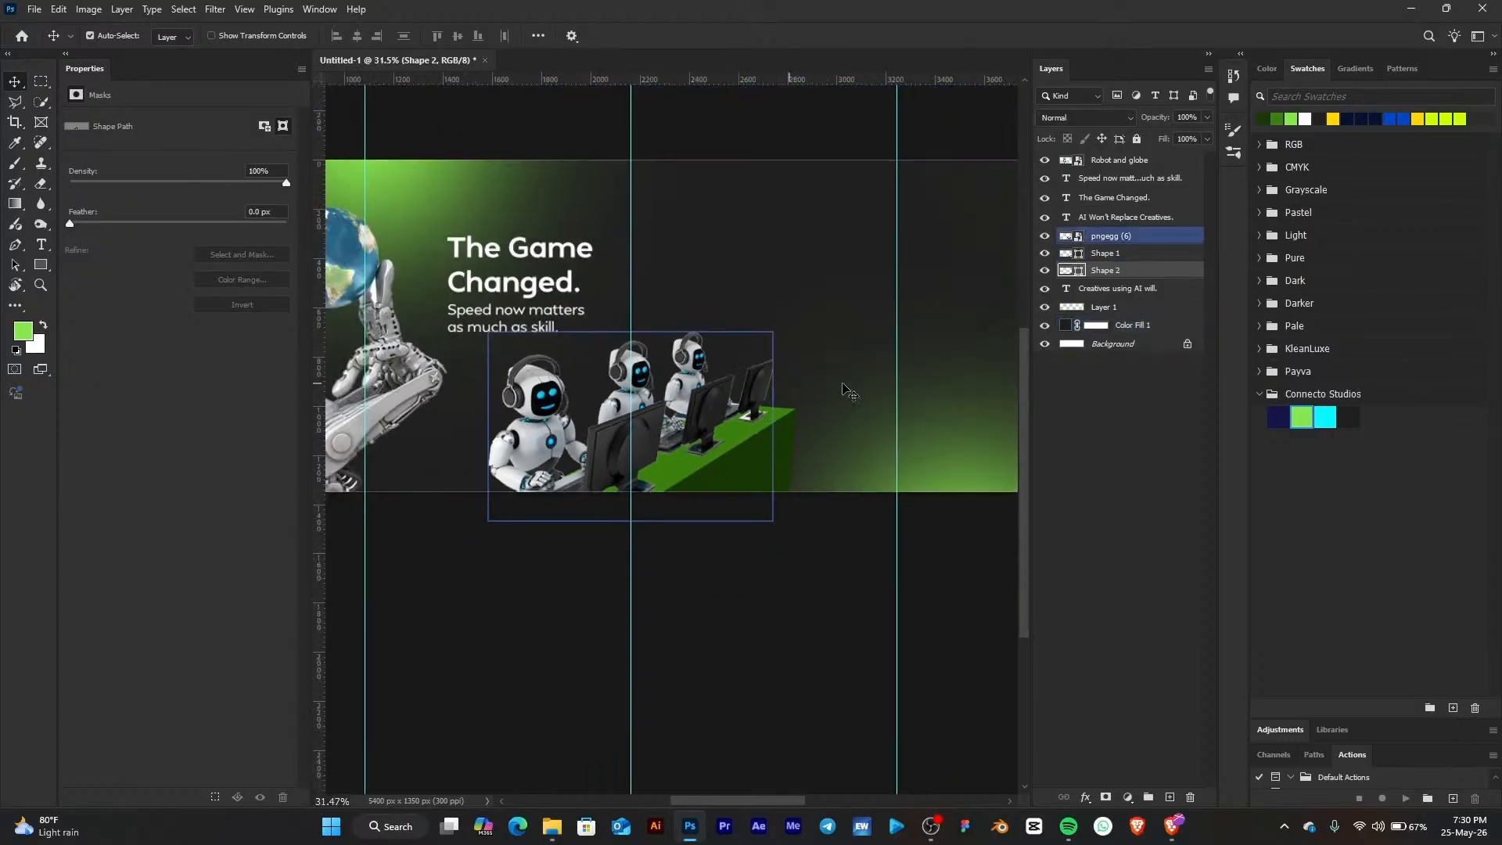
left_click_drag(706, 416, 786, 509)
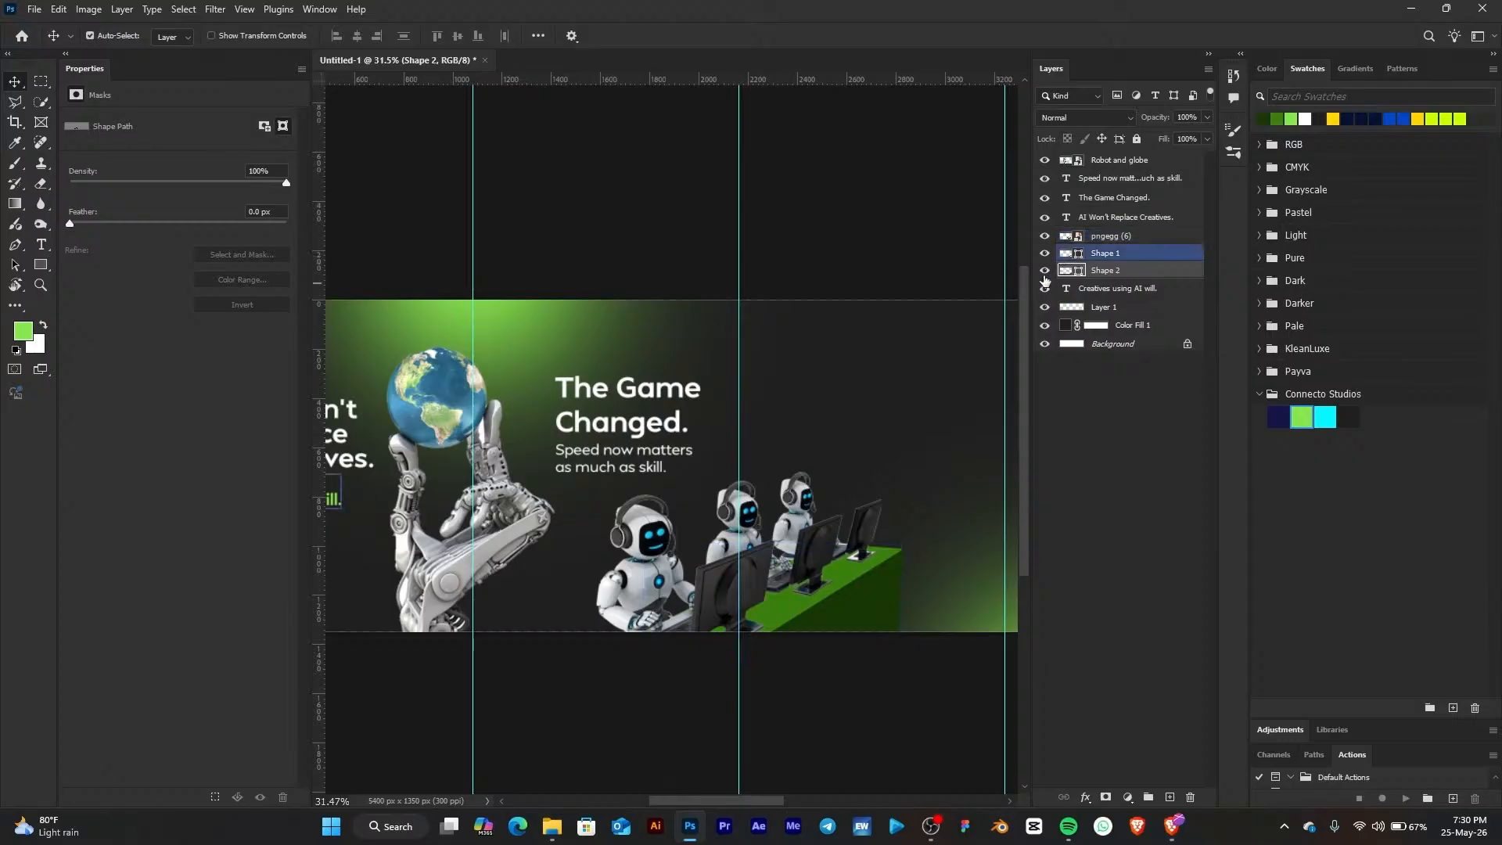
left_click(1043, 255)
left_click(1042, 273)
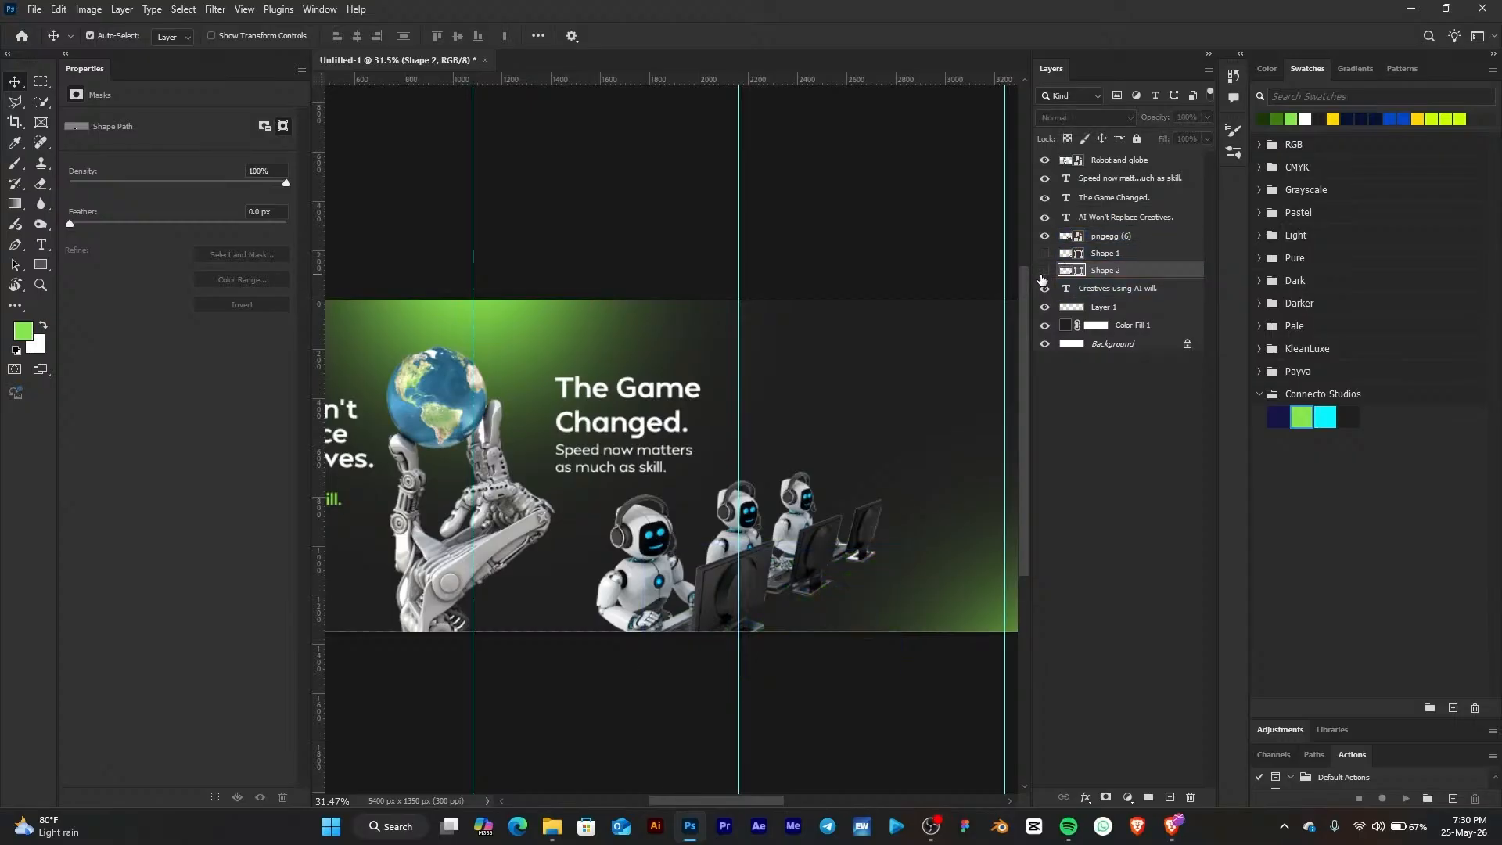
left_click(1044, 254)
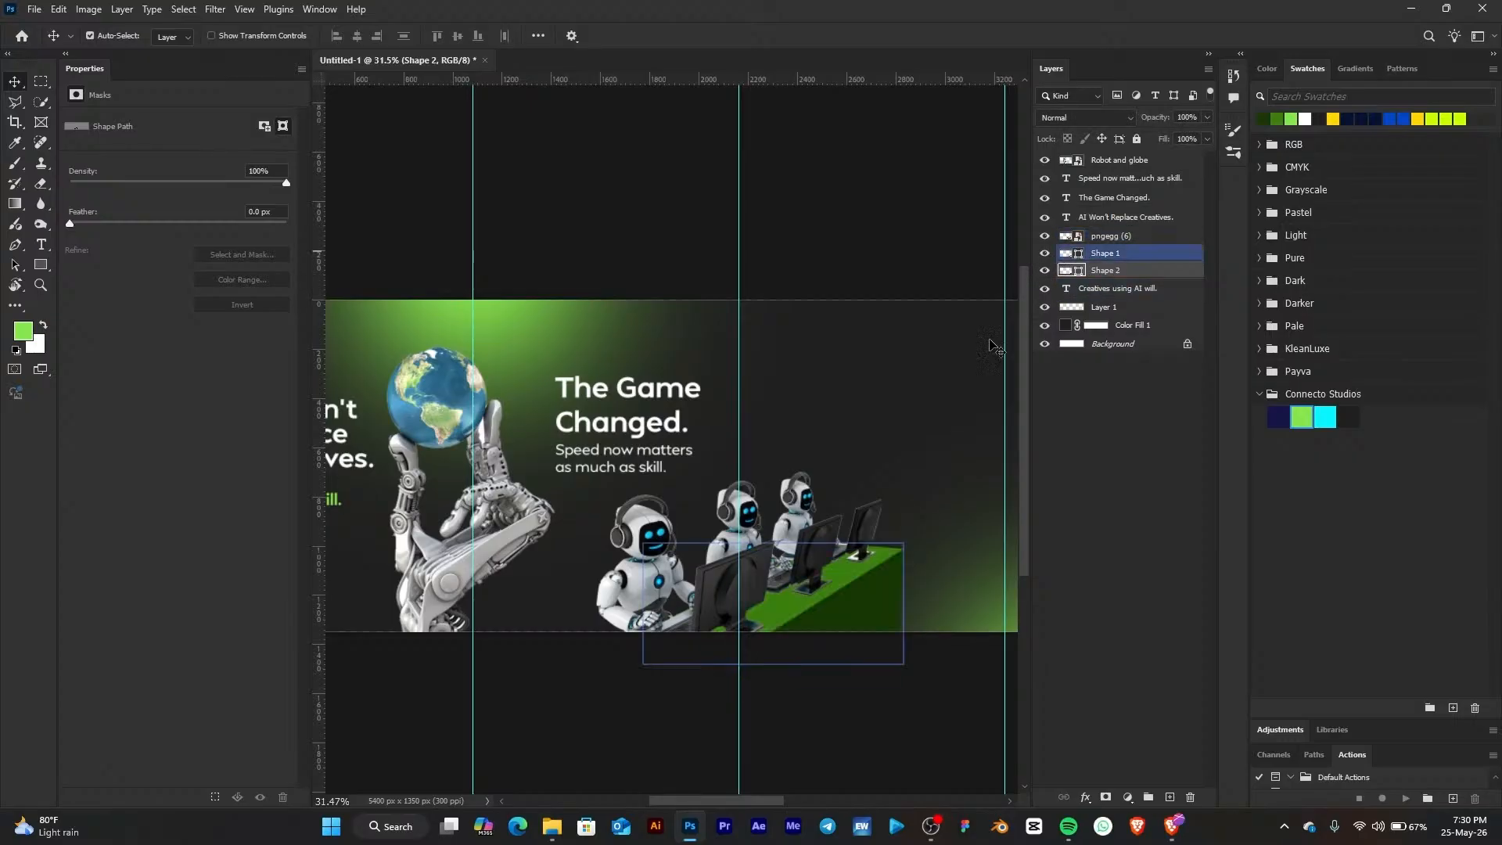
scroll(854, 572, "up", 1)
scroll(854, 573, "up", 5)
left_click_drag(870, 427, 788, 407)
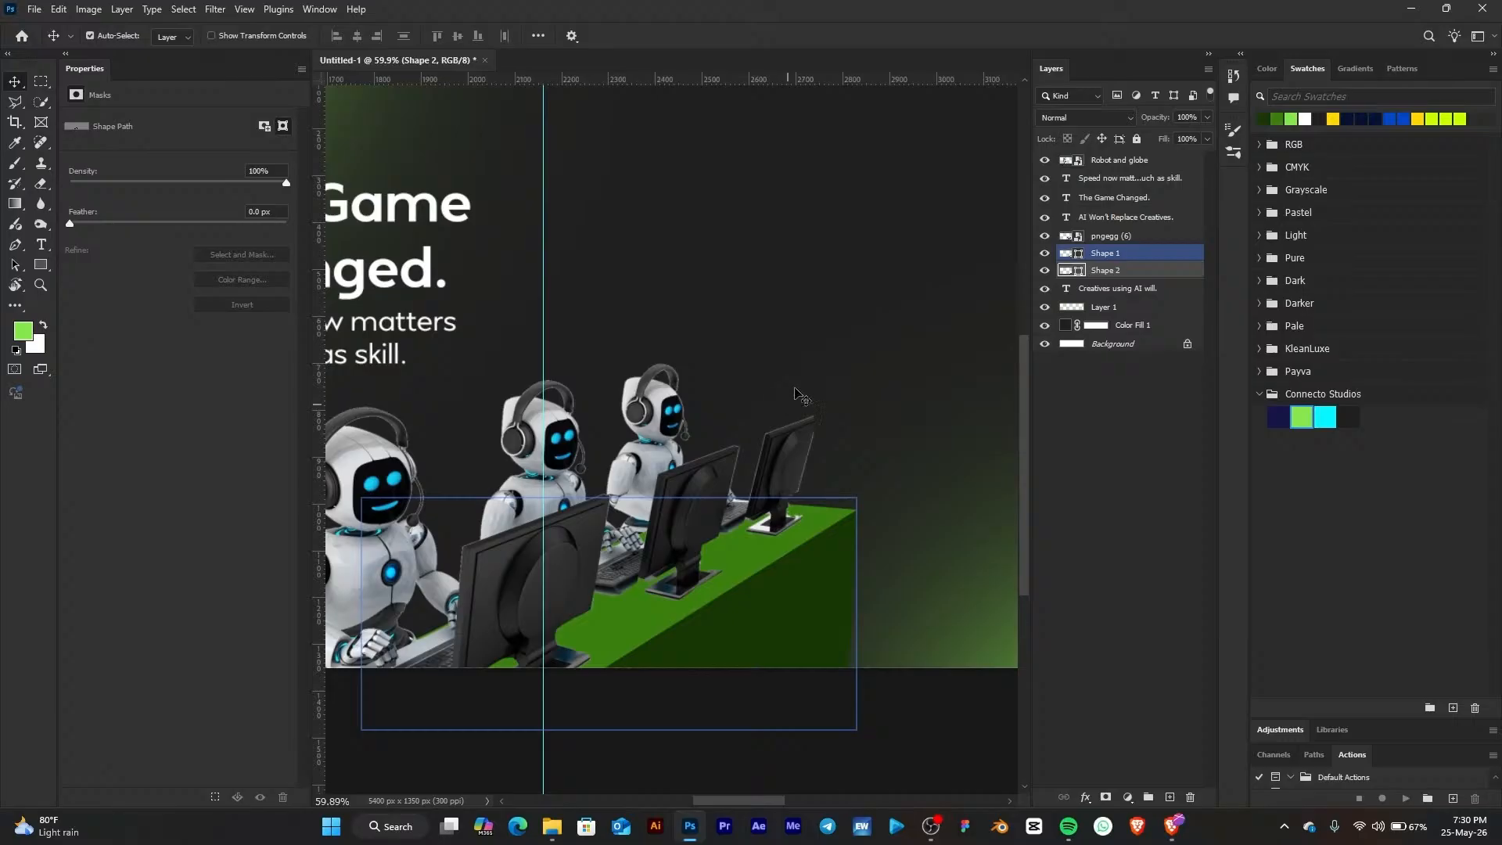
scroll(796, 384, "down", 5)
scroll(797, 387, "down", 2)
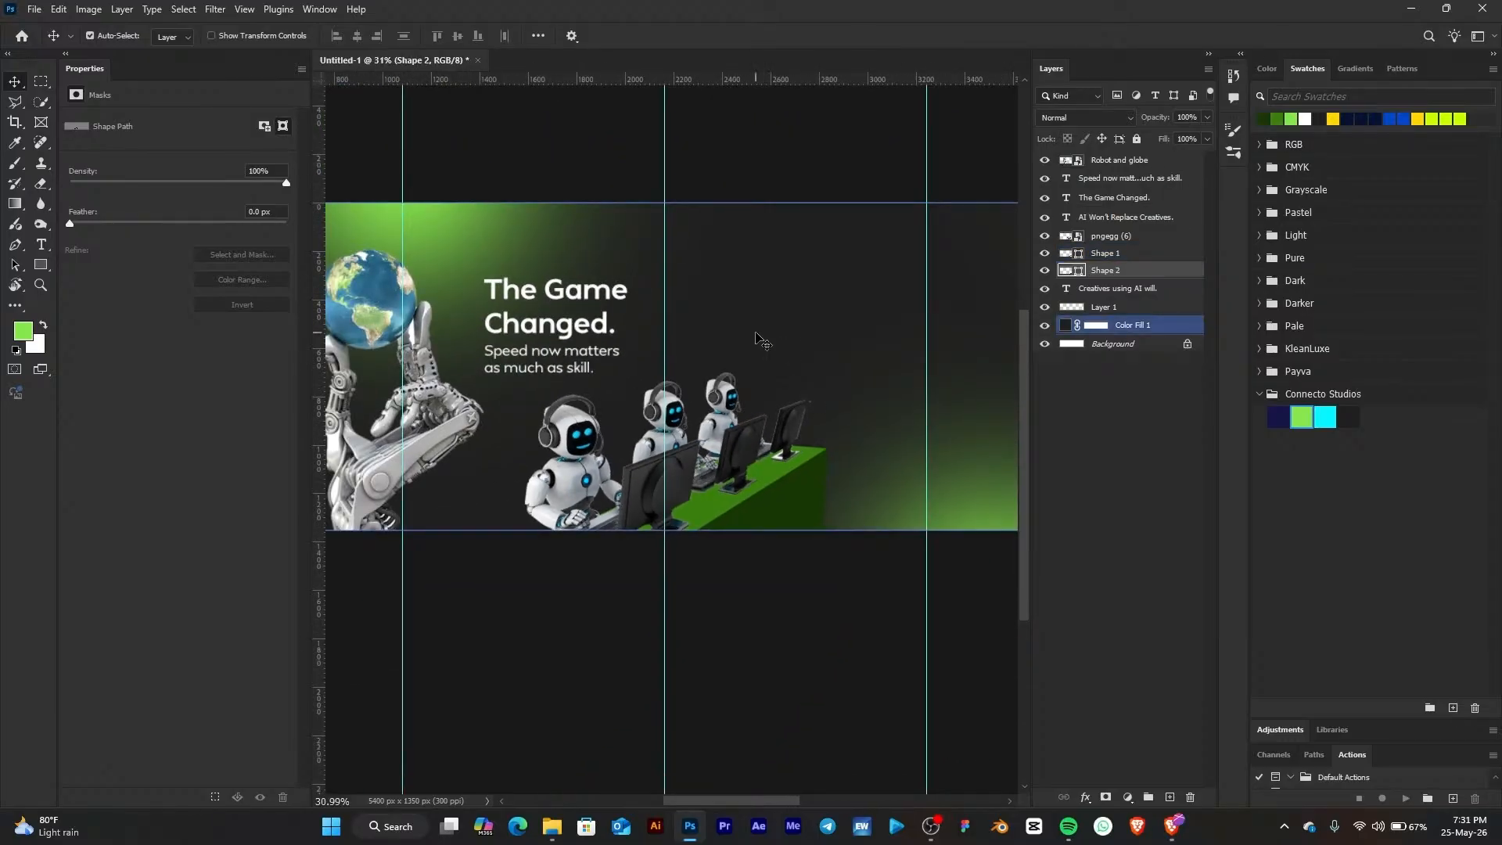
left_click_drag(828, 306, 817, 348)
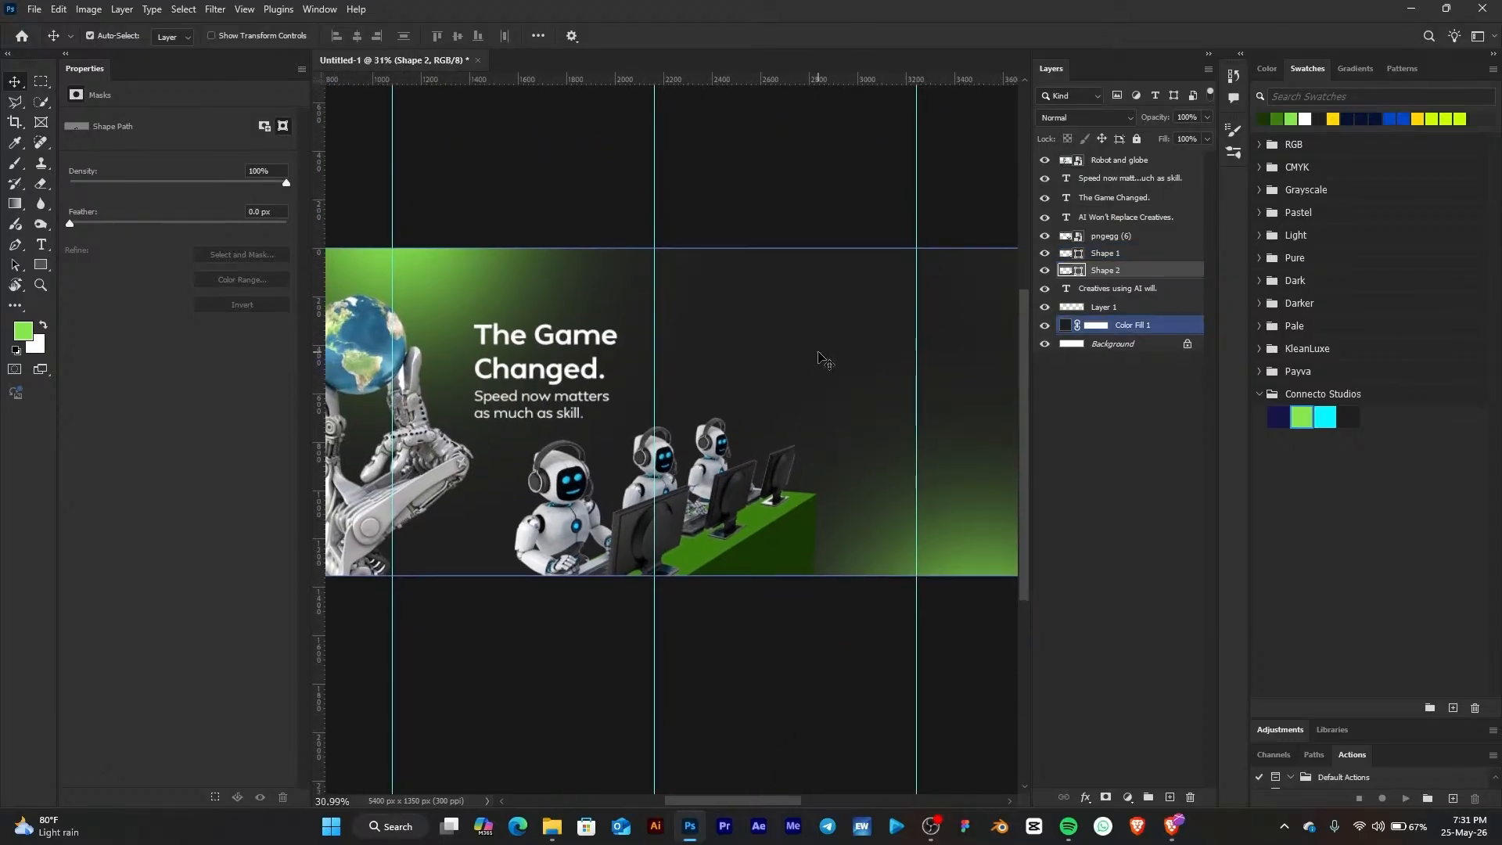
Copy the Page 3 lines "Design faster. Edit smarter. Create beyond limits." from the ChatGPT conversation in the browser
left_click(1172, 826)
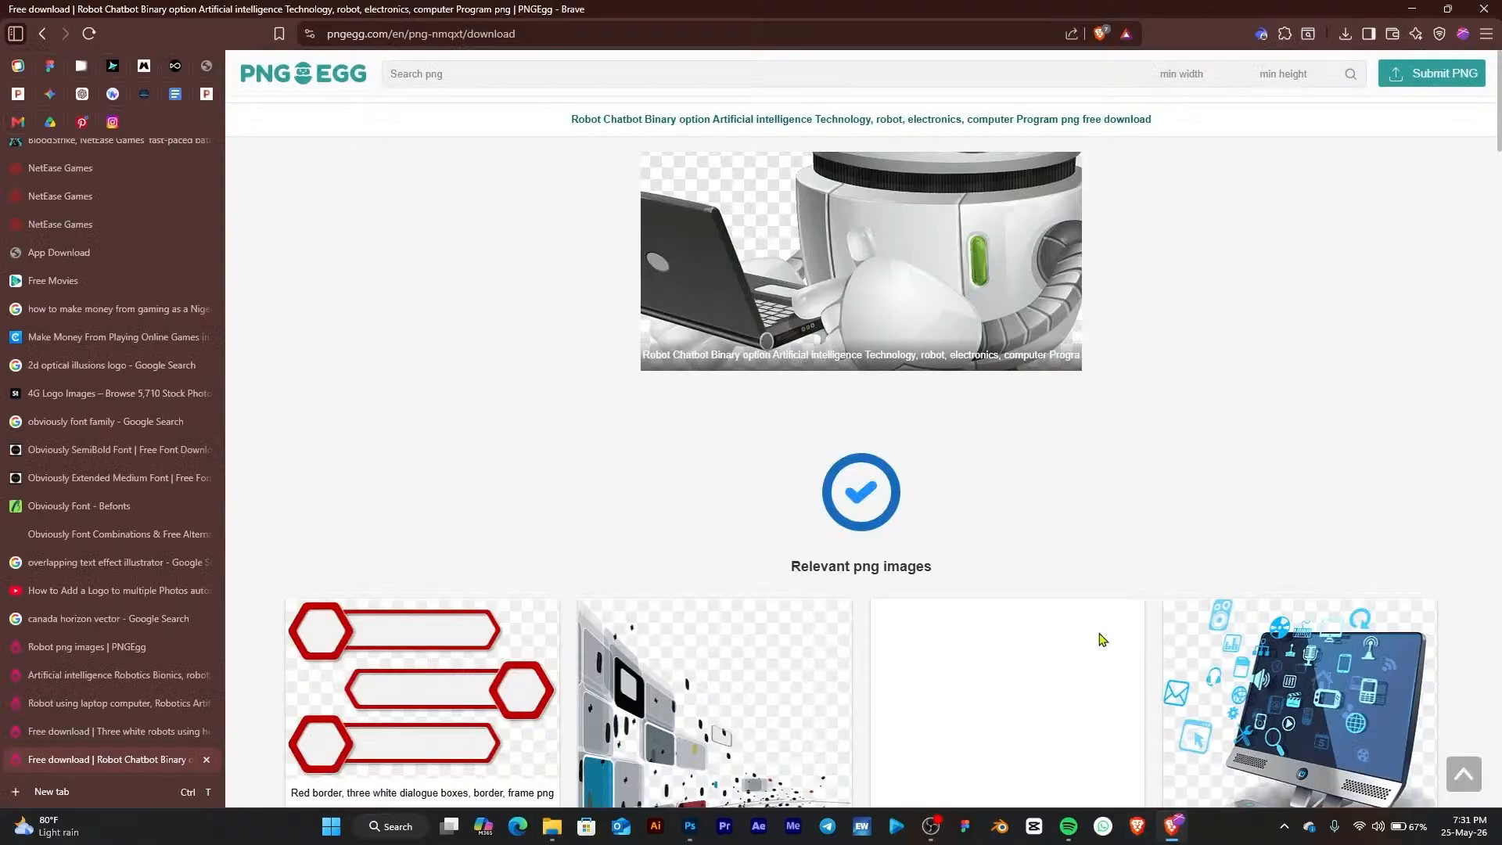
left_click(1408, 9)
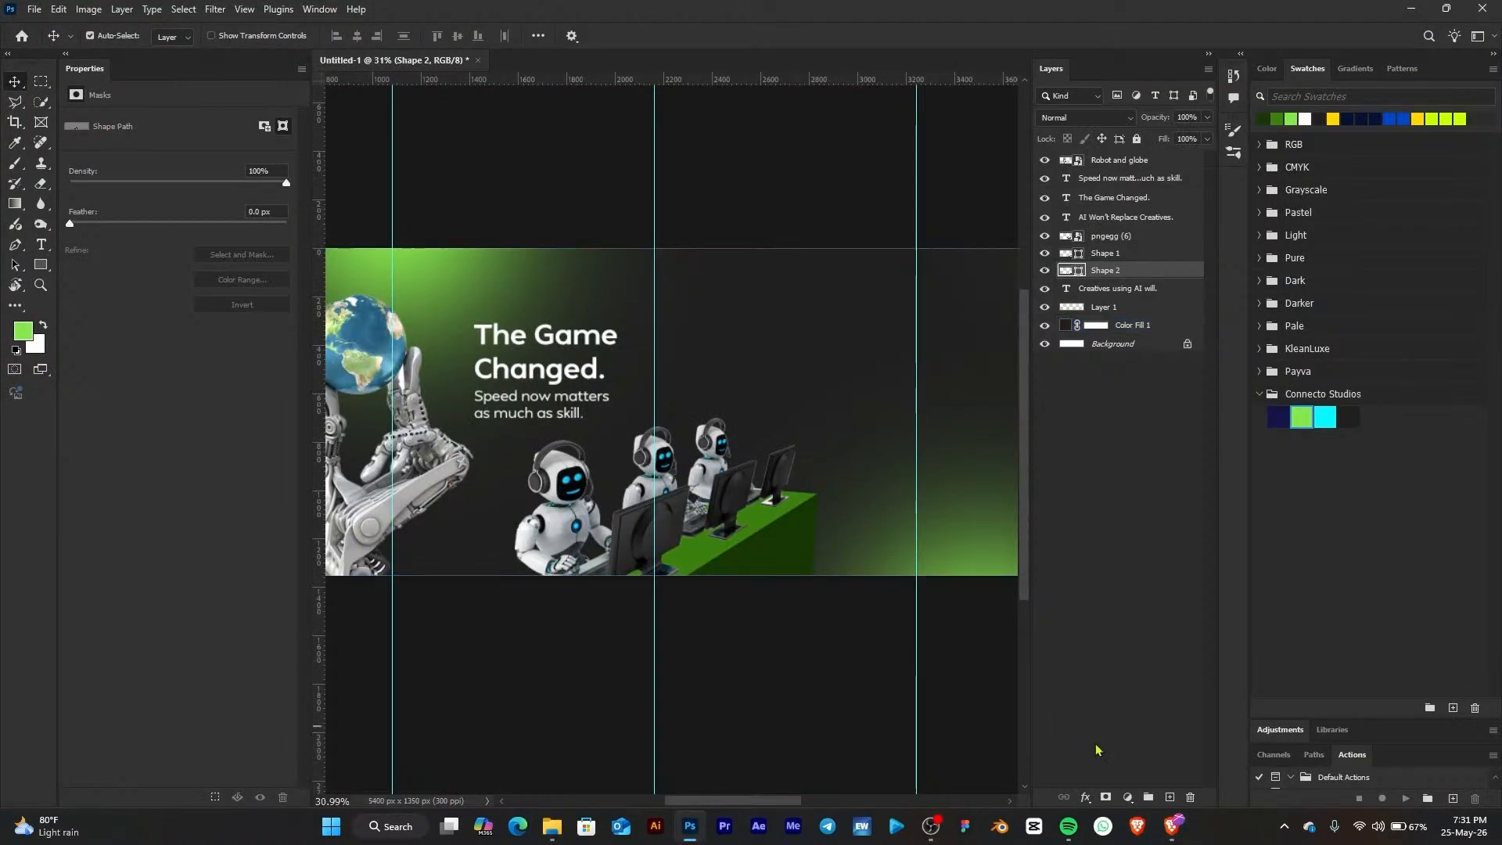
left_click(1172, 826)
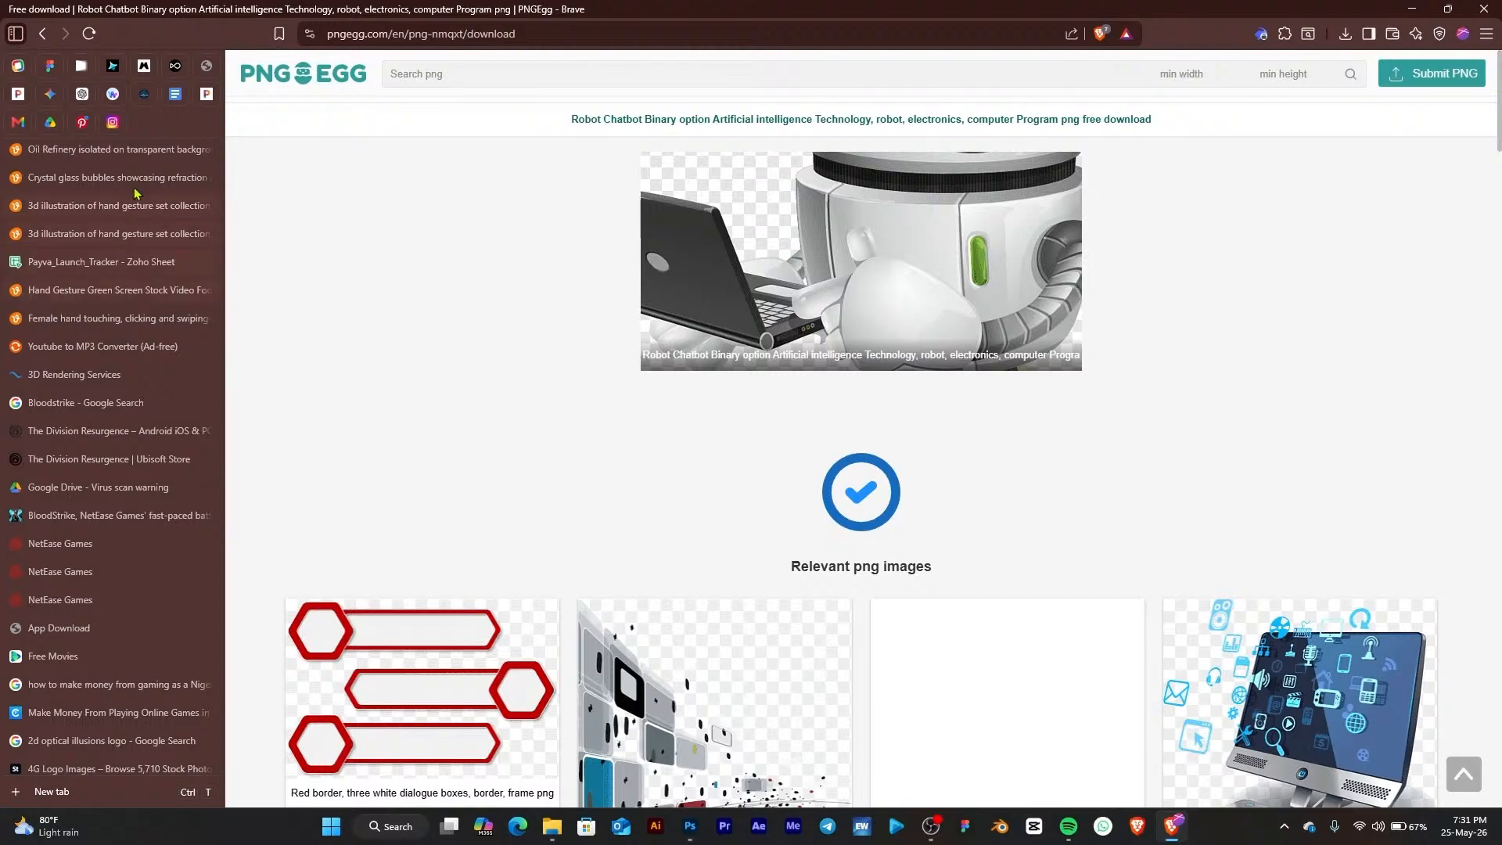
left_click(82, 97)
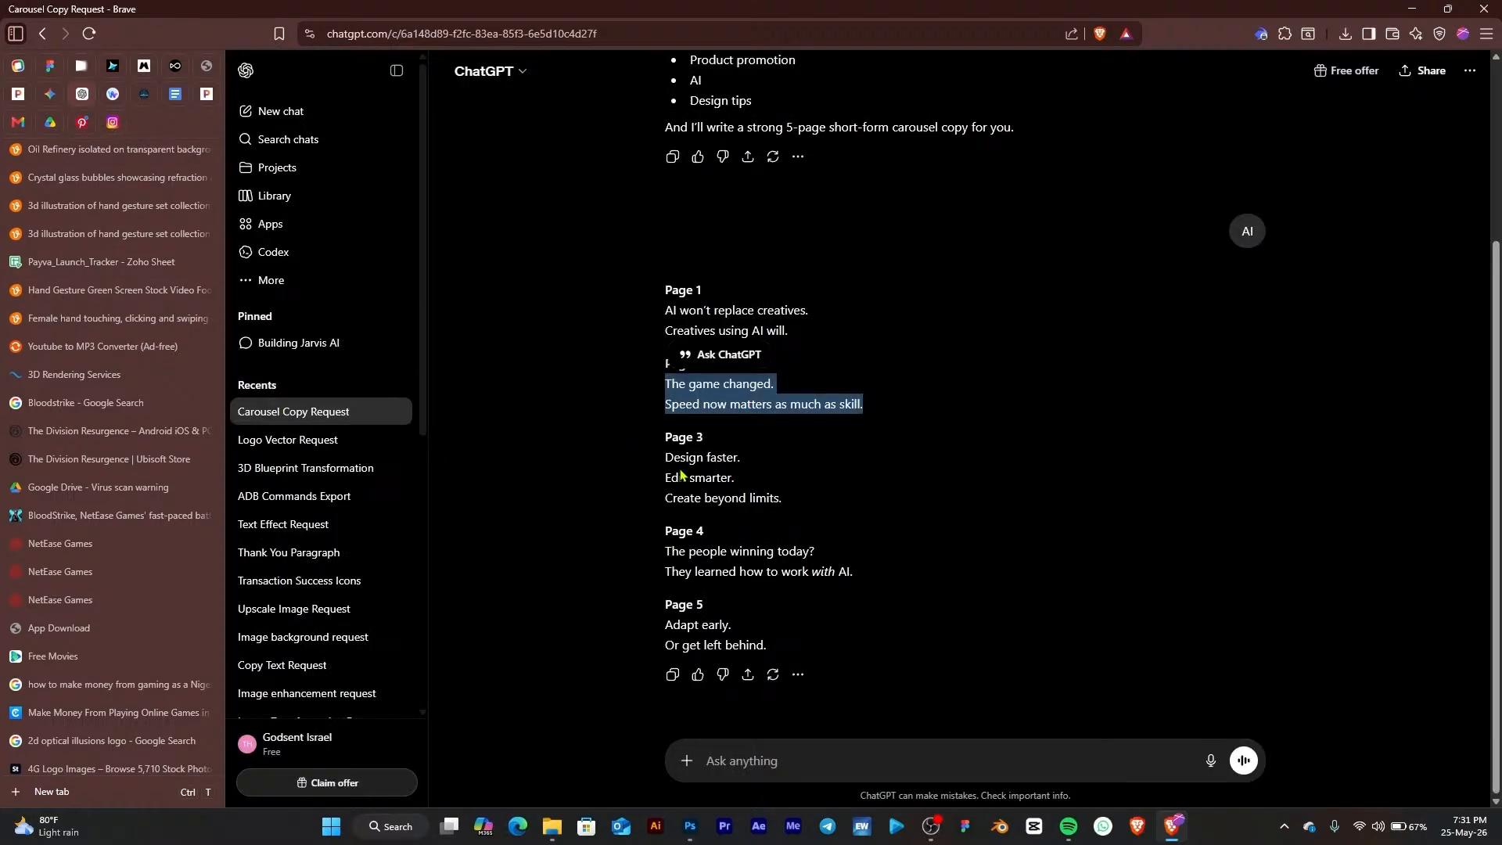
left_click_drag(664, 457, 745, 491)
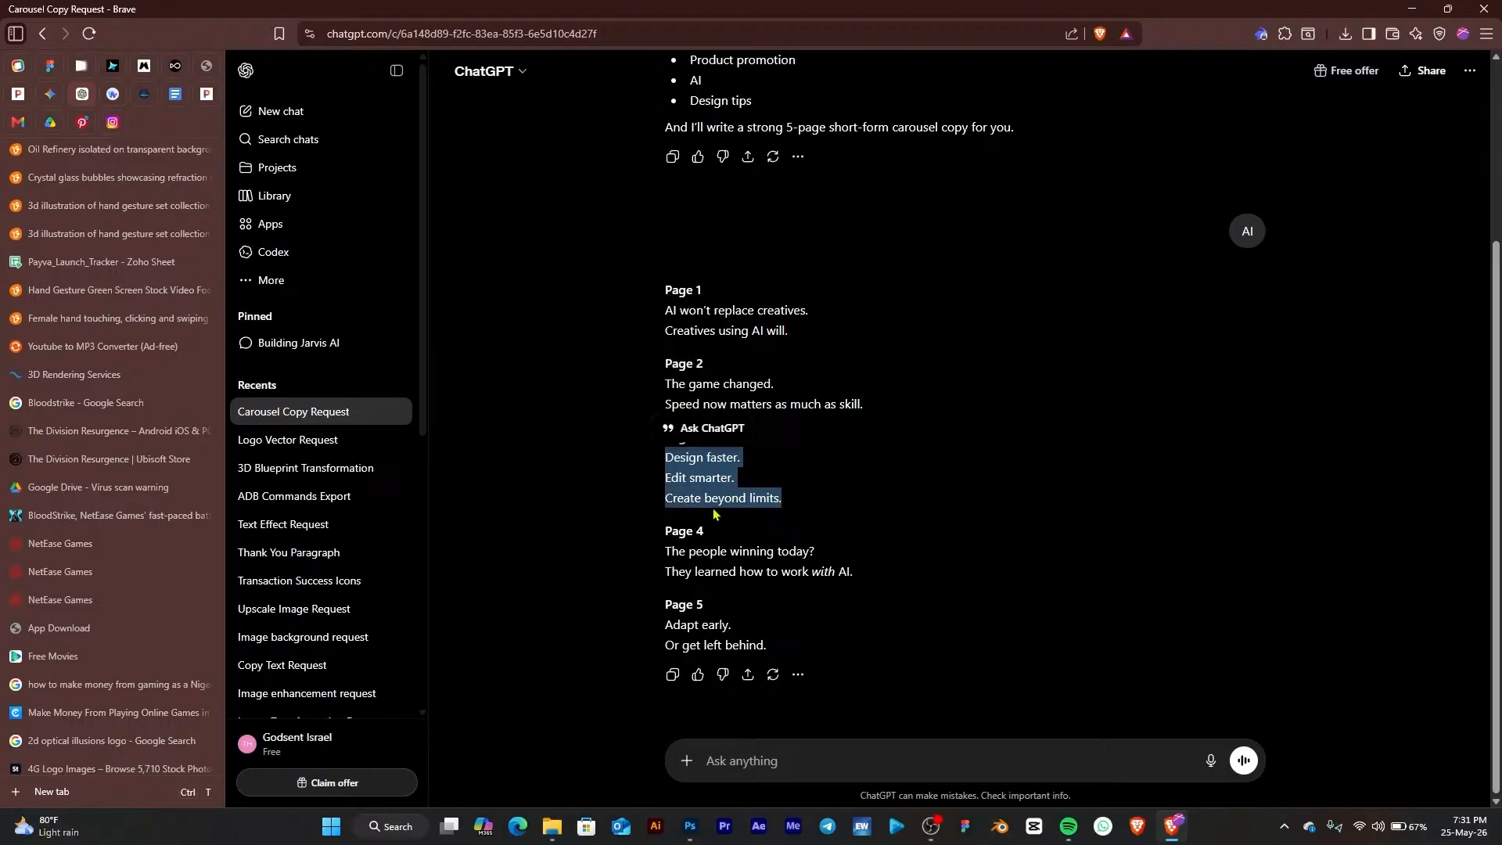
left_click(1412, 9)
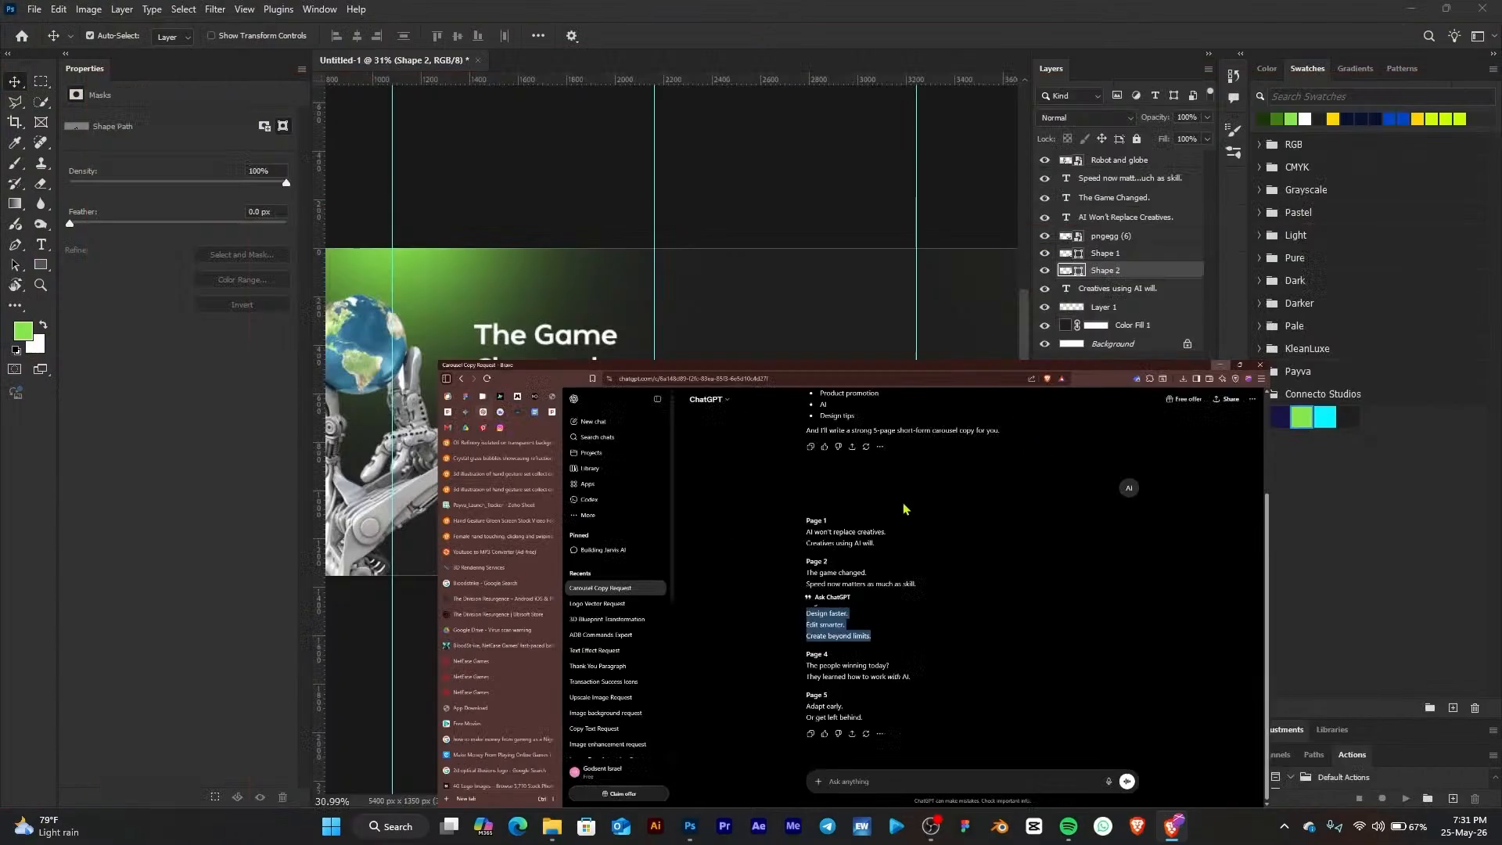
Duplicate the "Speed now matters as much as skill." text to the right and replace its content with the copied Page 3 lines
scroll(849, 338, "up", 2)
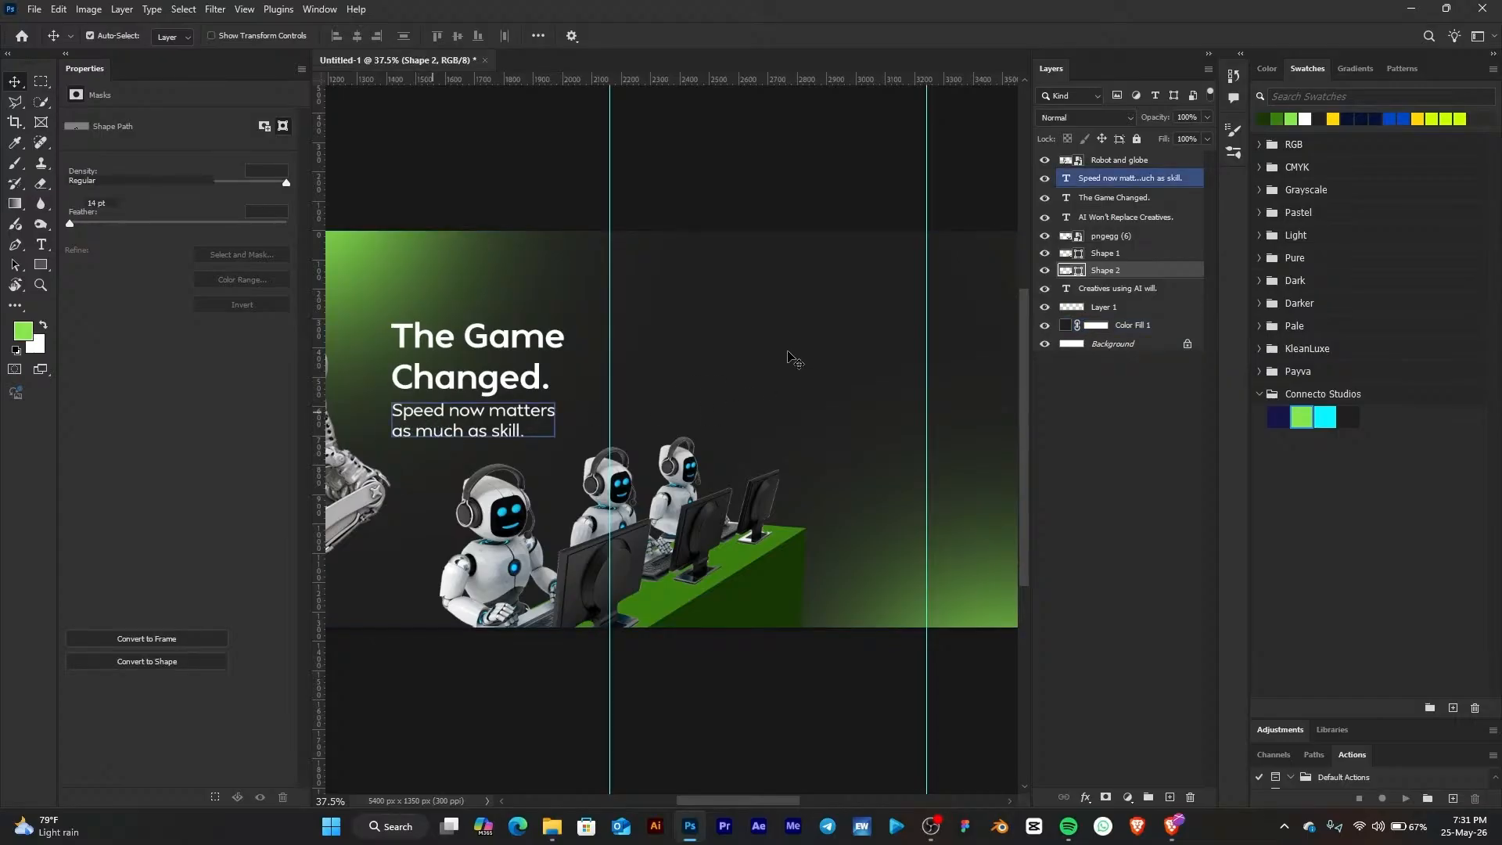
left_click_drag(428, 417, 724, 344)
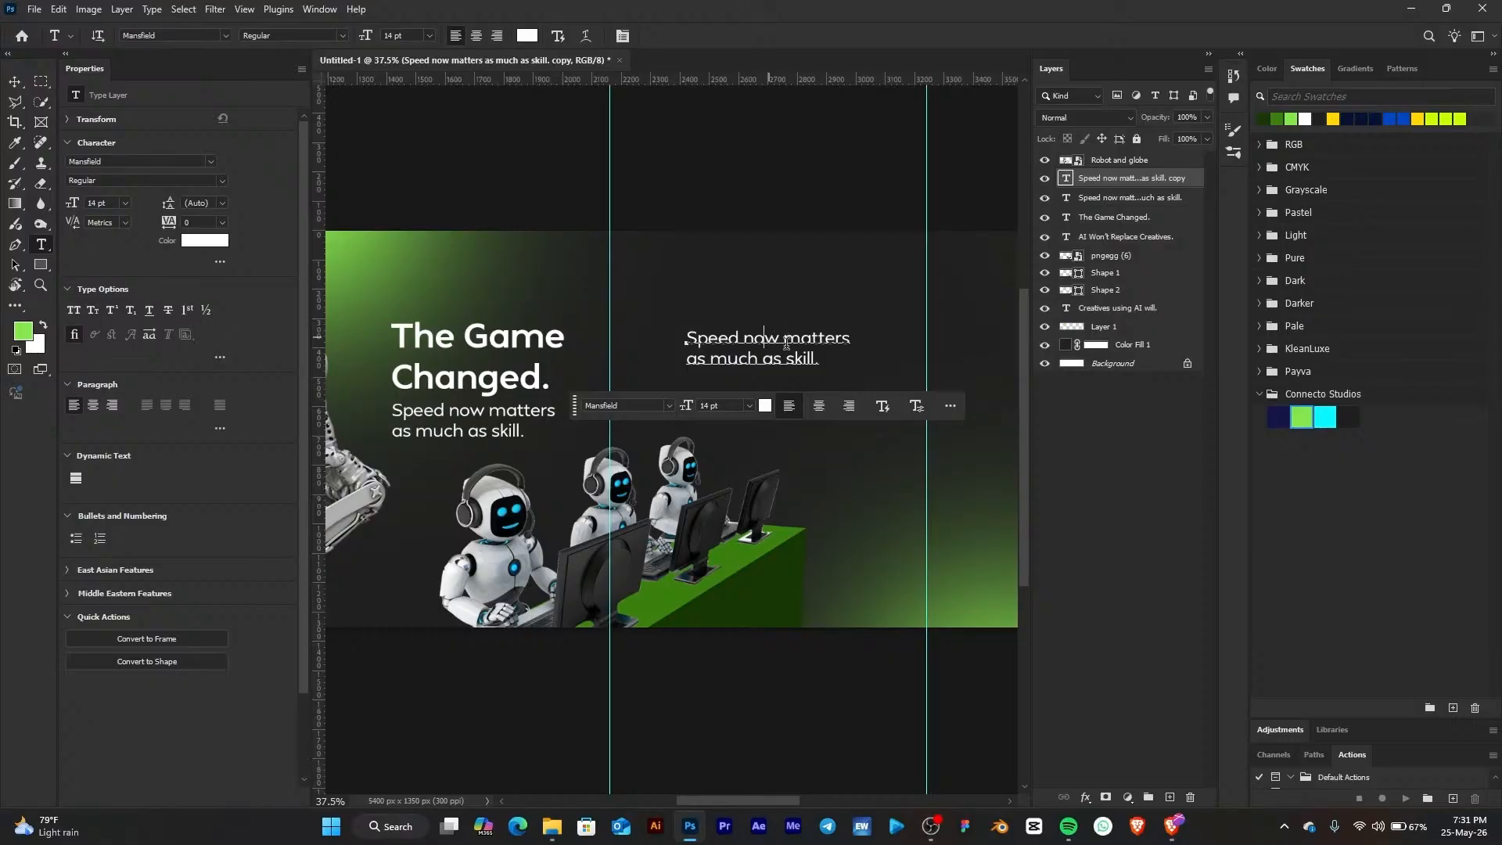
key("ctrl+a")
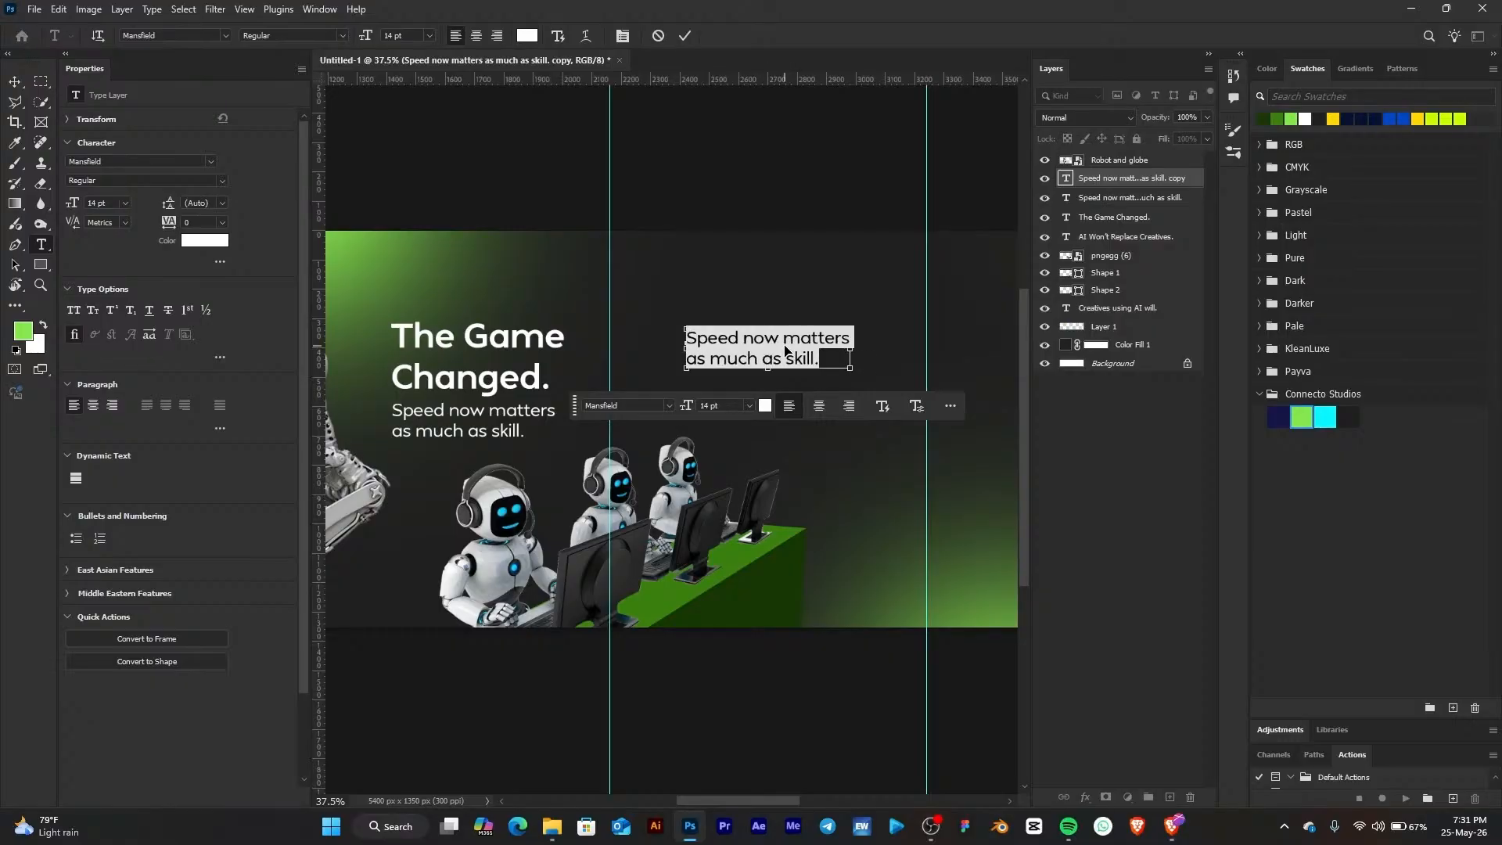
key("ctrl+v")
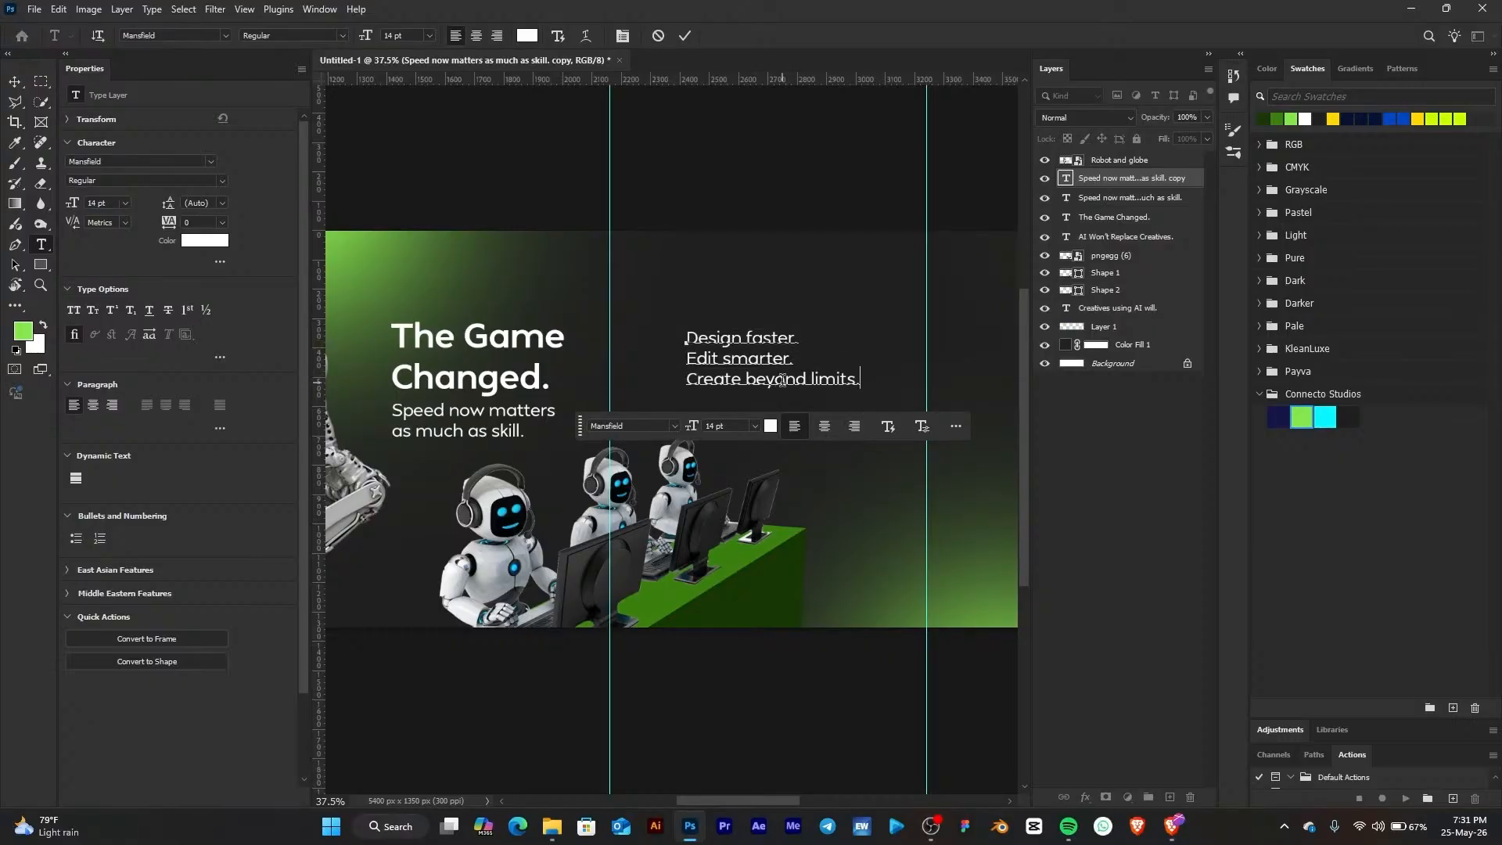
left_click(16, 82)
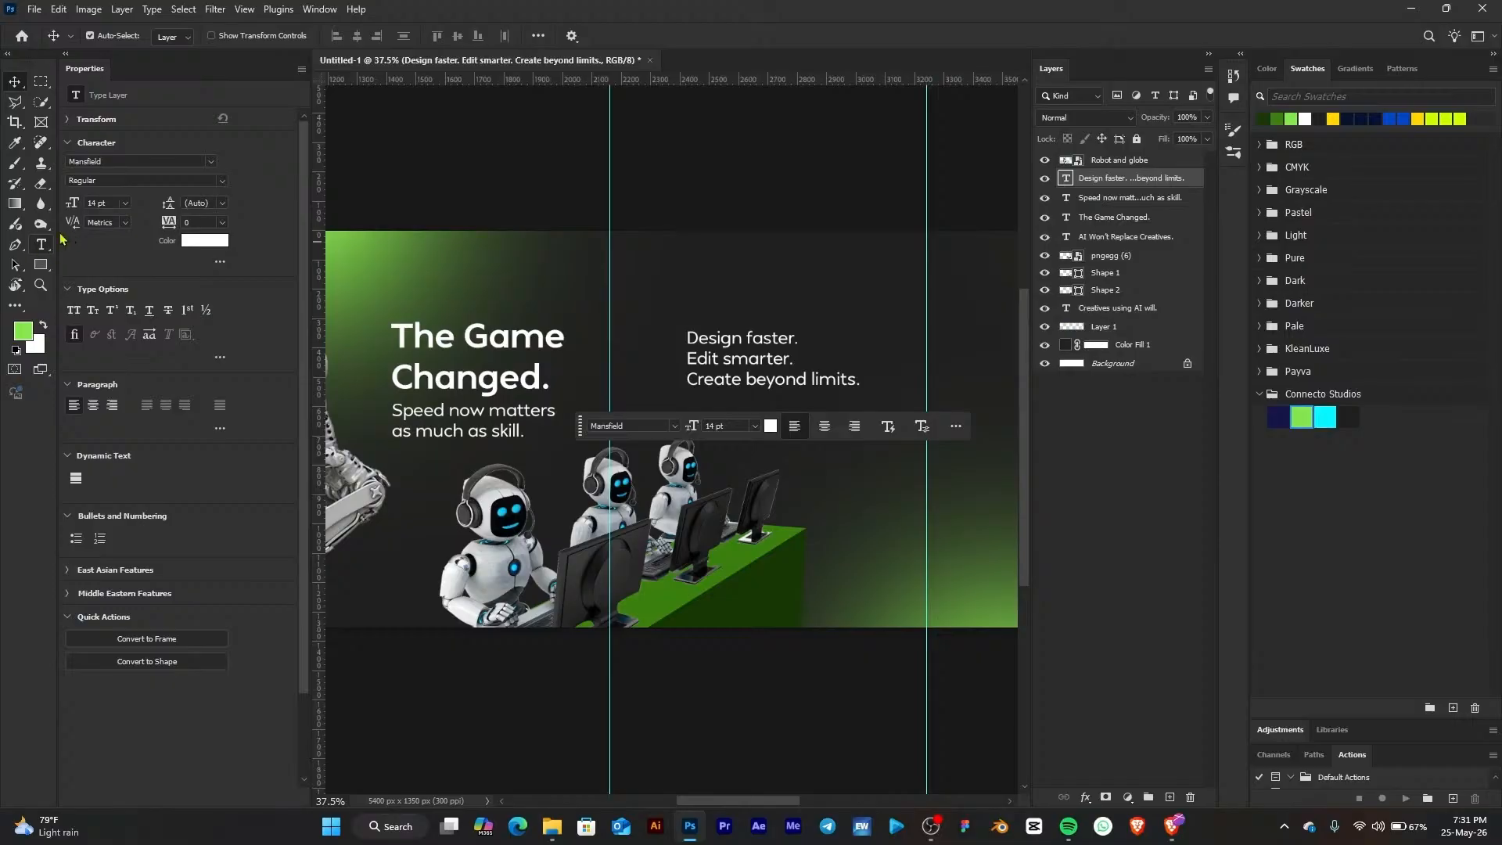
Make the word "faster." Bold and color it with the green swatch from Connecto Studios
left_click(47, 243)
left_click_drag(745, 337, 804, 339)
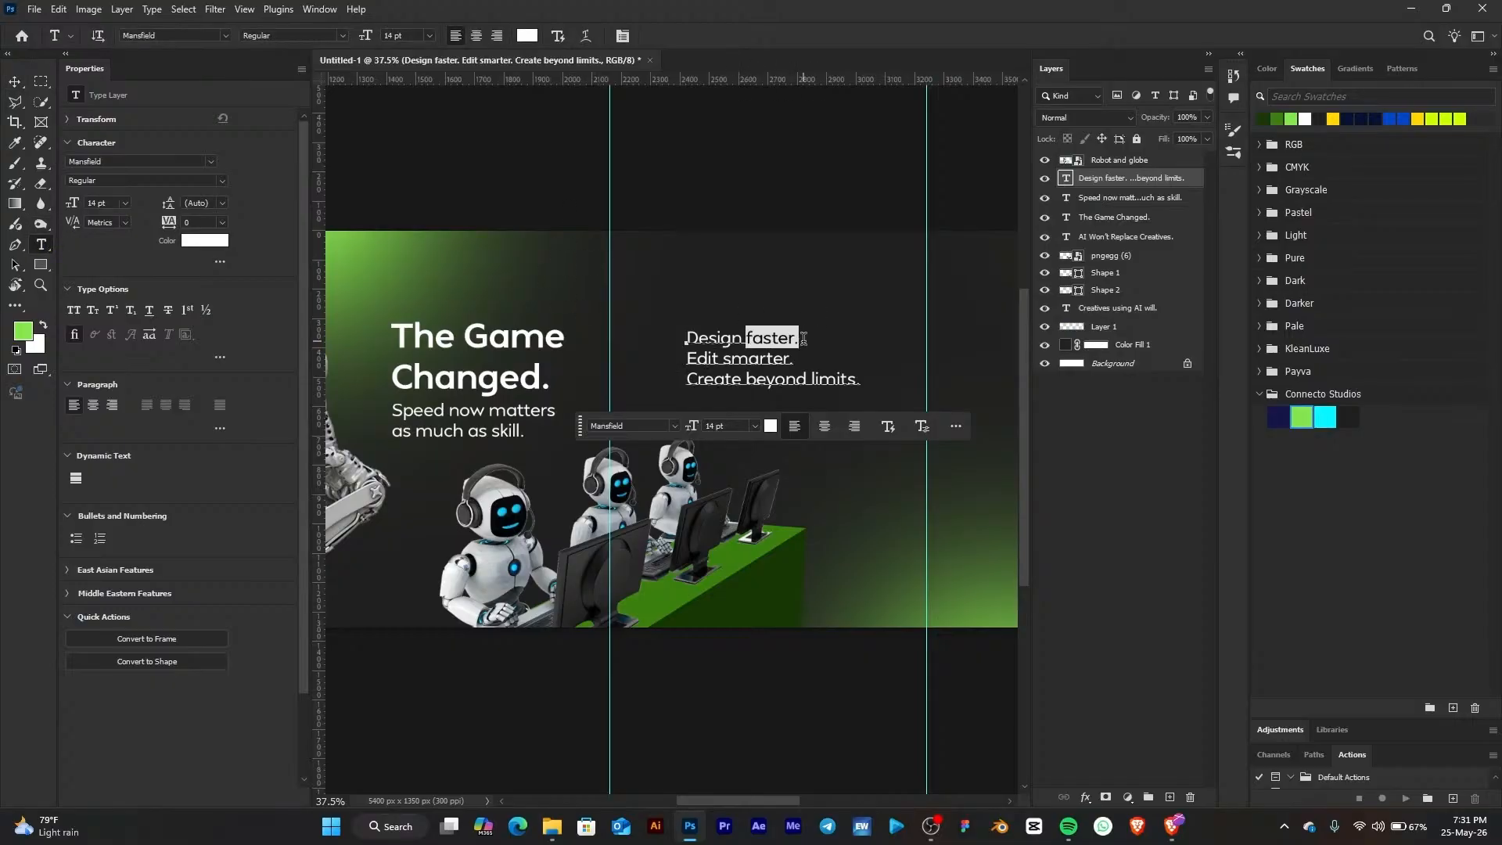
left_click(226, 183)
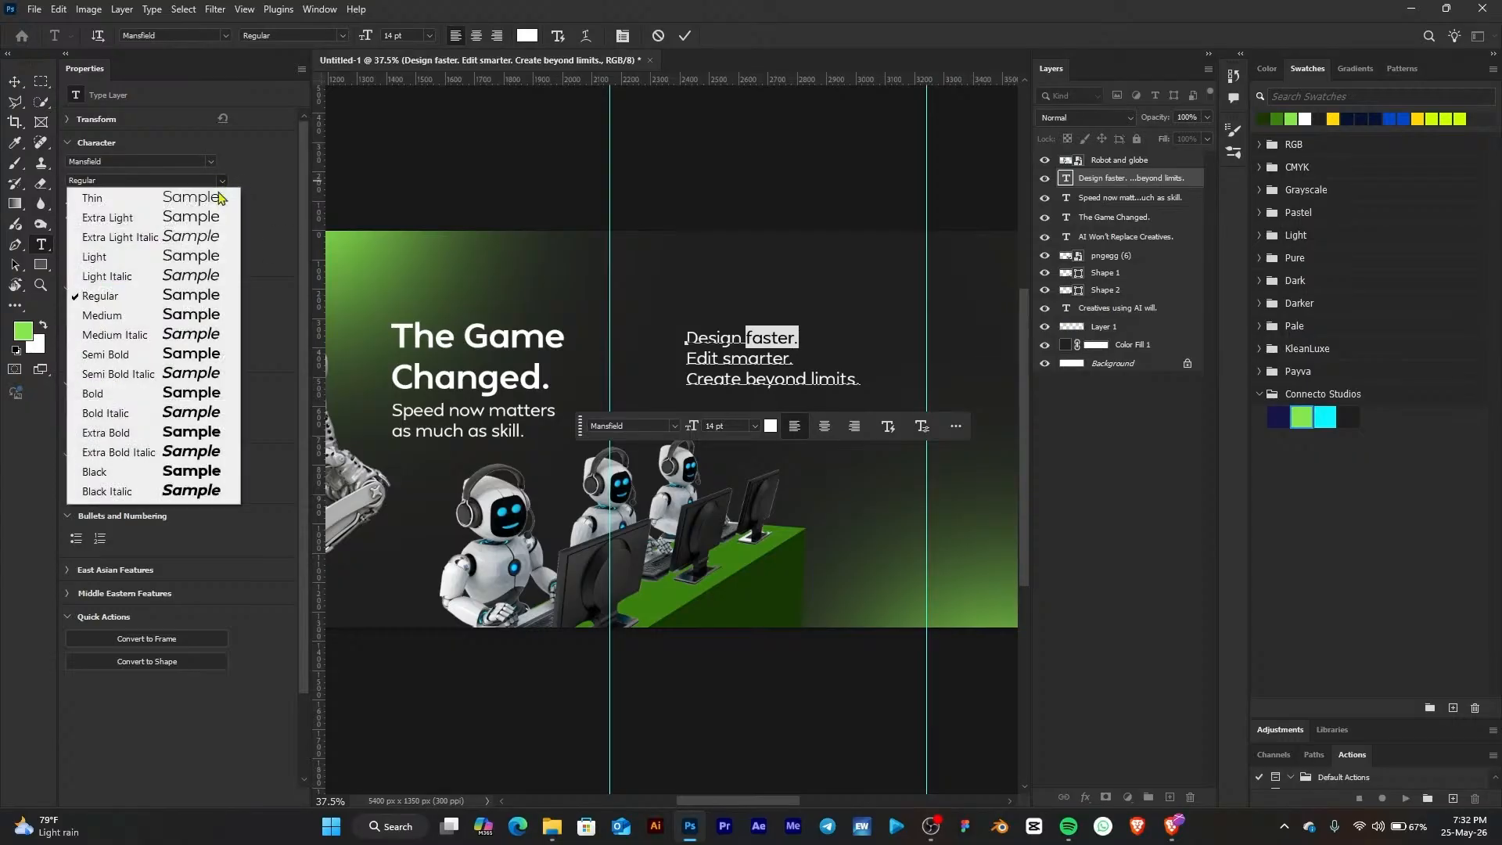
left_click(186, 399)
left_click(1306, 412)
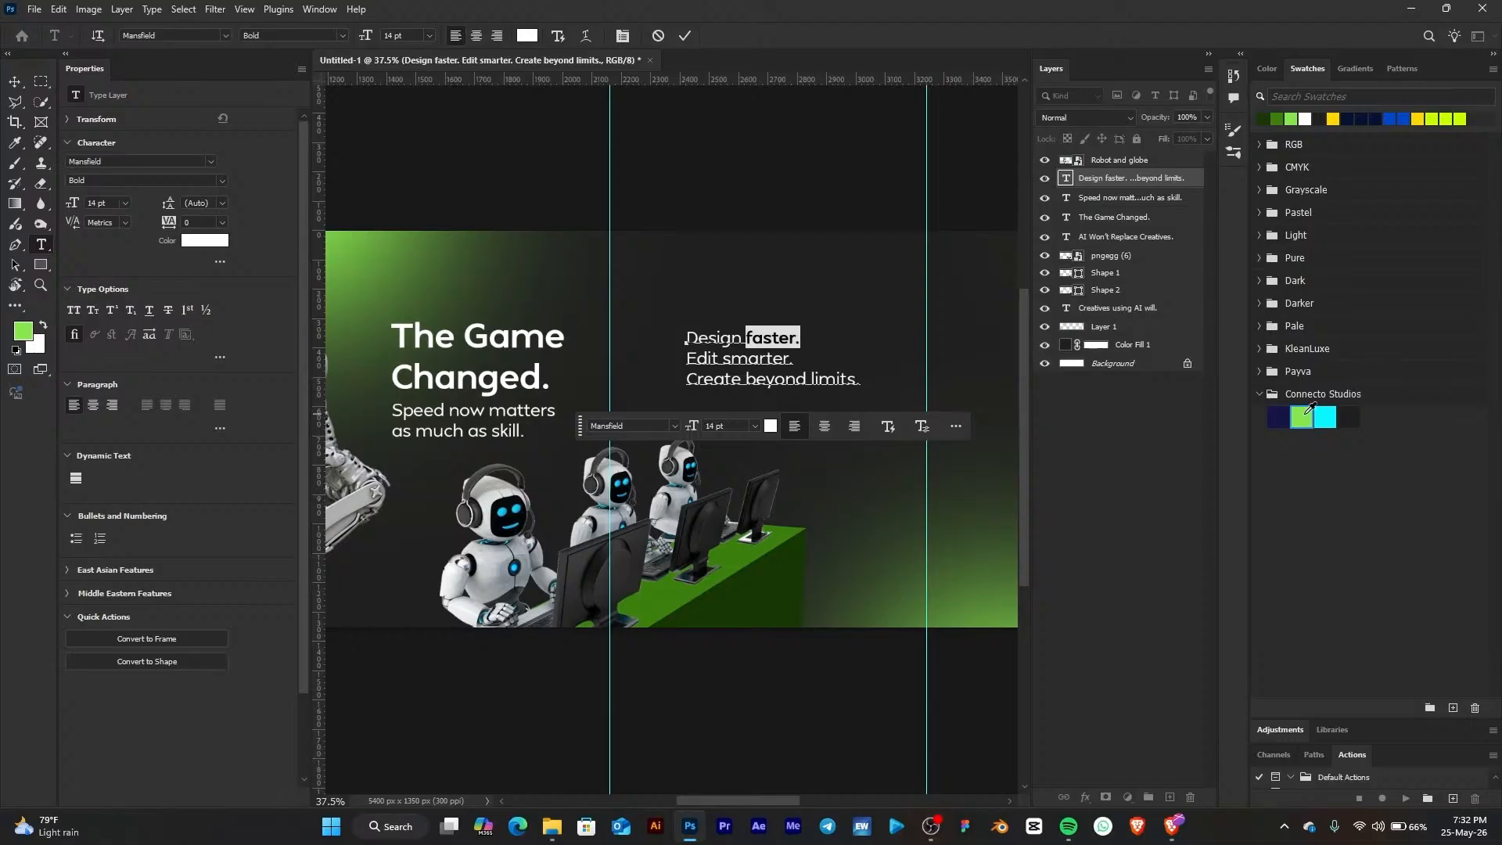
left_click(1313, 413)
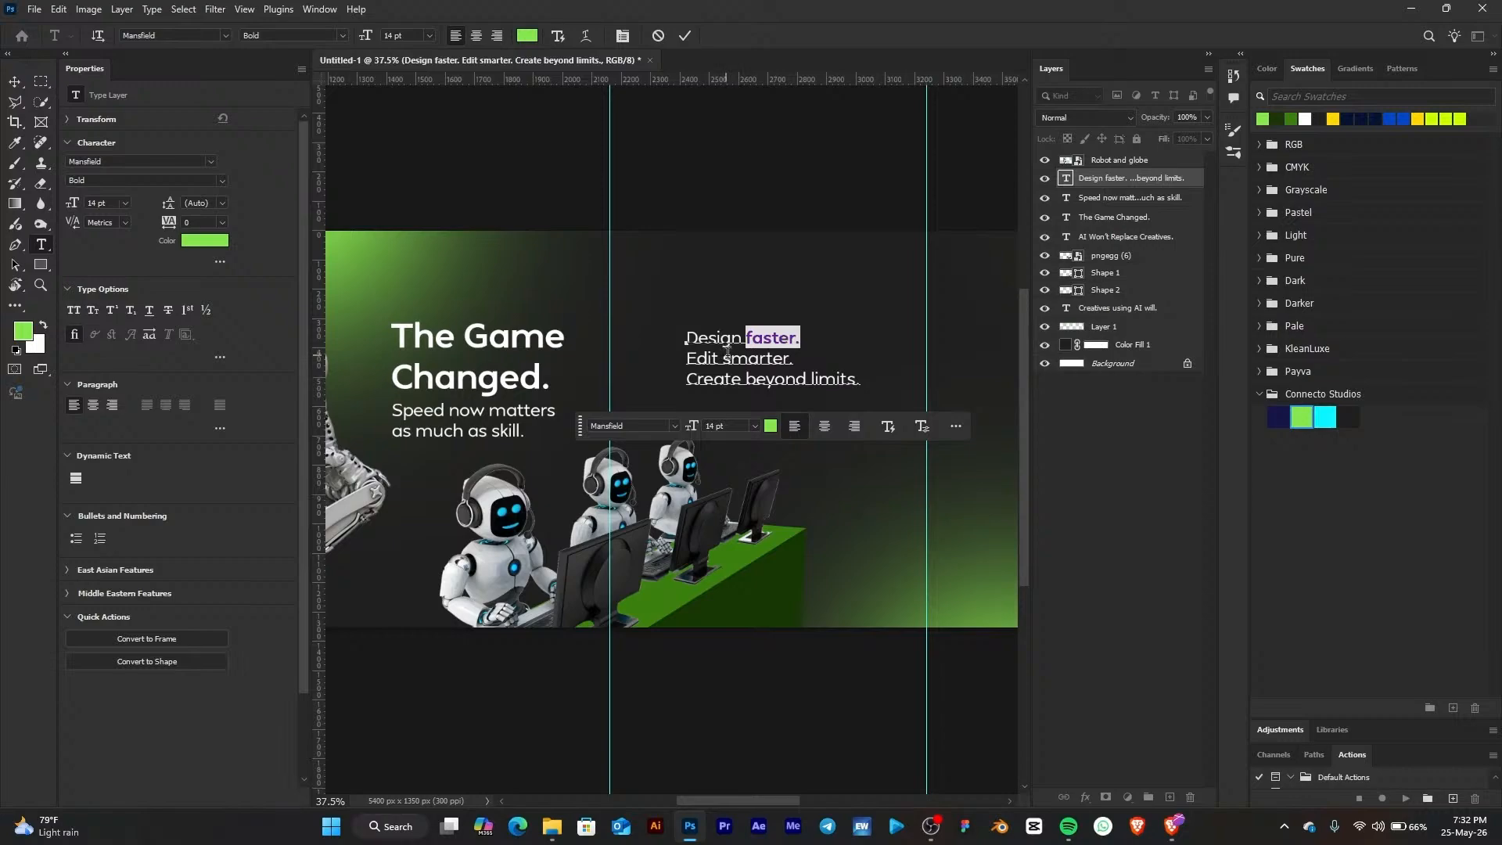
Make the word "smarter." Bold and color it with the green Connecto Studios swatch
left_click_drag(723, 359, 801, 359)
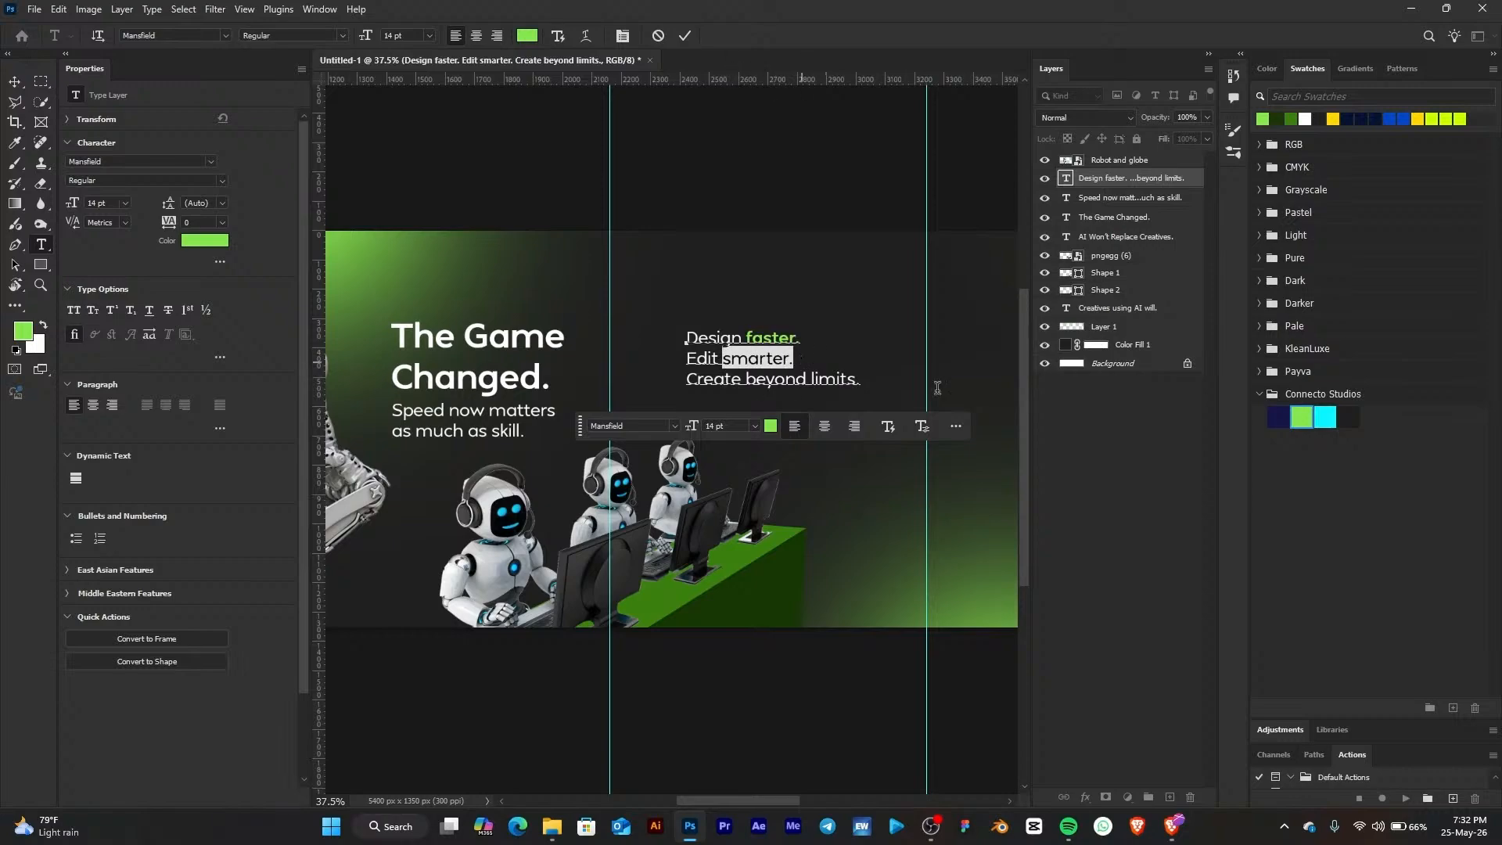
left_click(223, 181)
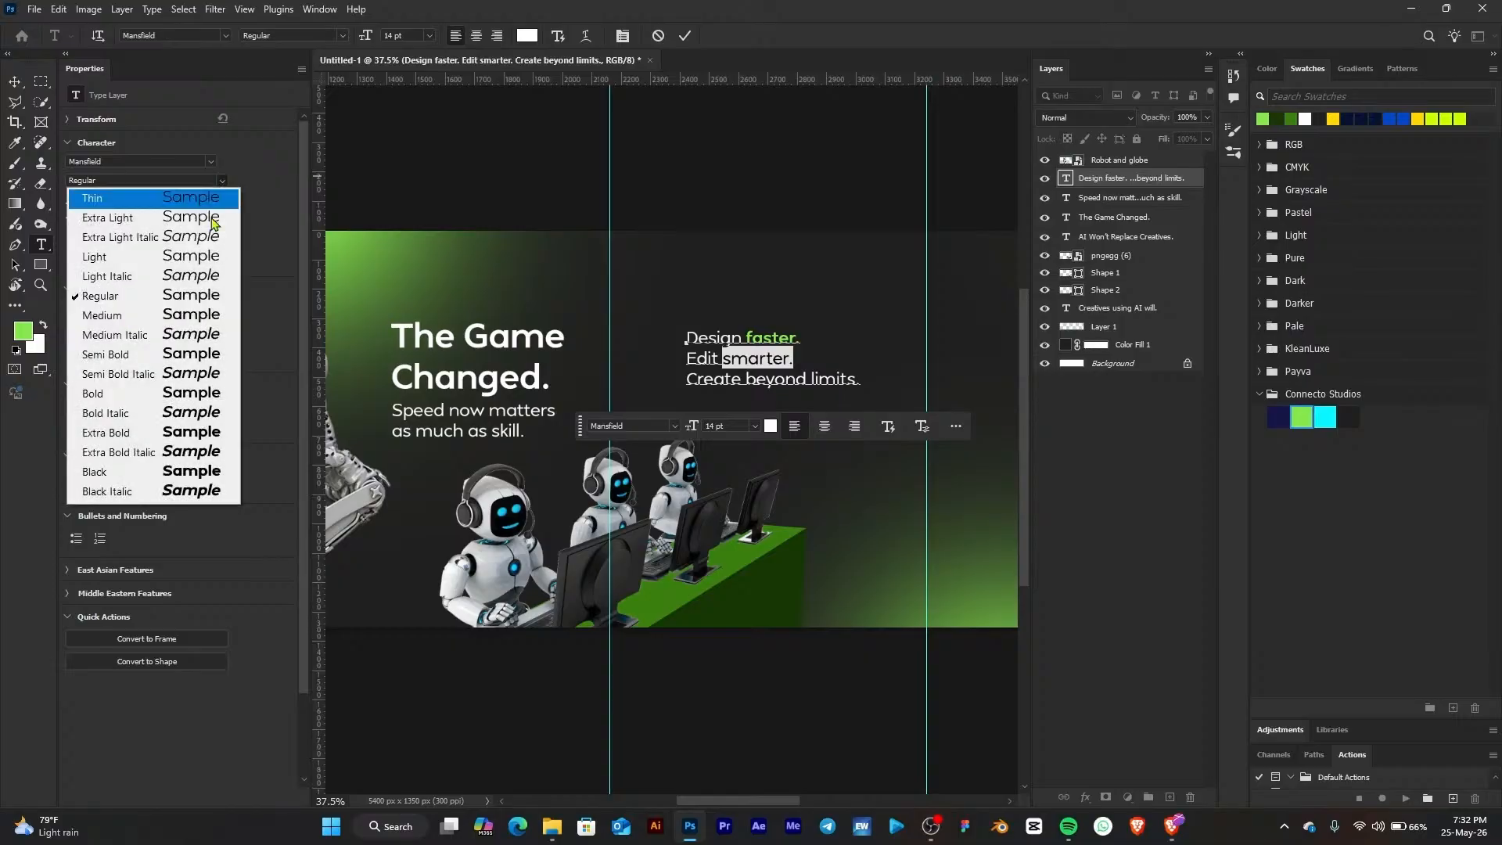
left_click(178, 396)
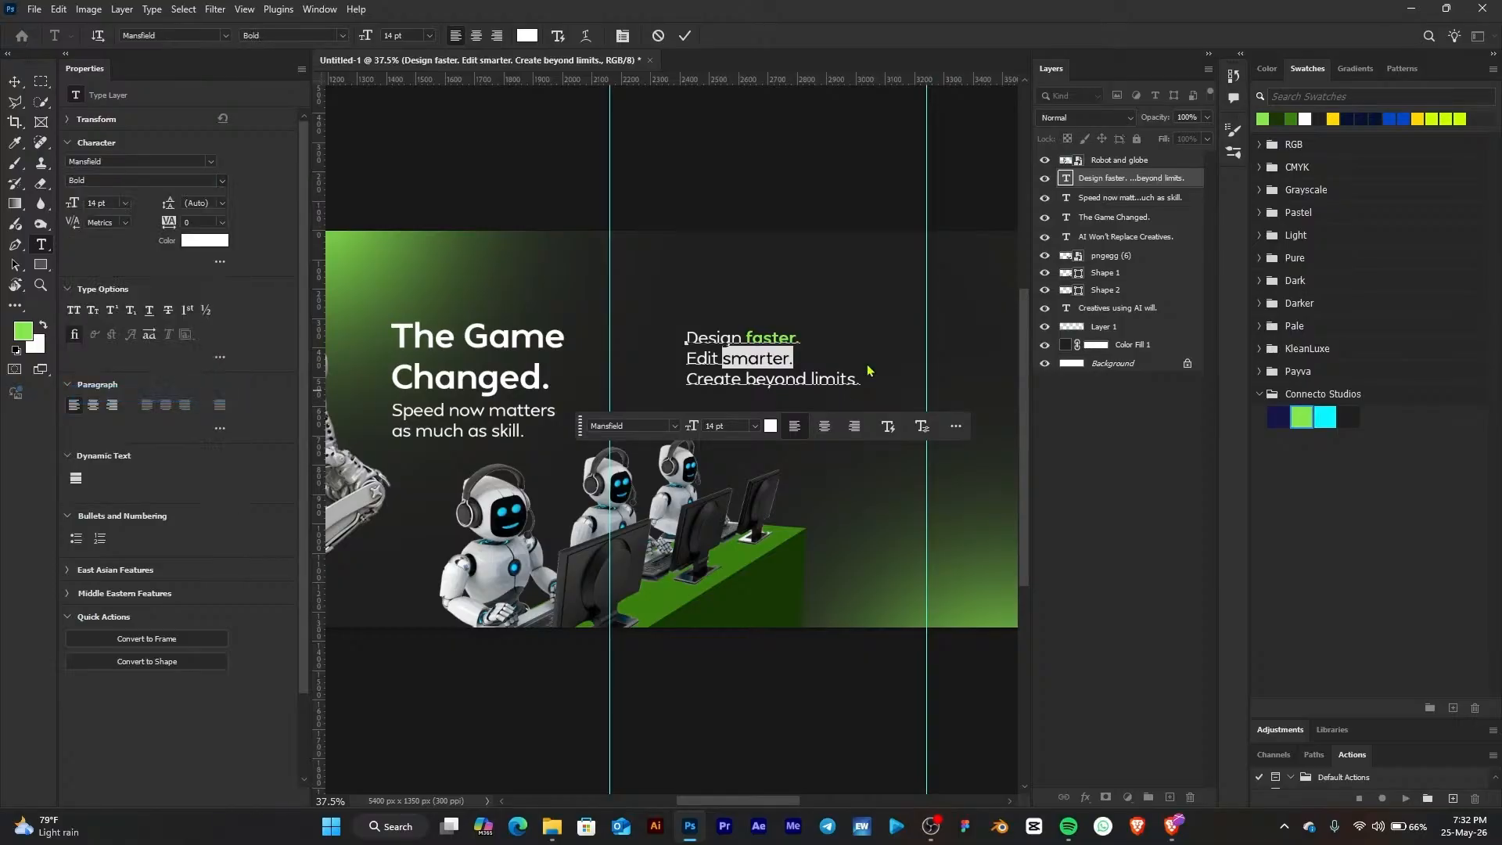
left_click(1302, 414)
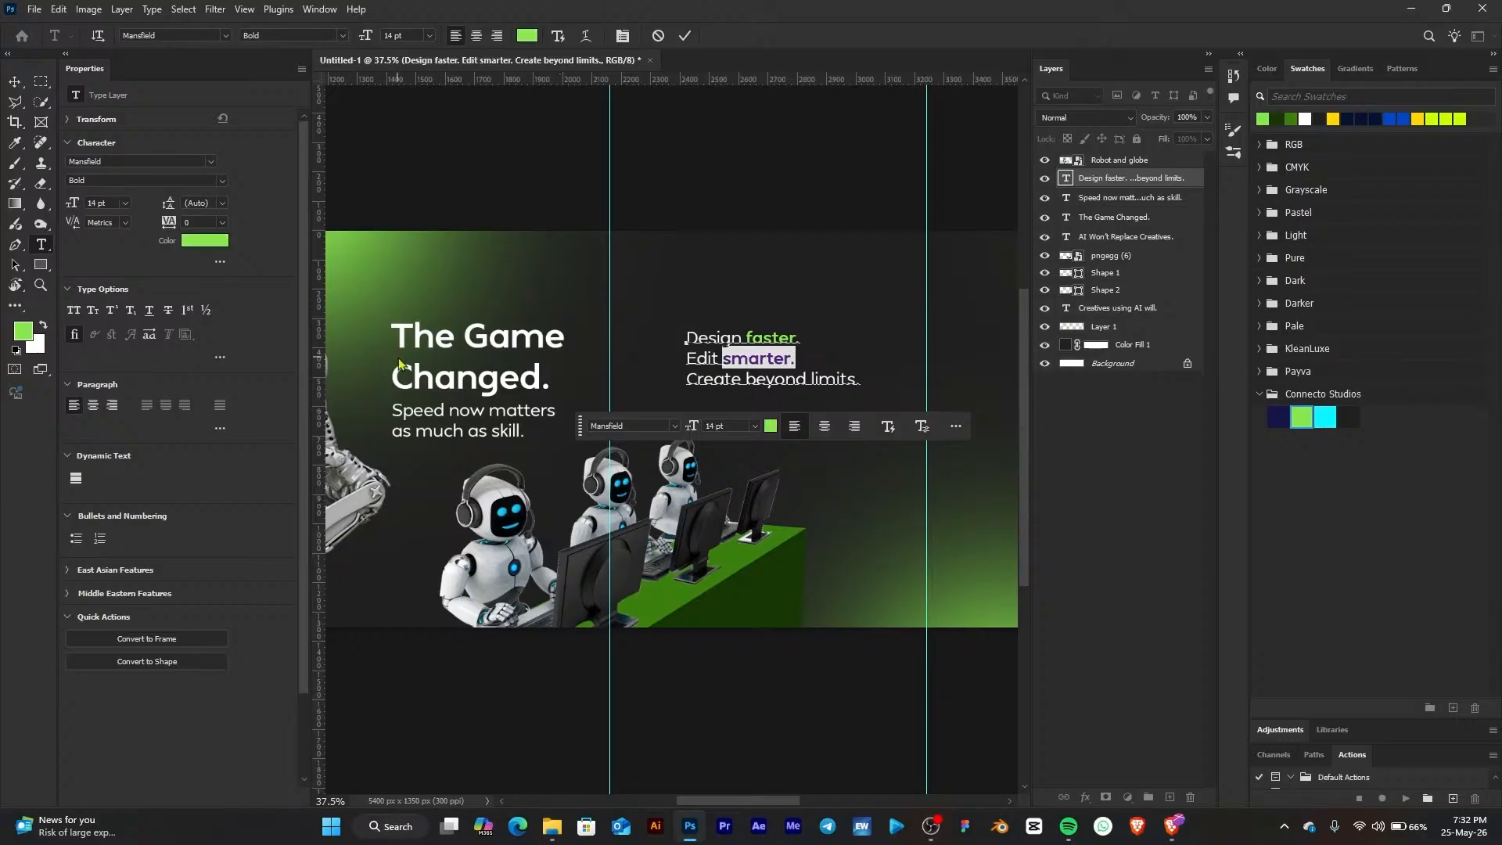
Make "beyond limits." Bold and green, then commit the text edit
left_click_drag(744, 378, 871, 377)
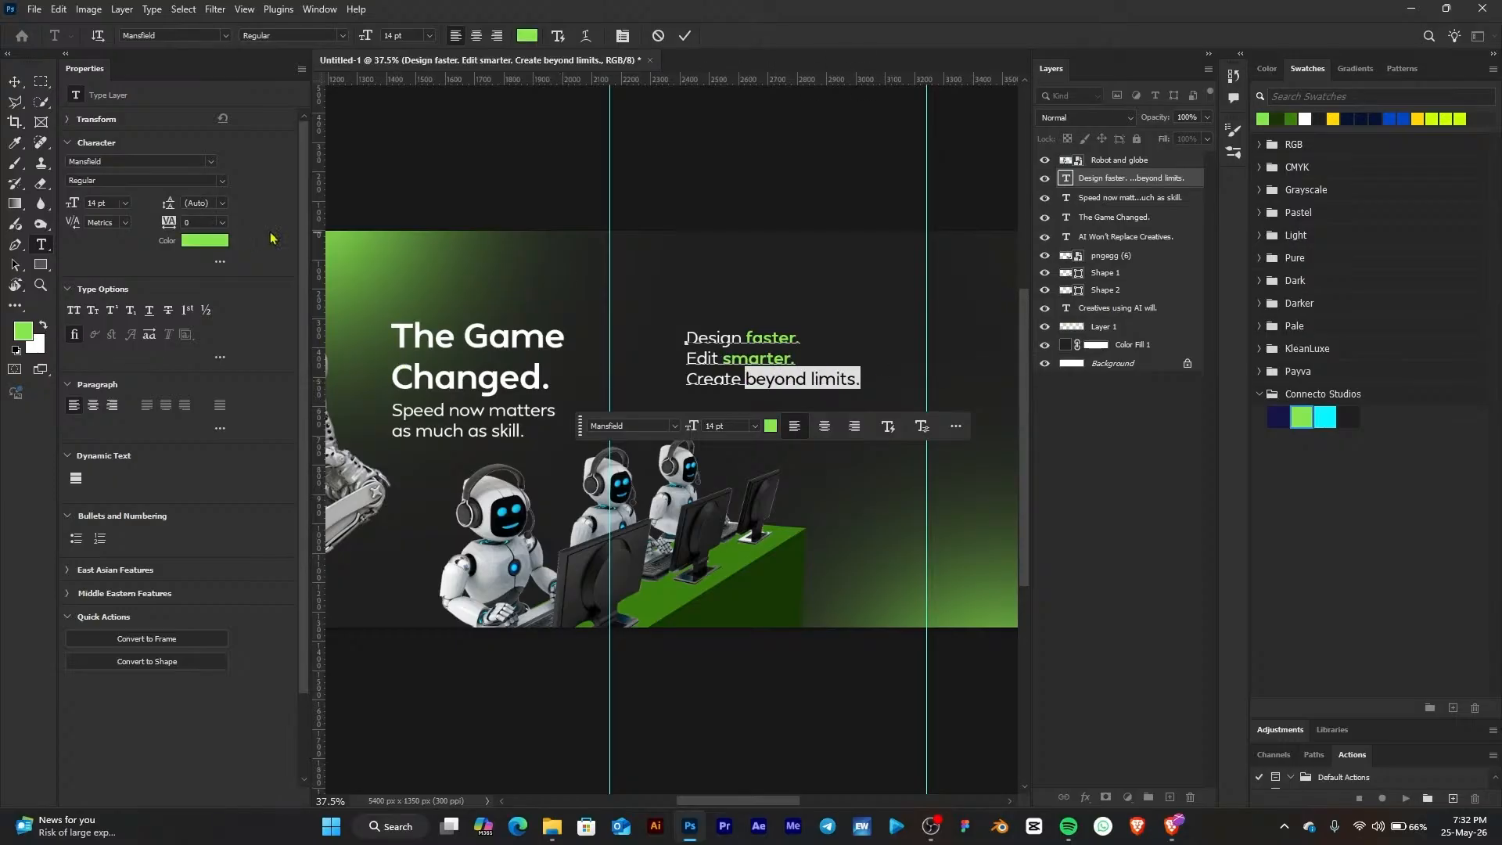
left_click(224, 182)
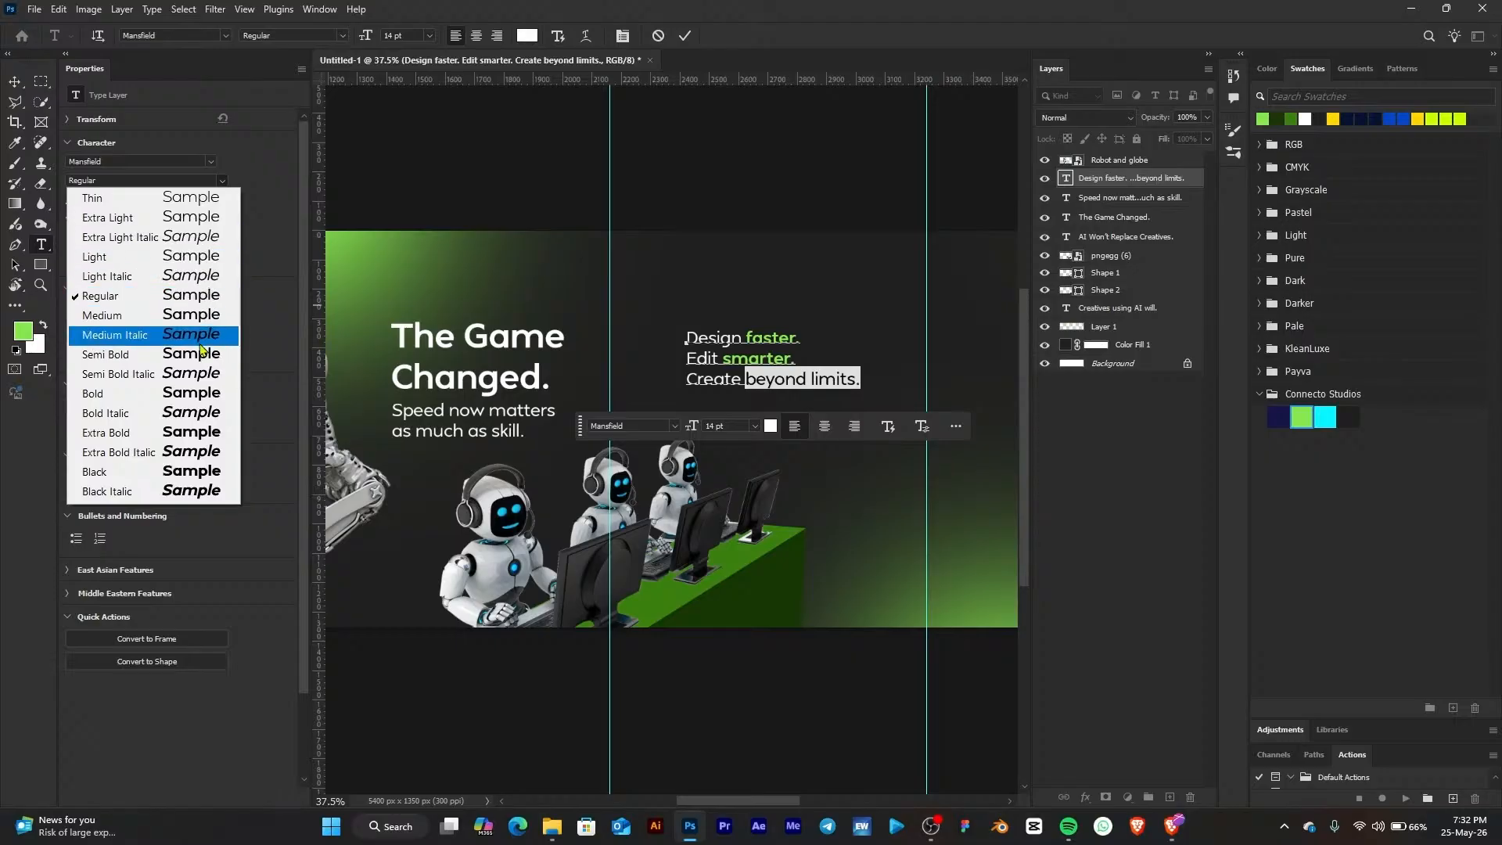
left_click(194, 398)
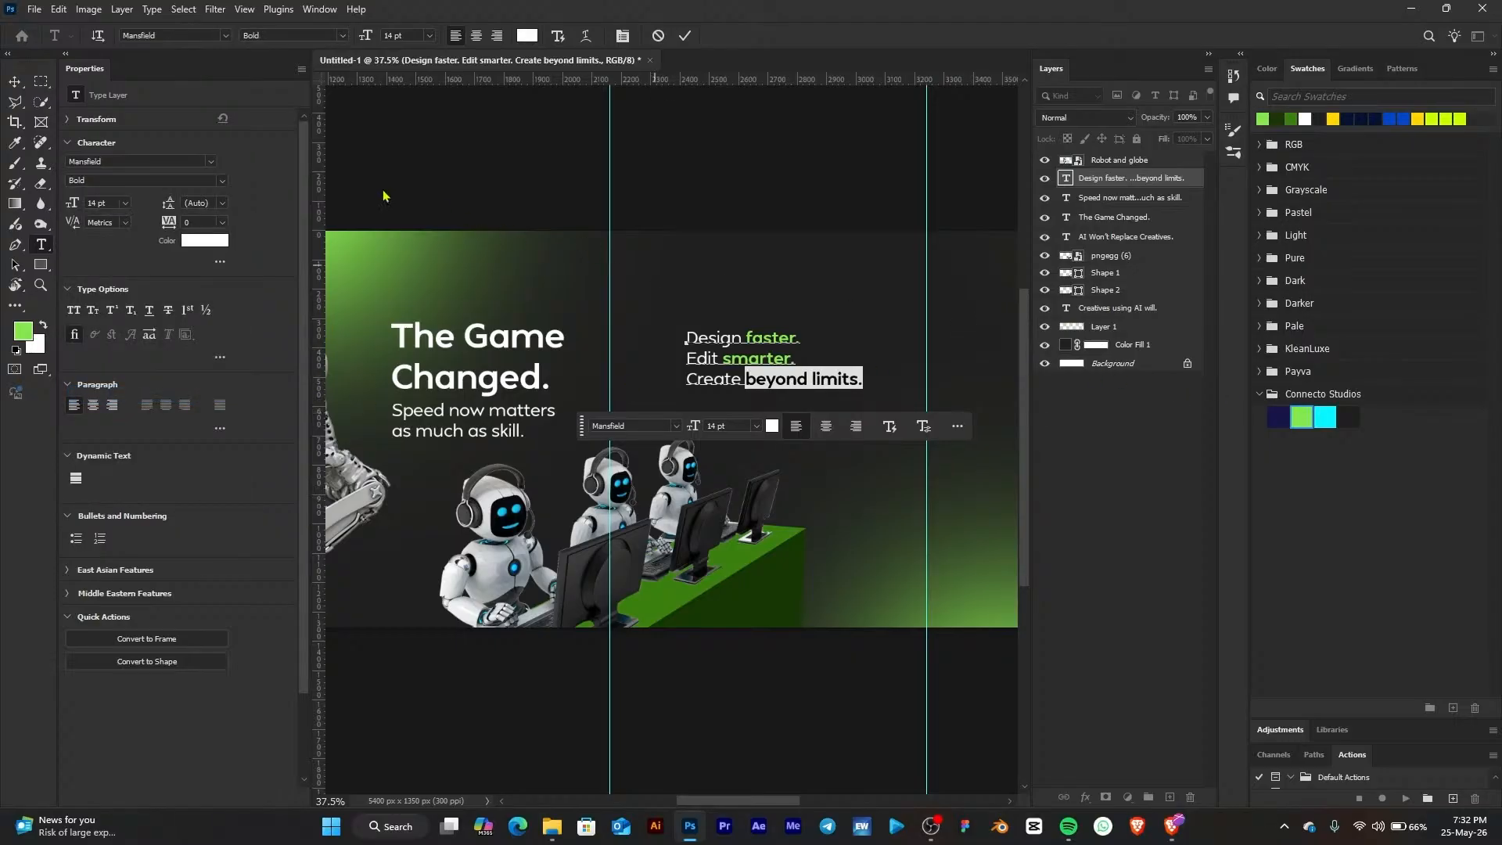
left_click(18, 82)
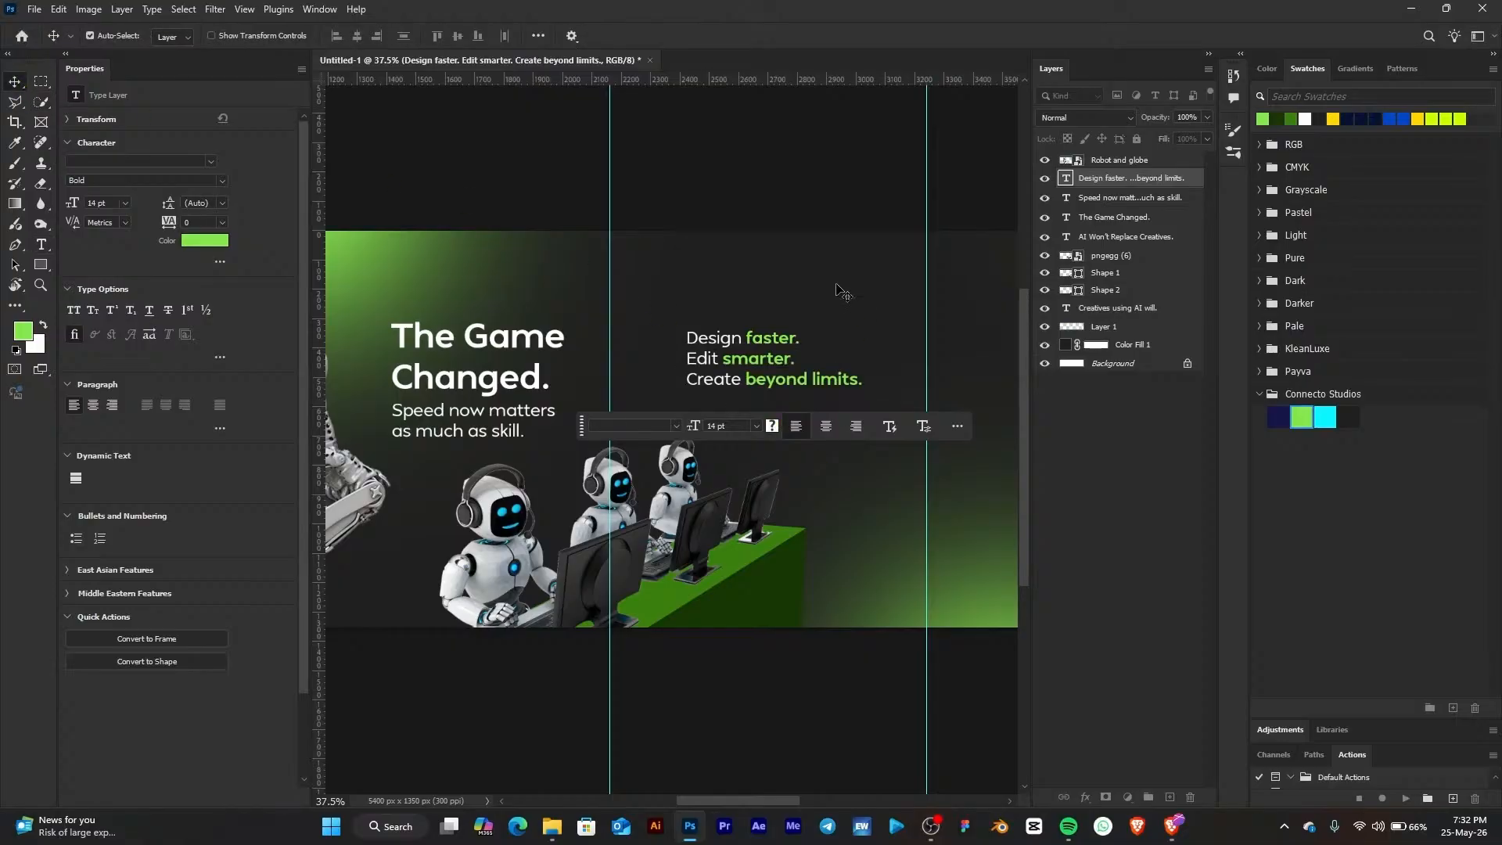
Nudge the "Design faster. Edit smarter. Create beyond limits." text block slightly left on the slide
left_click(868, 322)
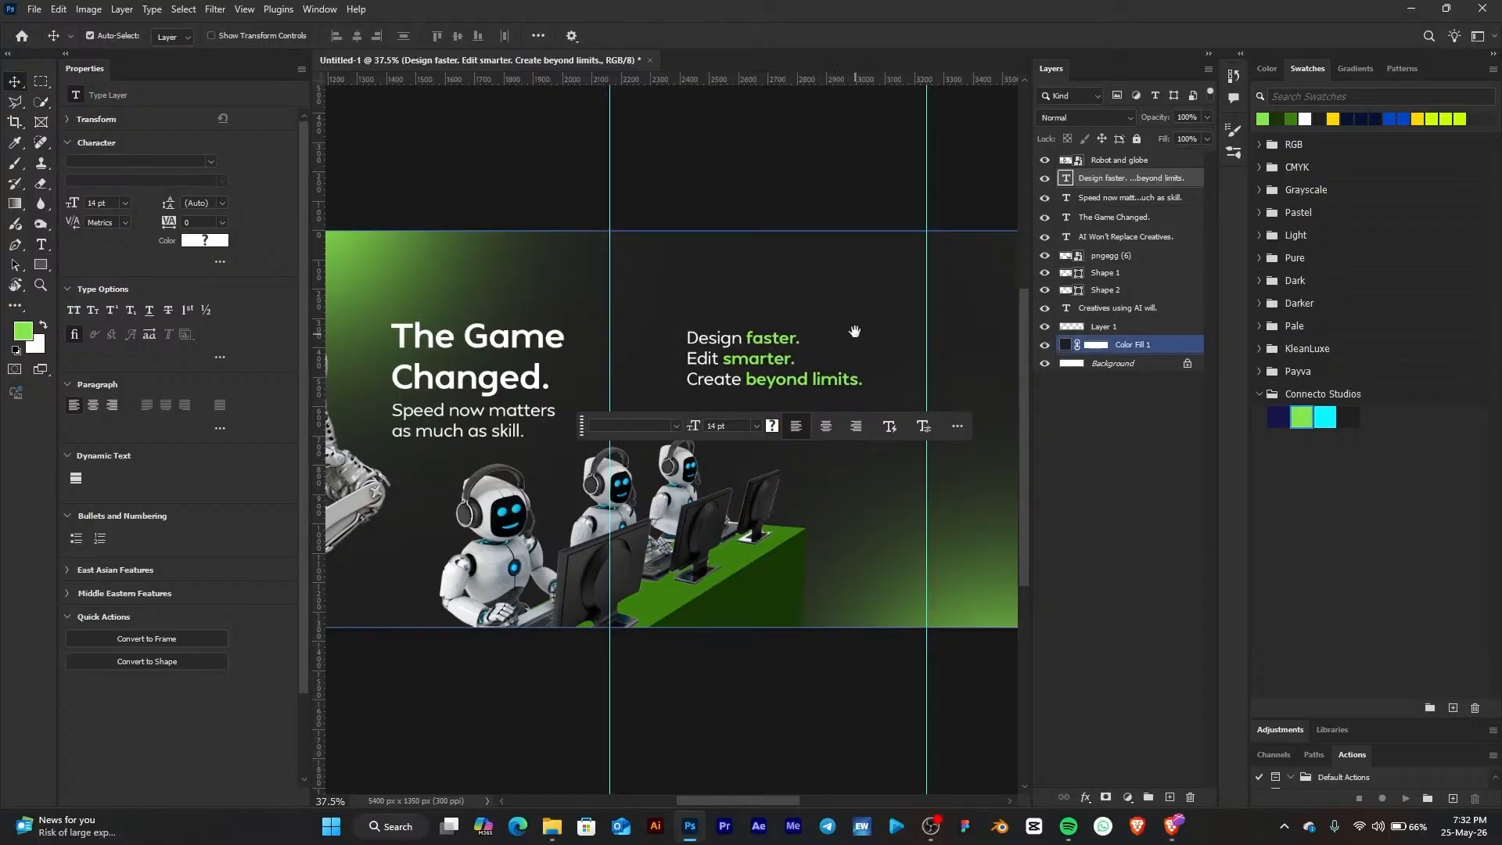
left_click_drag(855, 332, 746, 322)
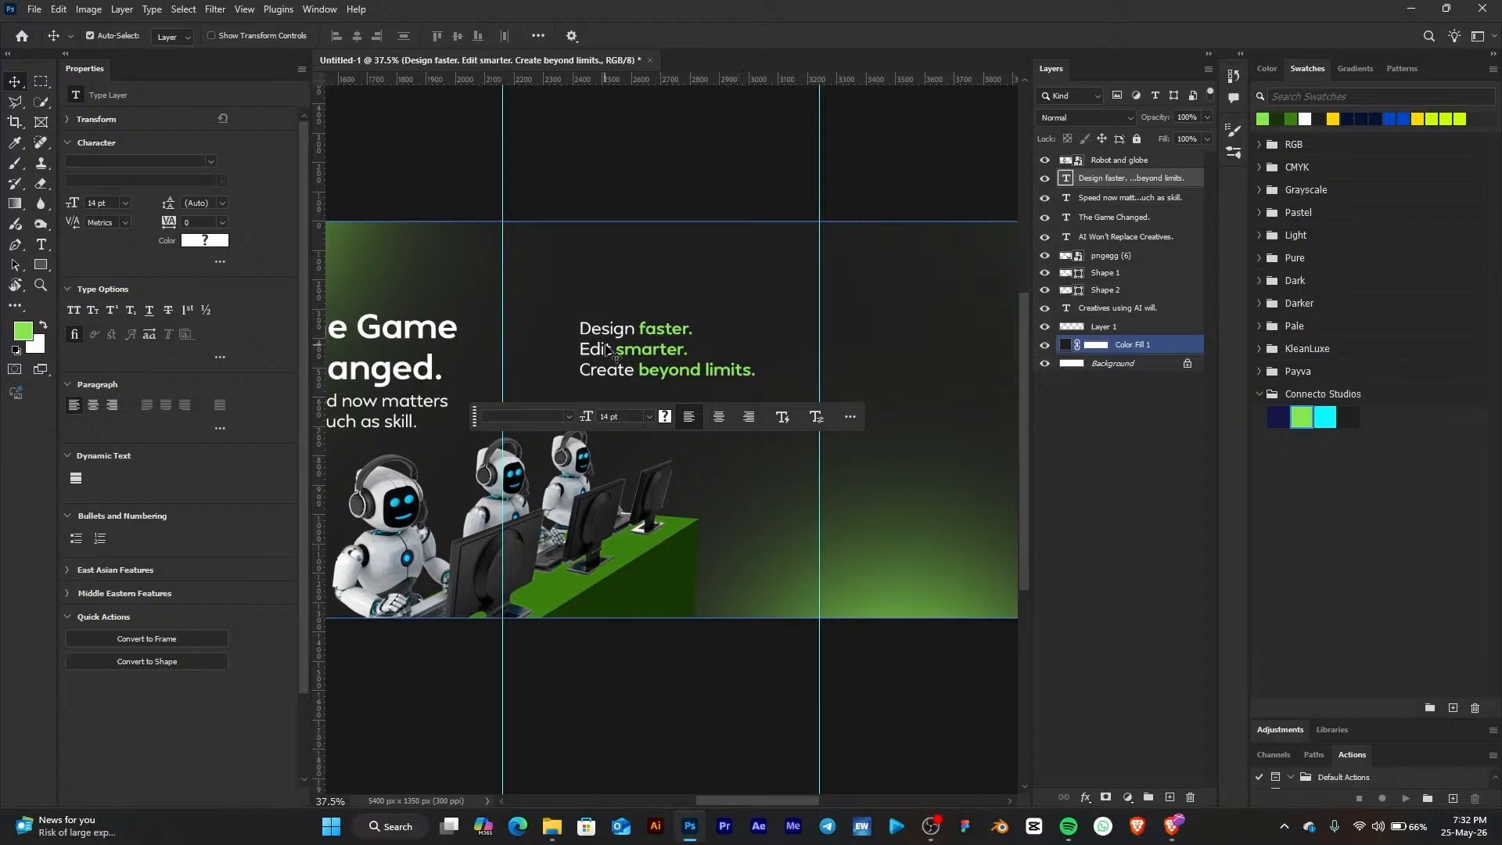
left_click_drag(607, 345, 610, 349)
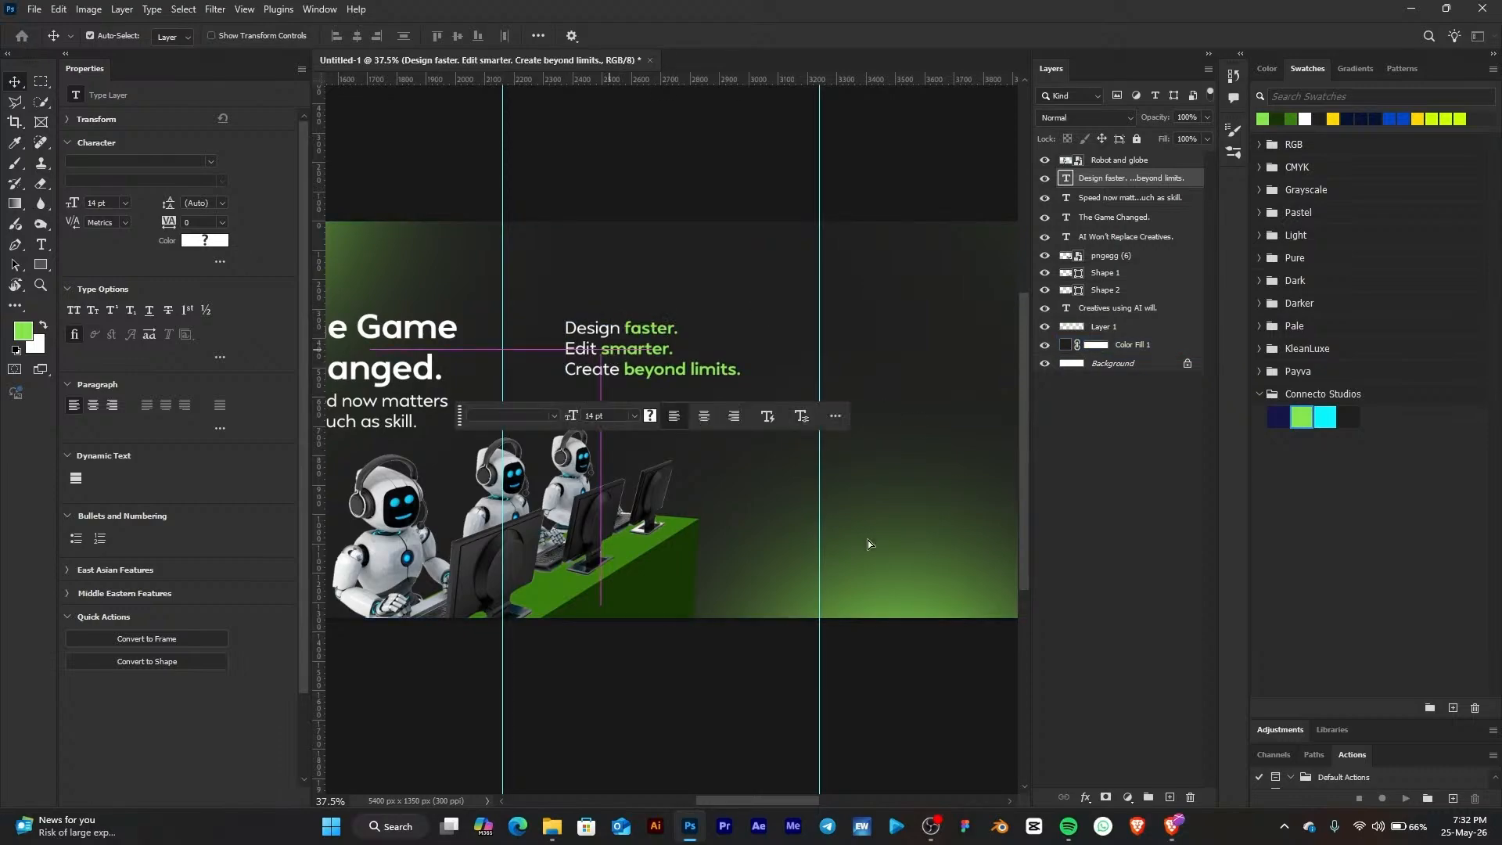
left_click_drag(868, 302, 767, 329)
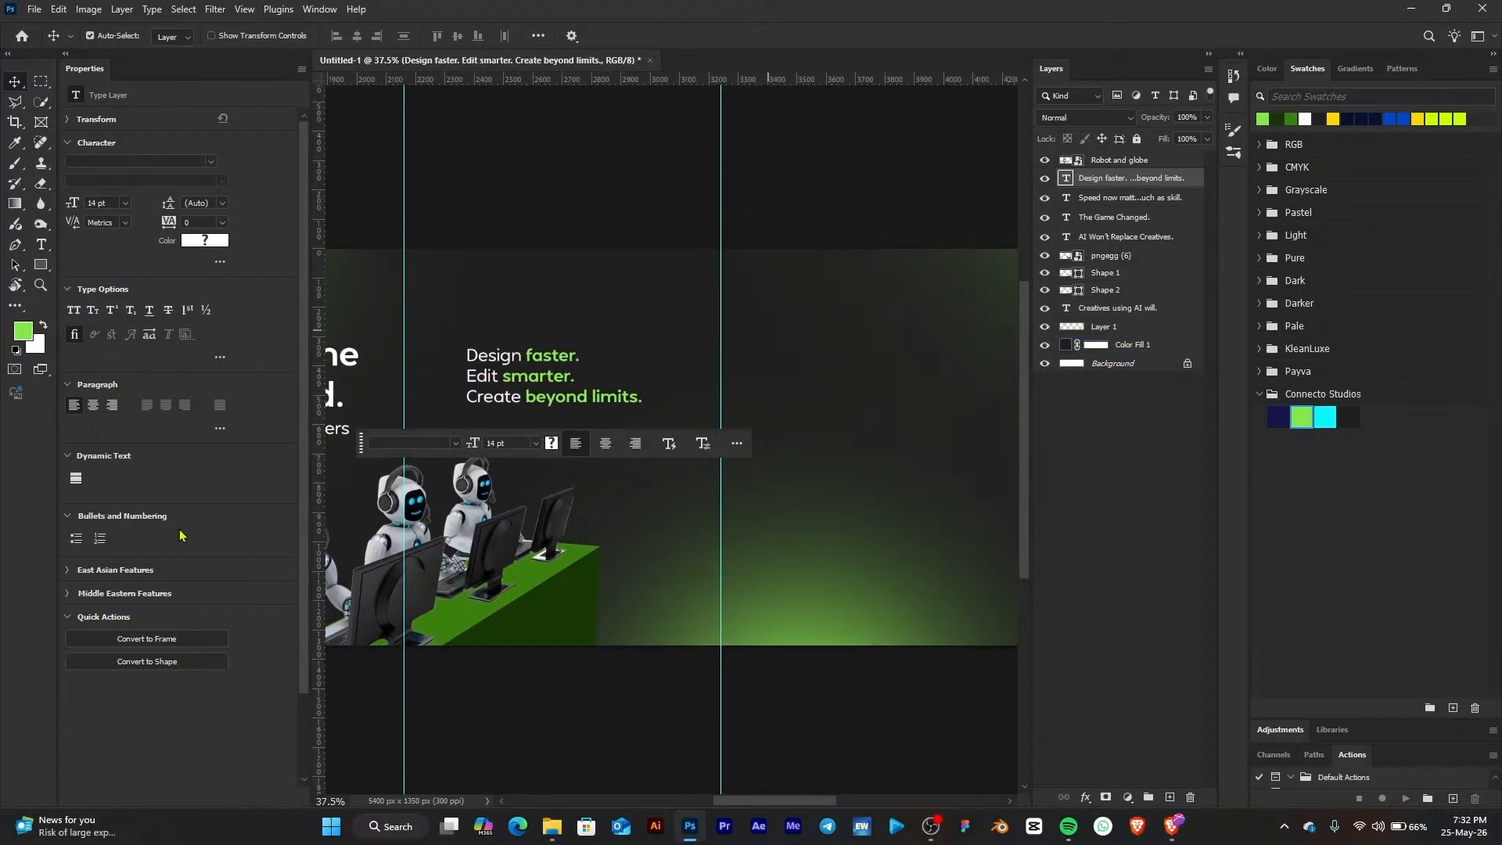
Draw a green rectangle about 703 by 964 px to the right of the Page 3 text
left_click(41, 266)
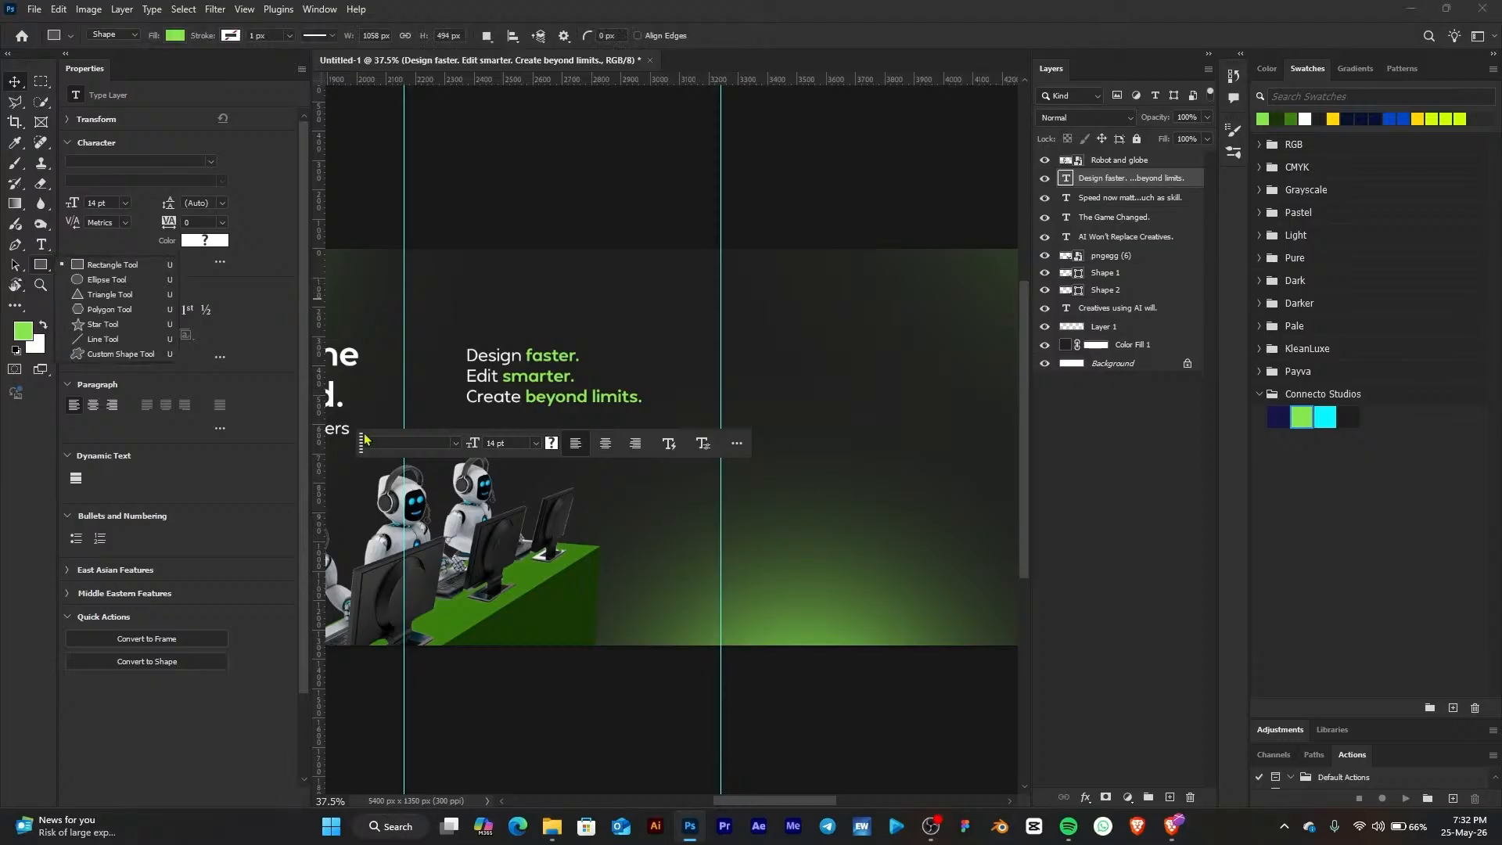
left_click_drag(359, 445, 417, 747)
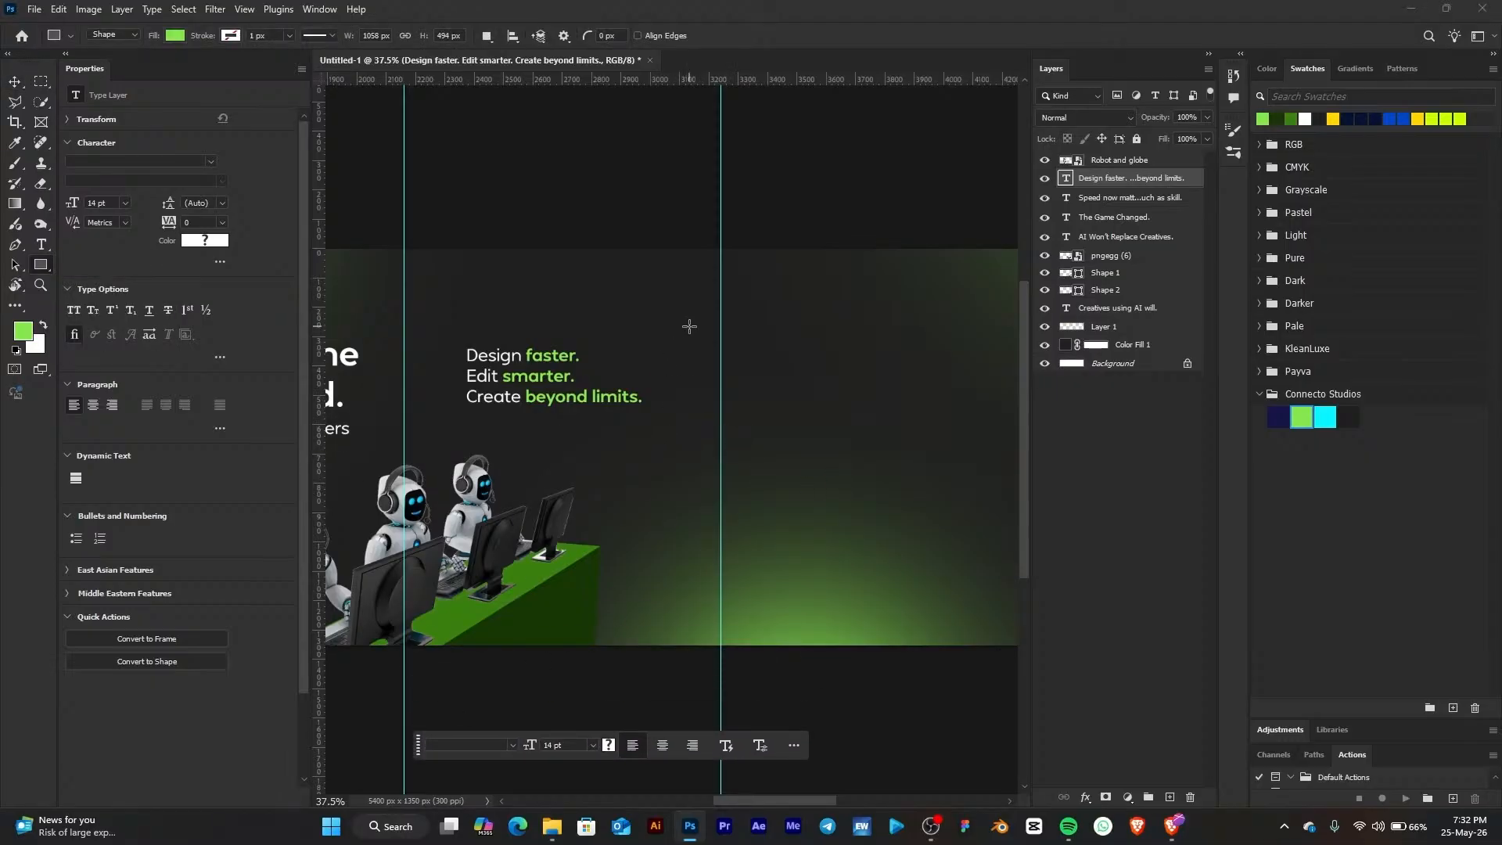
left_click_drag(689, 326, 894, 608)
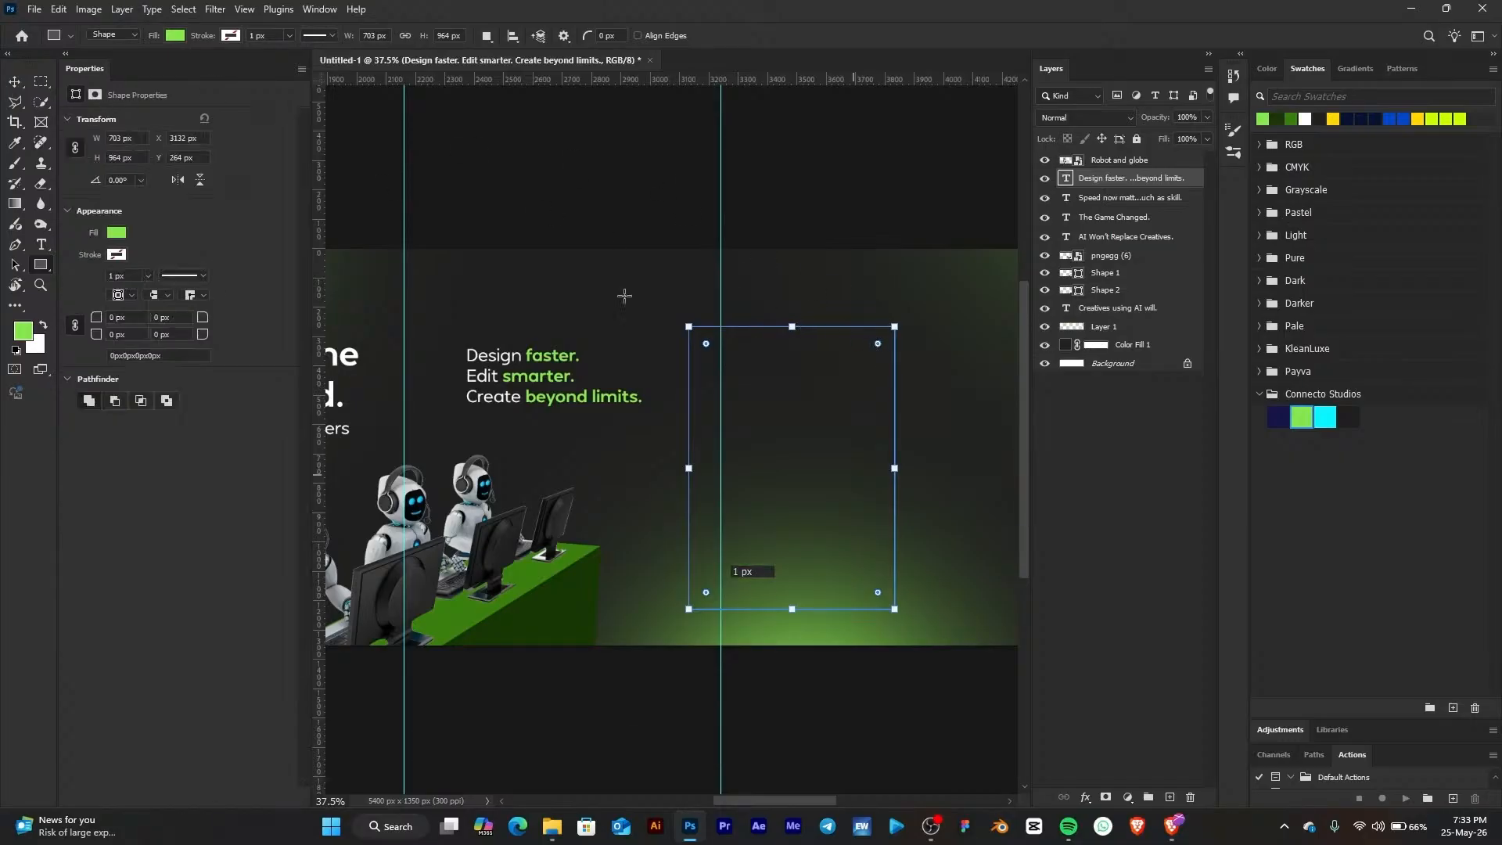
scroll(544, 246, "down", 2)
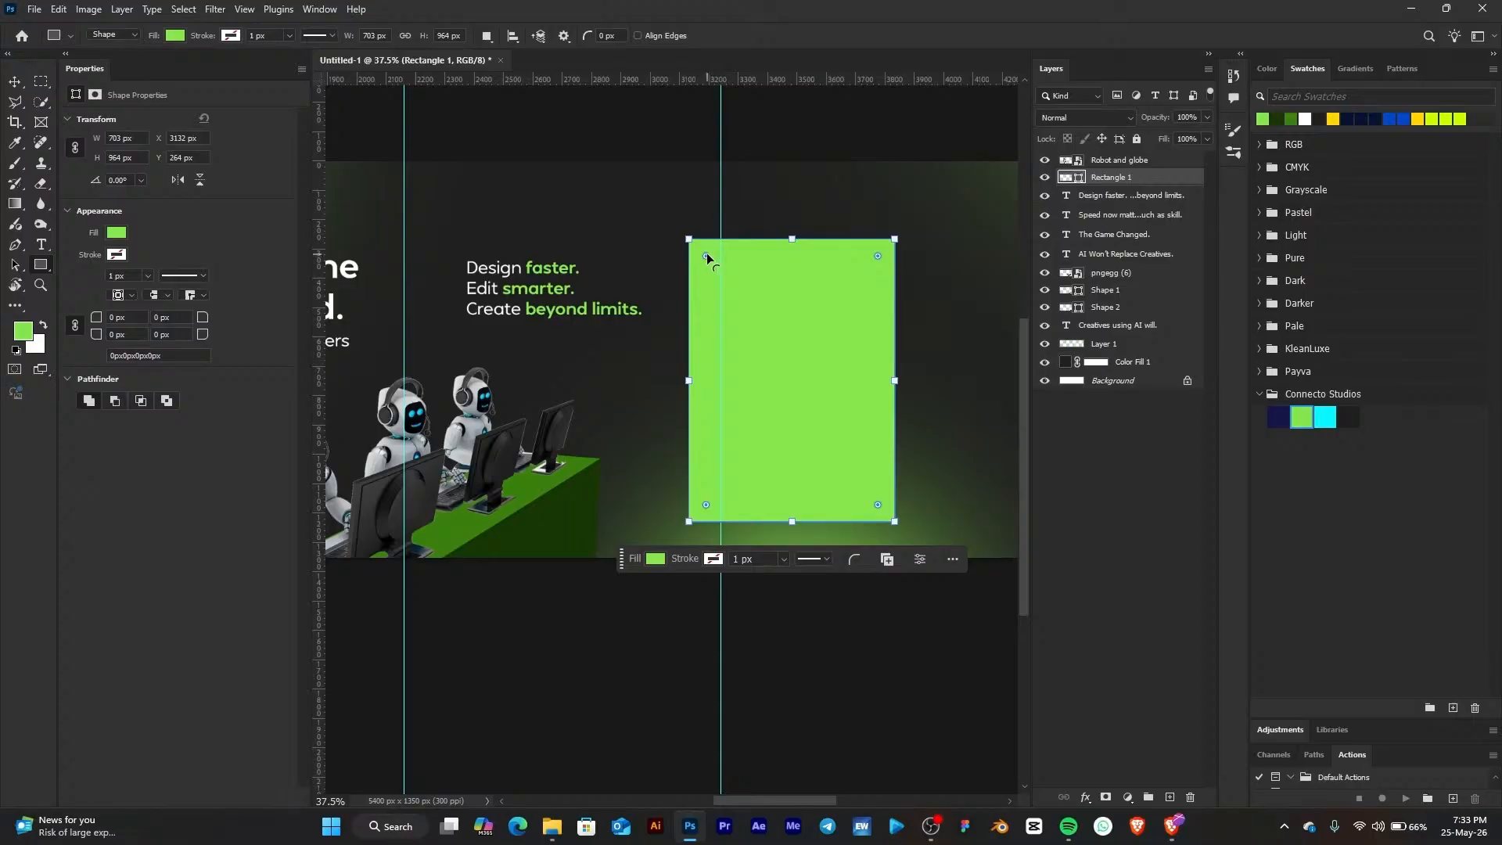
Round the rectangle's corners to 72 px and widen it to about 738 px
left_click_drag(705, 256, 710, 257)
left_click_drag(691, 380, 680, 380)
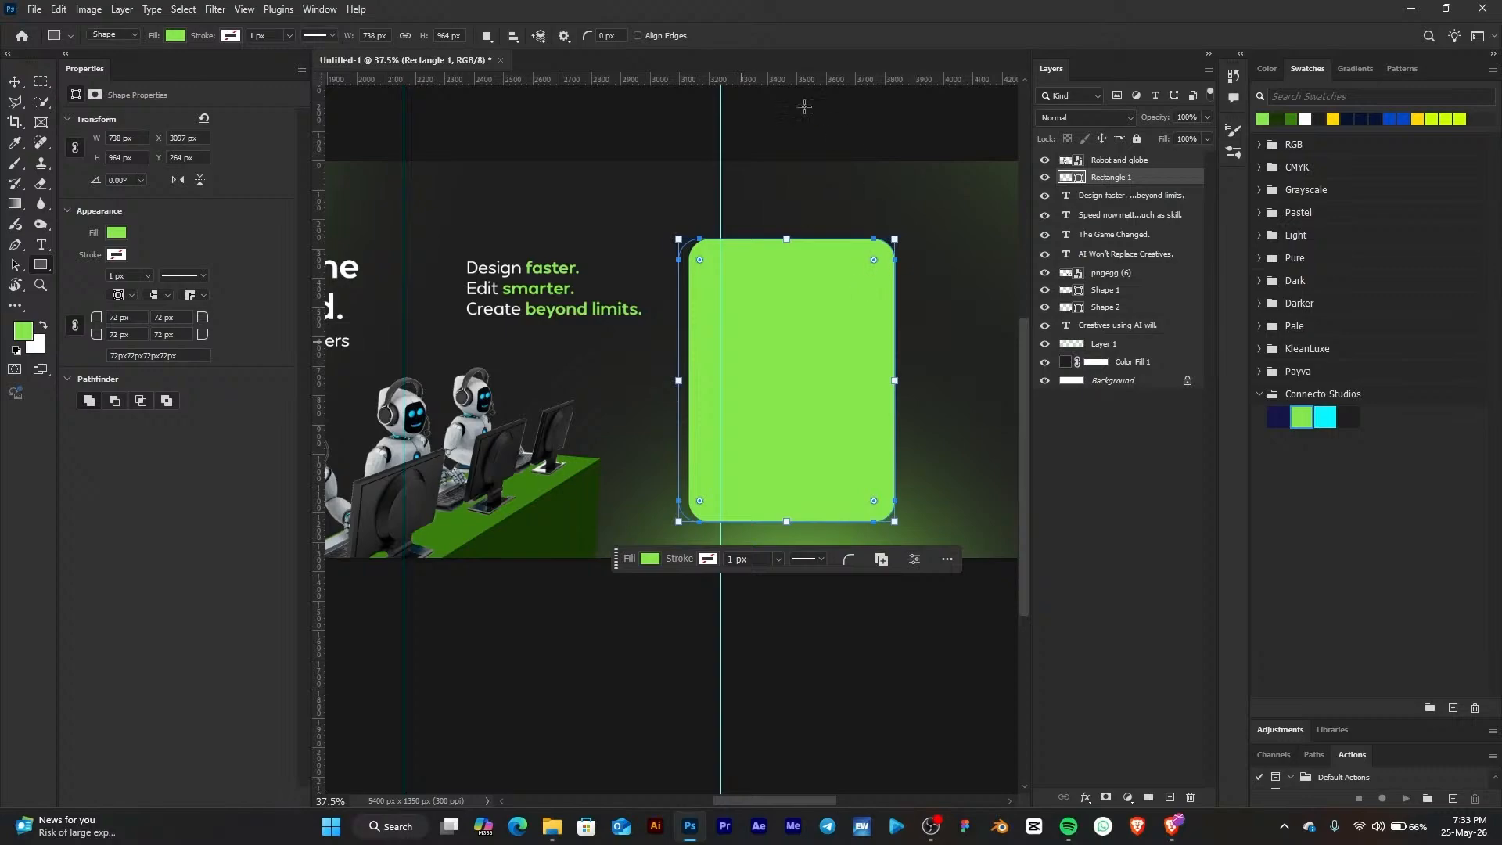
Place pngegg (7).png from Downloads onto the green card, scaled to about 468 by 561 px
key("v")
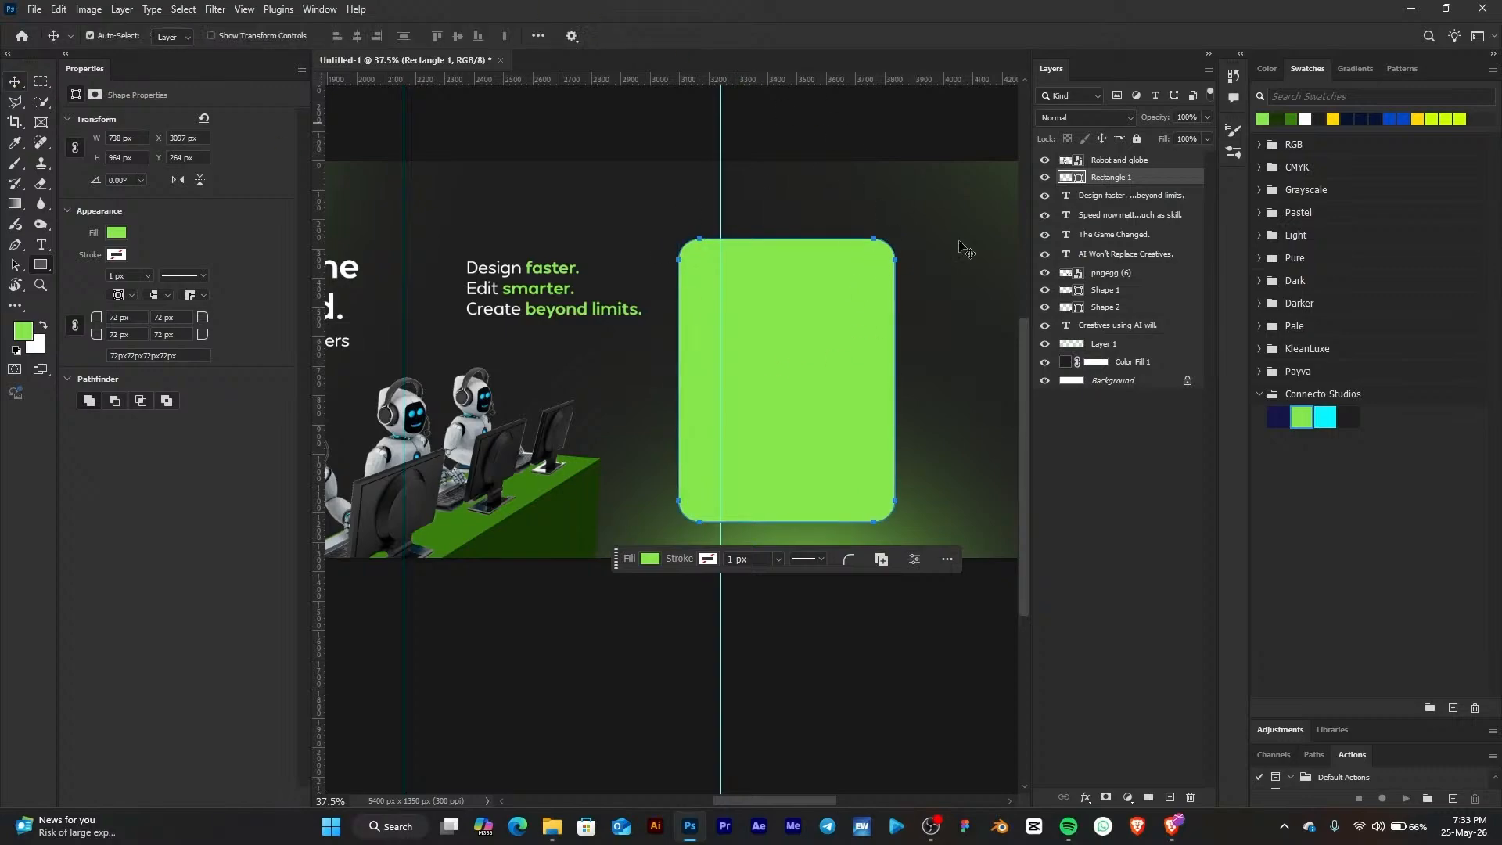
left_click(552, 826)
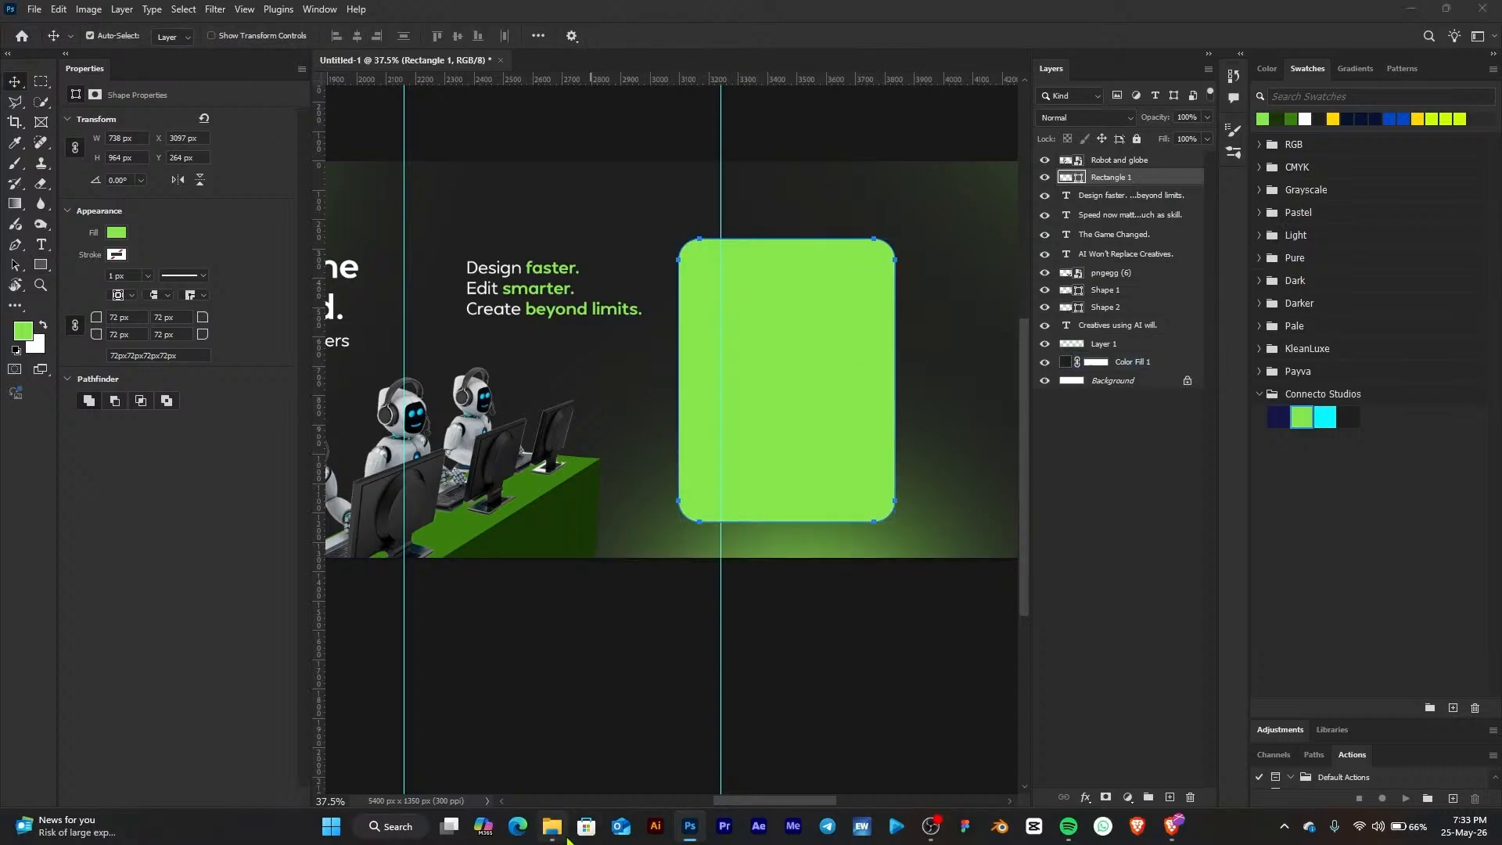
left_click(554, 421)
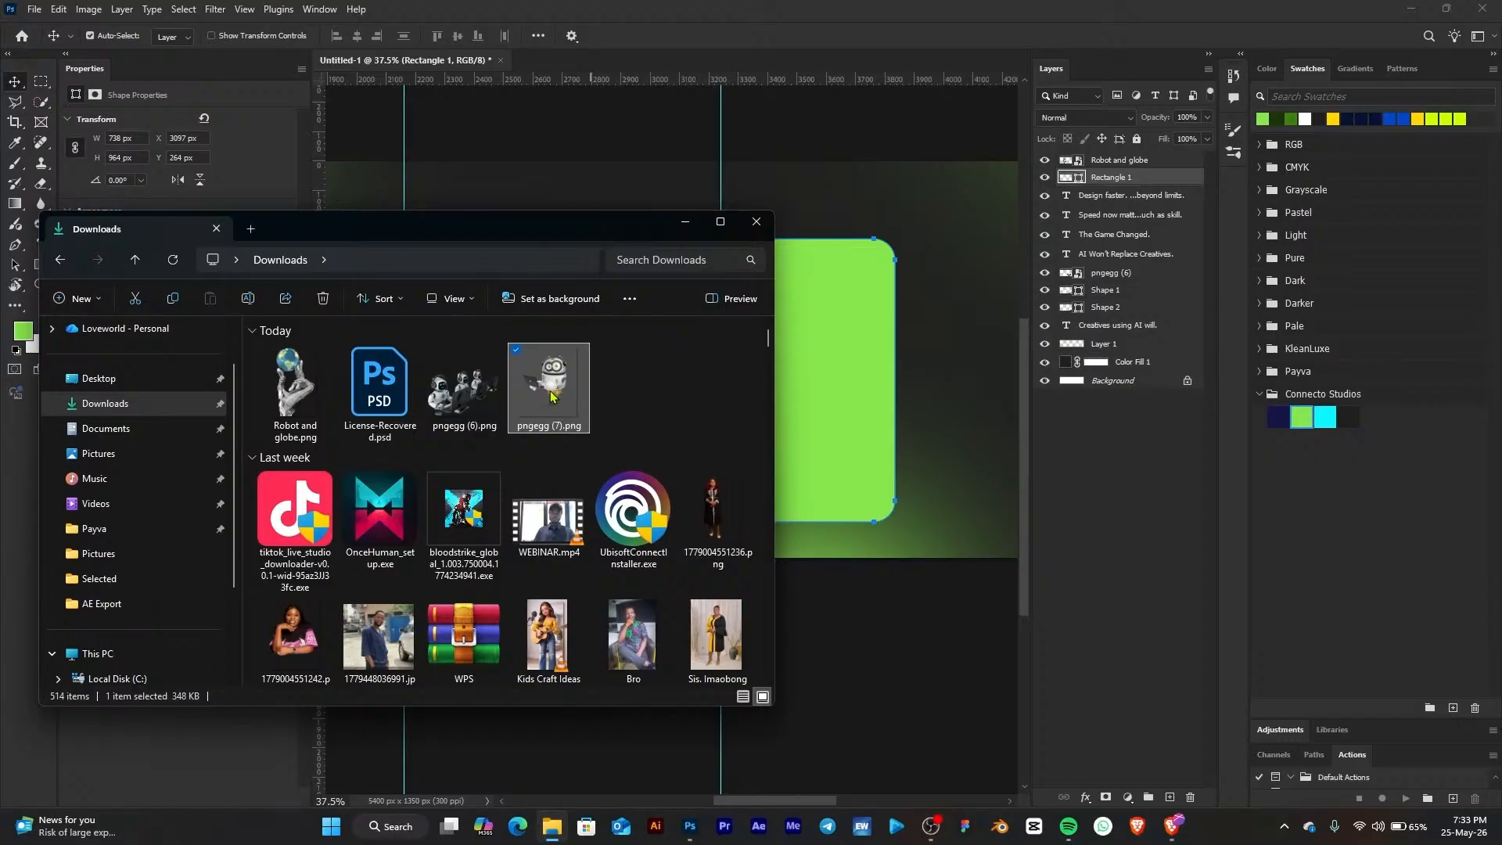
left_click_drag(550, 395, 832, 364)
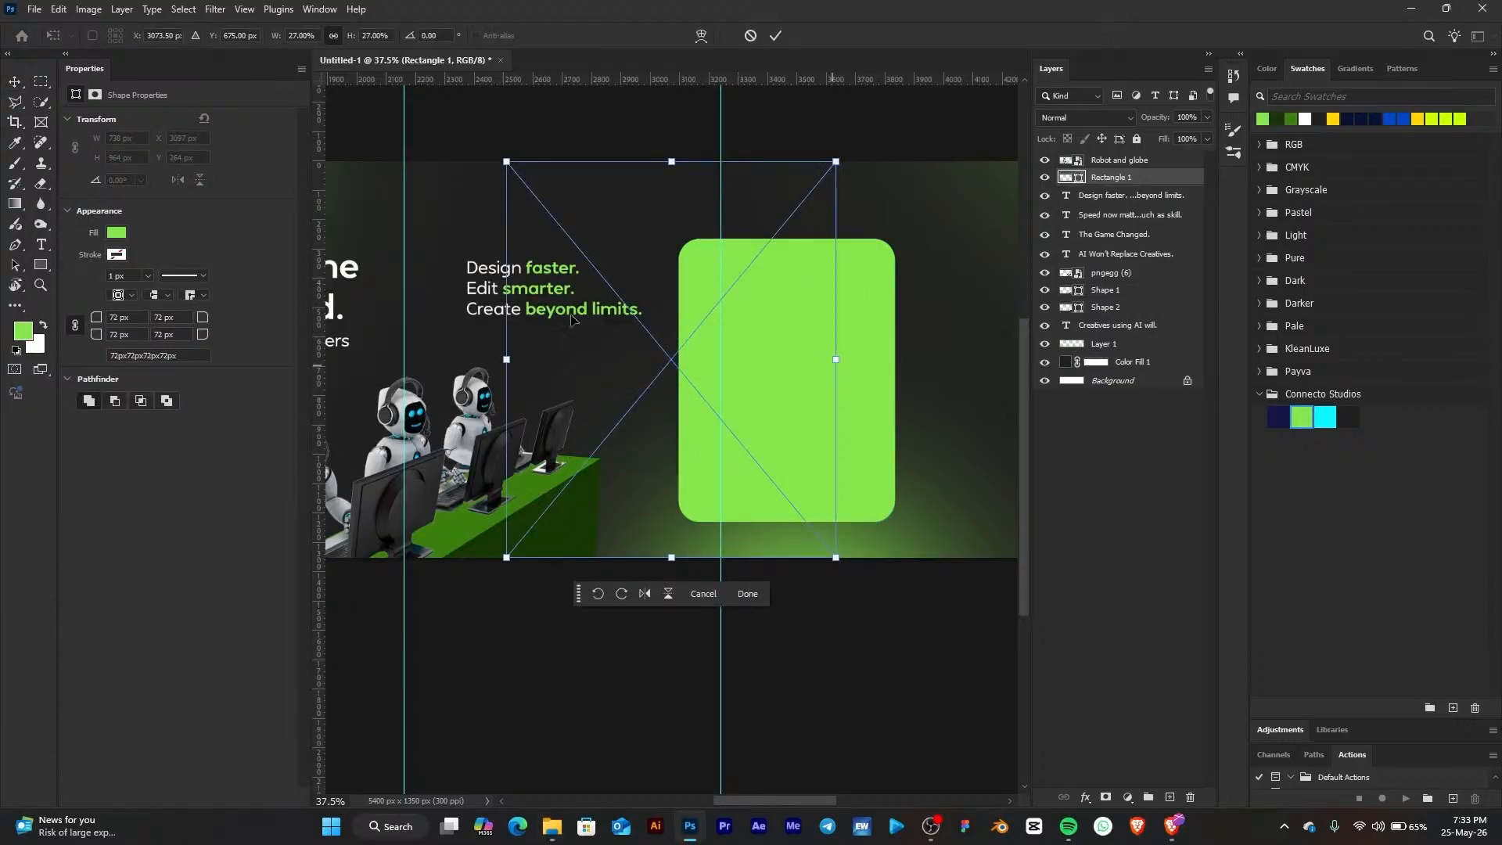
left_click_drag(506, 359, 655, 362)
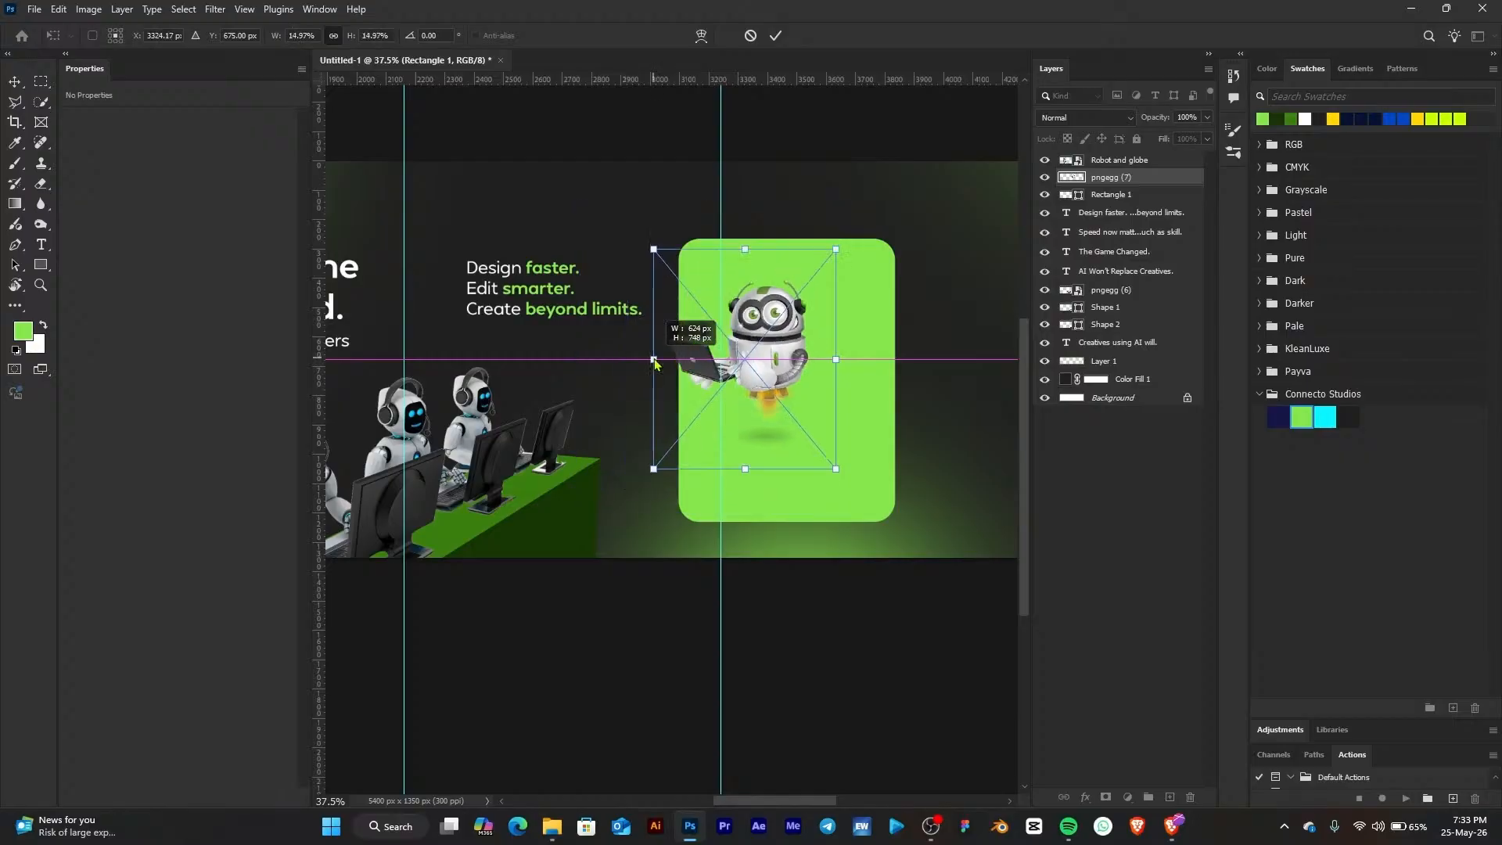
left_click_drag(777, 357, 810, 387)
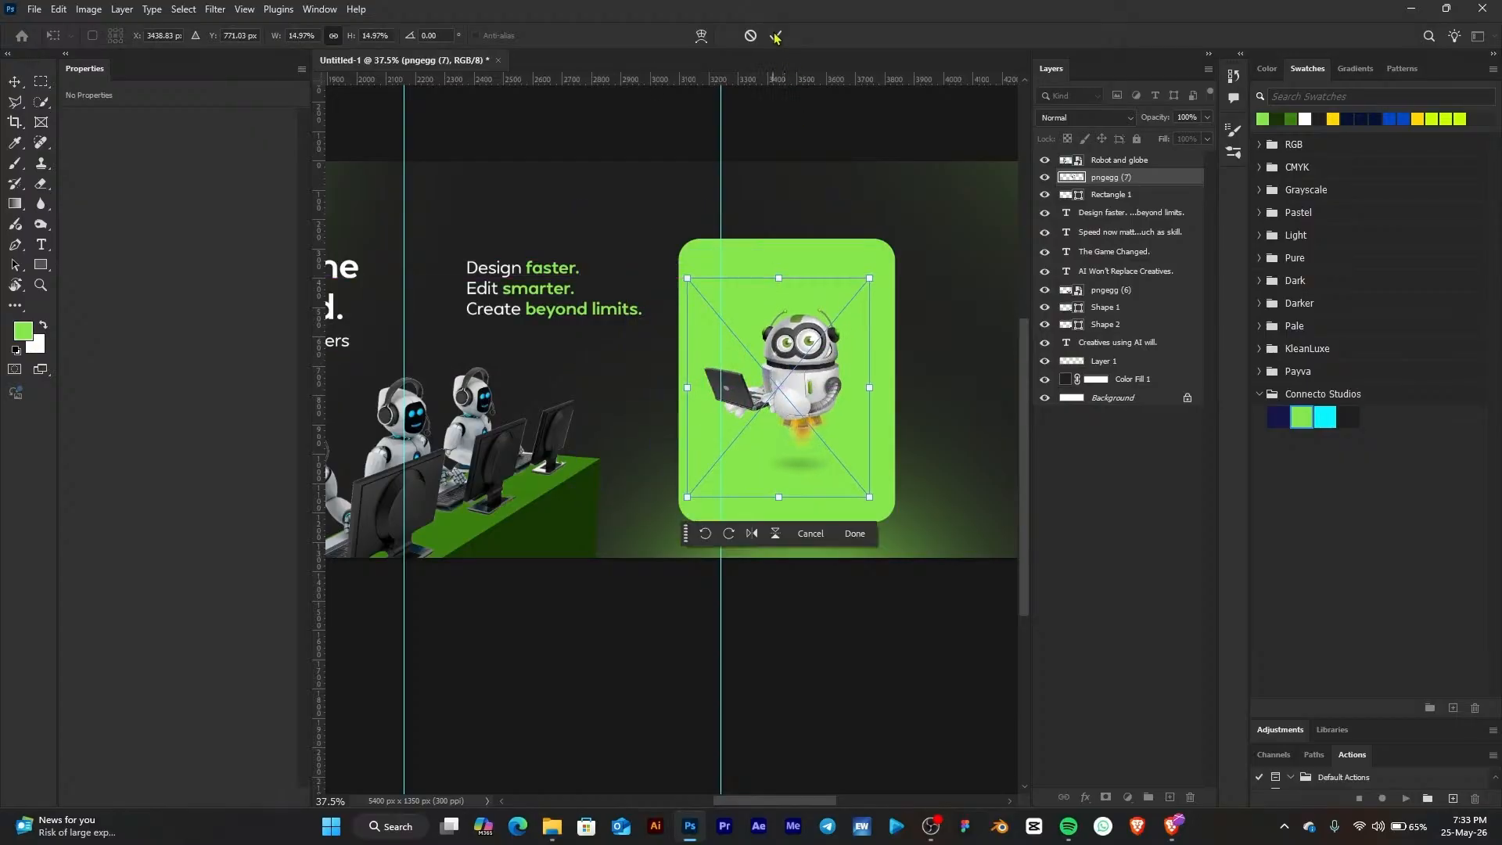
key("Return")
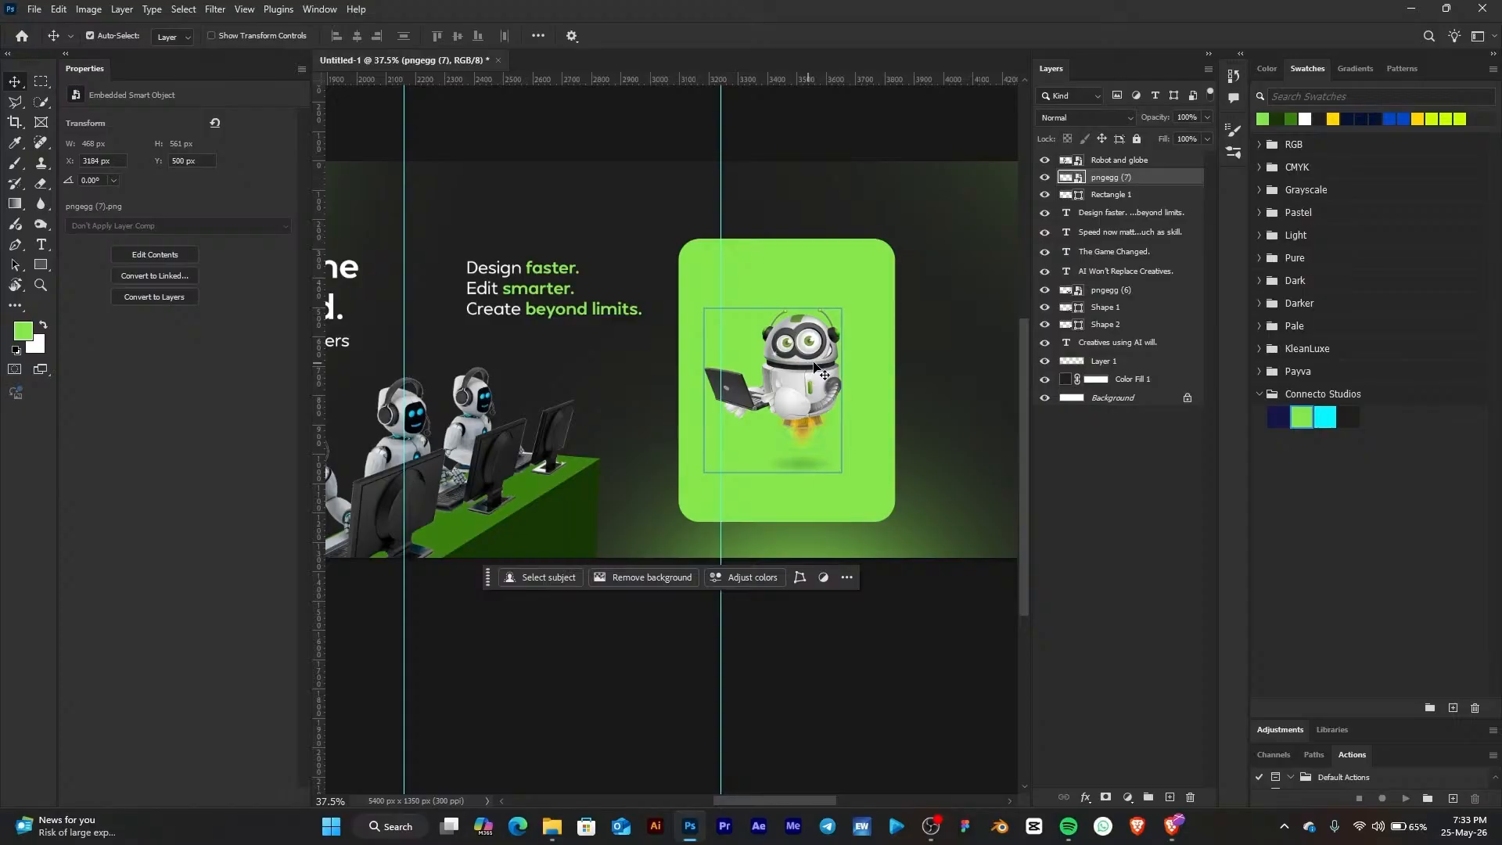
Select the Page 4 lines "The people winning today? They learned how to work with AI." in the ChatGPT conversation
left_click(1171, 830)
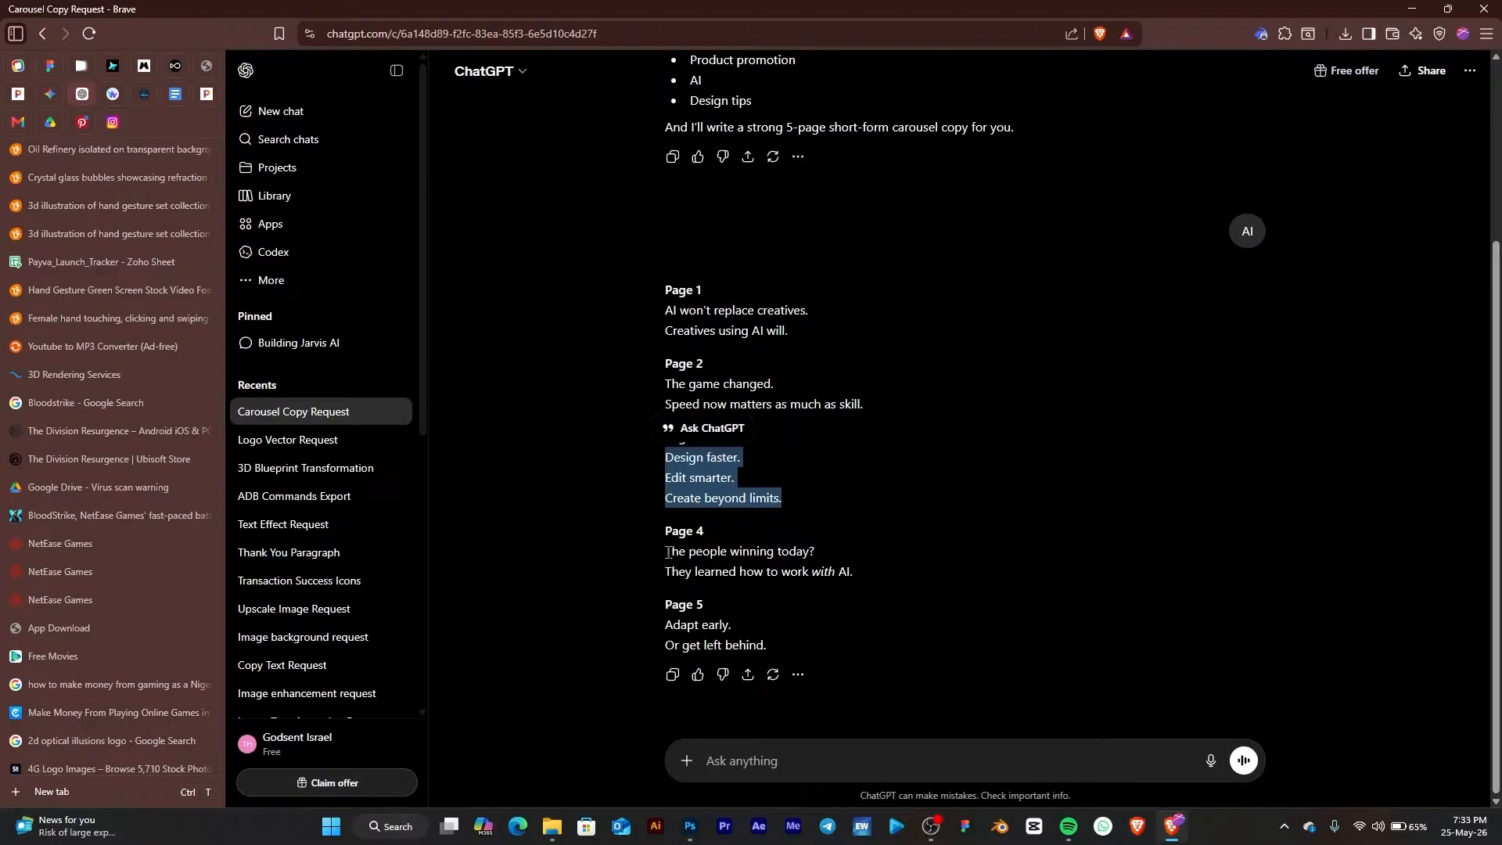
left_click_drag(668, 552, 877, 563)
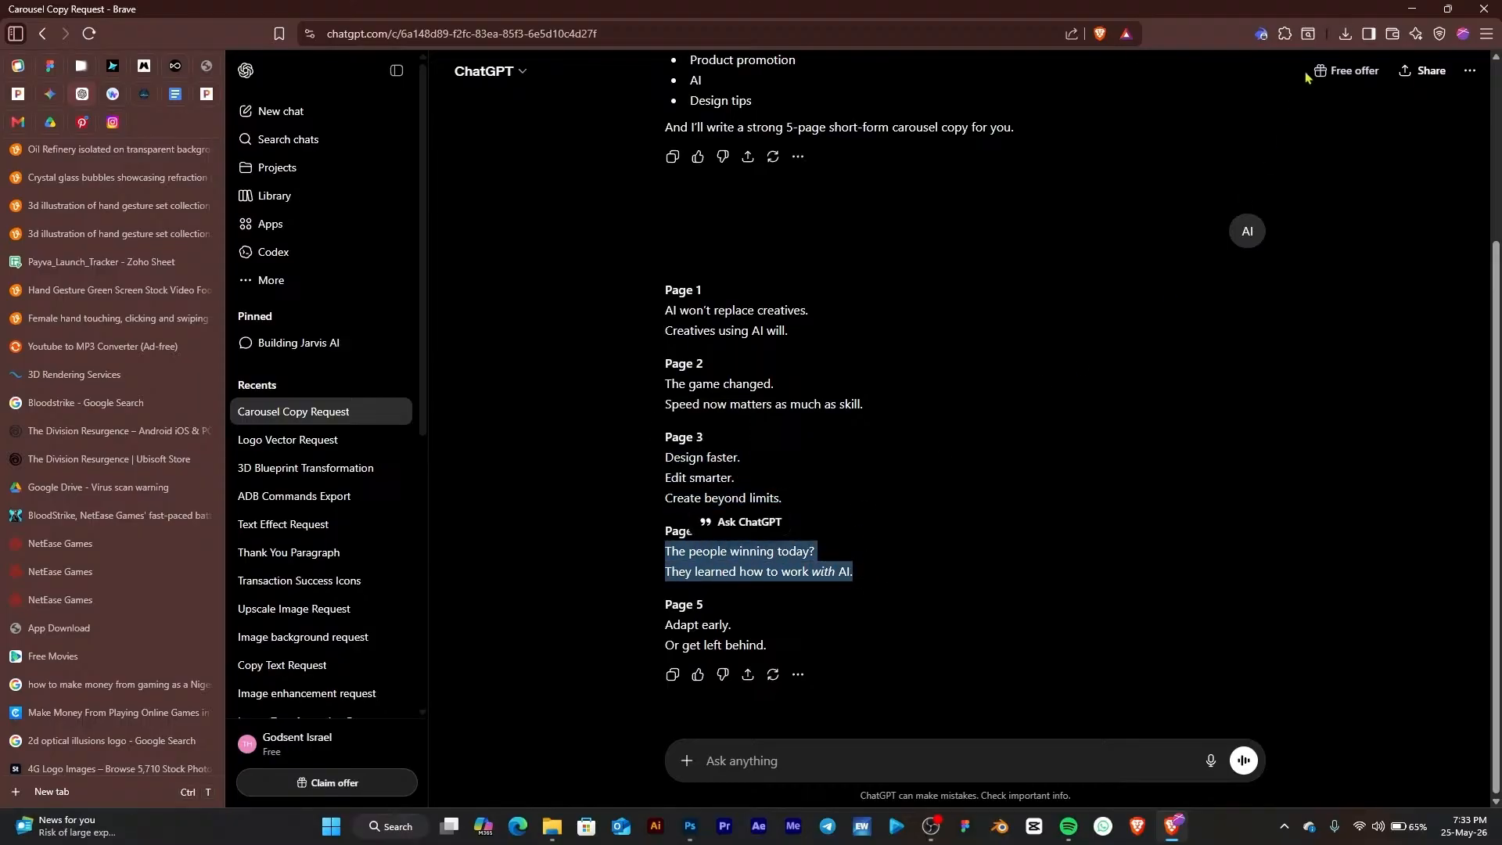
left_click(1408, 8)
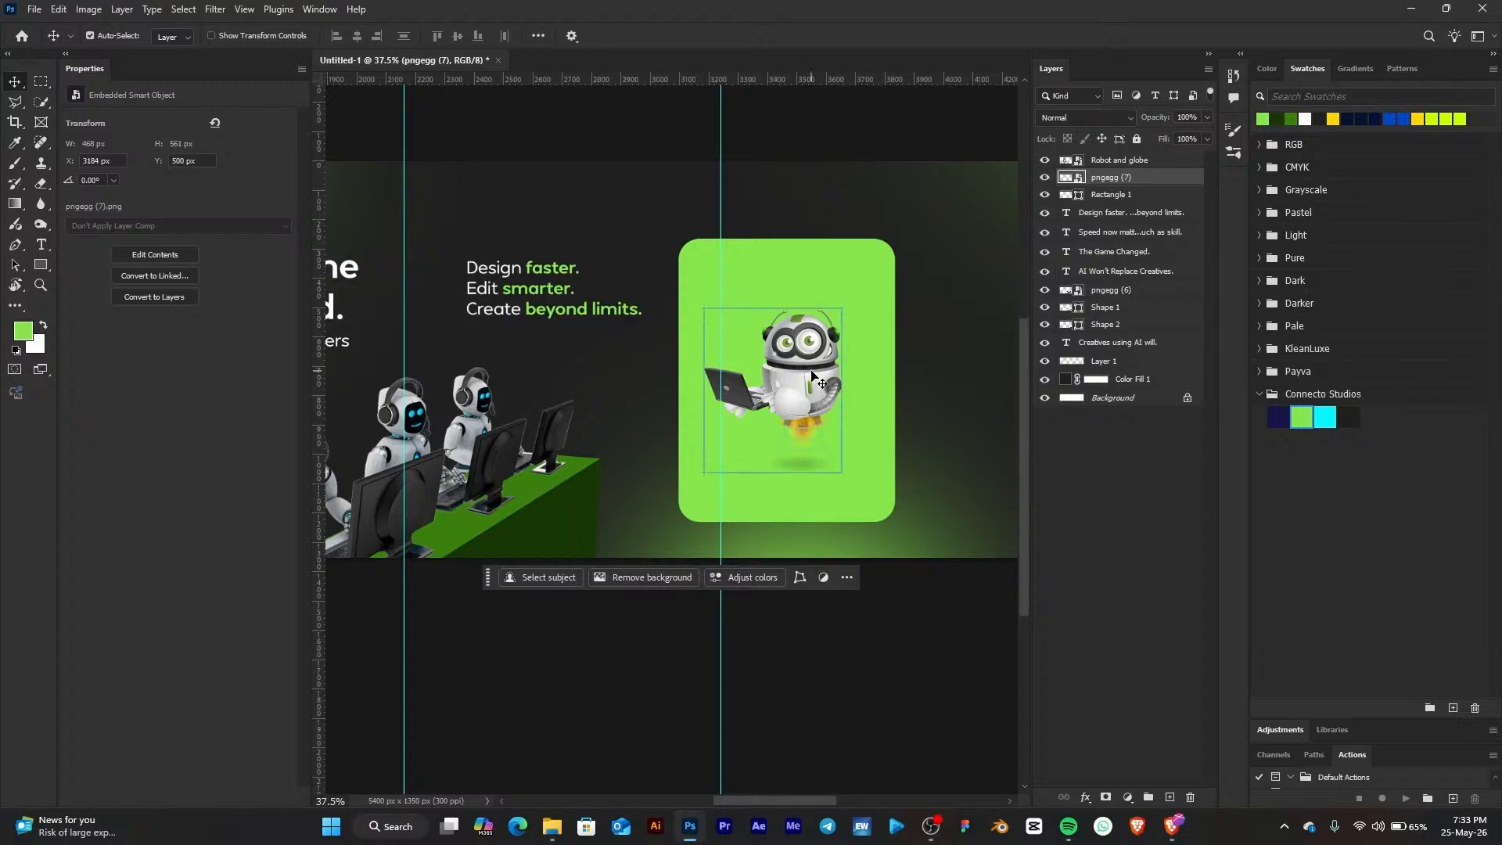
Move the green card and the robot image together to the slide's right edge
left_click_drag(845, 270, 763, 316)
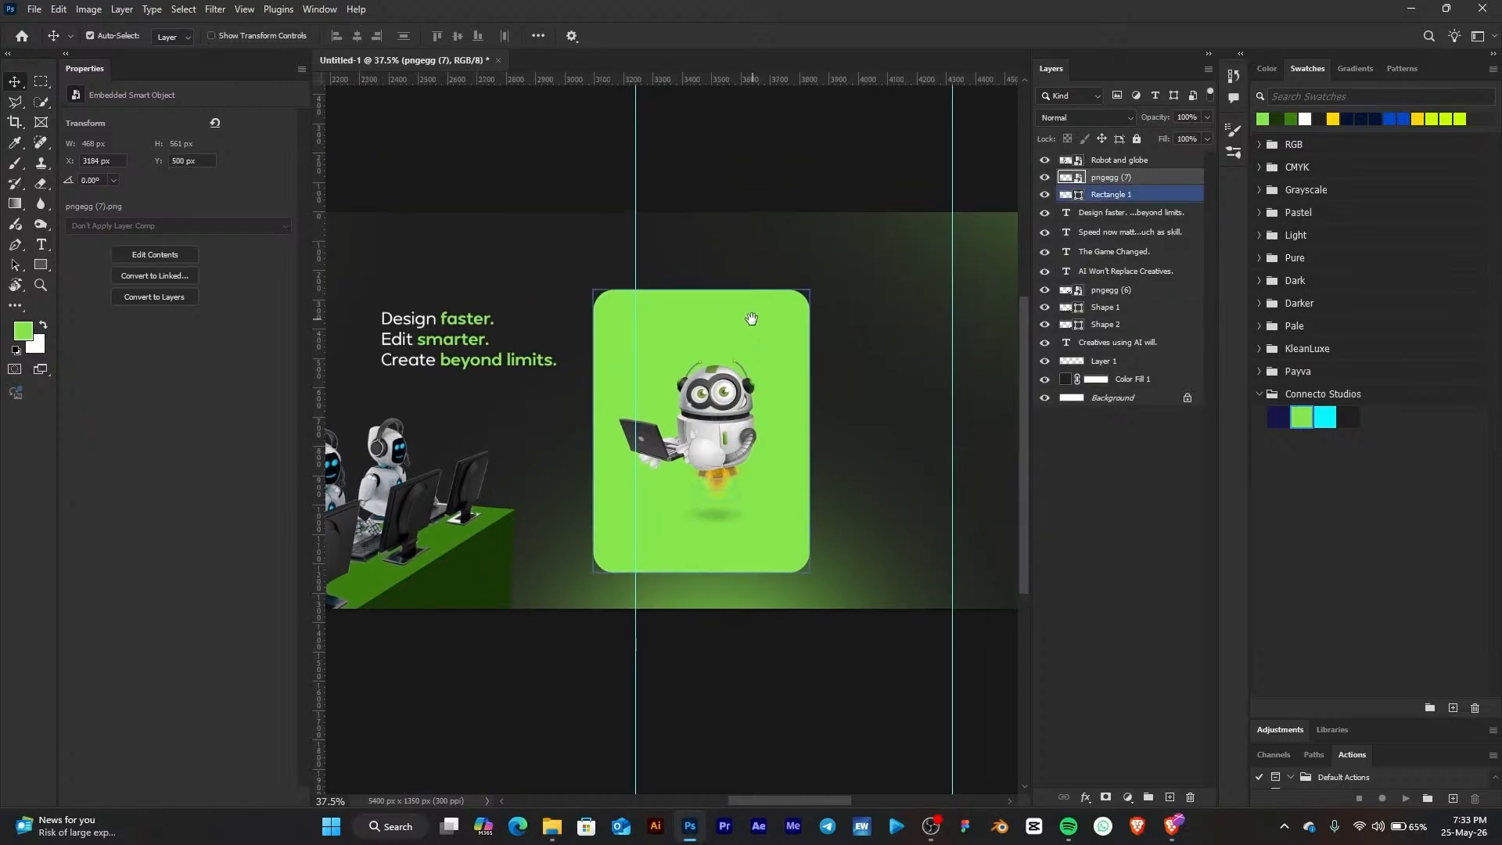
left_click(735, 406)
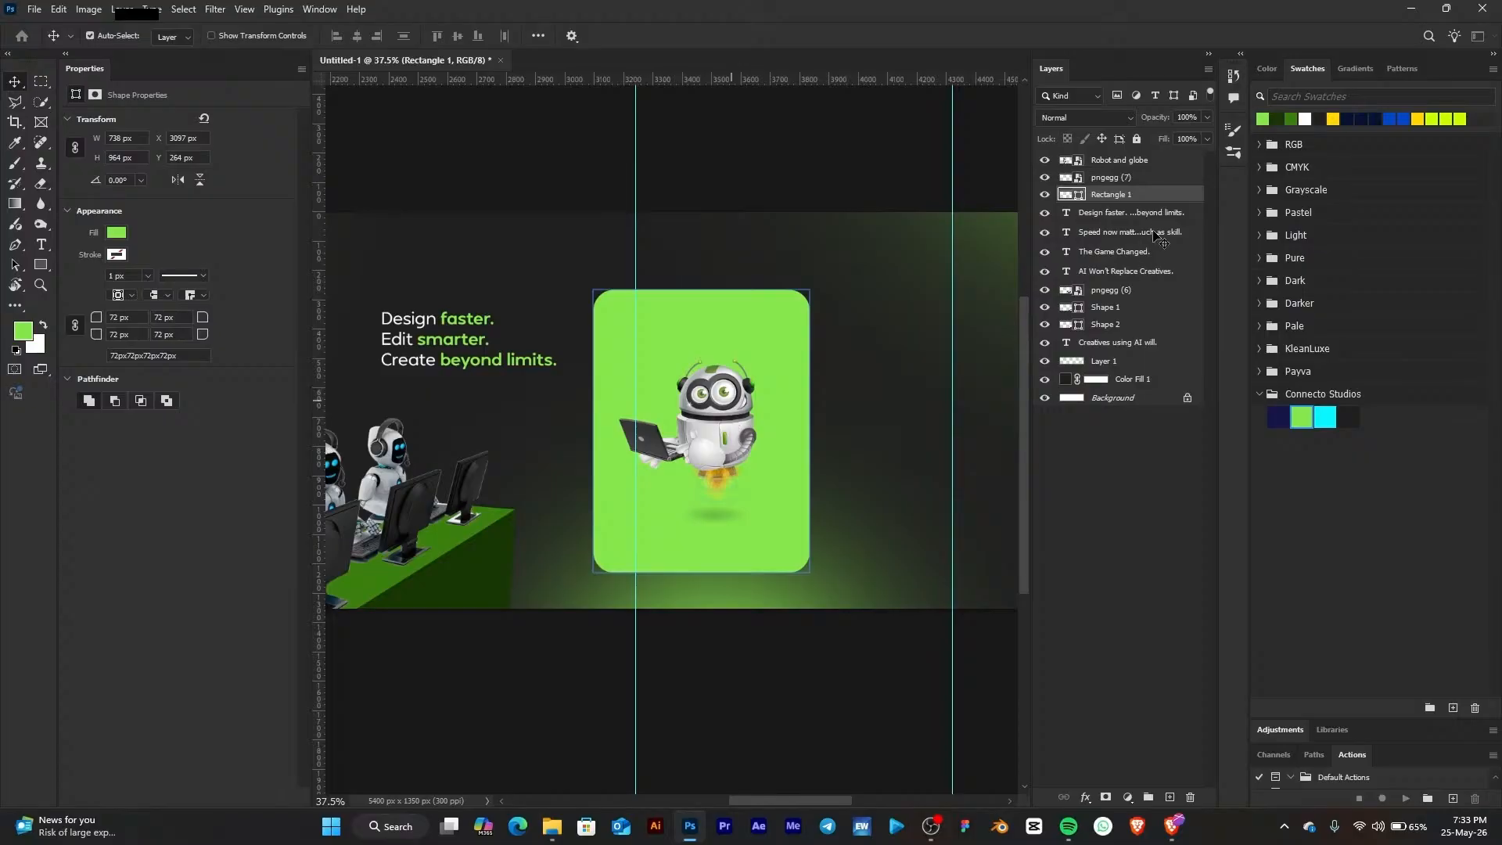
left_click(1124, 197)
left_click(1125, 180)
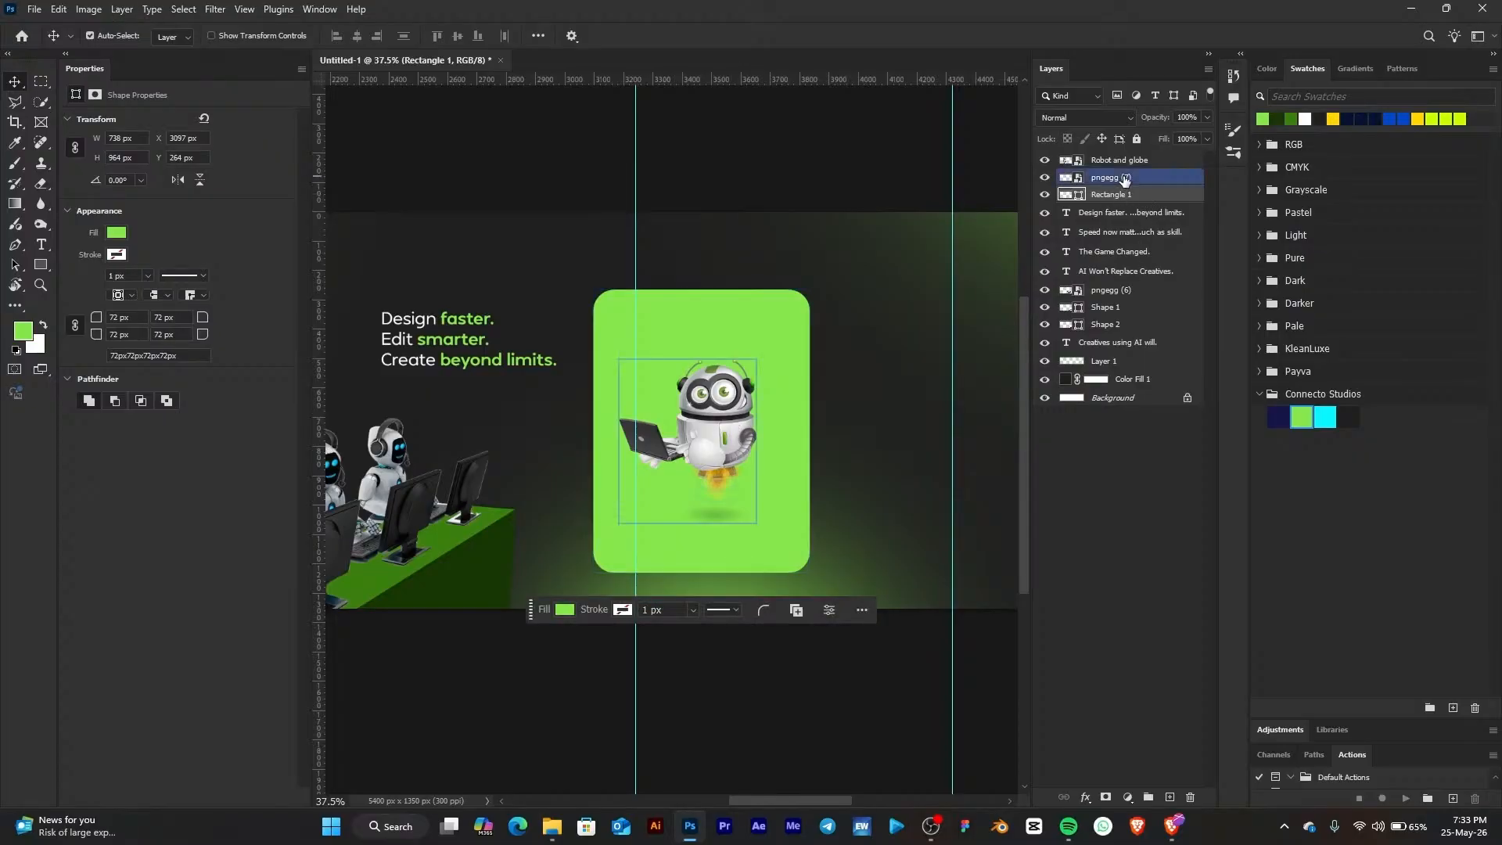
scroll(552, 414, "down", 1)
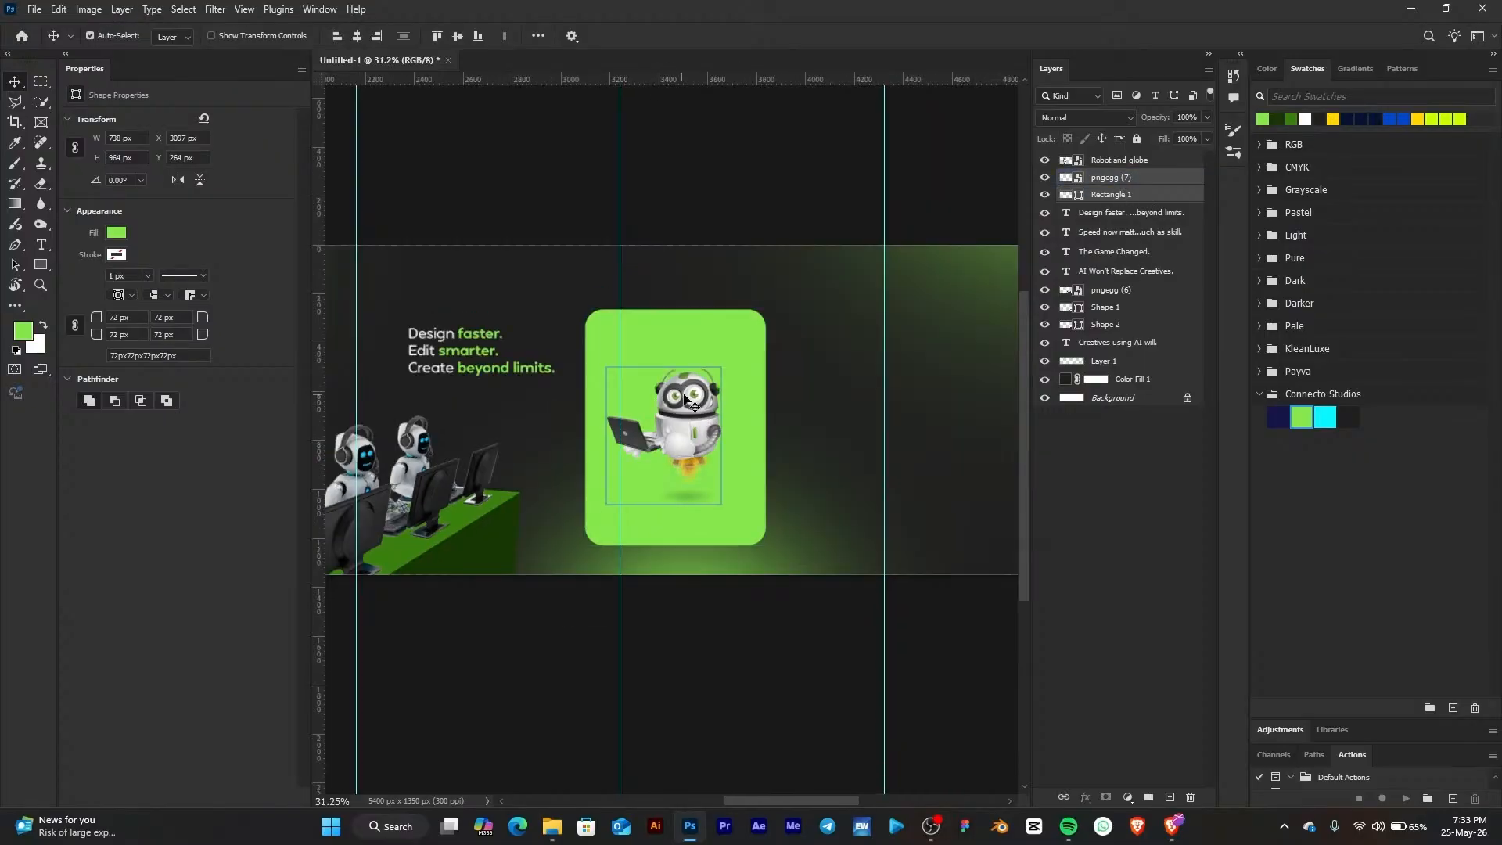
key("ctrl+t")
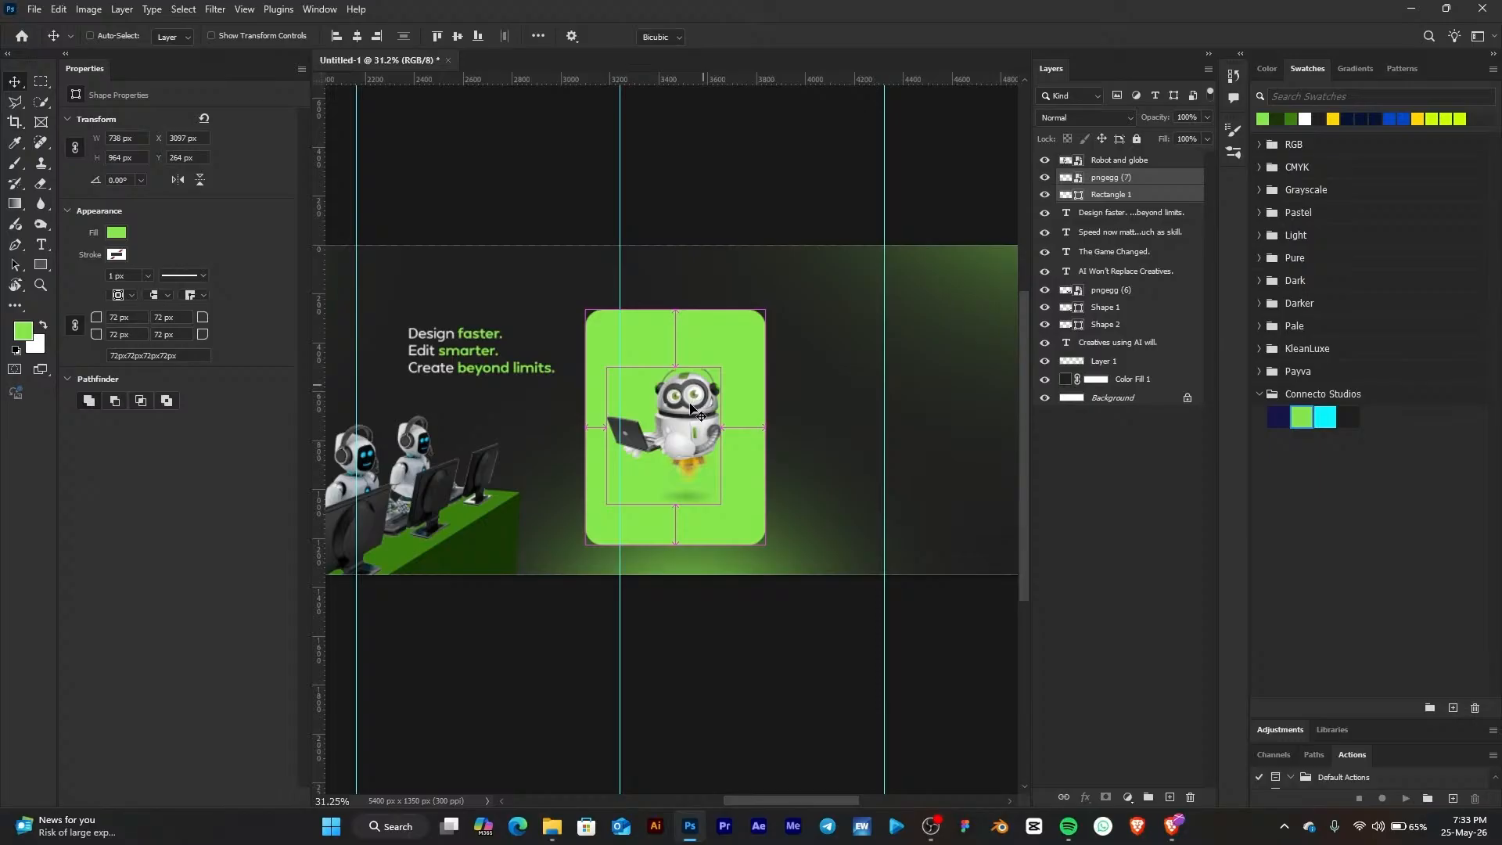
left_click_drag(690, 406, 933, 405)
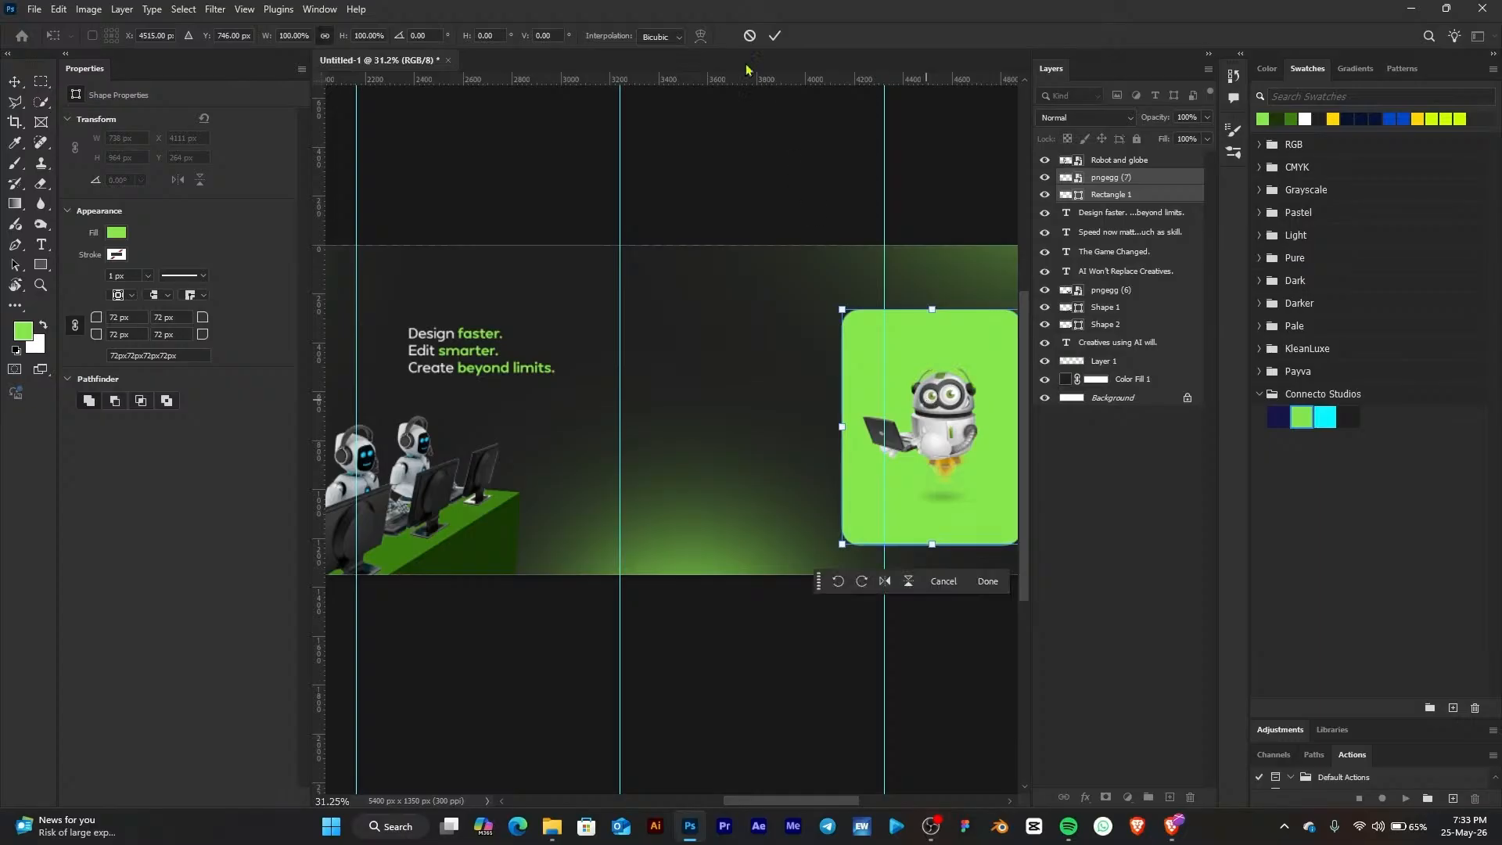
key("Return")
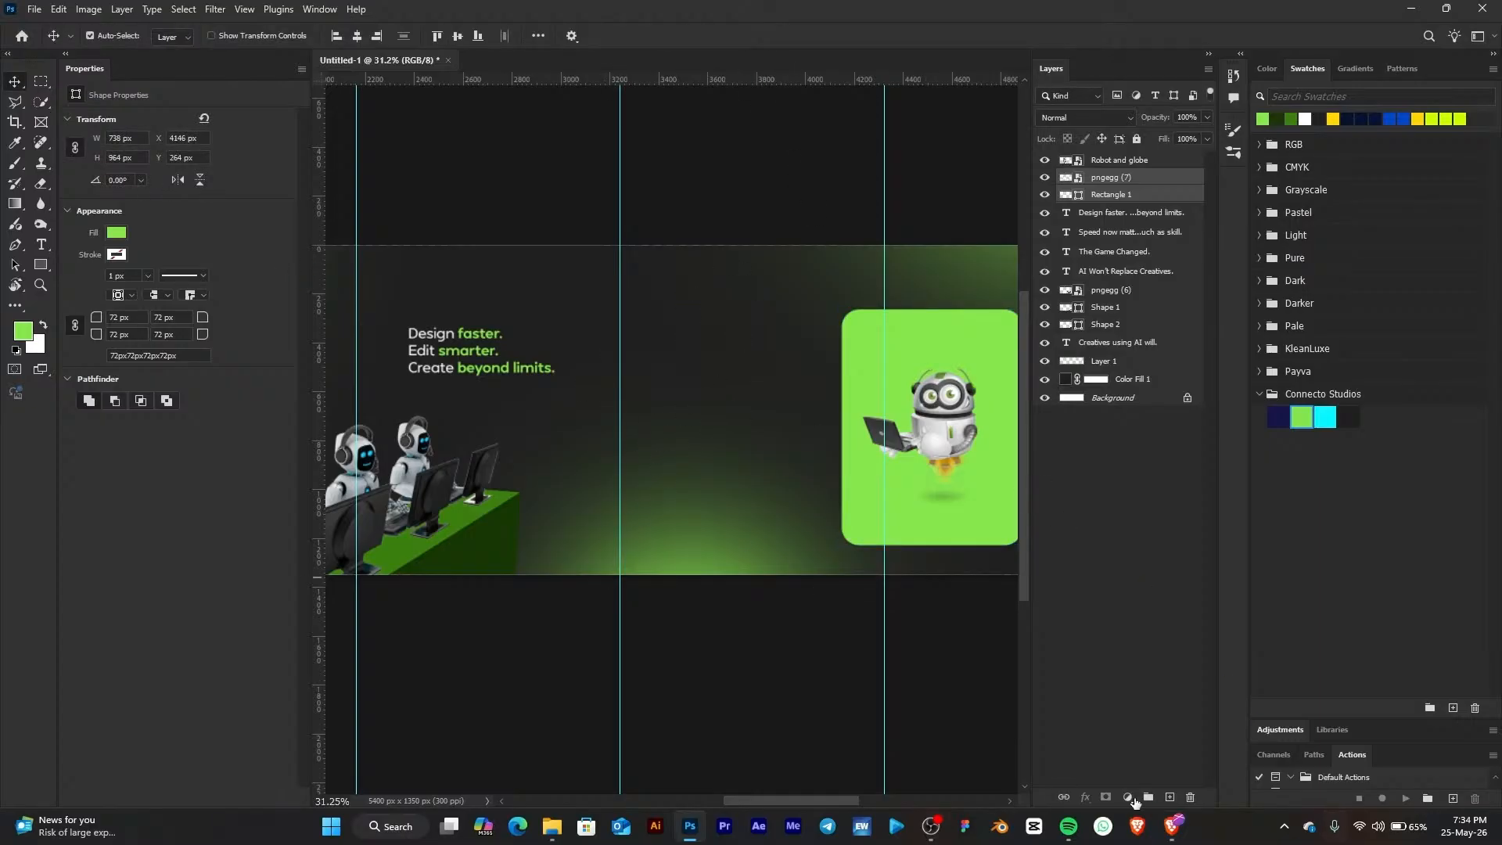
Return to the browser's PNGEgg robot images tab and browse the robot results
left_click(556, 825)
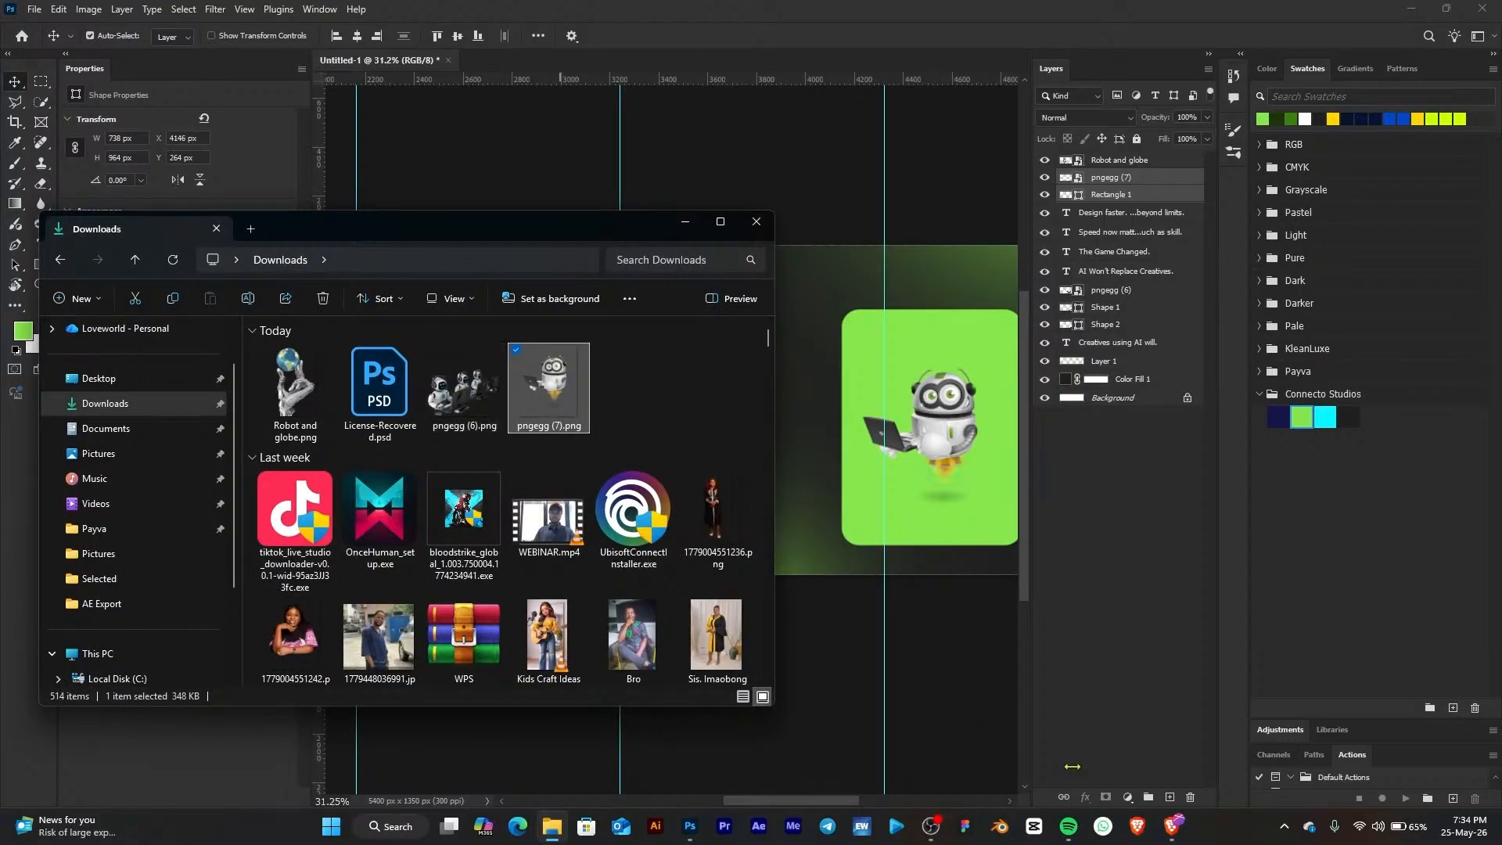
left_click(1170, 825)
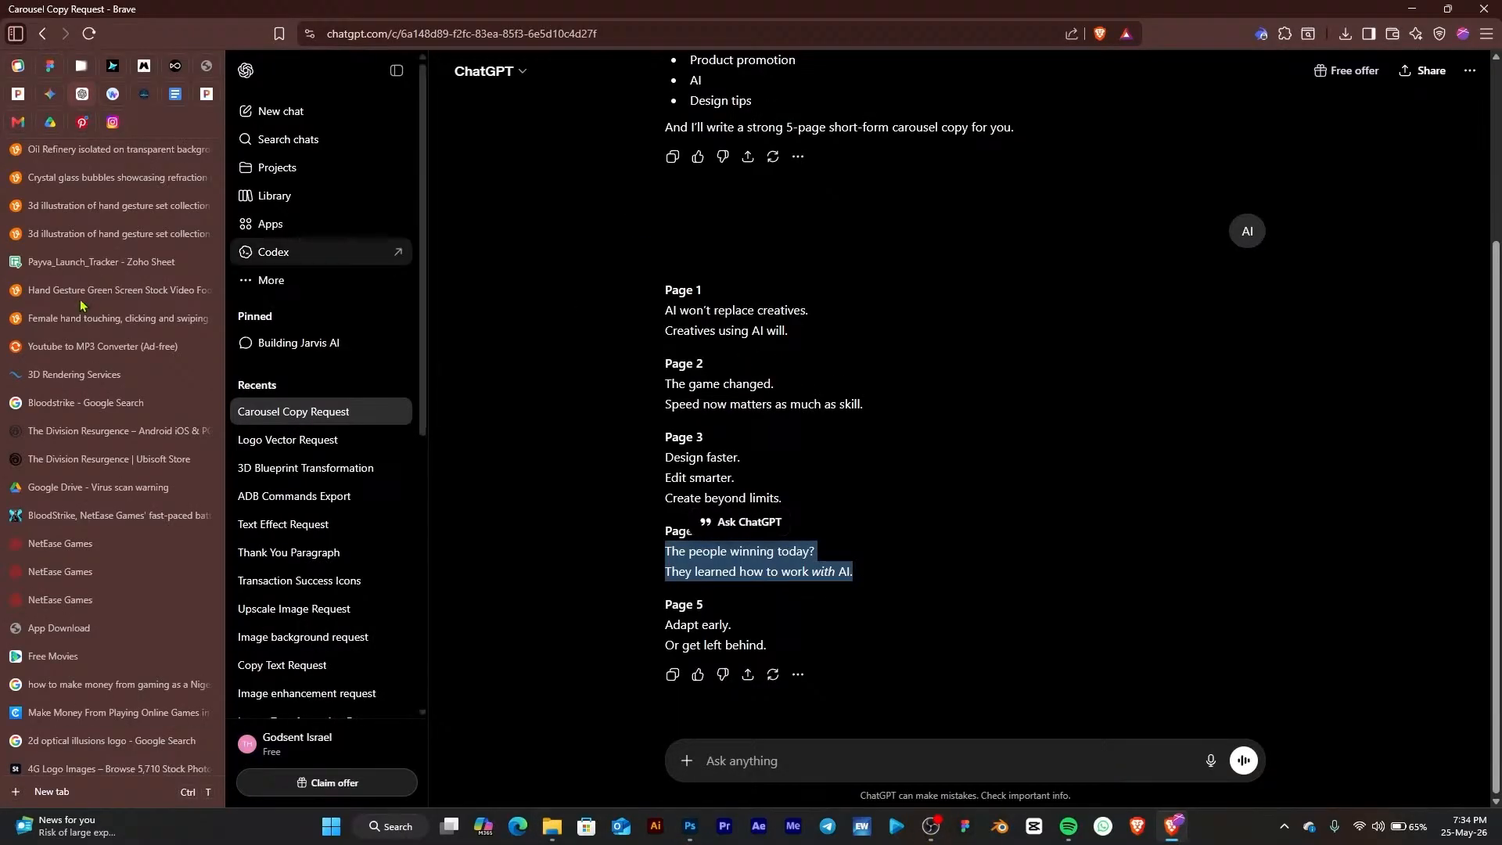
scroll(143, 719, "down", 2)
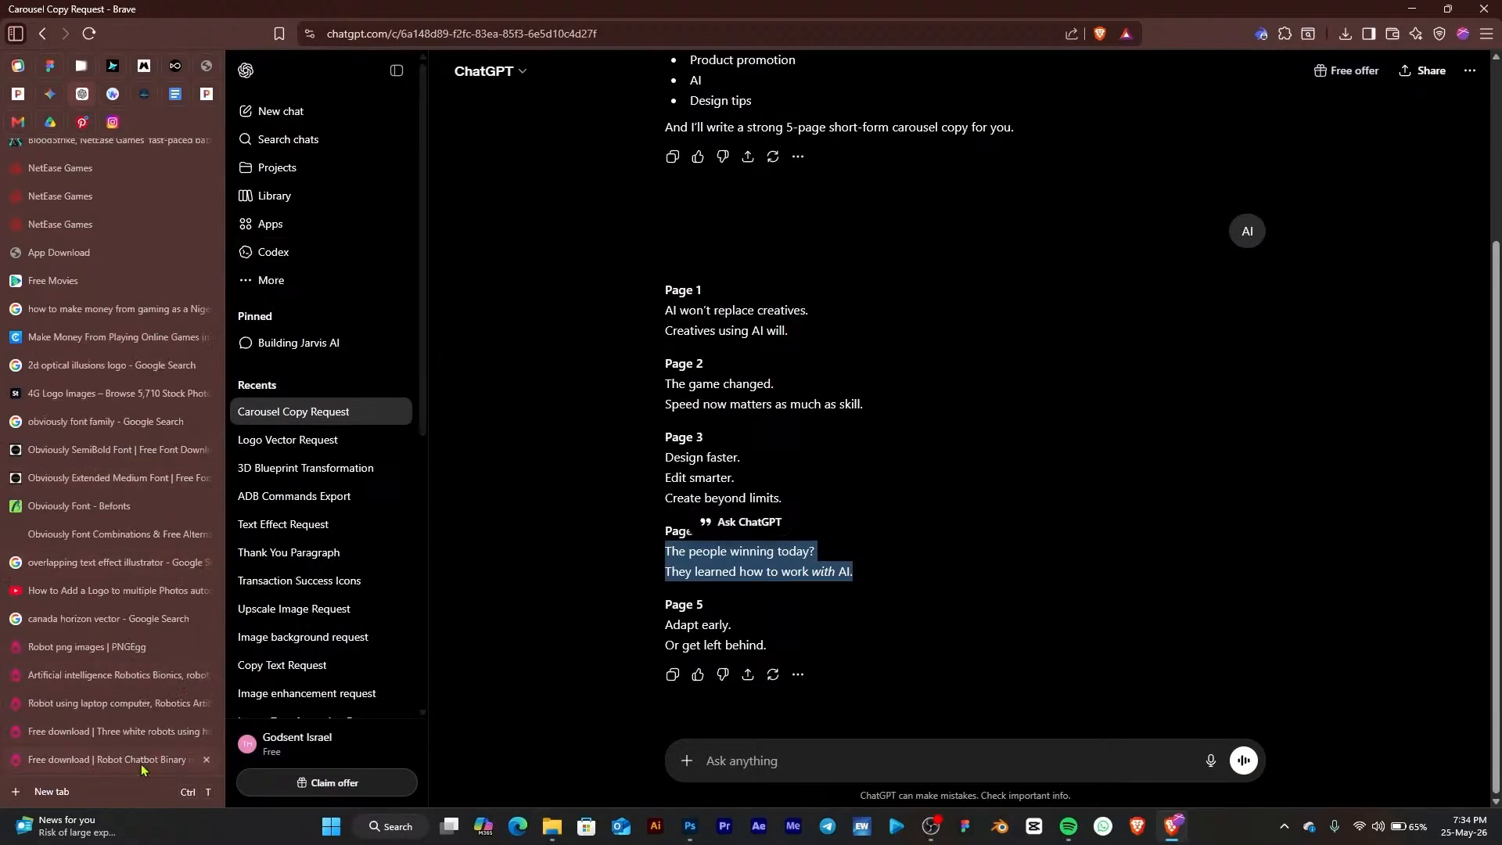
left_click(145, 651)
scroll(973, 415, "down", 9)
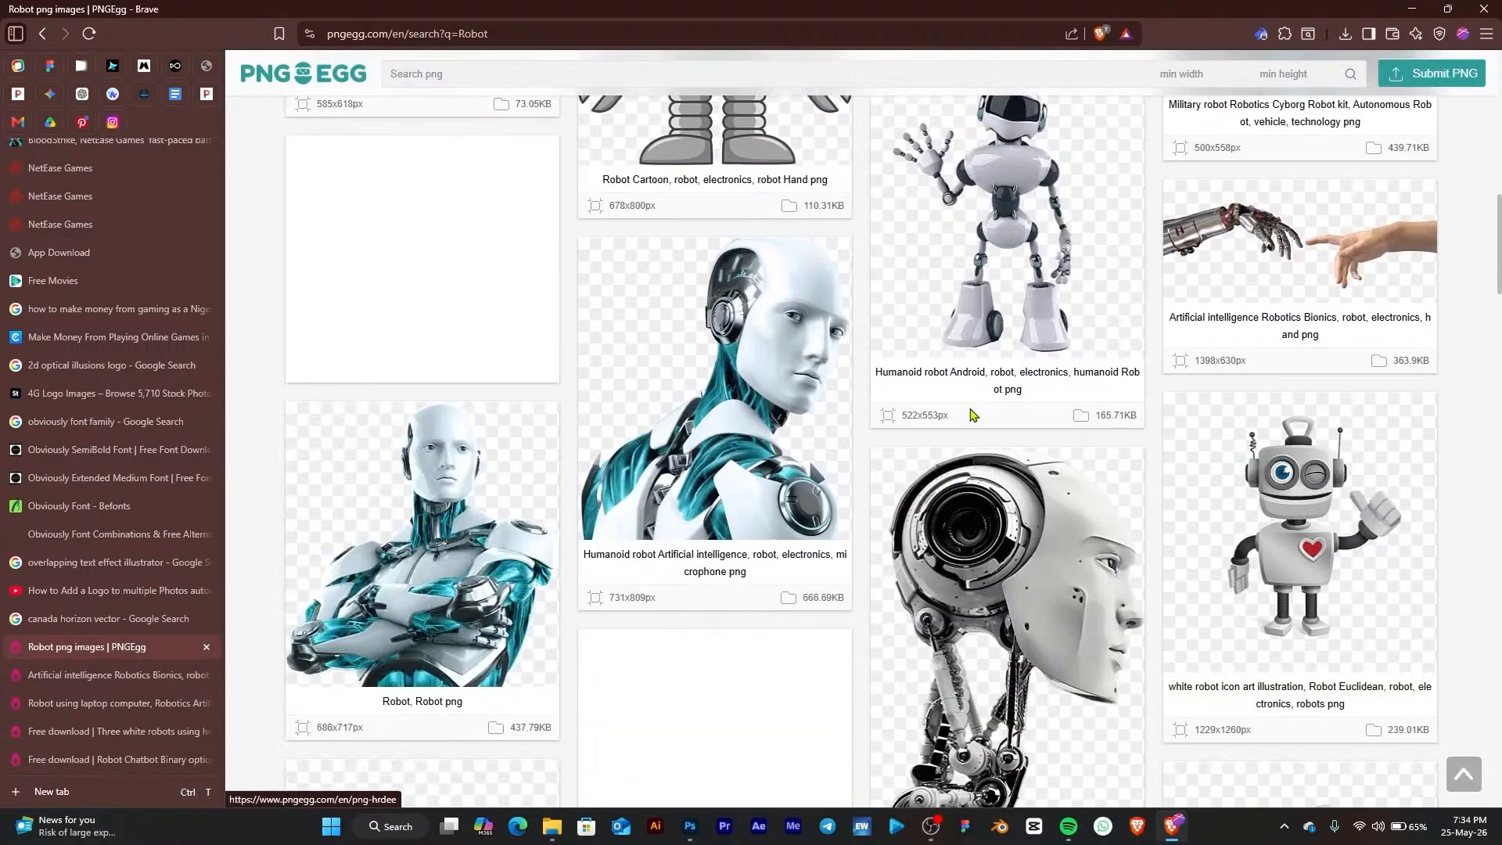
scroll(972, 414, "down", 20)
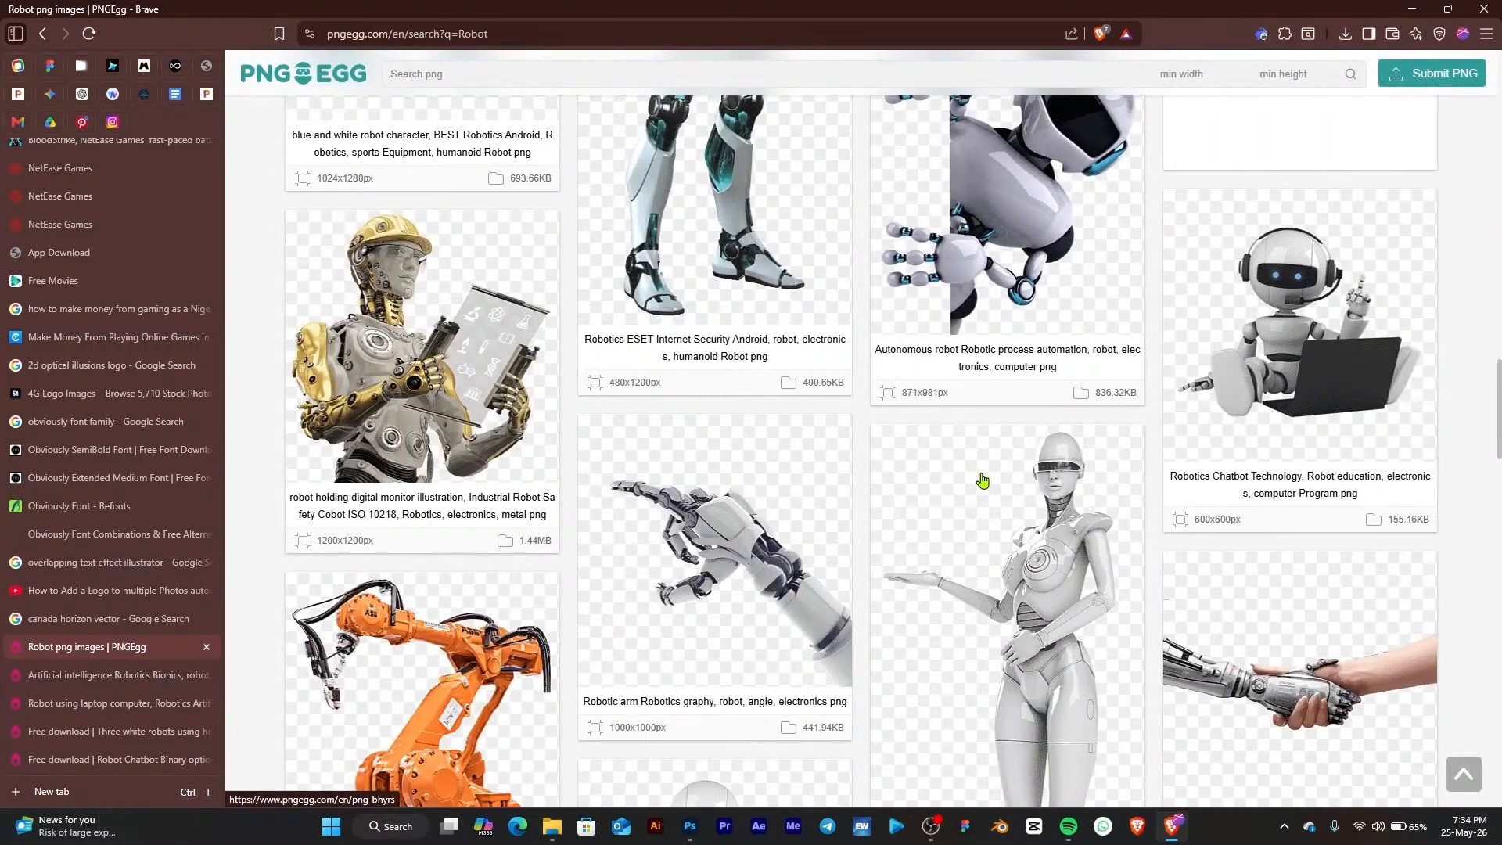
scroll(771, 466, "down", 18)
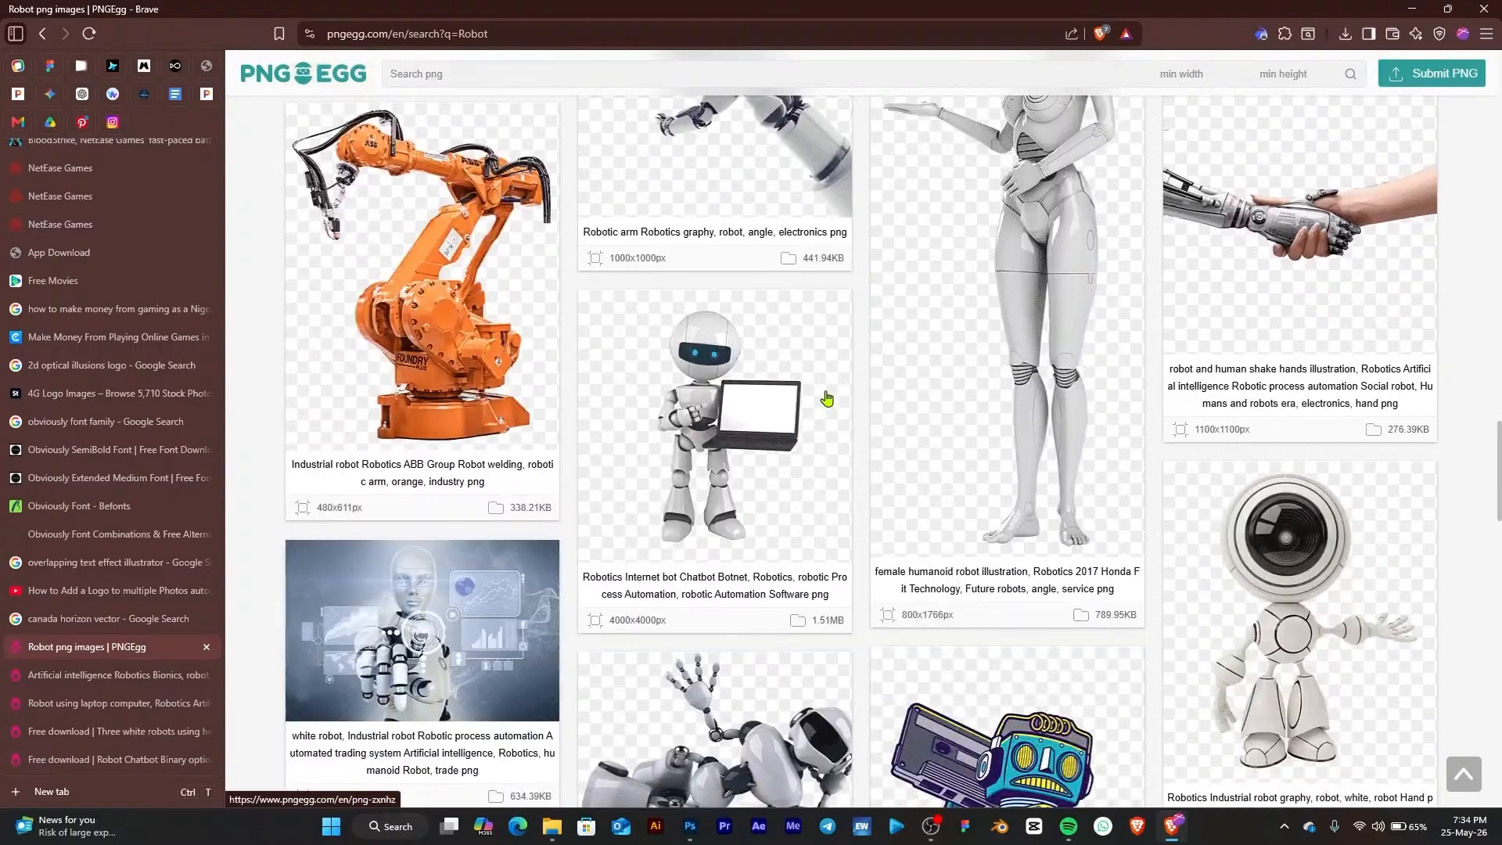
scroll(835, 467, "down", 18)
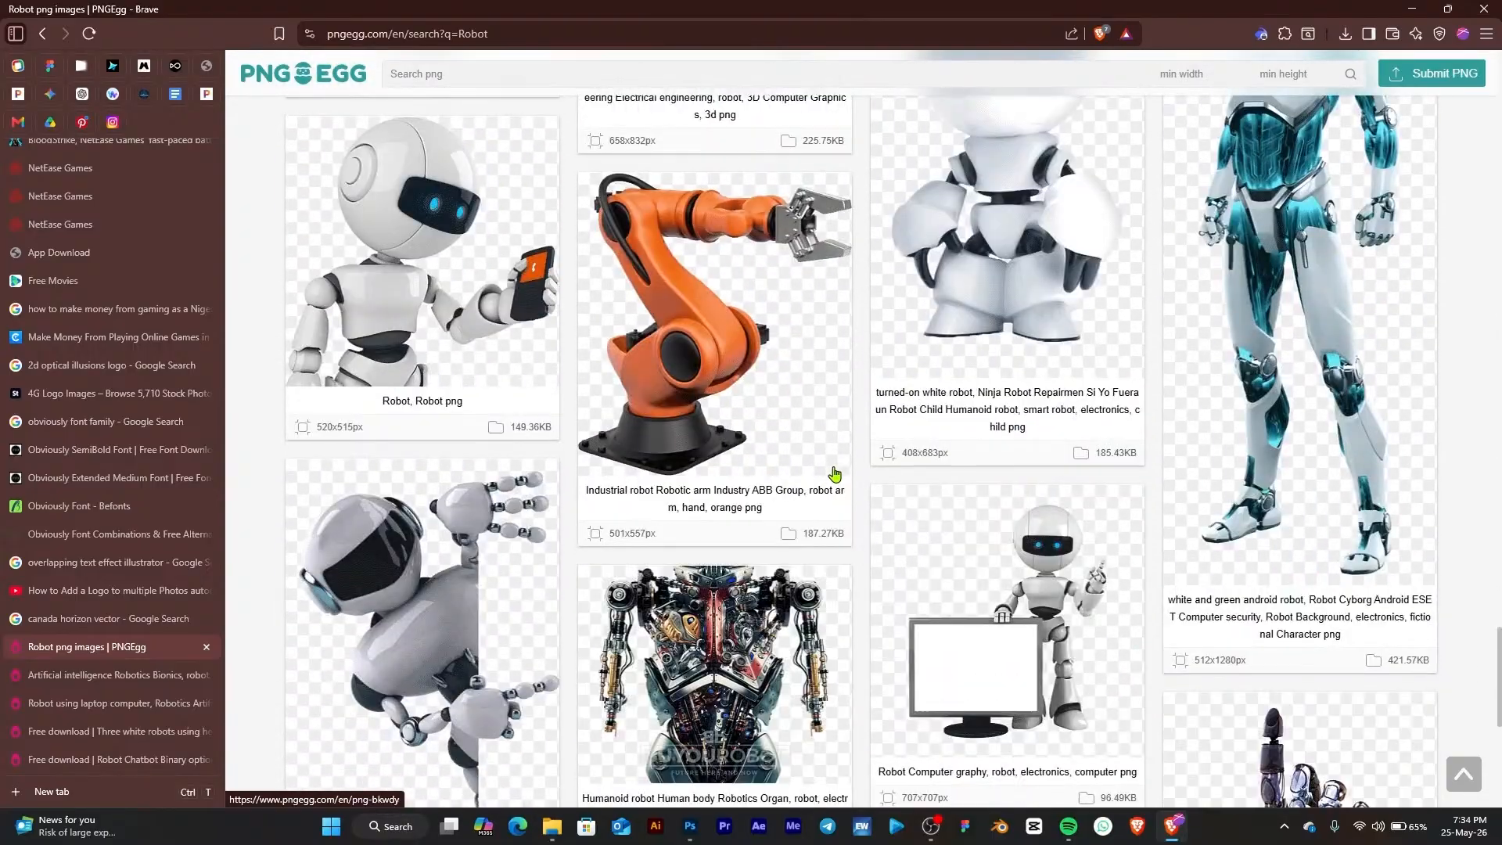
scroll(860, 508, "up", 15)
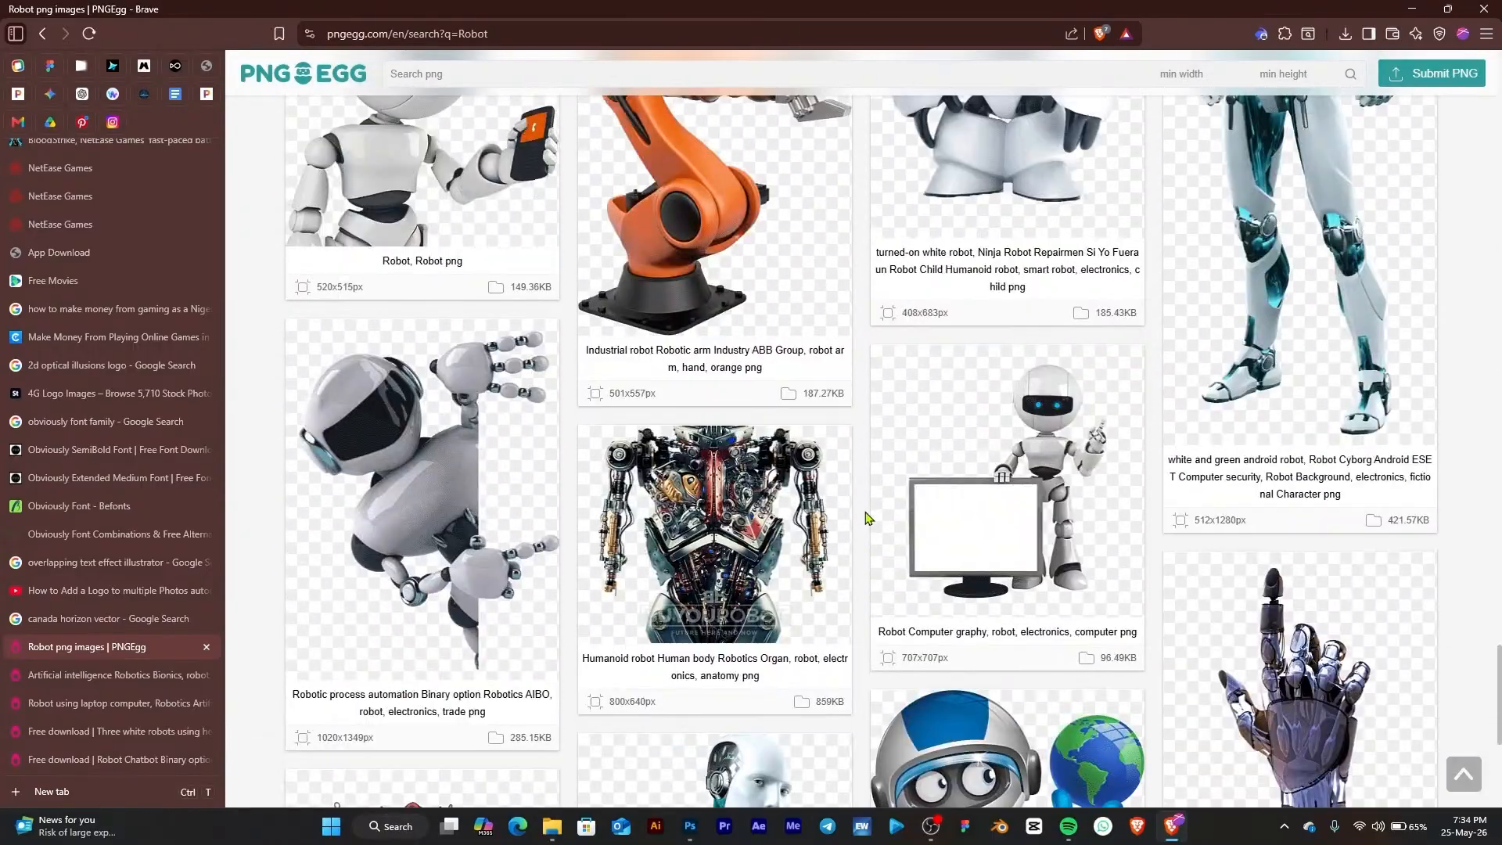
scroll(865, 518, "up", 20)
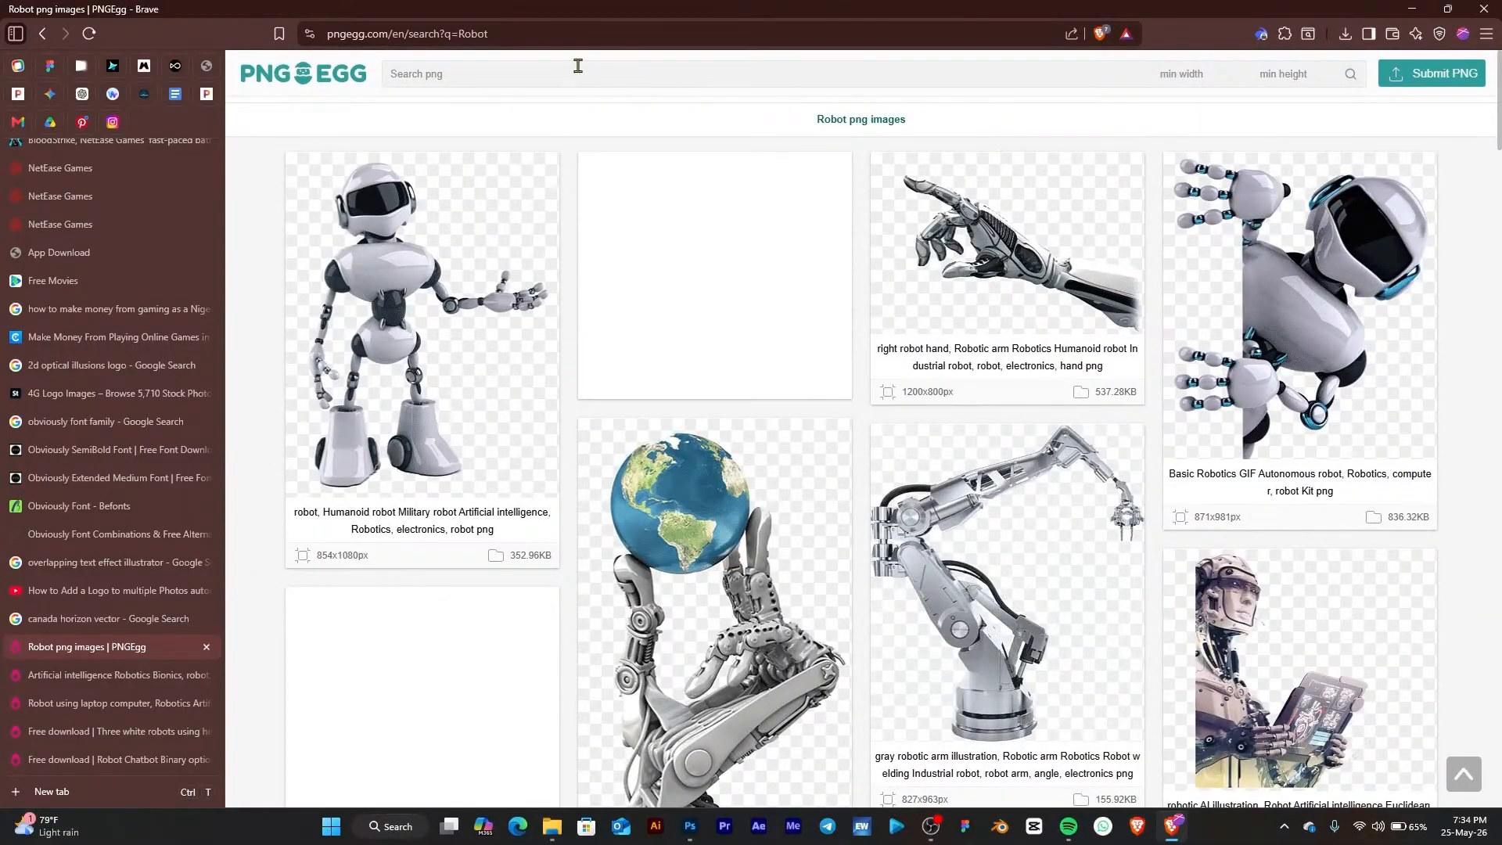
Search PNGEgg for Group of people and browse the image results
left_click(557, 73)
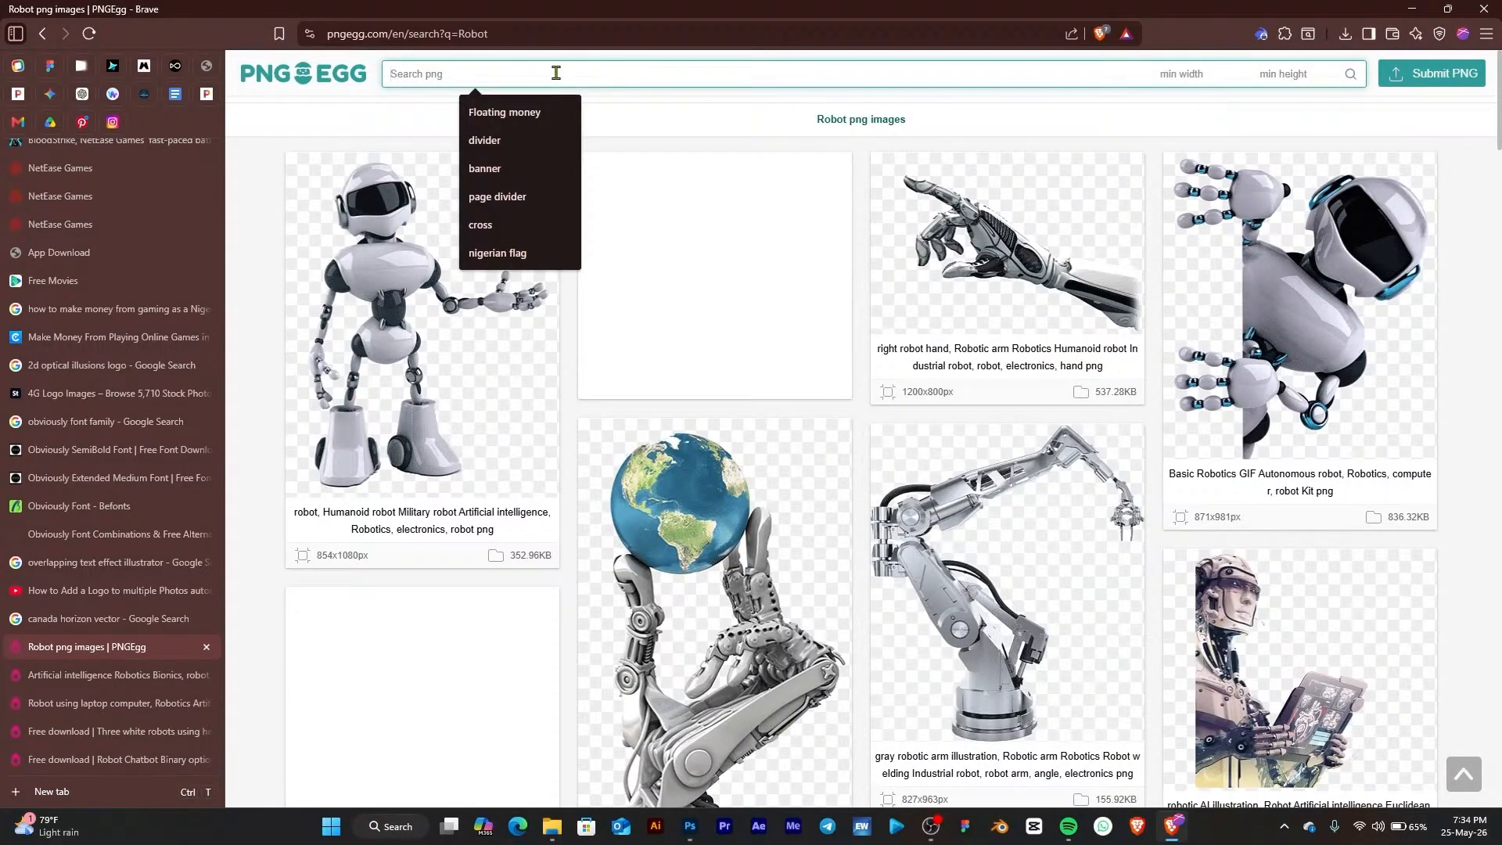
type("Gl")
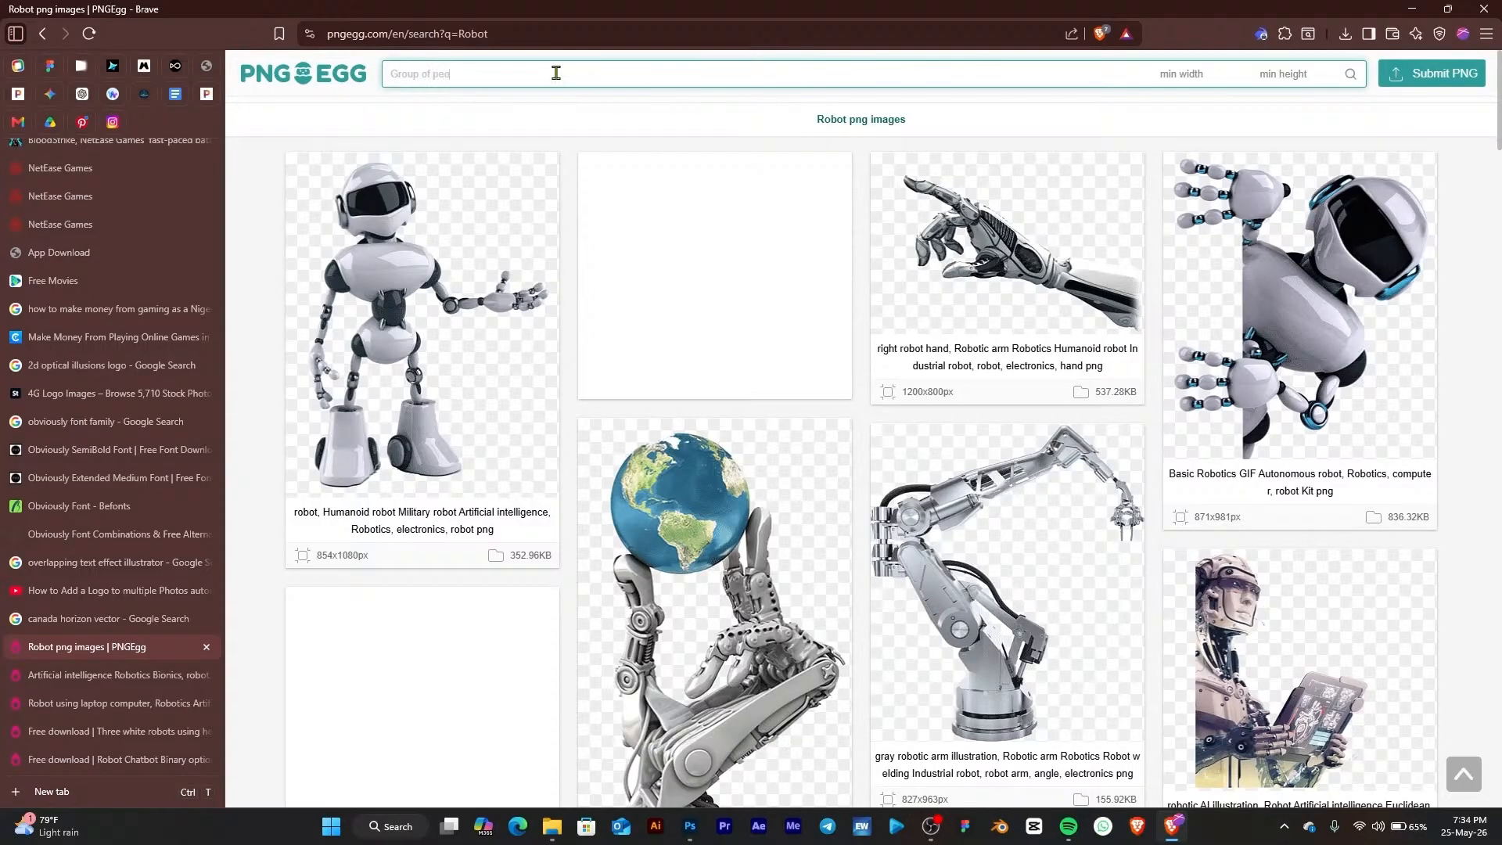
key("Return")
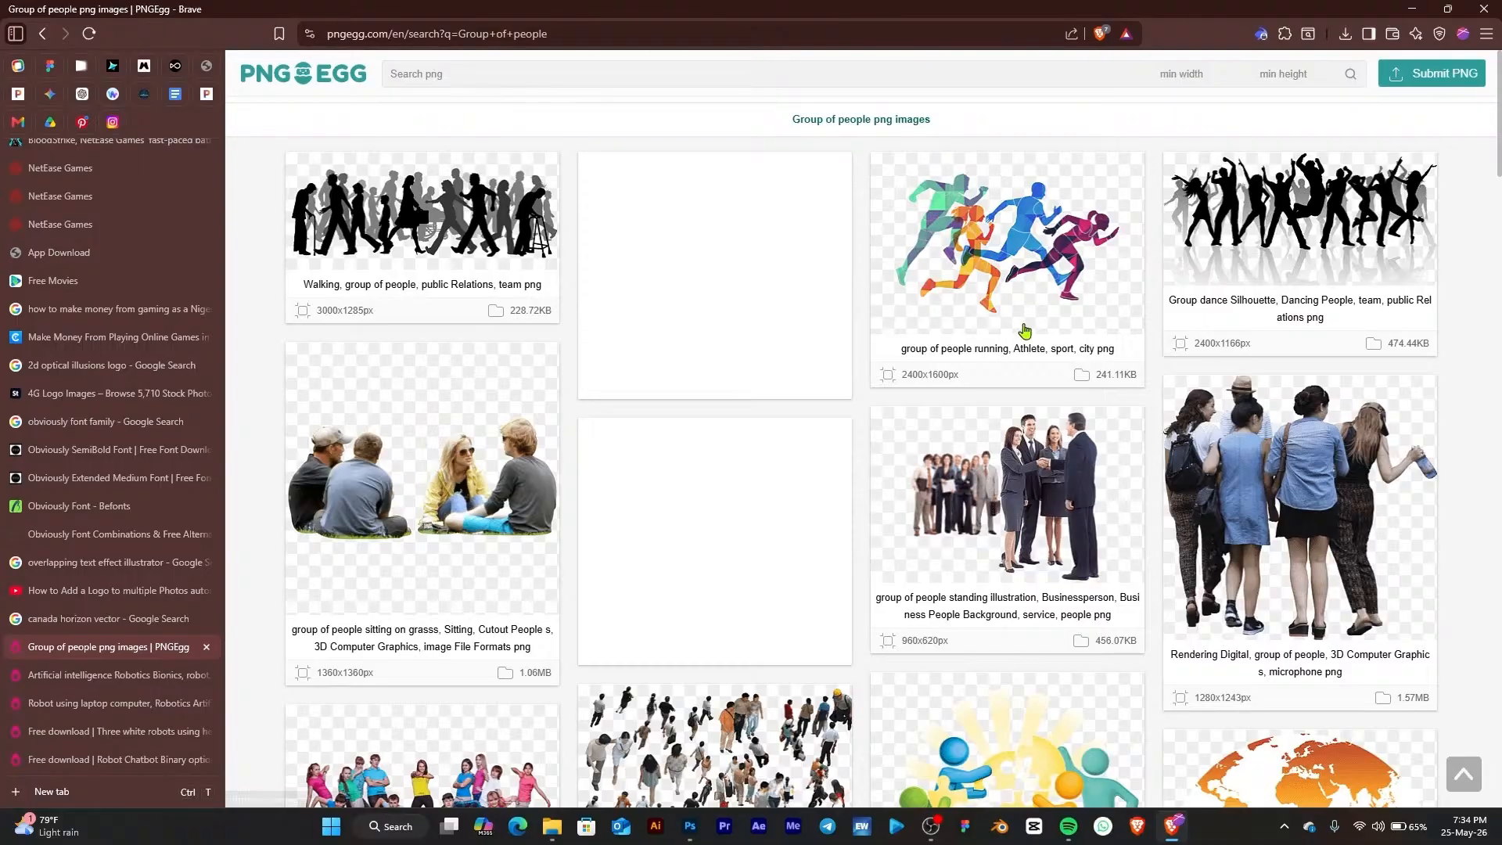
scroll(1027, 367, "down", 5)
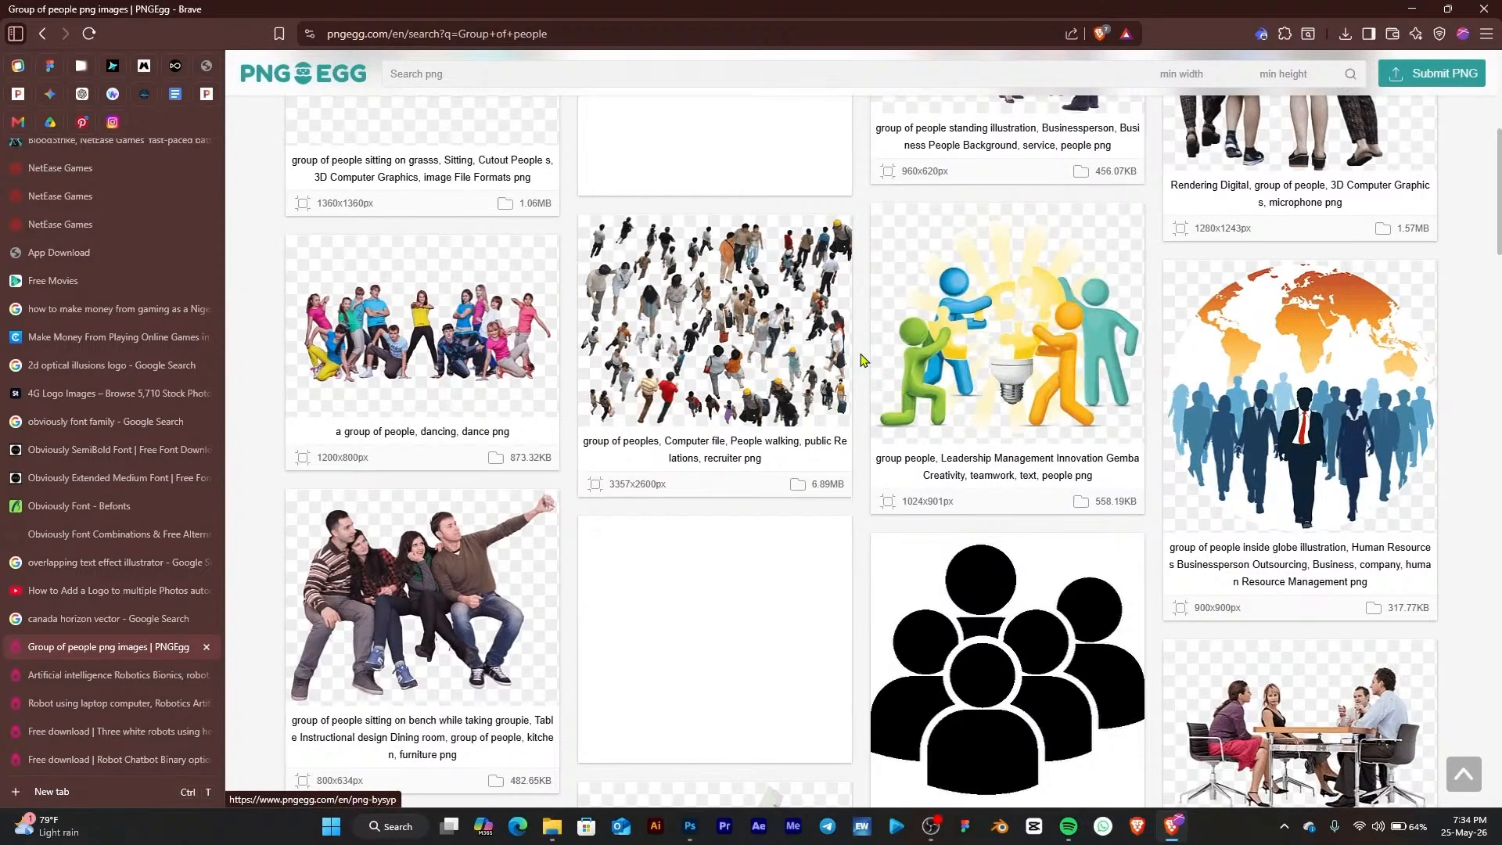
scroll(860, 360, "down", 5)
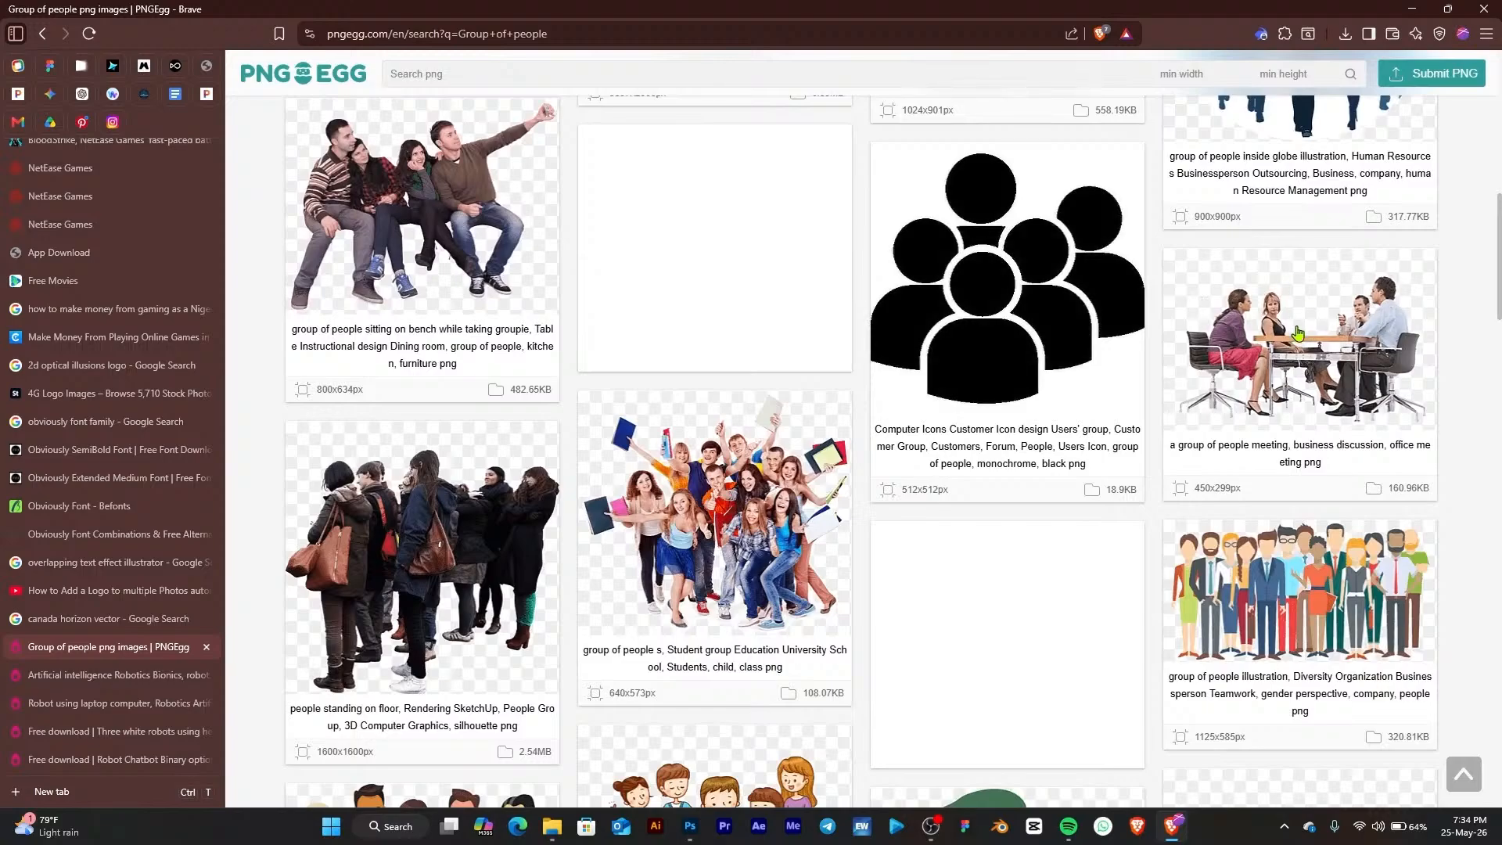
scroll(1298, 352, "down", 5)
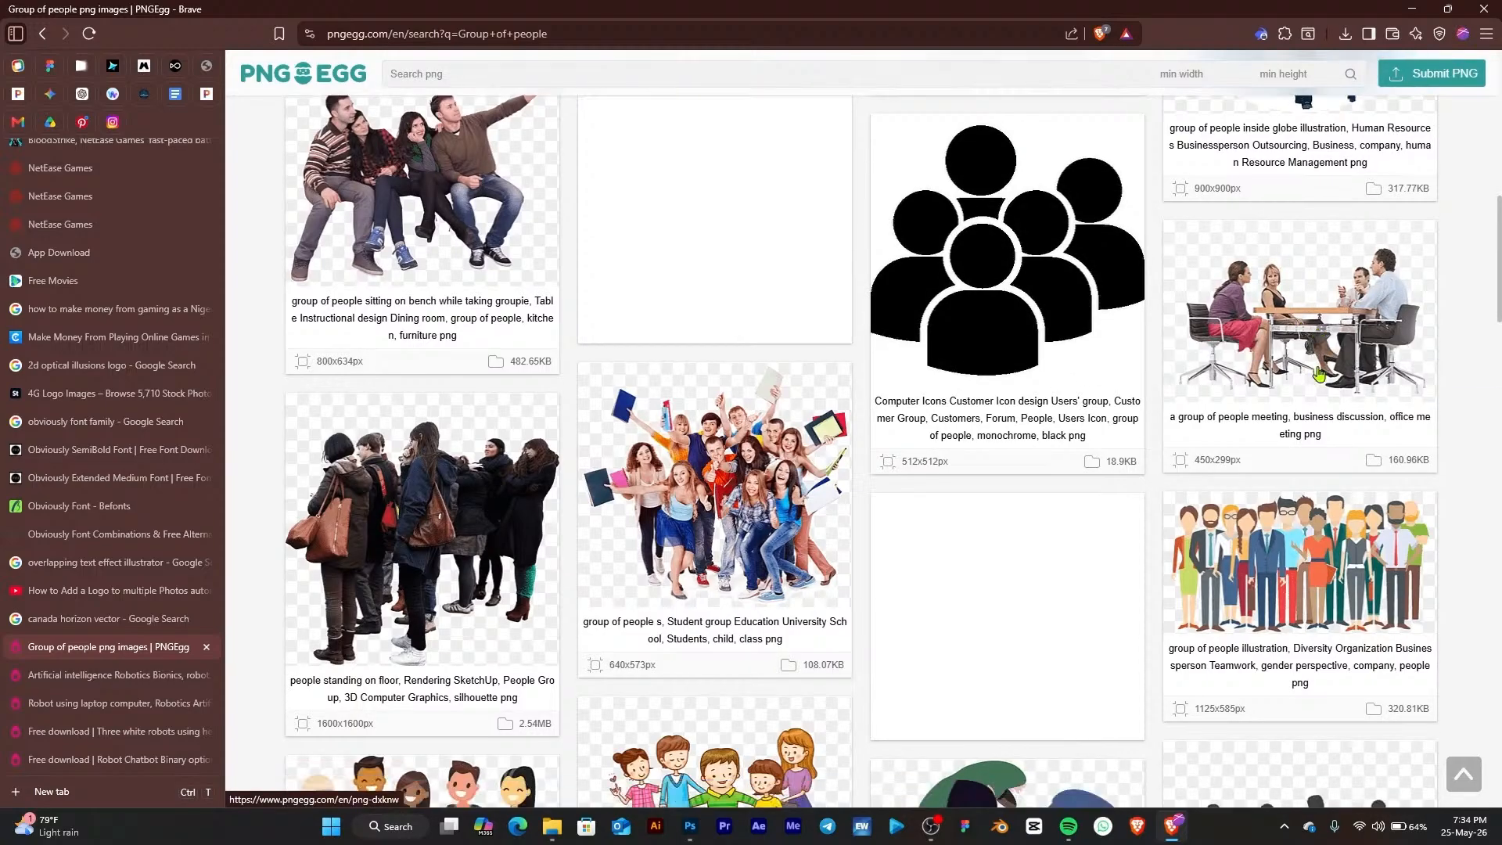
scroll(1318, 375, "down", 5)
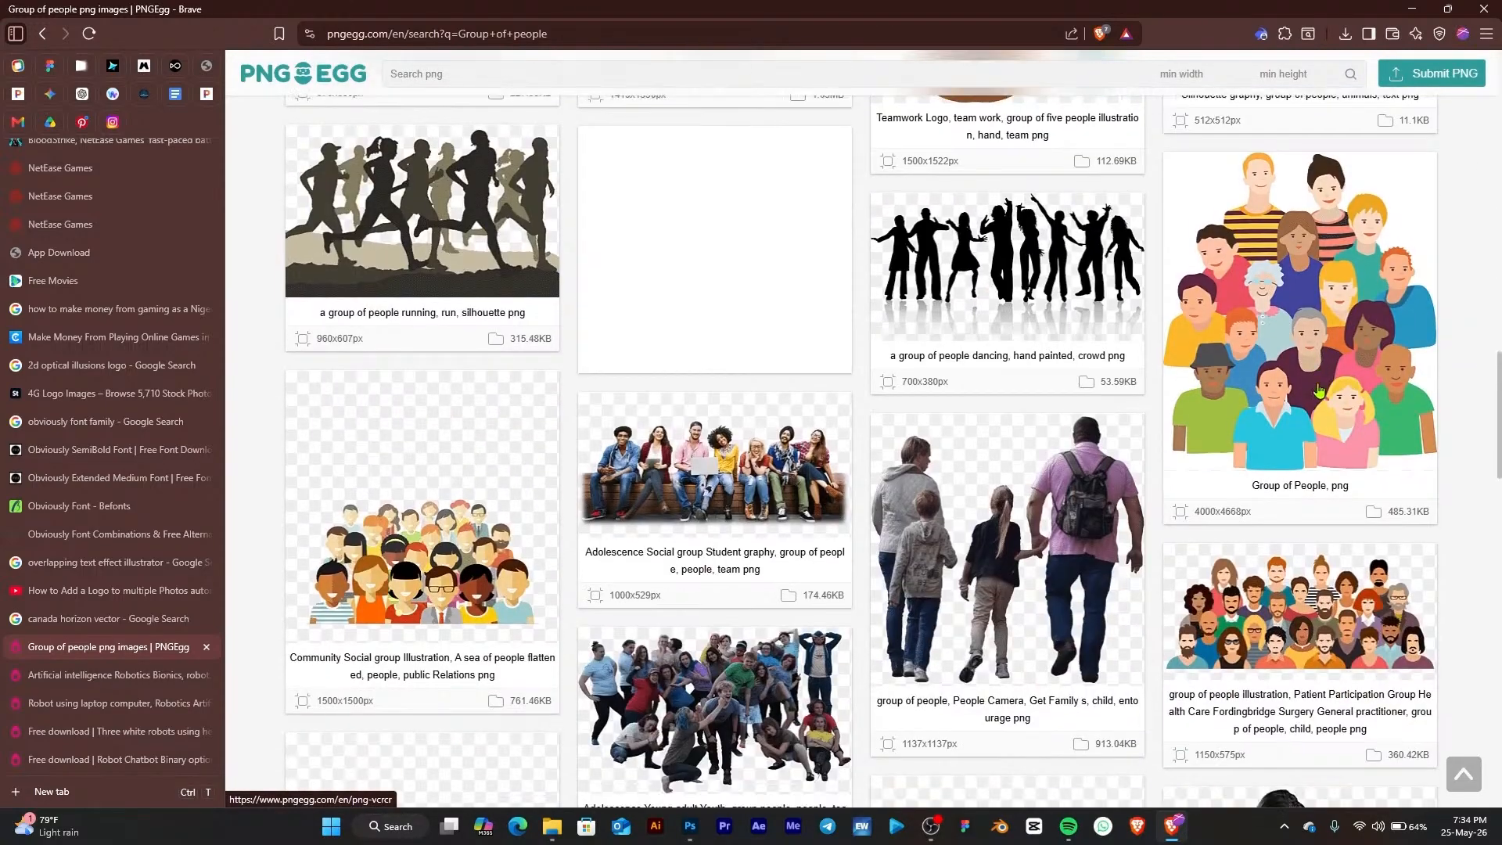
scroll(1319, 387, "down", 5)
scroll(1319, 388, "down", 5)
scroll(1299, 399, "up", 5)
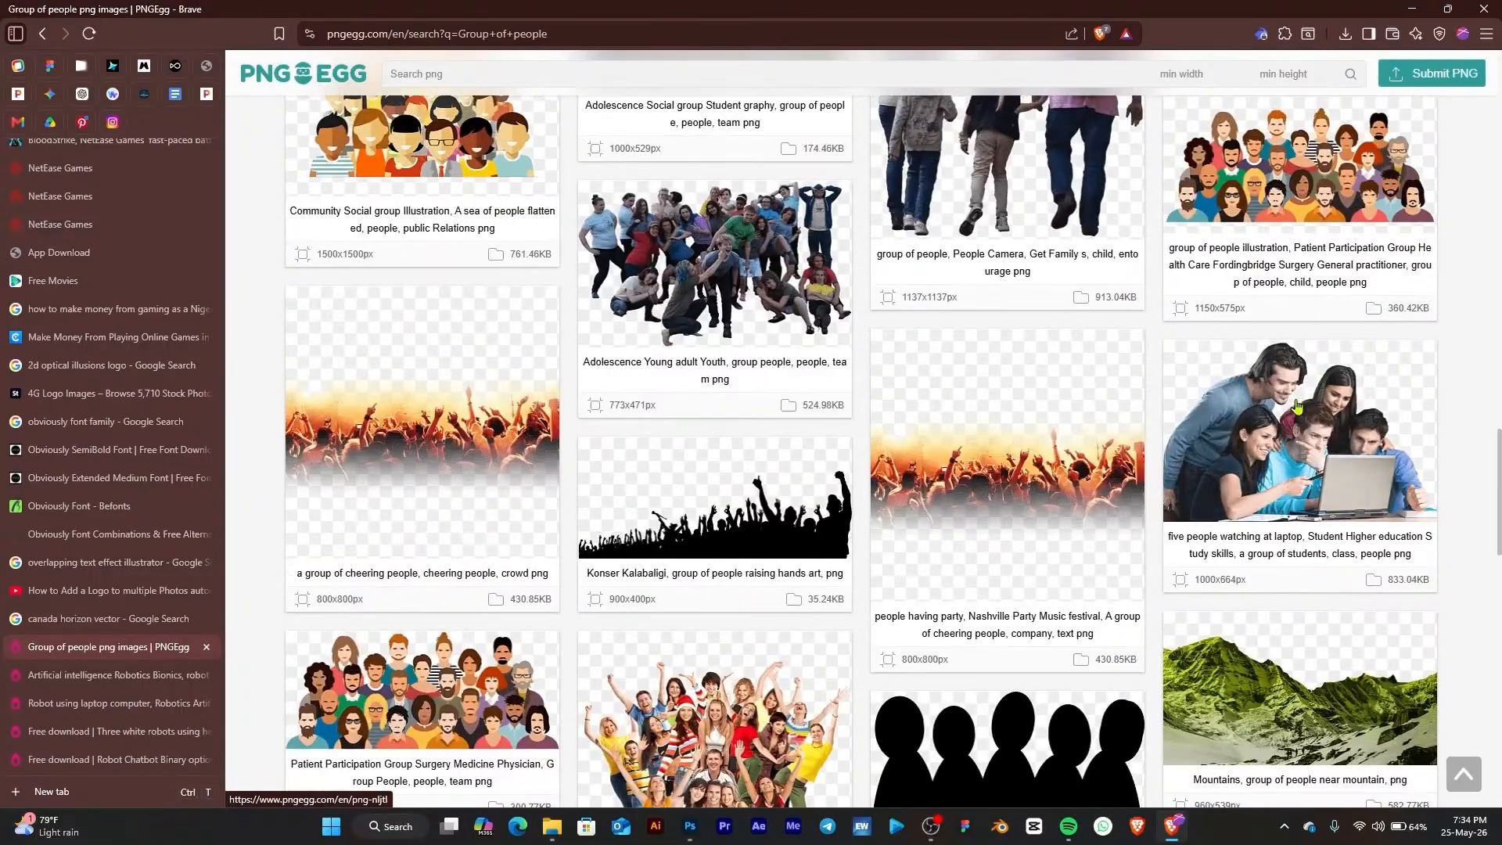
Download the five people watching at laptop PNG to Downloads as pngegg (8).png
left_click(1291, 407)
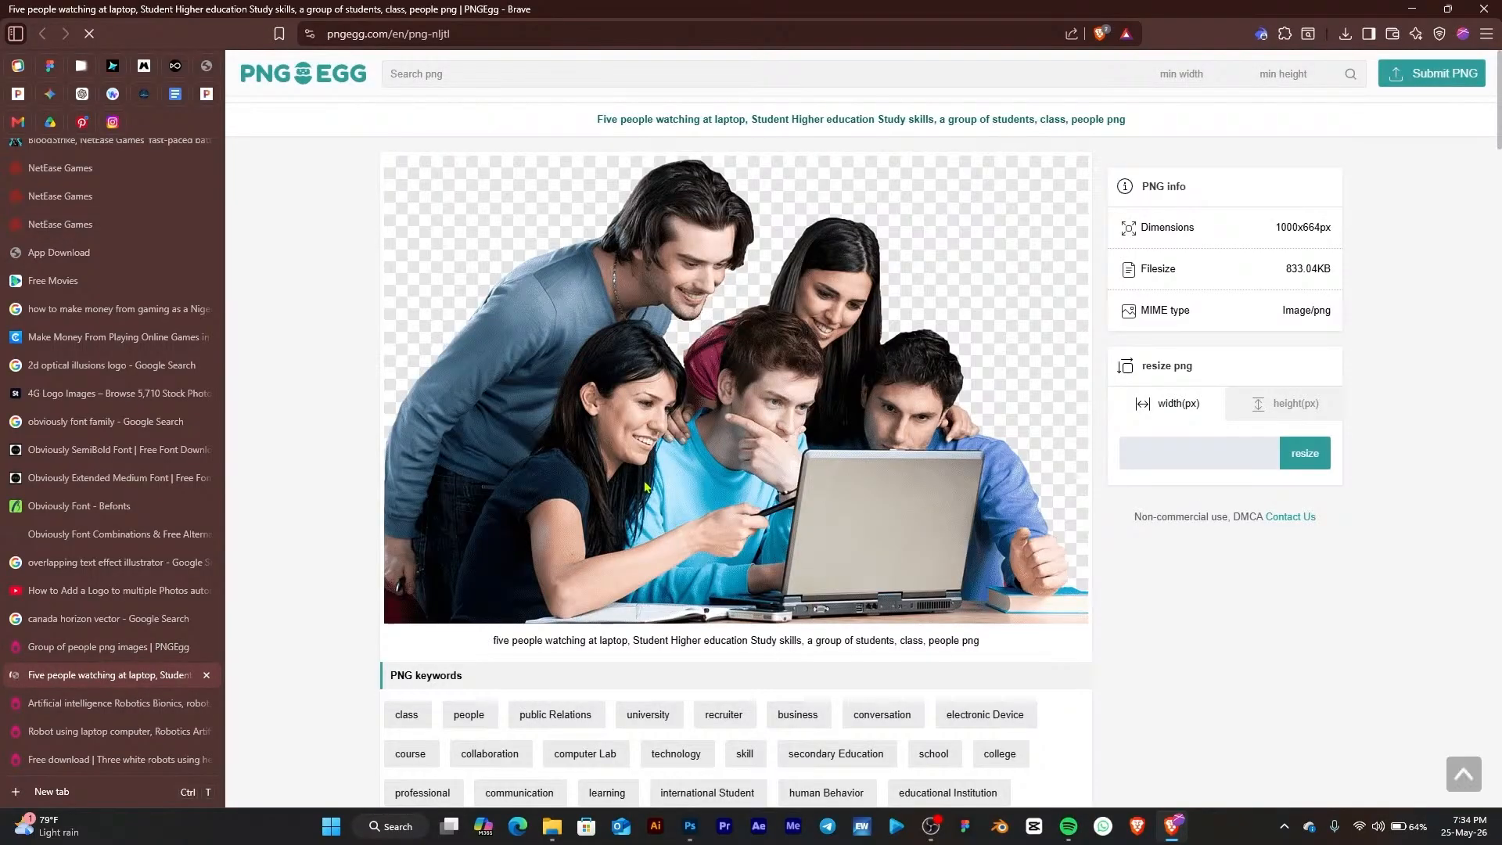
scroll(776, 283, "down", 5)
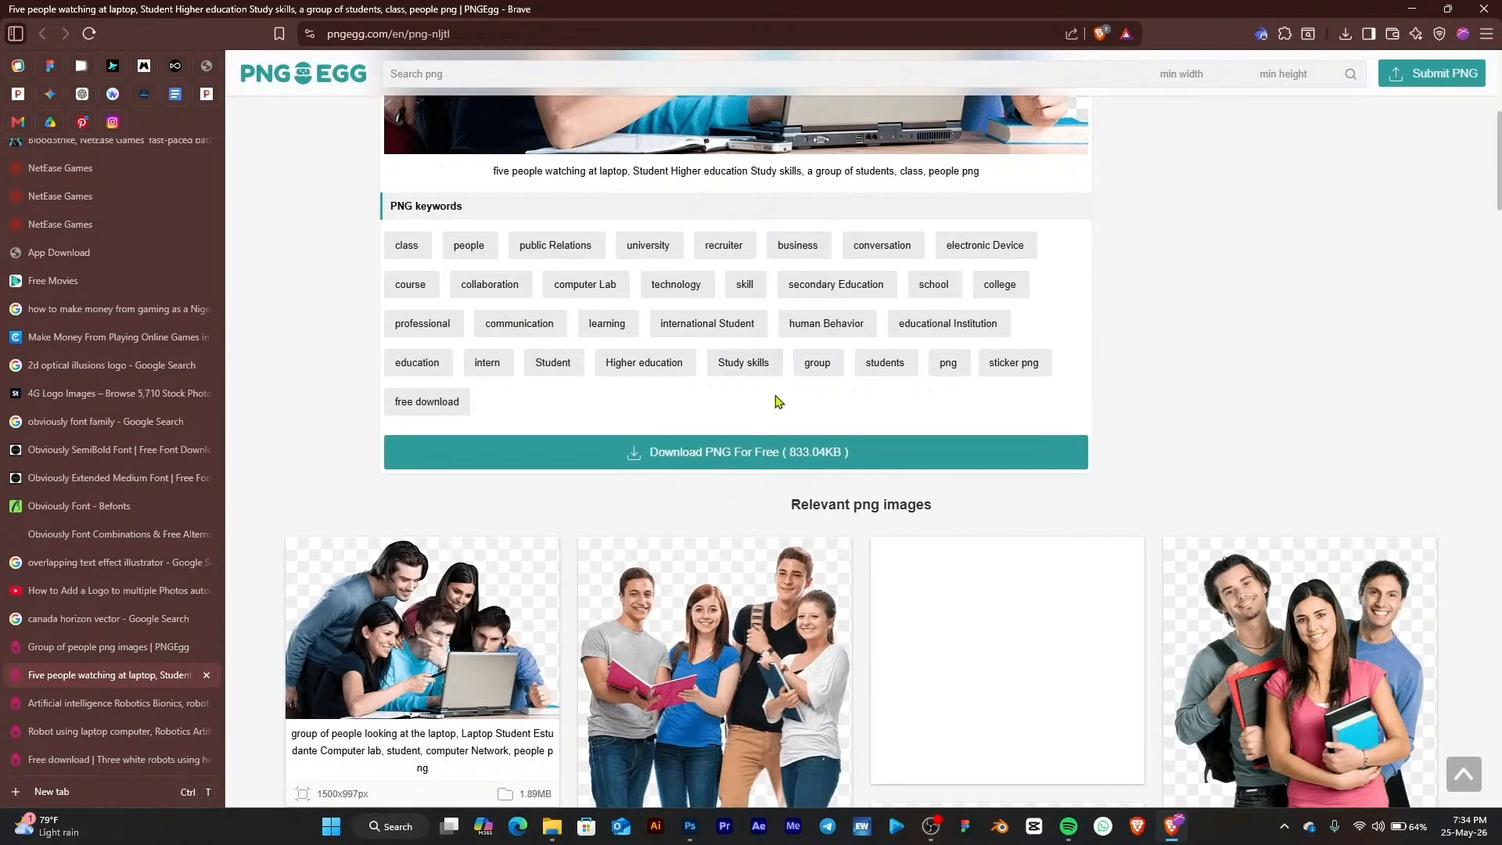
left_click(818, 462)
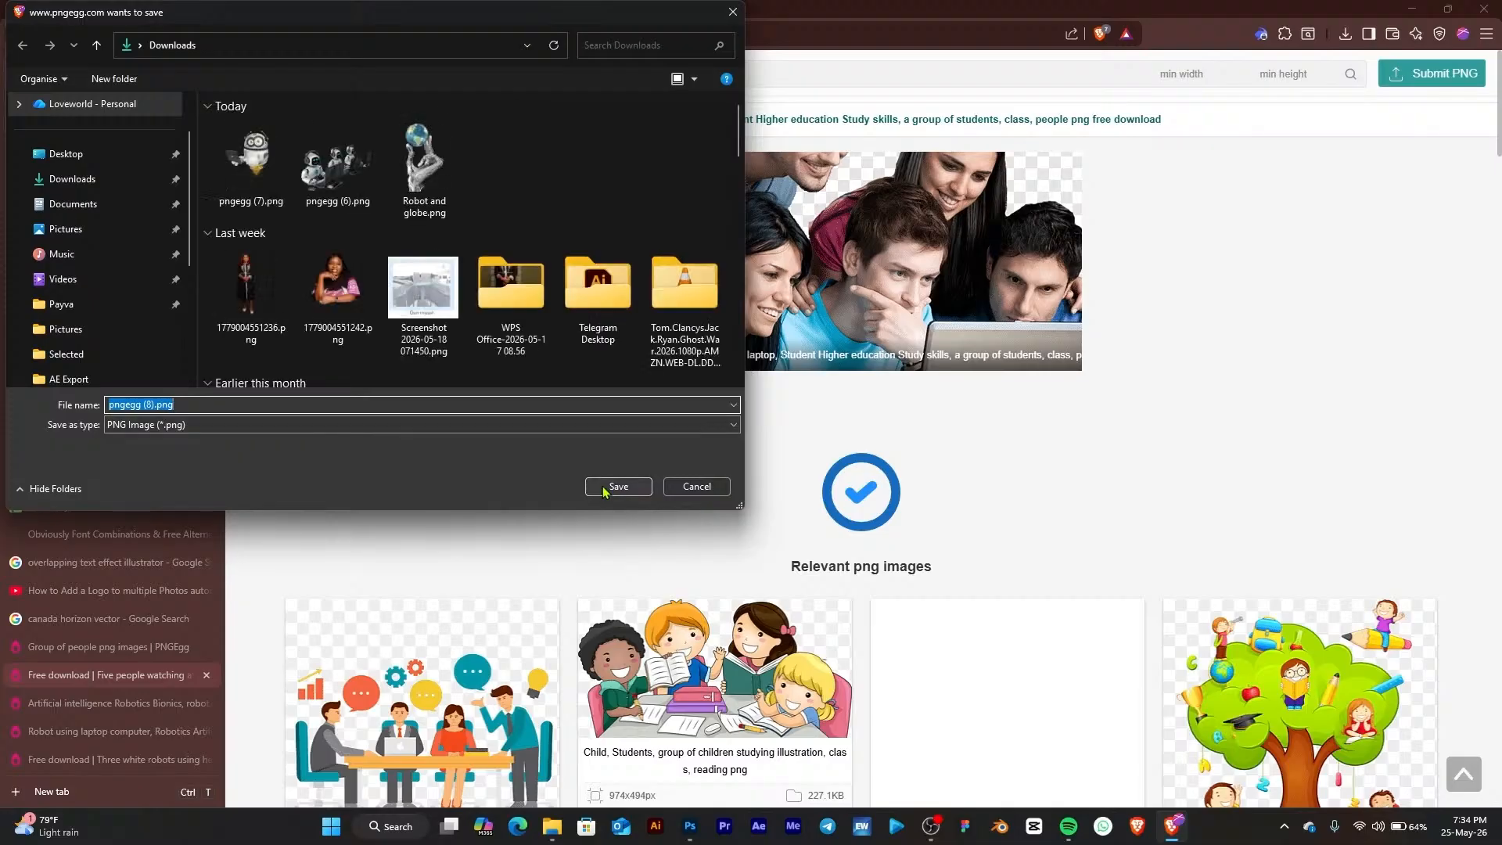
left_click(615, 487)
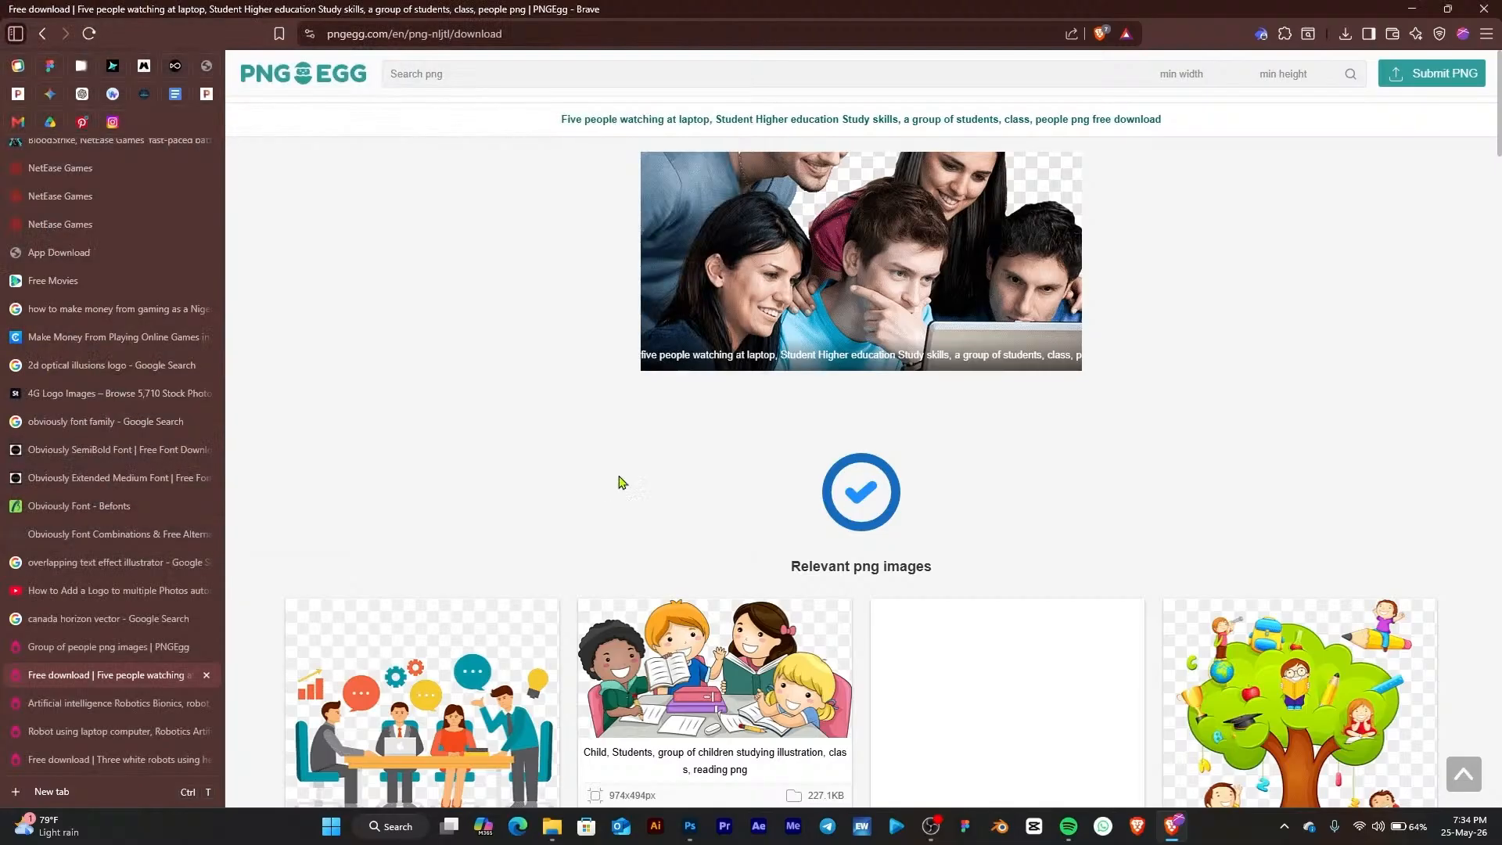
Place pngegg (8).png onto the slide between the robots and the green card, scaled to about 1322 by 877 px
left_click(1412, 9)
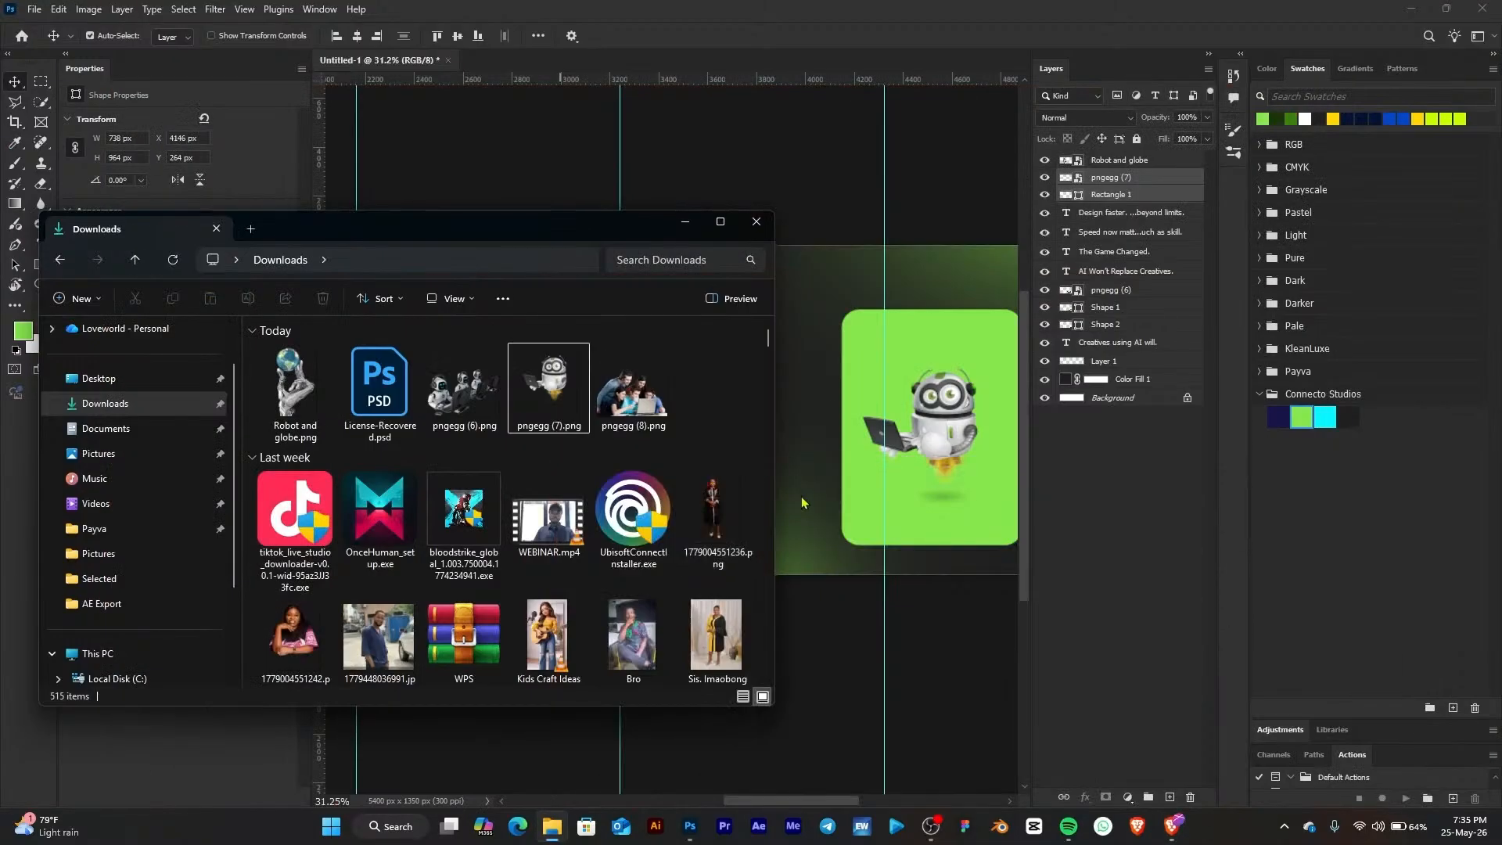
left_click(797, 542)
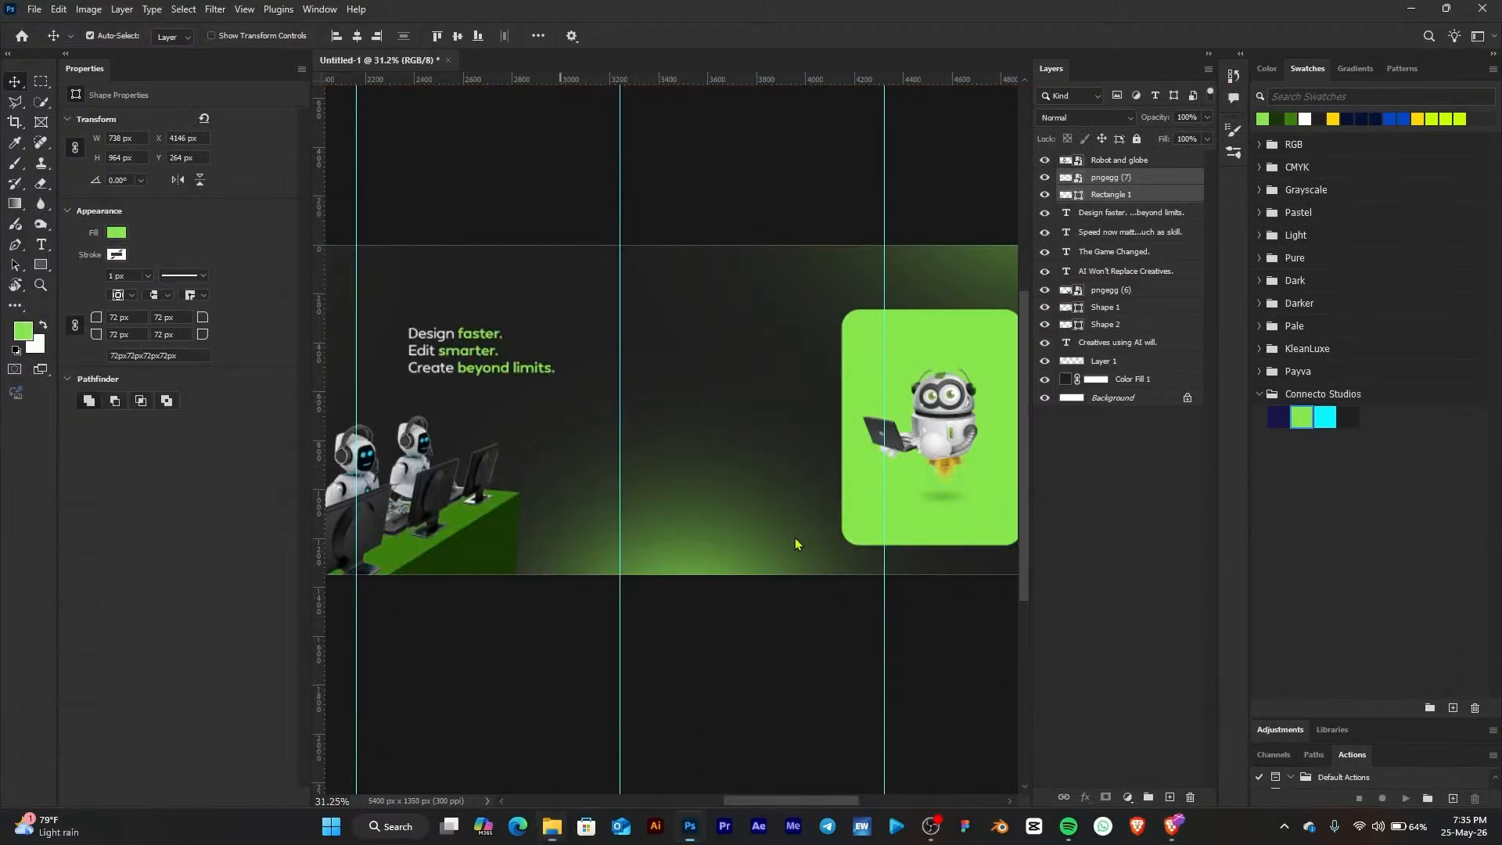
left_click(556, 825)
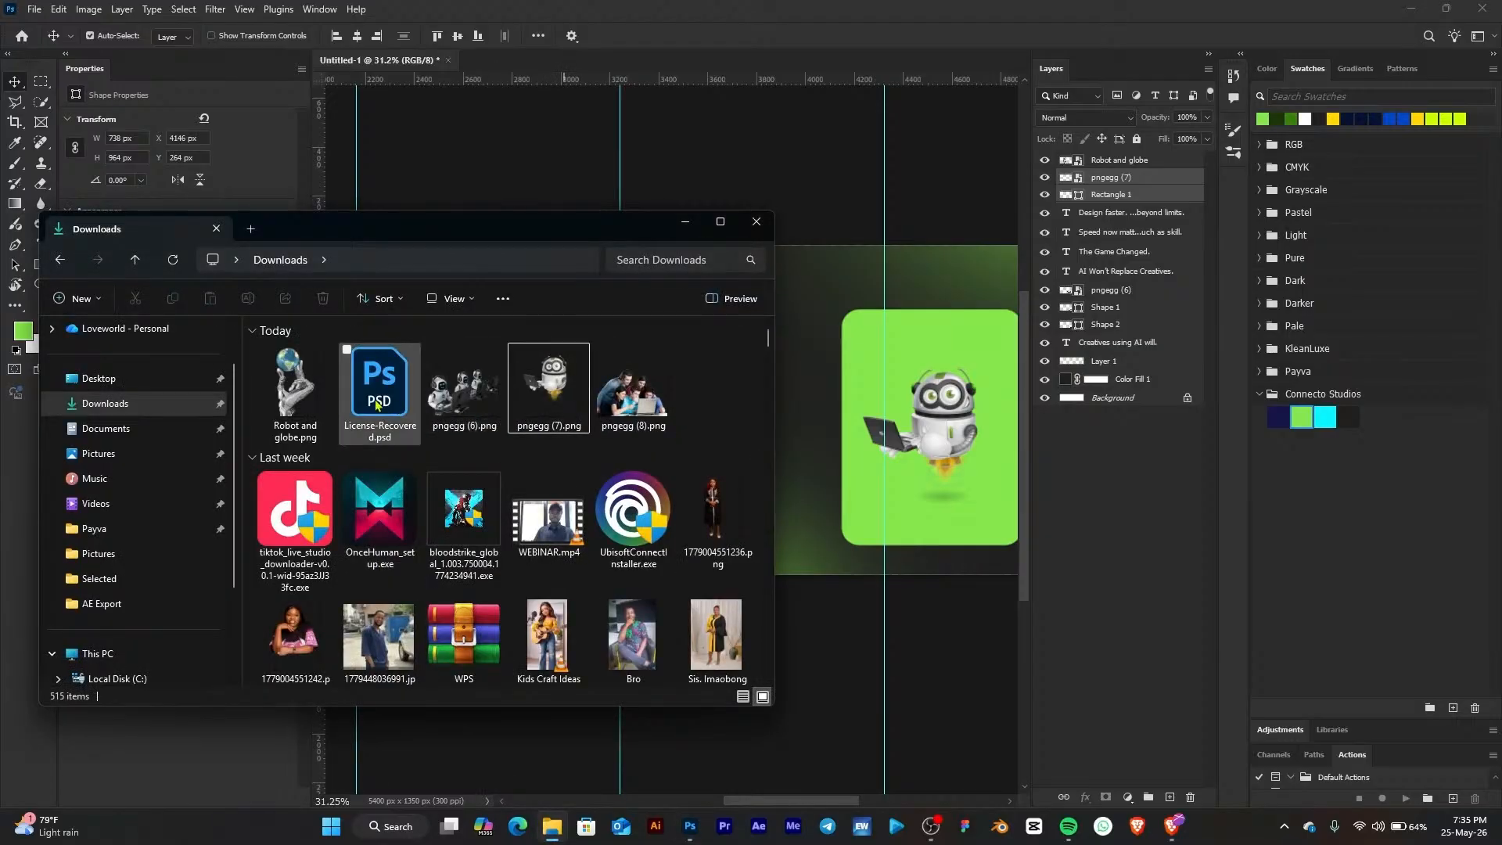
left_click(632, 391)
left_click_drag(598, 223, 368, 245)
left_click_drag(379, 445, 720, 429)
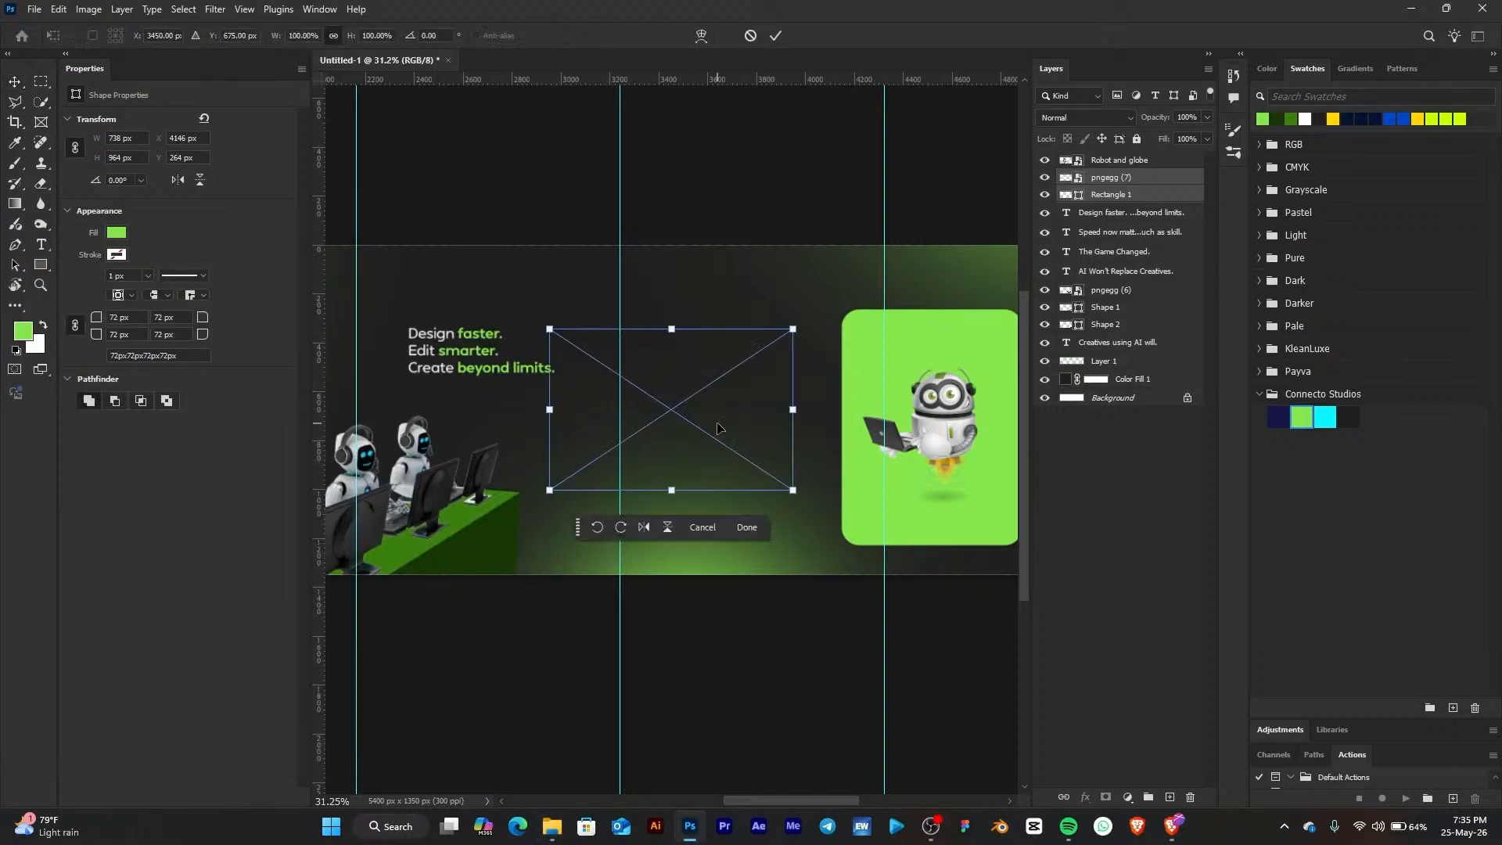
left_click_drag(675, 492, 726, 501)
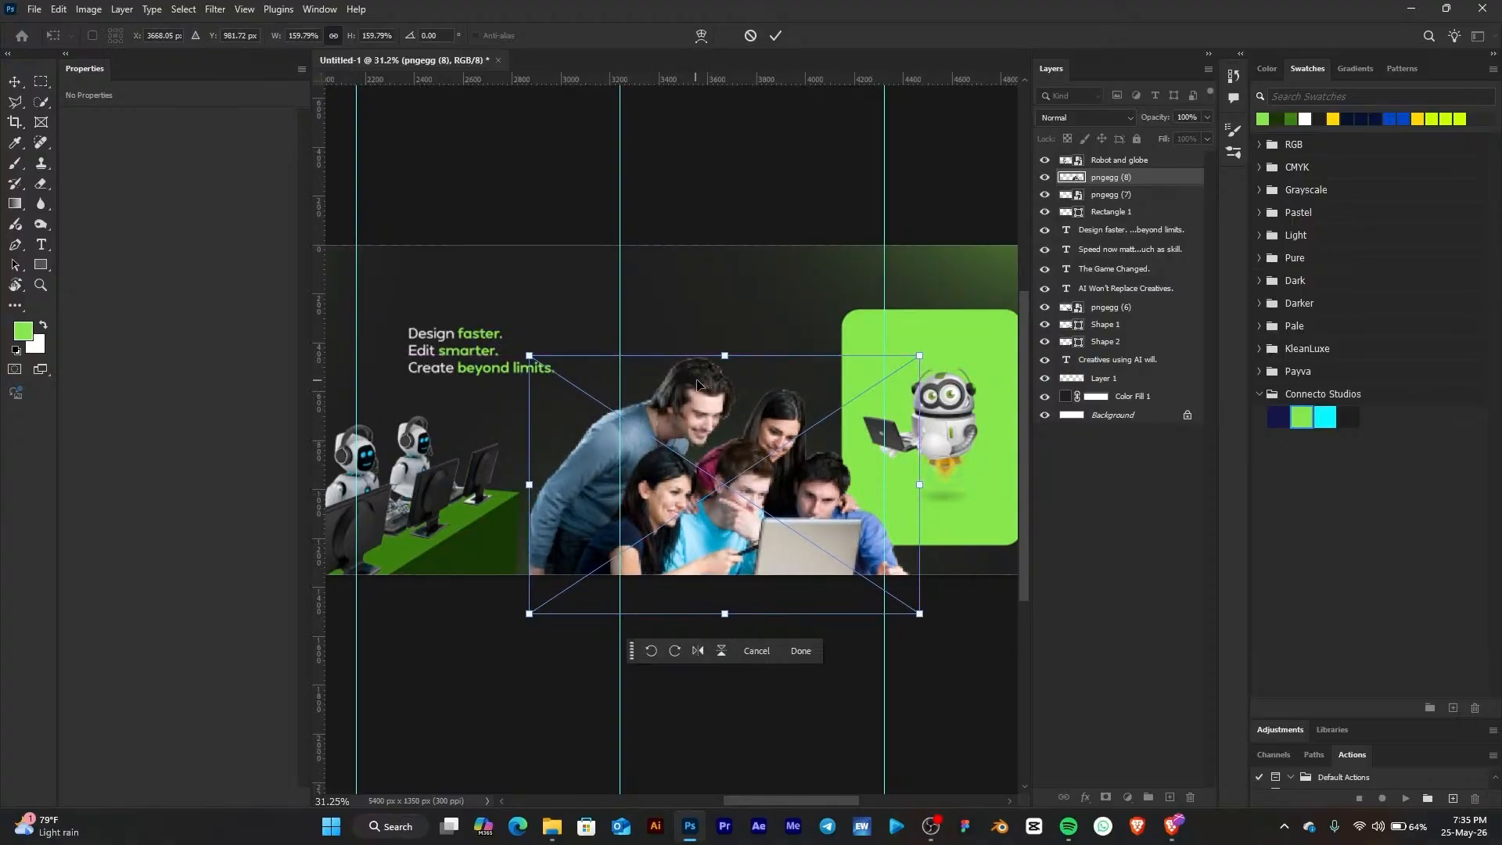
left_click_drag(683, 436, 698, 450)
left_click_drag(721, 343, 721, 388)
mouse_move(745, 513)
left_mouse_down()
mouse_move(786, 503)
mouse_move(740, 510)
left_mouse_up()
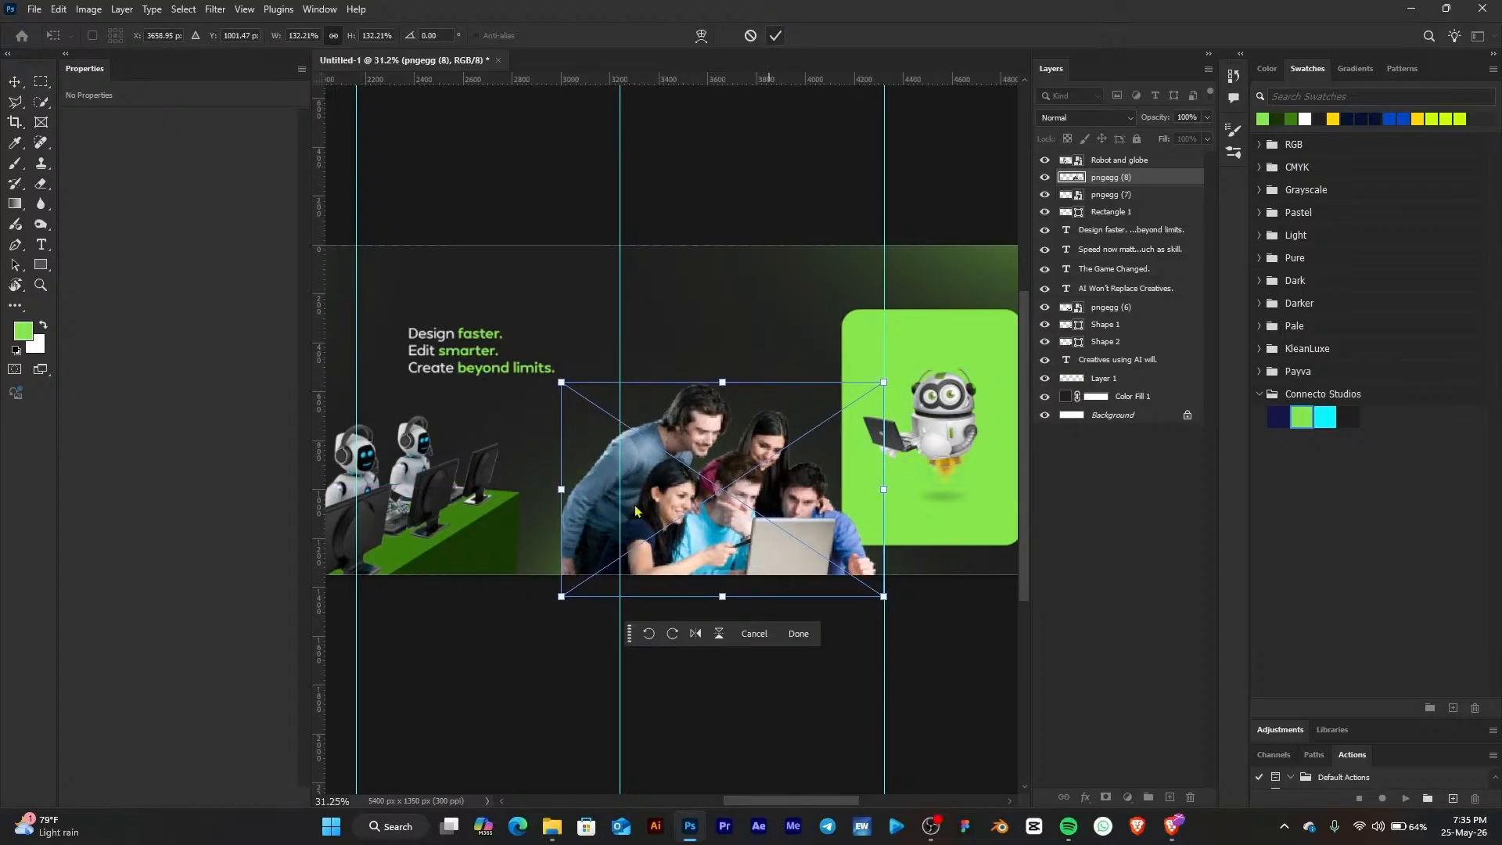
key("Return")
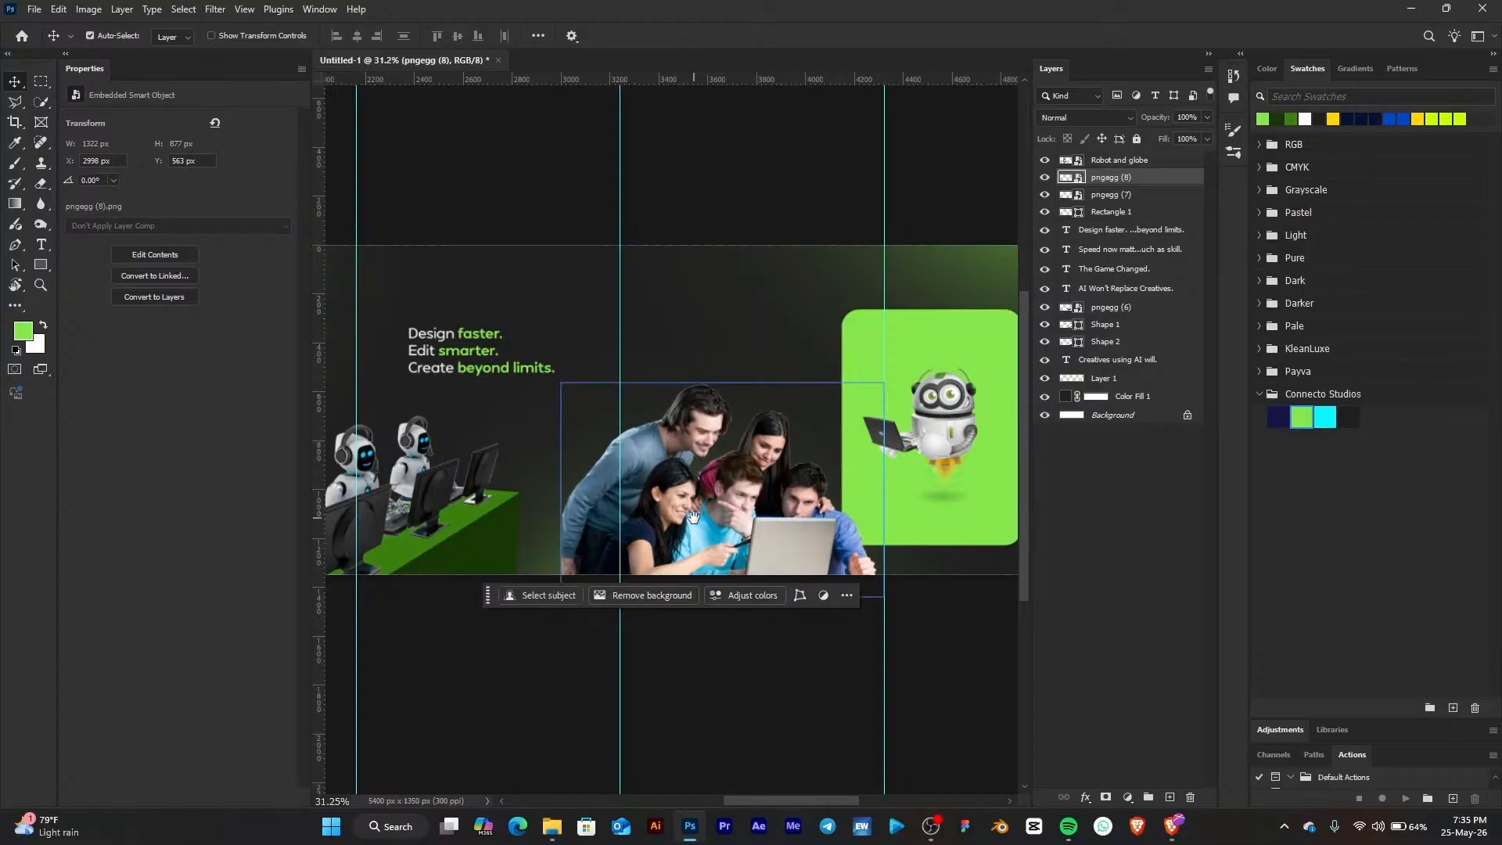
Nudge the people image slightly left so it sits beside the robots' green desk
left_click_drag(692, 517, 773, 469)
scroll(650, 500, "up", 3)
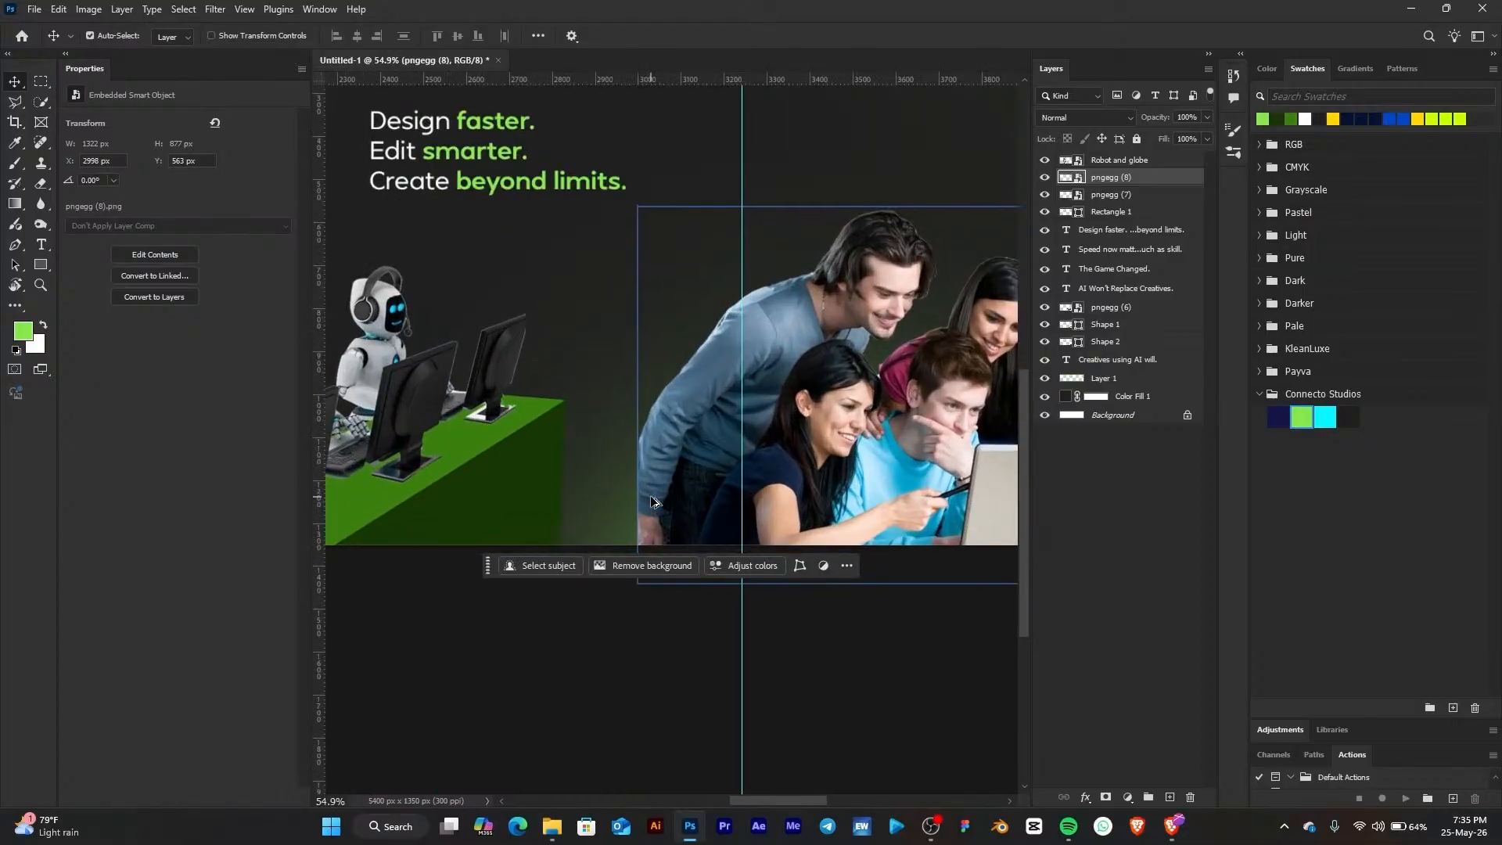
scroll(692, 491, "down", 4)
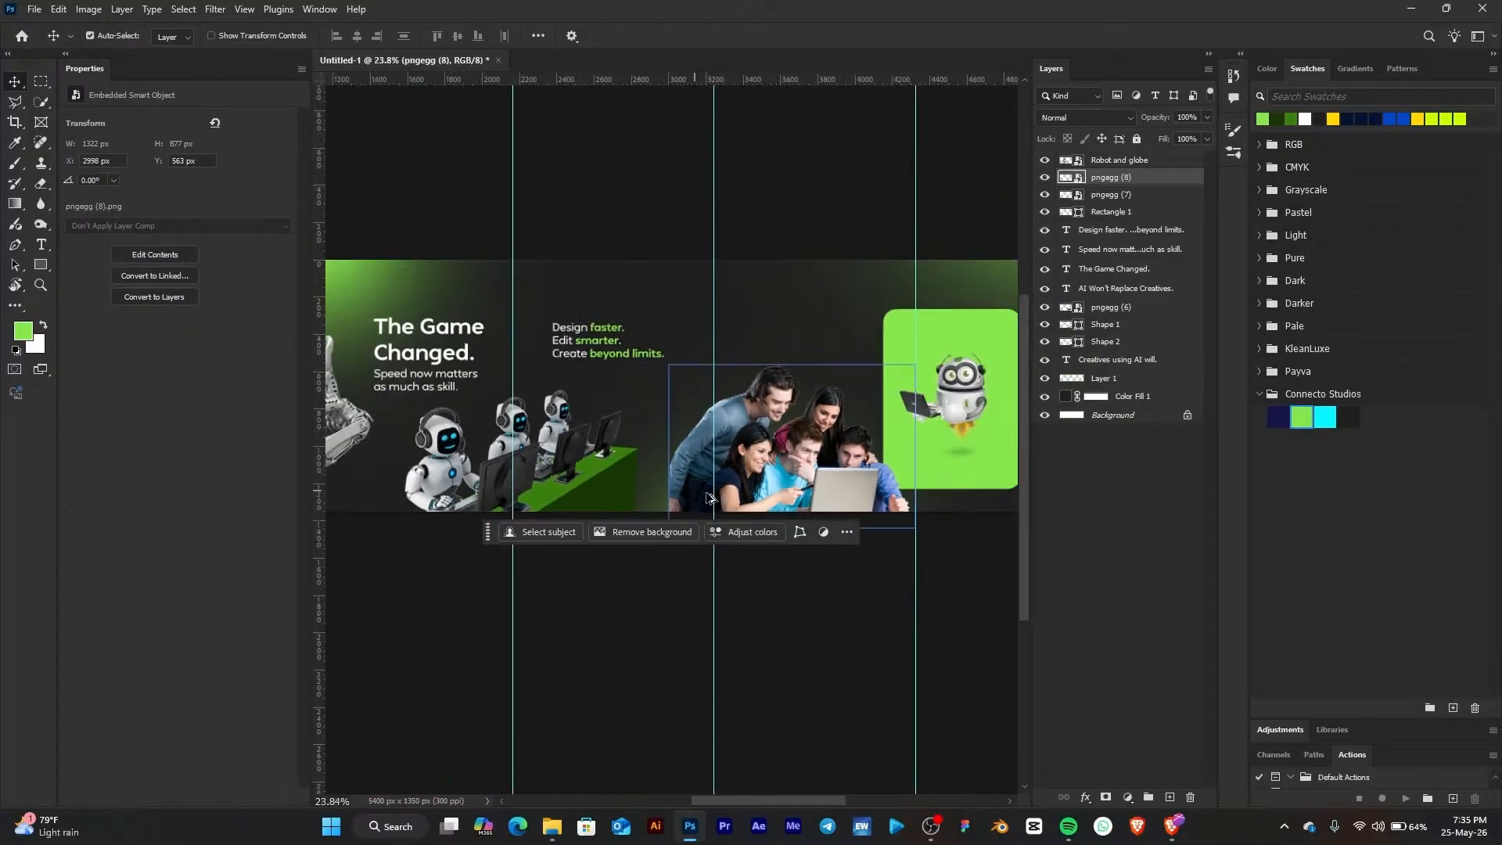
scroll(771, 486, "up", 1)
left_click_drag(796, 468, 775, 472)
scroll(562, 483, "up", 1)
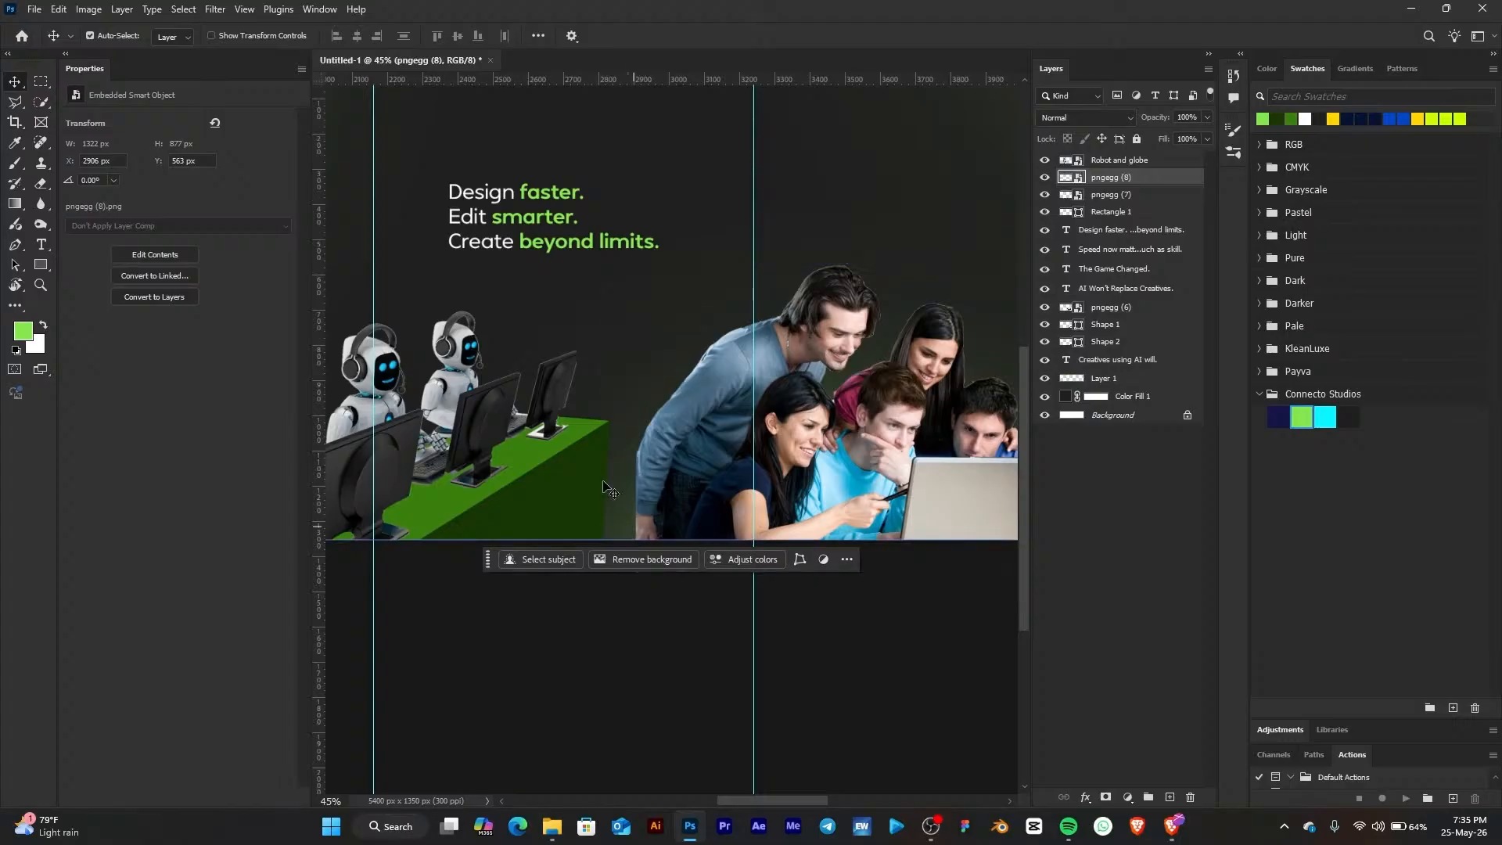
scroll(643, 475, "down", 3)
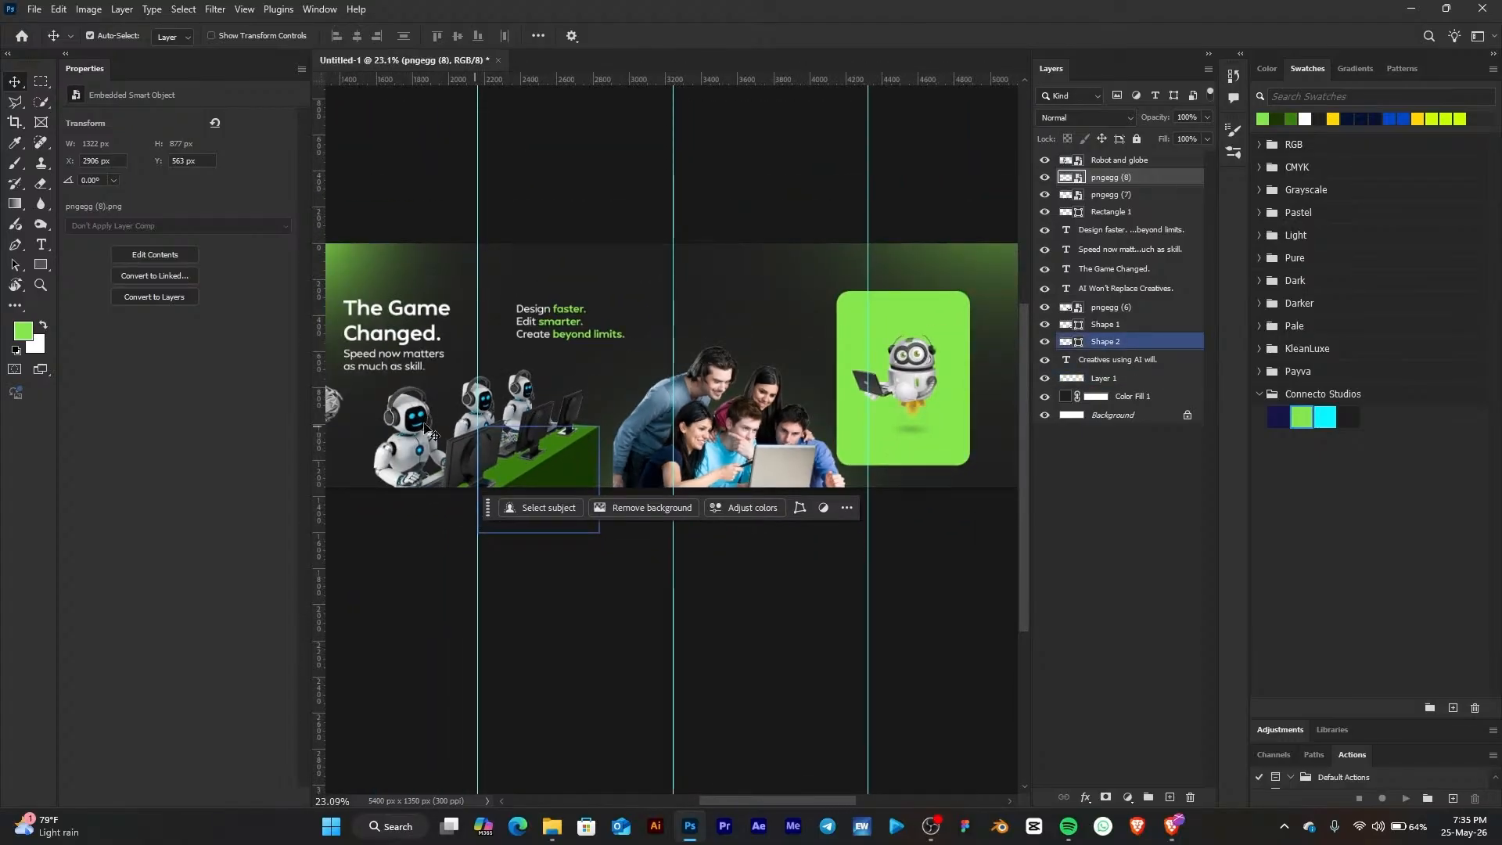
Select the three robots and their desk layers, nudge them slightly right, and stack them above the people image
left_click(546, 468)
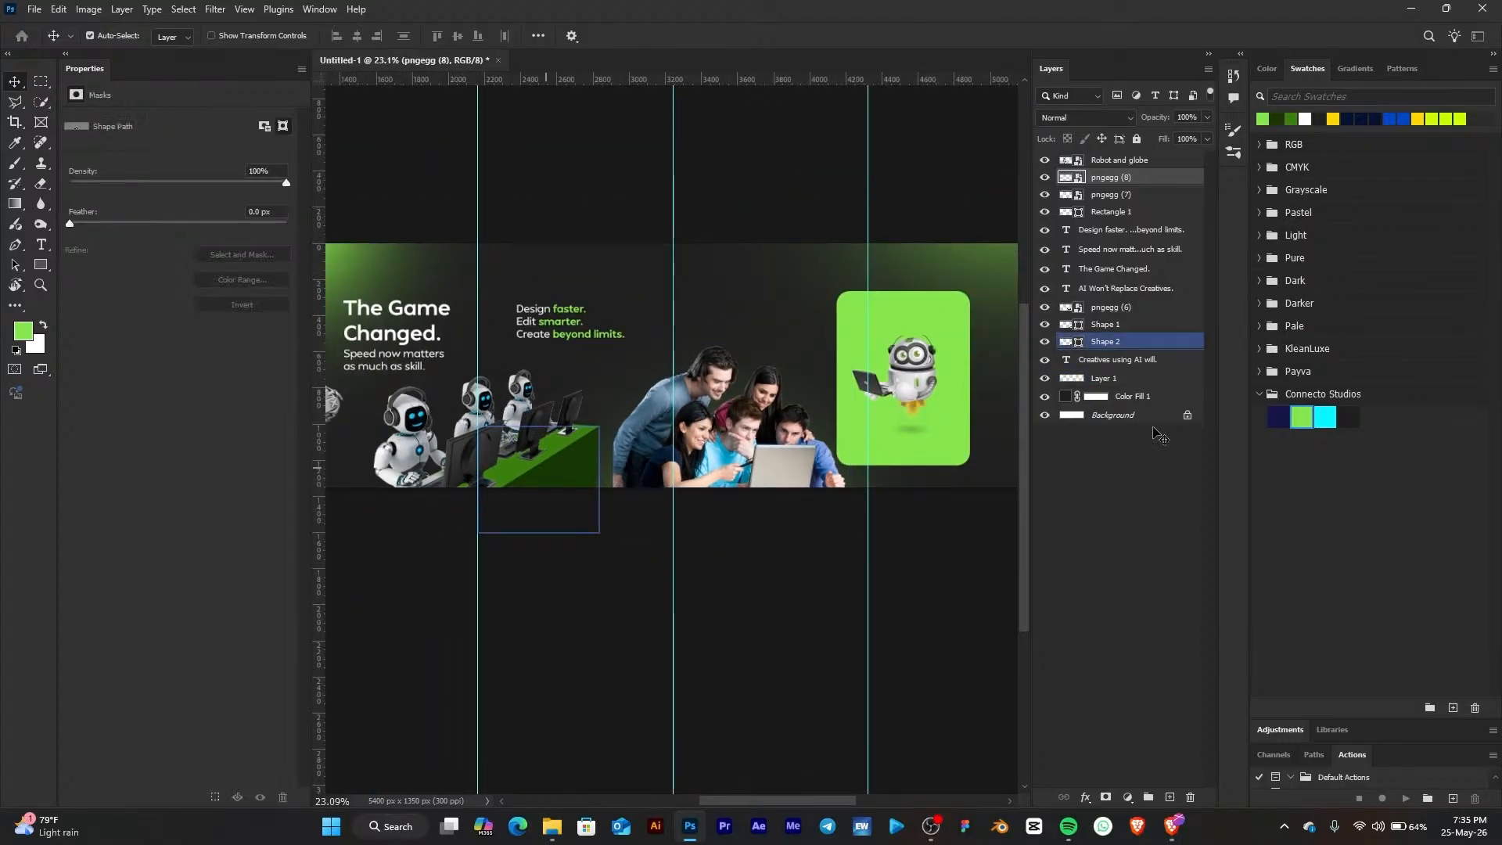
left_click(1131, 324, "shift")
left_click(1138, 308, "shift")
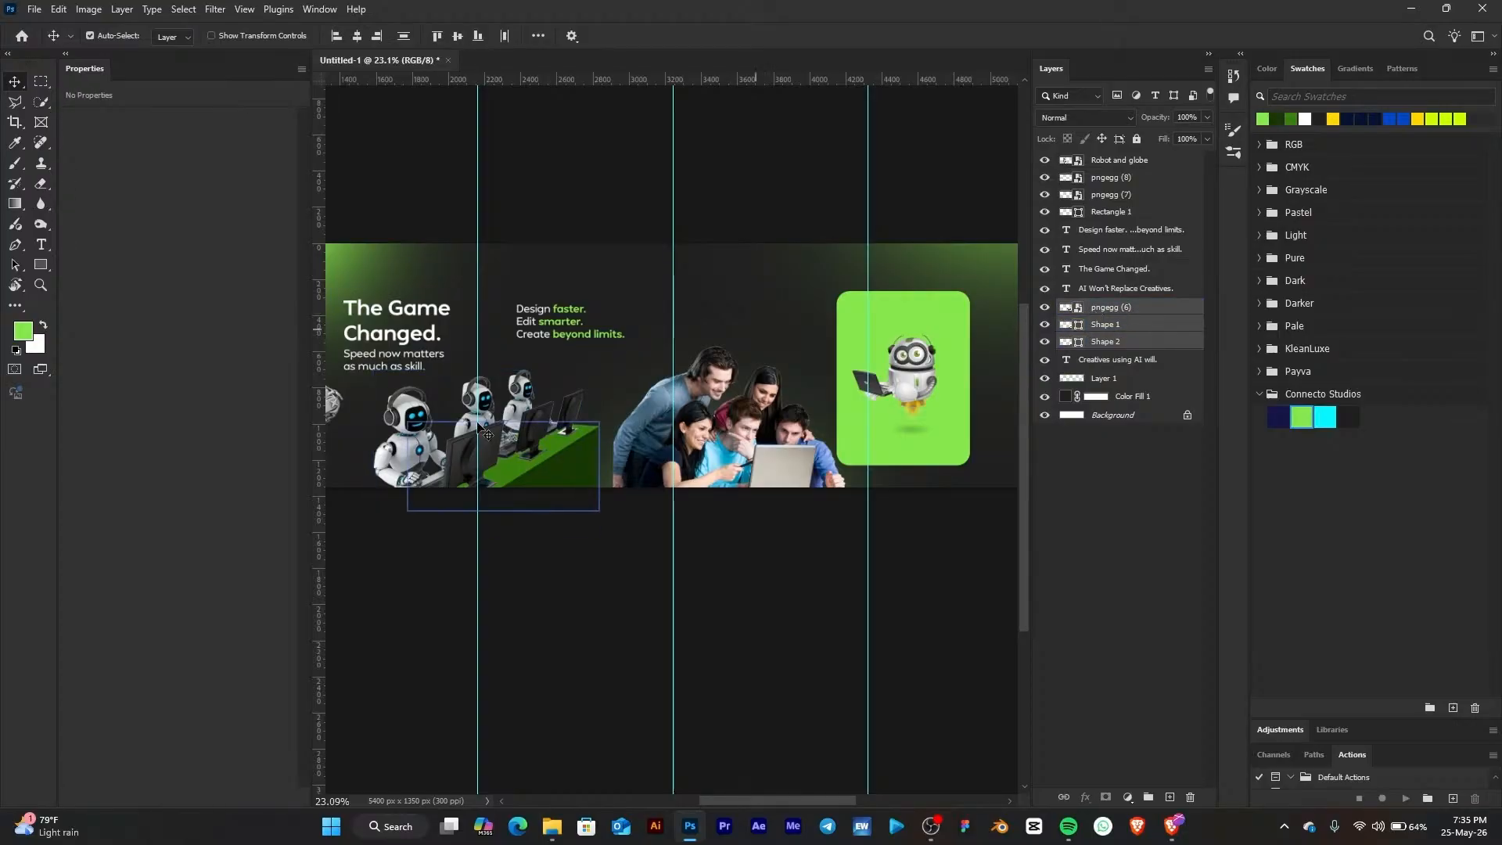
scroll(444, 463, "up", 6)
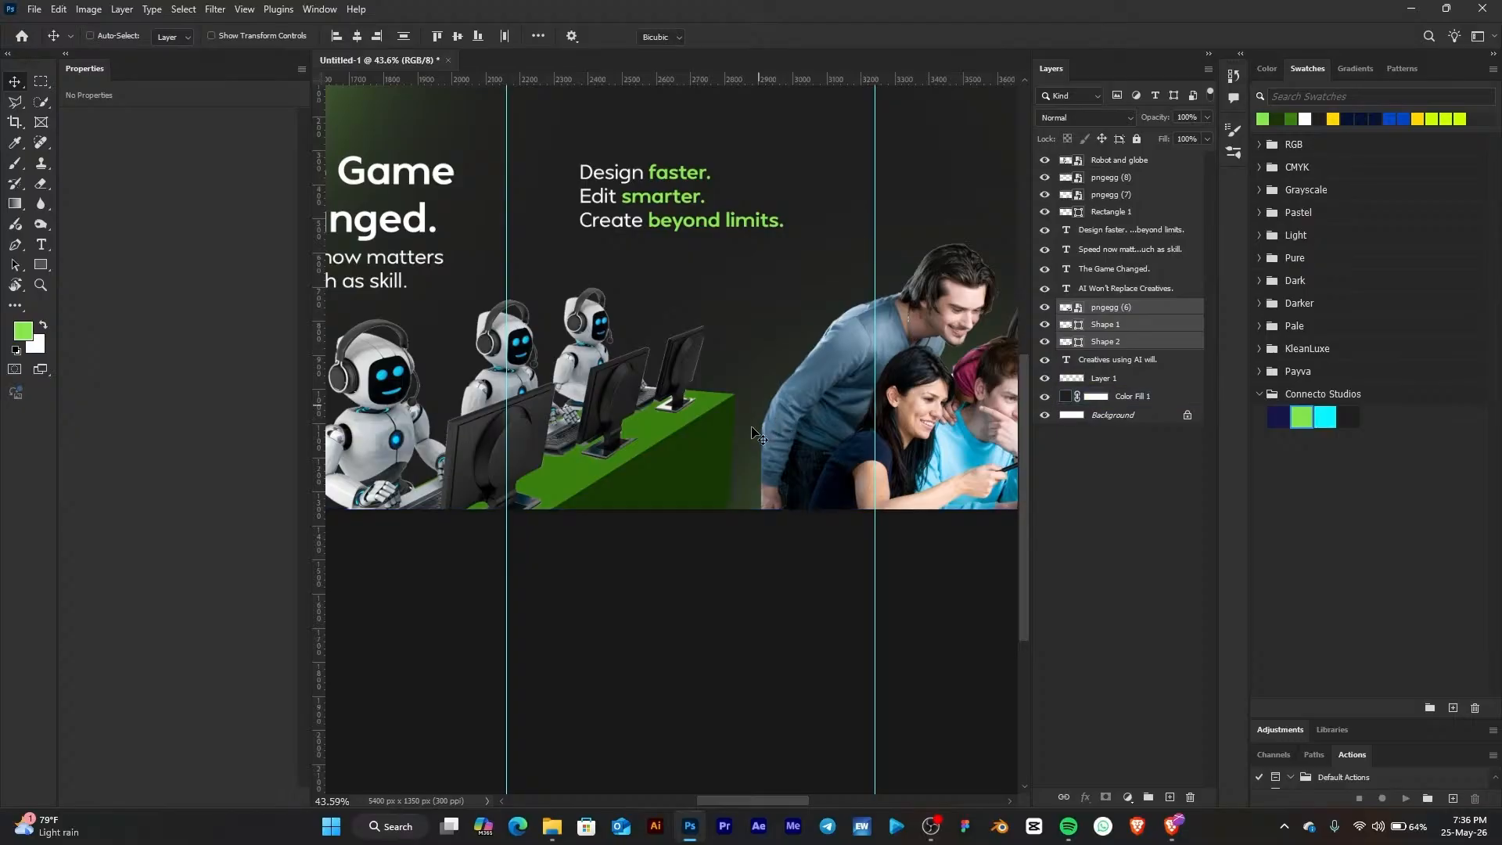
key("ctrl+t")
left_click_drag(735, 445, 771, 445)
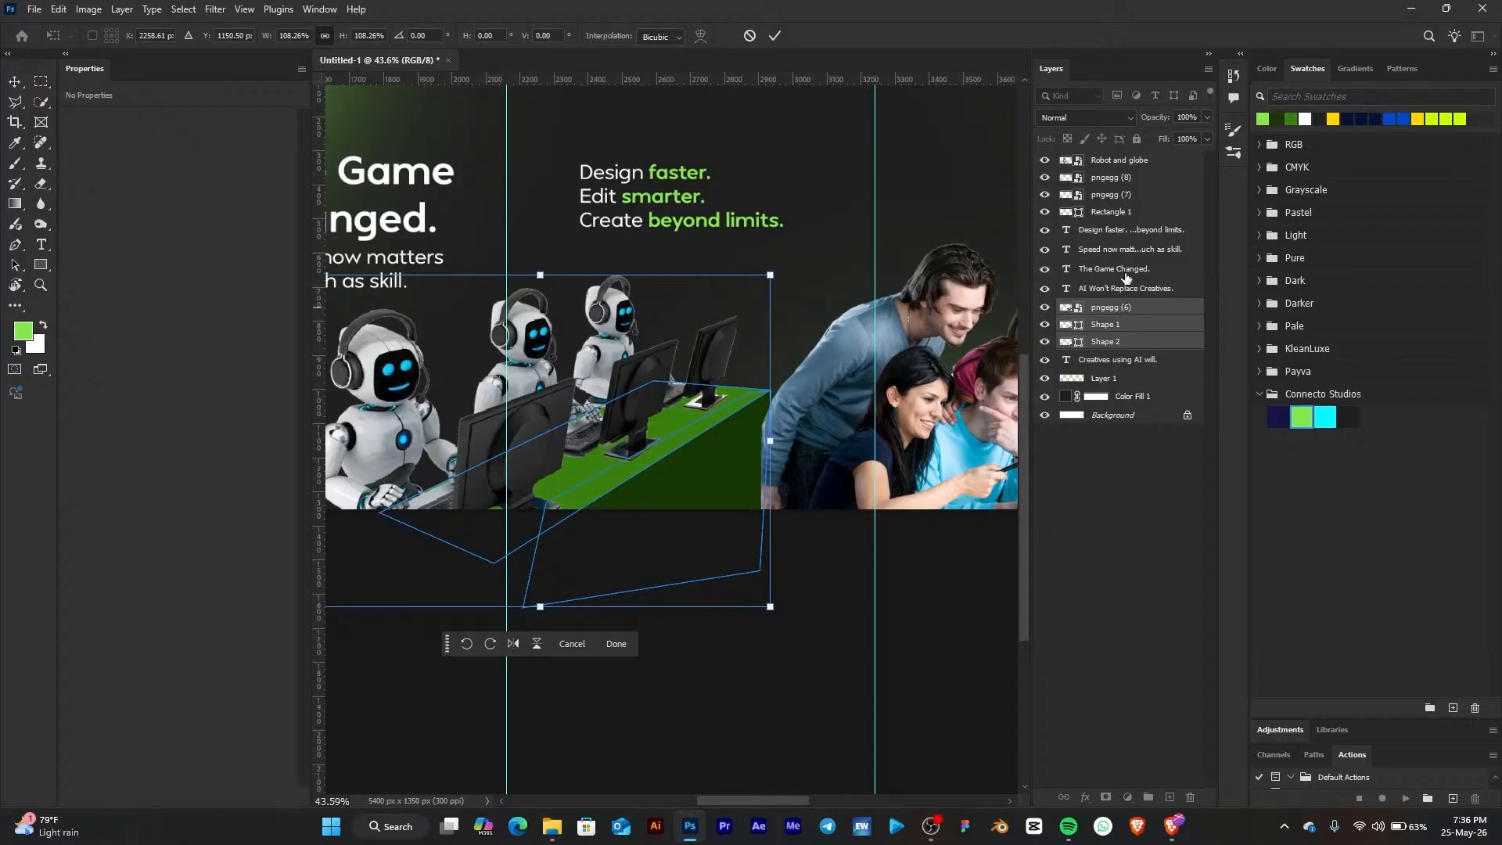
left_click_drag(1127, 279, 1120, 161)
scroll(753, 389, "down", 4)
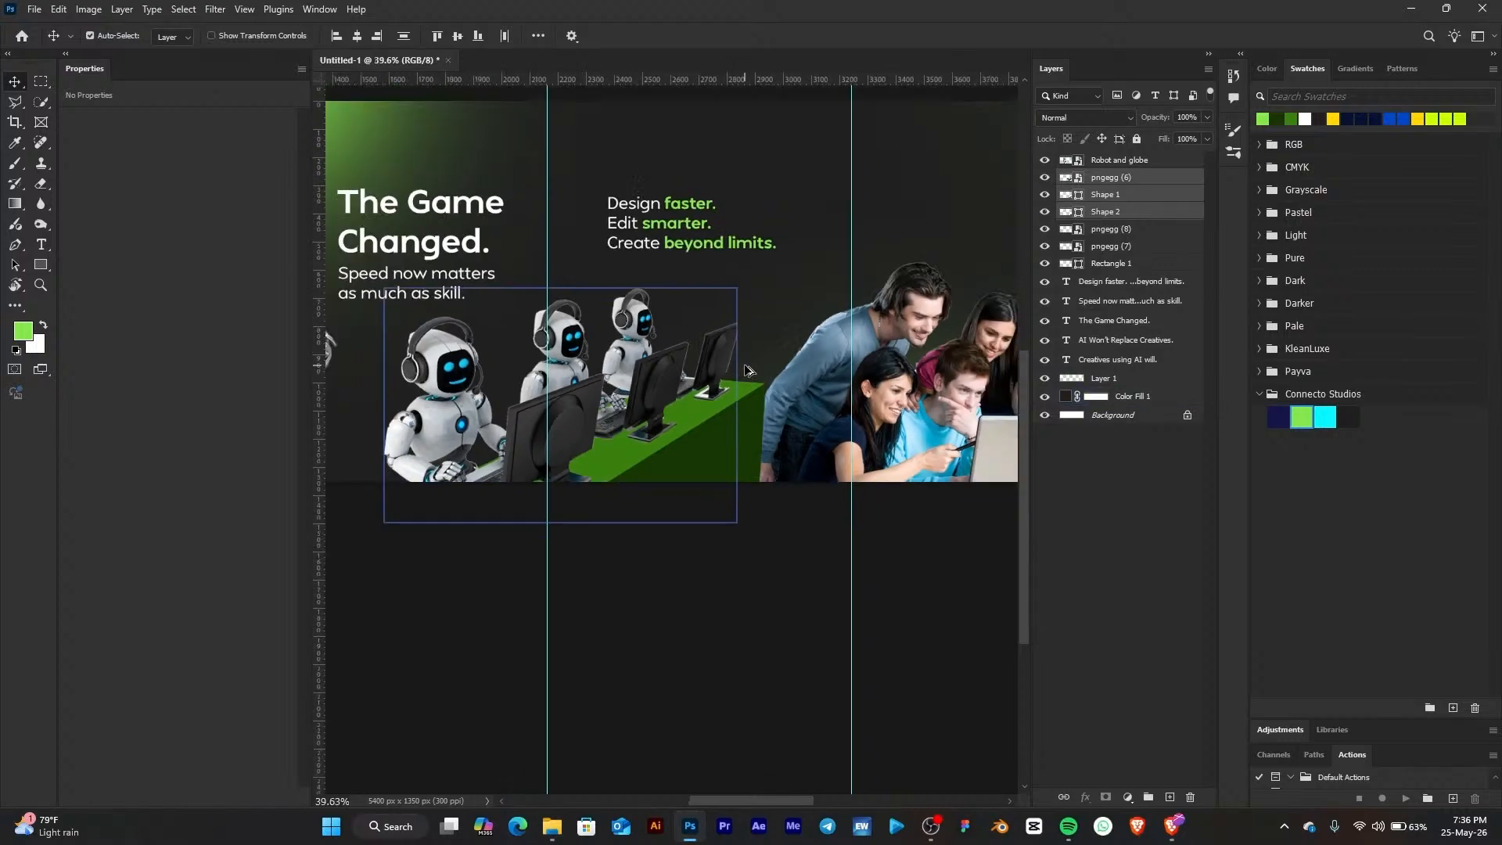
scroll(751, 386, "up", 2)
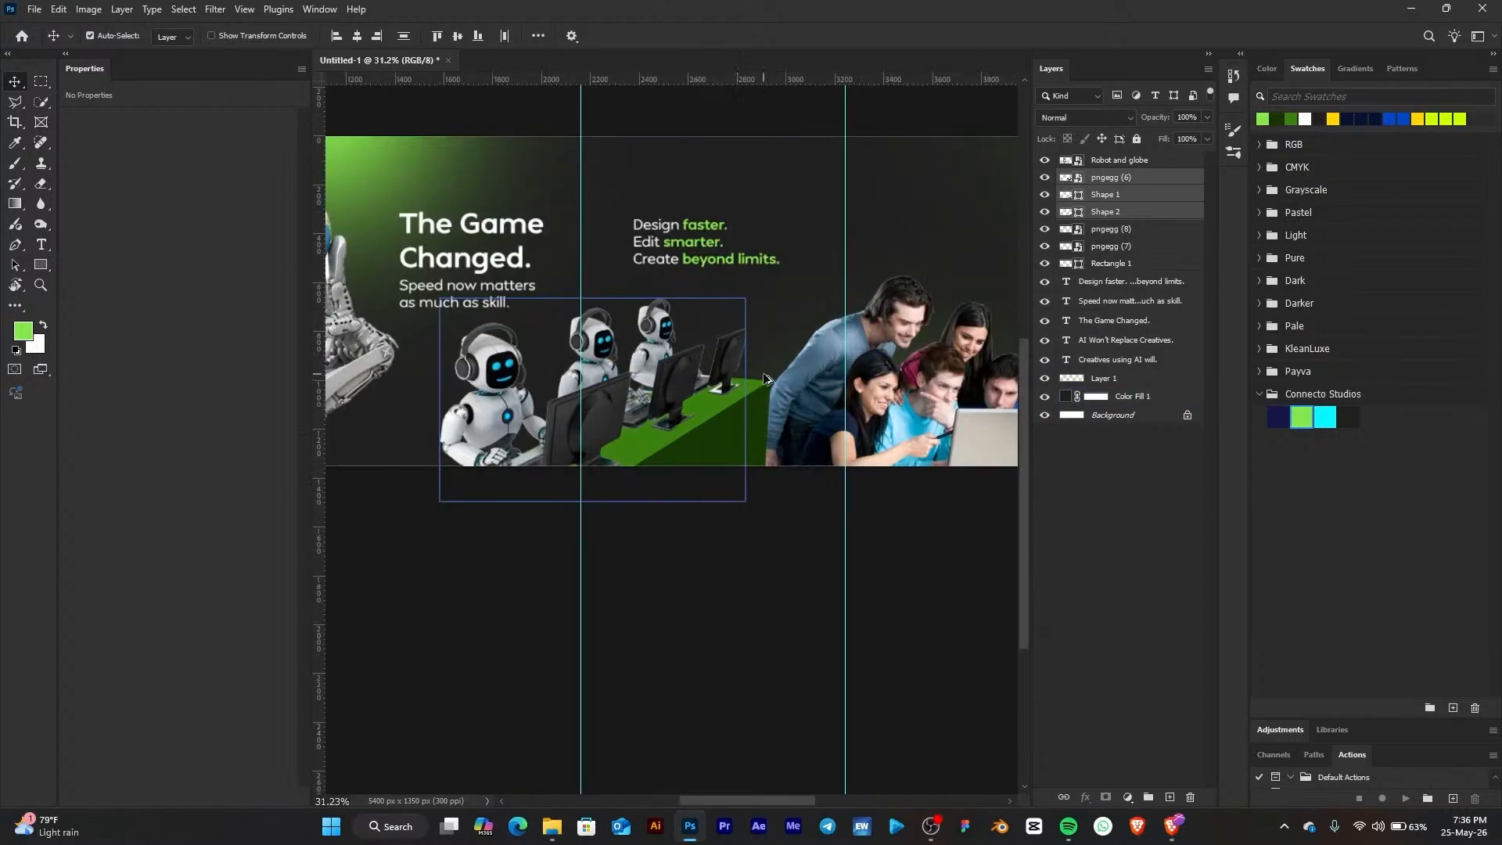
scroll(911, 367, "up", 2)
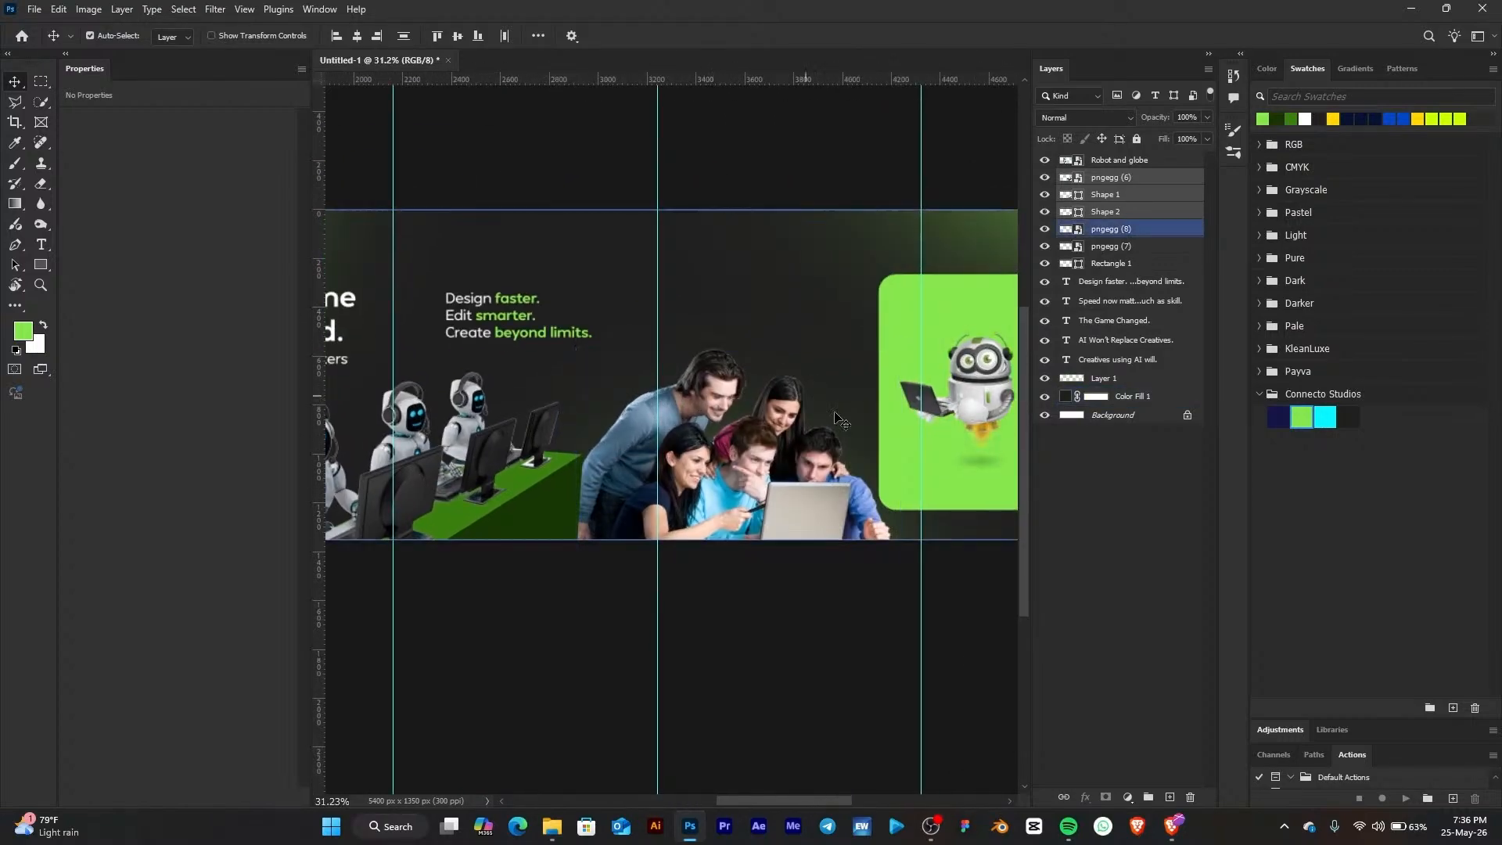
Duplicate the 'Design faster. Edit smarter. Create beyond limits.' text and place the copy to the right, above the people
left_click_drag(668, 292, 695, 416)
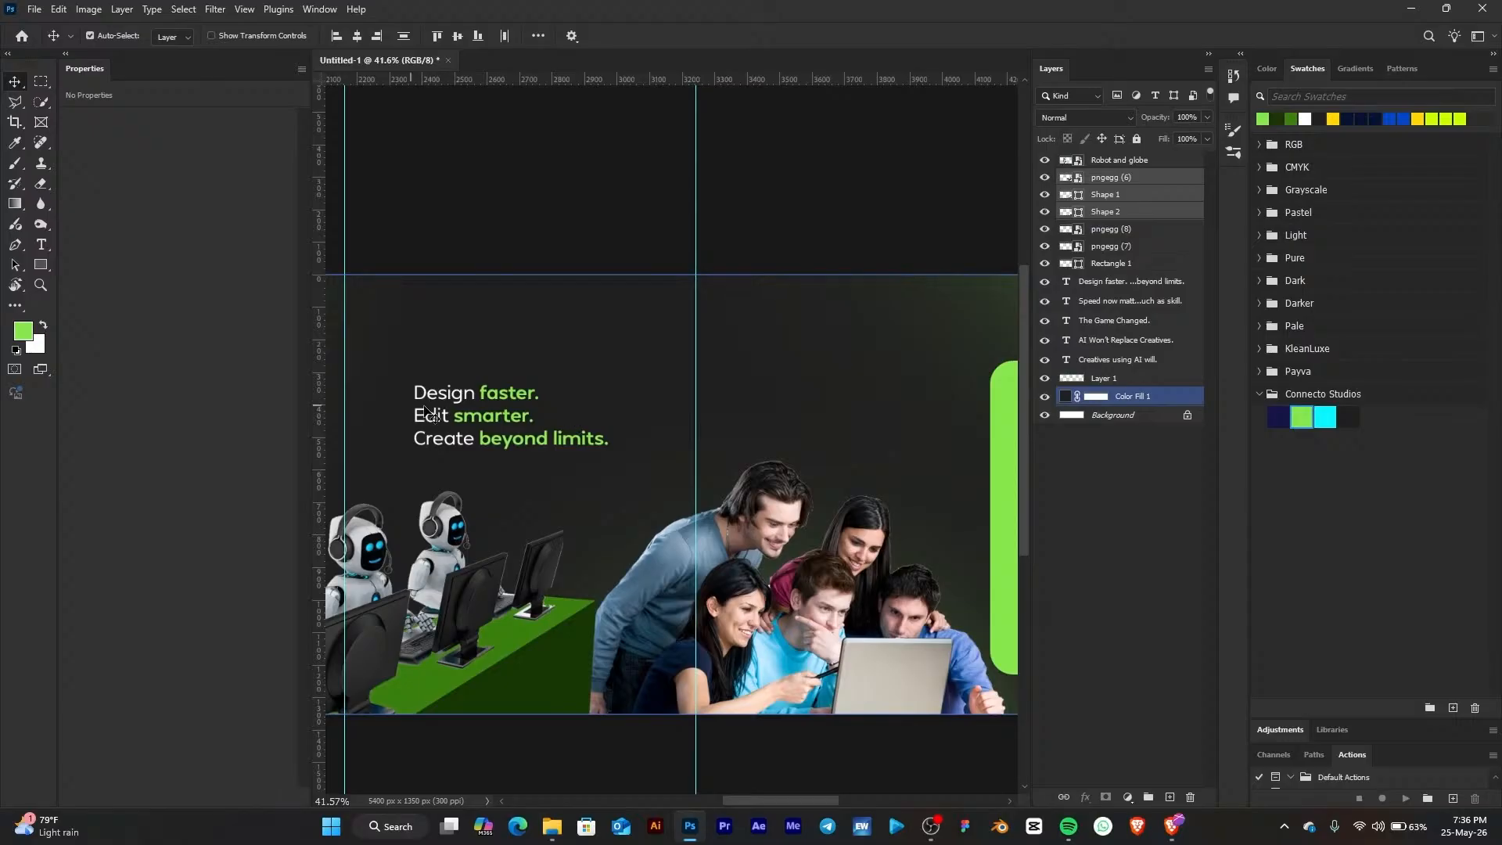
left_click(436, 417)
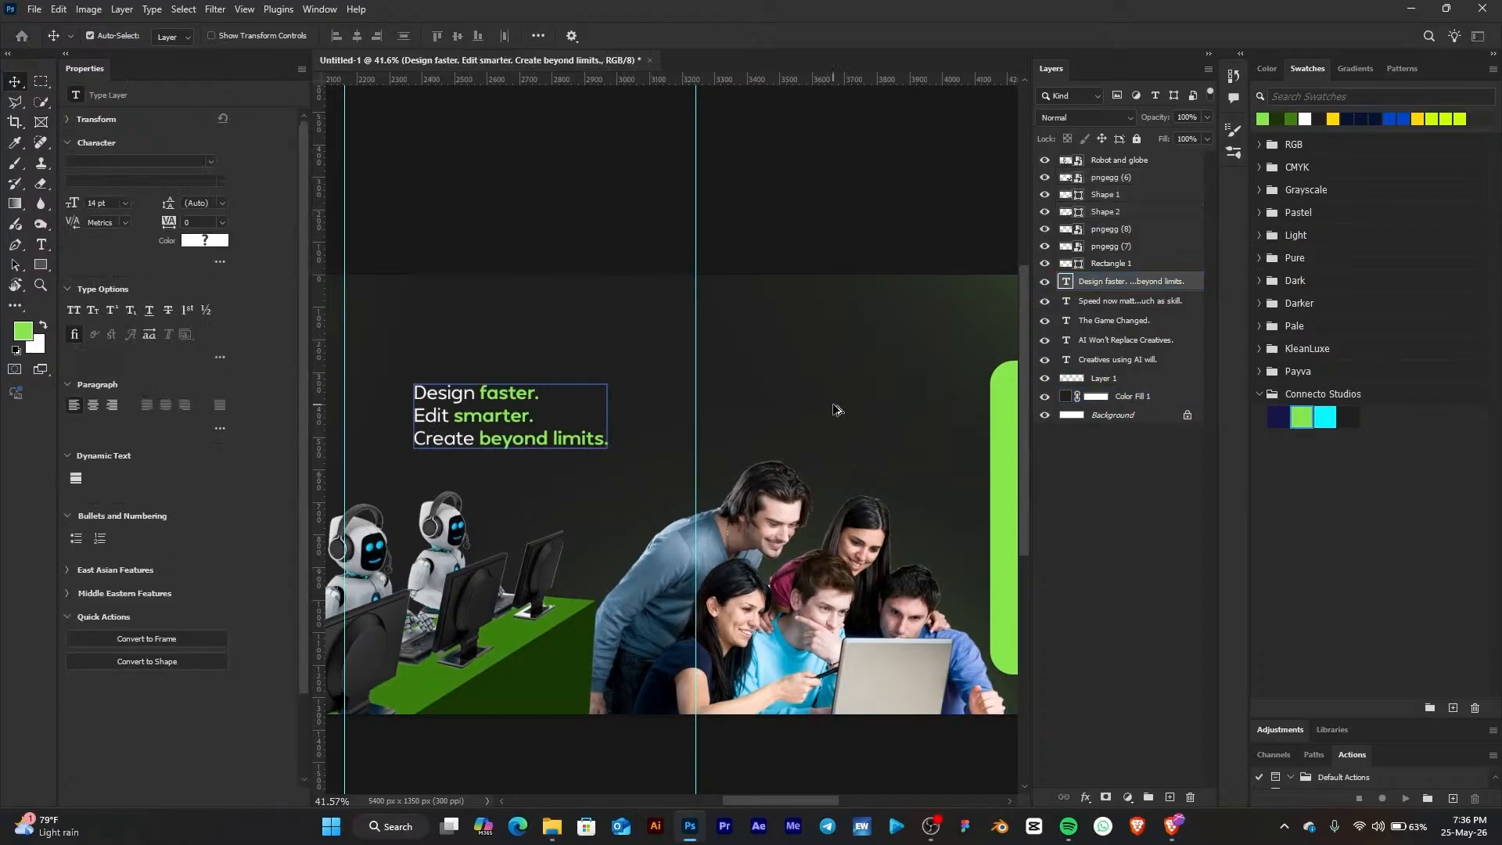
left_click_drag(835, 408, 831, 409)
left_click_drag(815, 406, 760, 423)
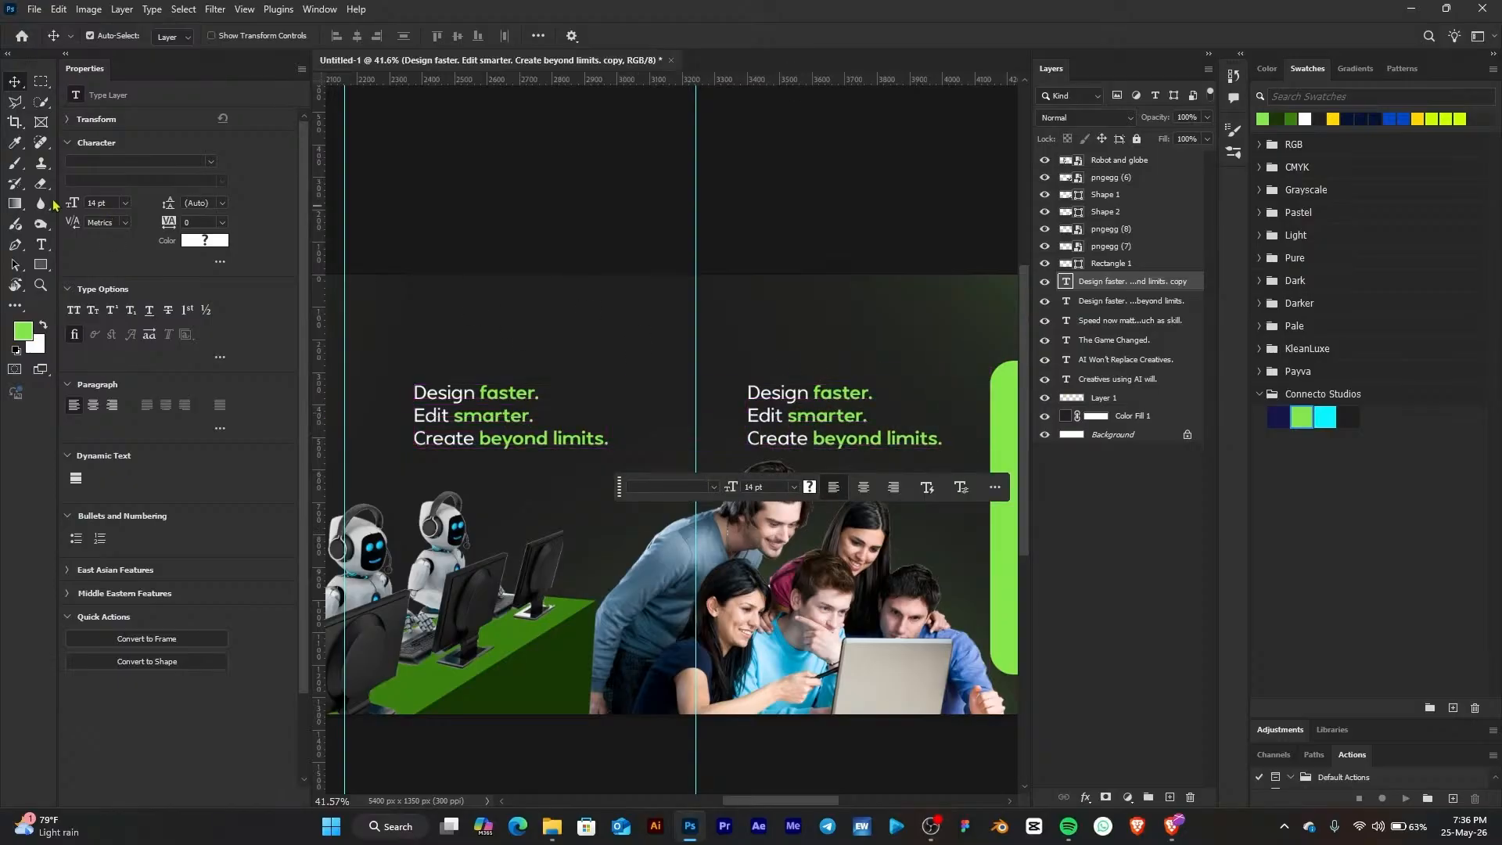
Replace the copy's text with 'The people winning today? They learned how to work with AI.' across four lines and raise it slightly
left_click(769, 392)
key("ctrl+a")
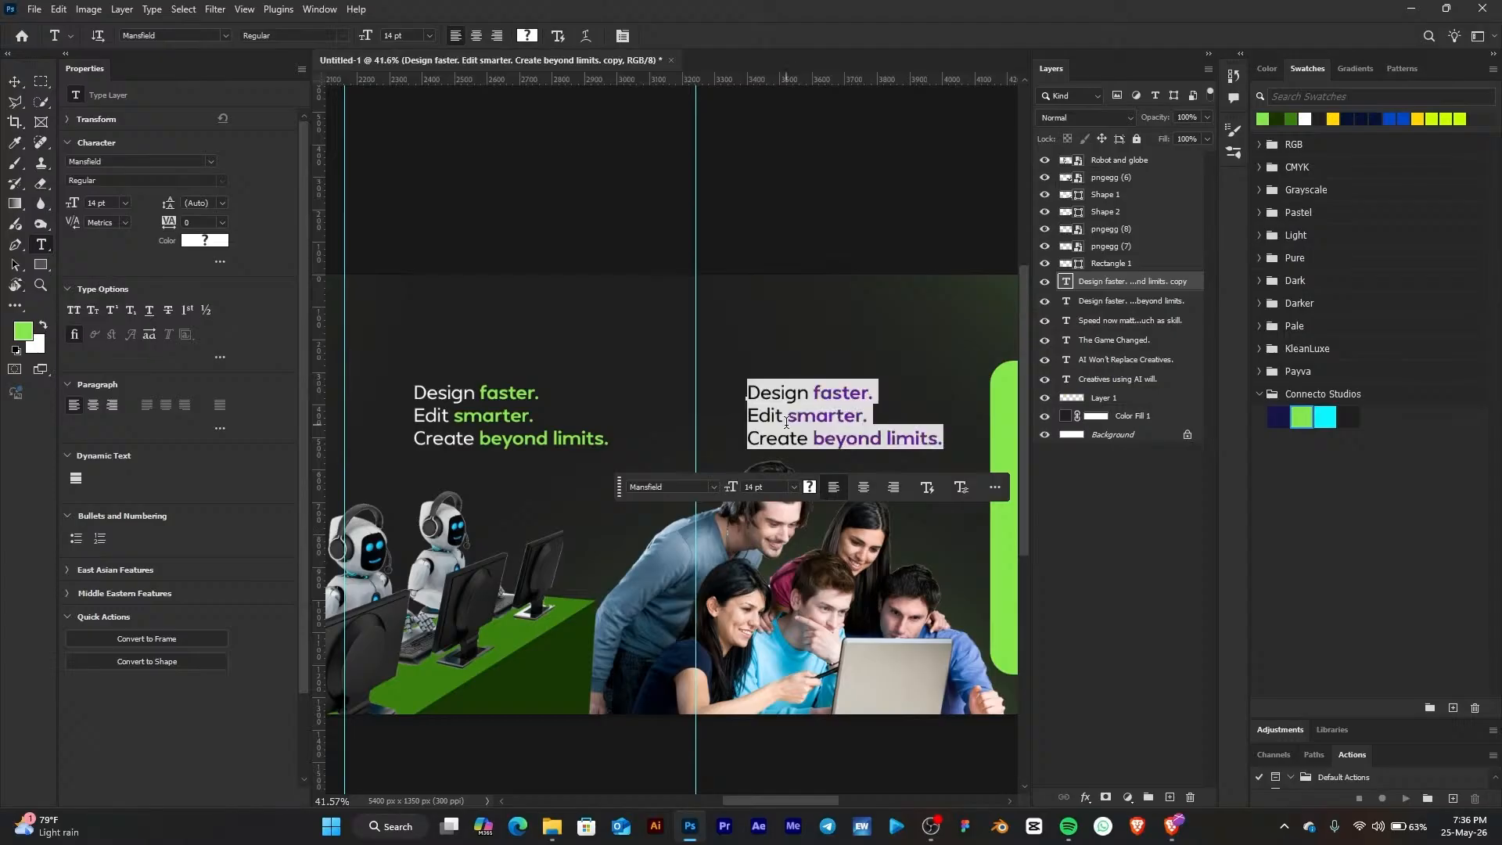
key("ctrl+v")
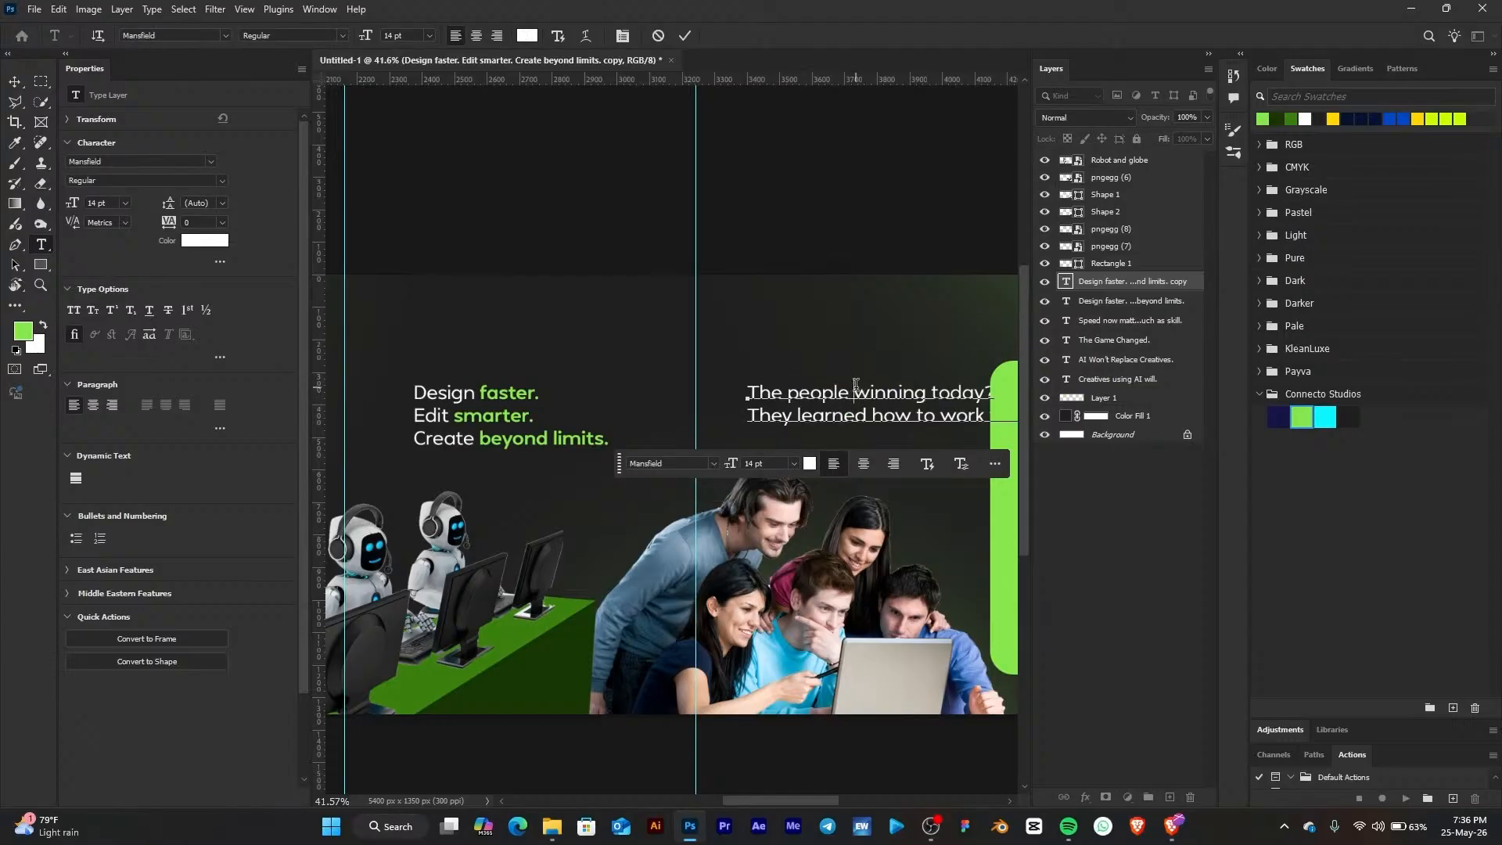
key("Return")
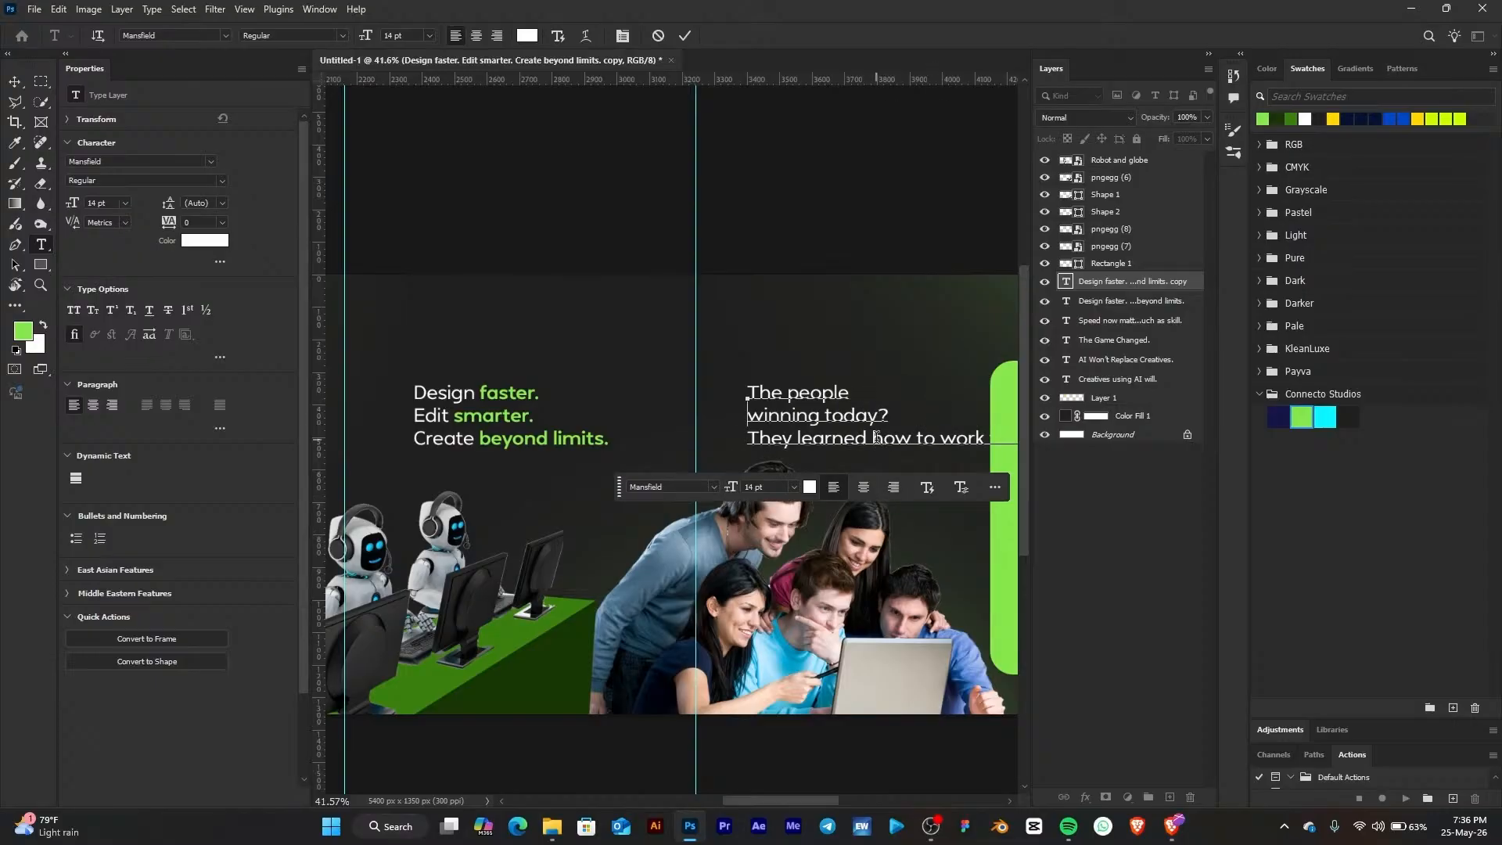
key("Return")
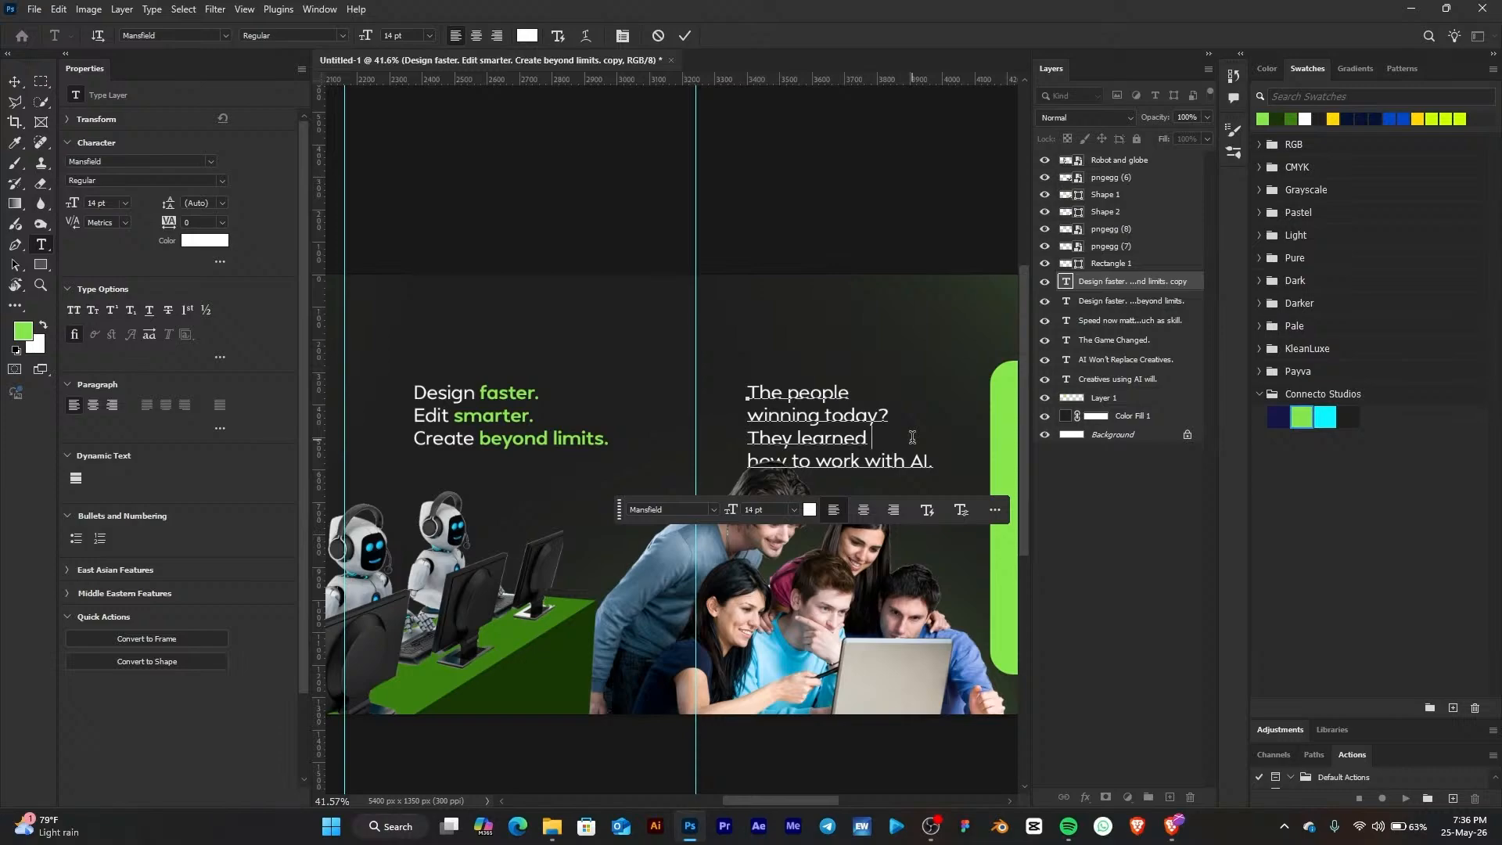
key("Delete")
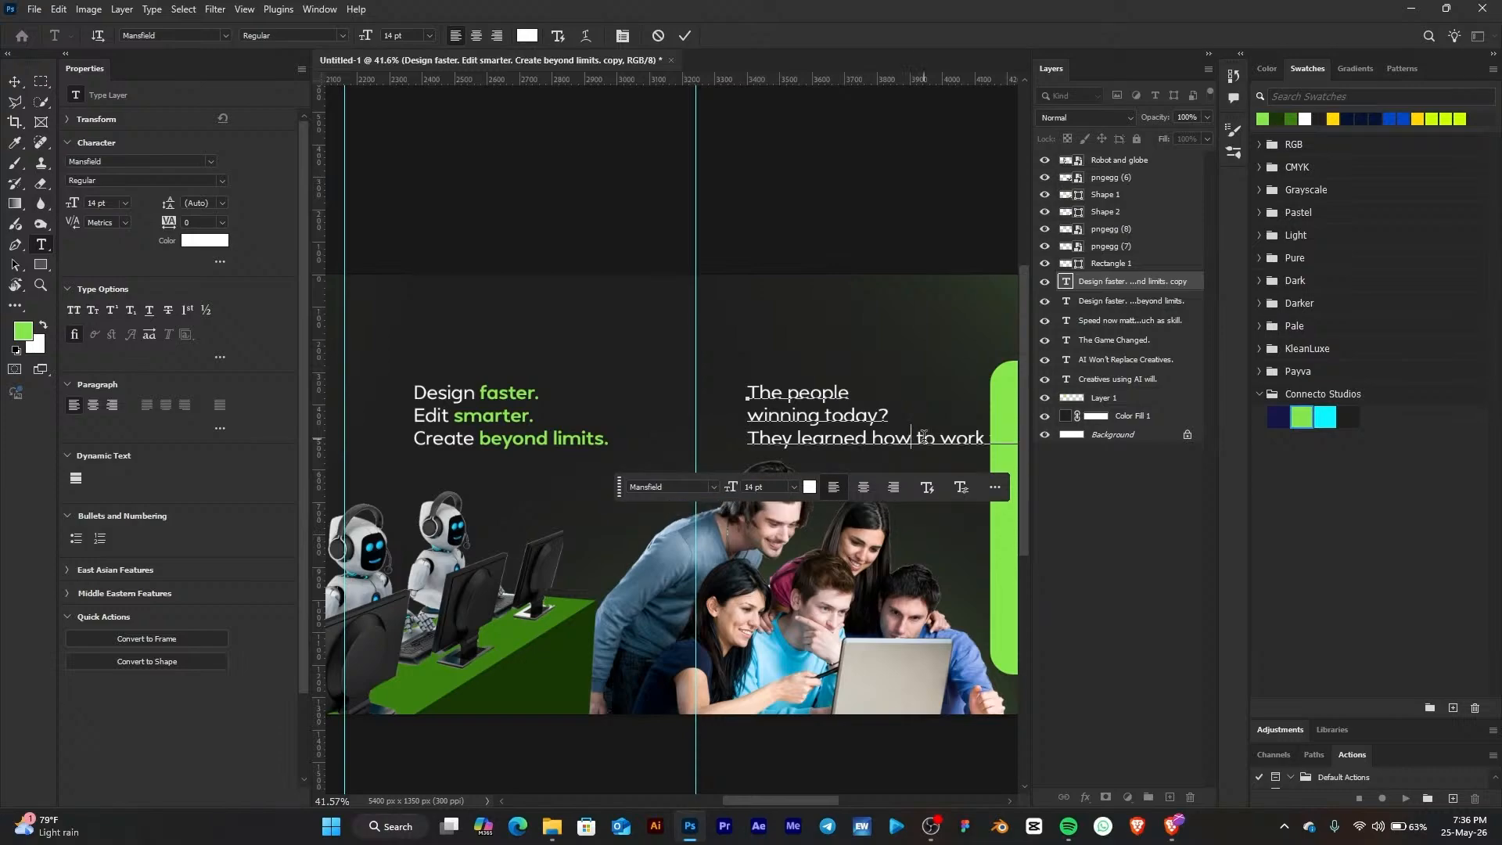
key("Right")
key("Return")
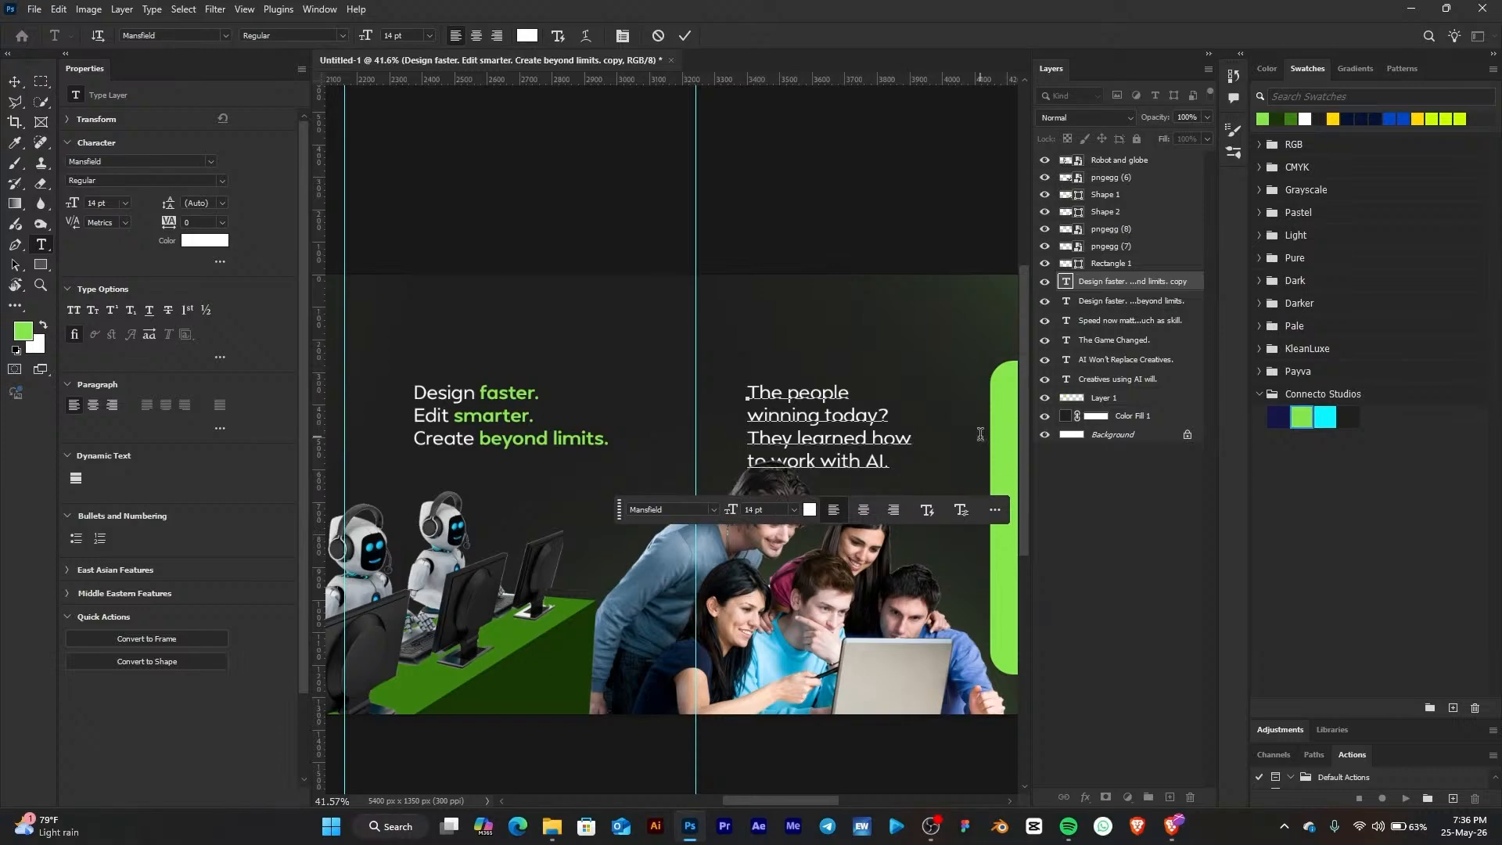
key("Escape")
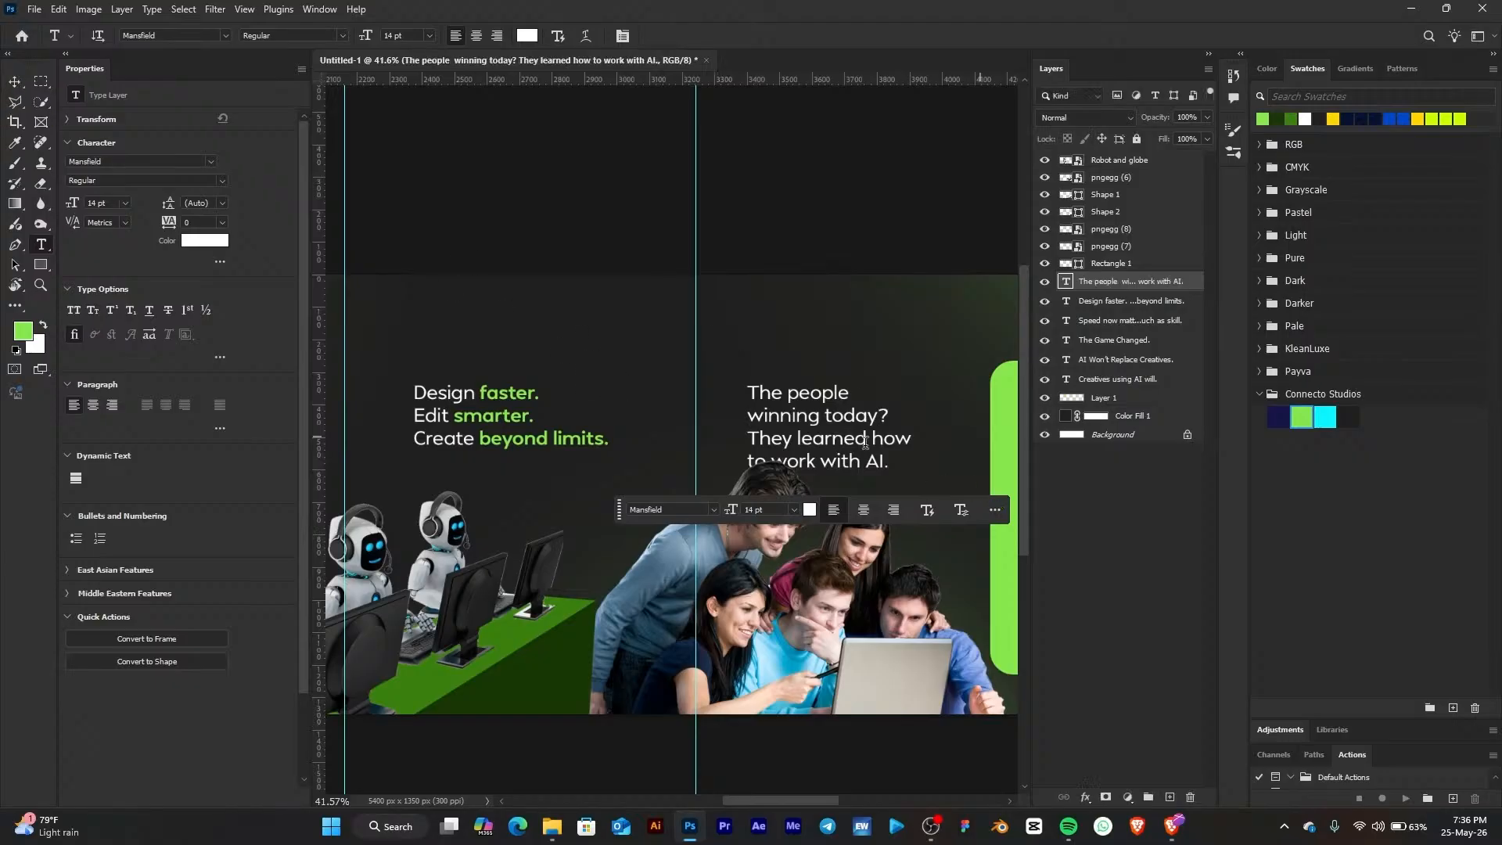
left_click(22, 84)
left_click_drag(865, 443, 866, 413)
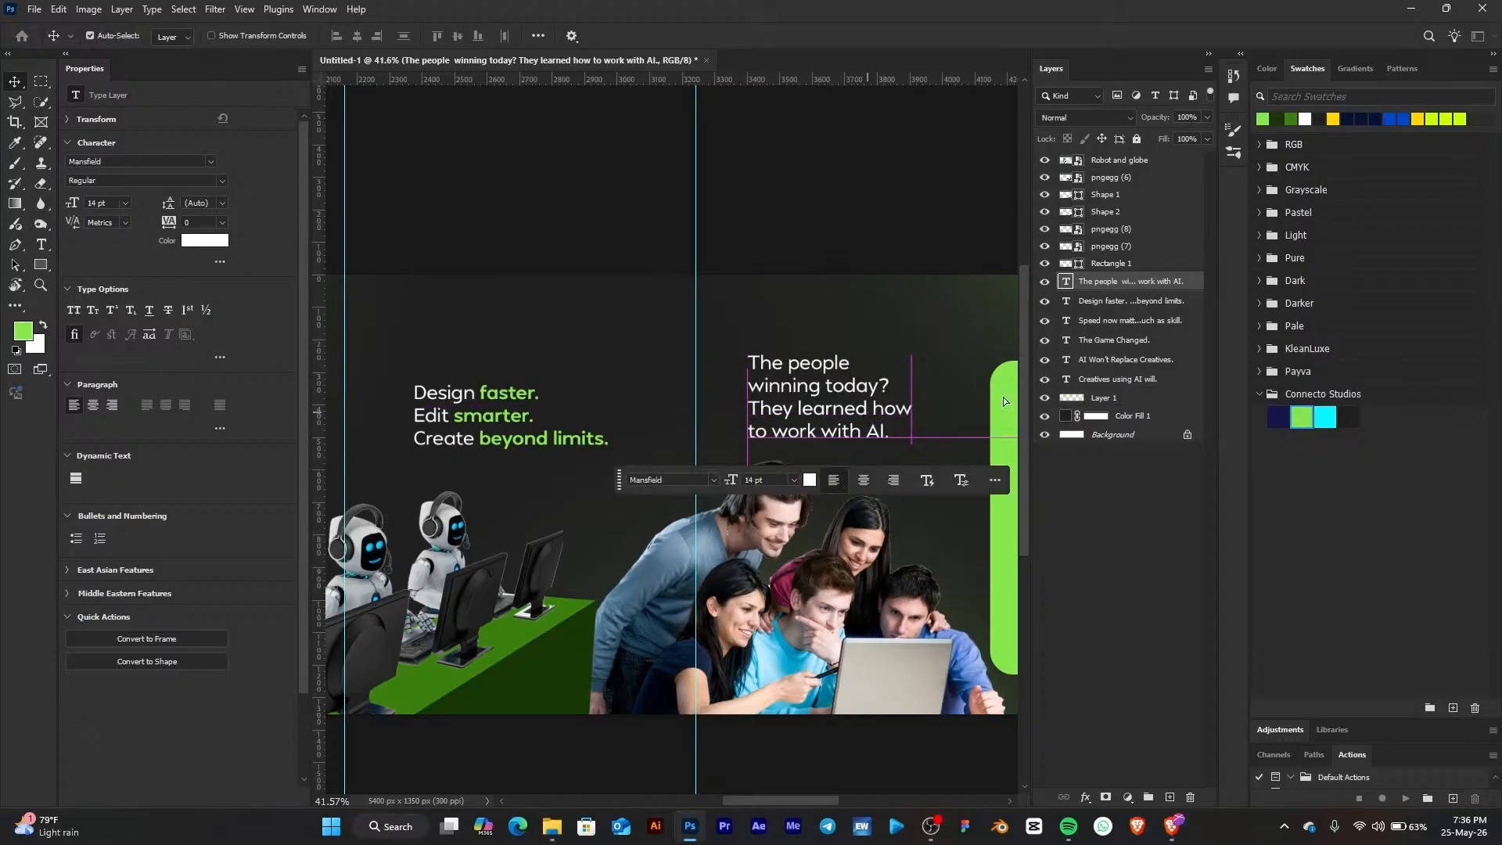
Make the first two lines, 'The people winning today?', Bold and green from the brand swatches
left_click(47, 247)
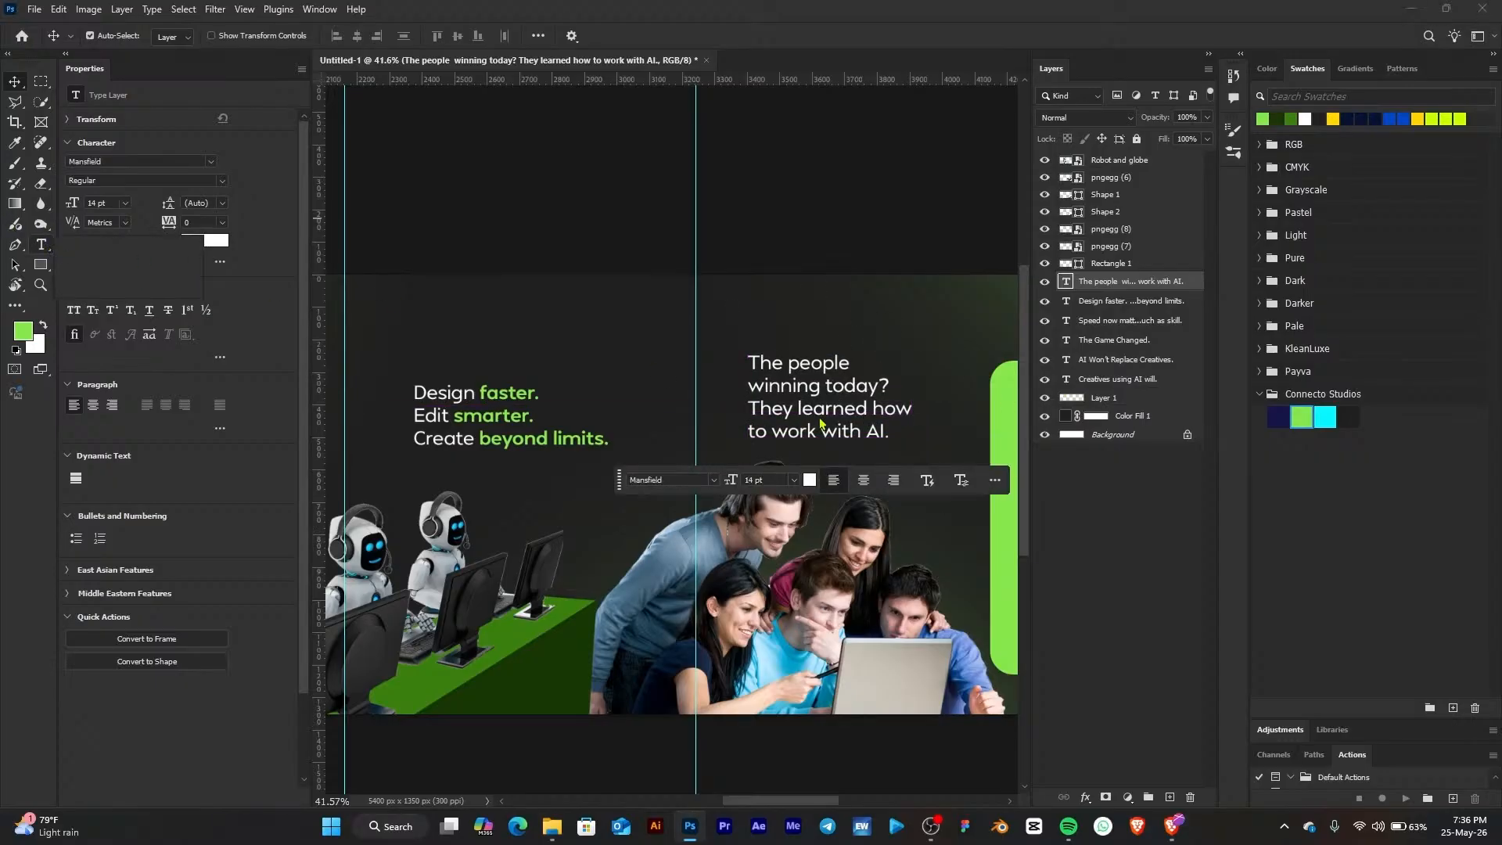
left_click_drag(751, 357, 897, 395)
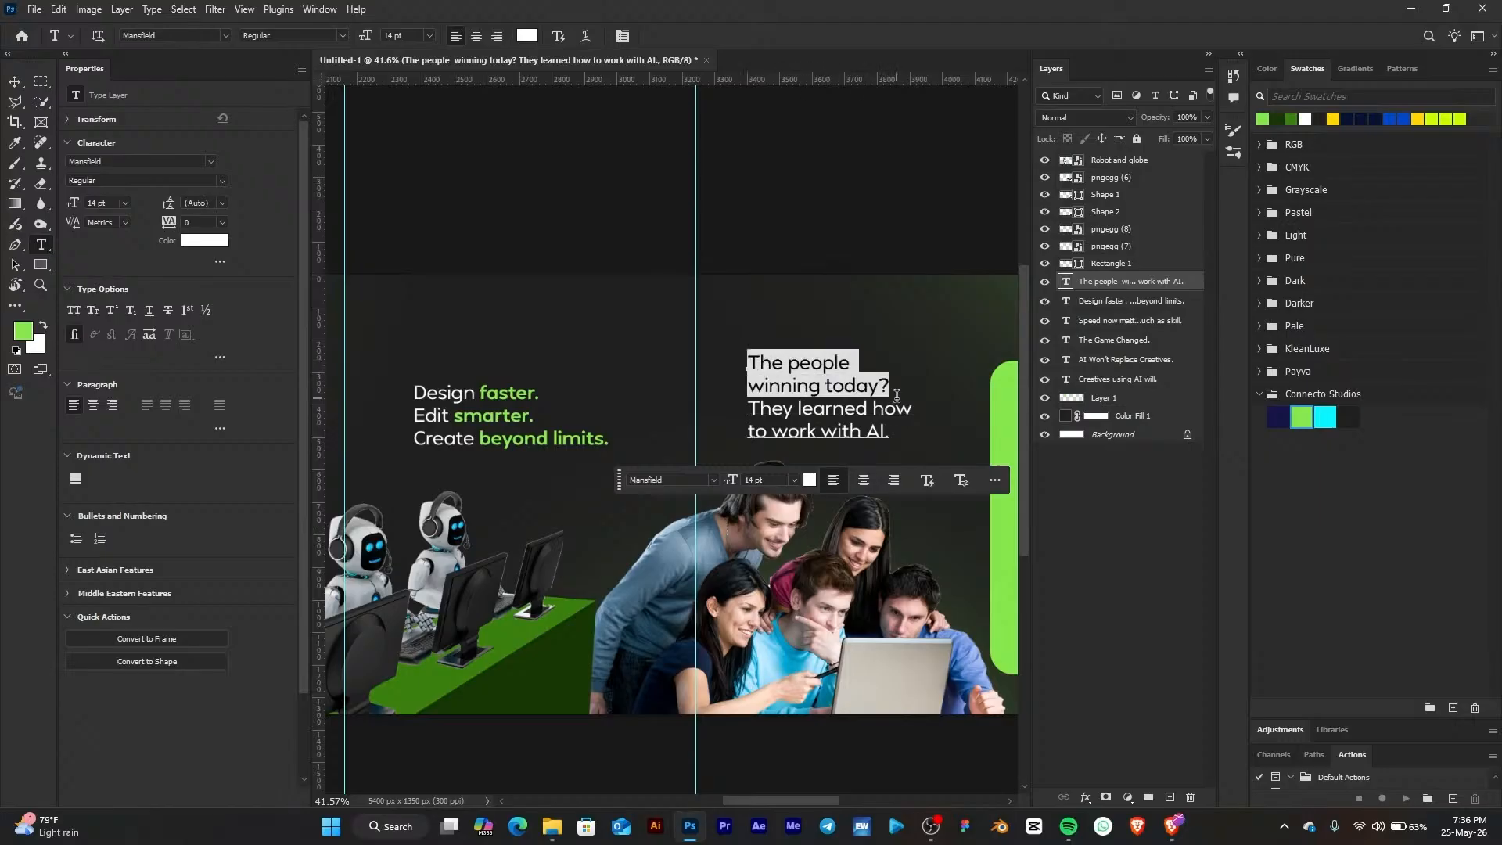
left_click(222, 181)
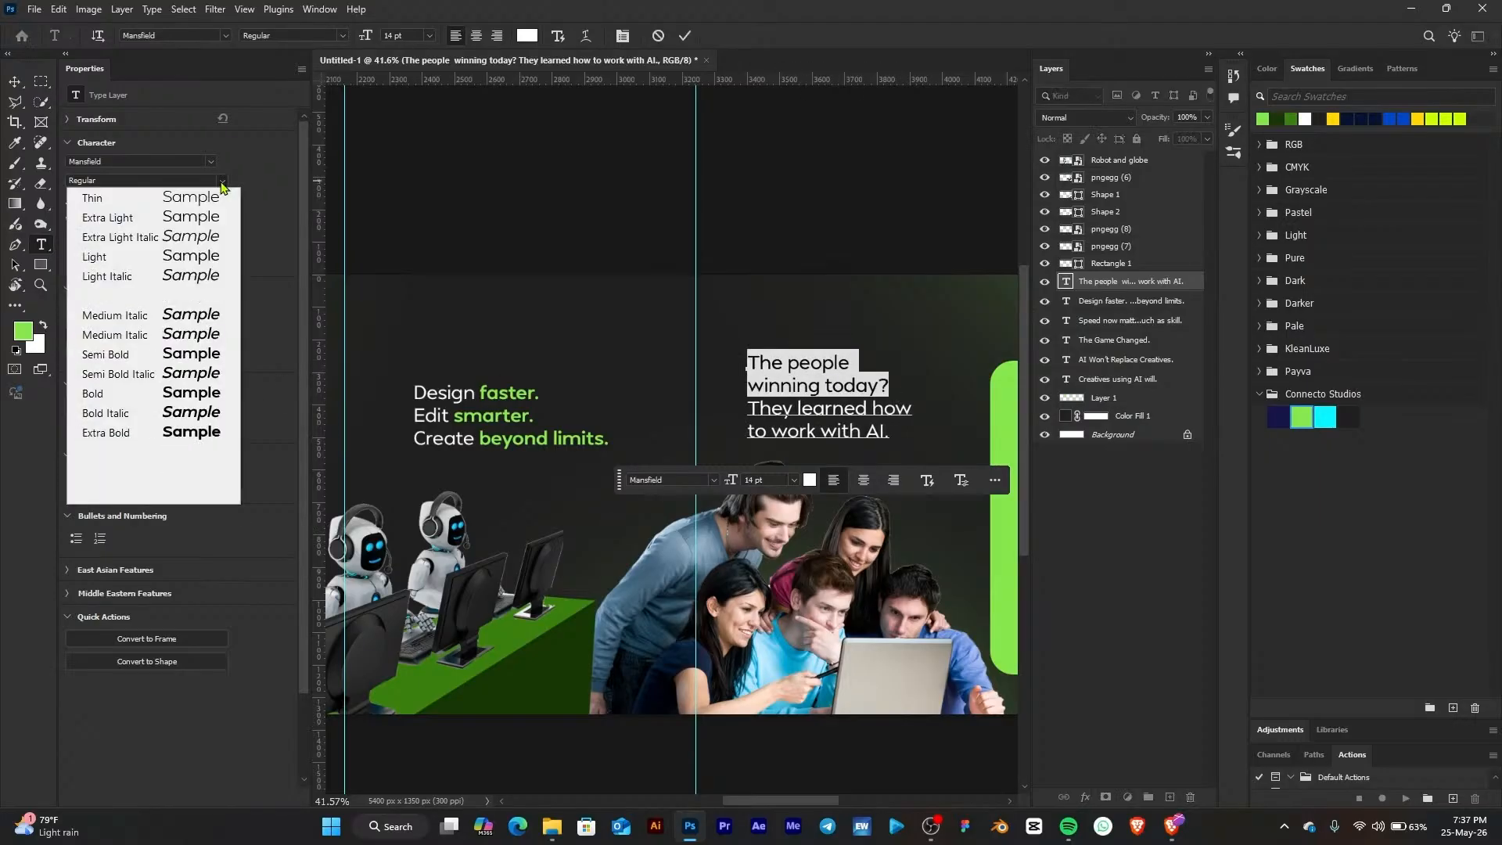
left_click(183, 392)
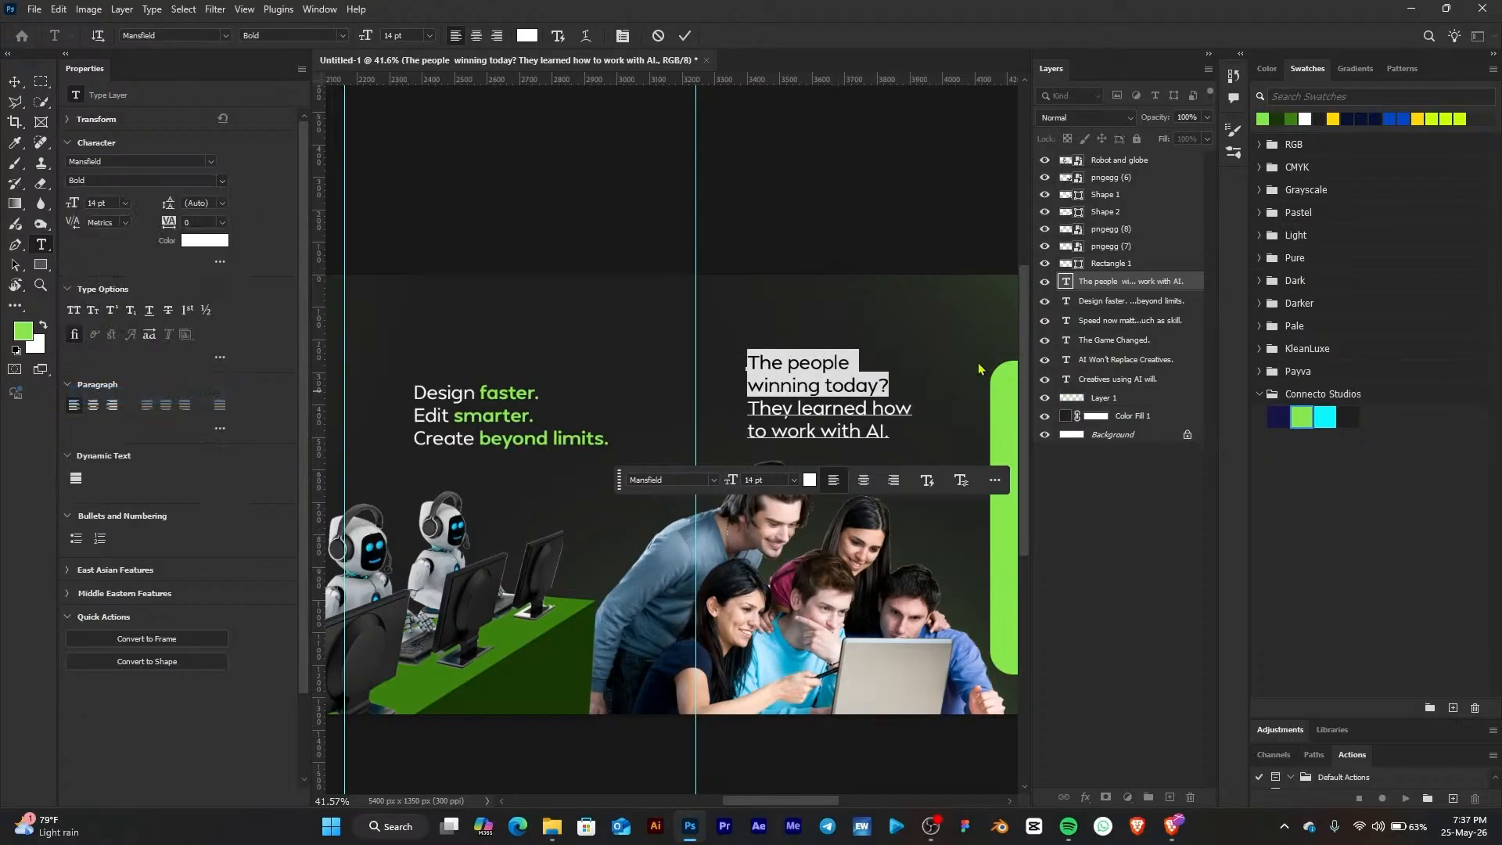
left_click(1302, 419)
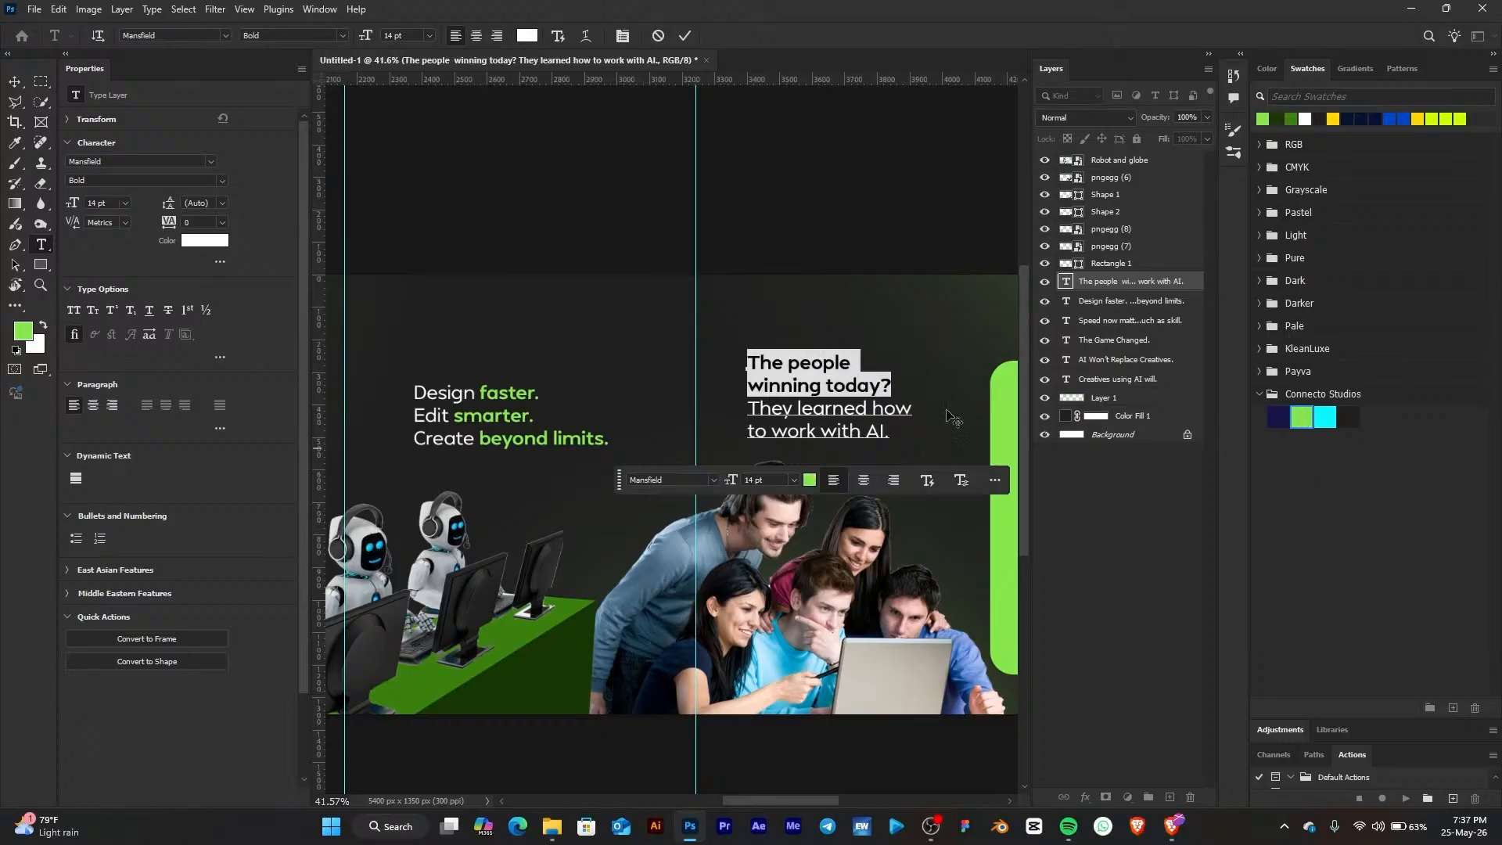
left_click(22, 83)
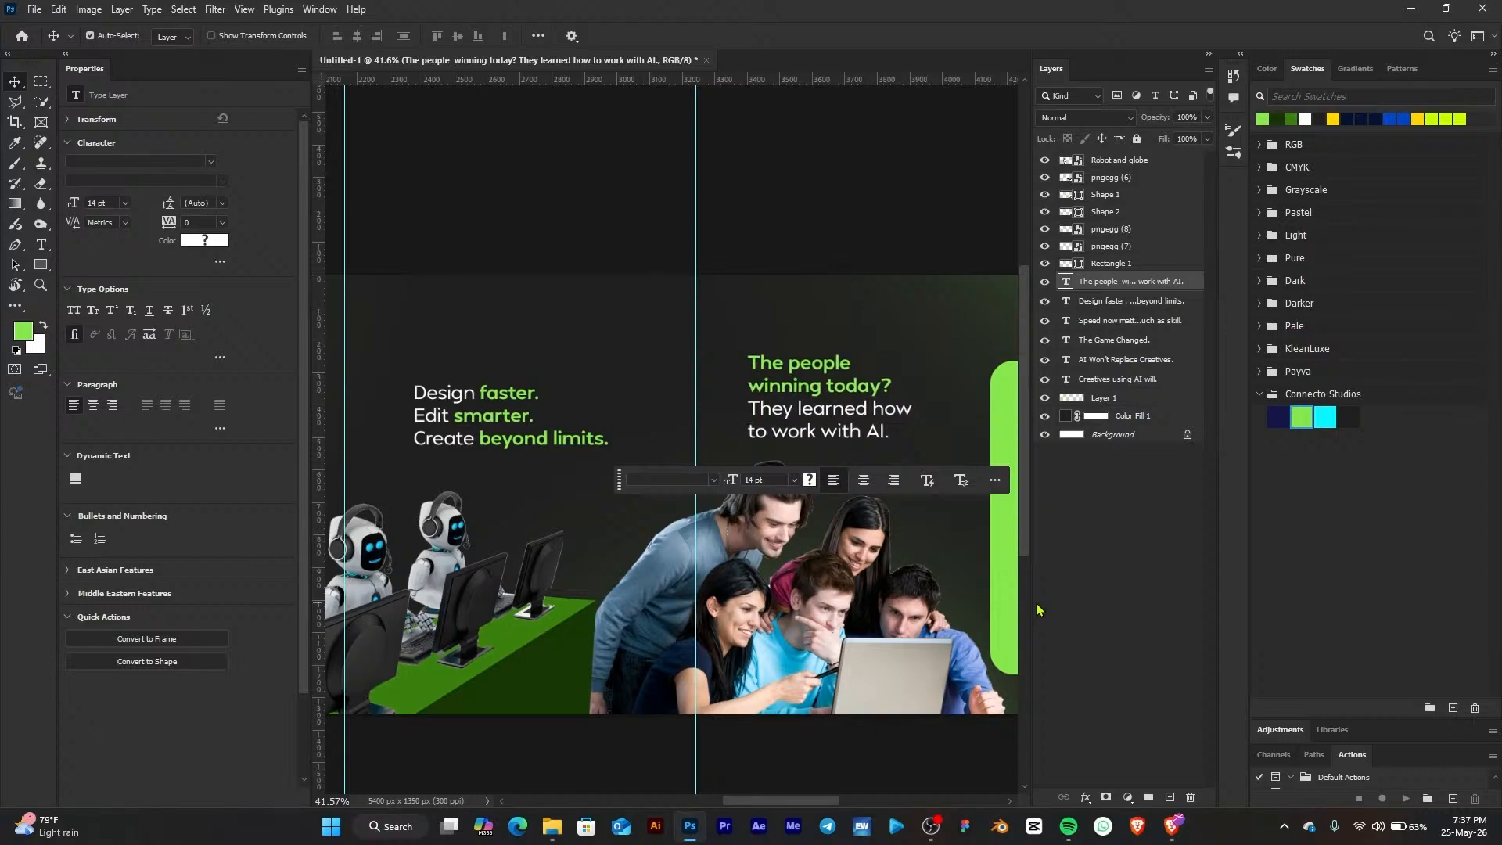
Copy the page 5 lines 'Adapt early. Or get left behind.' from the ChatGPT carousel copy
left_click(671, 339)
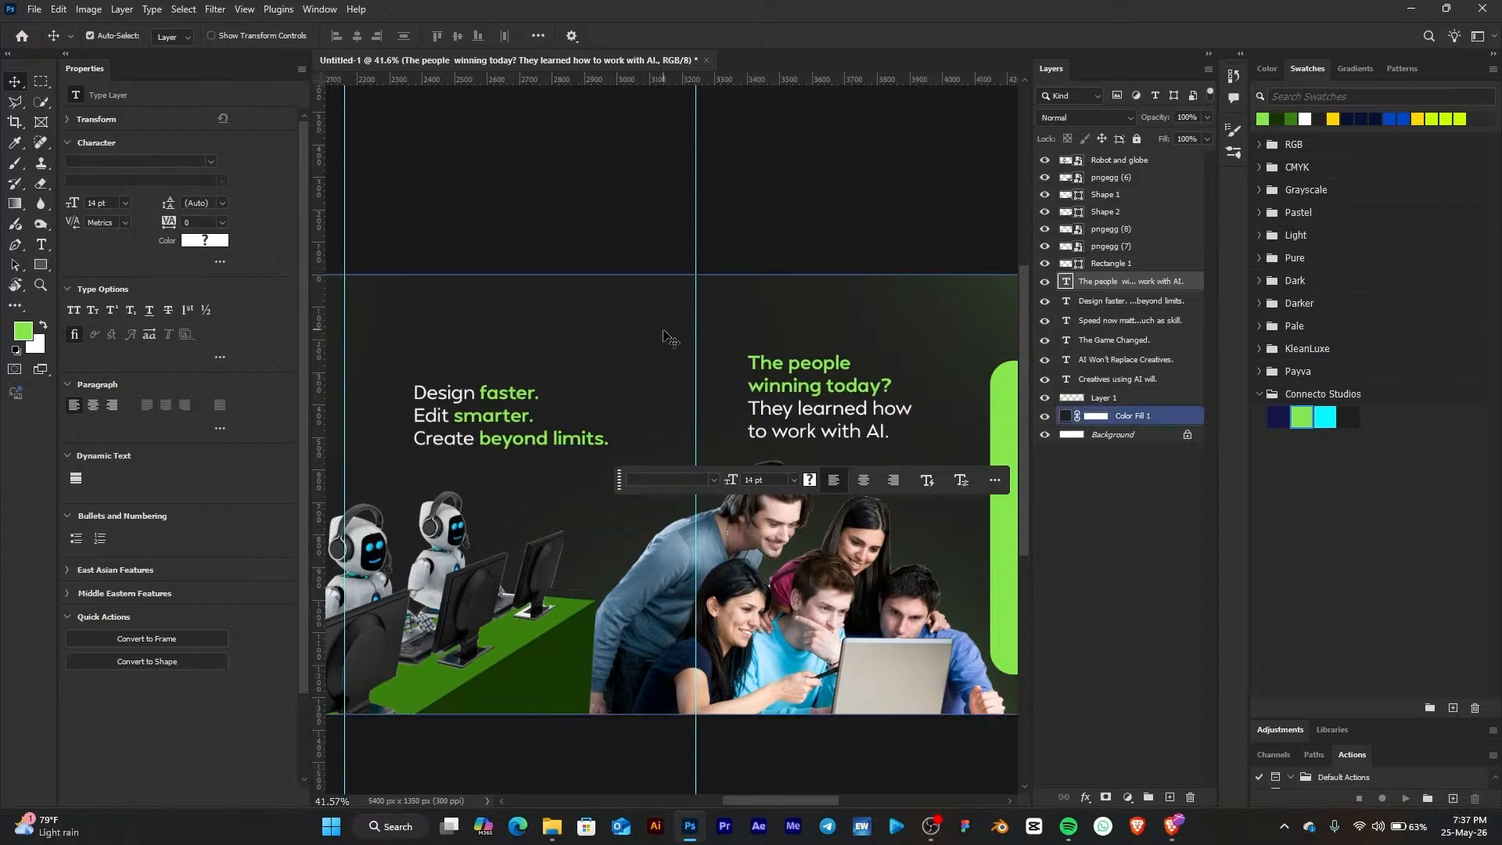
scroll(708, 367, "down", 3)
left_click_drag(836, 301, 725, 309)
left_click(1170, 828)
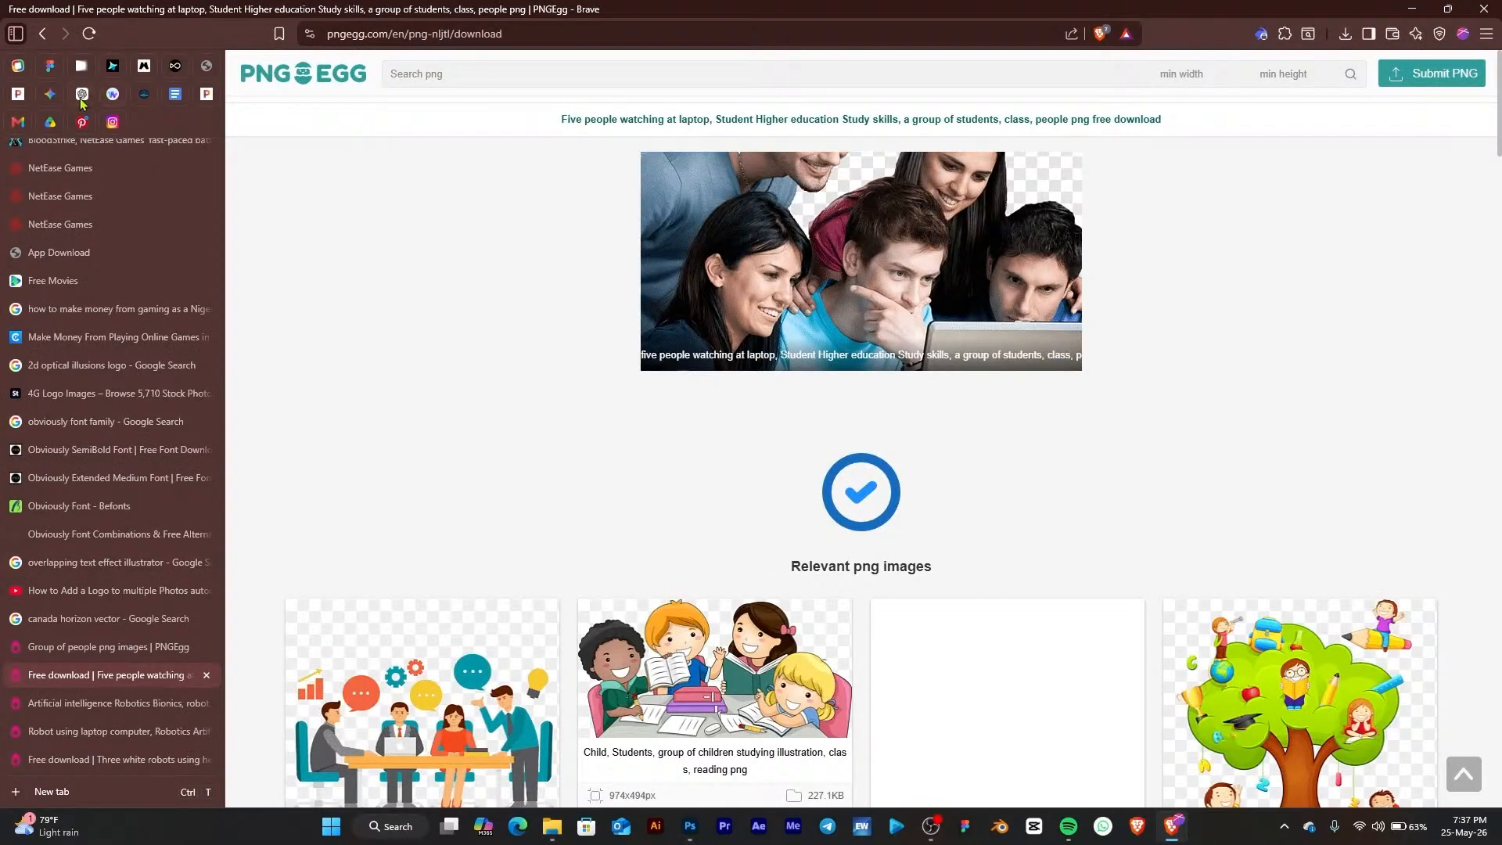
left_click(82, 95)
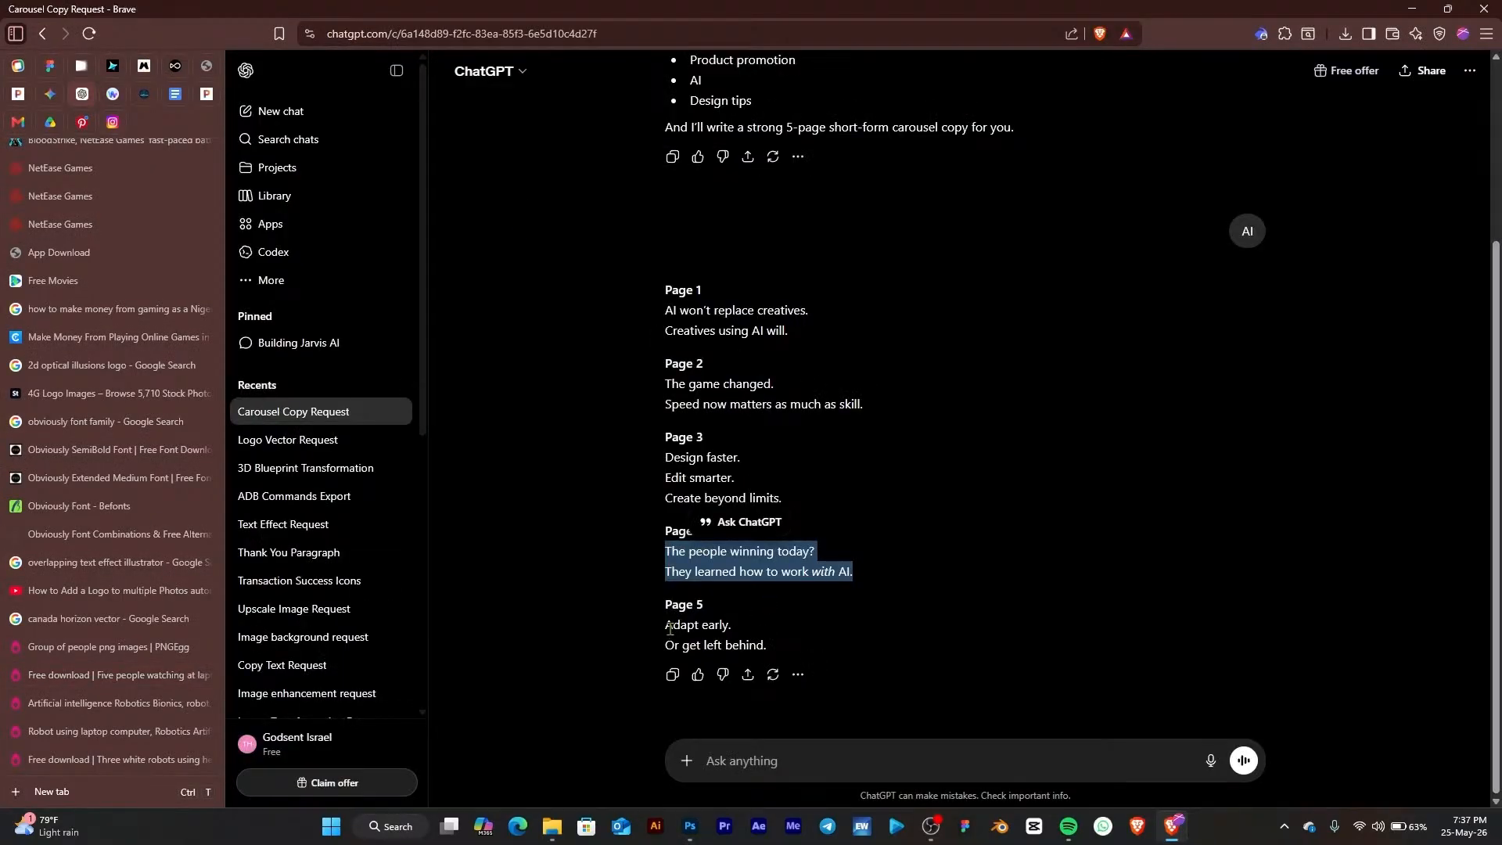
left_click_drag(670, 628, 778, 657)
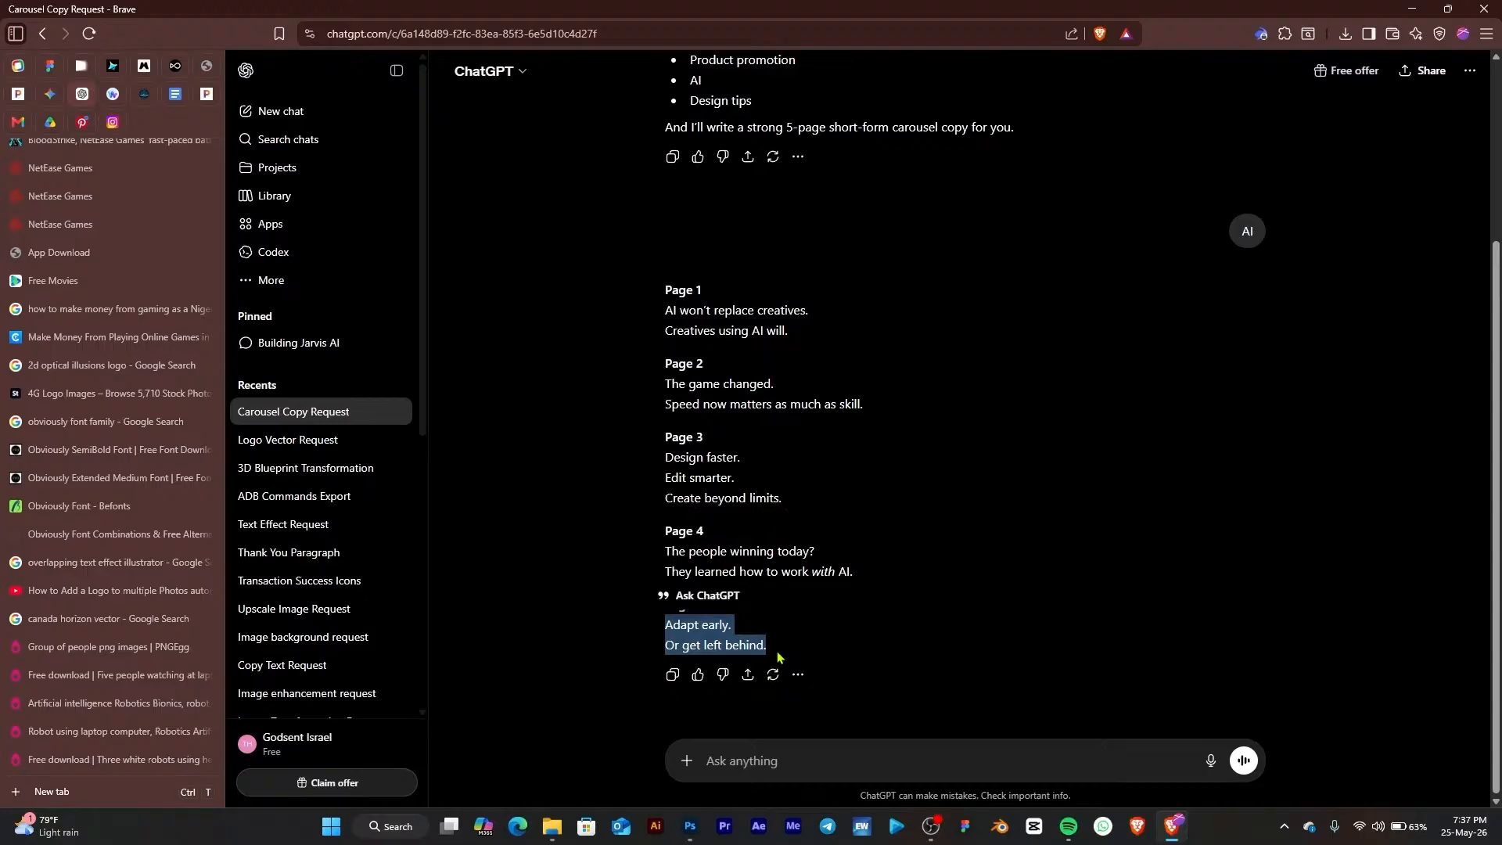
left_click(1407, 8)
Select the robot on the green card and flip it horizontally with Free Transform
scroll(688, 313, "up", 6)
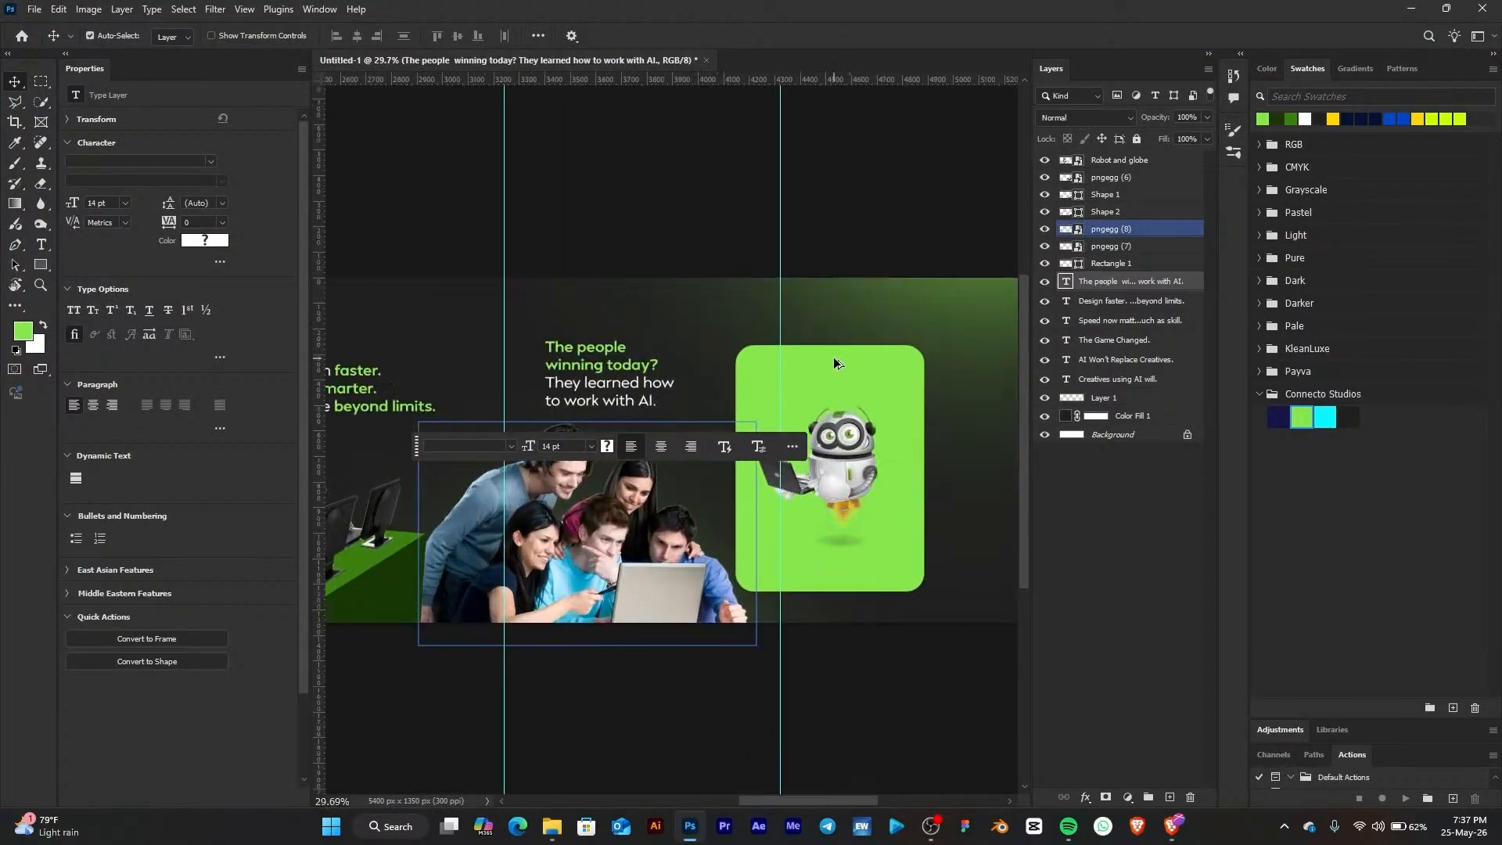
left_click(839, 467)
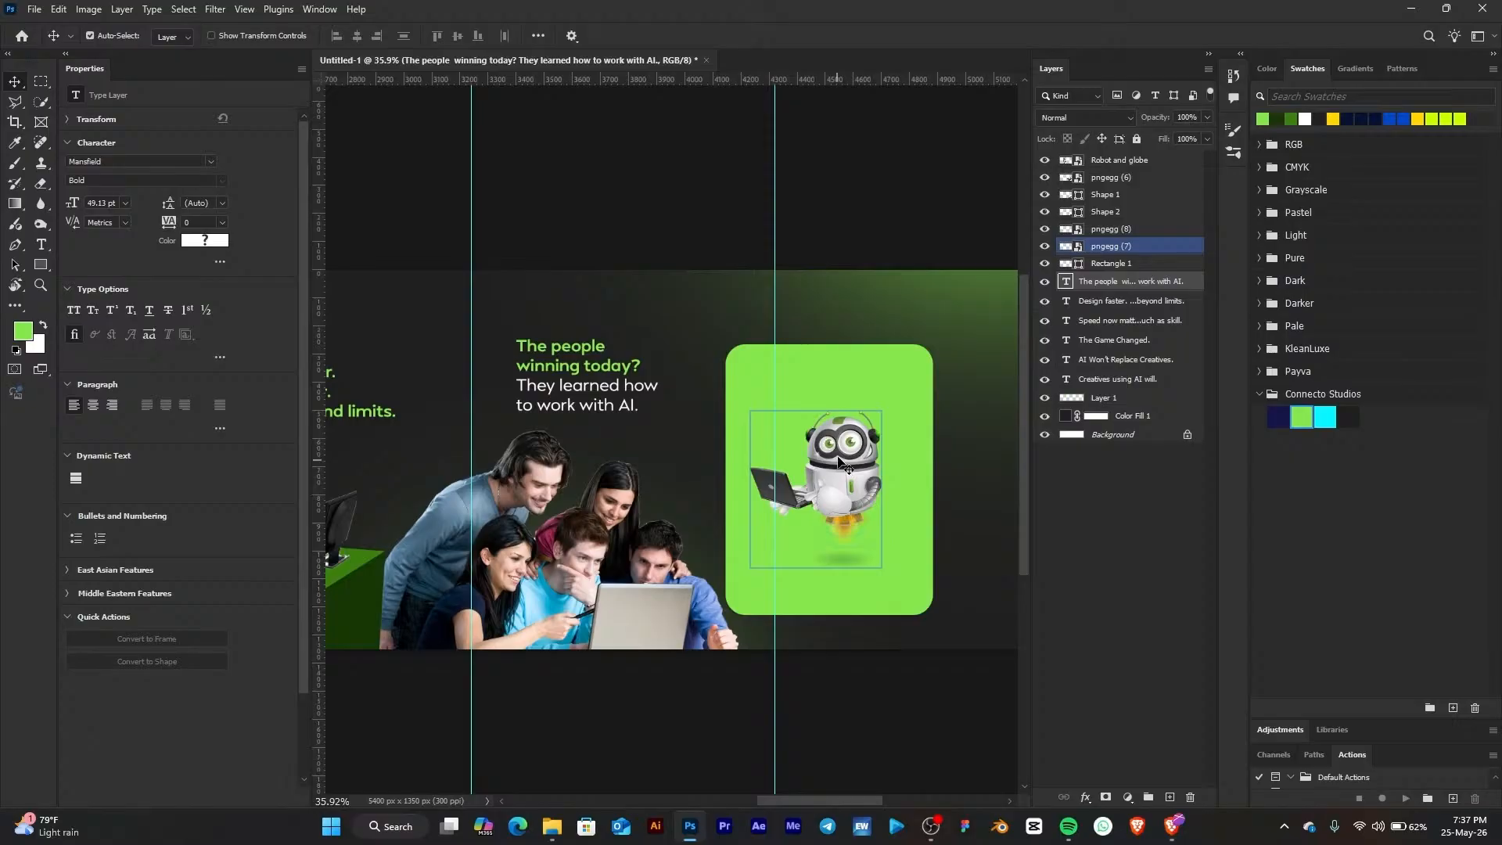
right_click(855, 469)
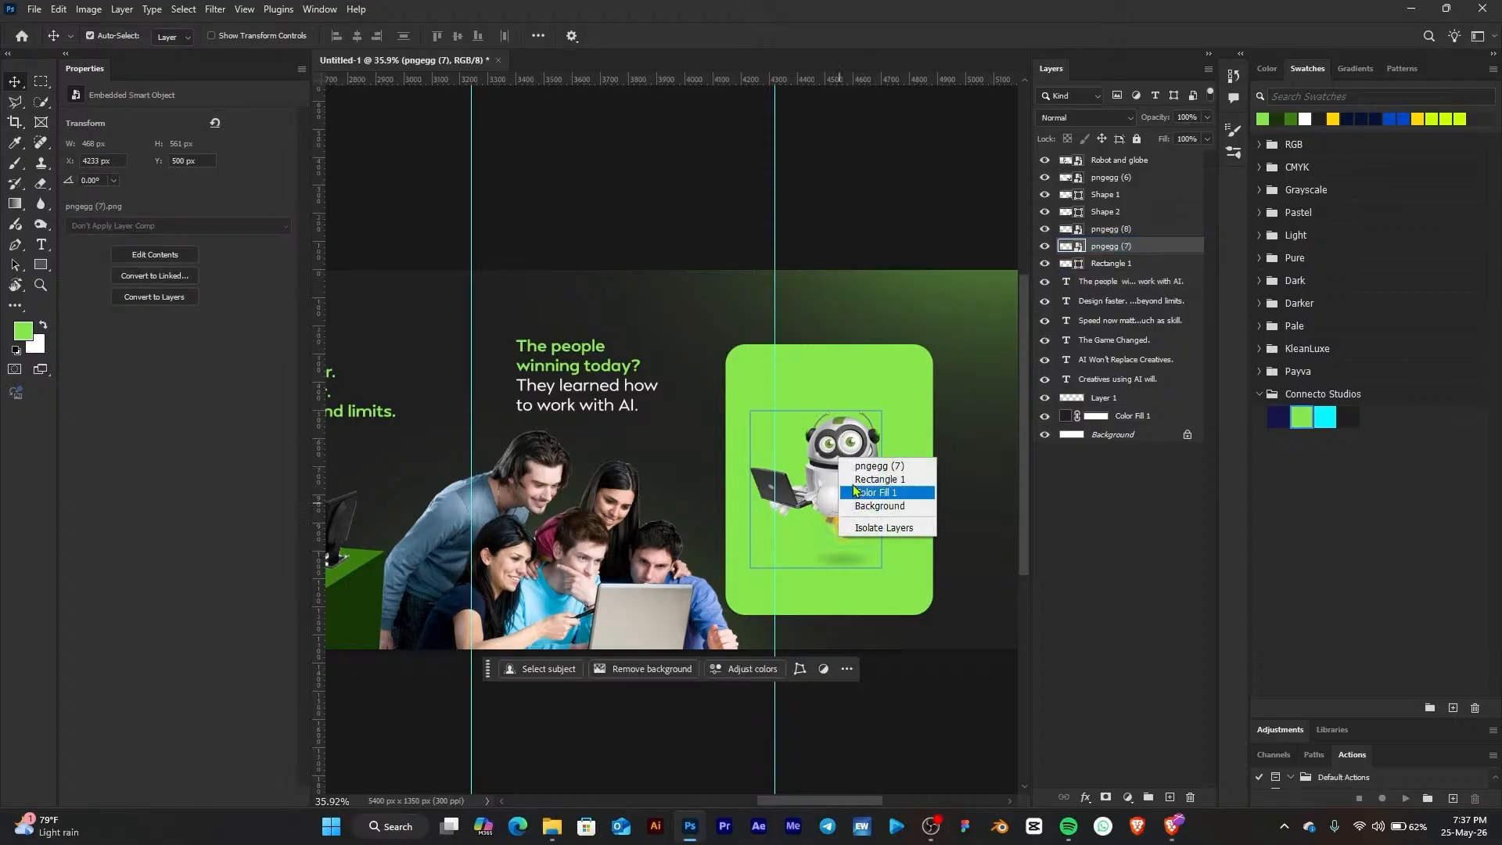
left_click(830, 447)
right_click(829, 445)
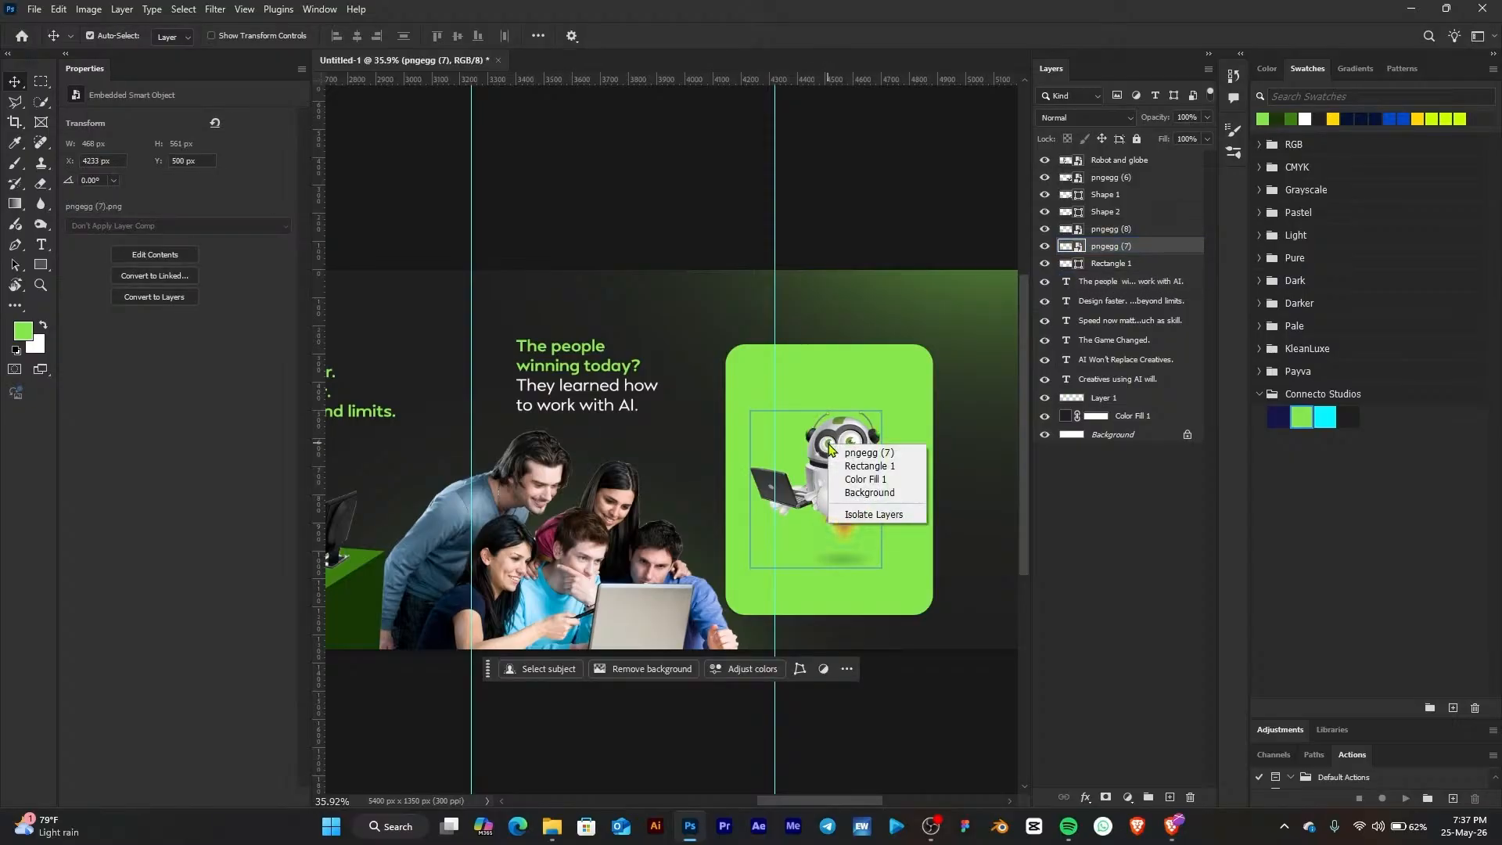
left_click(851, 425)
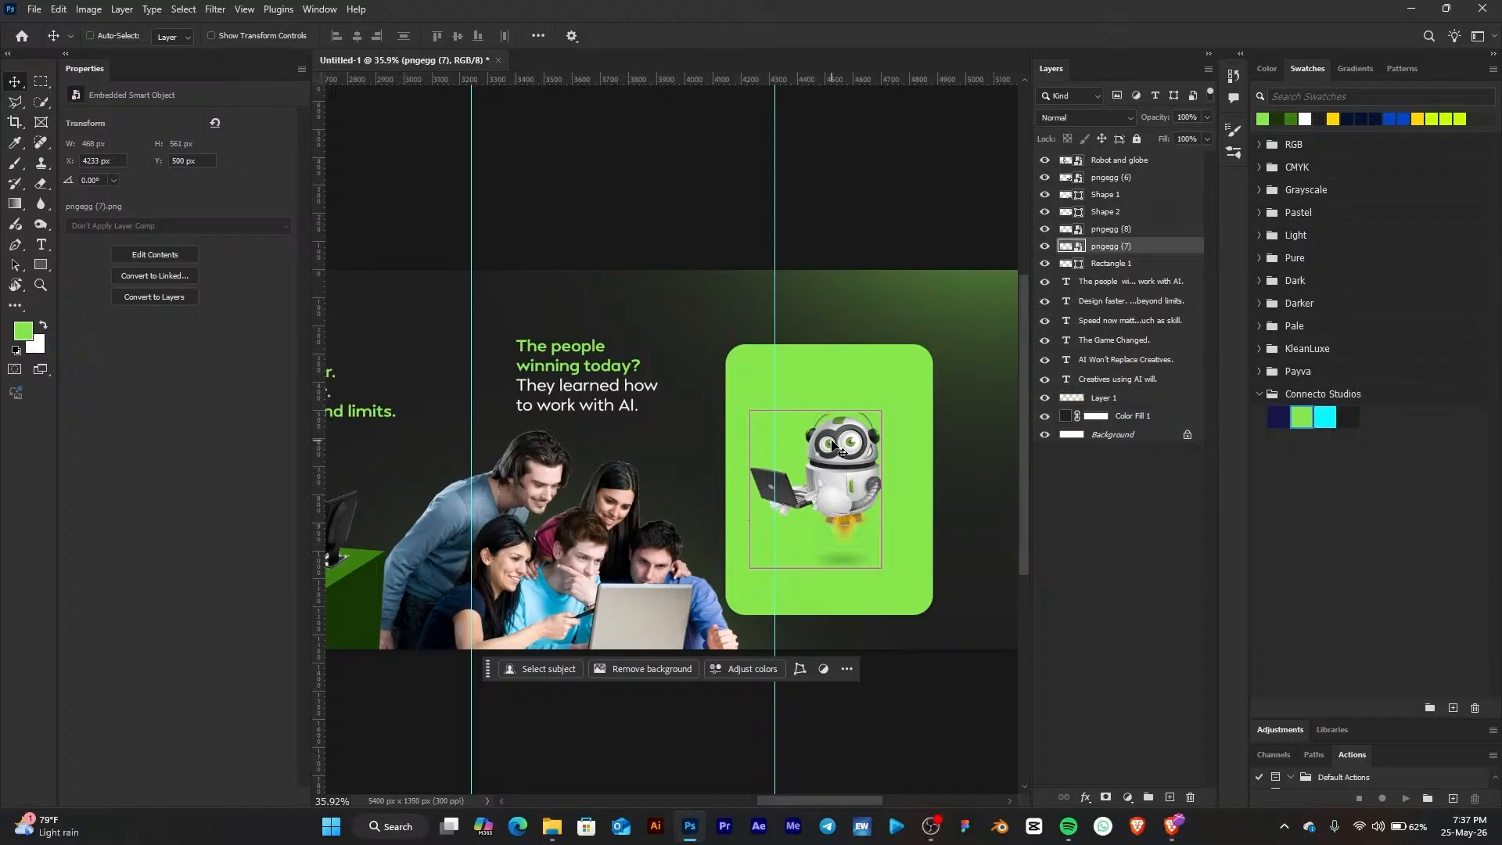
key("ctrl+t")
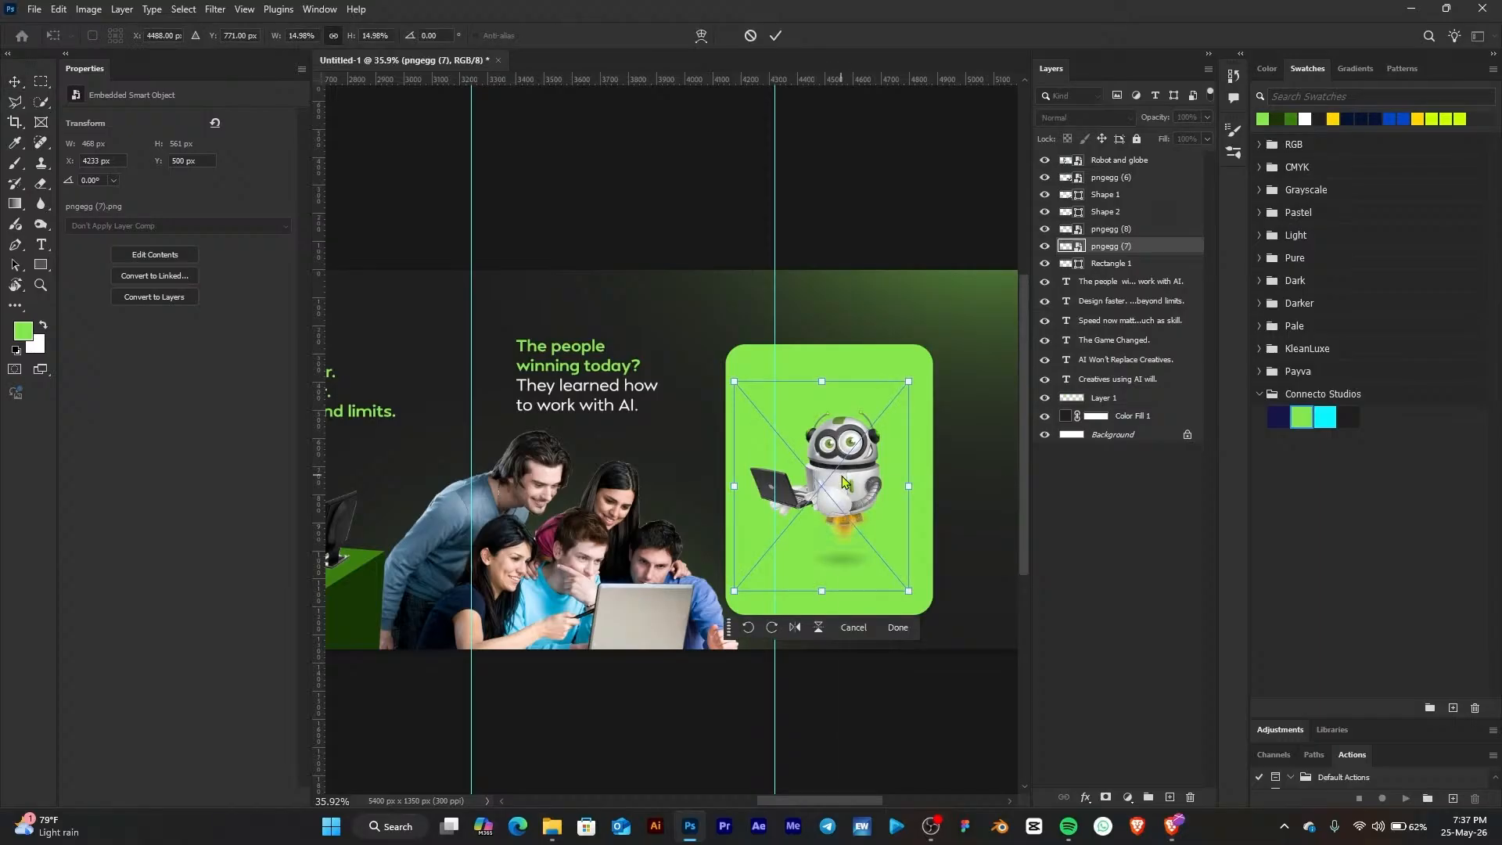
right_click(843, 481)
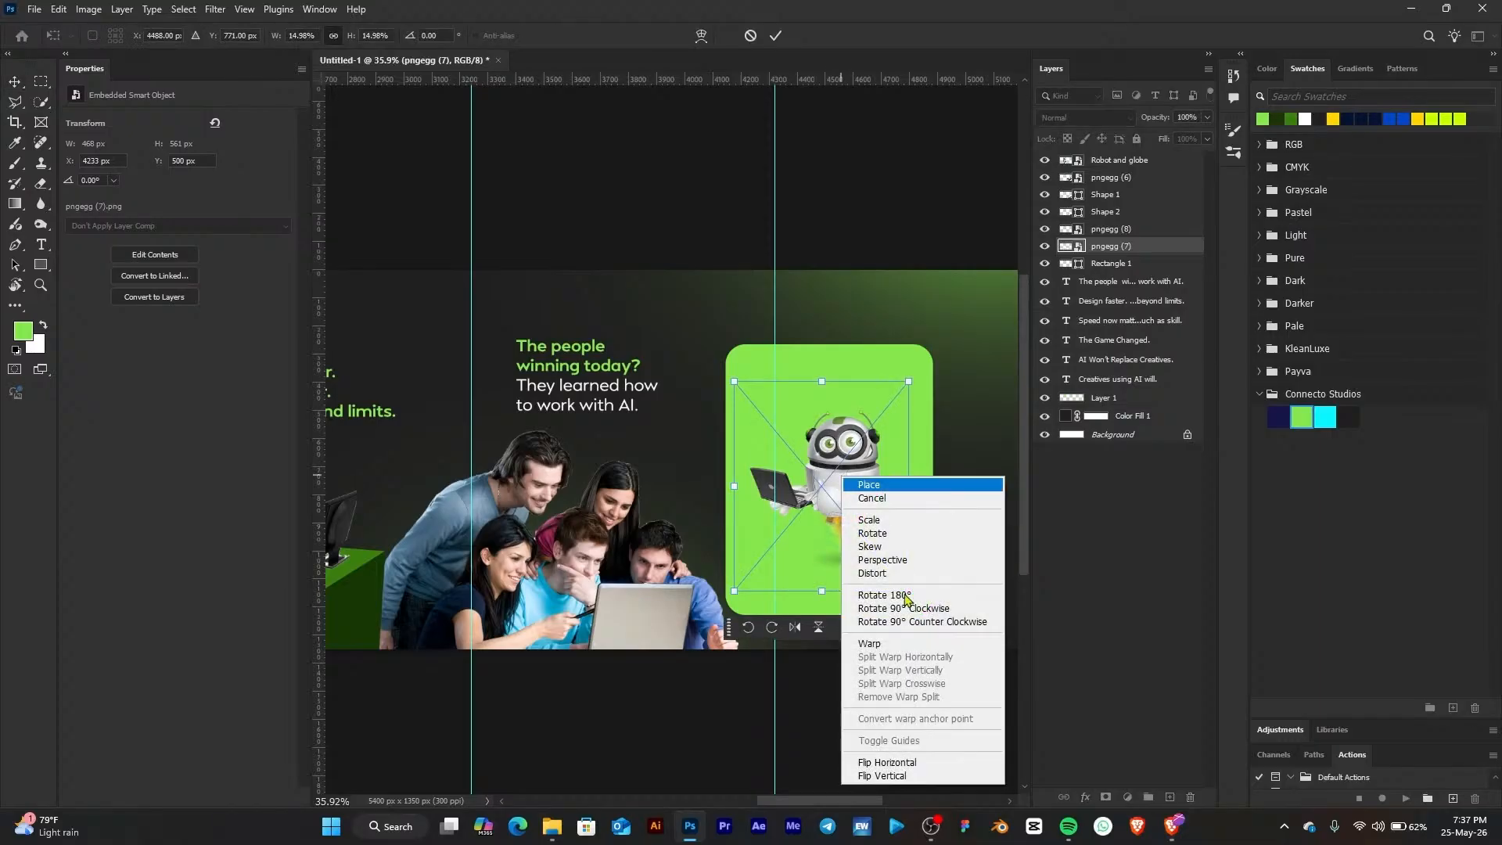
left_click(884, 762)
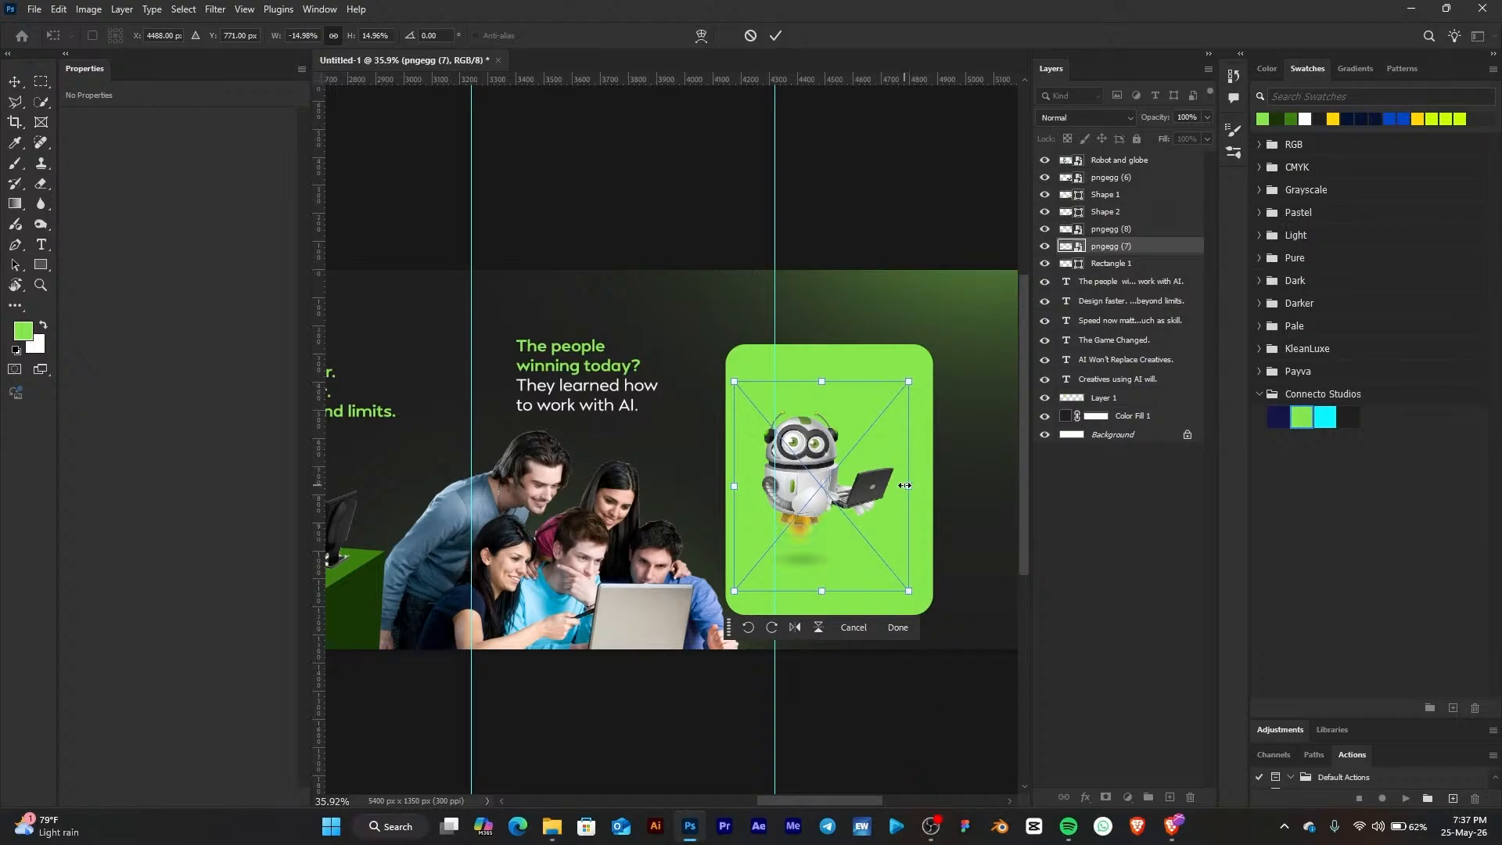
Enlarge the flipped robot and reposition it so it overlaps the top of the green card, then commit
left_click_drag(905, 485, 1002, 491)
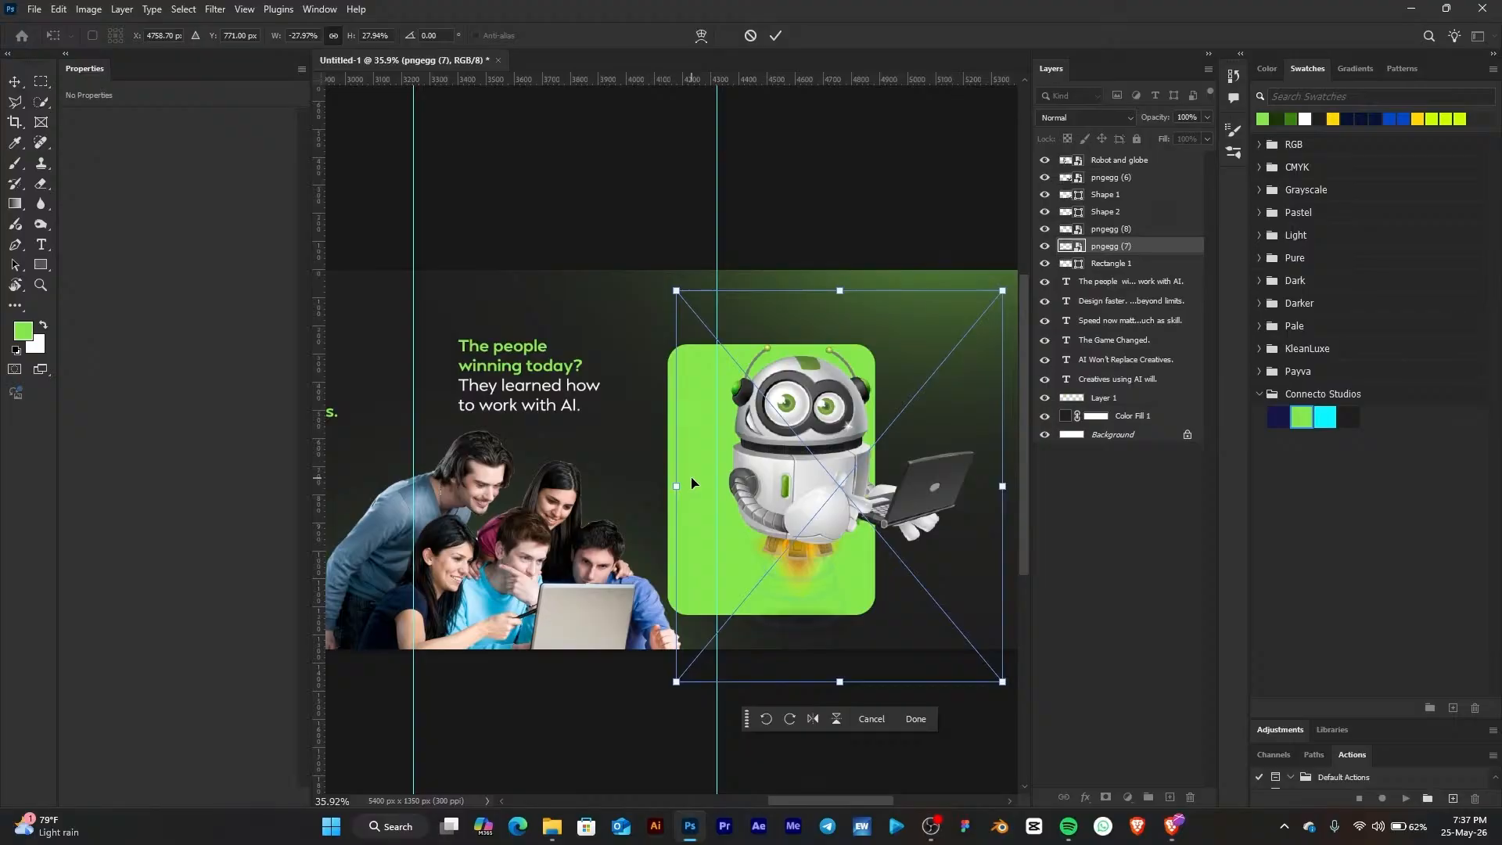
left_click_drag(818, 423, 797, 458)
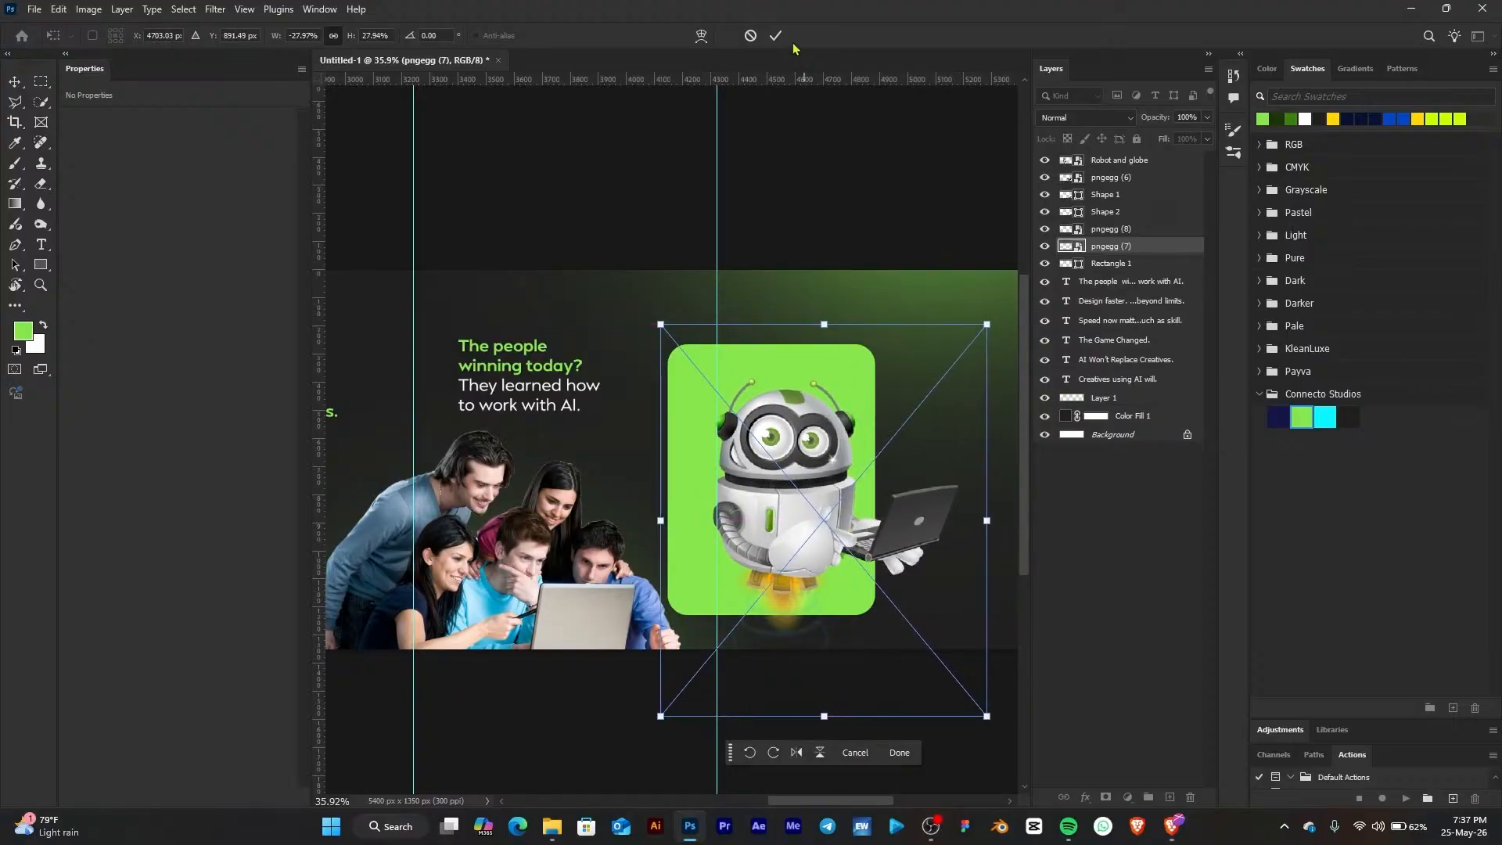
key("Return")
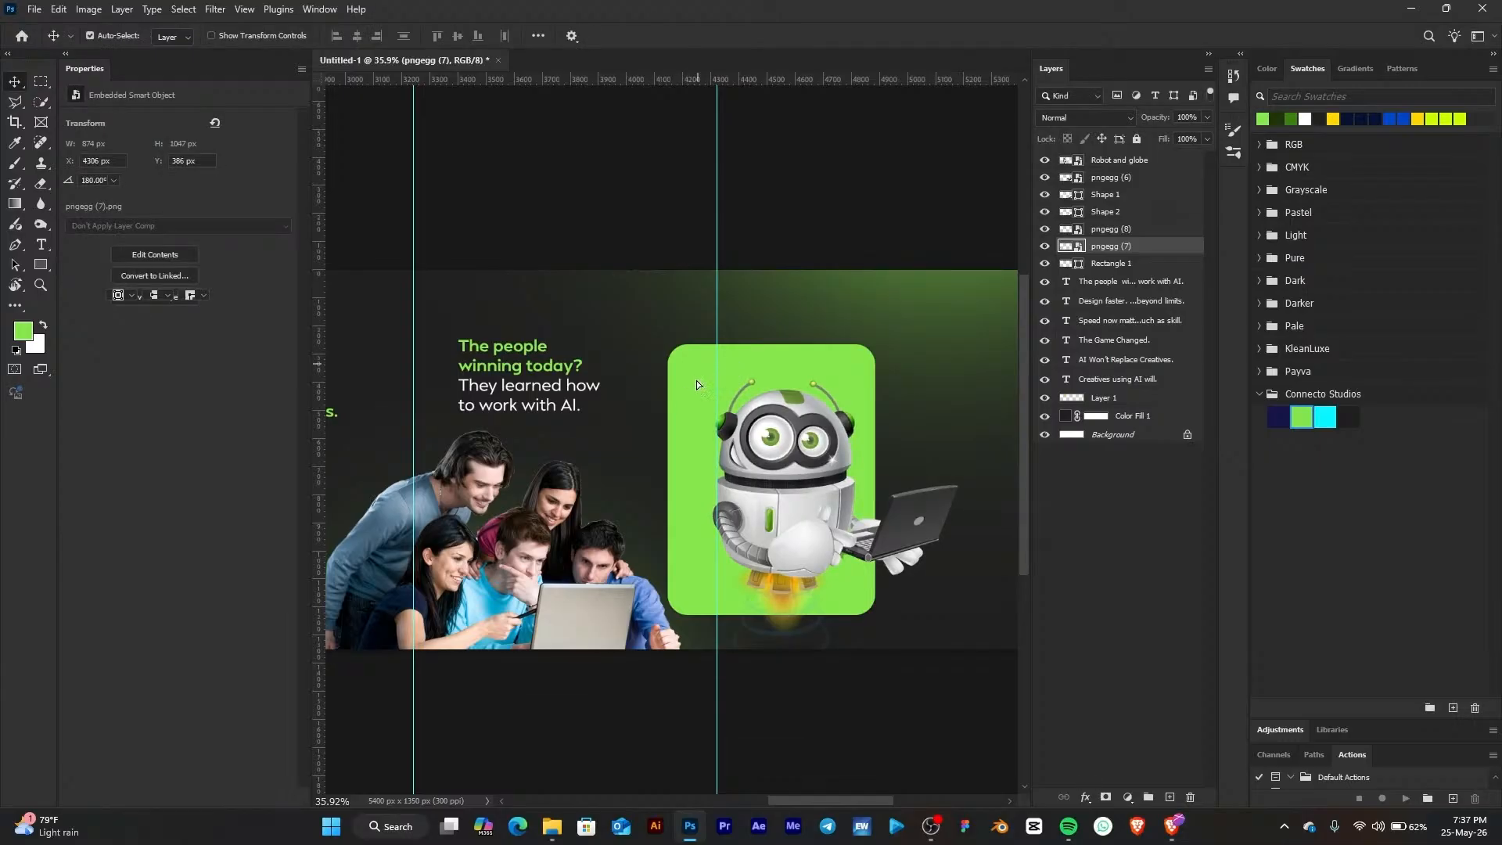
Move the green card down beneath the robot and nudge the robot slightly left
left_click_drag(696, 380, 697, 396)
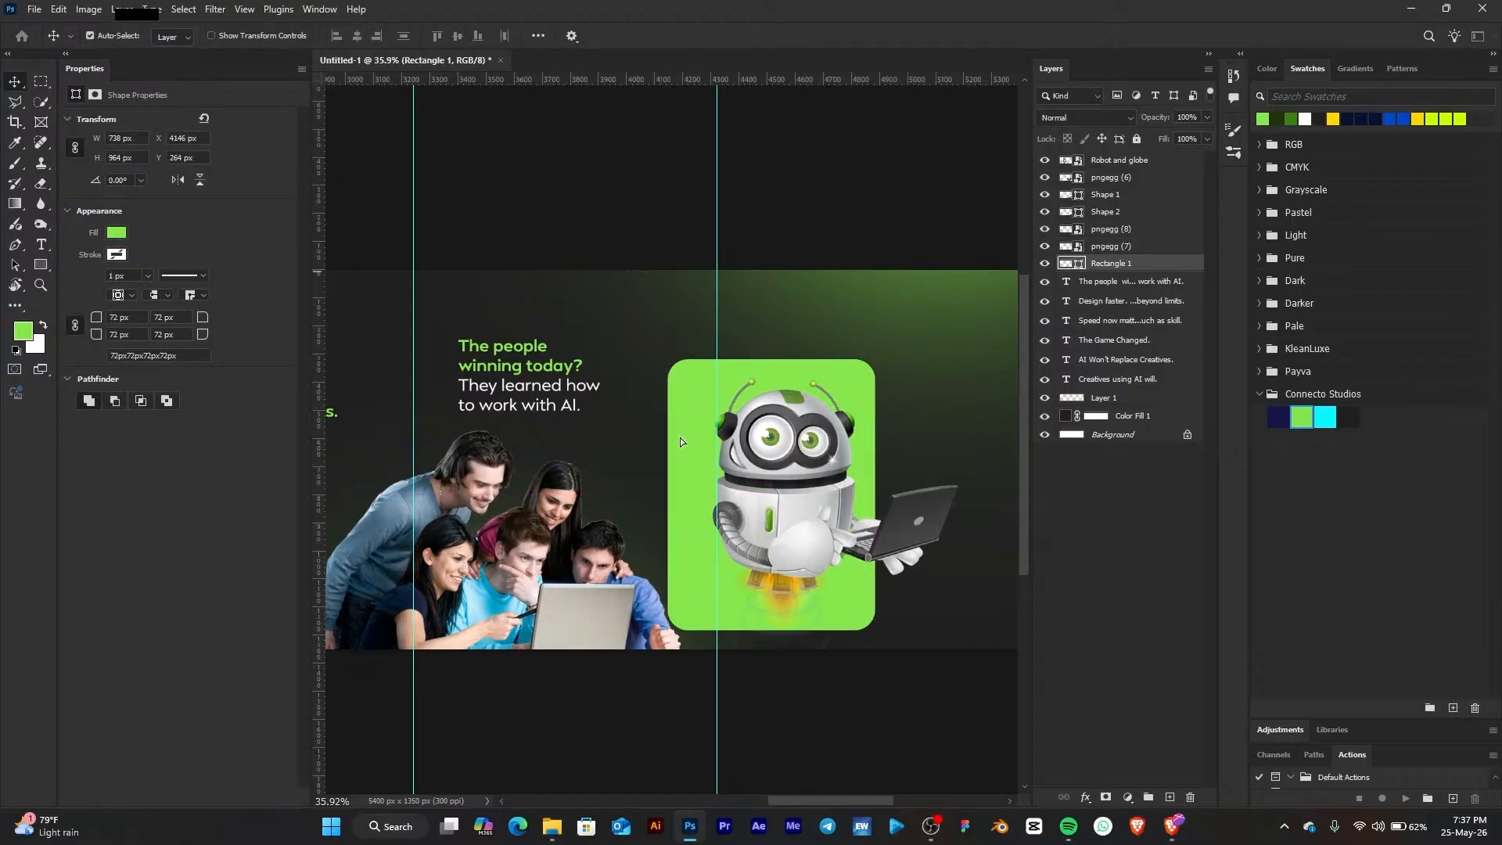
left_click_drag(689, 477, 678, 496)
left_click(786, 518)
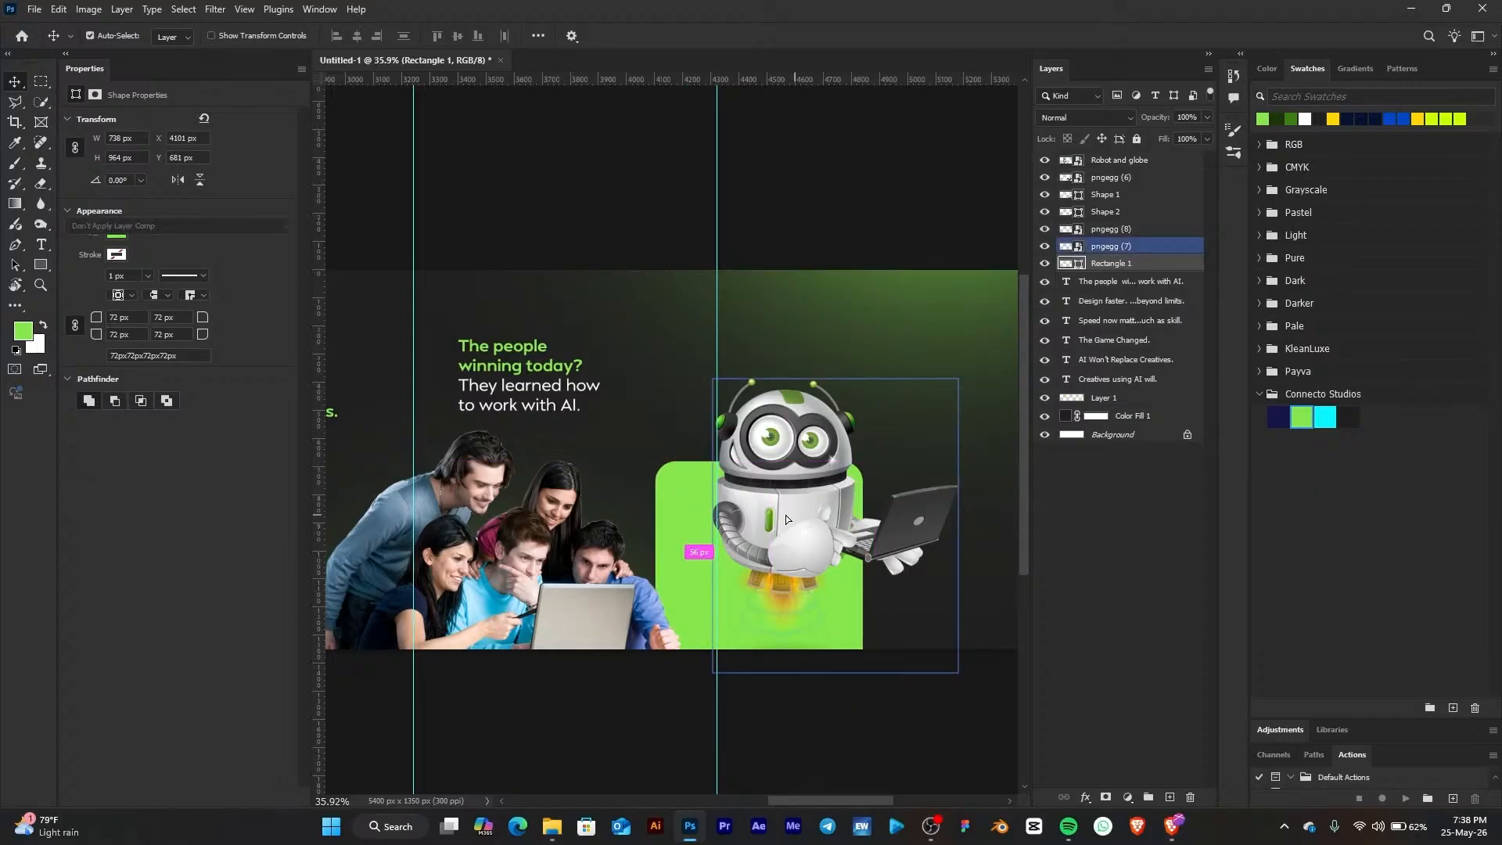
left_click_drag(791, 516, 785, 515)
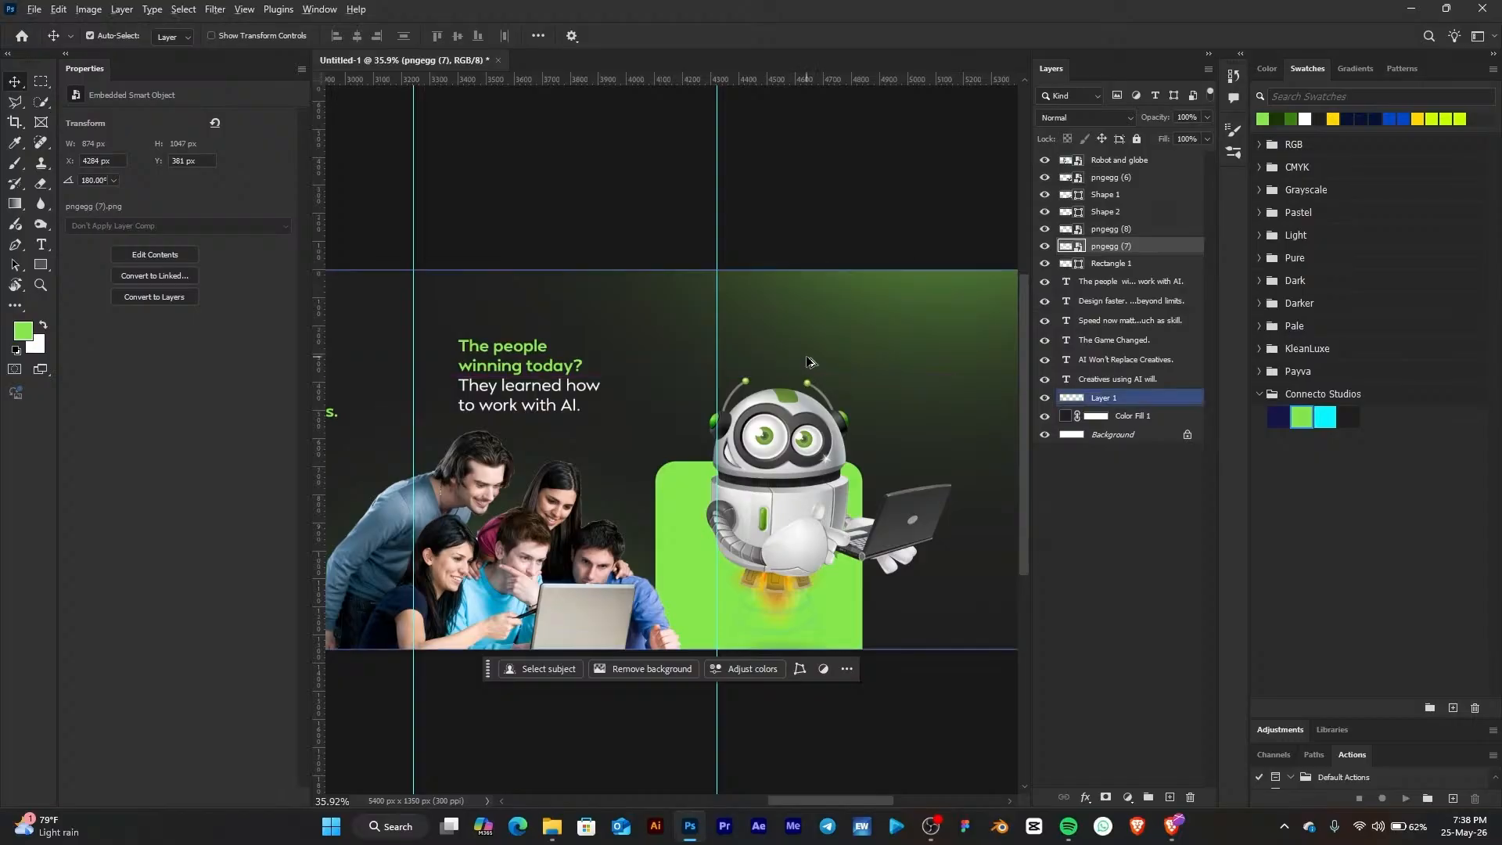
Duplicate 'The people winning today? They learned how to work with AI.' to the right and paste 'Adapt early. Or get left behind.' into it
scroll(807, 361, "down", 4)
scroll(860, 379, "up", 2)
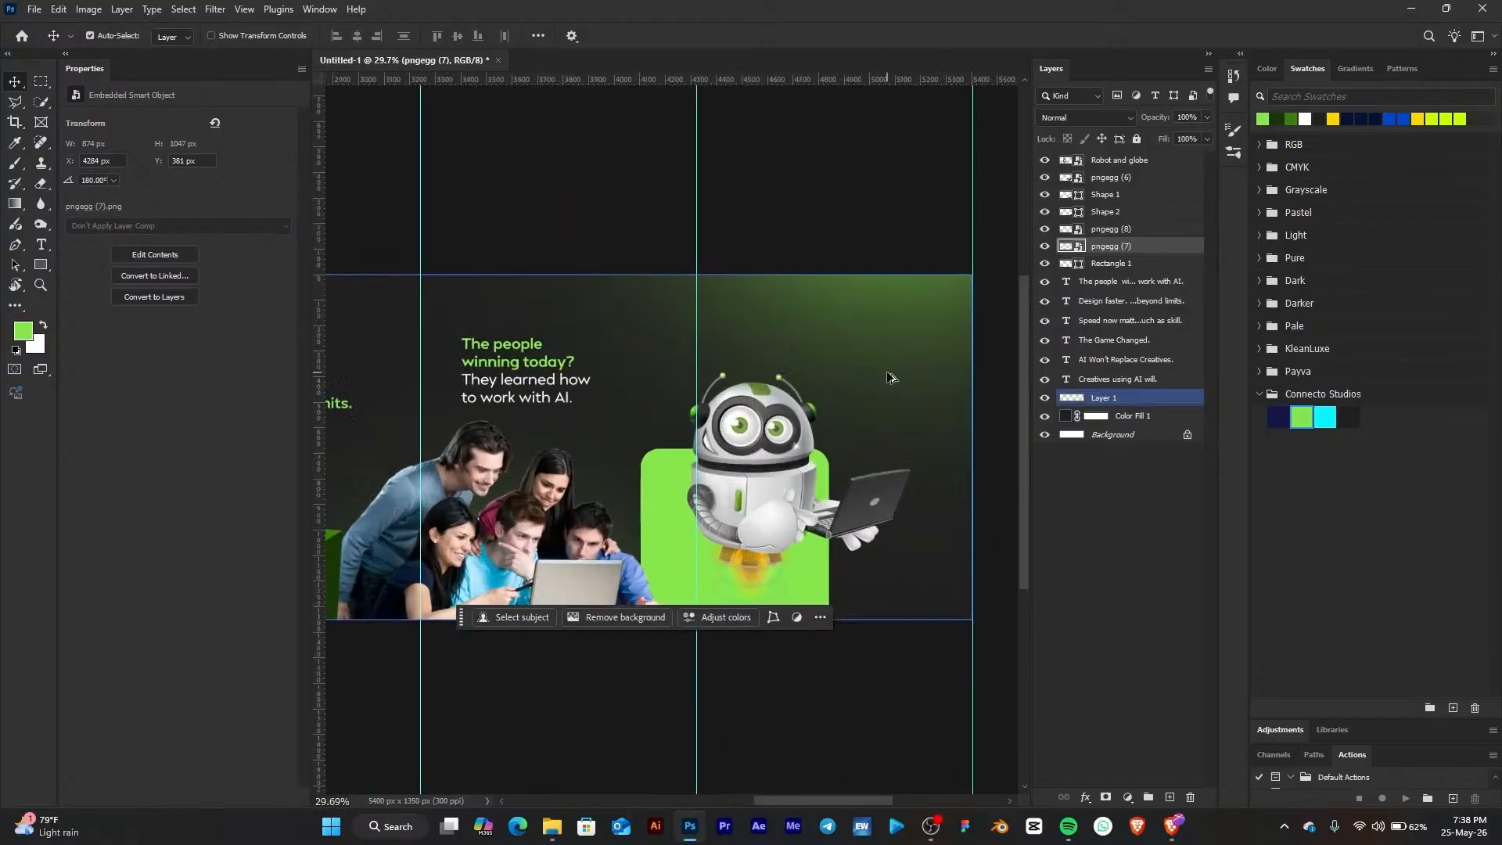
scroll(890, 377, "up", 2)
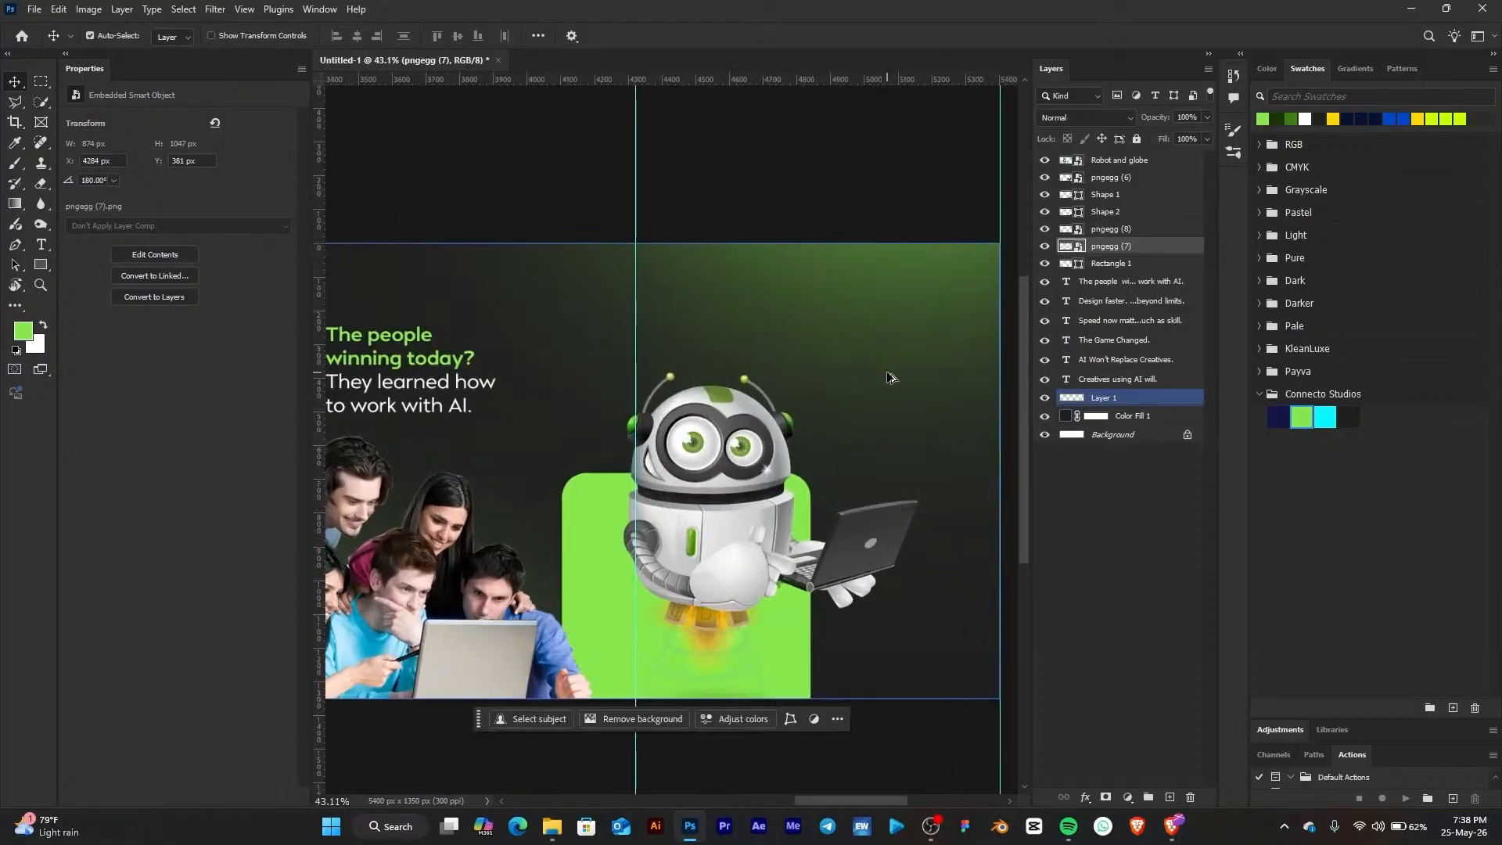
left_click(403, 394)
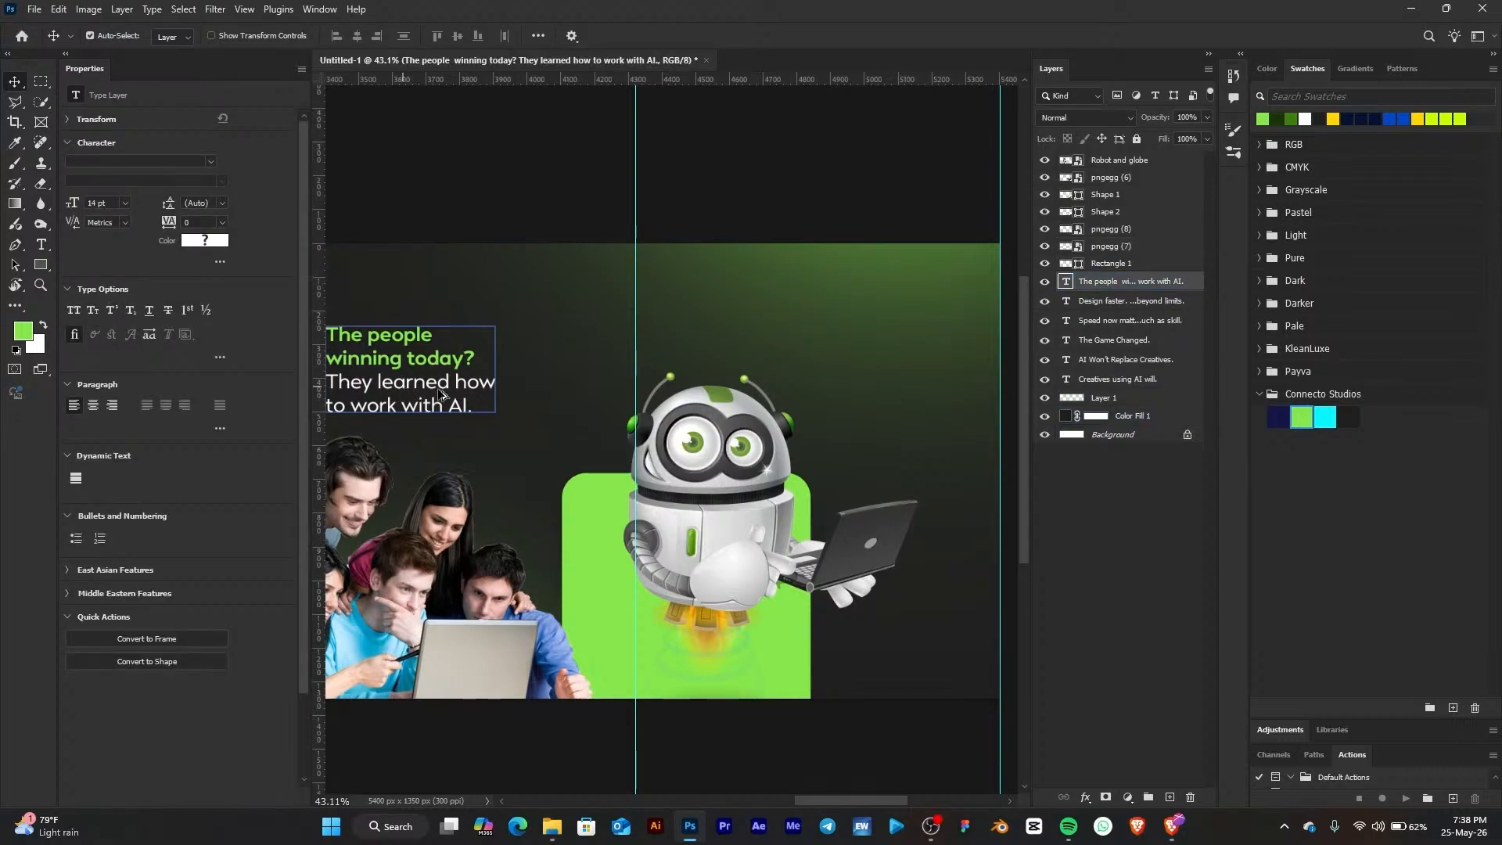
left_click_drag(404, 394, 930, 385)
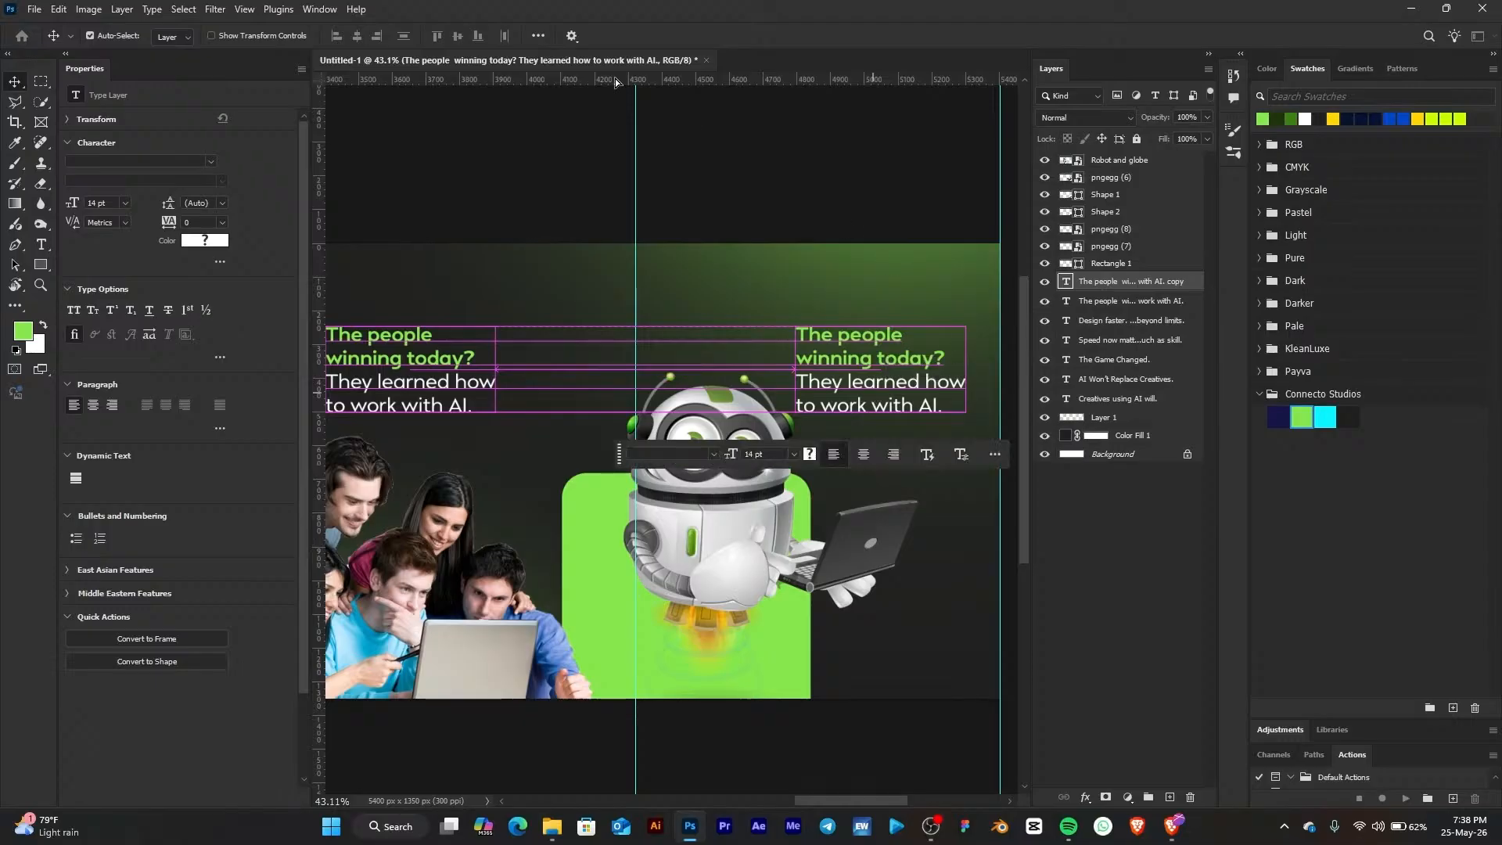
left_click(42, 244)
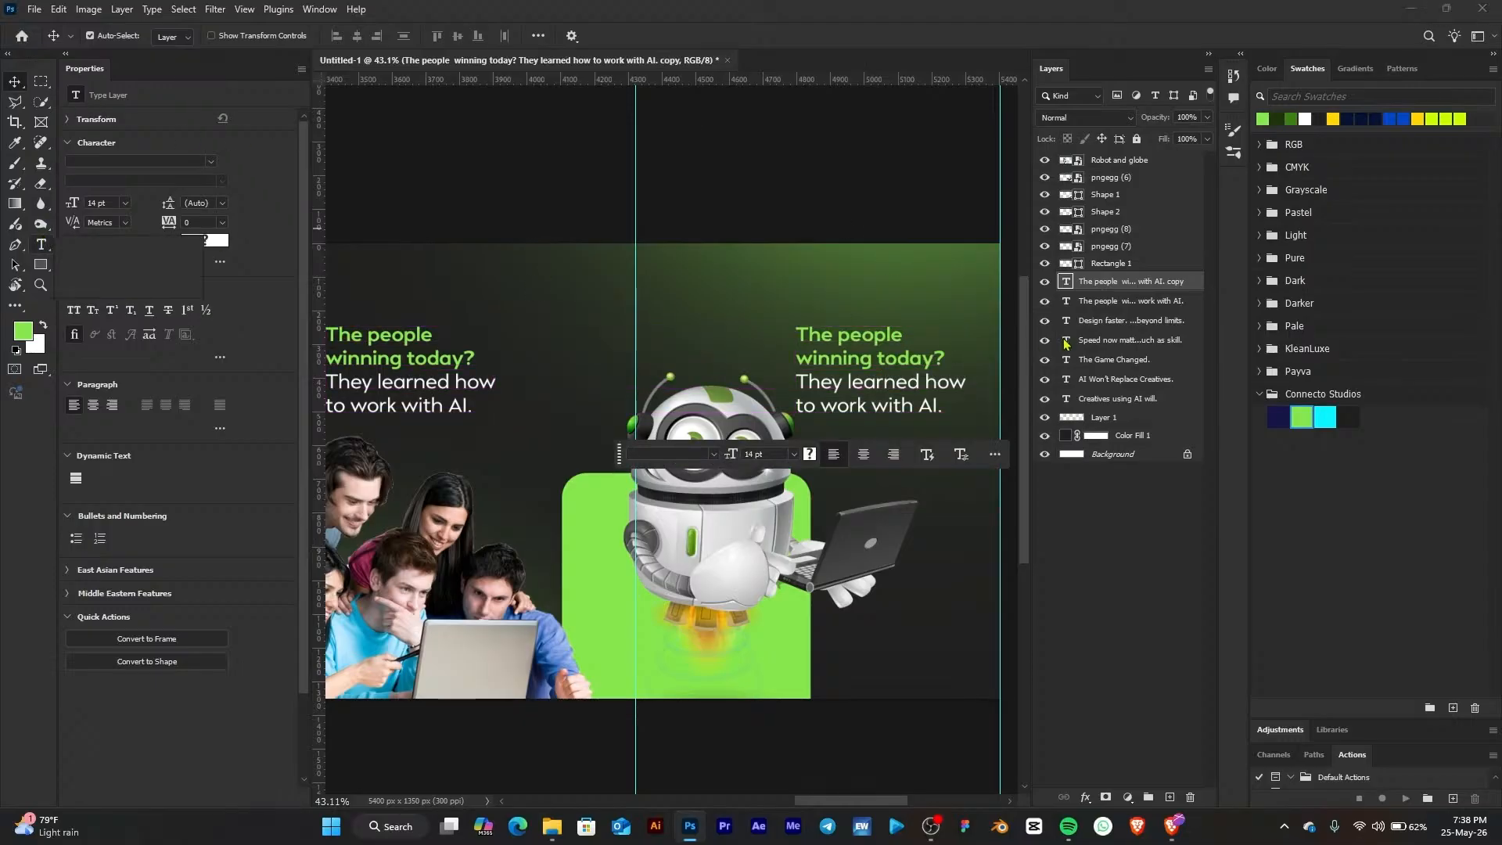
left_click(914, 383)
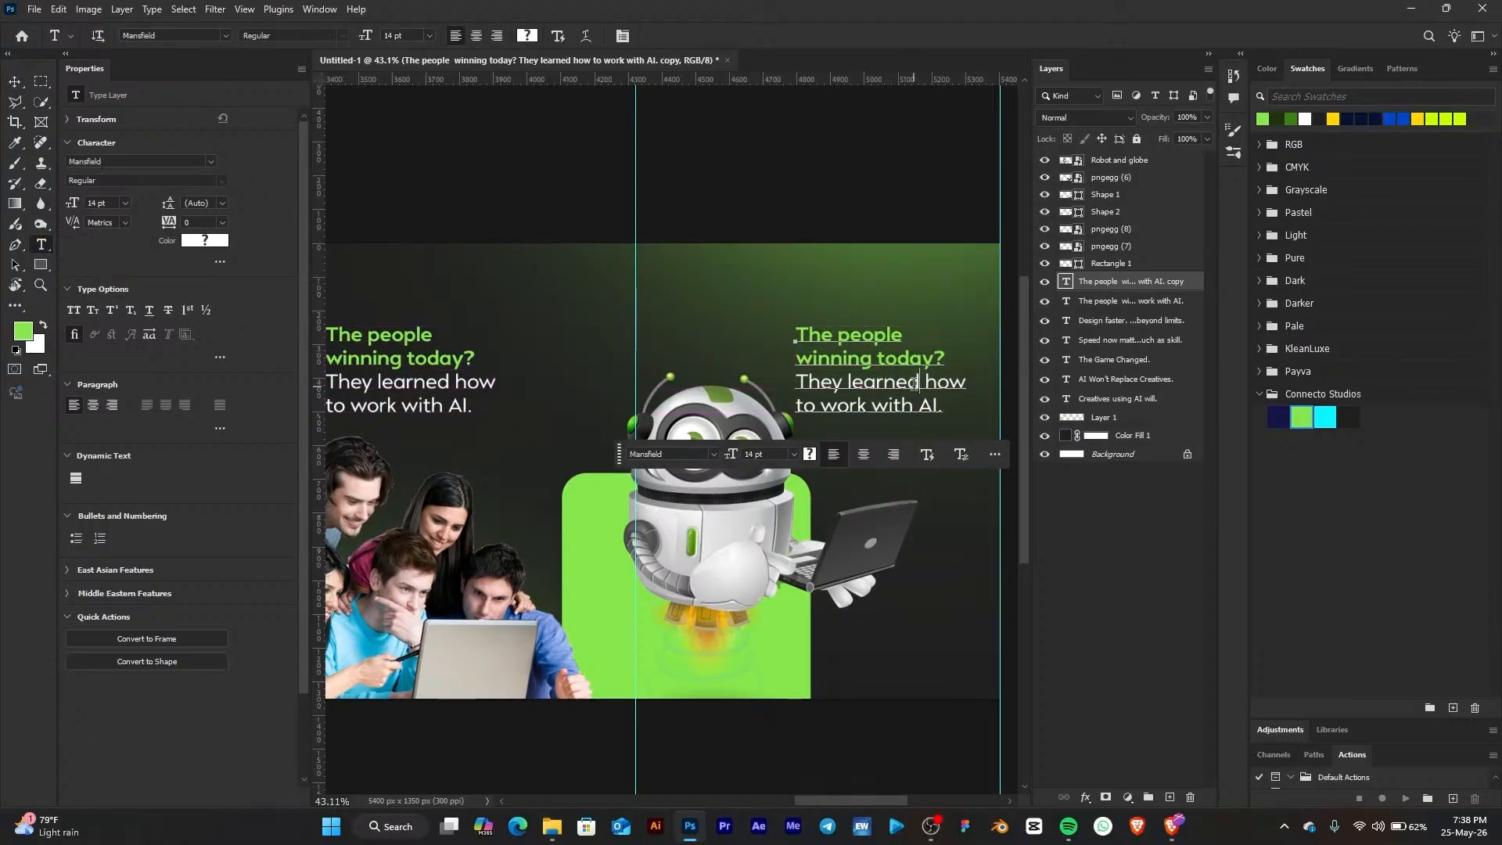
key("ctrl+a")
key("ctrl+v")
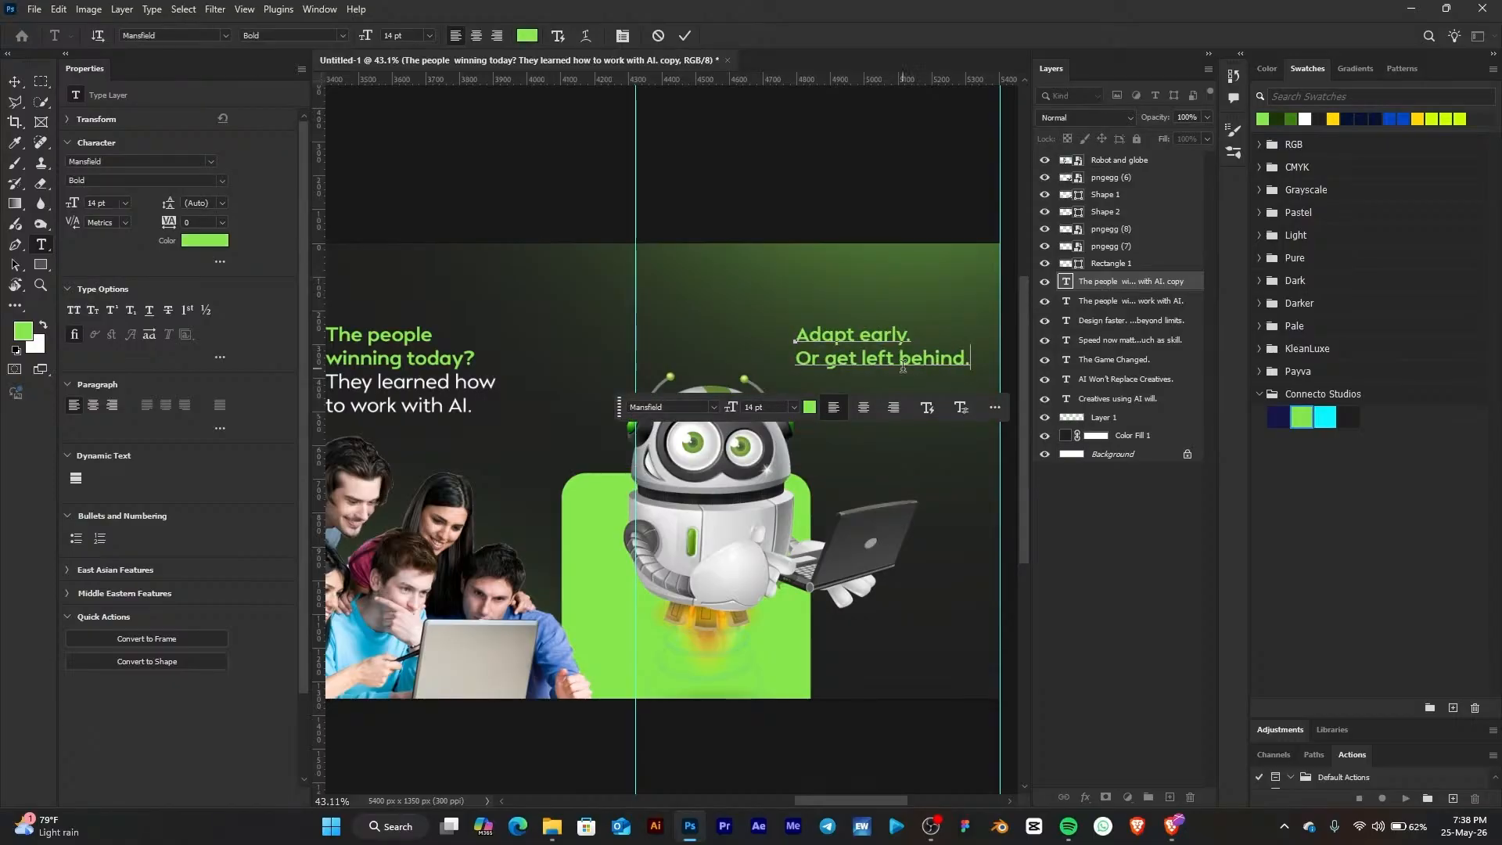
Break the copy into three lines and make 'Or get left behind.' white
left_click(896, 360)
left_click(864, 348)
key("Return")
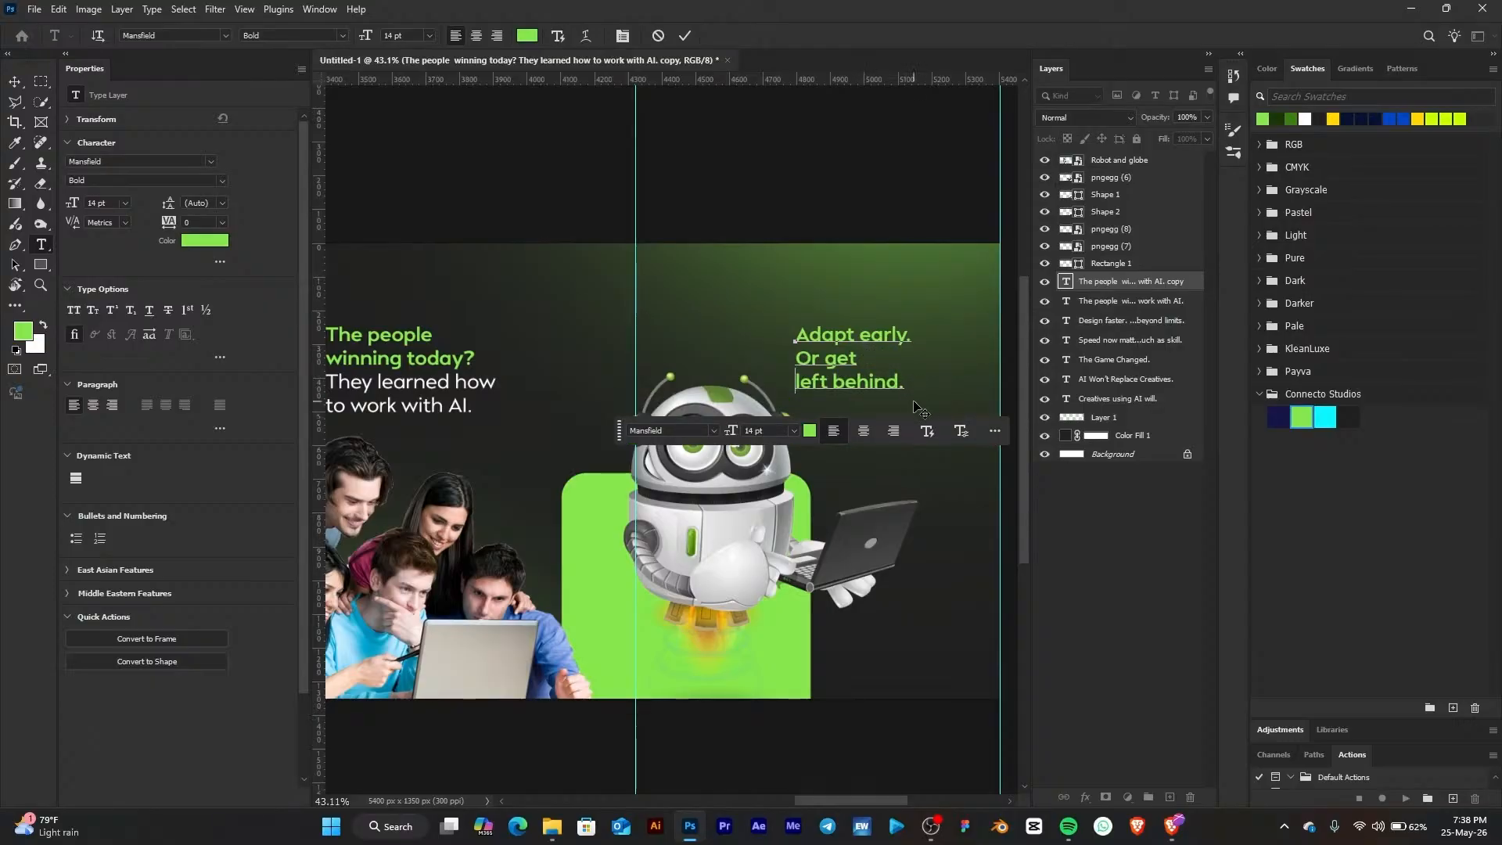
left_click_drag(906, 383, 796, 359)
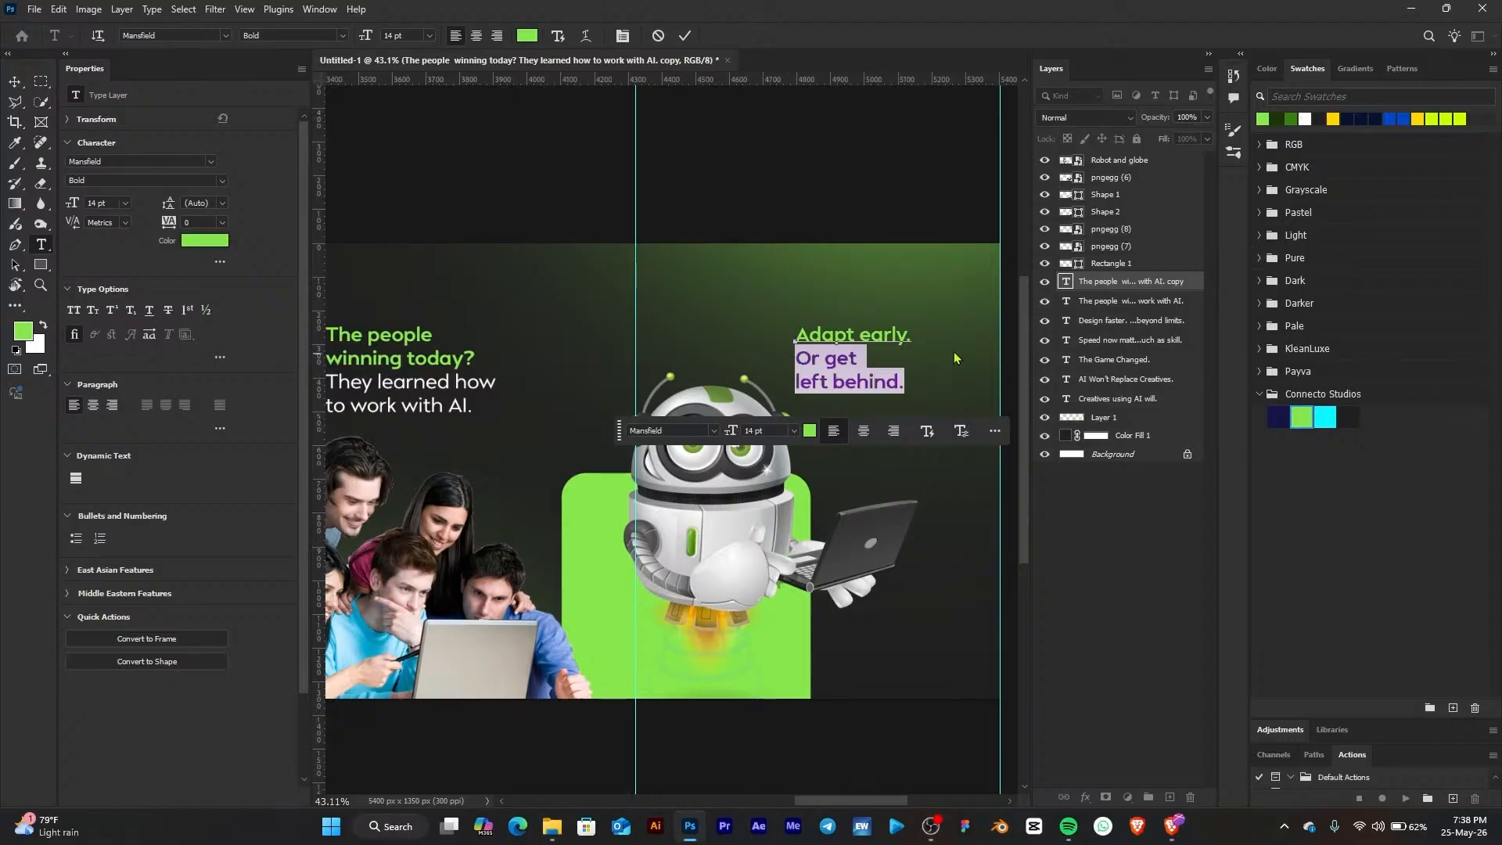
left_click(864, 328)
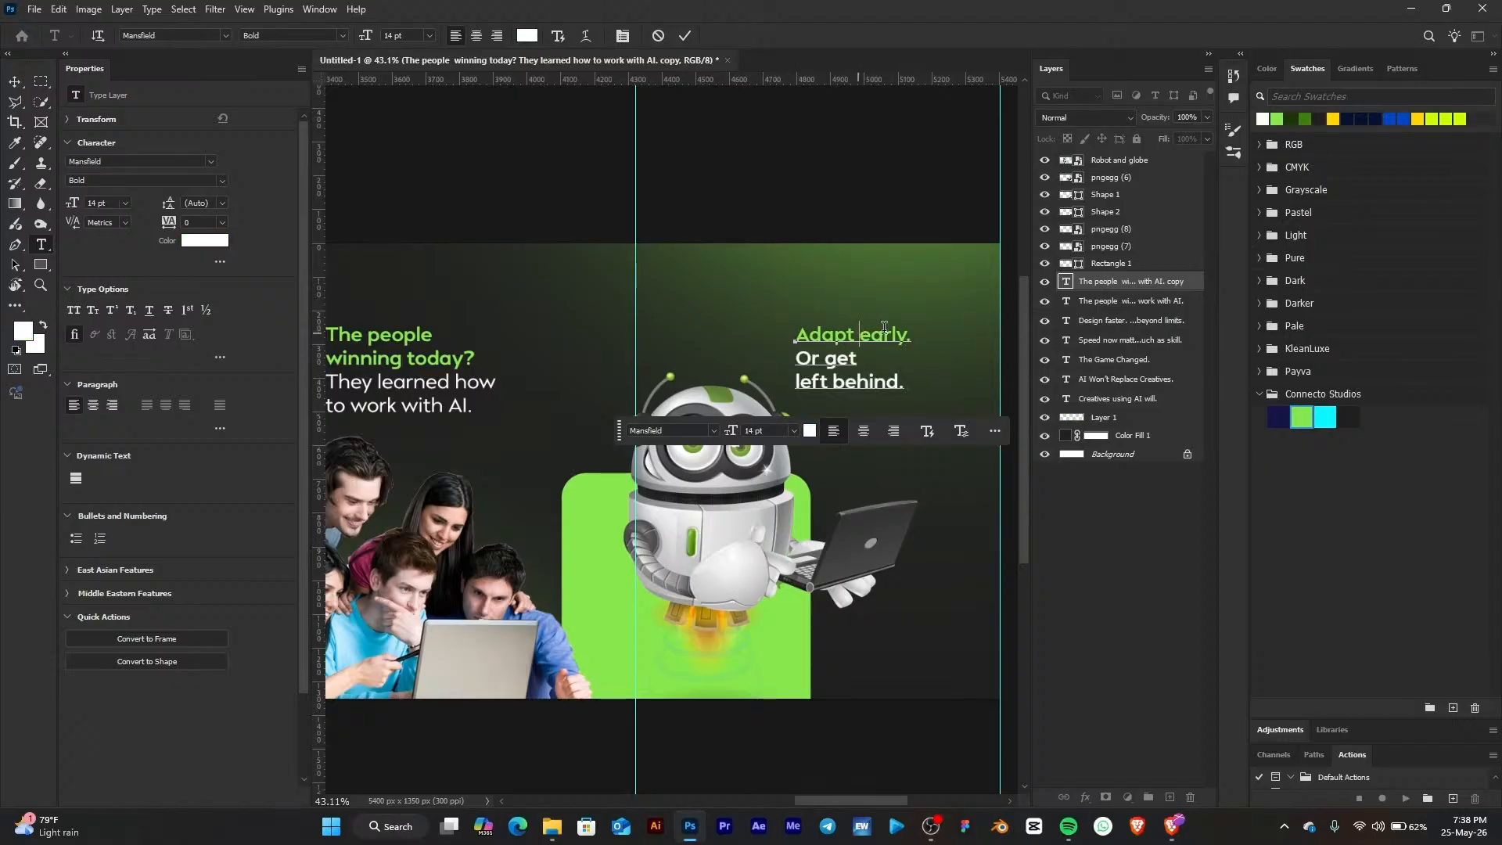
Set 'Adapt early.' to 18 pt and move the copy down beside the robot
left_click_drag(908, 334, 754, 319)
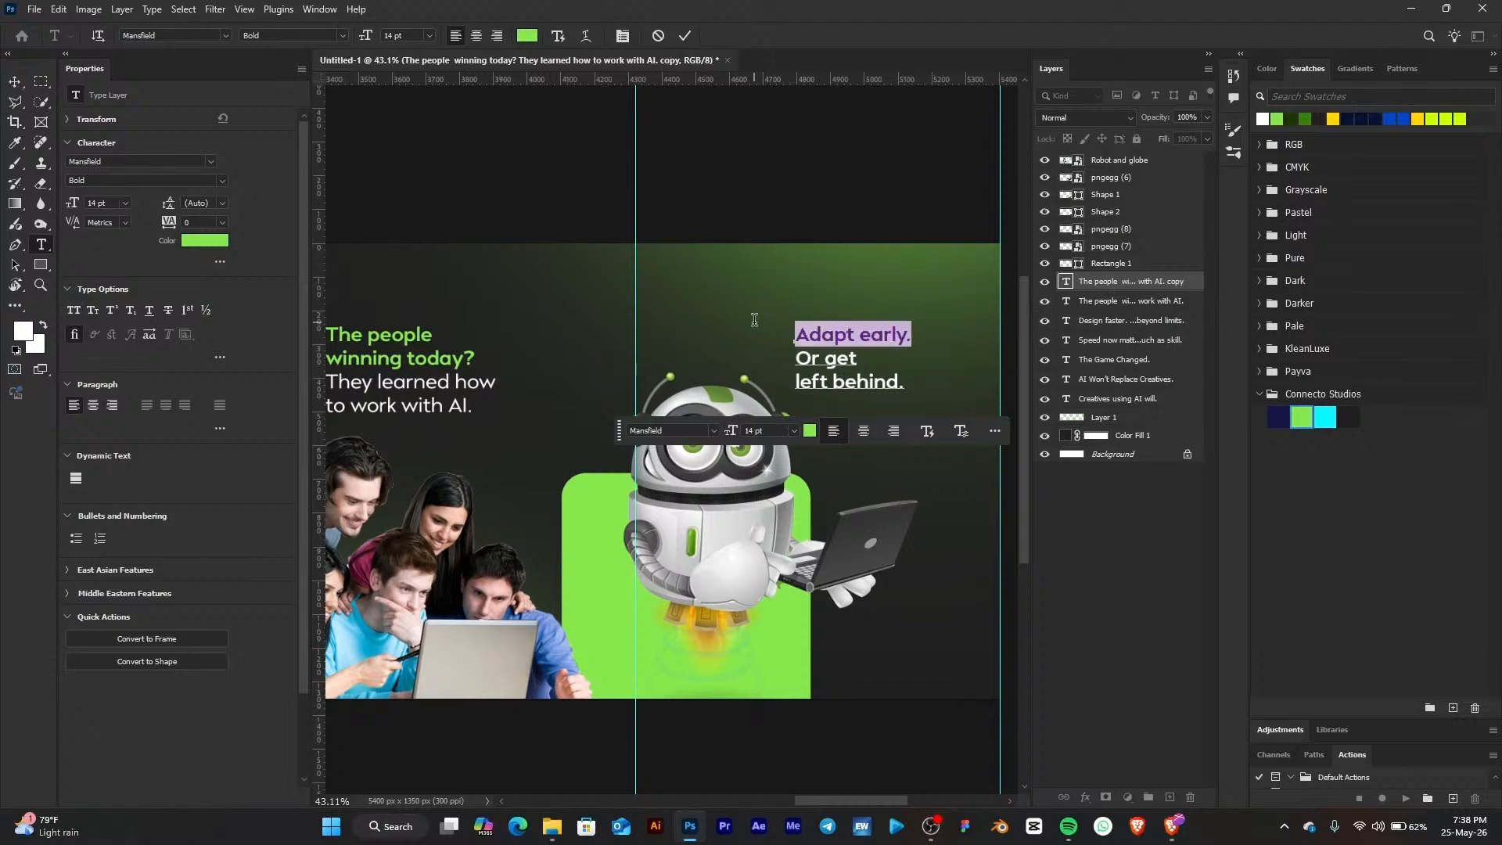
left_click(861, 335)
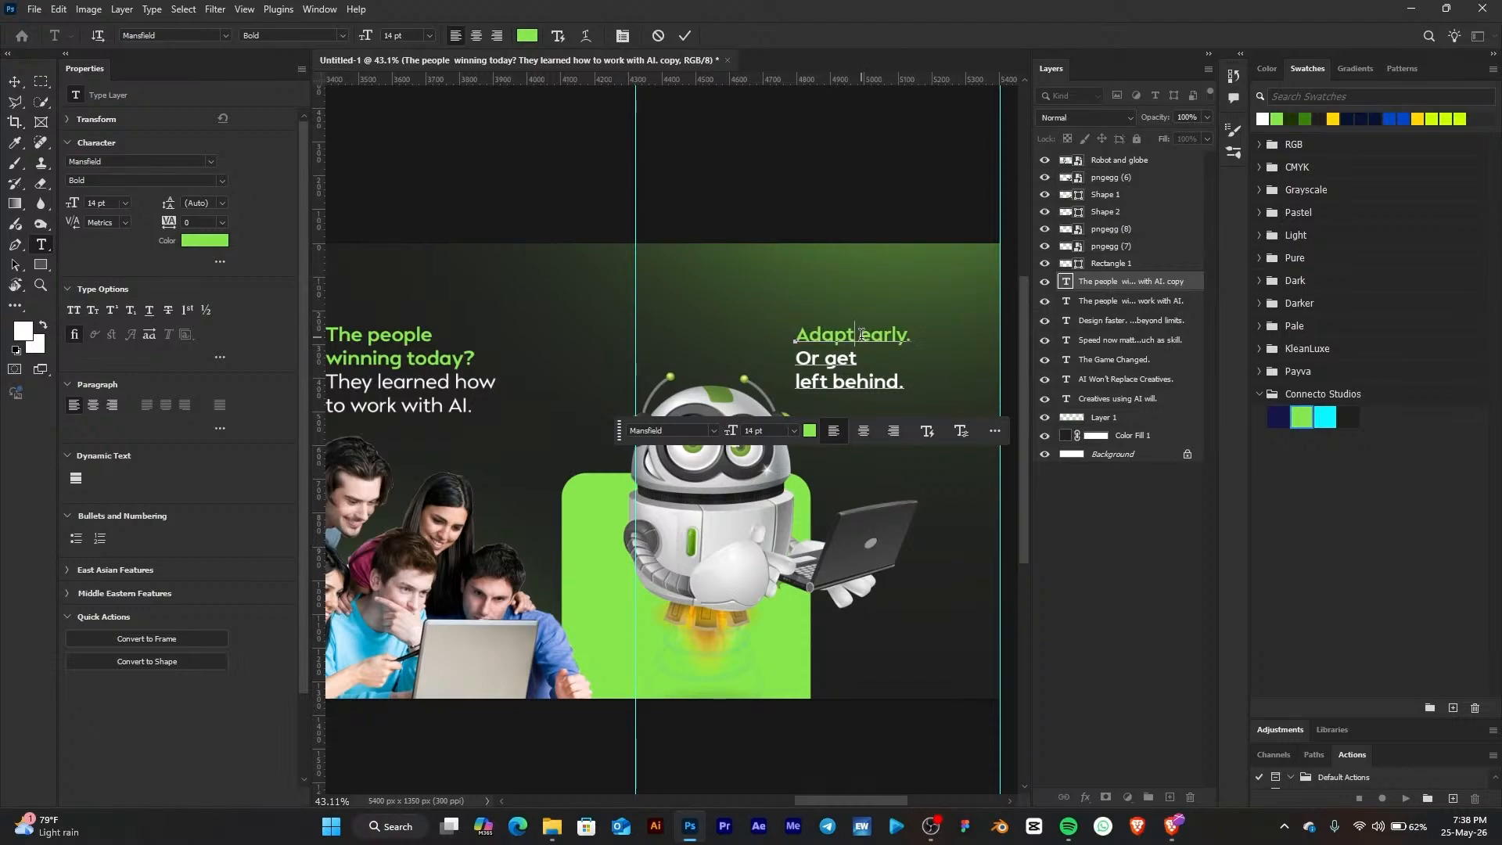
key("BackSpace")
left_click_drag(919, 344, 916, 342)
left_click_drag(793, 334, 896, 329)
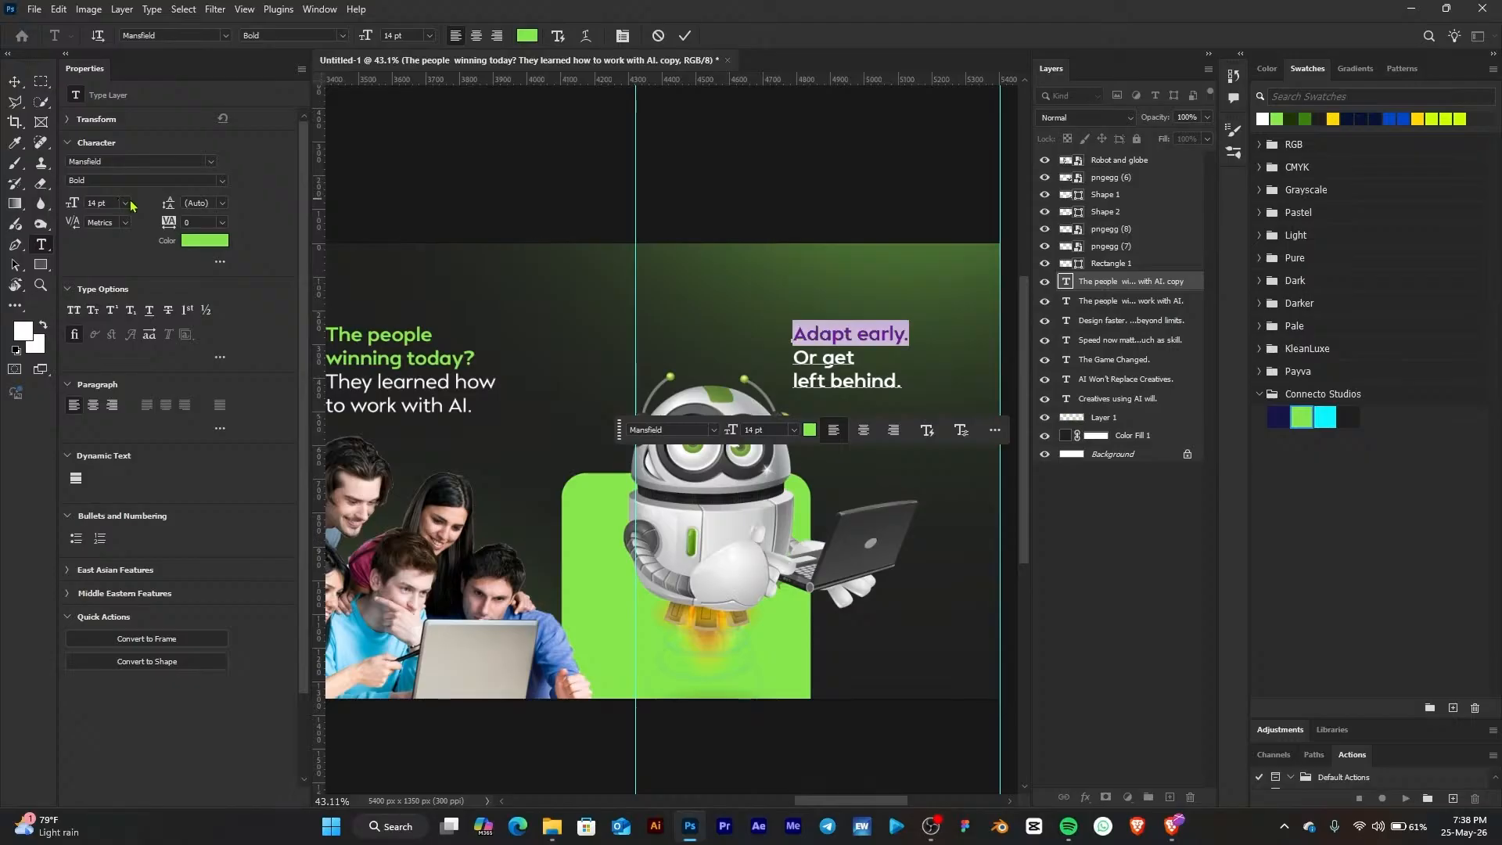
left_click(126, 203)
left_click(129, 351)
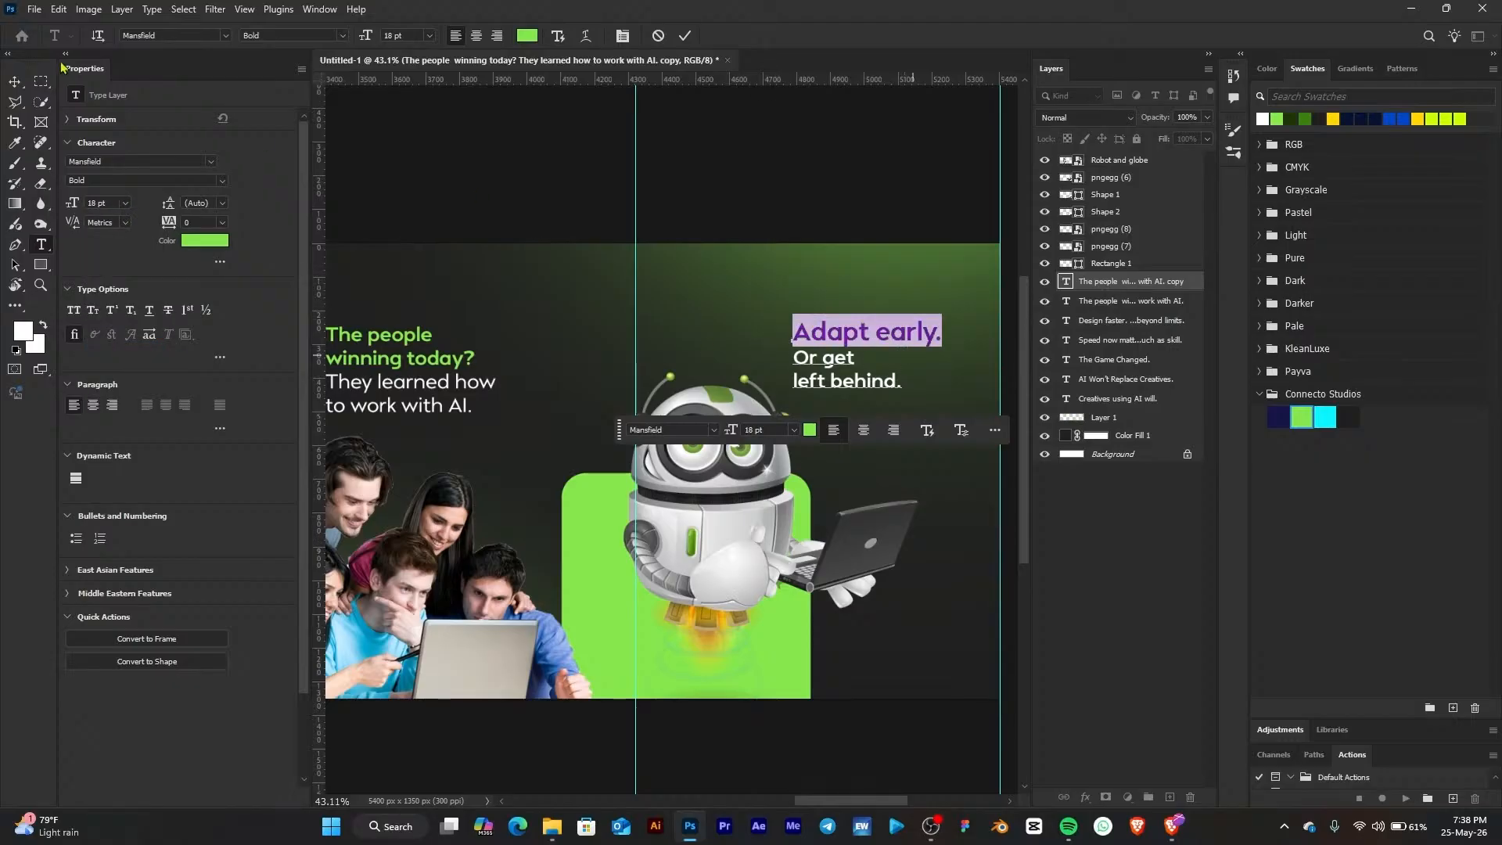
left_click(15, 81)
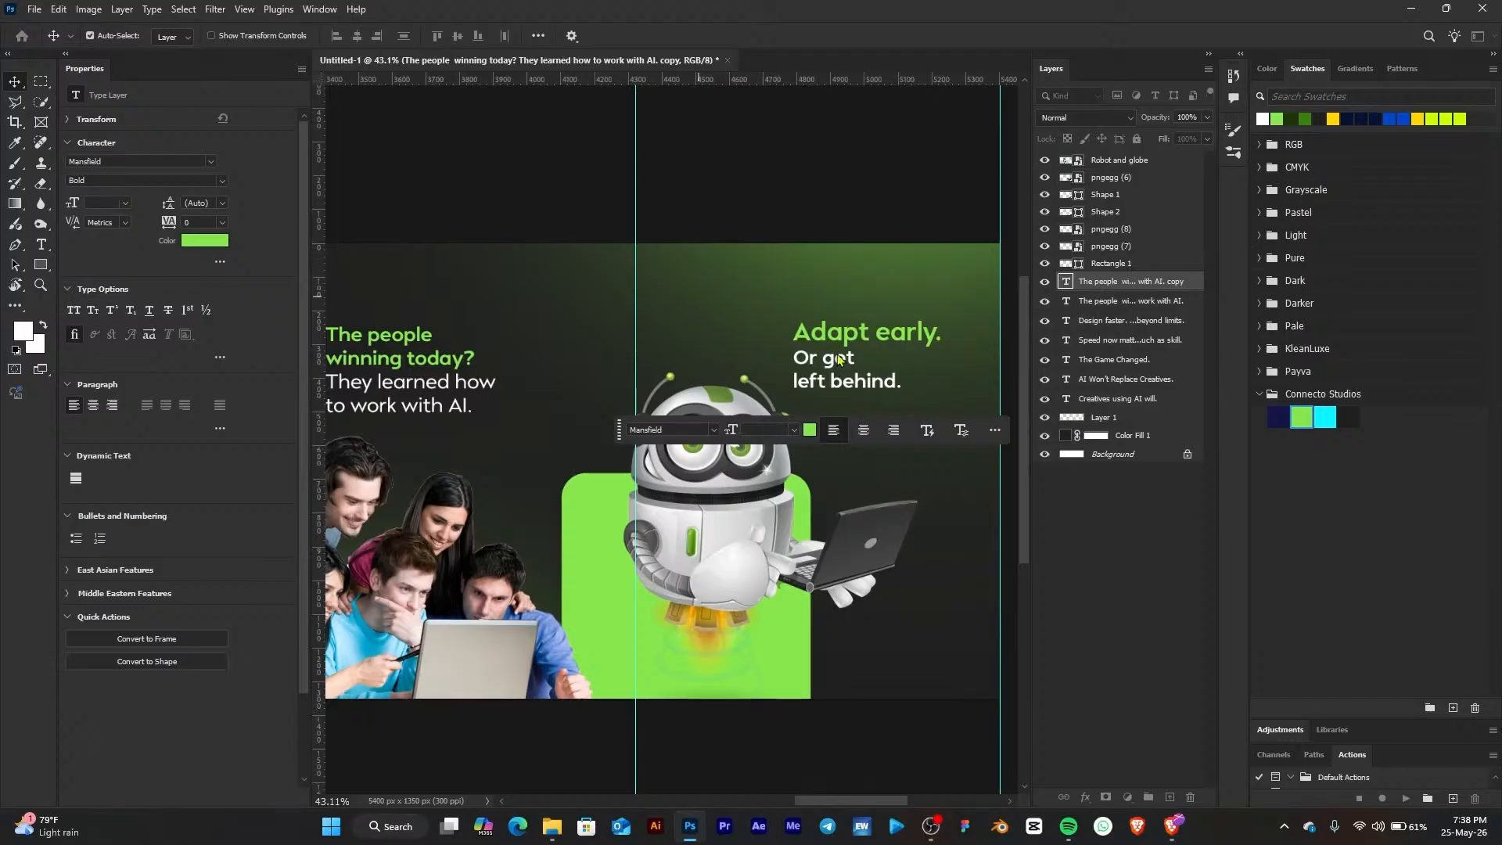
left_click_drag(825, 363, 856, 430)
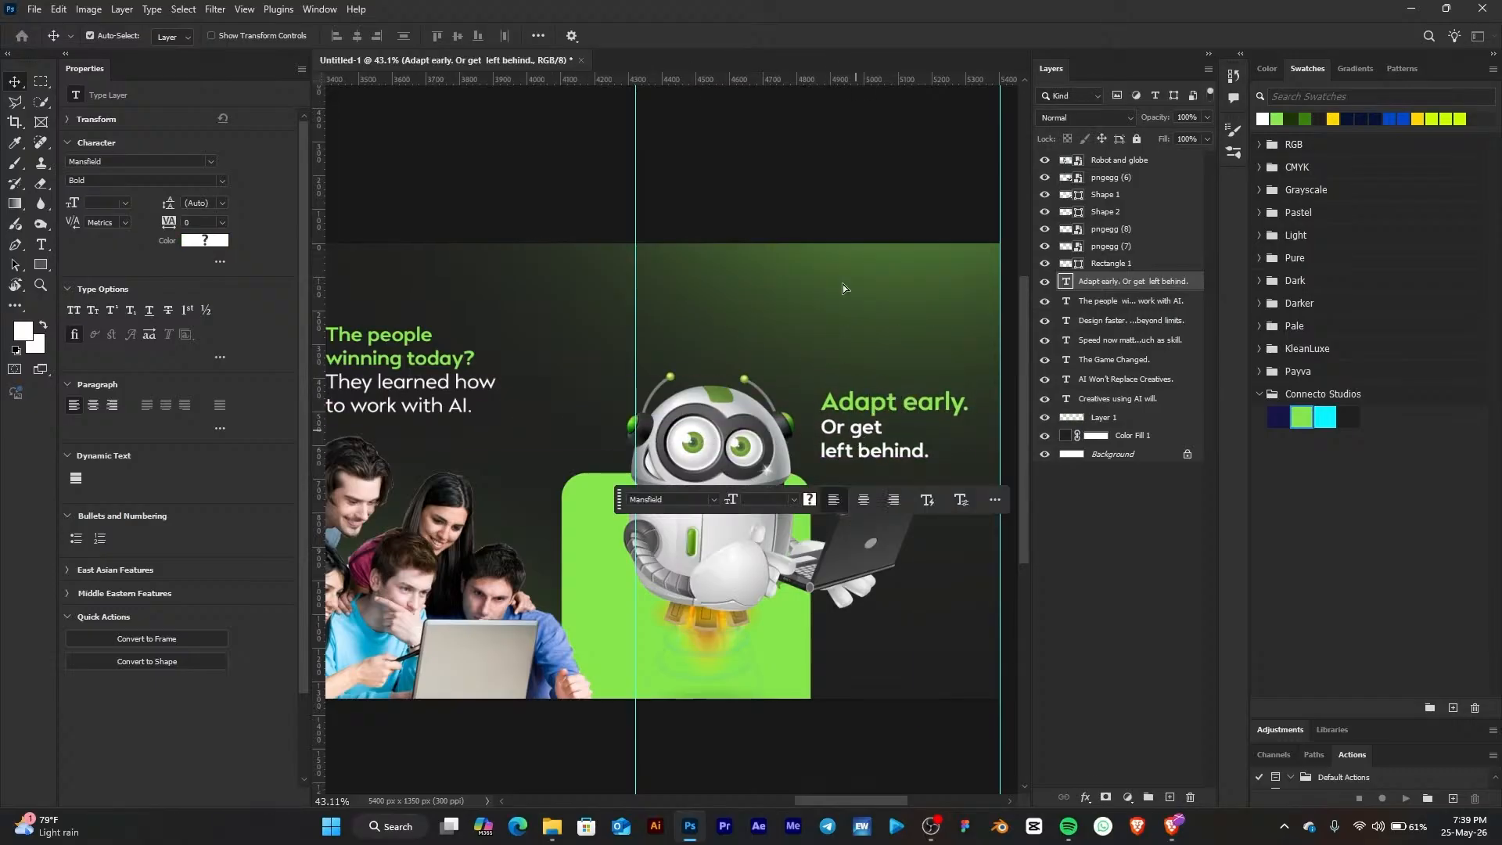
Draw a rectangle about 247 by 78 px near the bottom of page 1 beside the robot hand
left_click(757, 265)
scroll(798, 288, "down", 6)
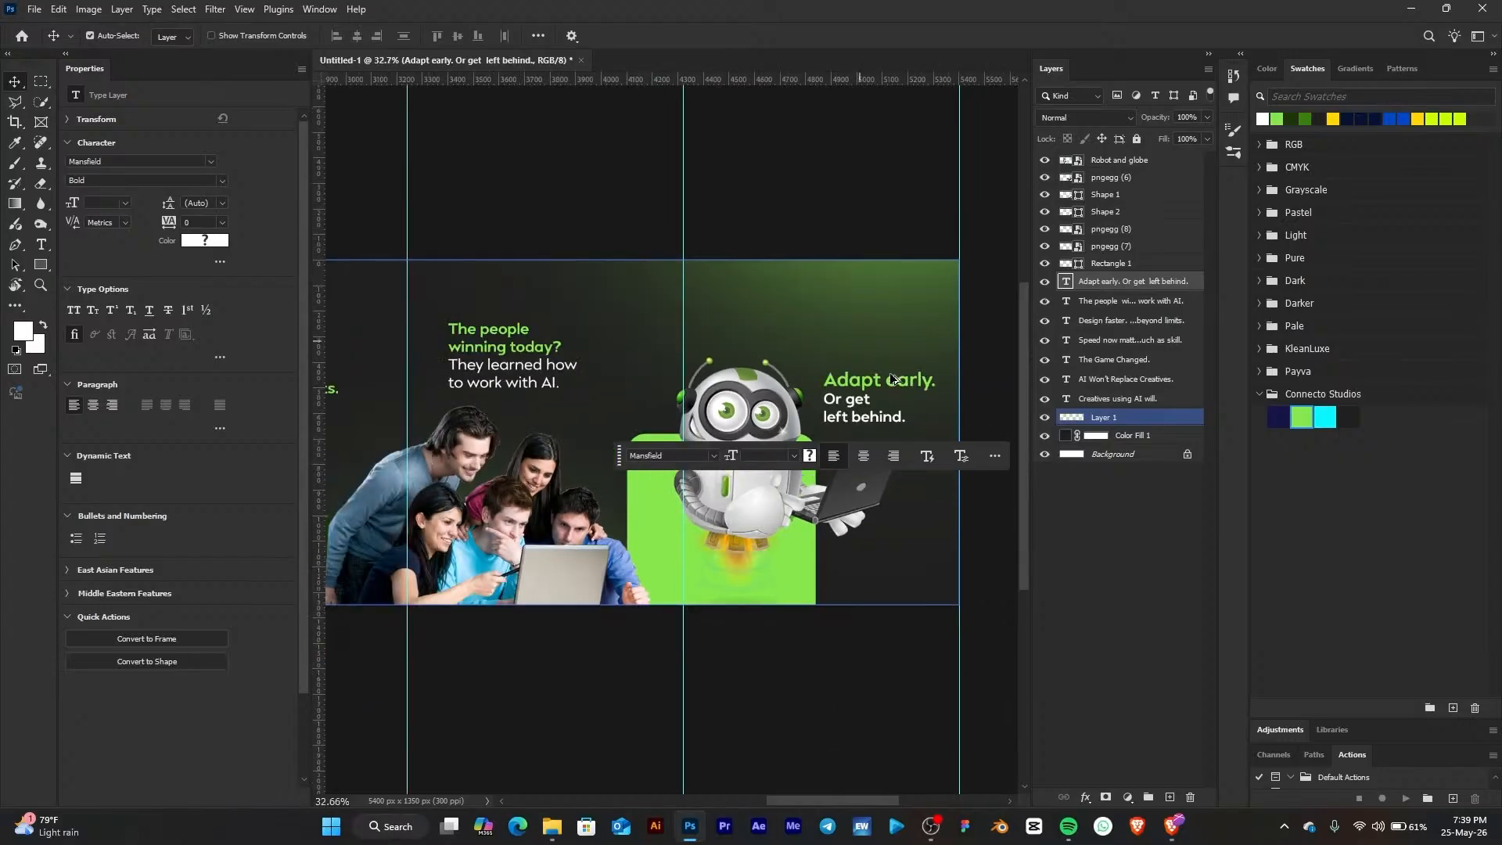
left_click_drag(459, 513, 973, 593)
left_click(521, 440)
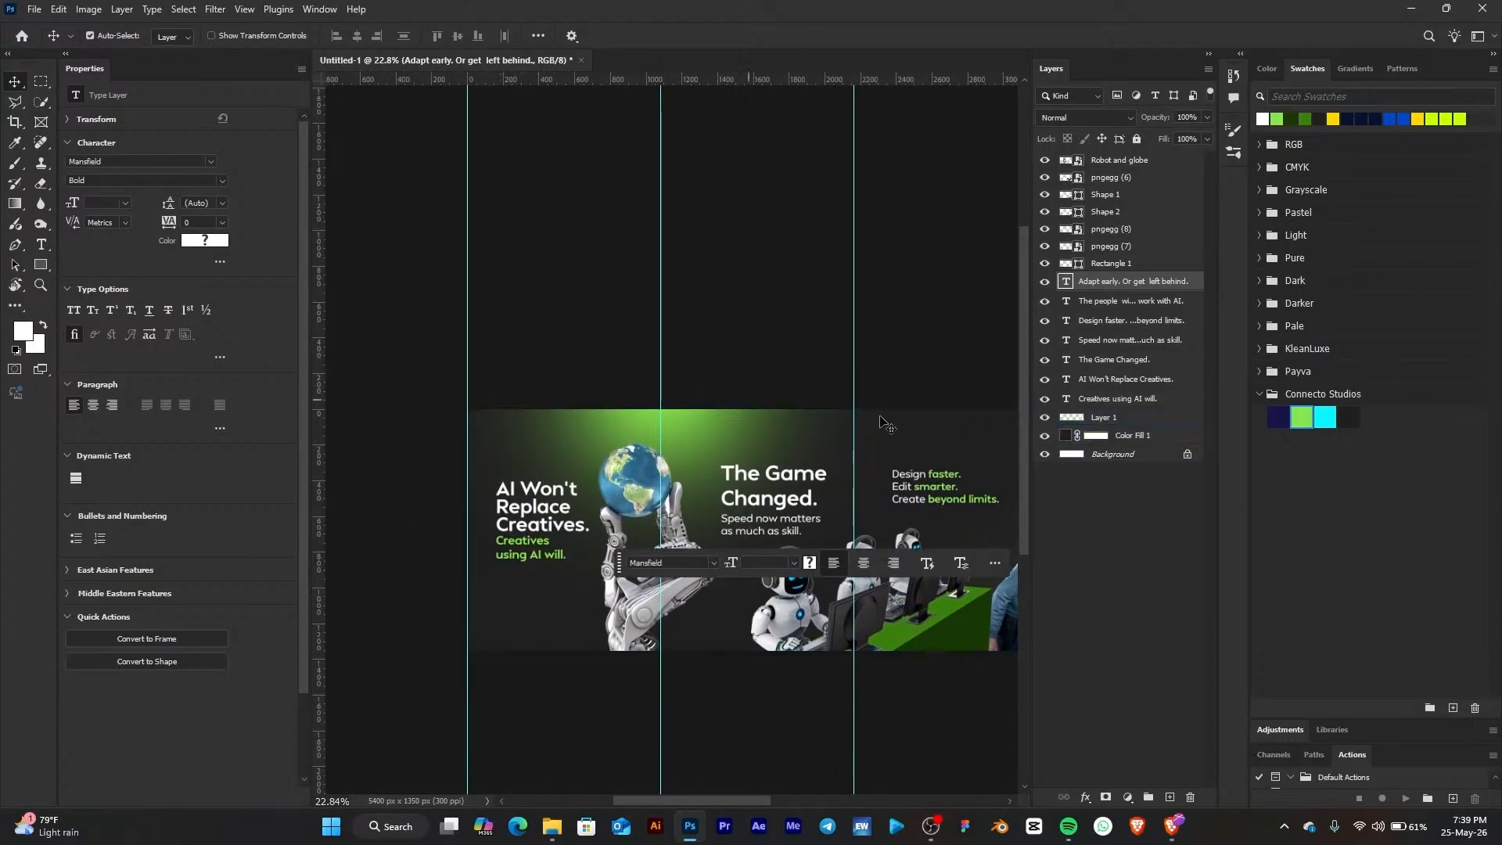
scroll(469, 630, "up", 4)
scroll(500, 649, "up", 3)
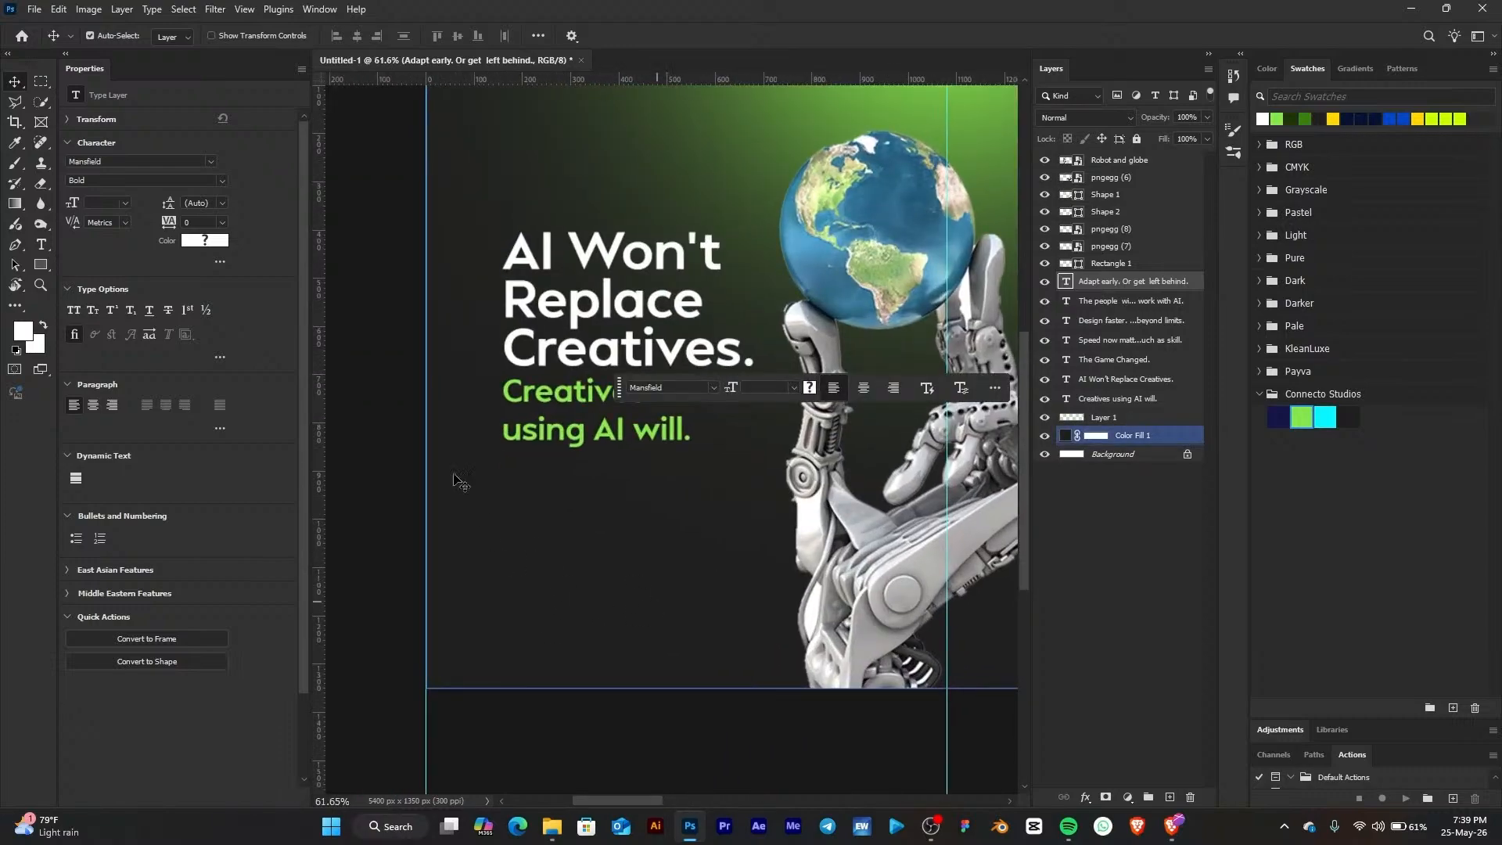
left_click(42, 265)
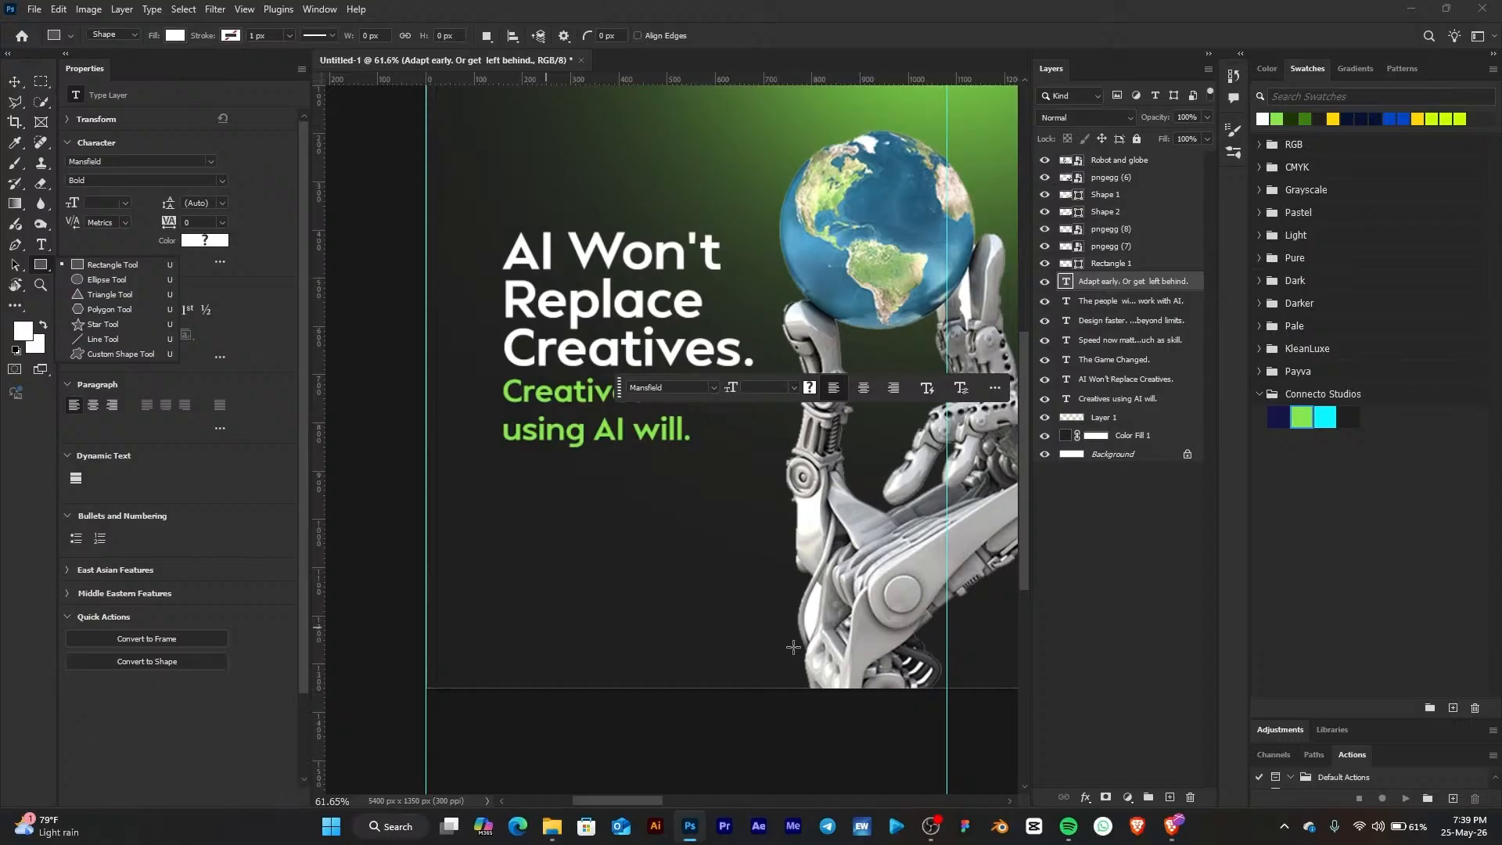
left_click_drag(777, 629, 896, 665)
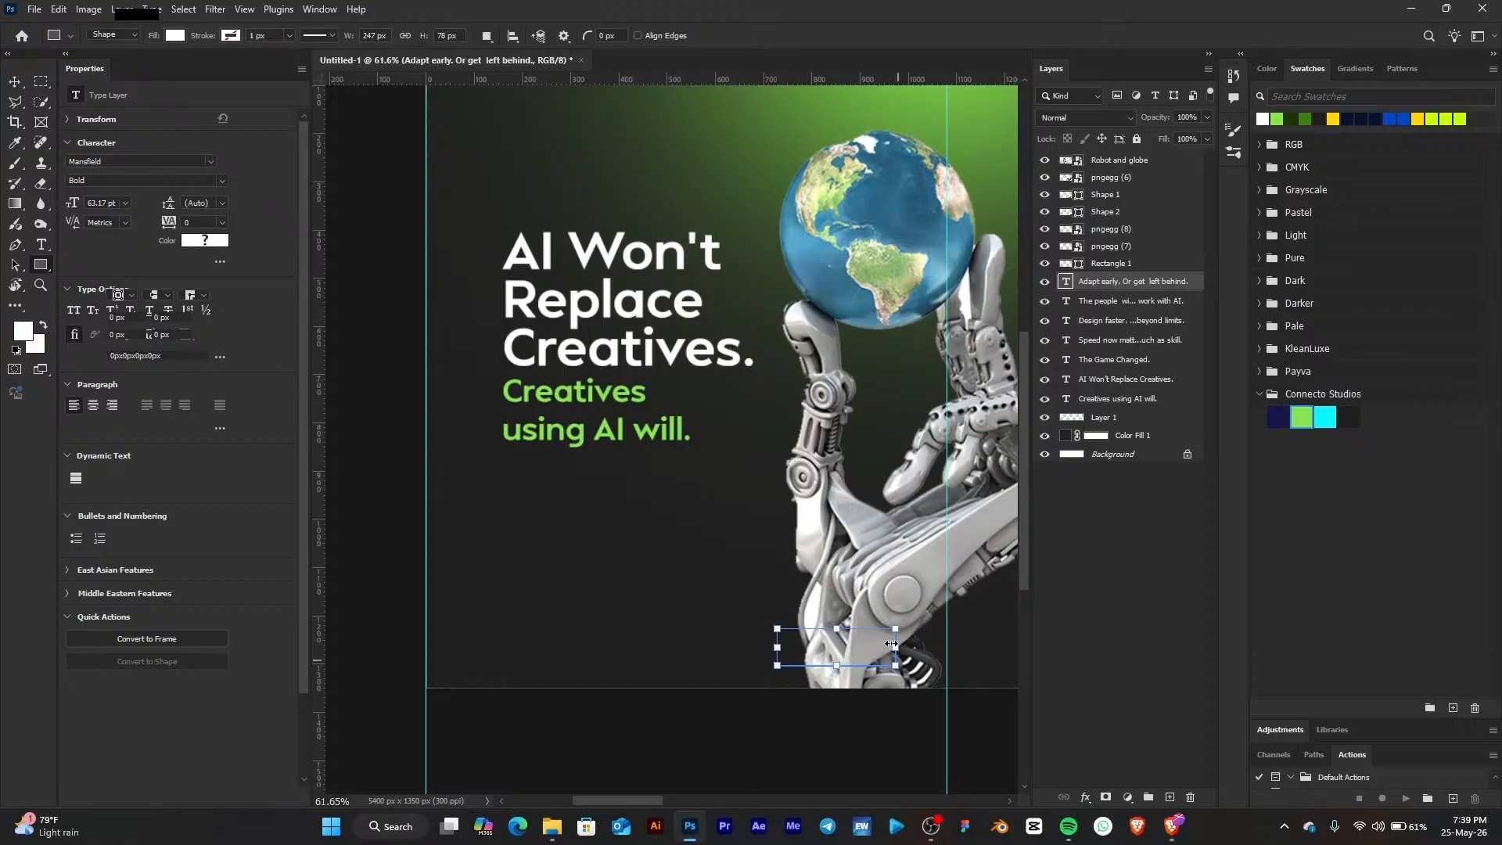
Bring the new rectangle to the top of the layer stack and round its corners to 39 px
scroll(890, 643, "up", 2)
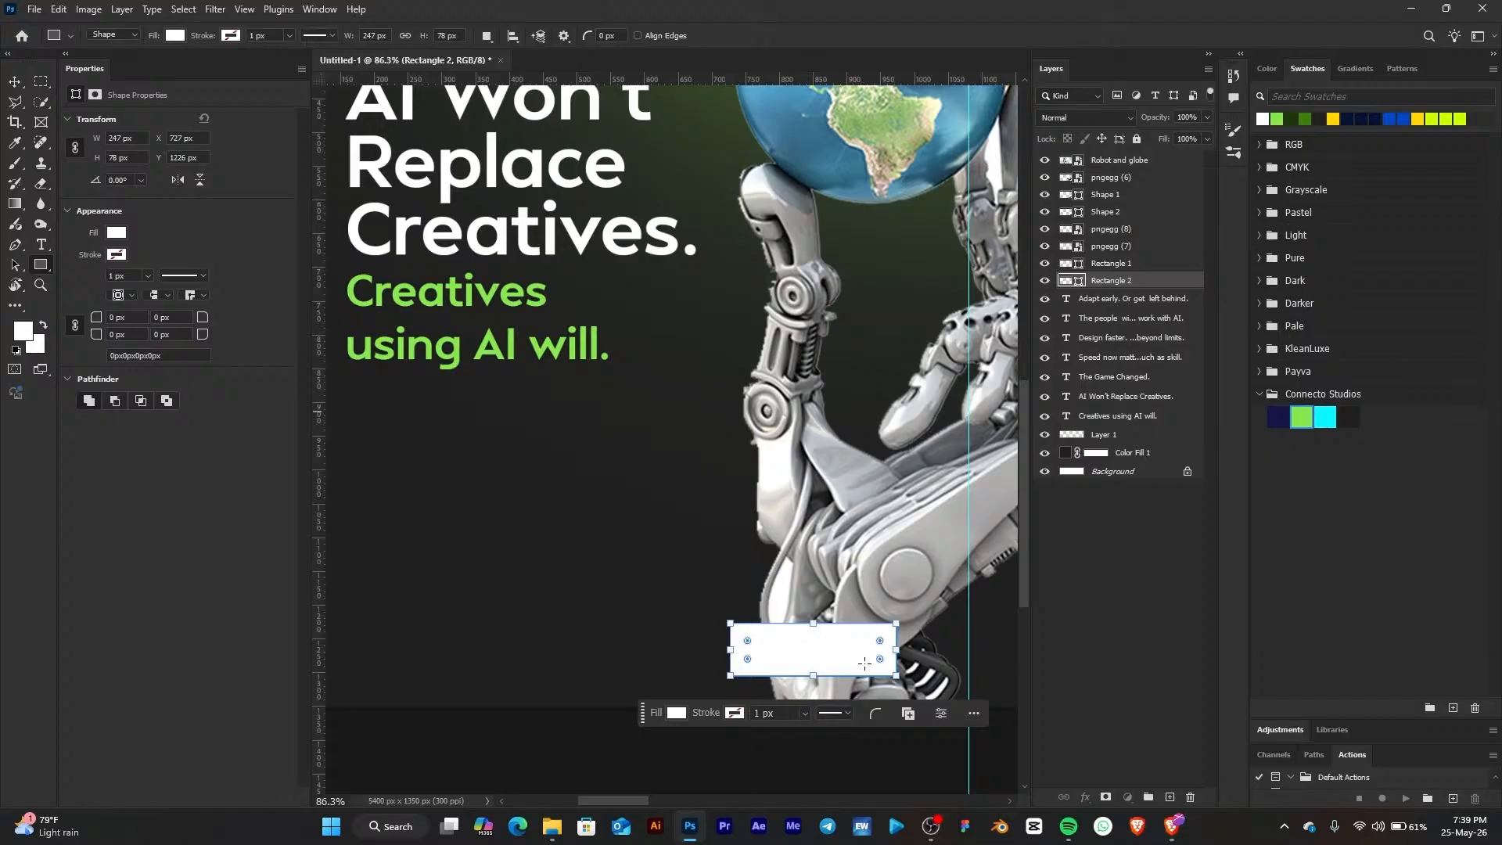
key("ctrl+shift+bracketright")
left_click_drag(881, 638, 848, 646)
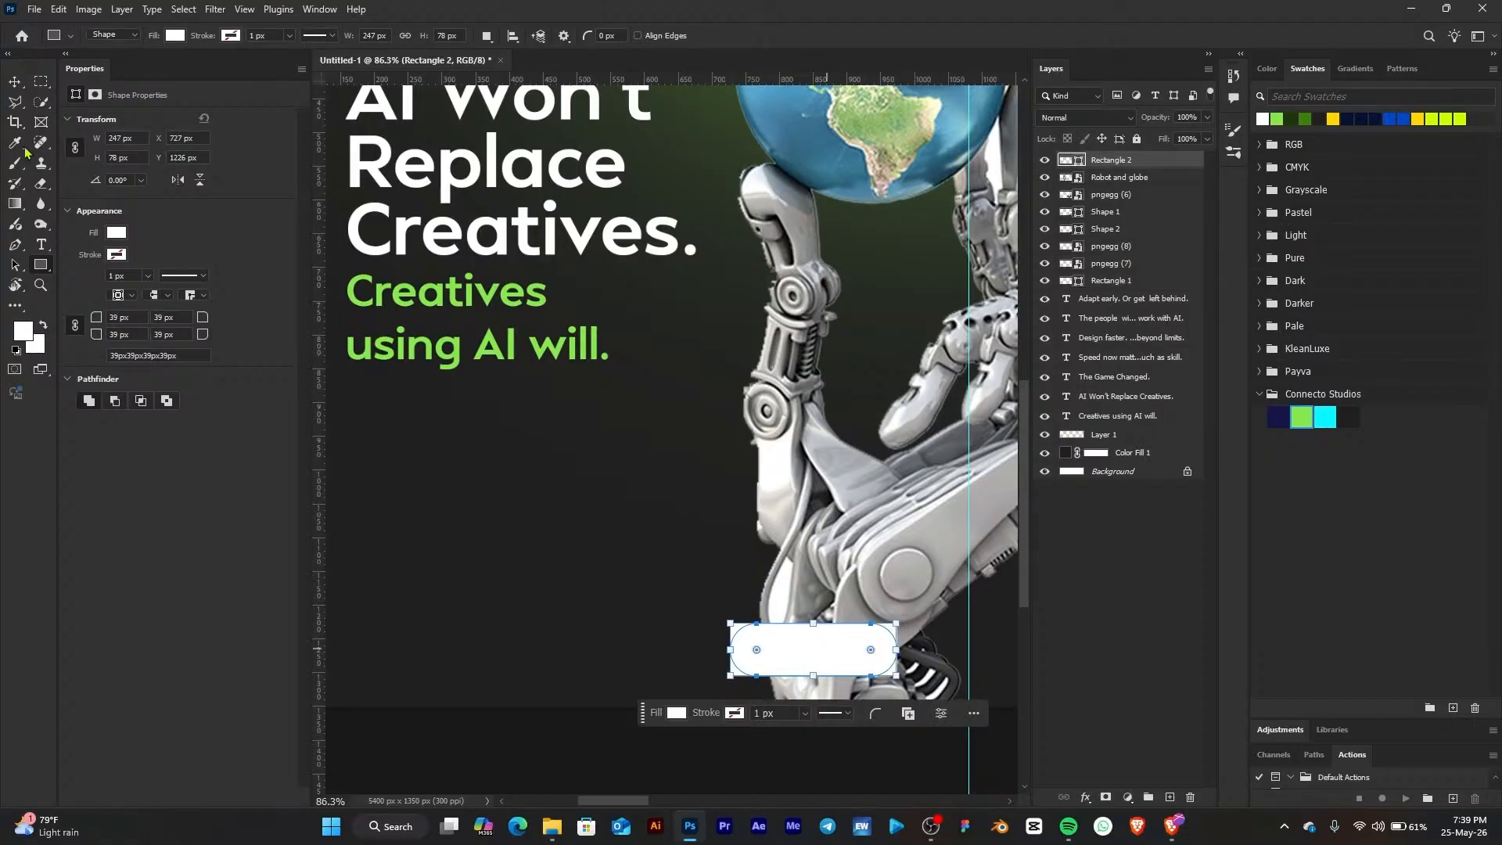
Move the rounded rectangle to the lower left of page 1, below the 'Creatives using AI will.' copy
left_click(16, 81)
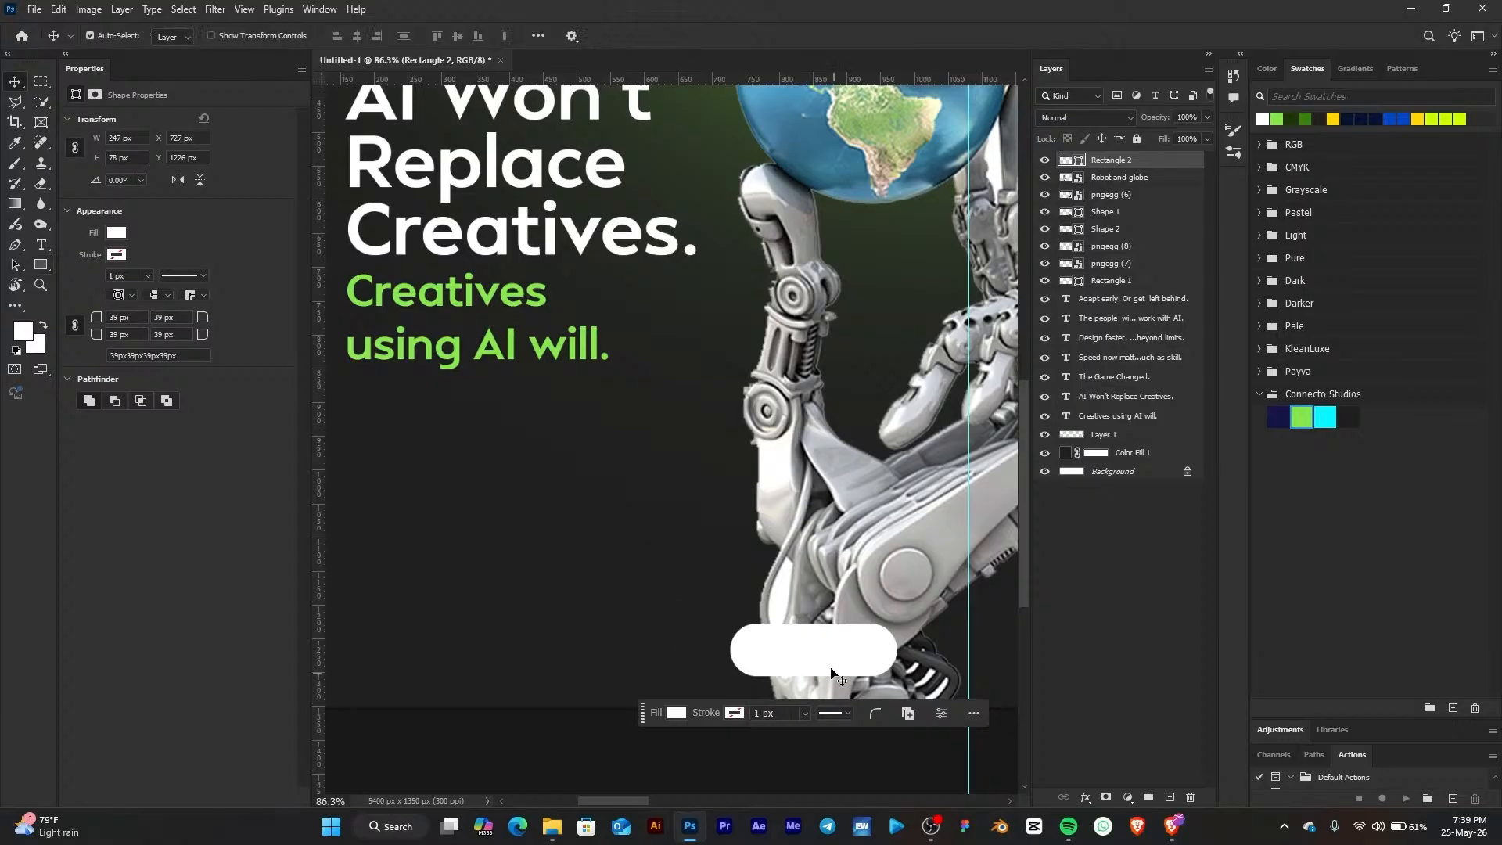
left_click_drag(845, 659, 465, 644)
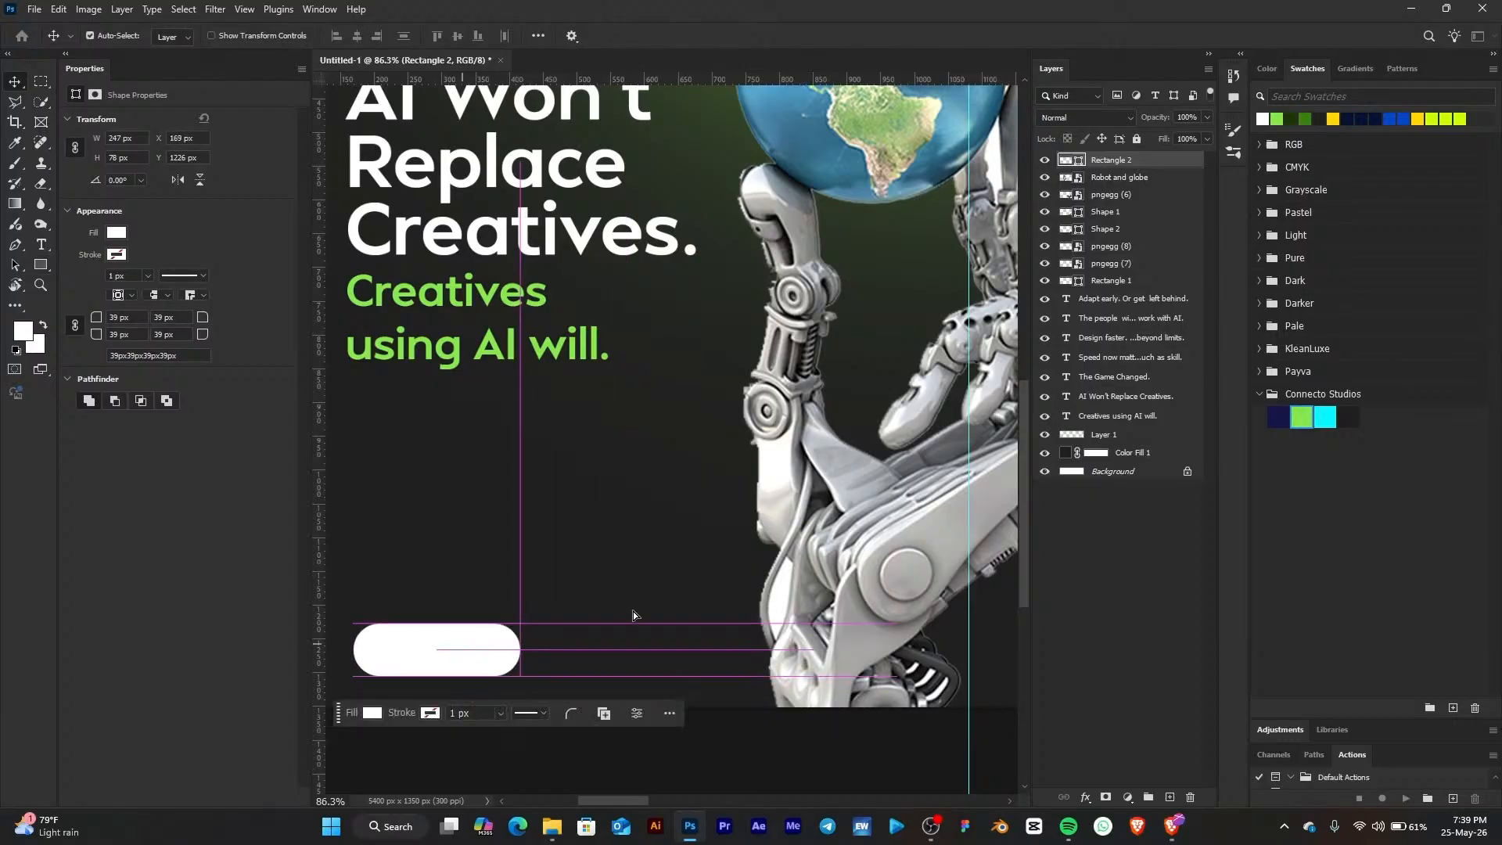
left_click_drag(493, 556, 626, 566)
left_click_drag(585, 663, 557, 628)
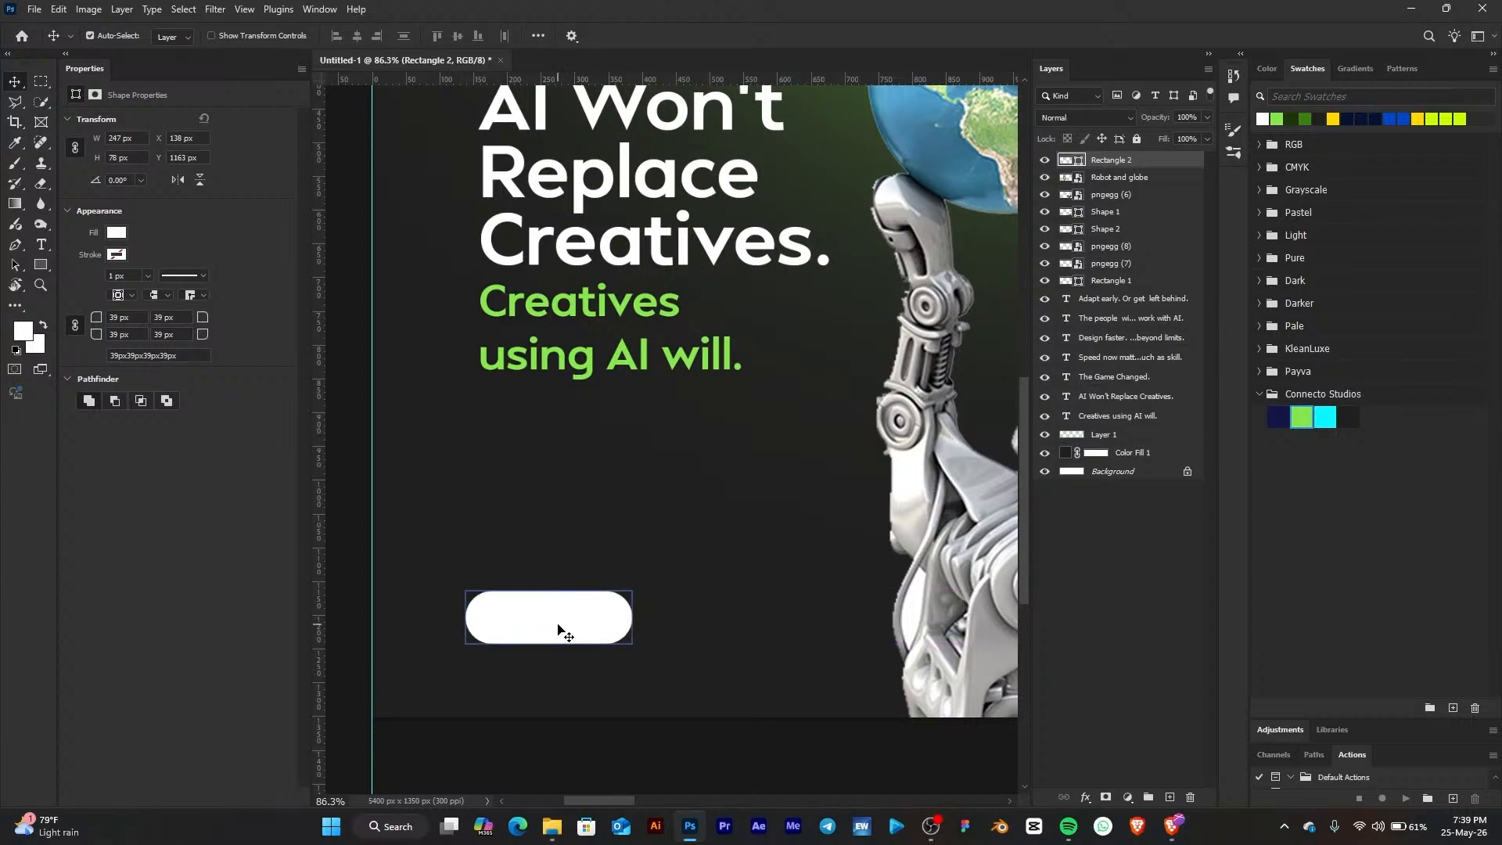
Add a text layer reading 'Swipe' near the rounded rectangle
left_click(42, 244)
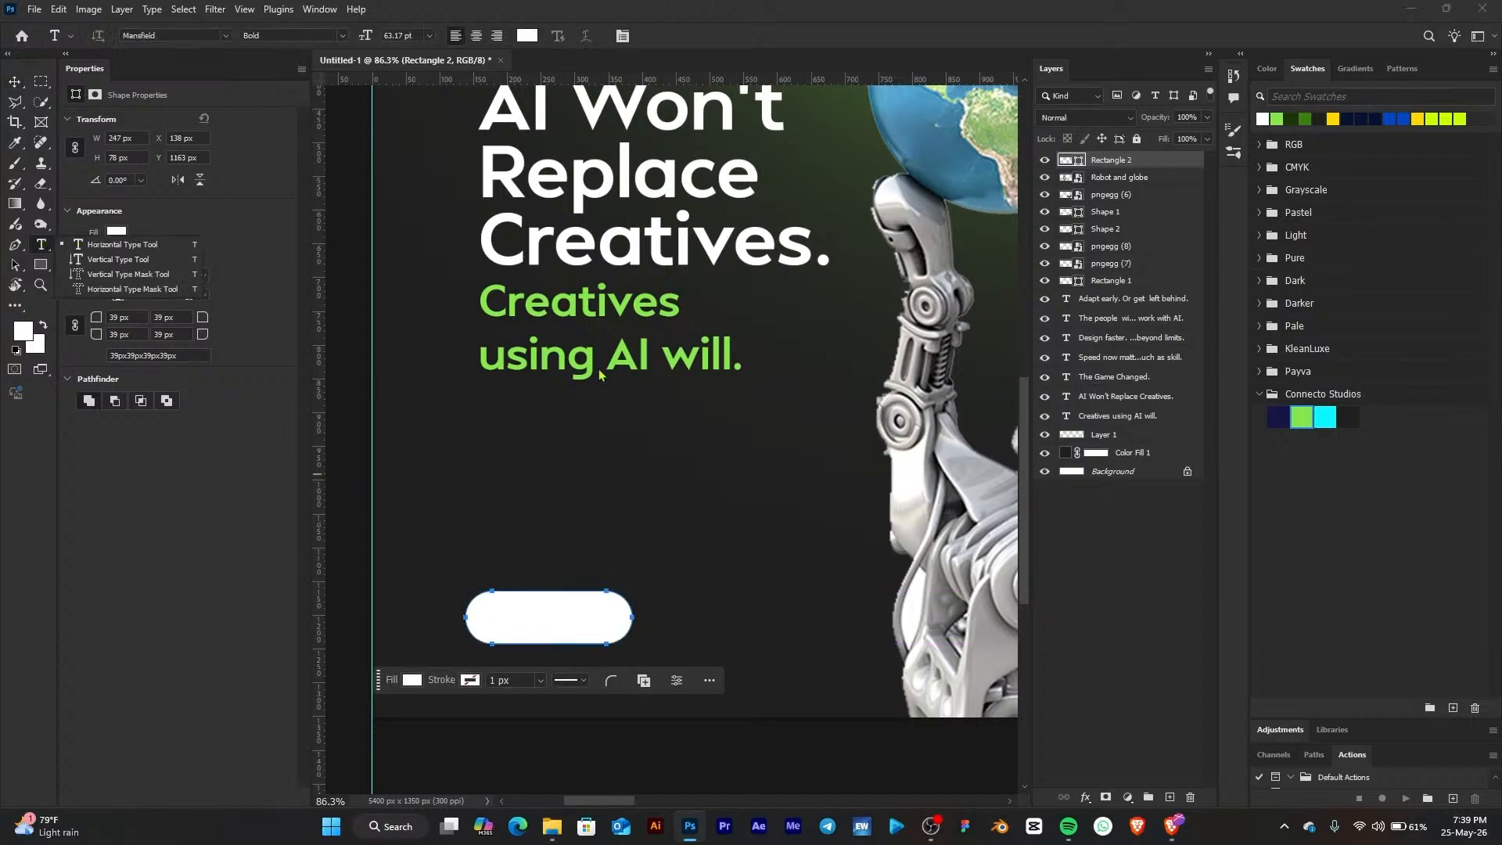
left_click(505, 517)
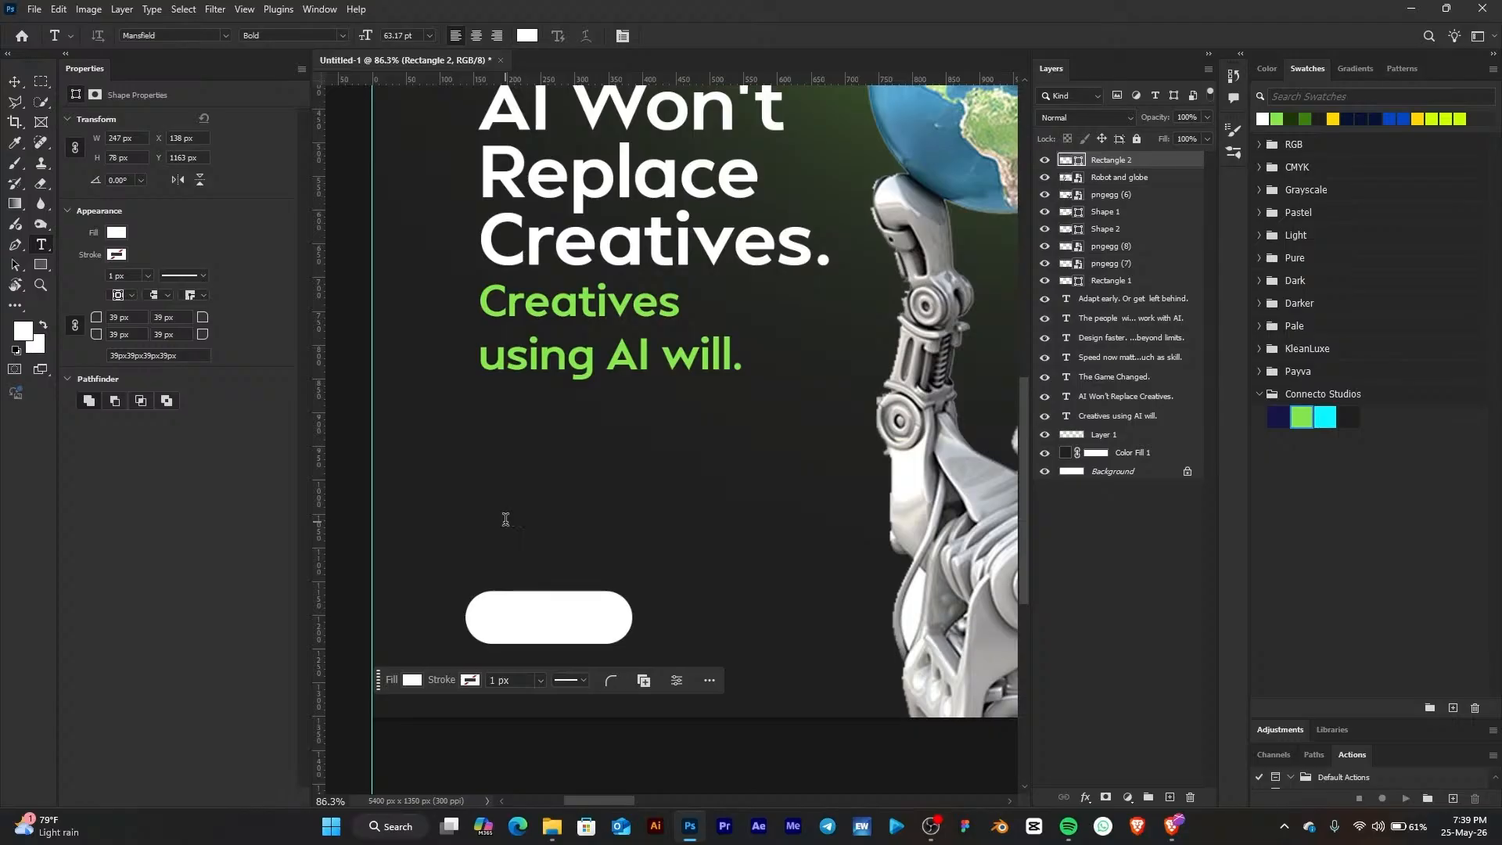
left_click(505, 518)
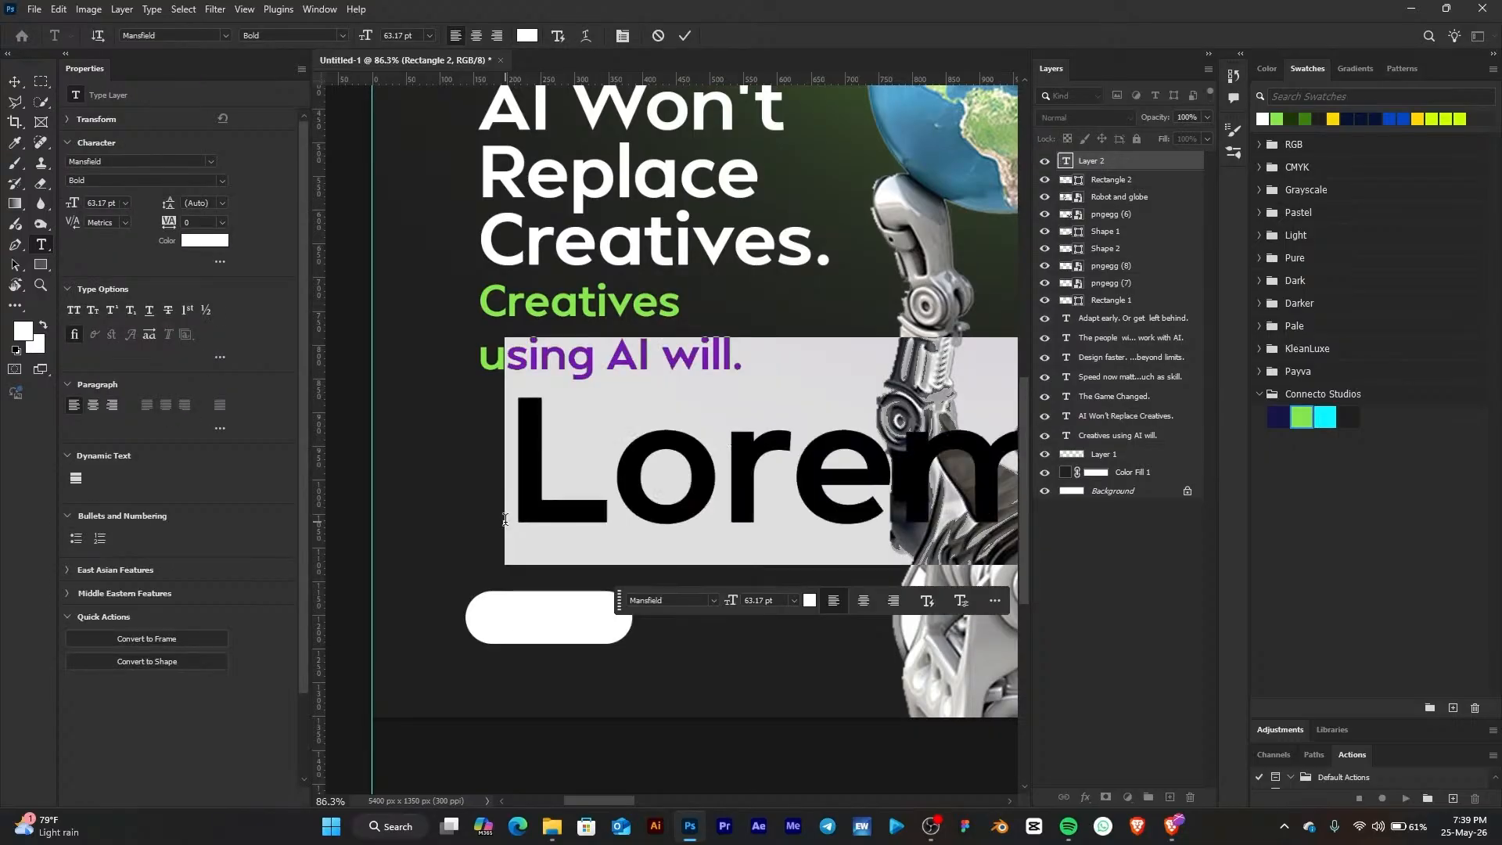
type("Swipe")
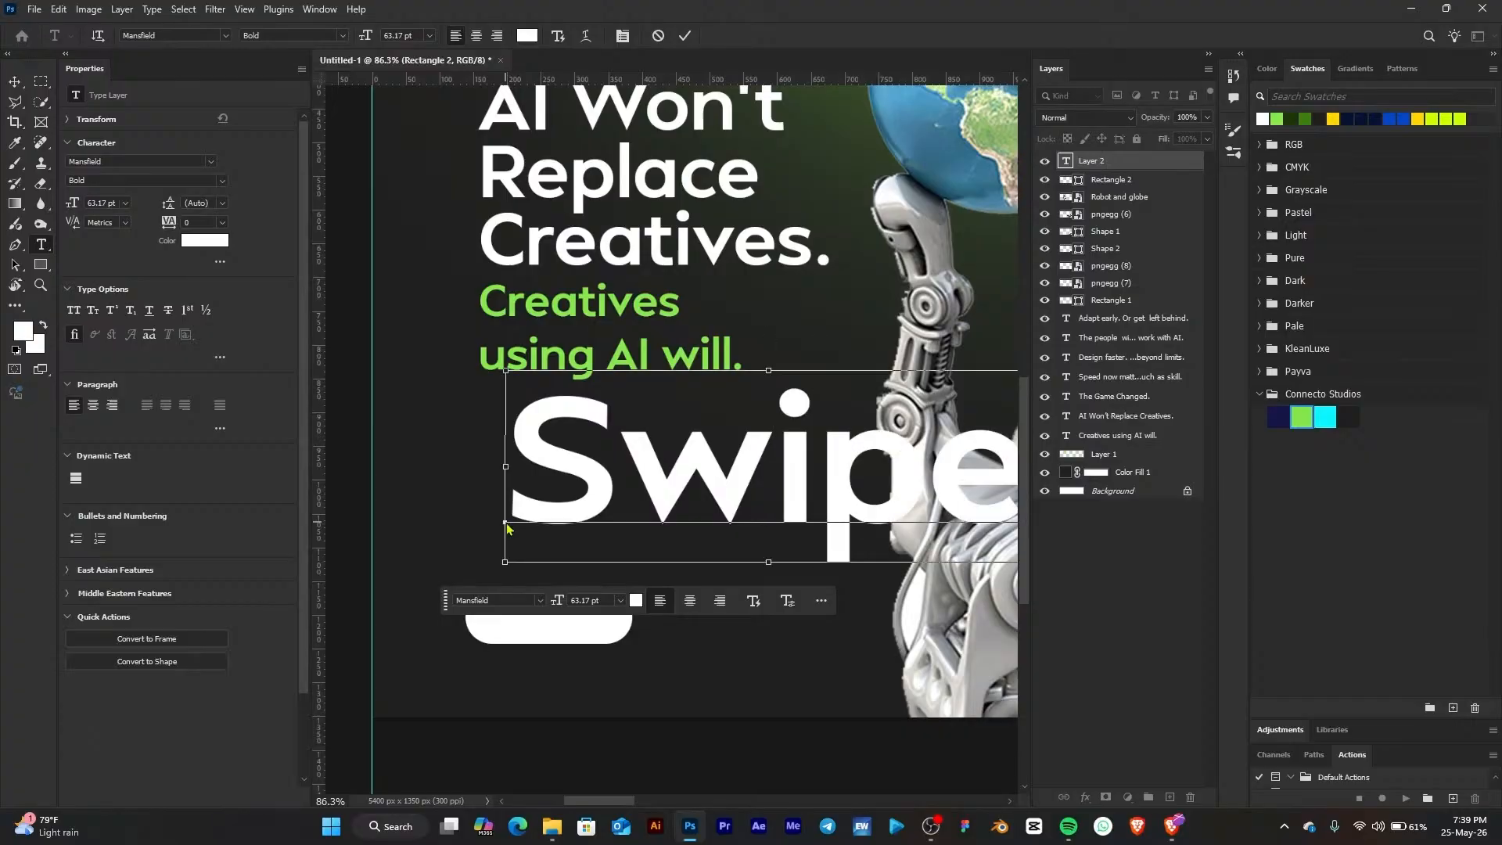
key("ctrl+Return")
Scale the 'Swipe' text down to about 21% and place it over the rounded rectangle
left_click(14, 81)
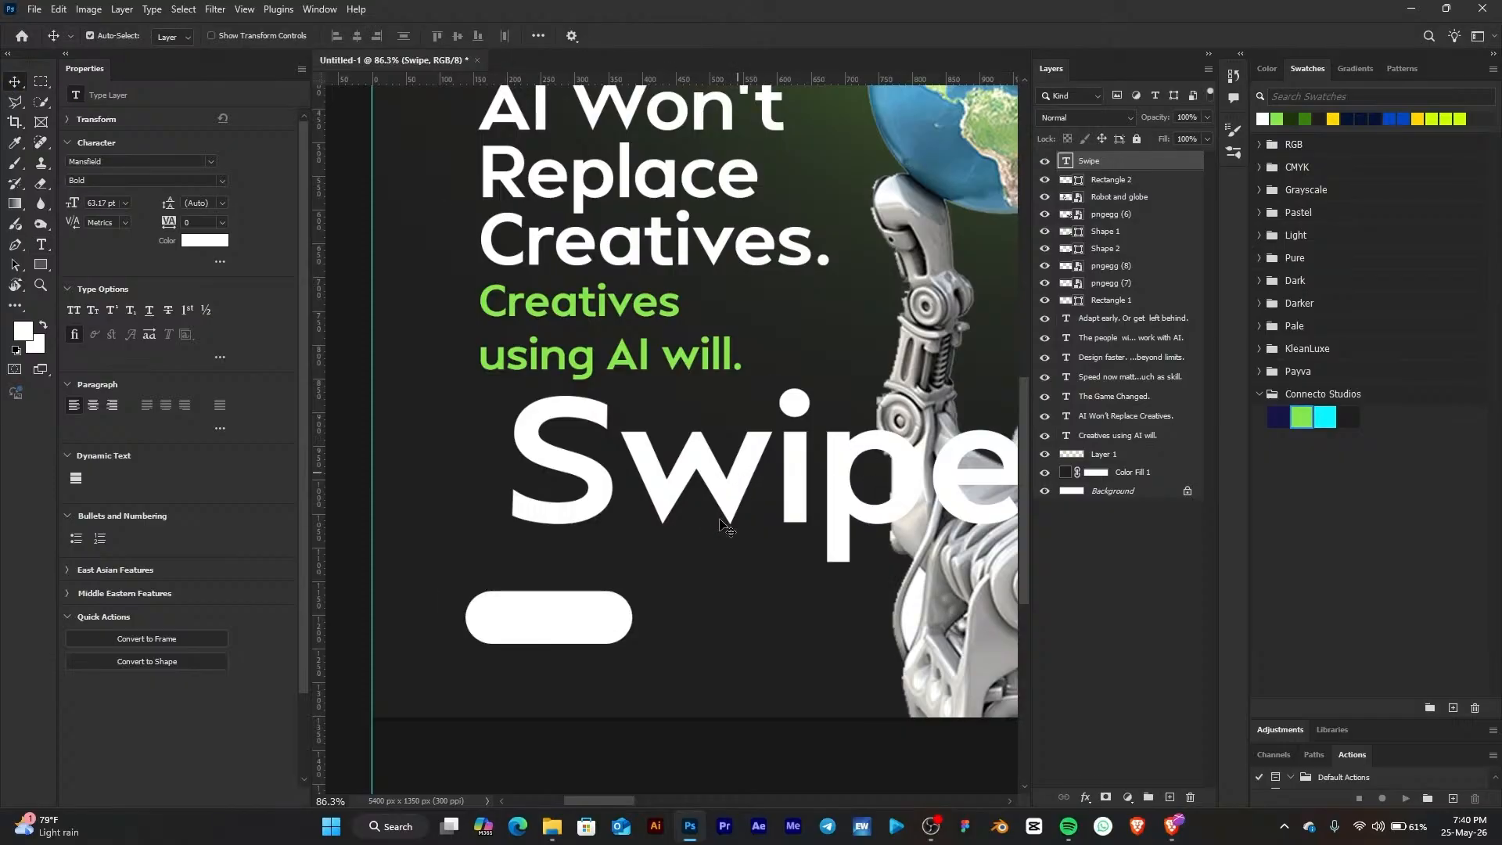
left_click_drag(726, 522, 651, 655)
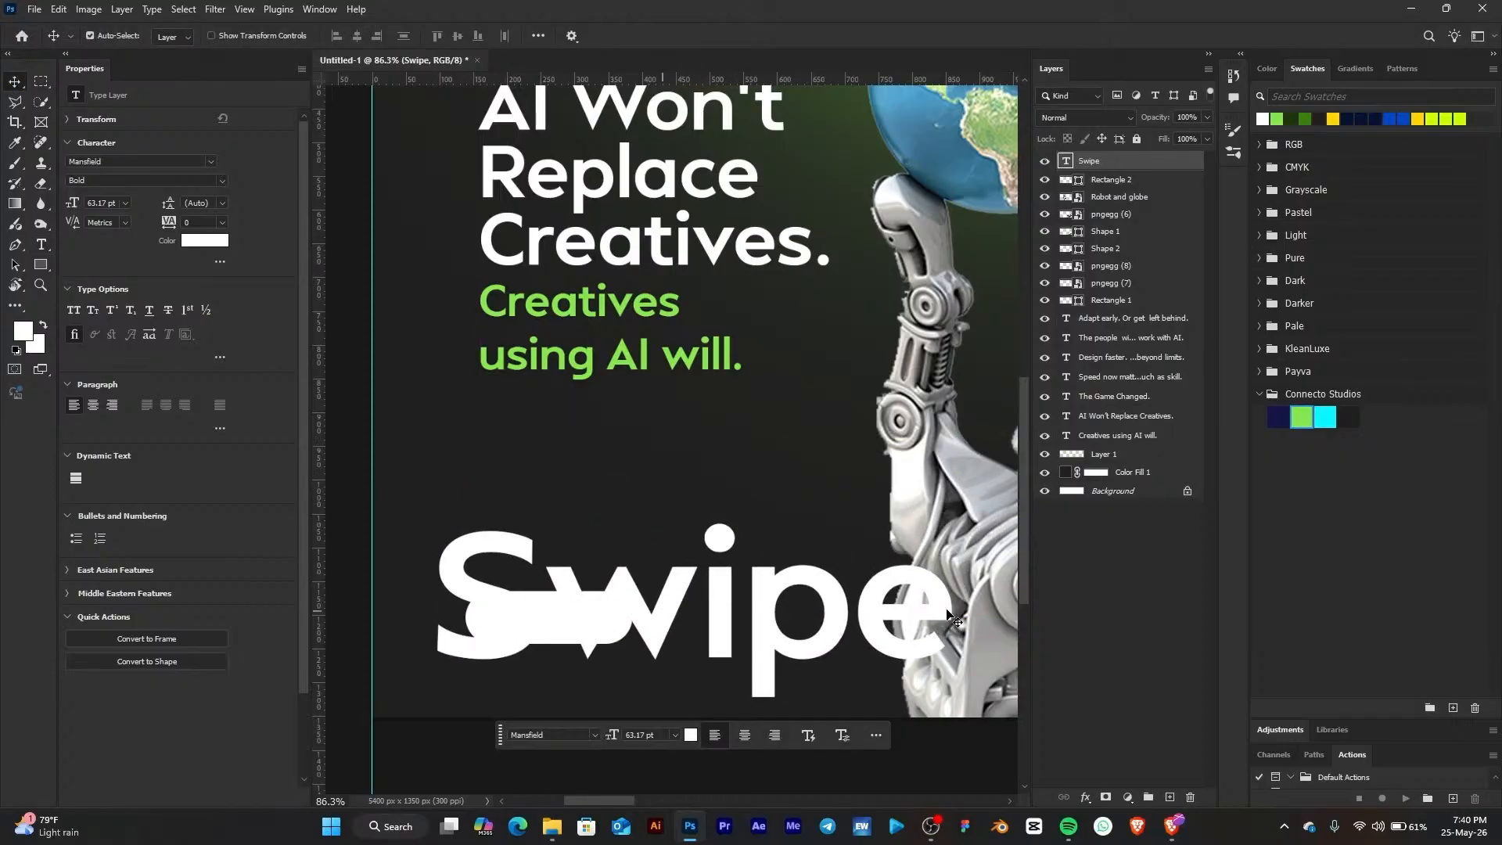
key("ctrl+t")
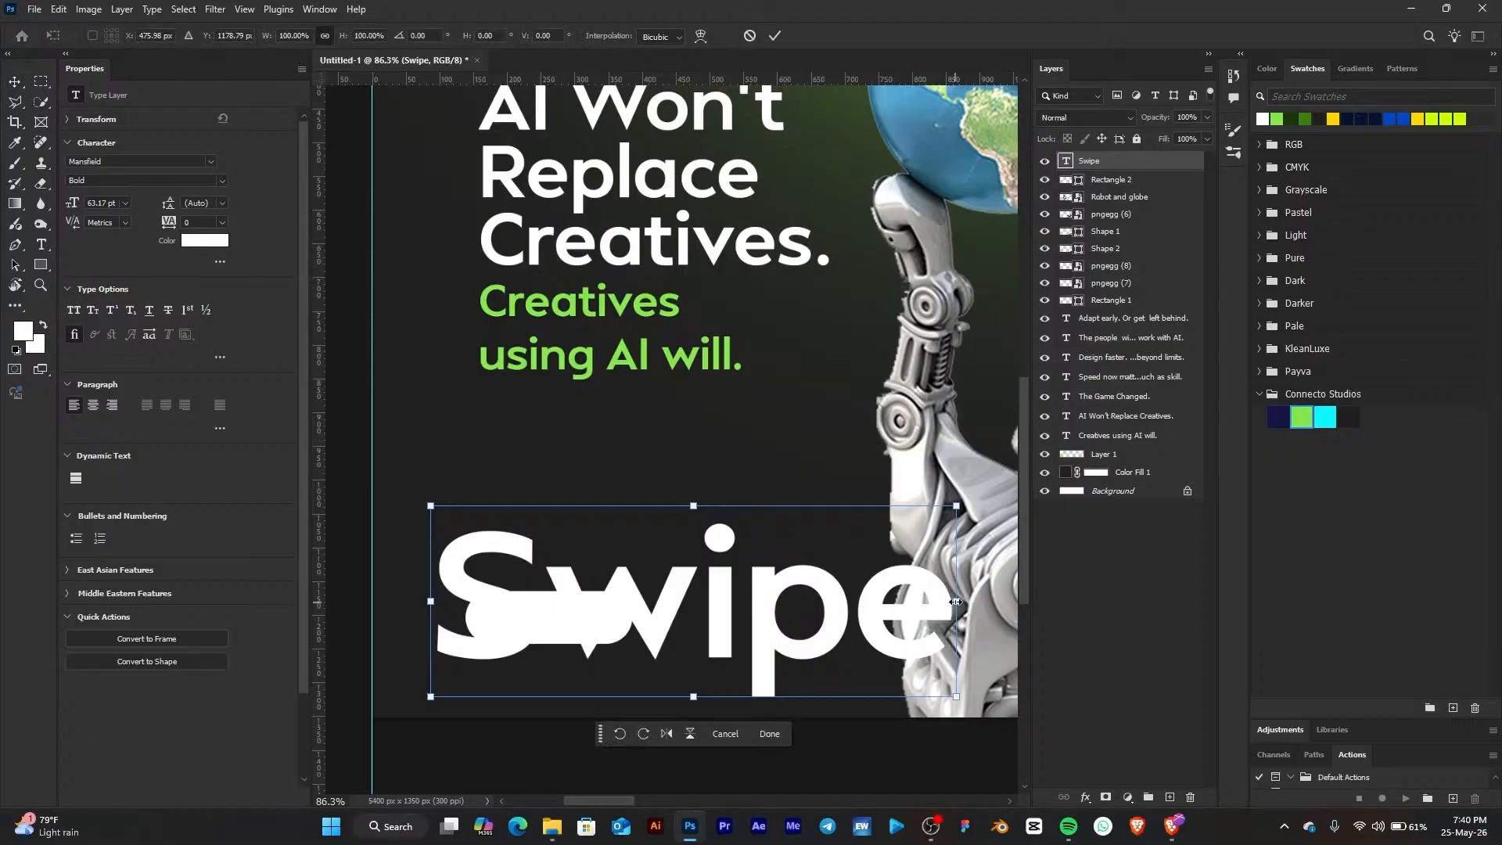
left_click_drag(956, 600, 540, 589)
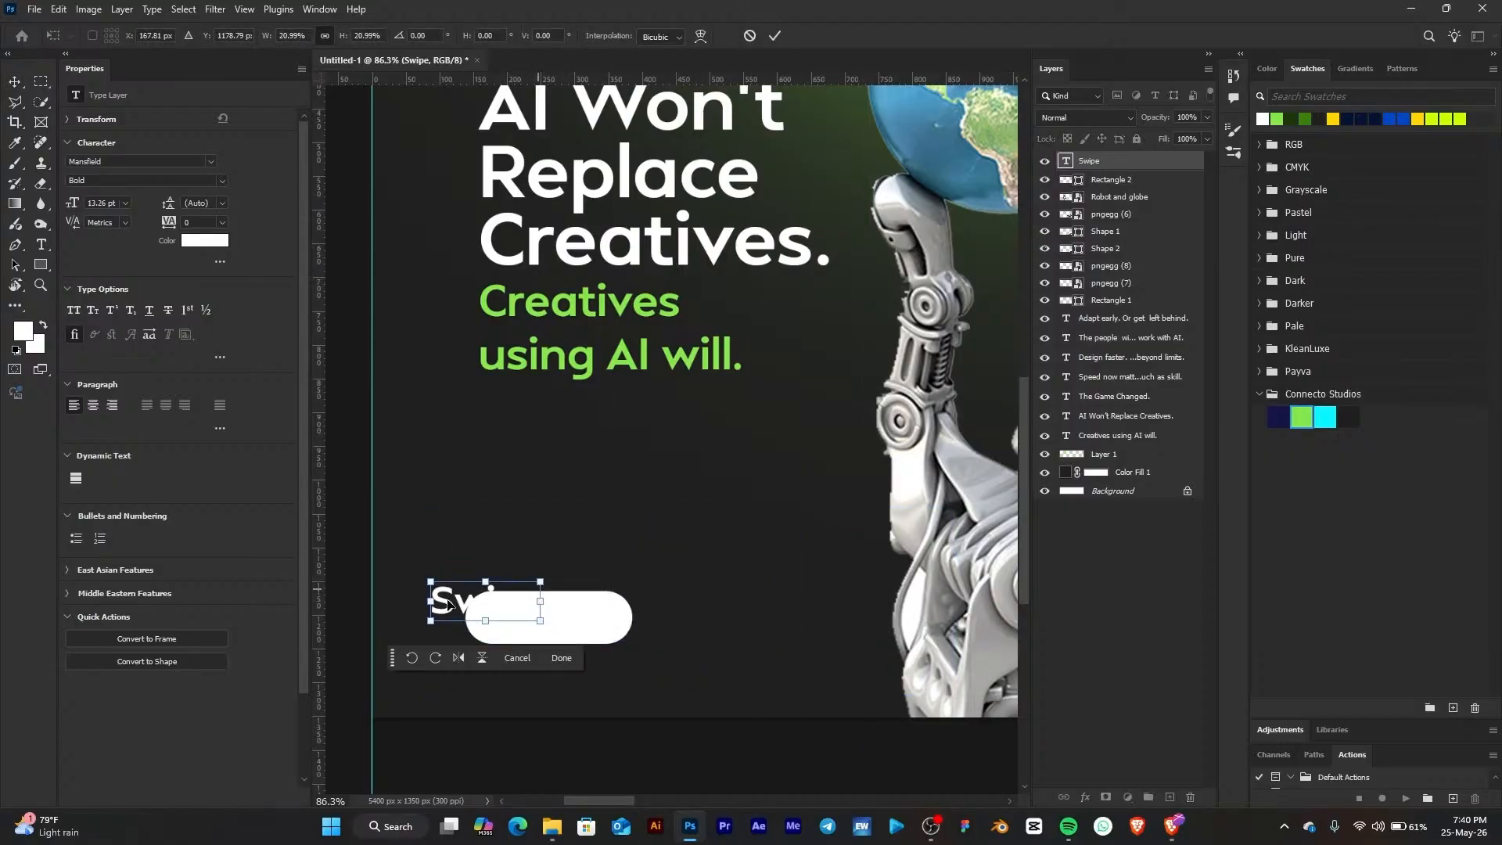
left_click_drag(452, 604, 522, 617)
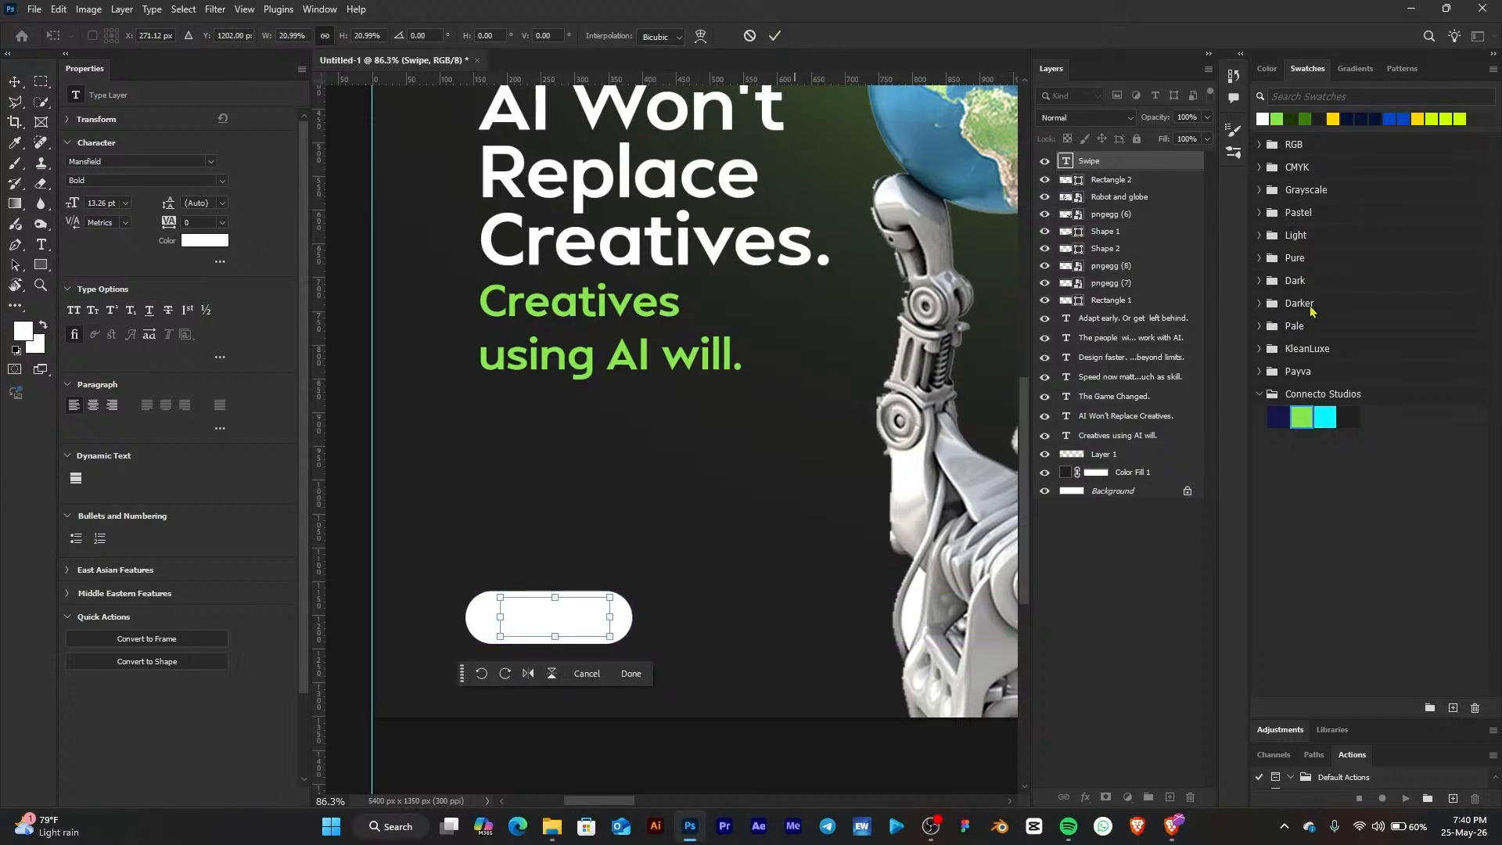
Fill the 'Swipe' text with the dark navy swatch from the Connecto Studios set
left_click(1350, 423)
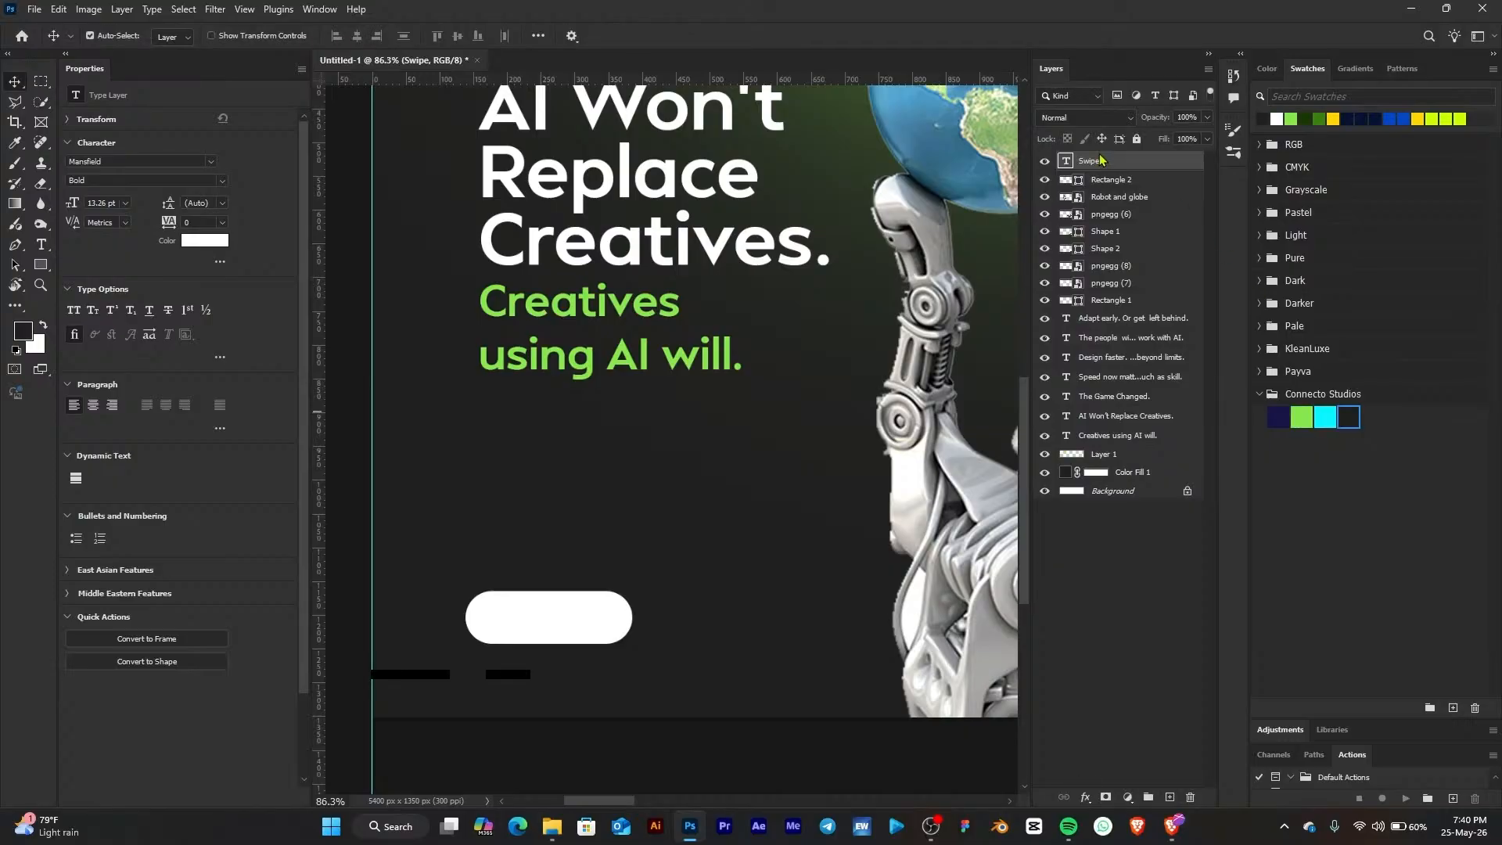
key("alt+BackSpace")
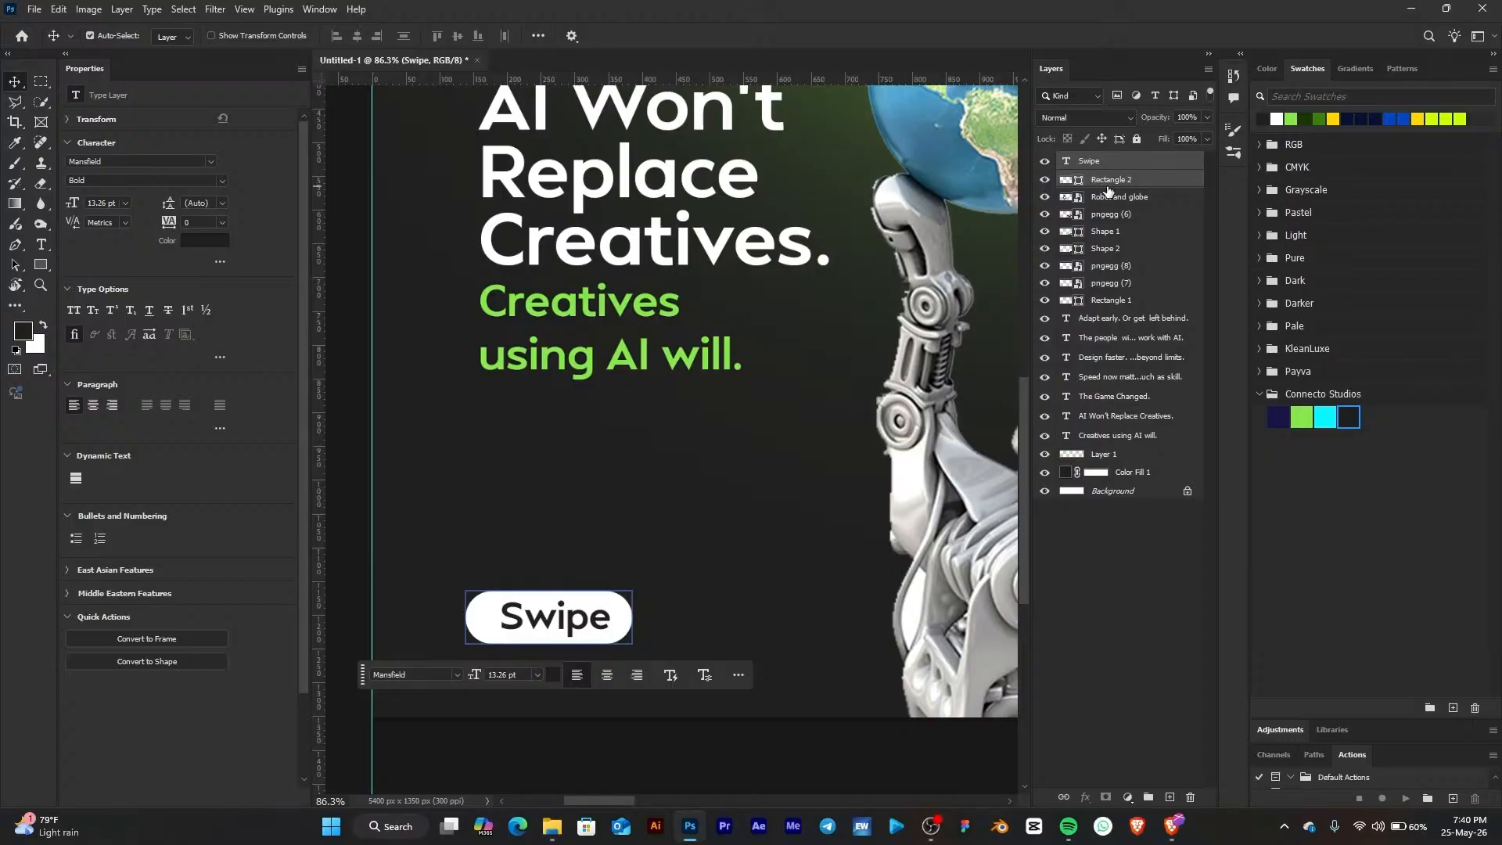
Group the 'Swipe' text with the rounded rectangle and scale the group down to about 67%
key("ctrl+g")
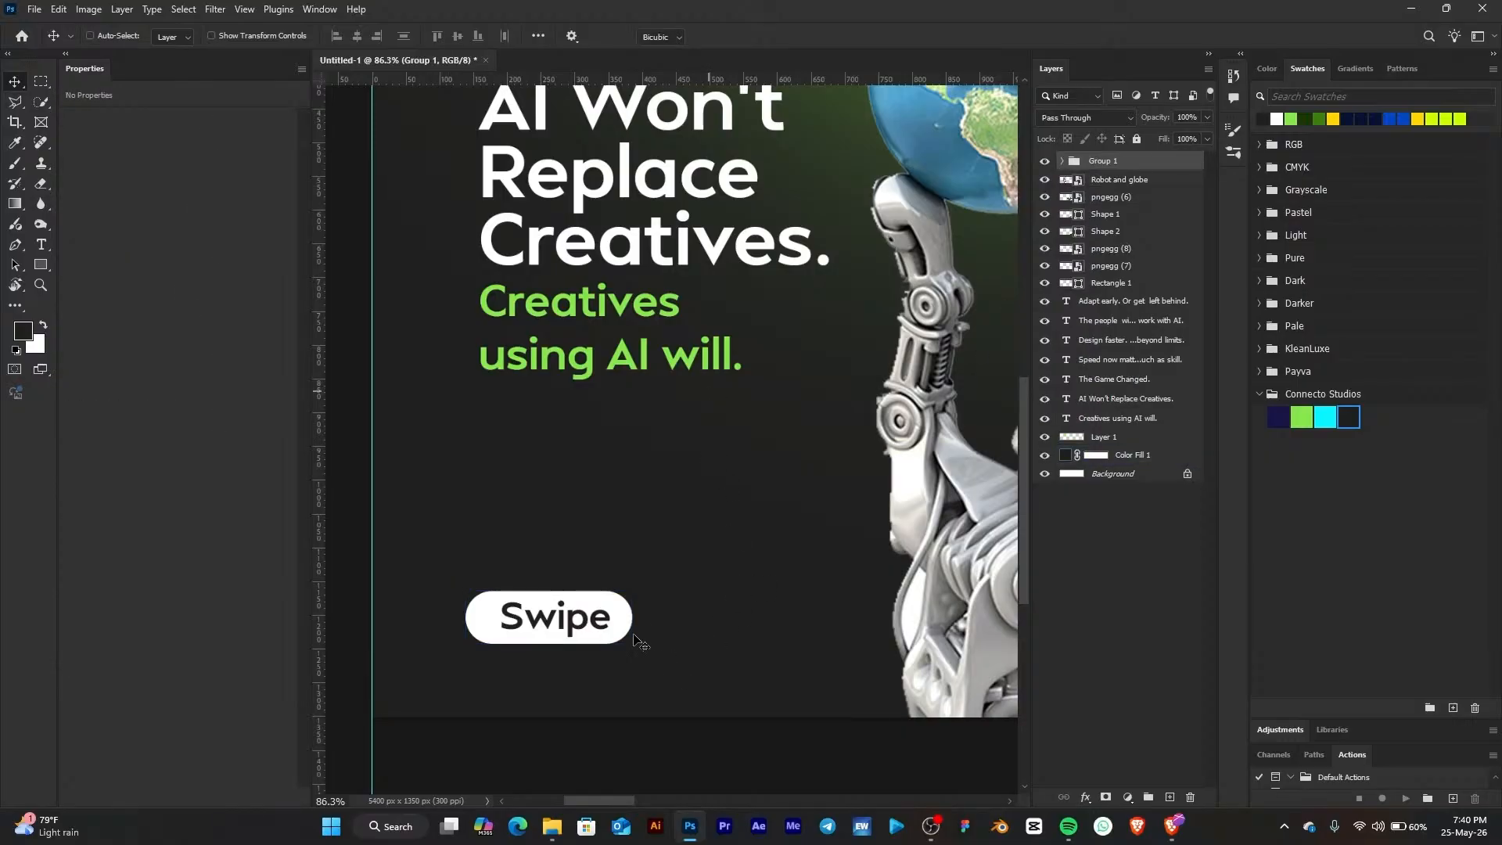
key("ctrl+t")
left_click_drag(637, 585, 579, 608)
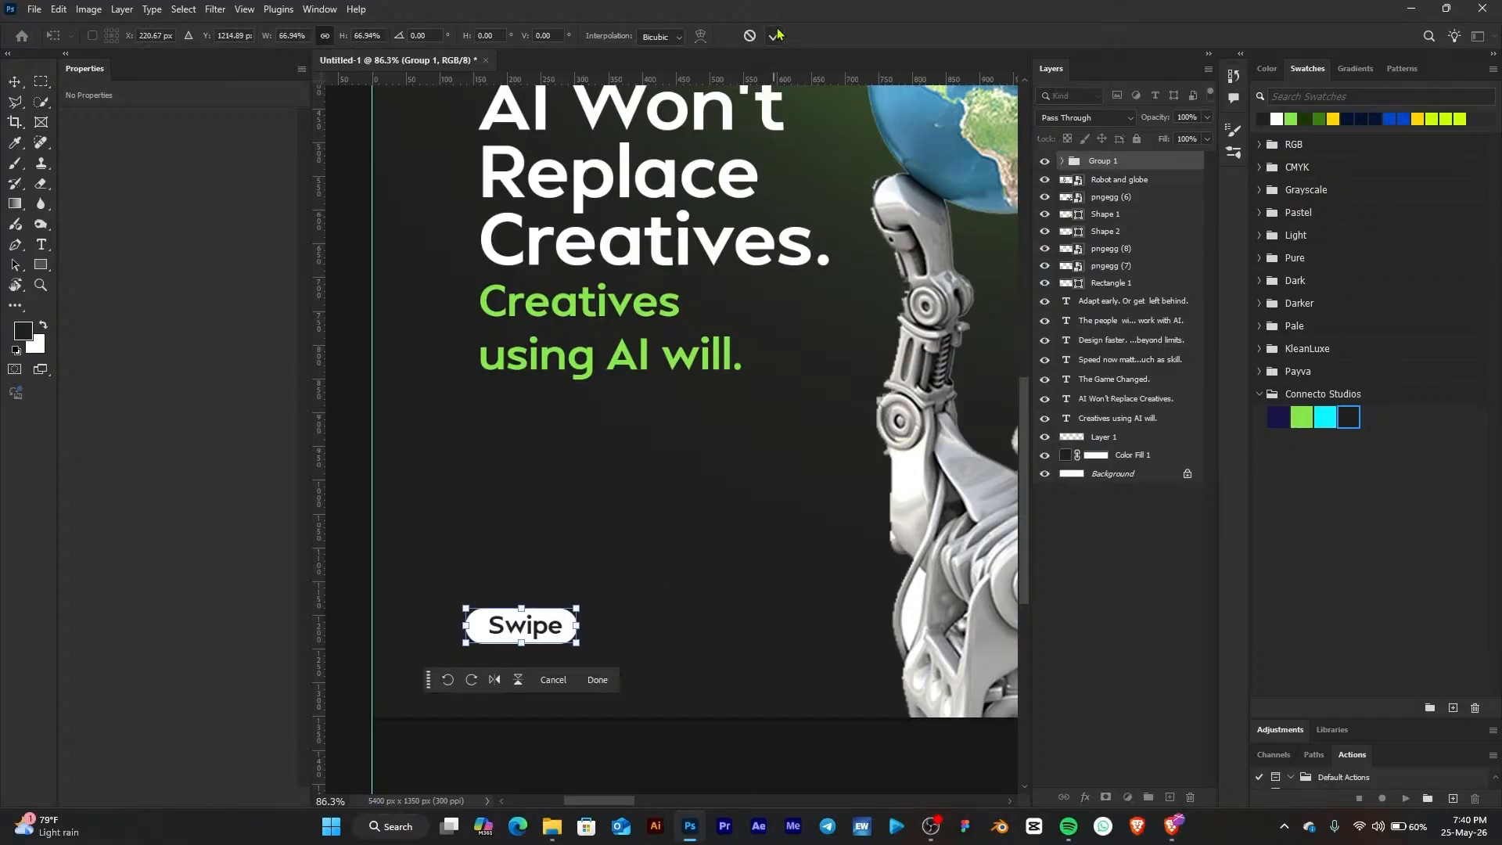
key("Return")
Center the 'Swipe' text horizontally on the rounded rectangle inside the group
scroll(582, 612, "down", 5)
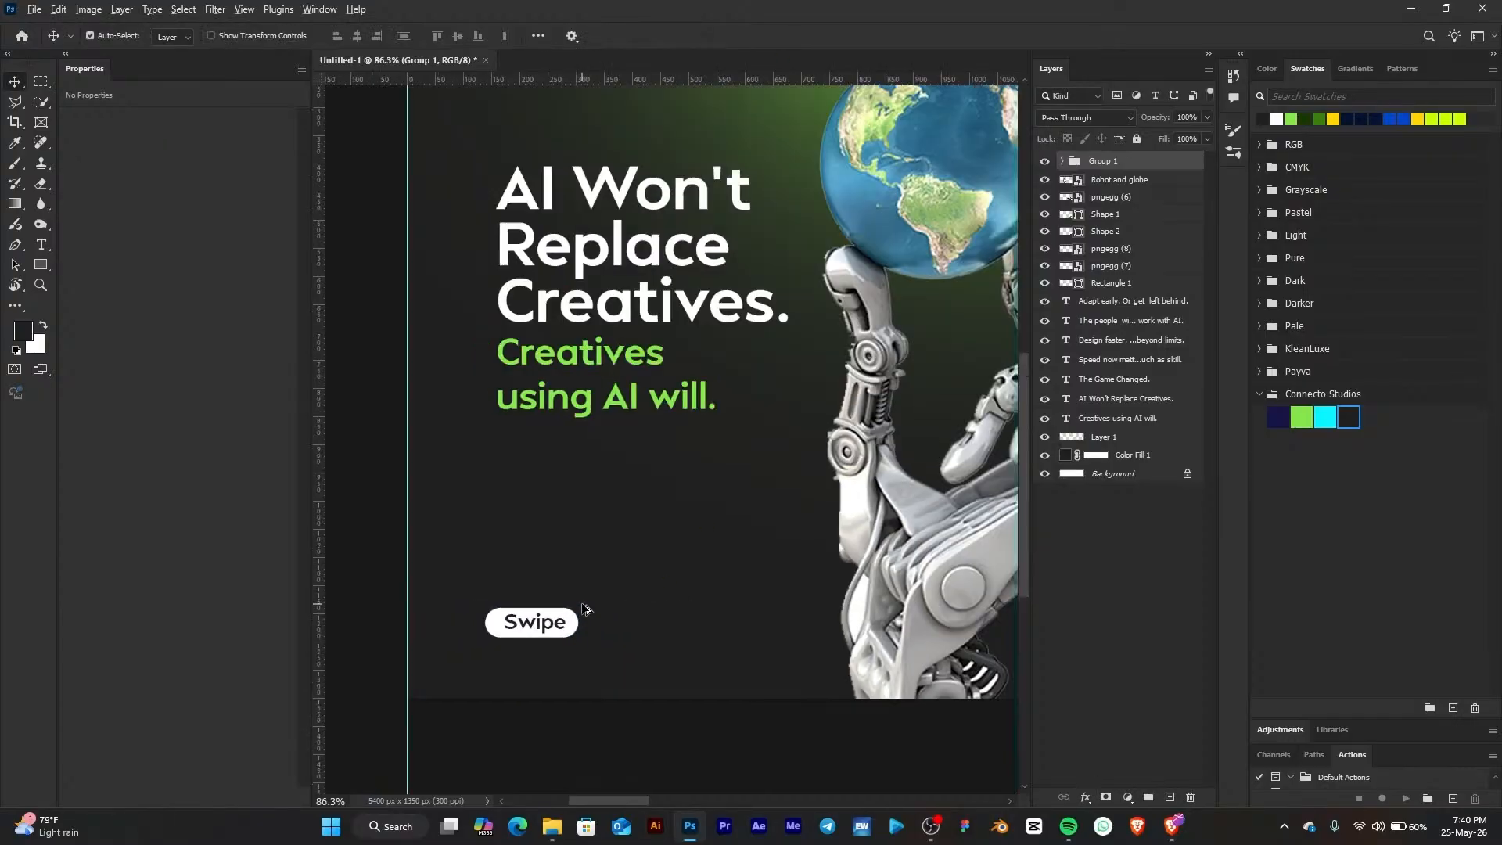
left_click(1062, 161)
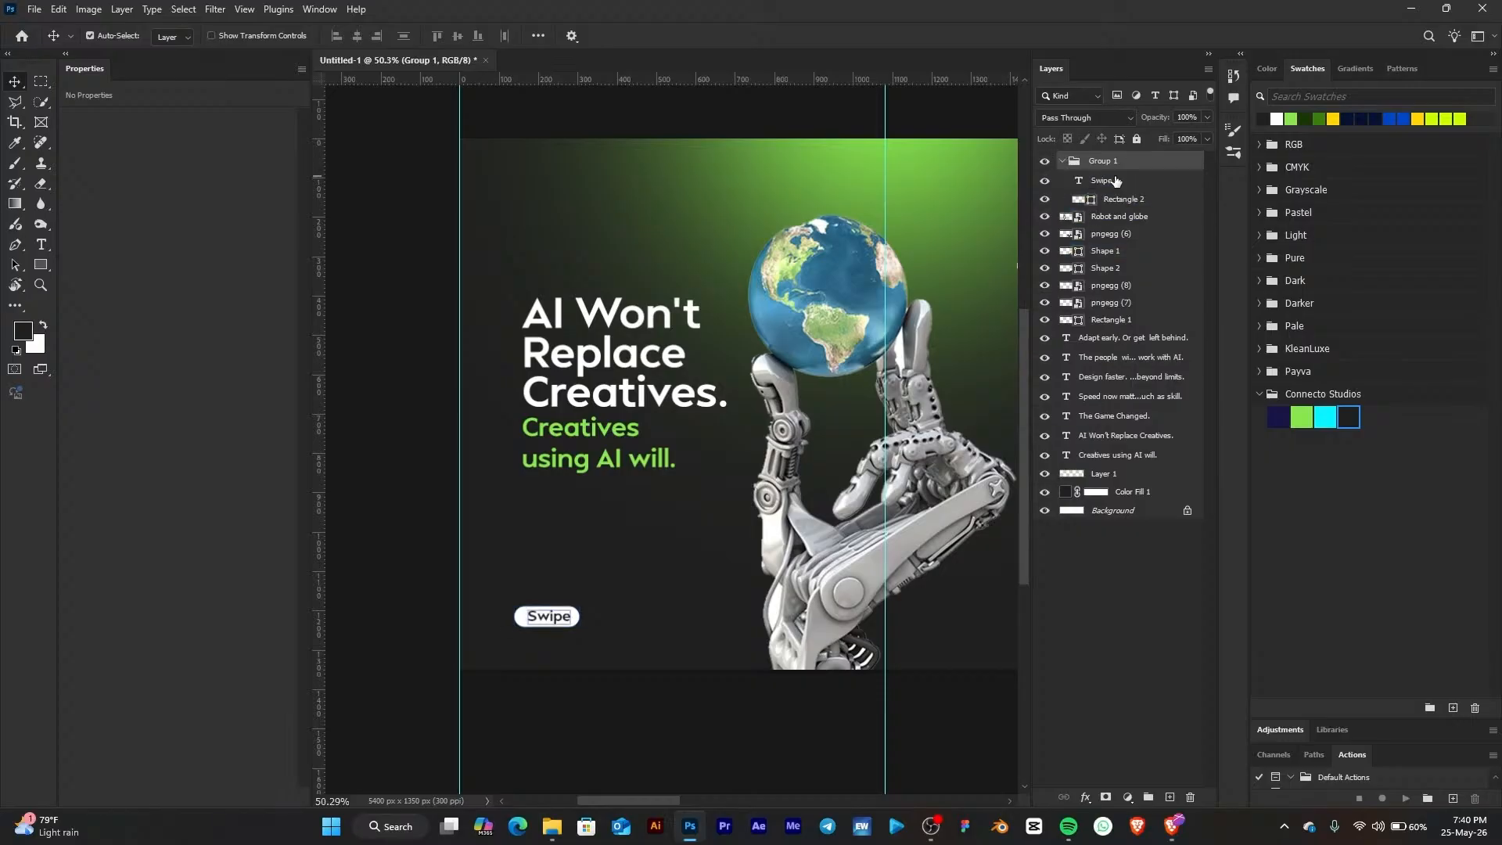
left_click(1114, 181)
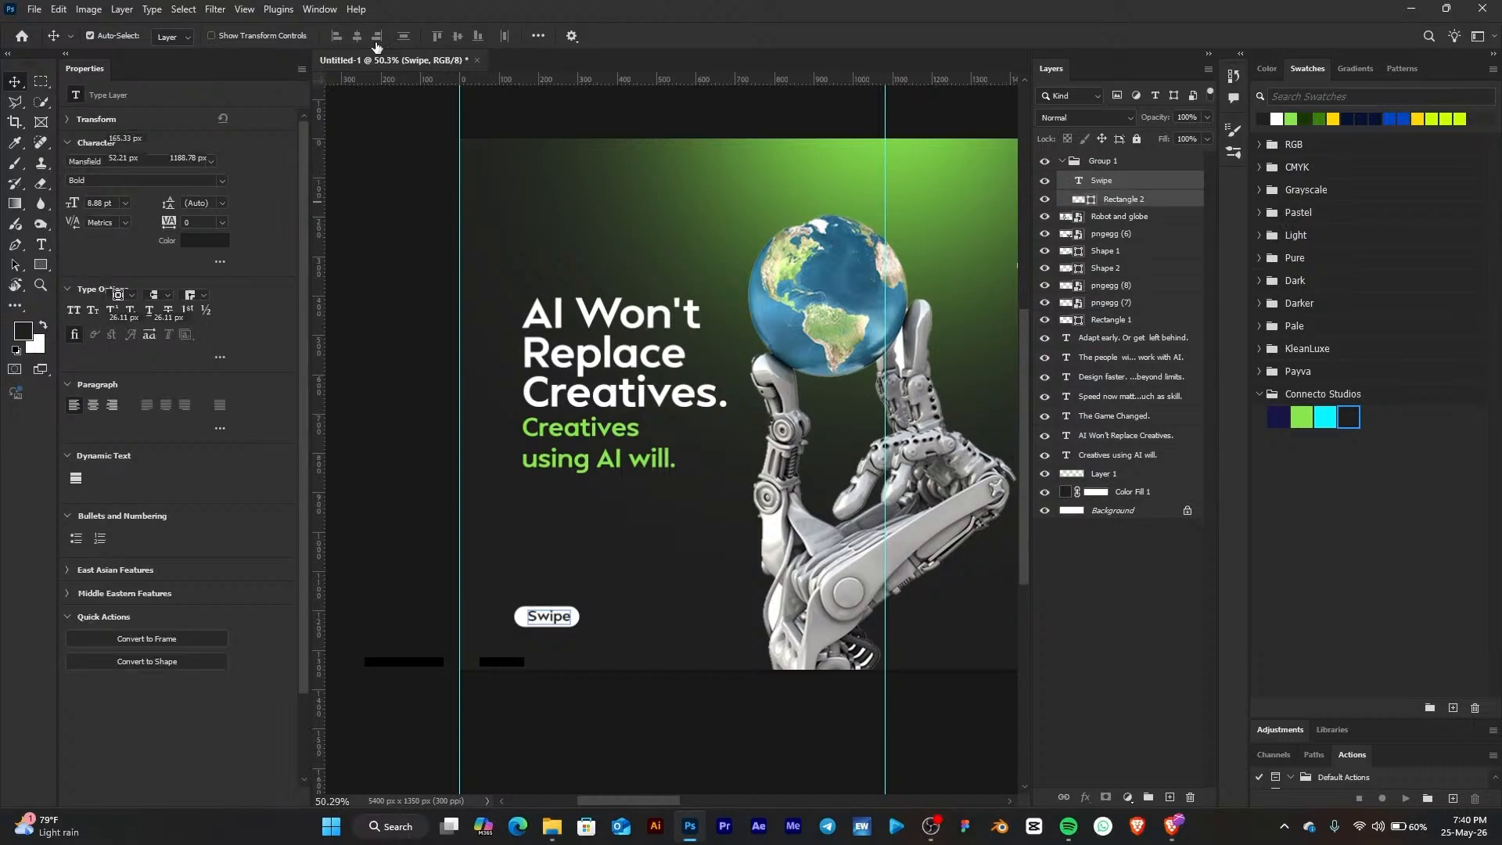
scroll(482, 632, "up", 6)
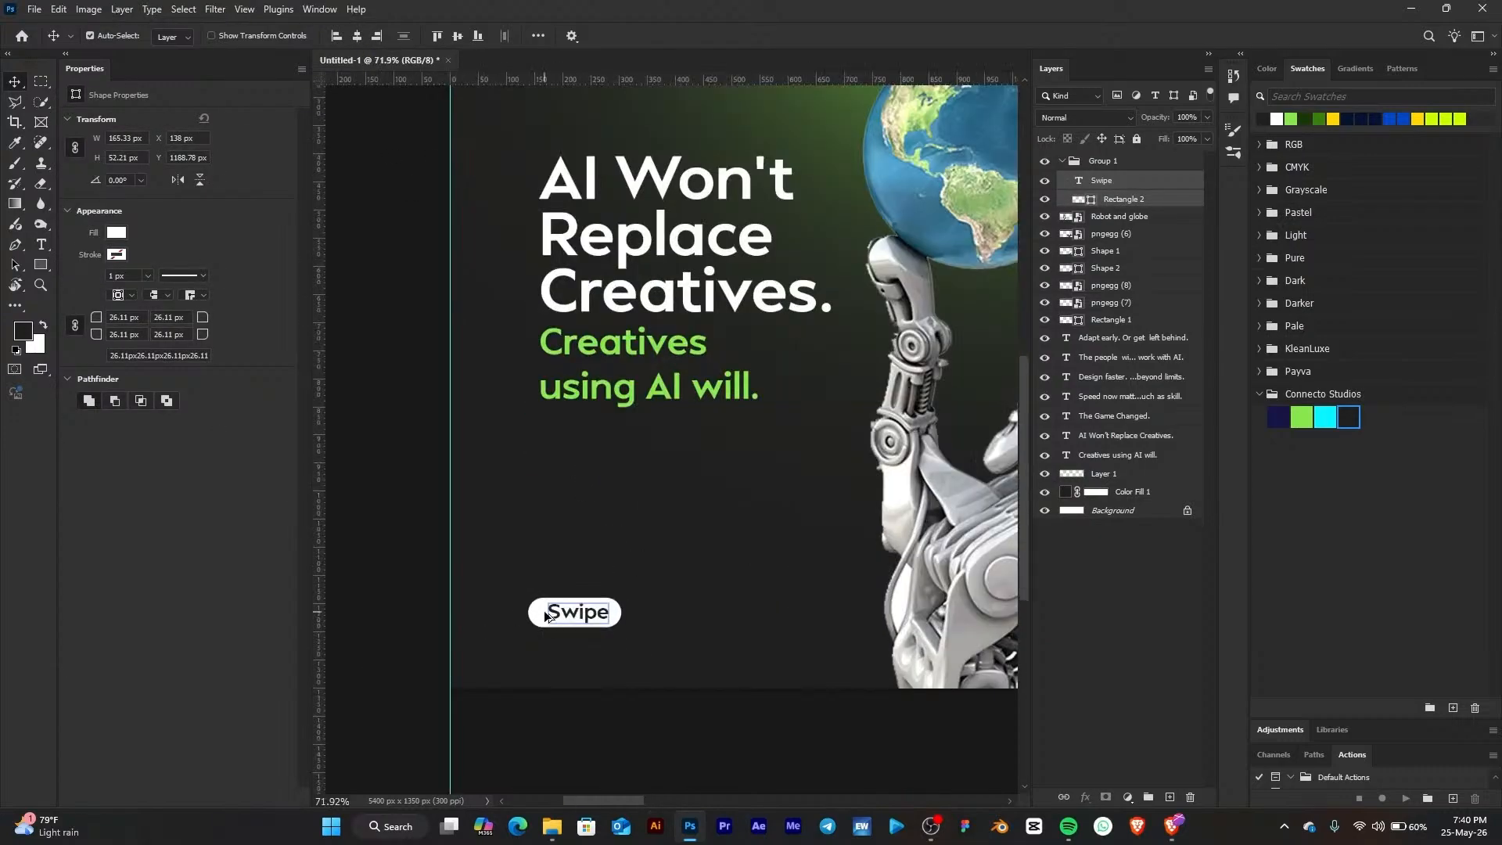
left_click(357, 36)
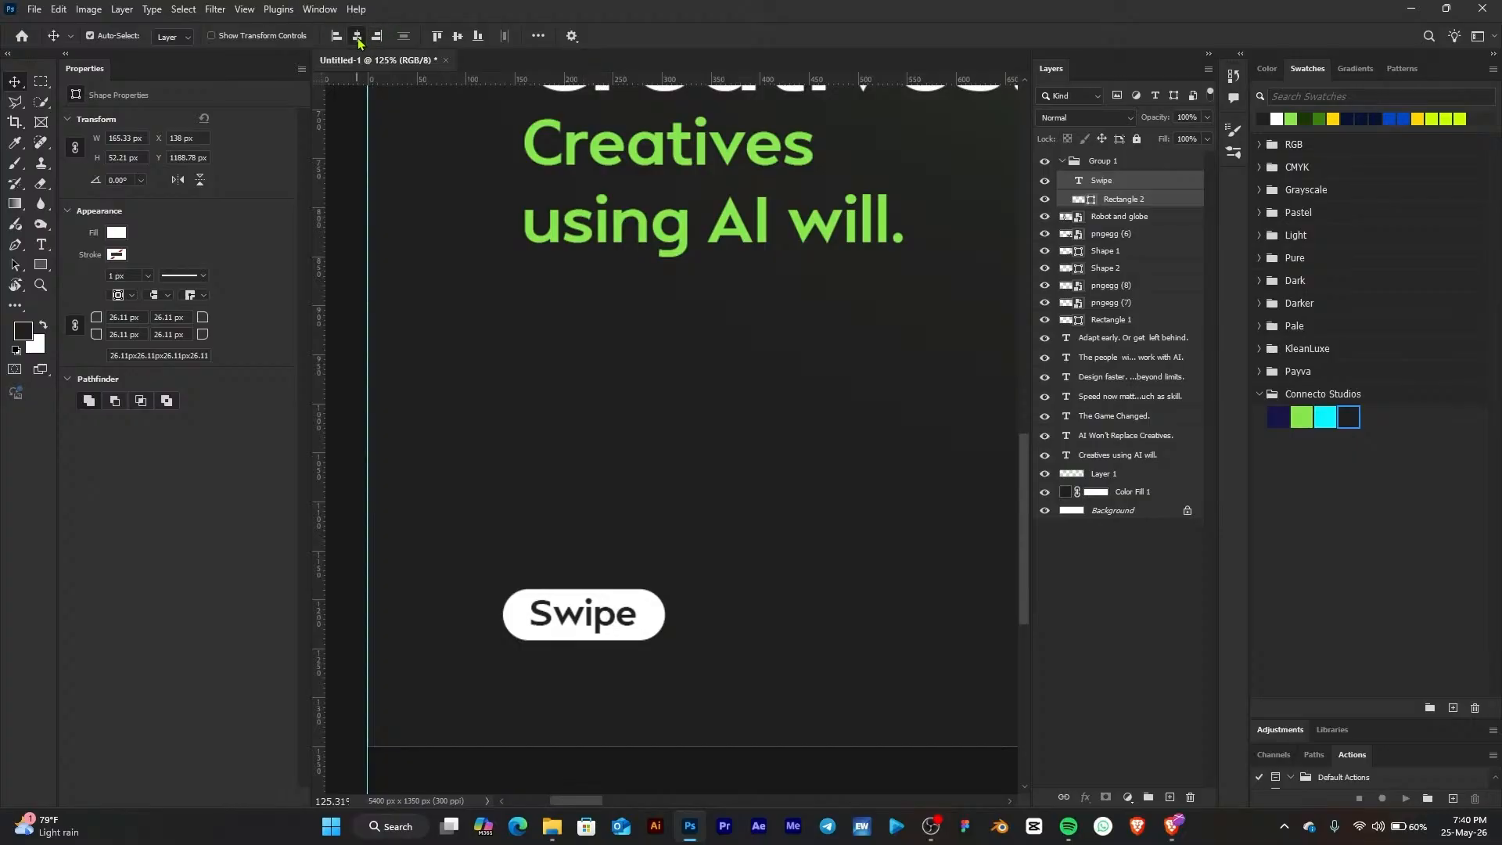
left_click(1072, 160)
left_click(1062, 160)
Rename the group as Button
scroll(641, 358, "down", 1)
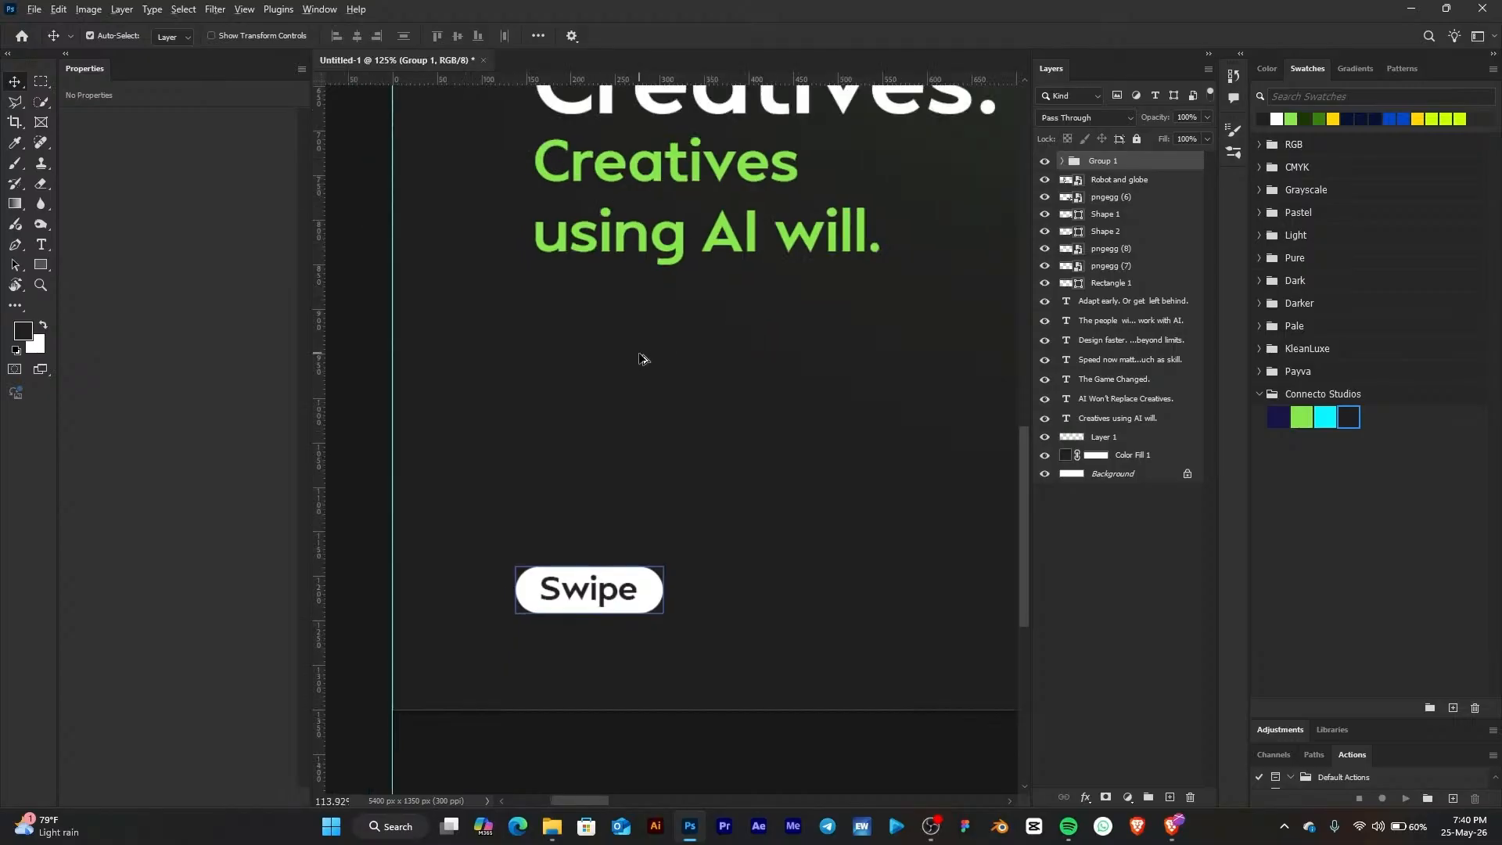
scroll(641, 358, "down", 8)
left_click_drag(783, 378, 648, 499)
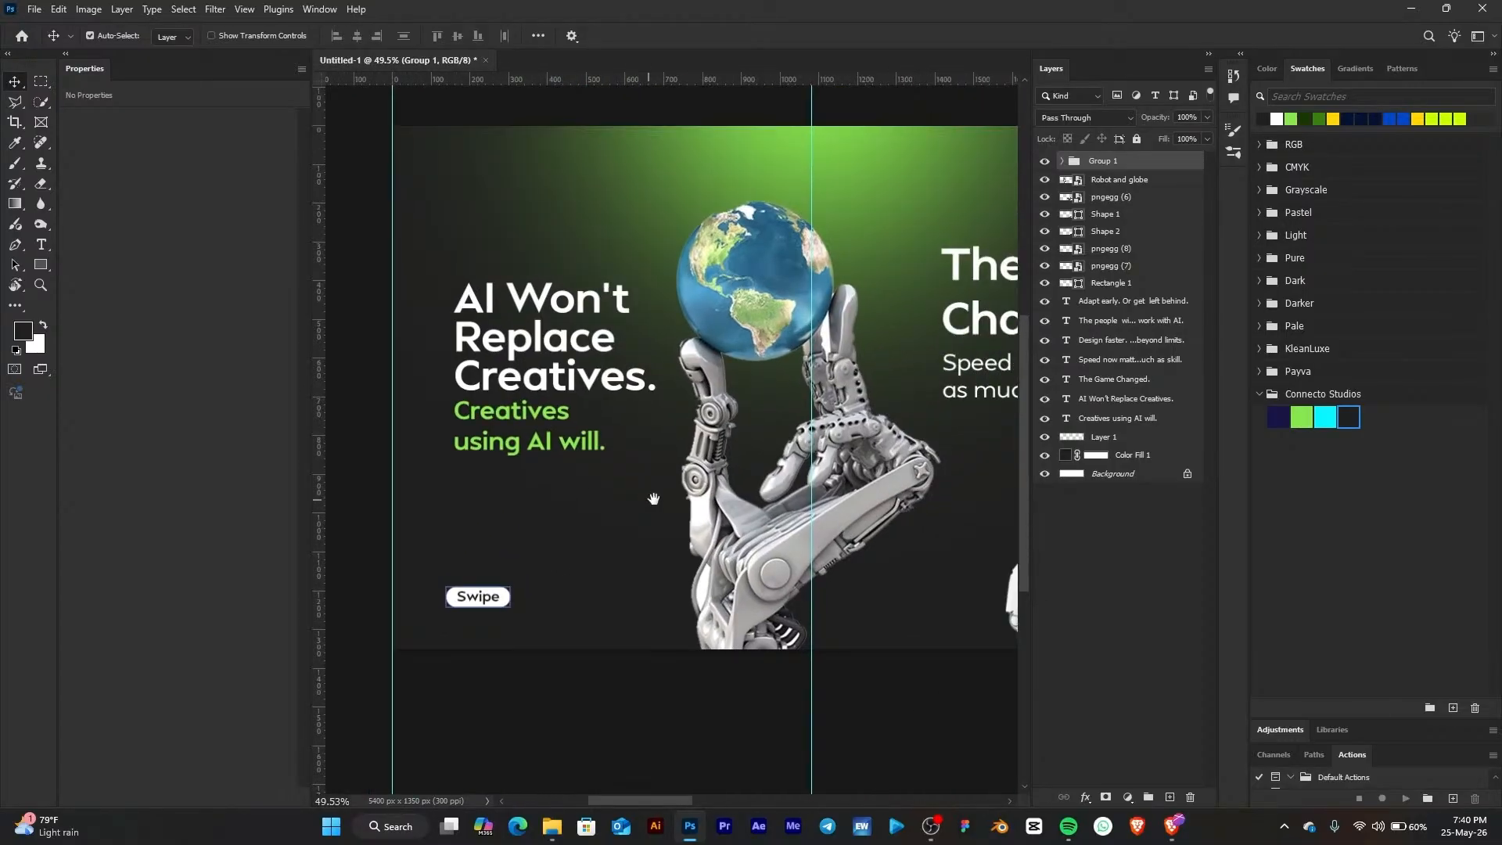
left_click_drag(822, 456, 751, 440)
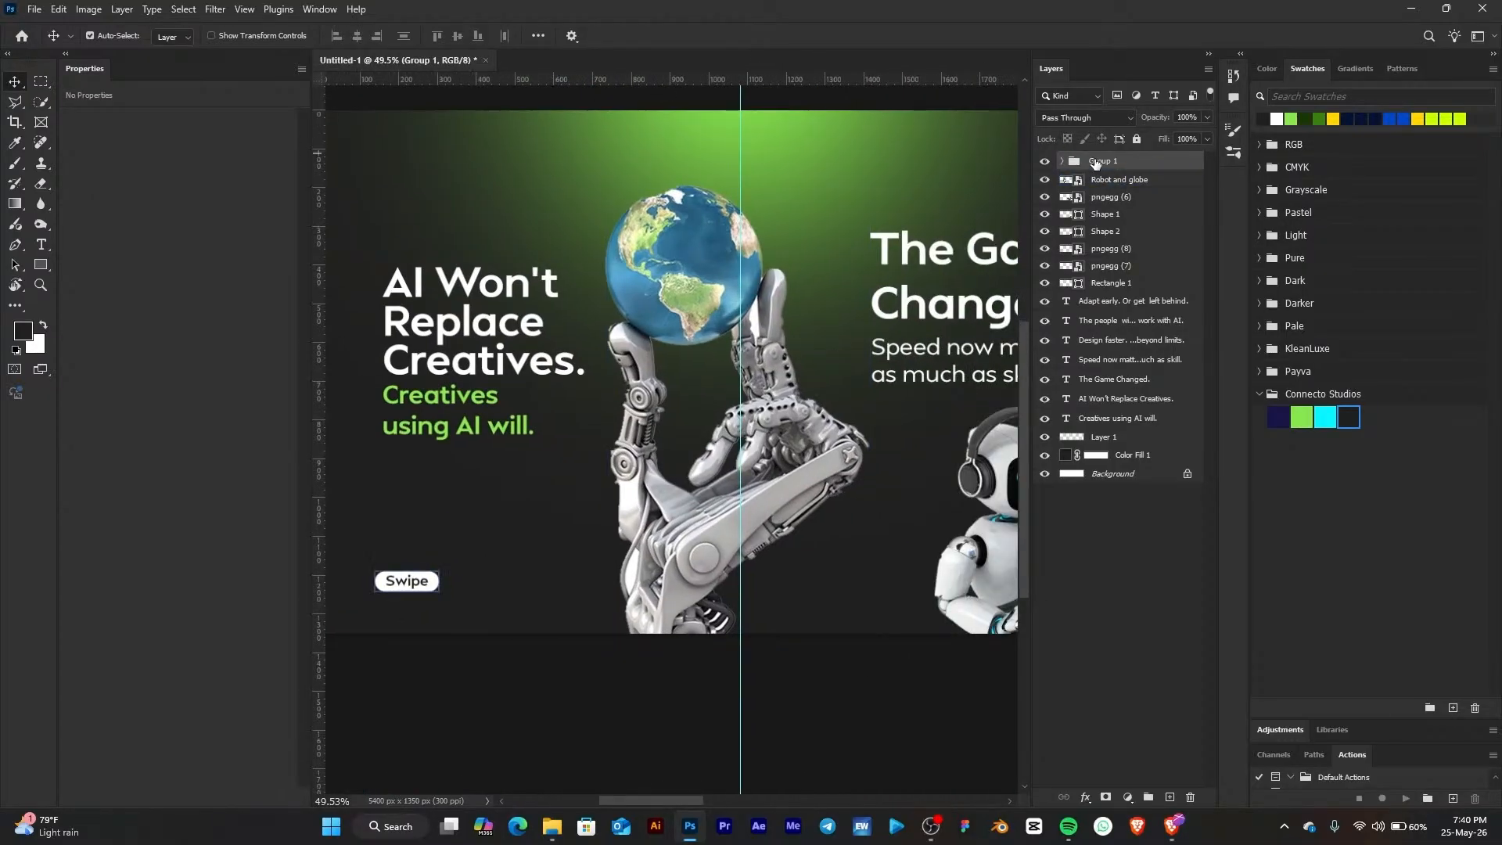
double_click(1100, 161)
type("Button")
key("Return")
Duplicate the Button group and move the copy to the bottom of page 2 beside the seated robot
key("ctrl+j")
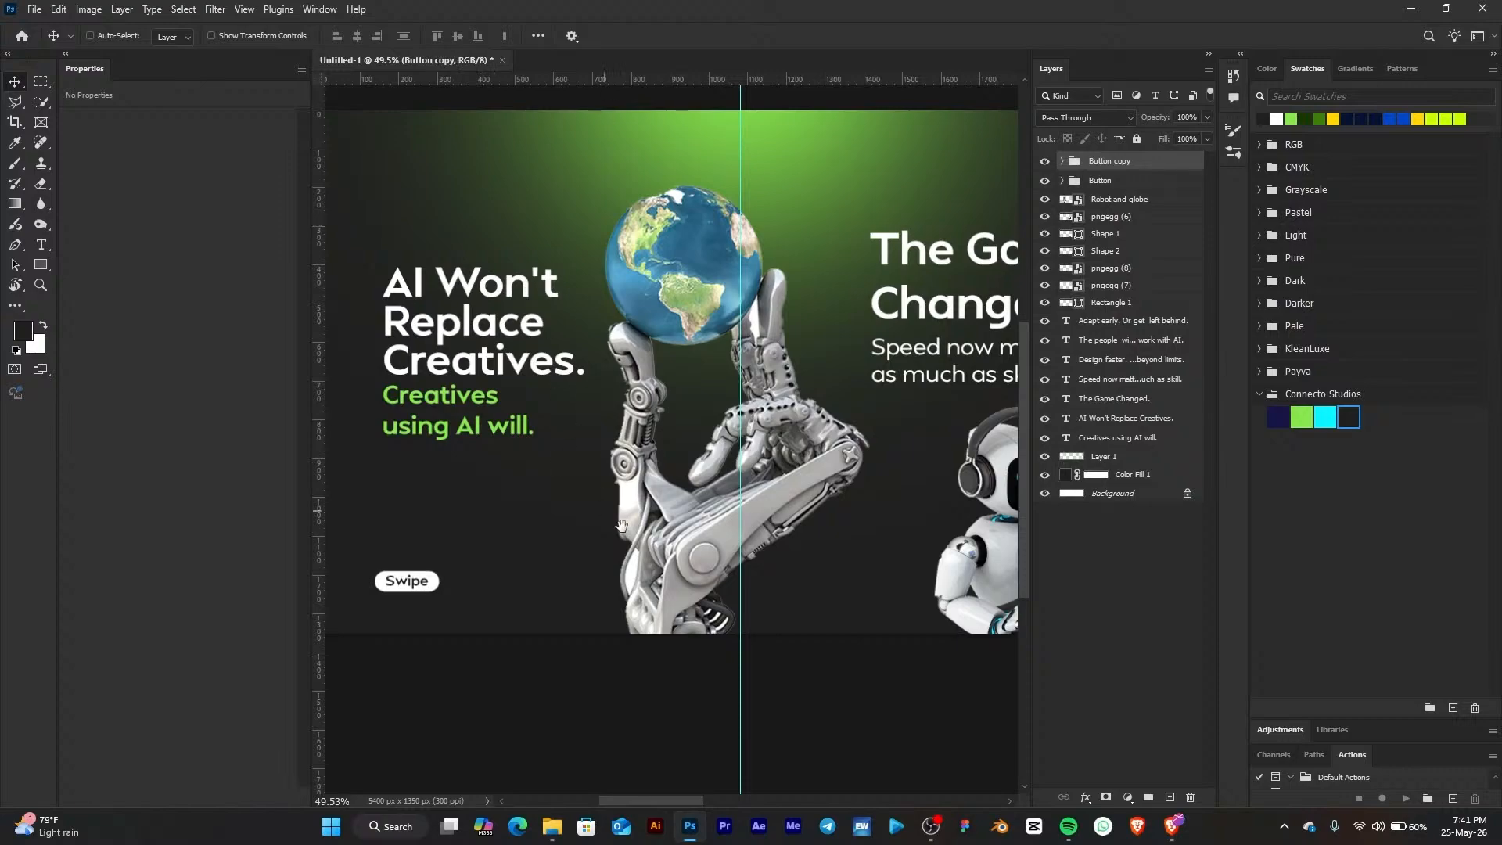
left_click_drag(669, 522, 660, 489)
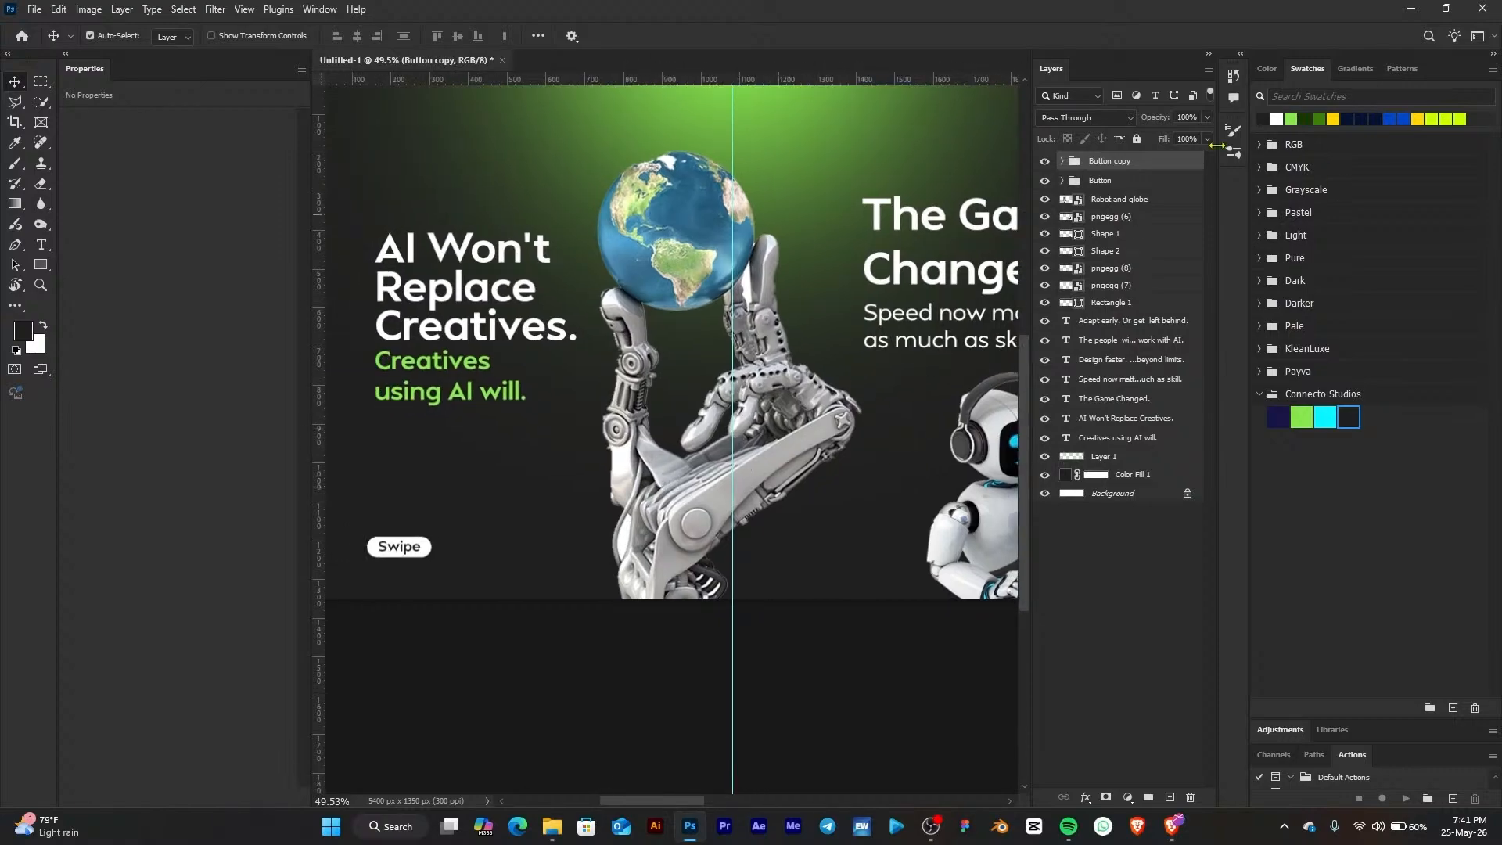
key("ctrl+t")
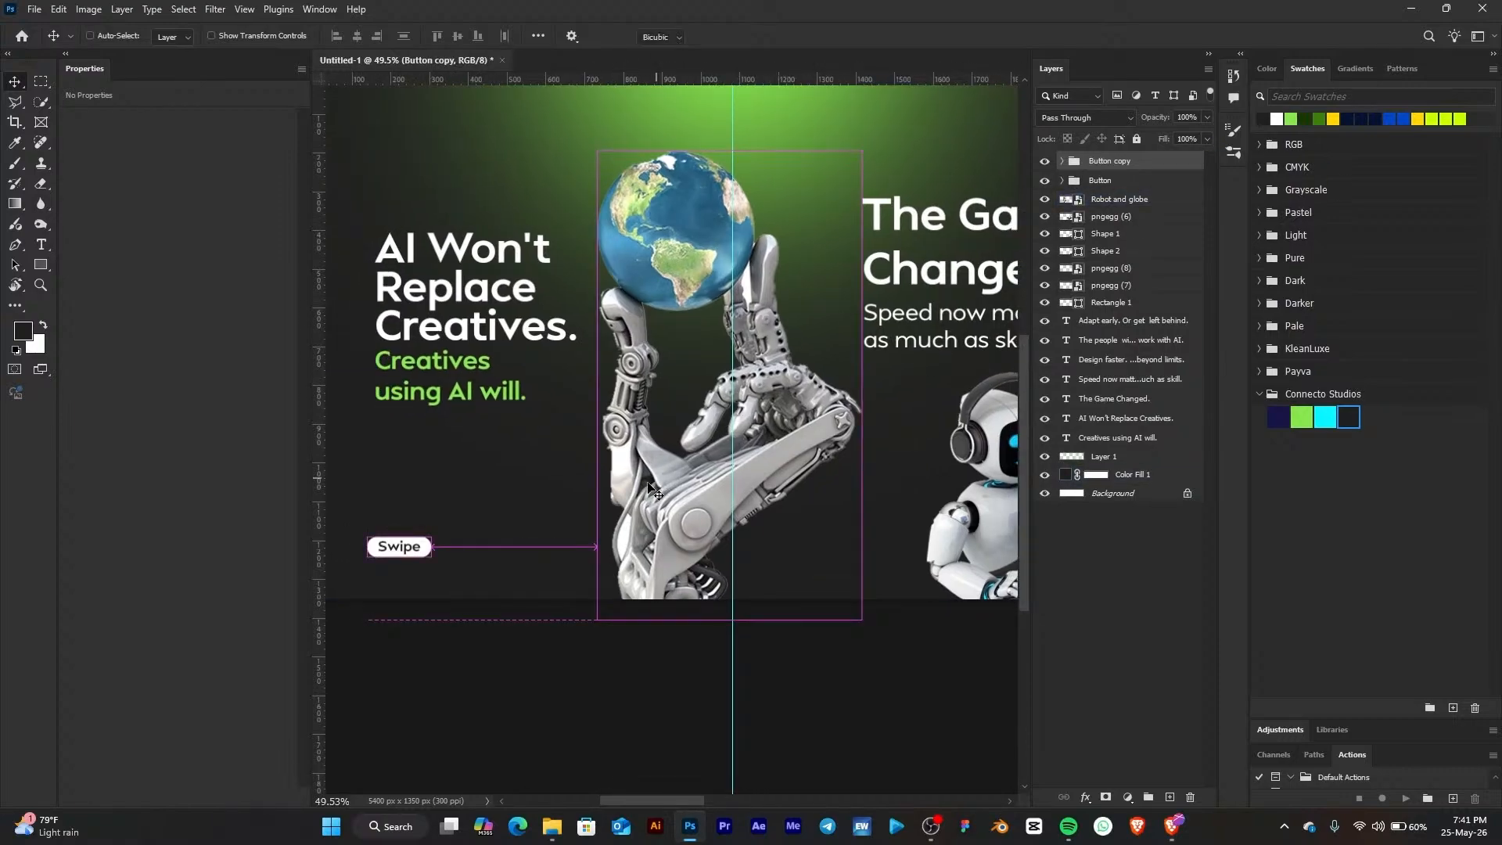
left_click_drag(418, 552, 977, 547)
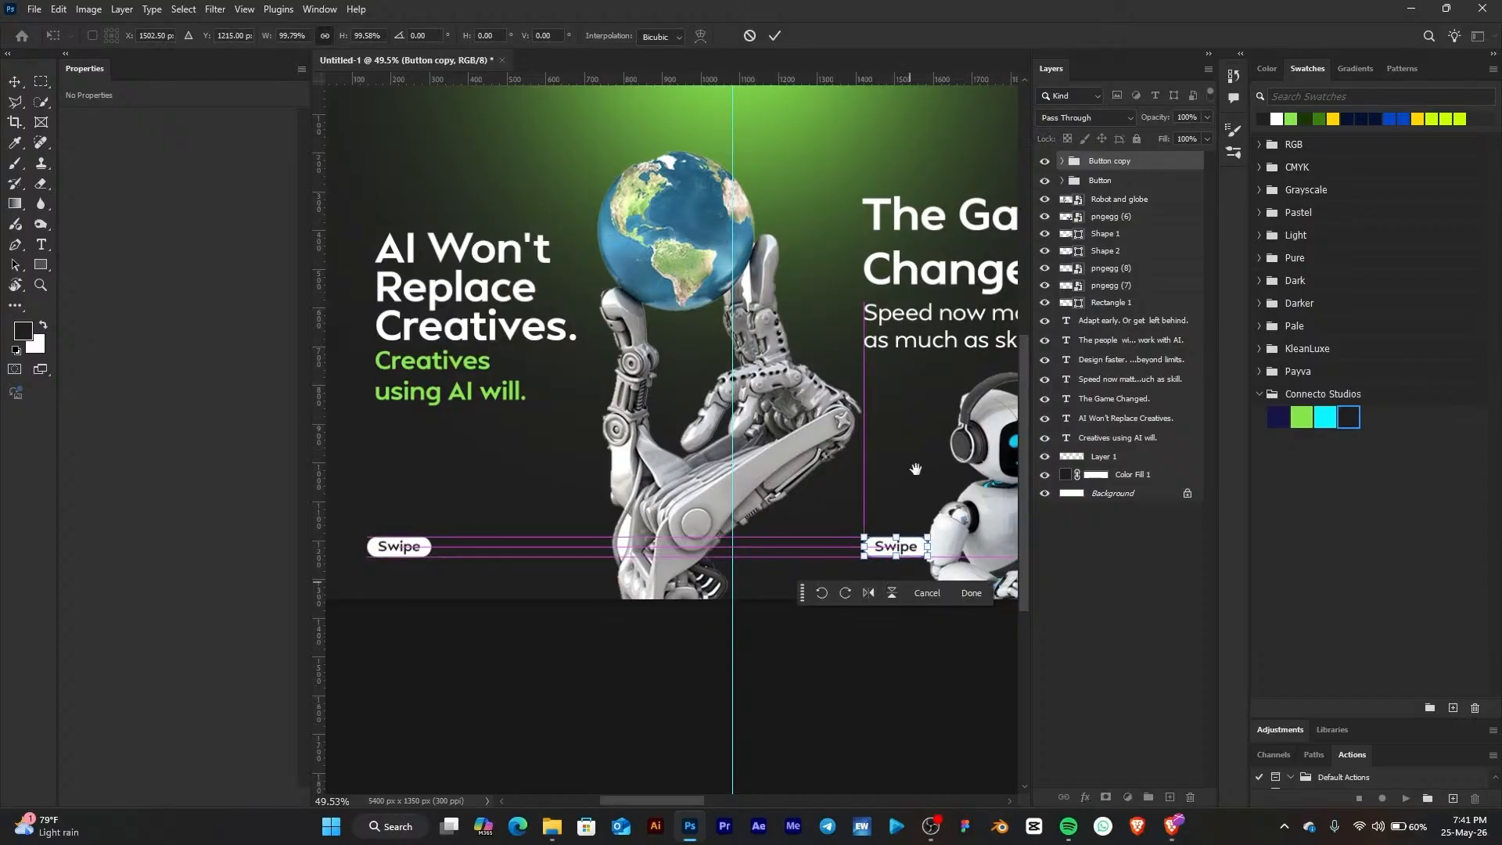
left_click_drag(915, 469, 661, 489)
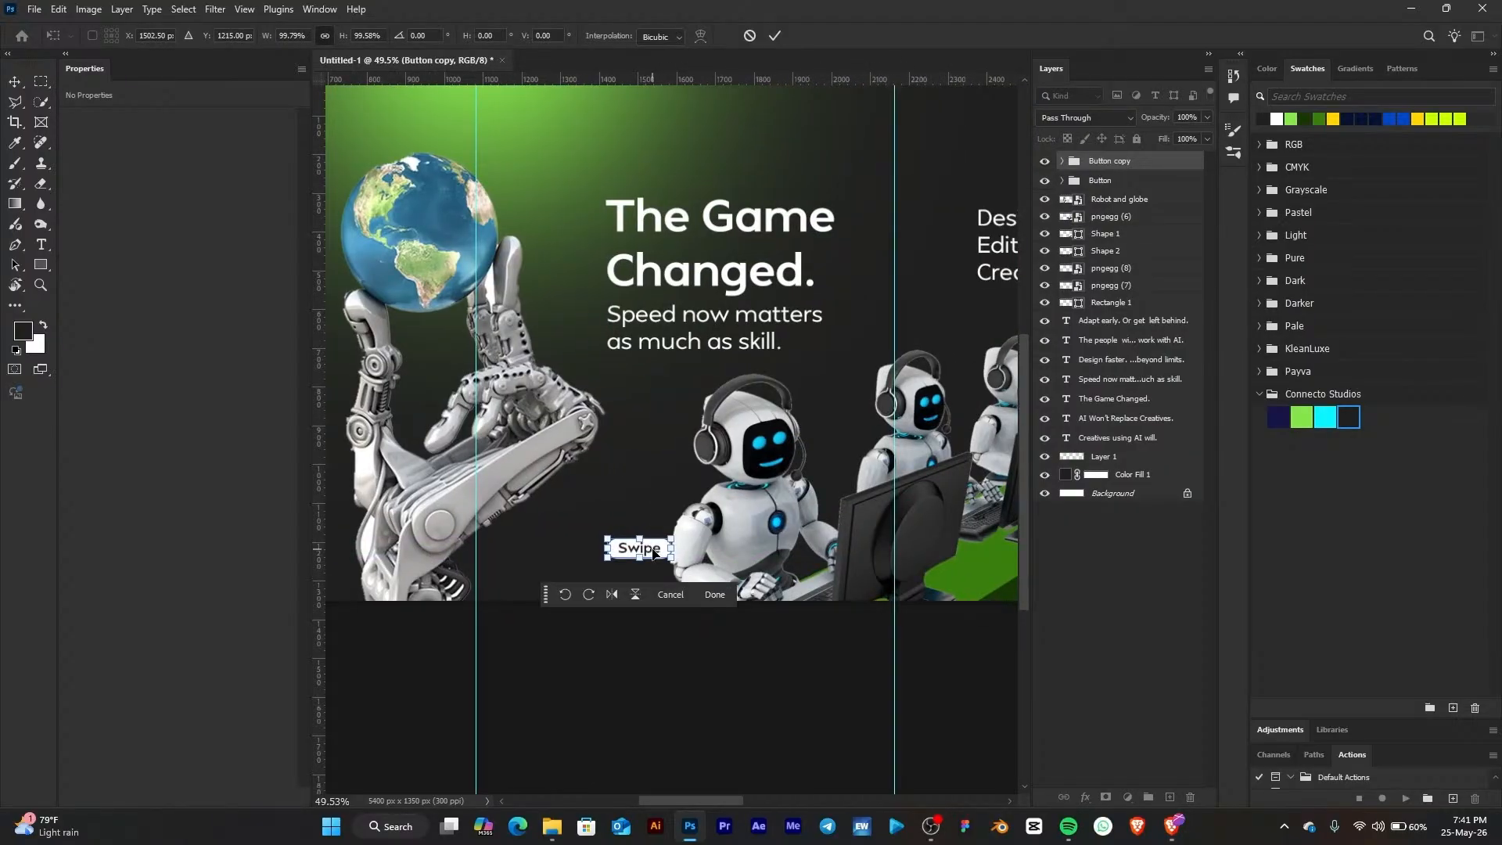
left_click_drag(653, 550, 816, 550)
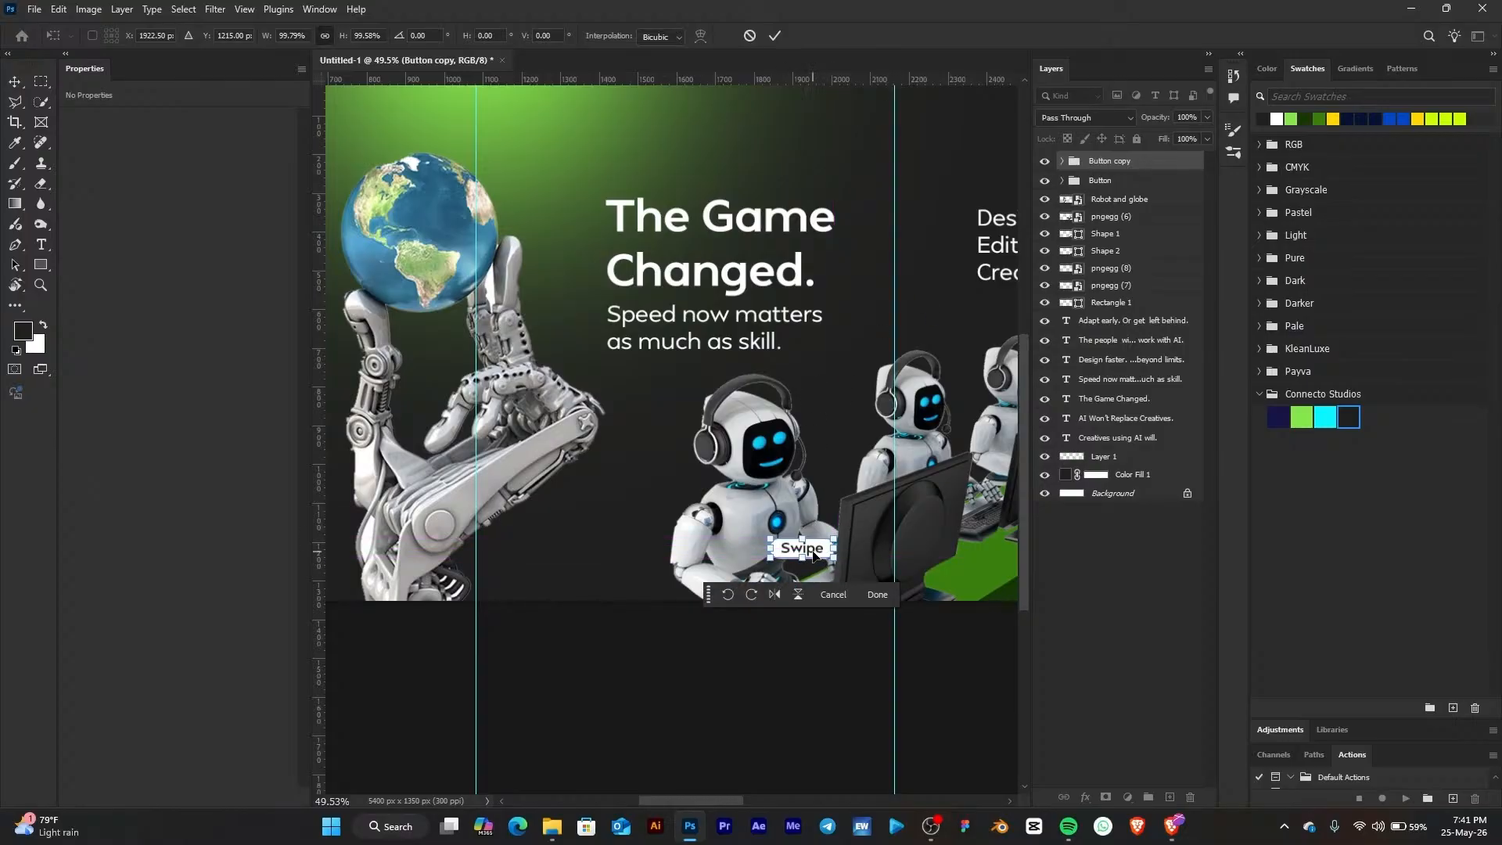
scroll(814, 556, "up", 3)
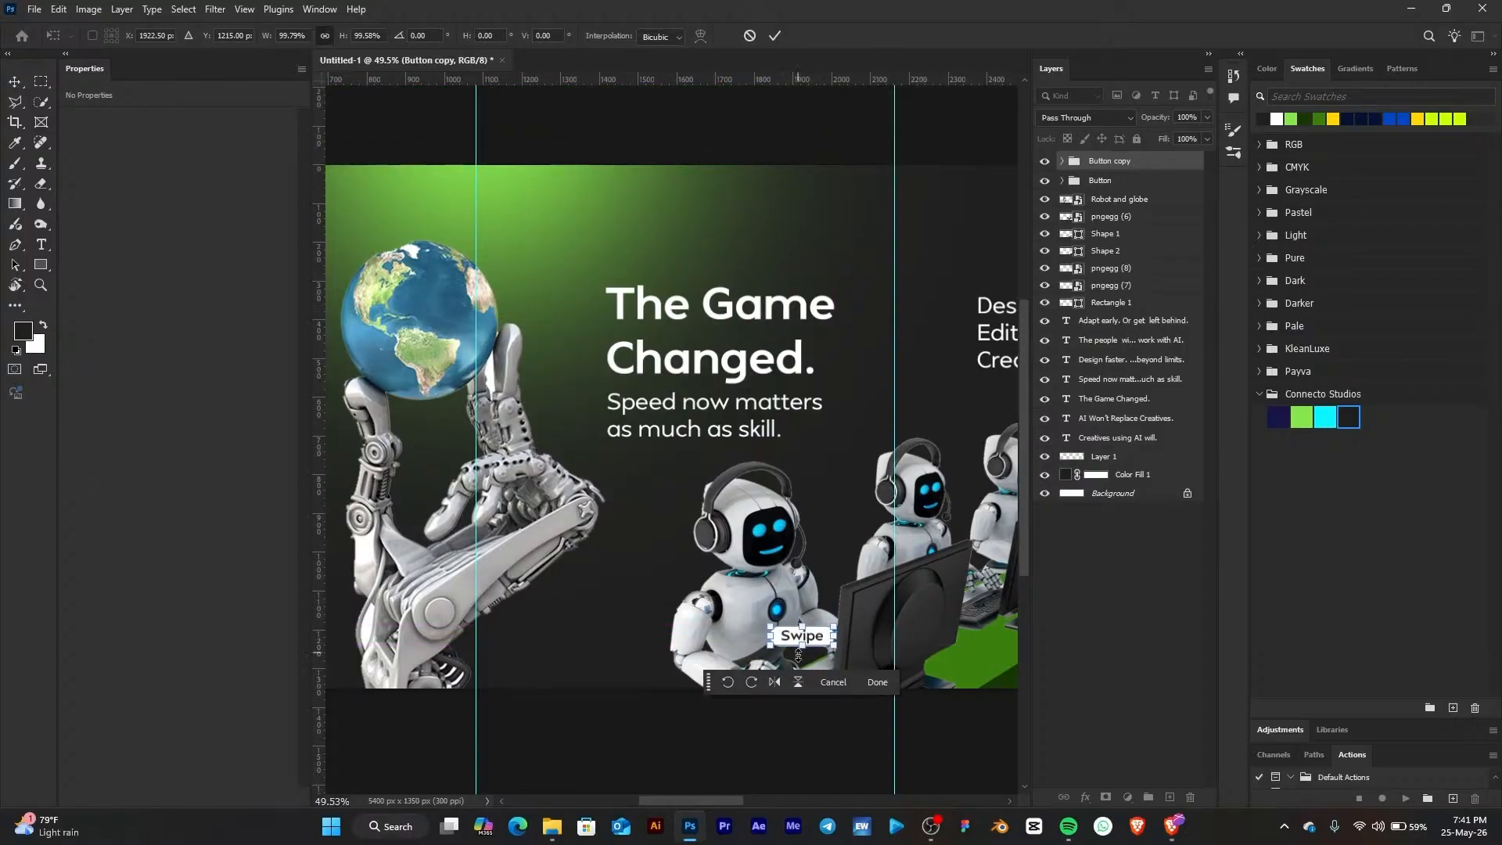
left_click_drag(813, 646, 850, 661)
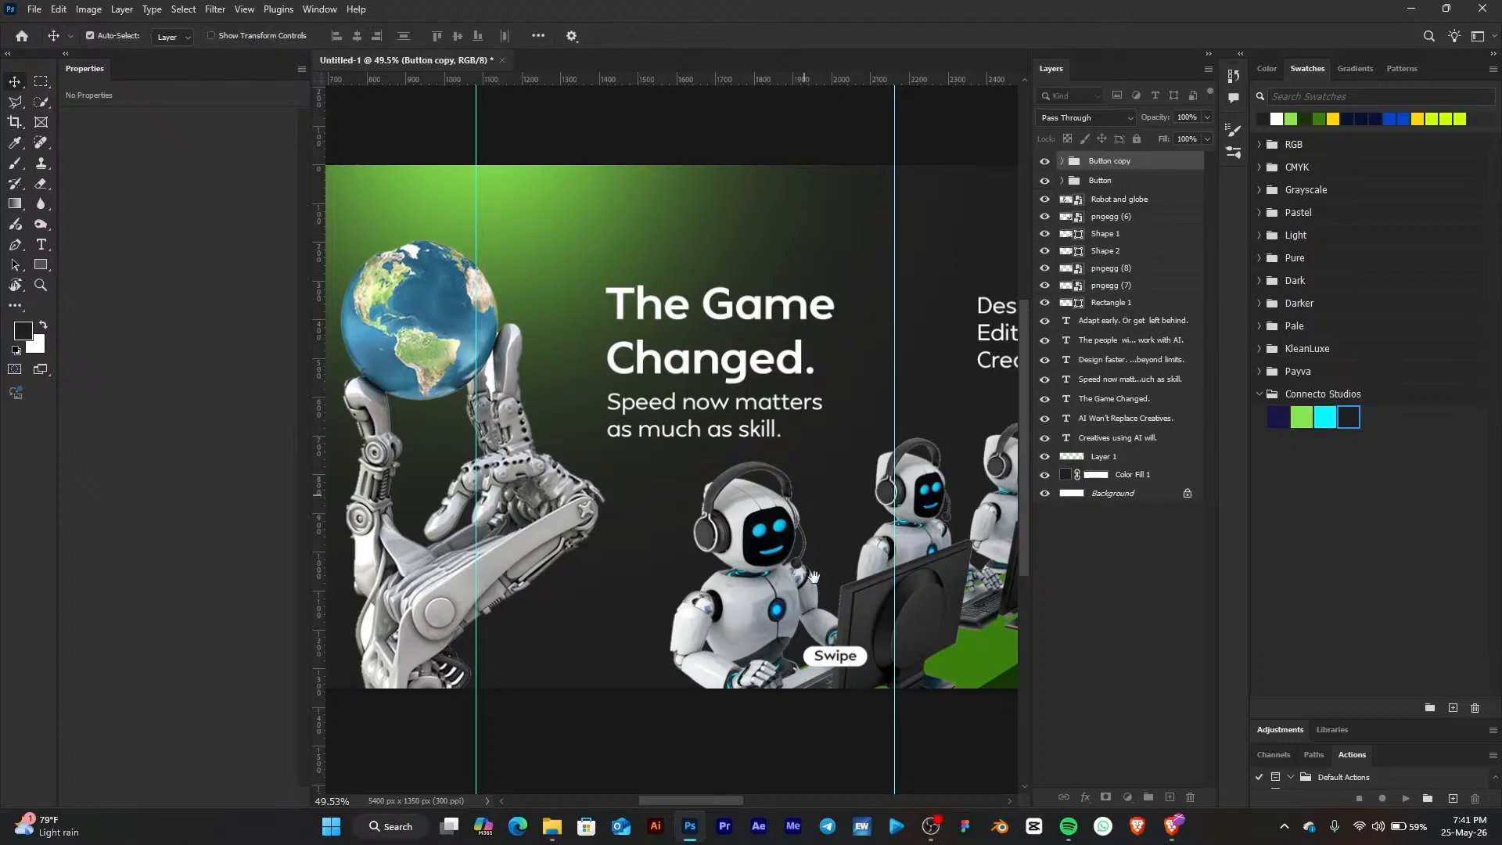
left_click_drag(827, 594, 624, 602)
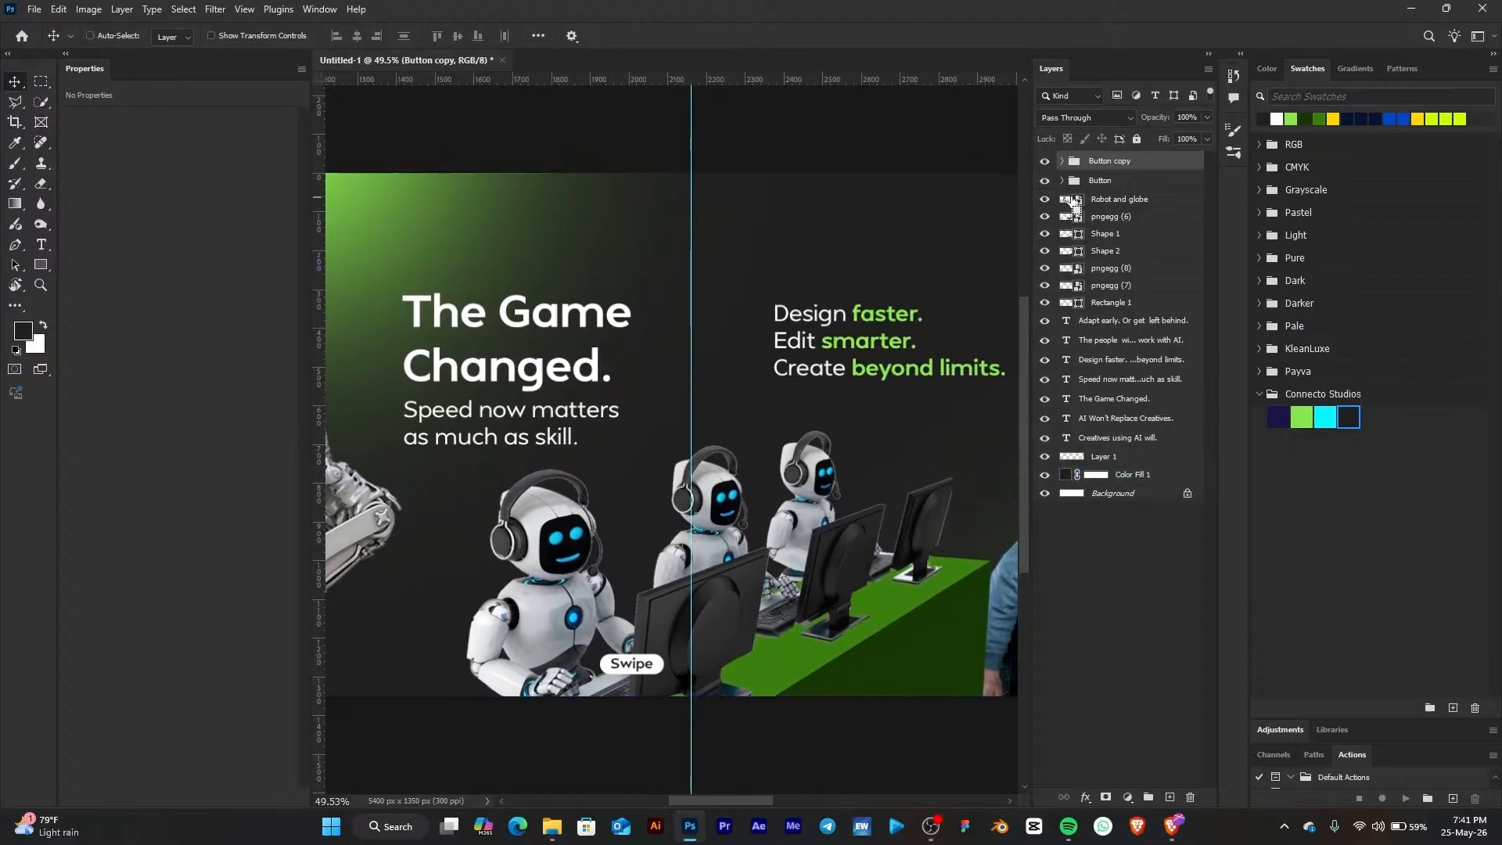
Duplicate the Button copy group and move the new copy to the bottom of page 3 beside the group of people
key("ctrl+j")
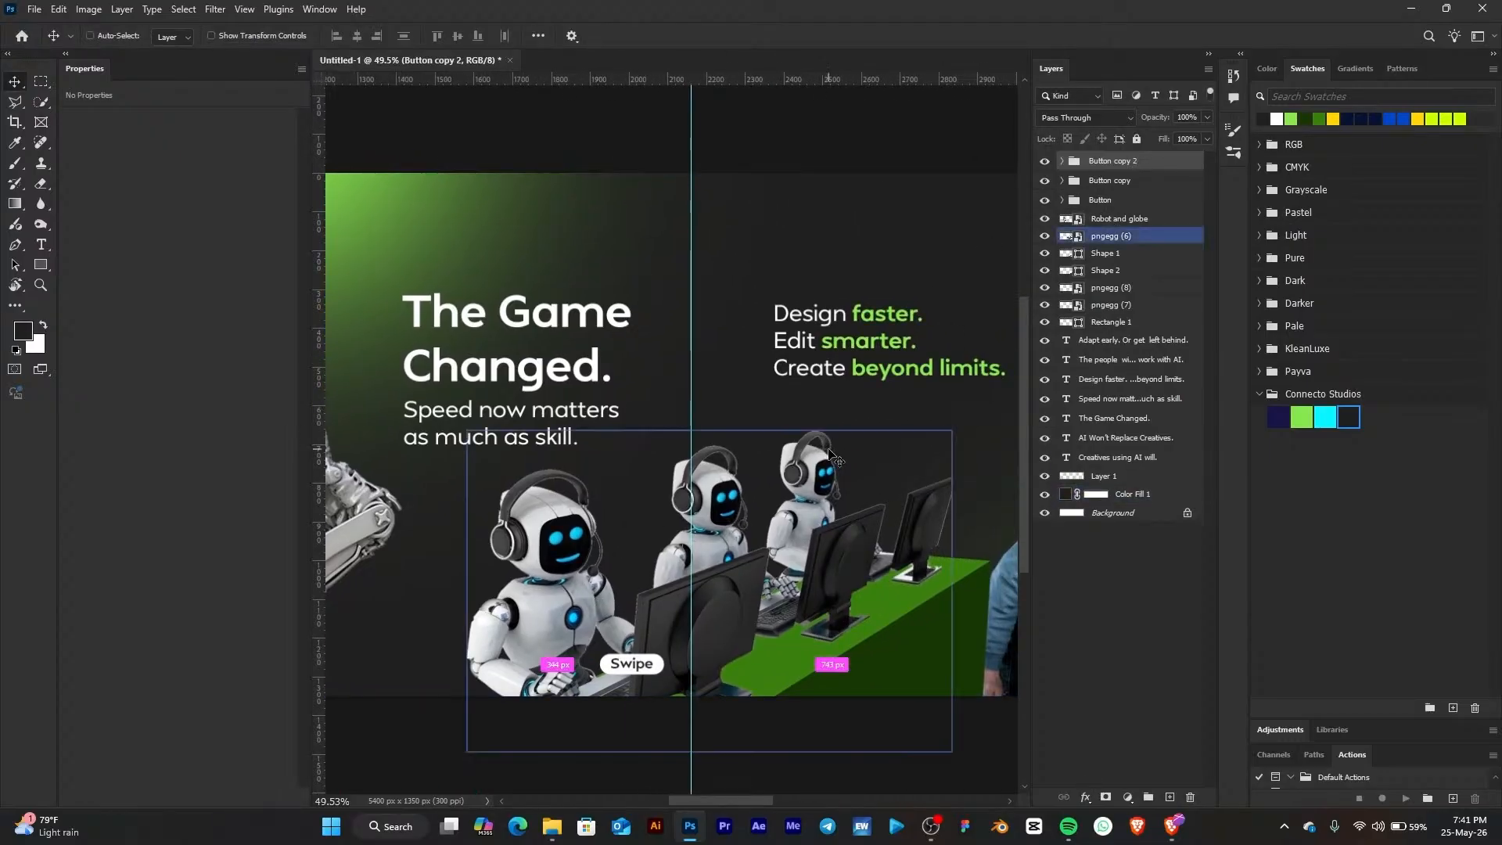
key("ctrl+t")
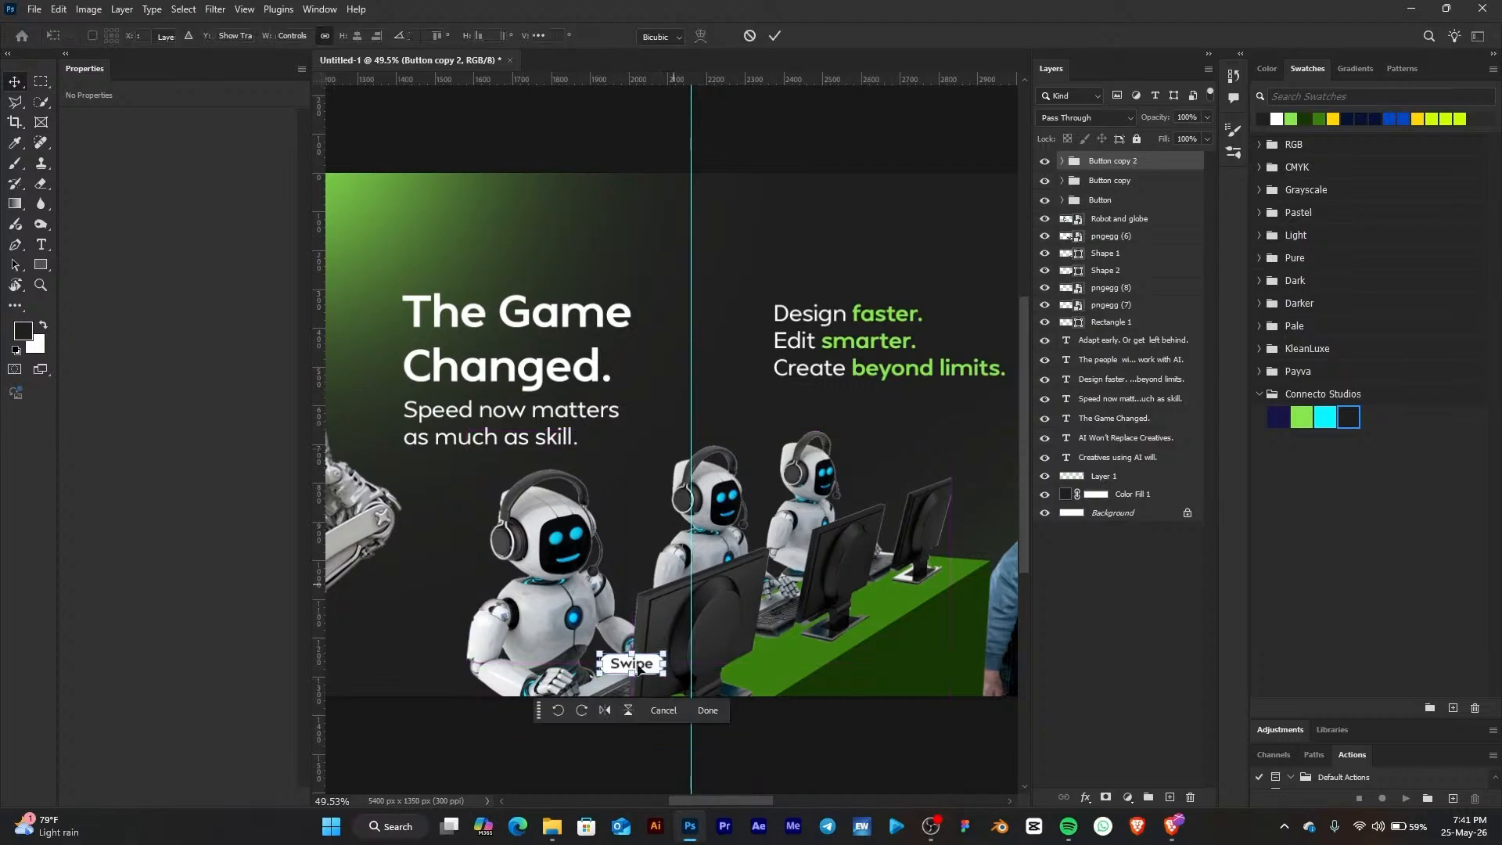
left_click_drag(647, 671, 752, 665)
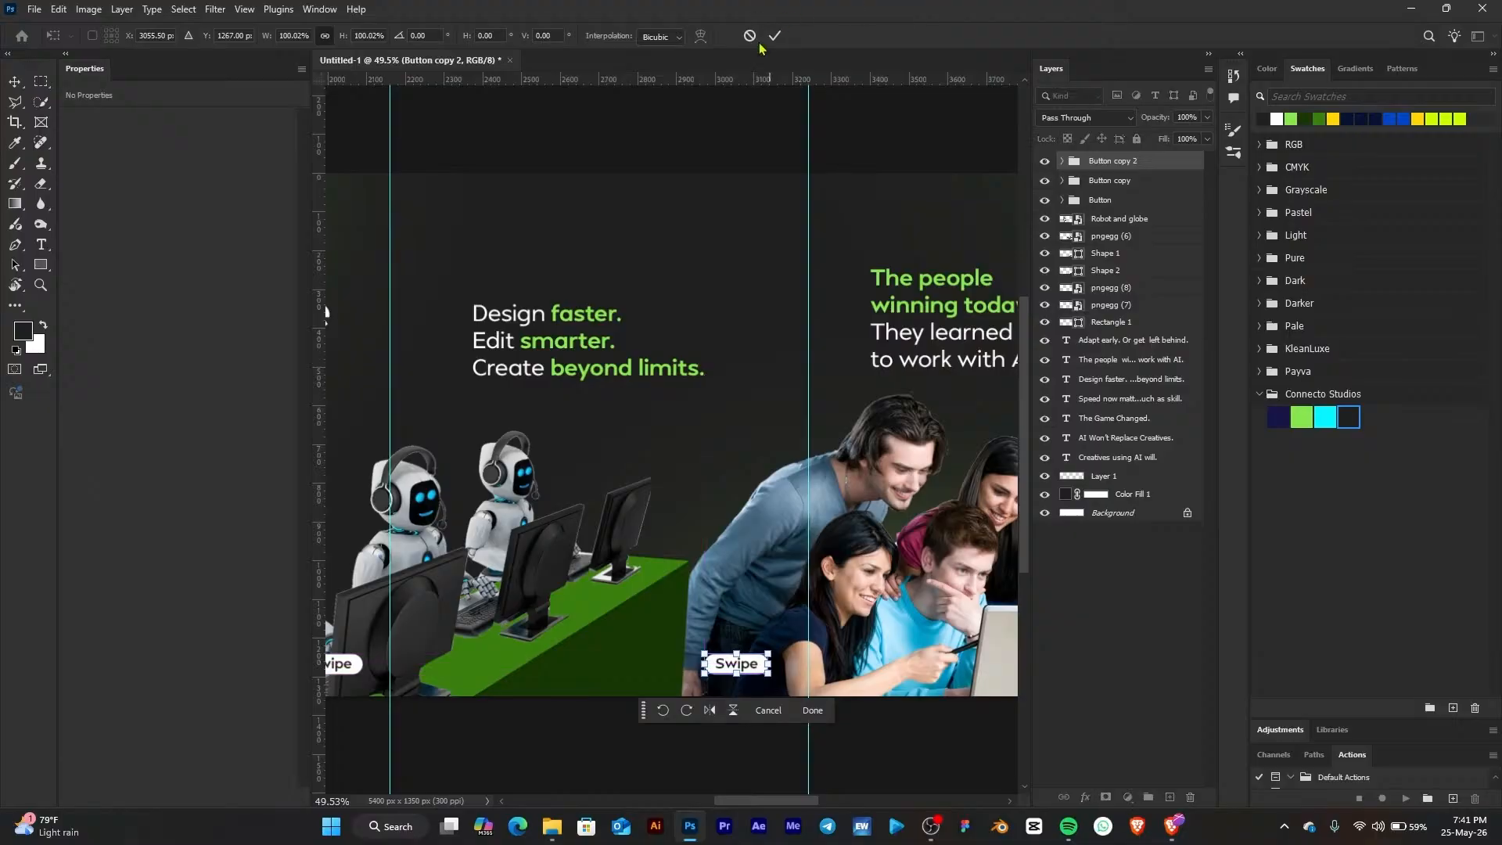
key("Return")
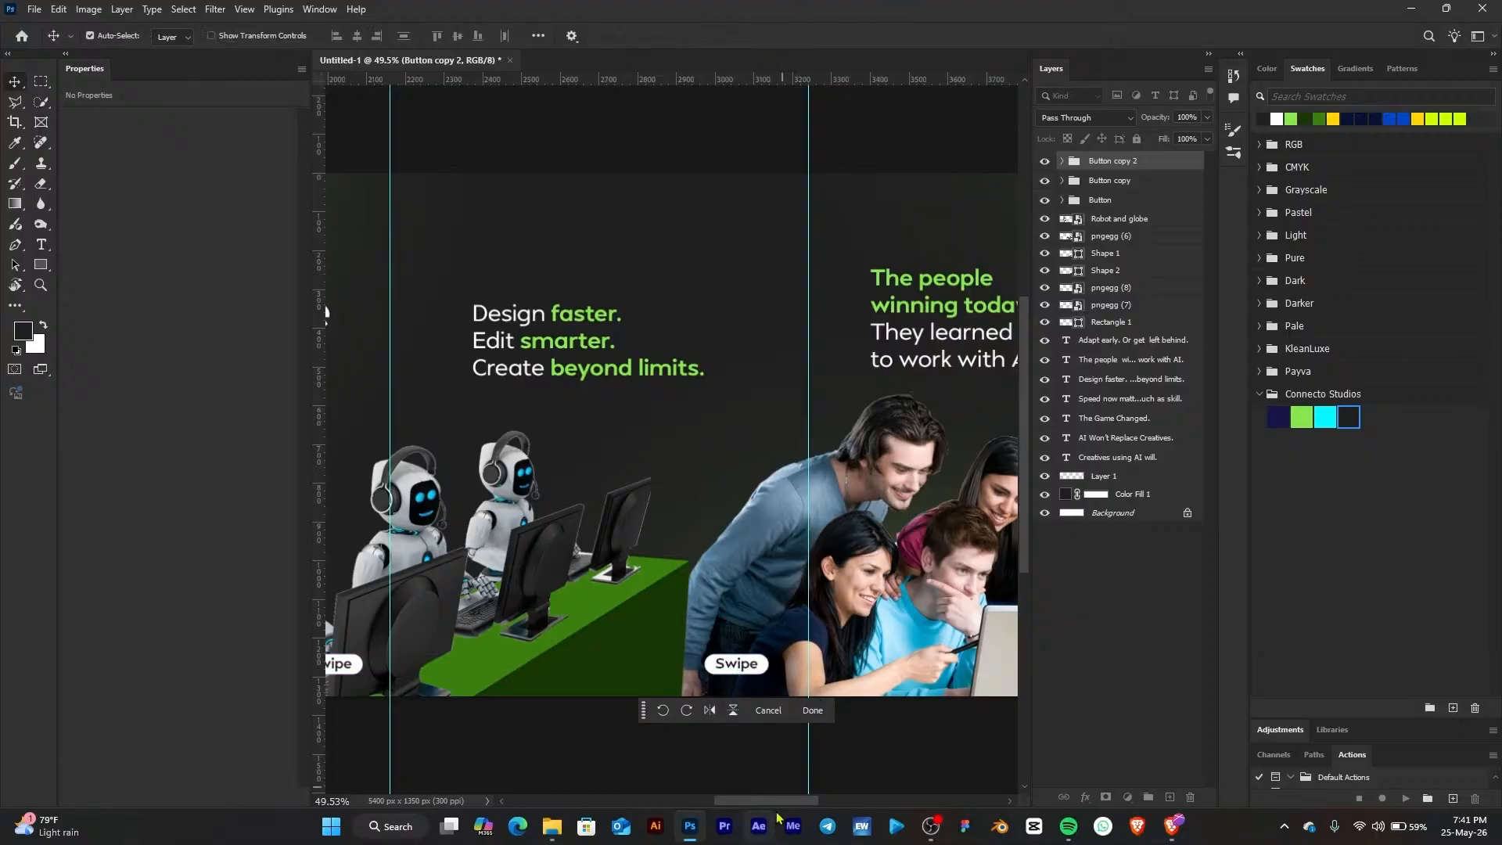
Duplicate the button again and place the copy at the bottom of page 4 on the green panel below the robot
left_click_drag(789, 801, 818, 795)
key("ctrl")
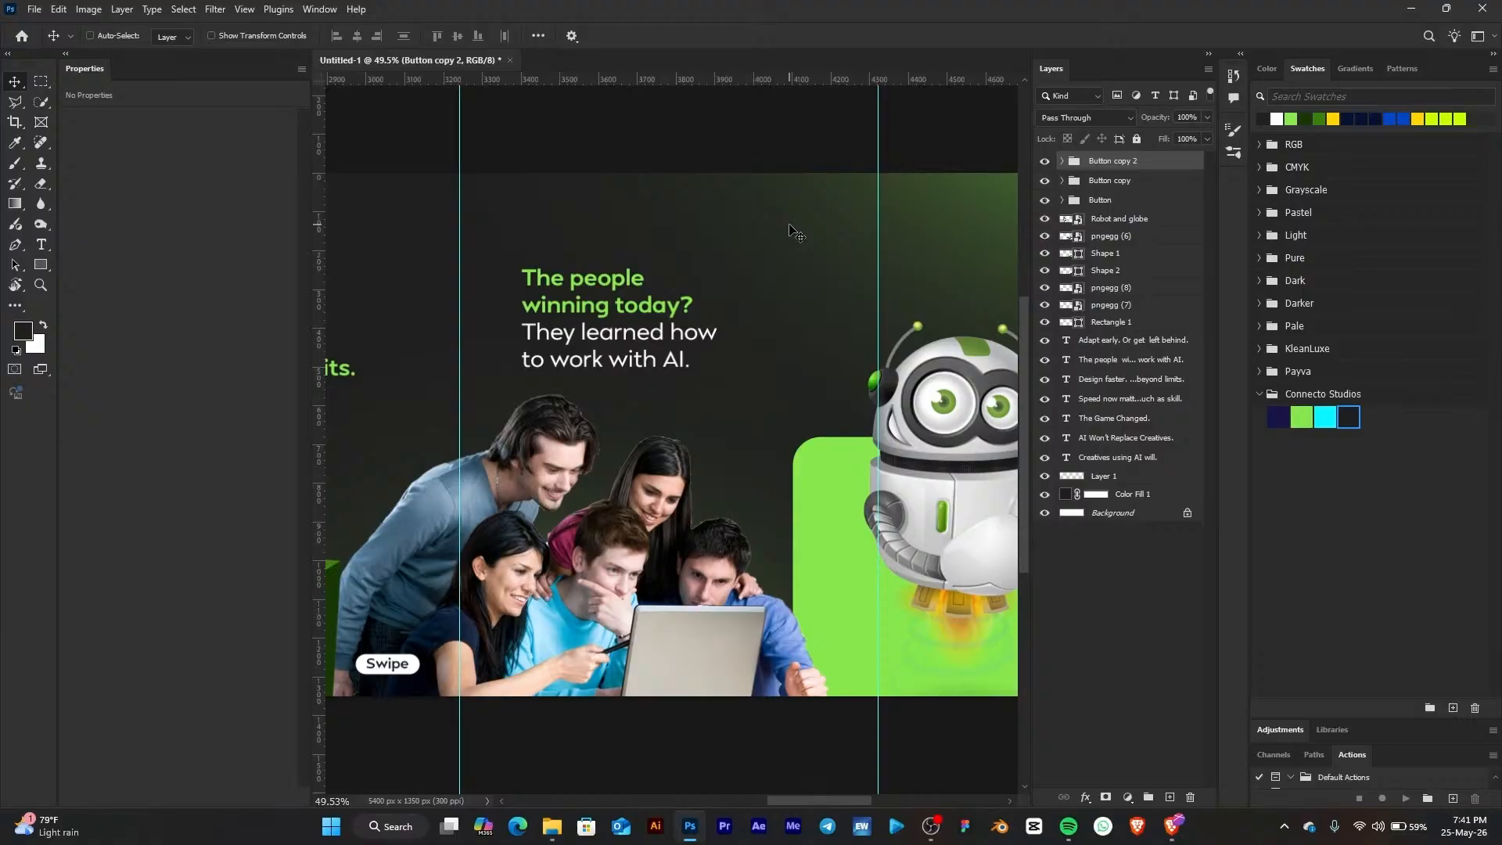
key("ctrl+j")
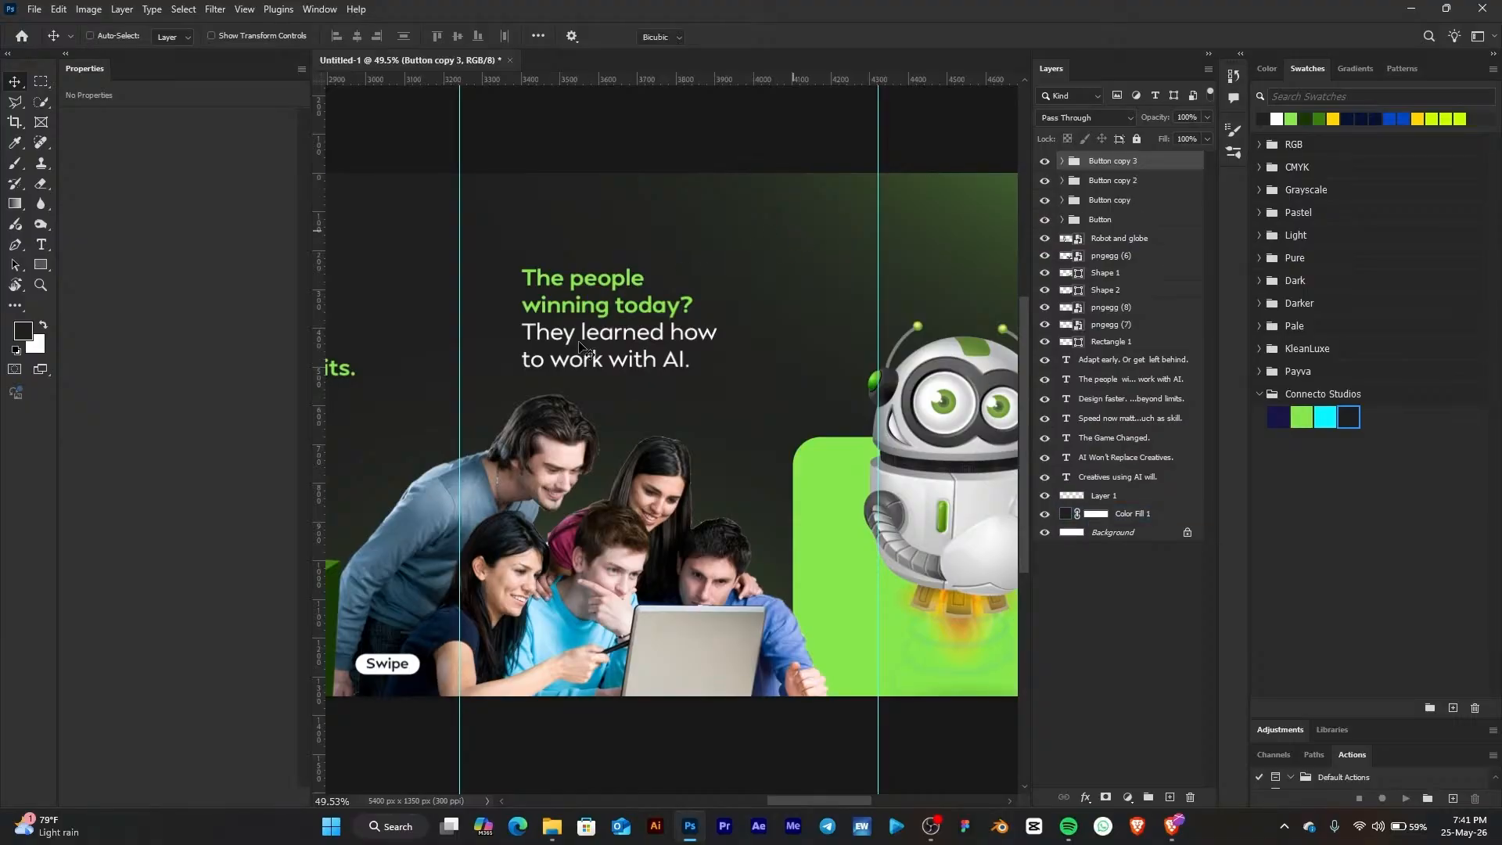
key("ctrl+t")
left_click_drag(422, 664, 868, 673)
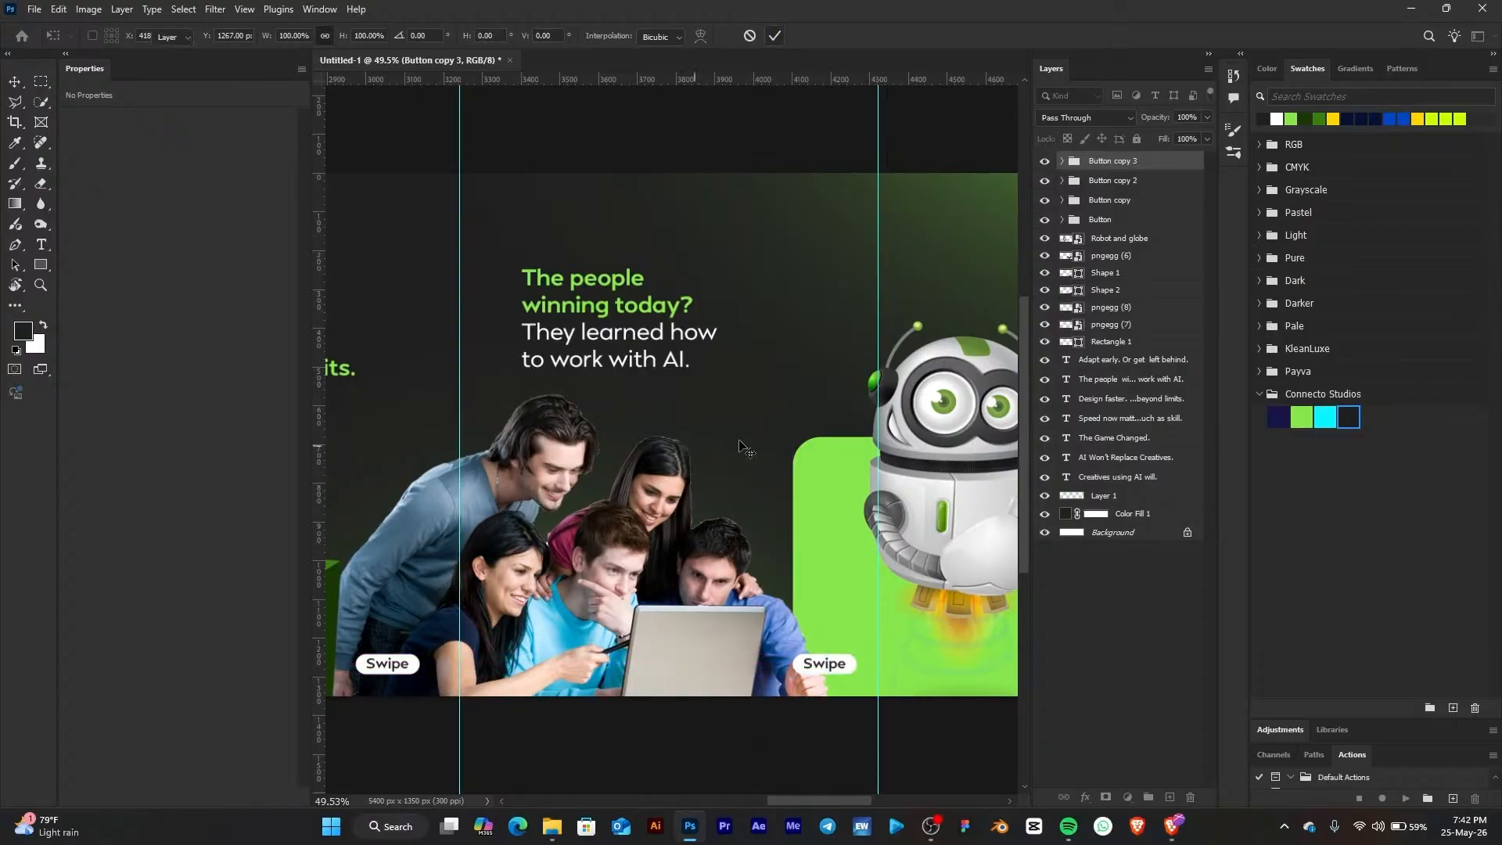
Zoom out and pan across the whole carousel, hiding and showing the guides, to review the overall layout
scroll(845, 485, "down", 3)
scroll(877, 526, "down", 4)
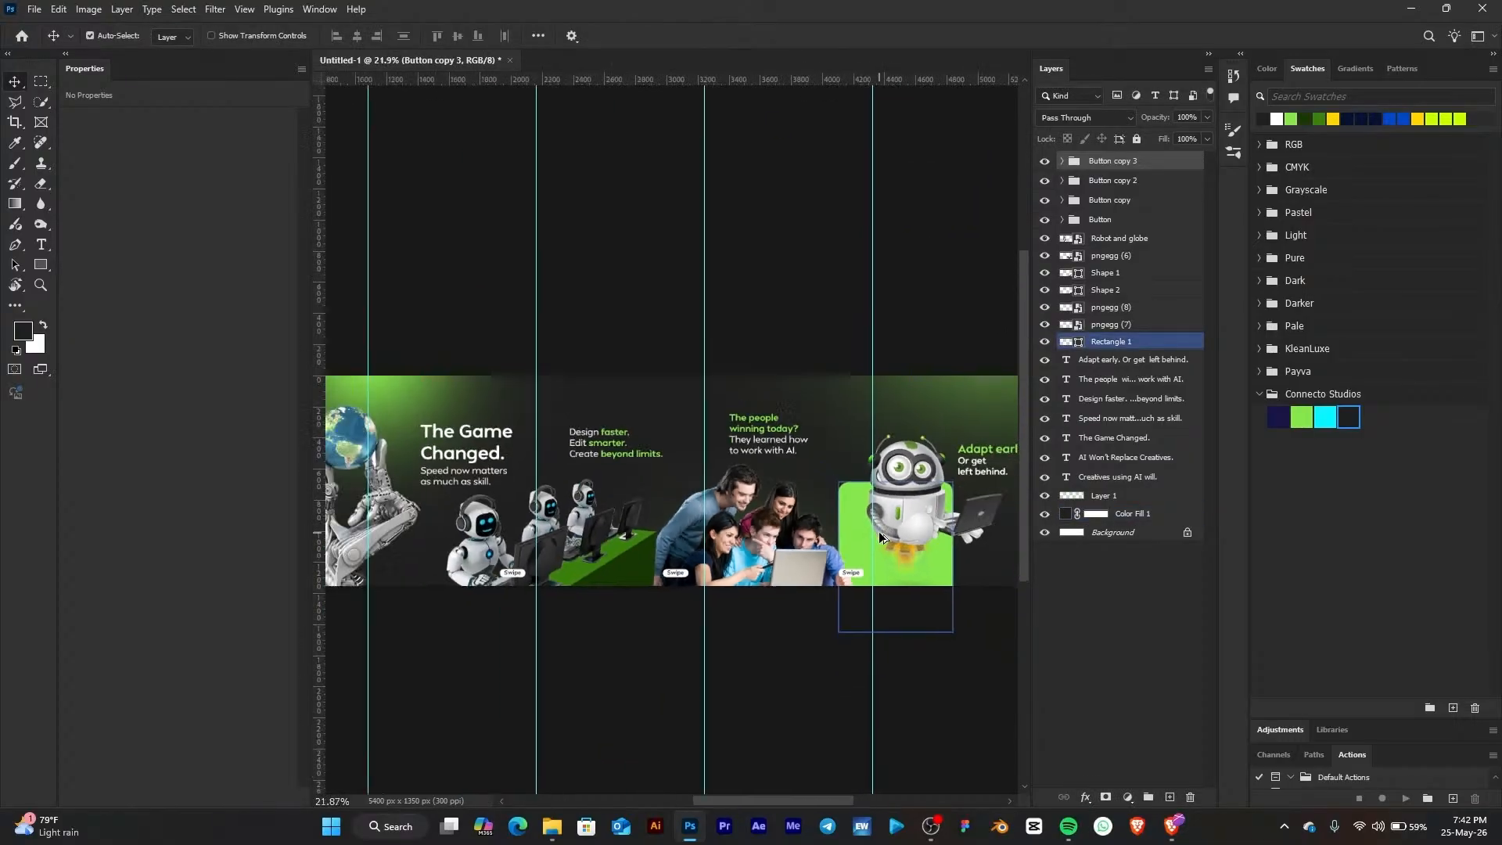
scroll(573, 518, "left", 3)
left_click(574, 518)
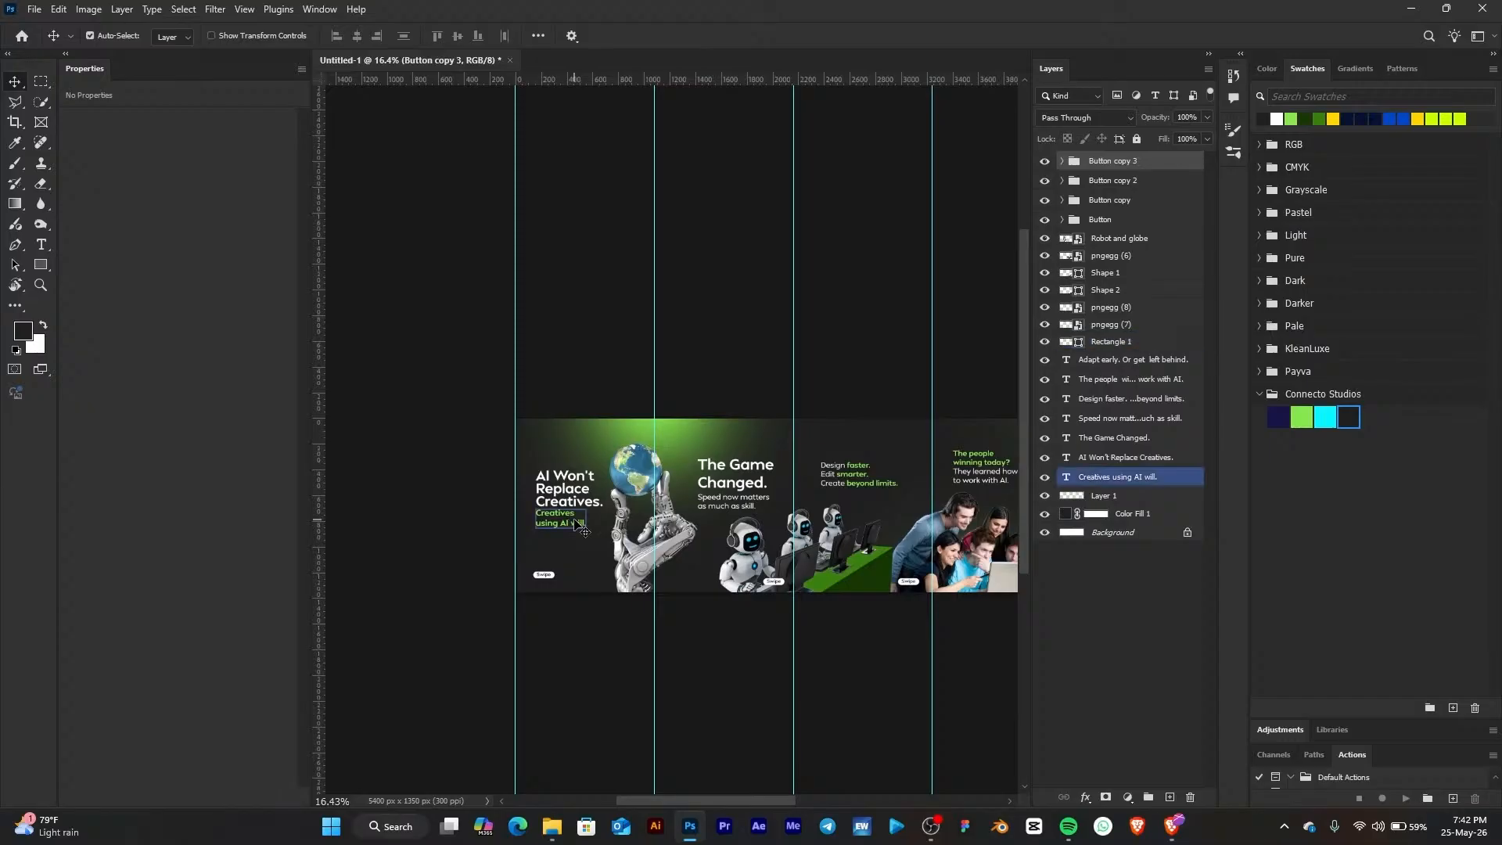
left_click_drag(749, 514, 600, 463)
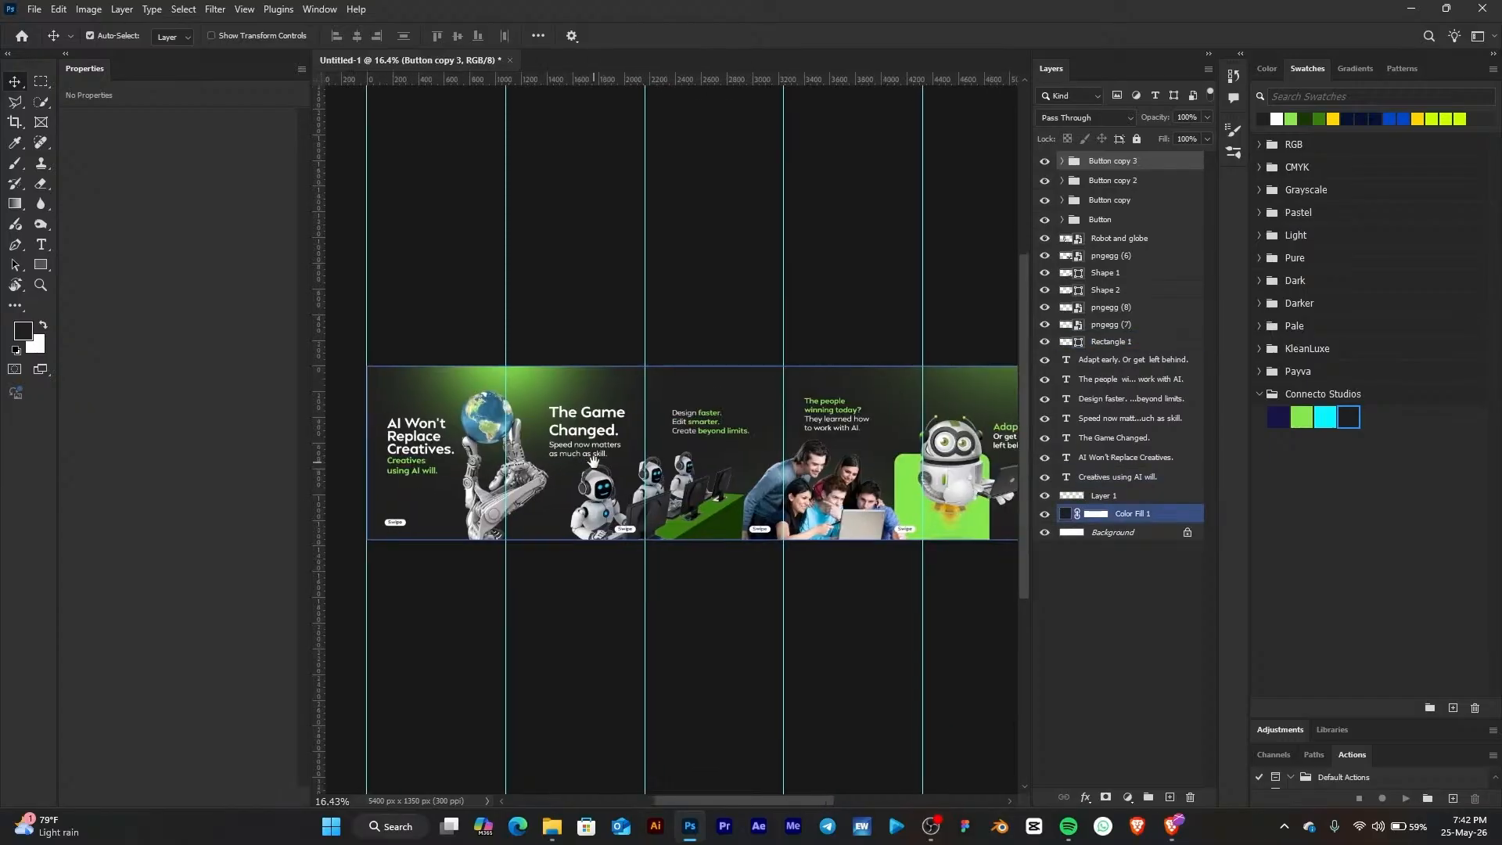
scroll(553, 406, "down", 1)
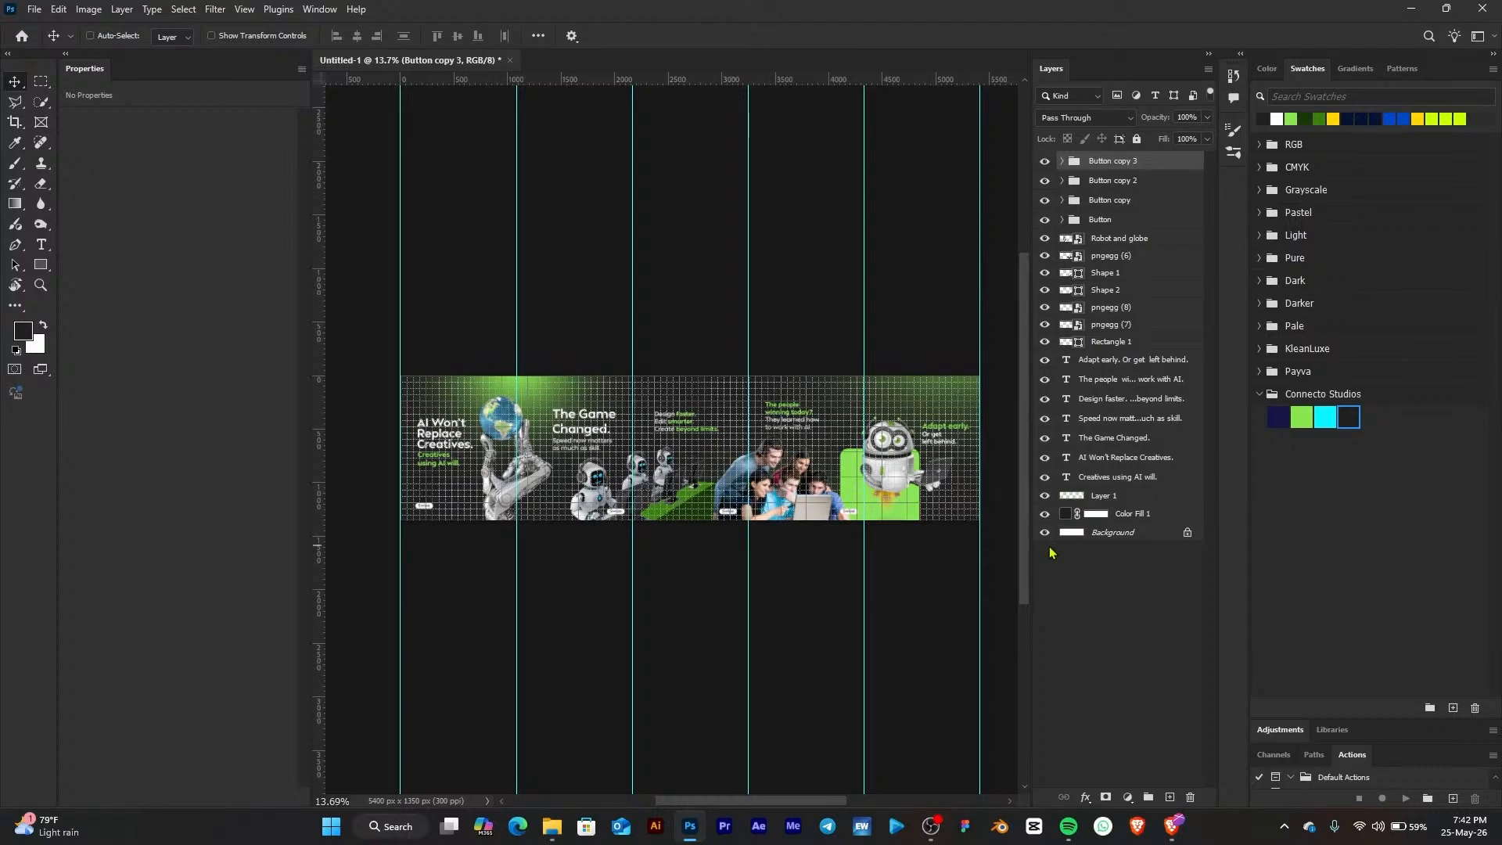
key("ctrl+semicolon")
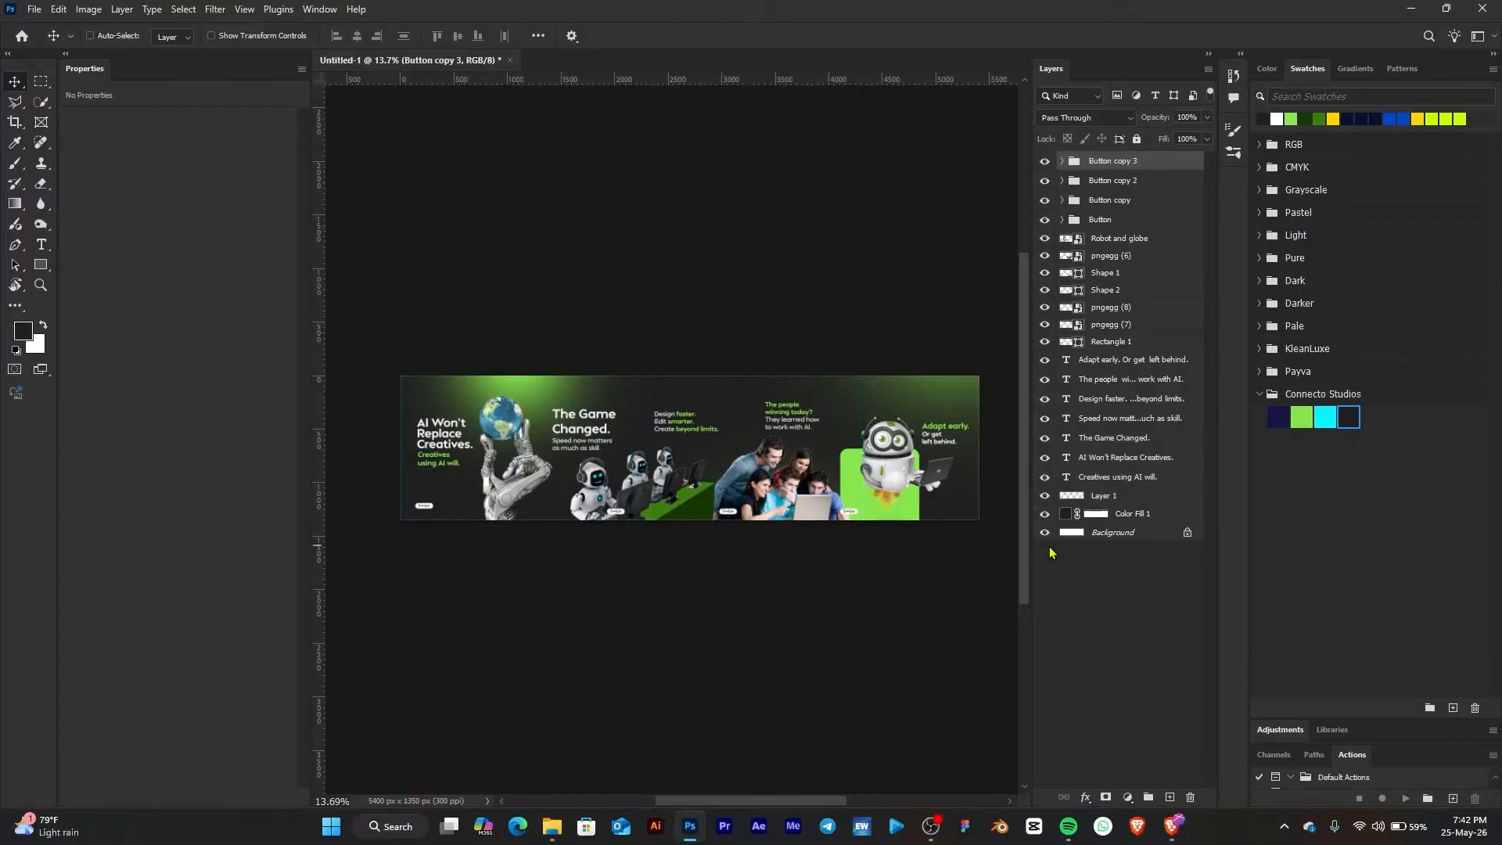
scroll(438, 449, "up", 8)
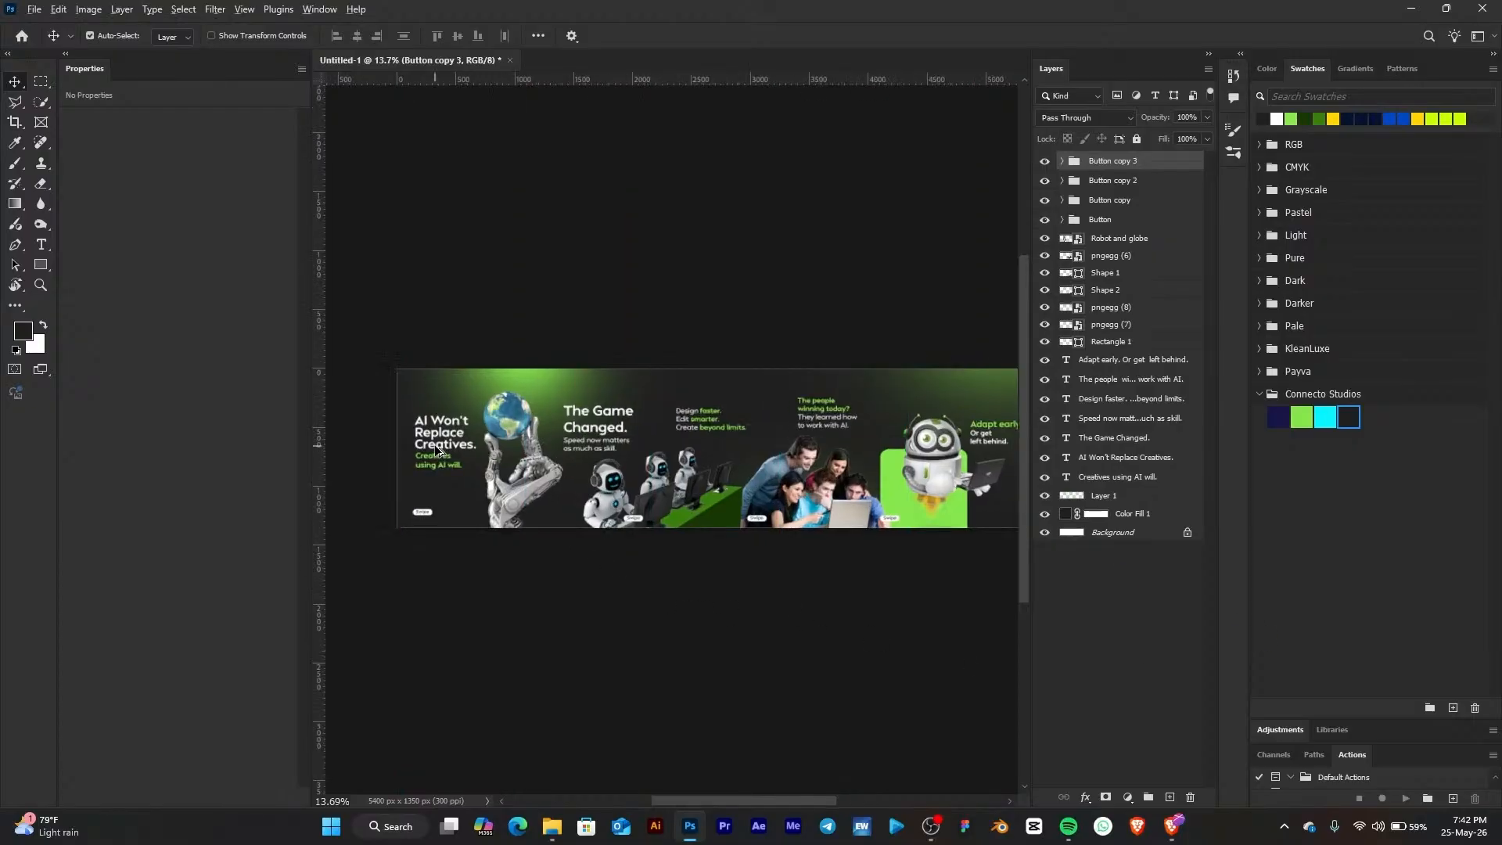
scroll(731, 482, "up", 1)
scroll(810, 476, "down", 8)
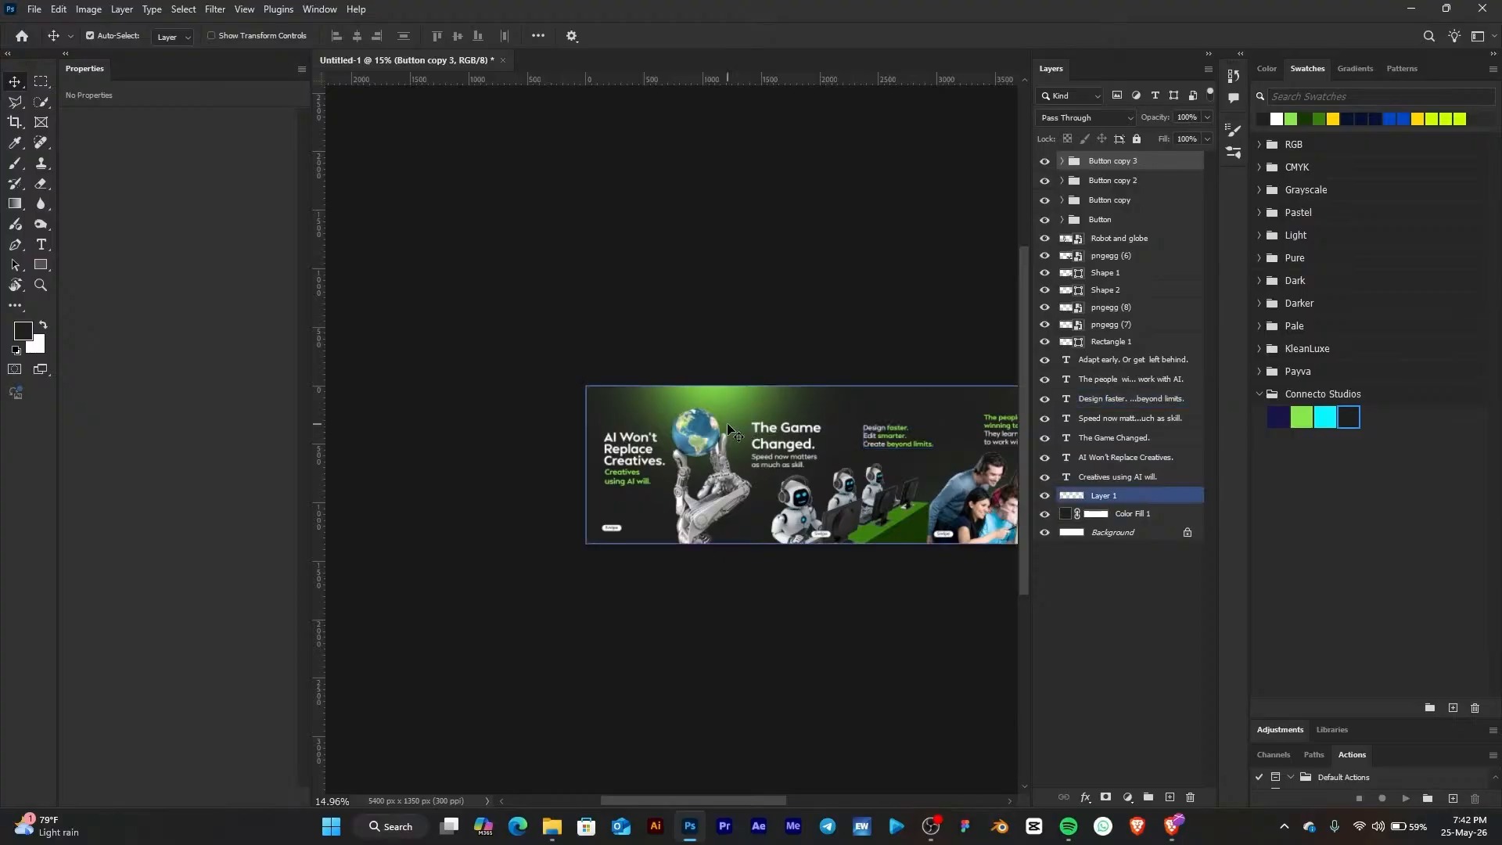
left_click_drag(891, 358, 553, 321)
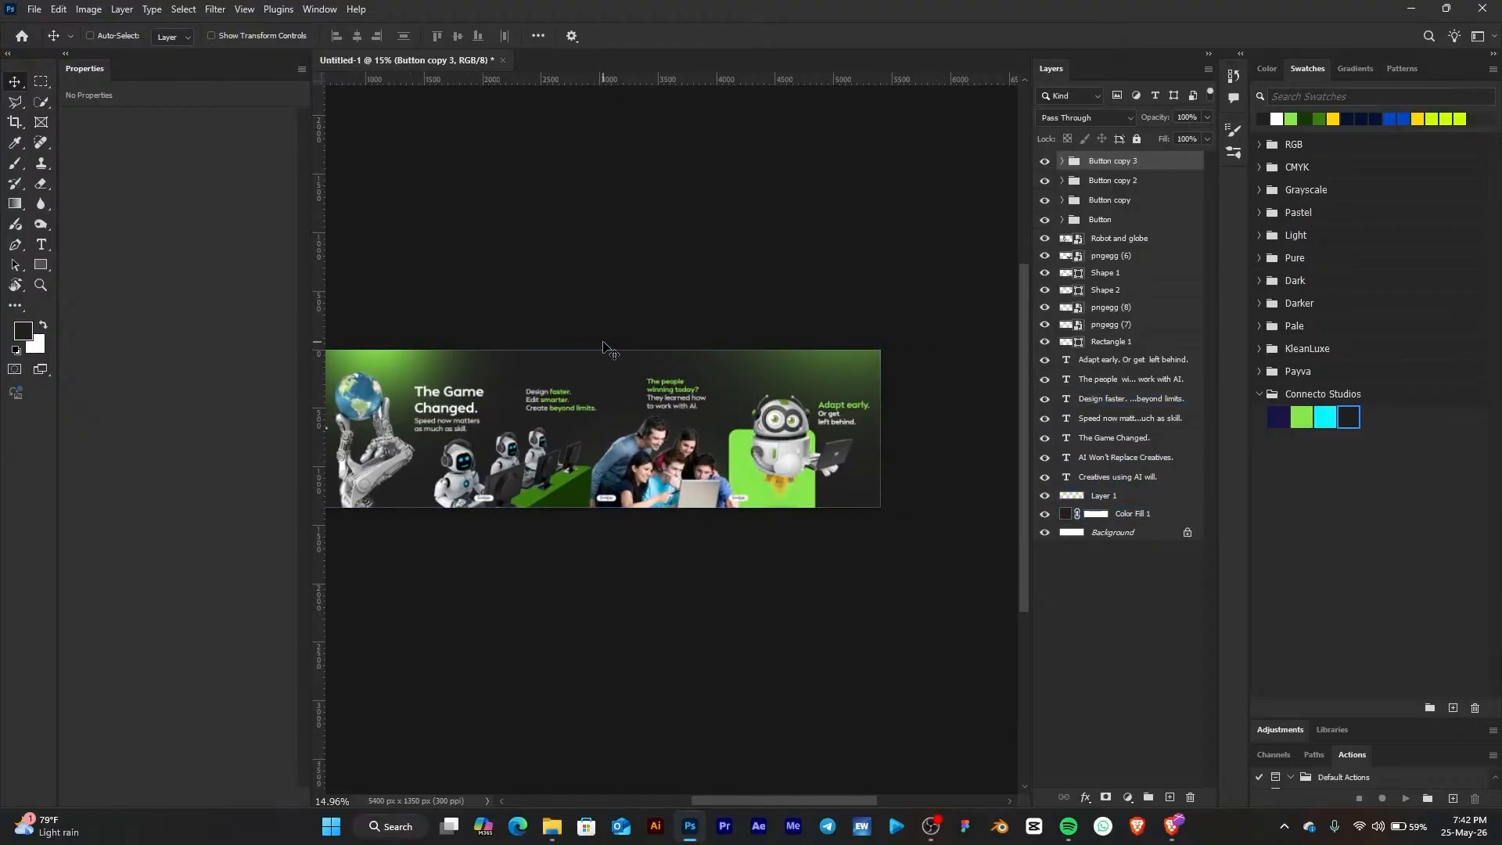
key("ctrl+semicolon")
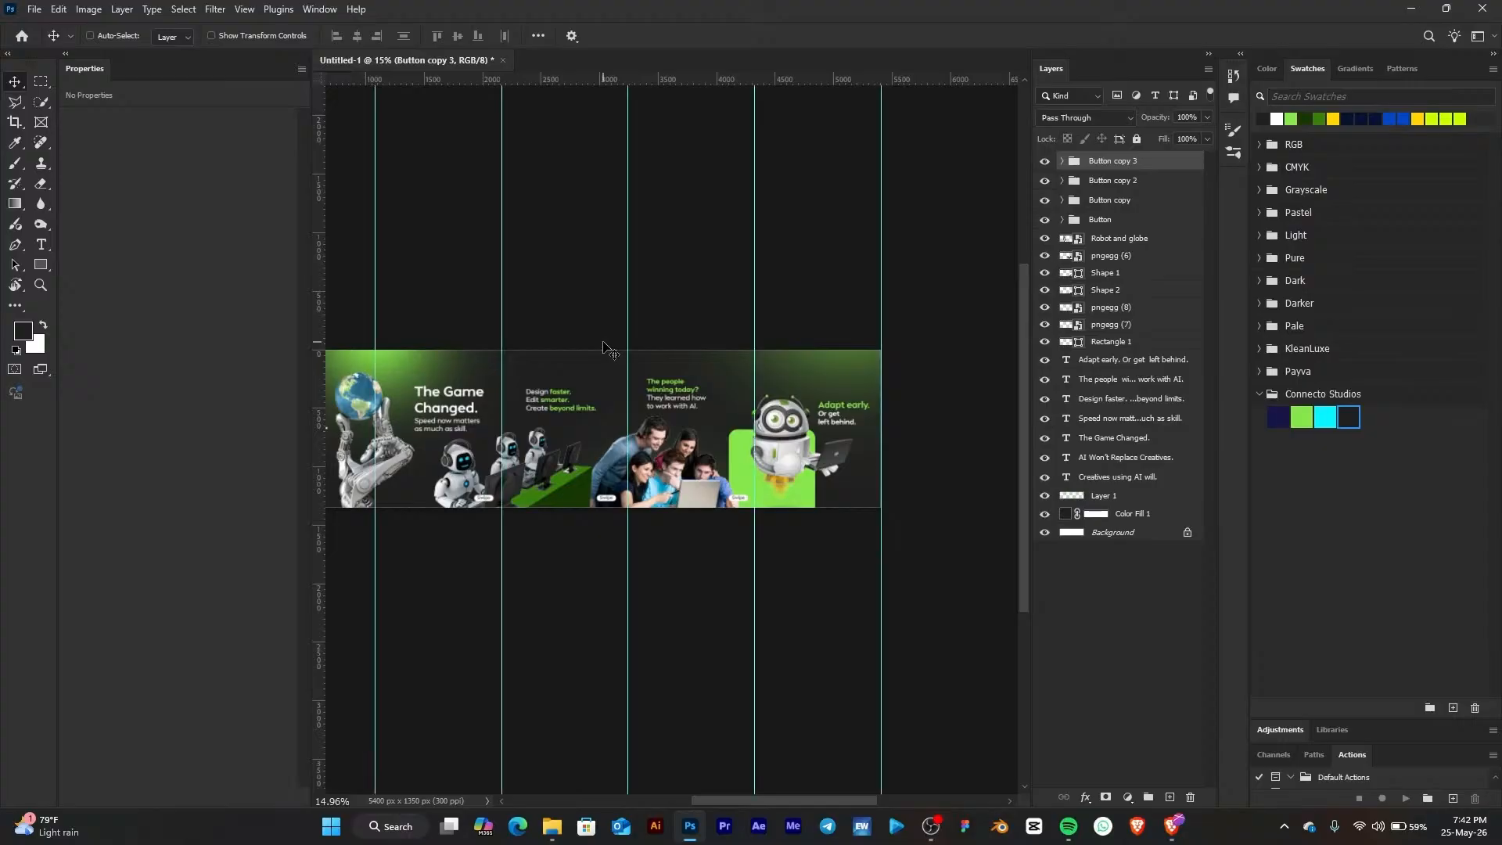
left_click_drag(554, 276, 661, 321)
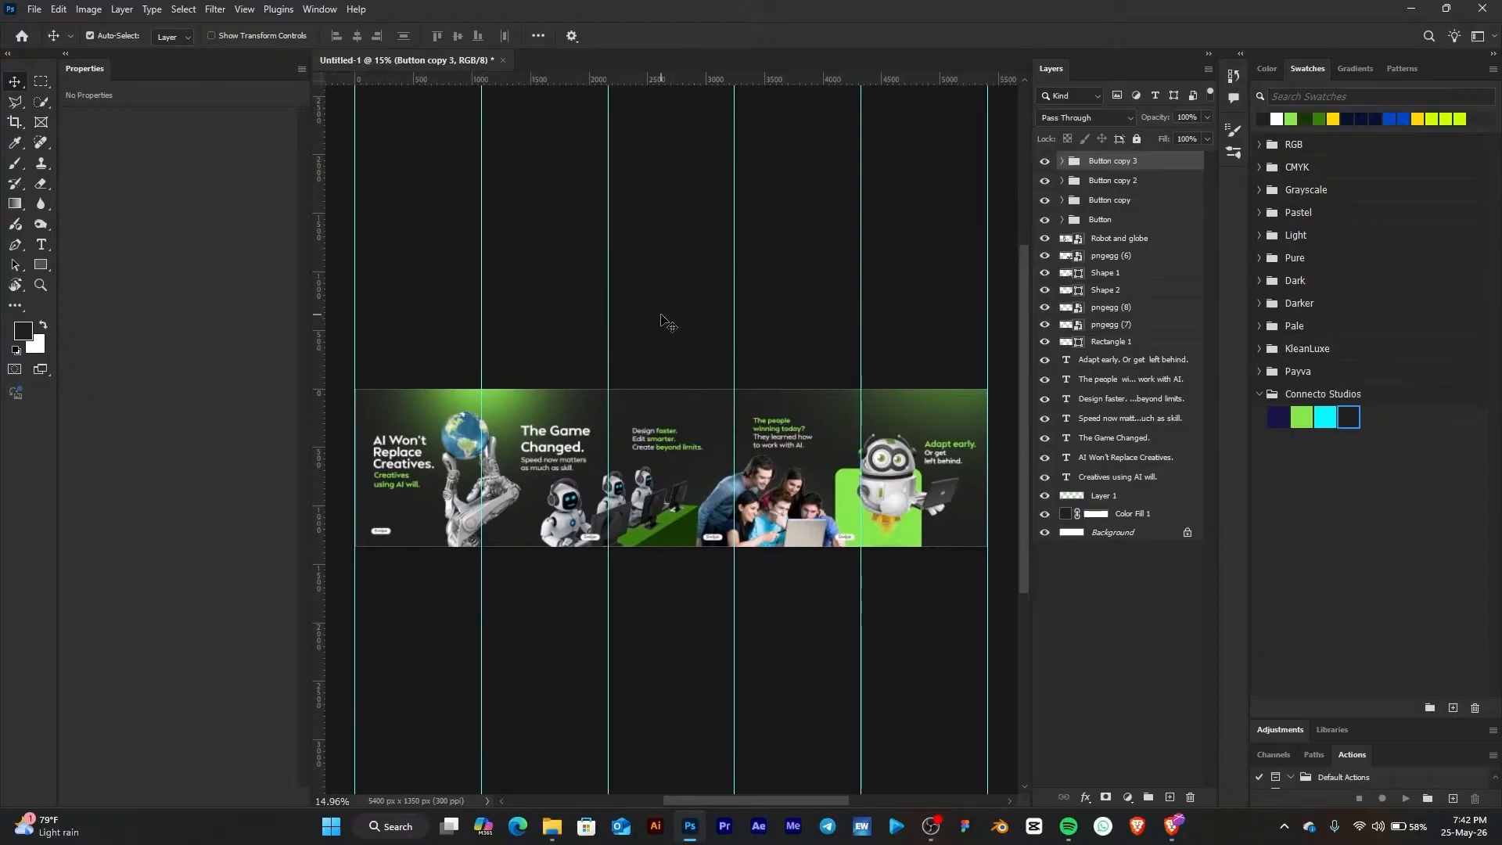
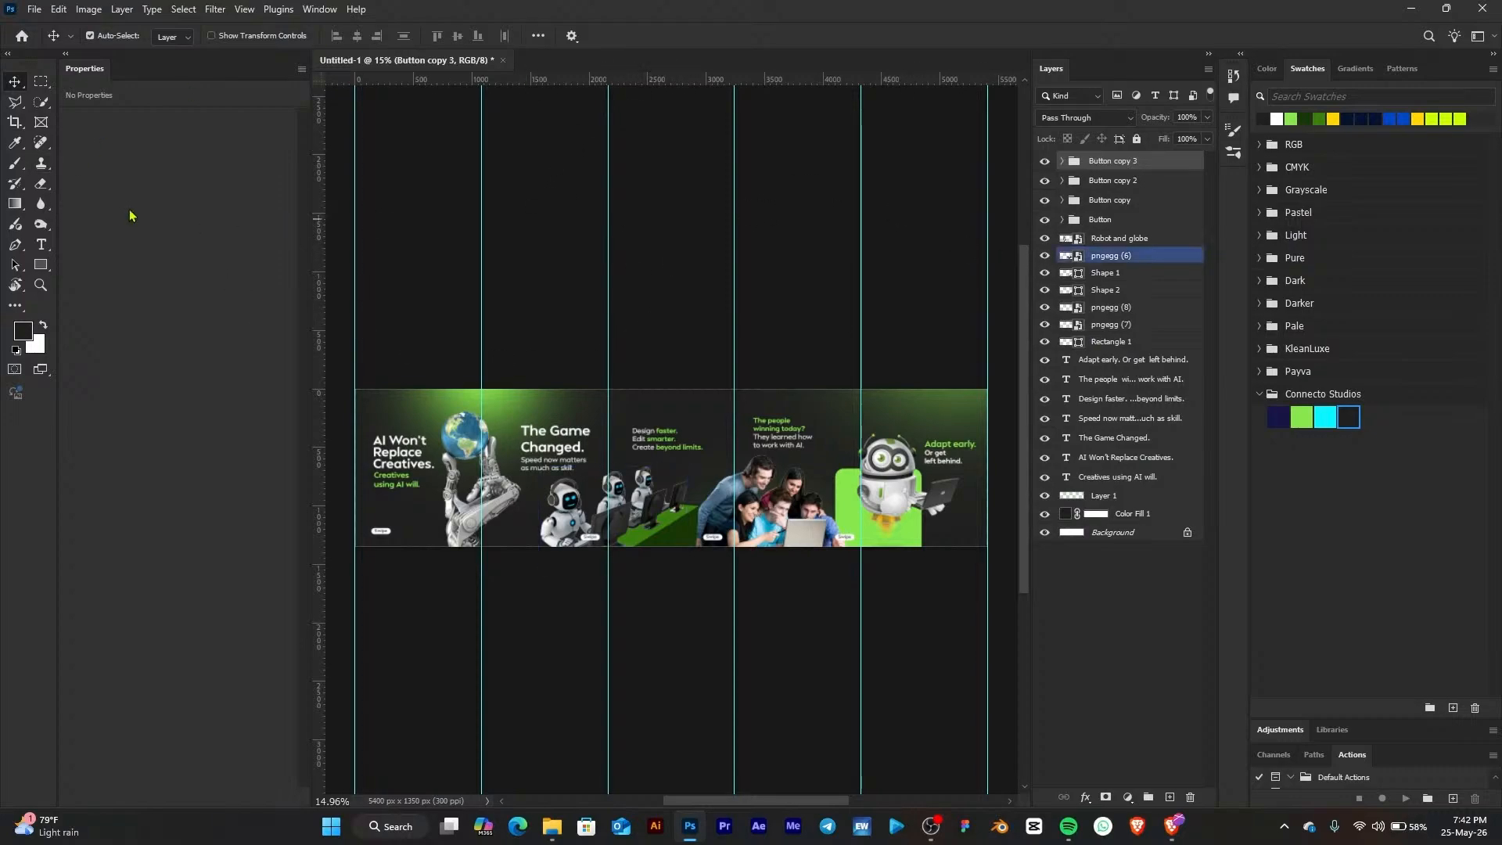
Switch to the Slice tool and create slices from the guides to split the canvas into five pages
left_click(14, 124)
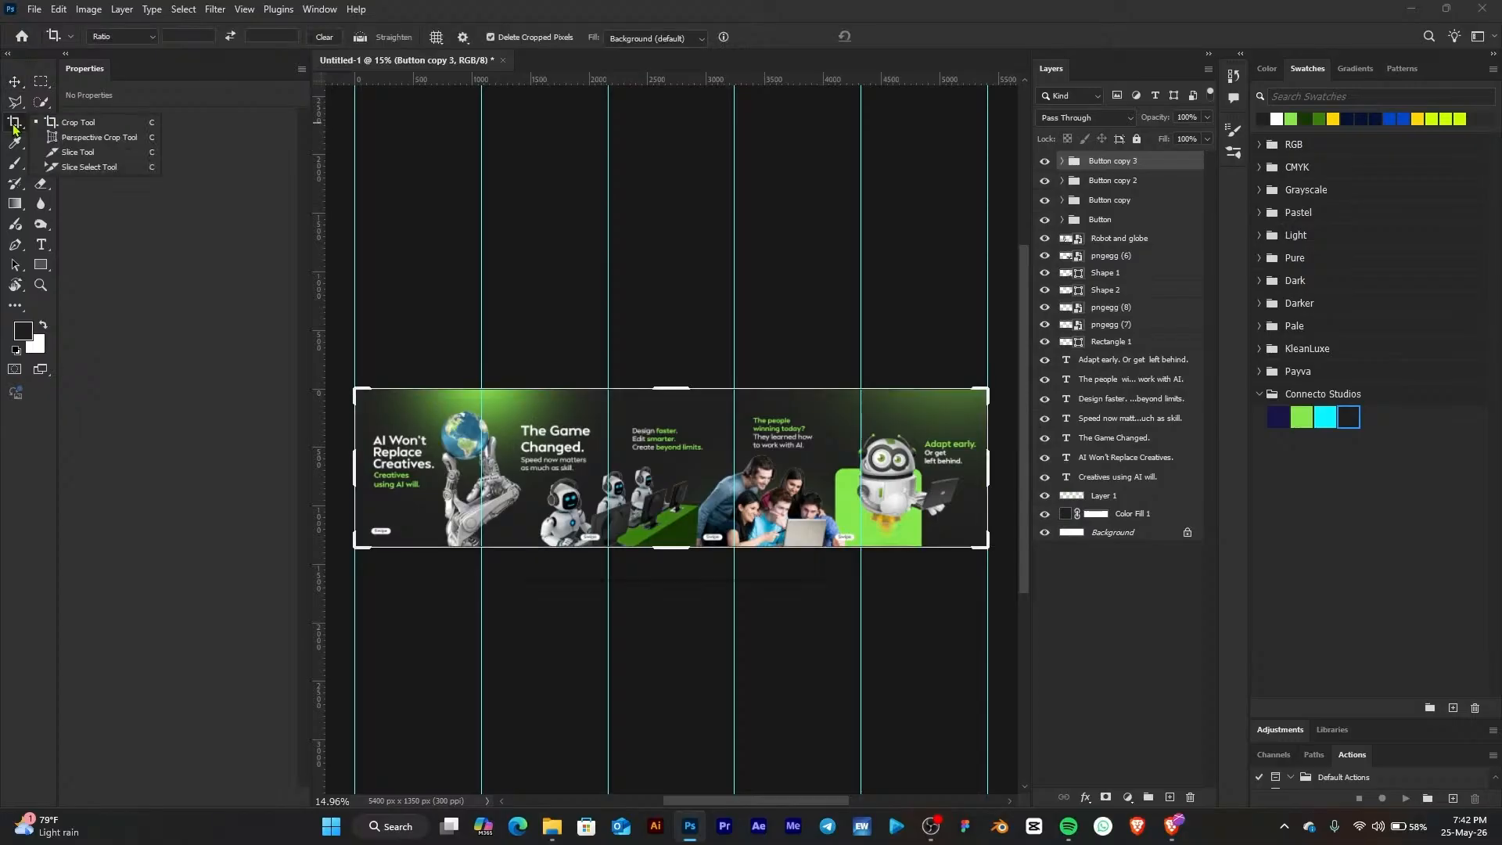
left_click(77, 152)
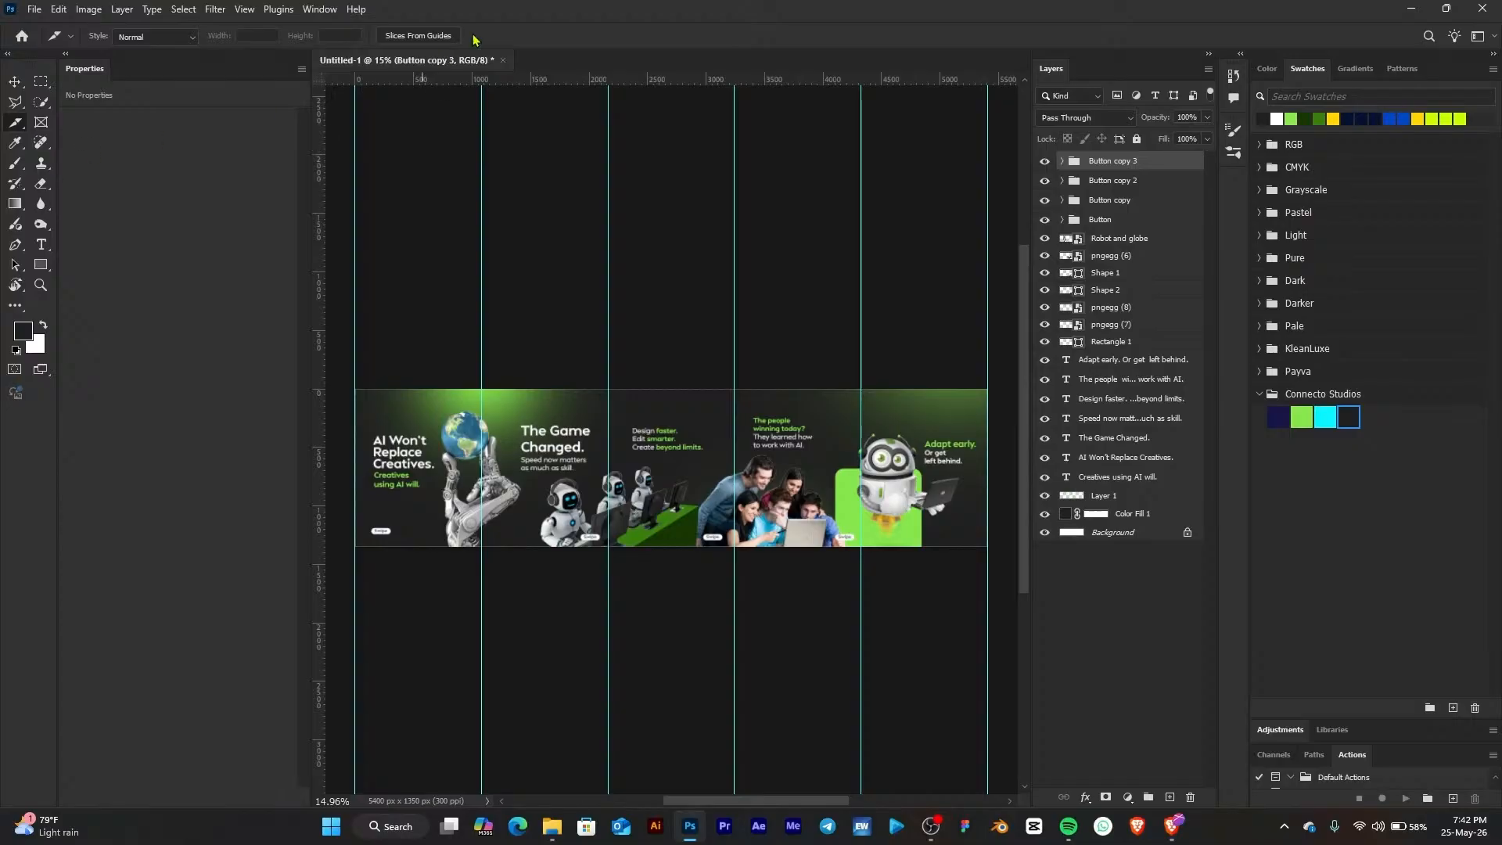
left_click(420, 41)
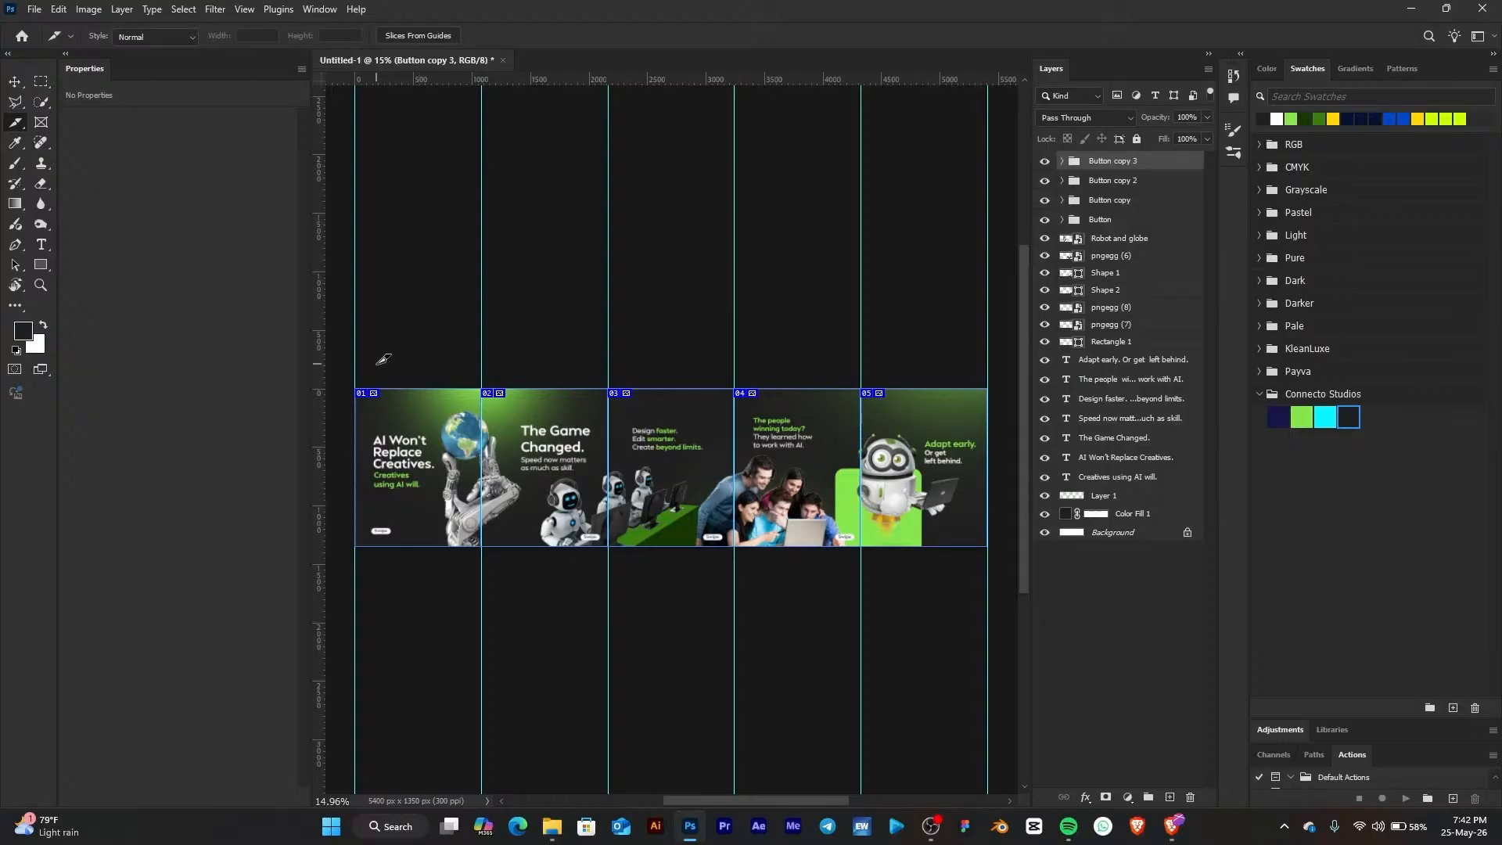
Zoom and pan across the sliced carousel to check each page's slice boundaries
left_click(14, 81)
key("ctrl+0")
scroll(372, 389, "up", 2)
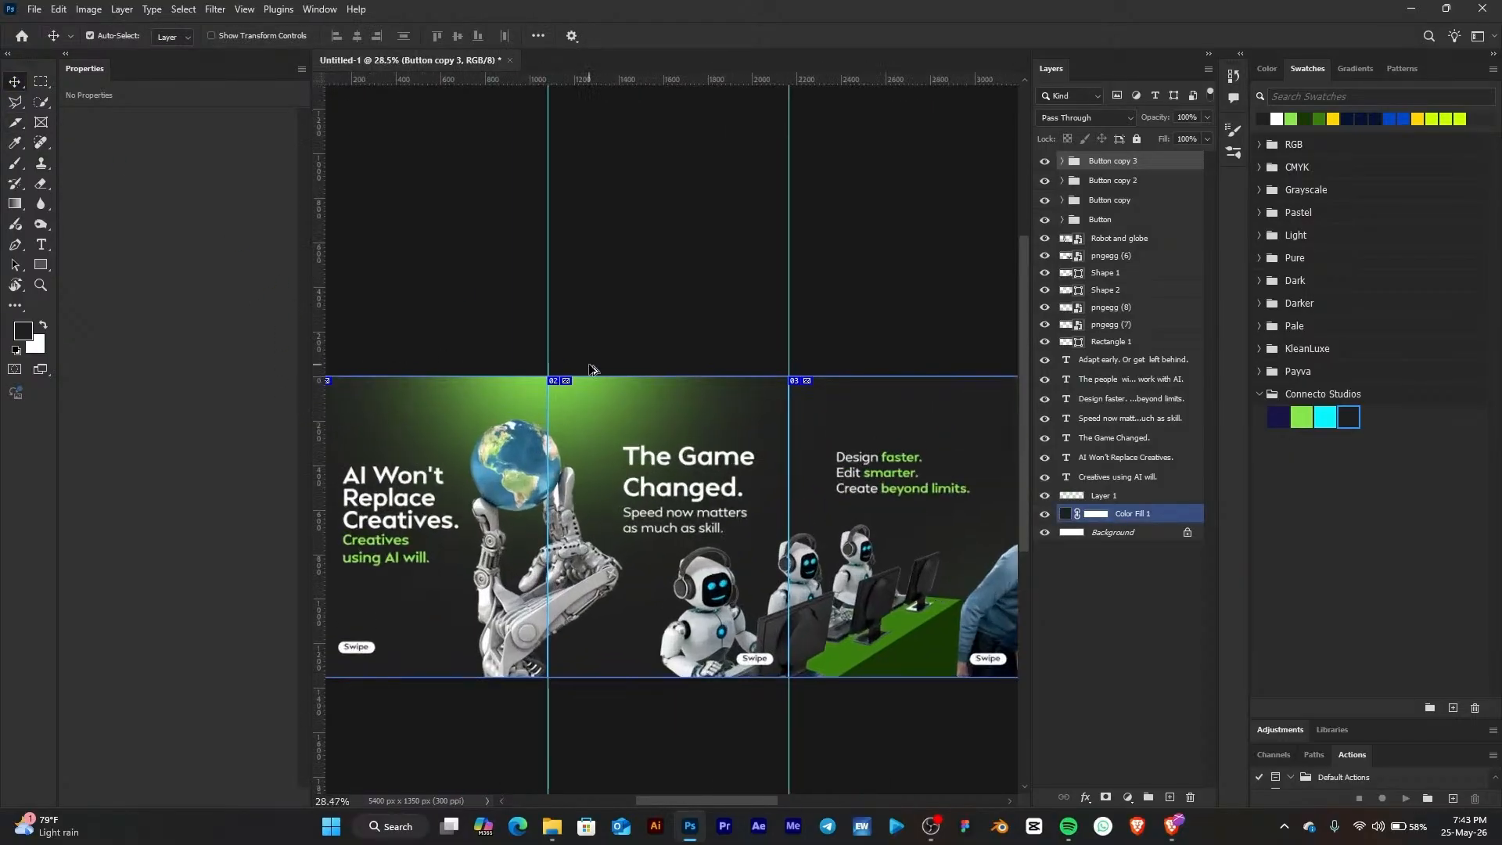
scroll(571, 409, "down", 3)
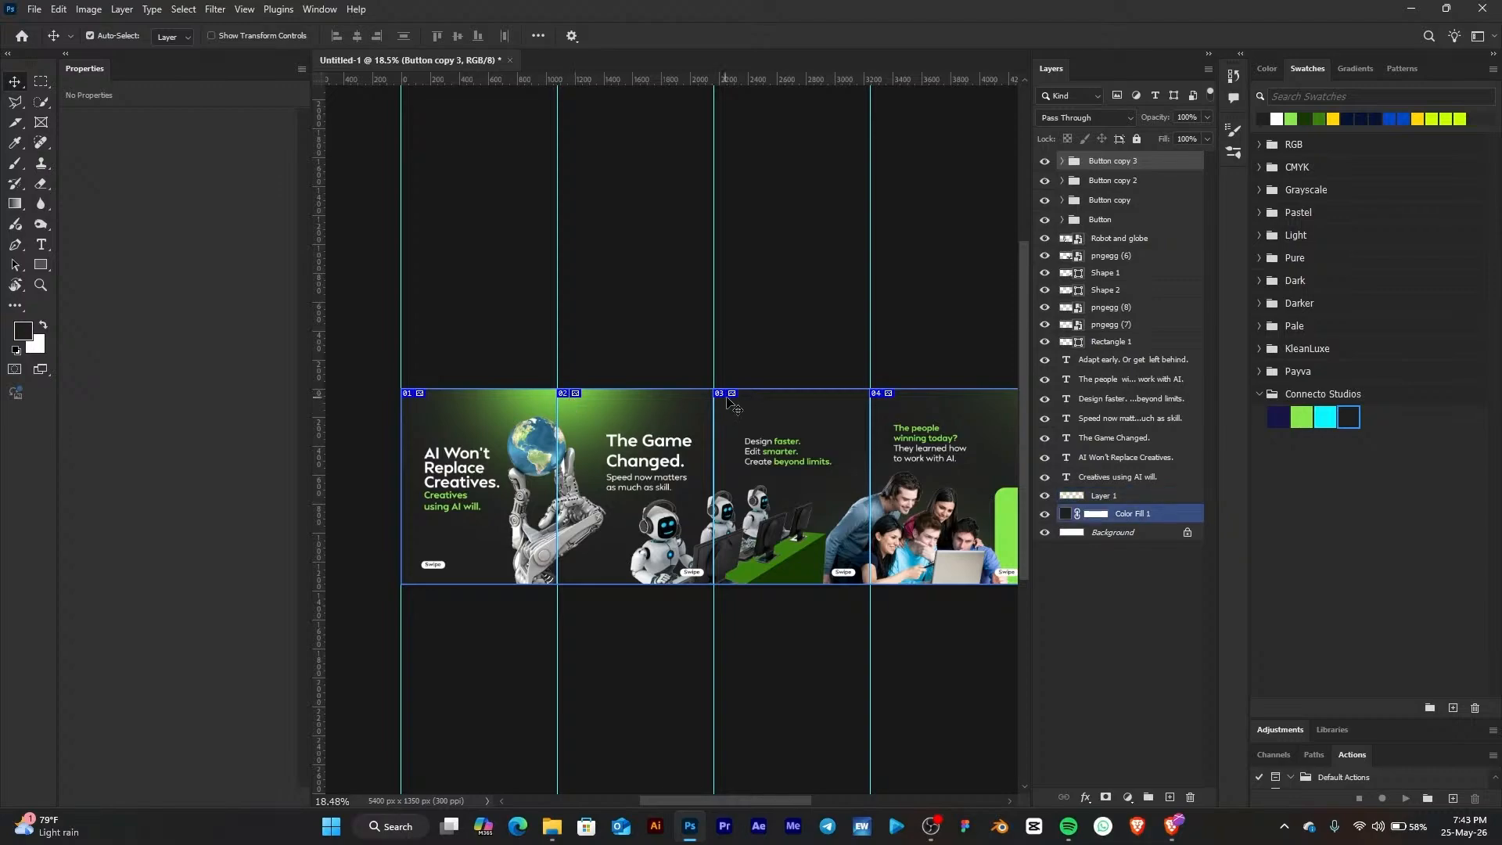
scroll(681, 378, "down", 2)
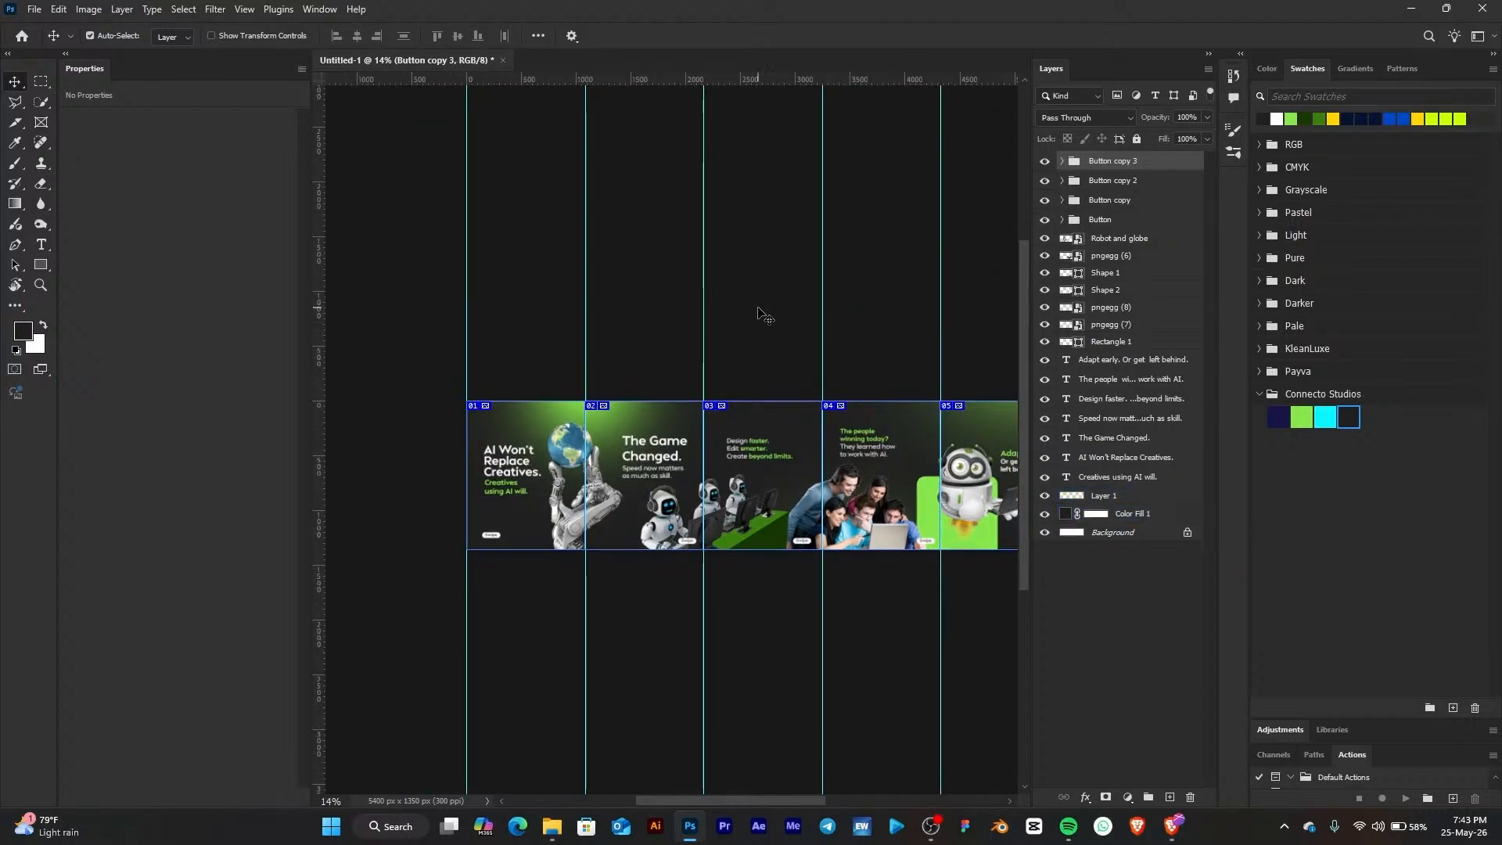
scroll(755, 397, "up", 2)
left_click_drag(804, 298, 636, 294)
left_click_drag(971, 325, 821, 330)
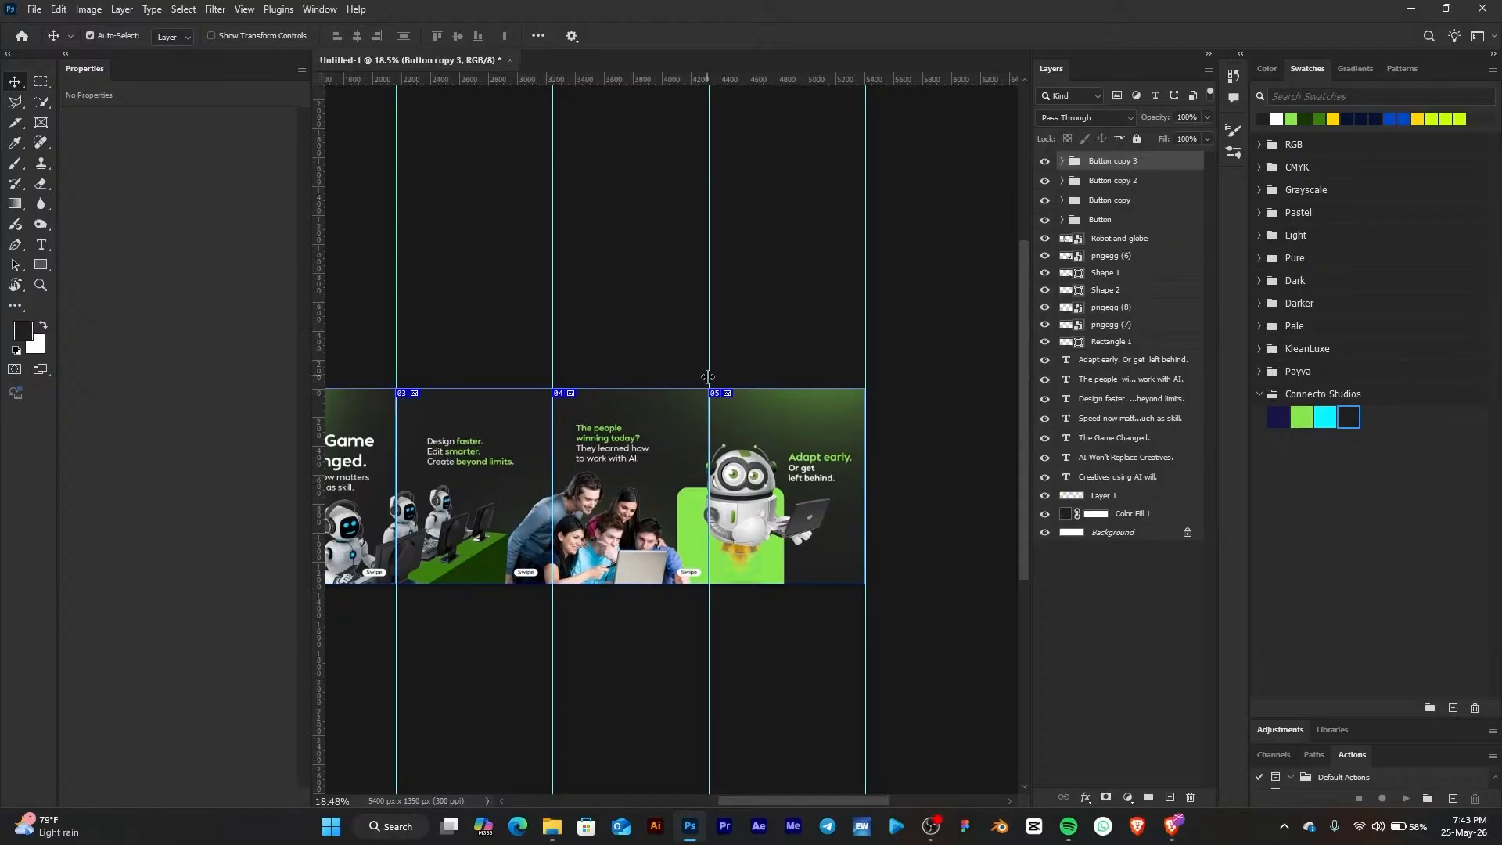
scroll(675, 439, "up", 3)
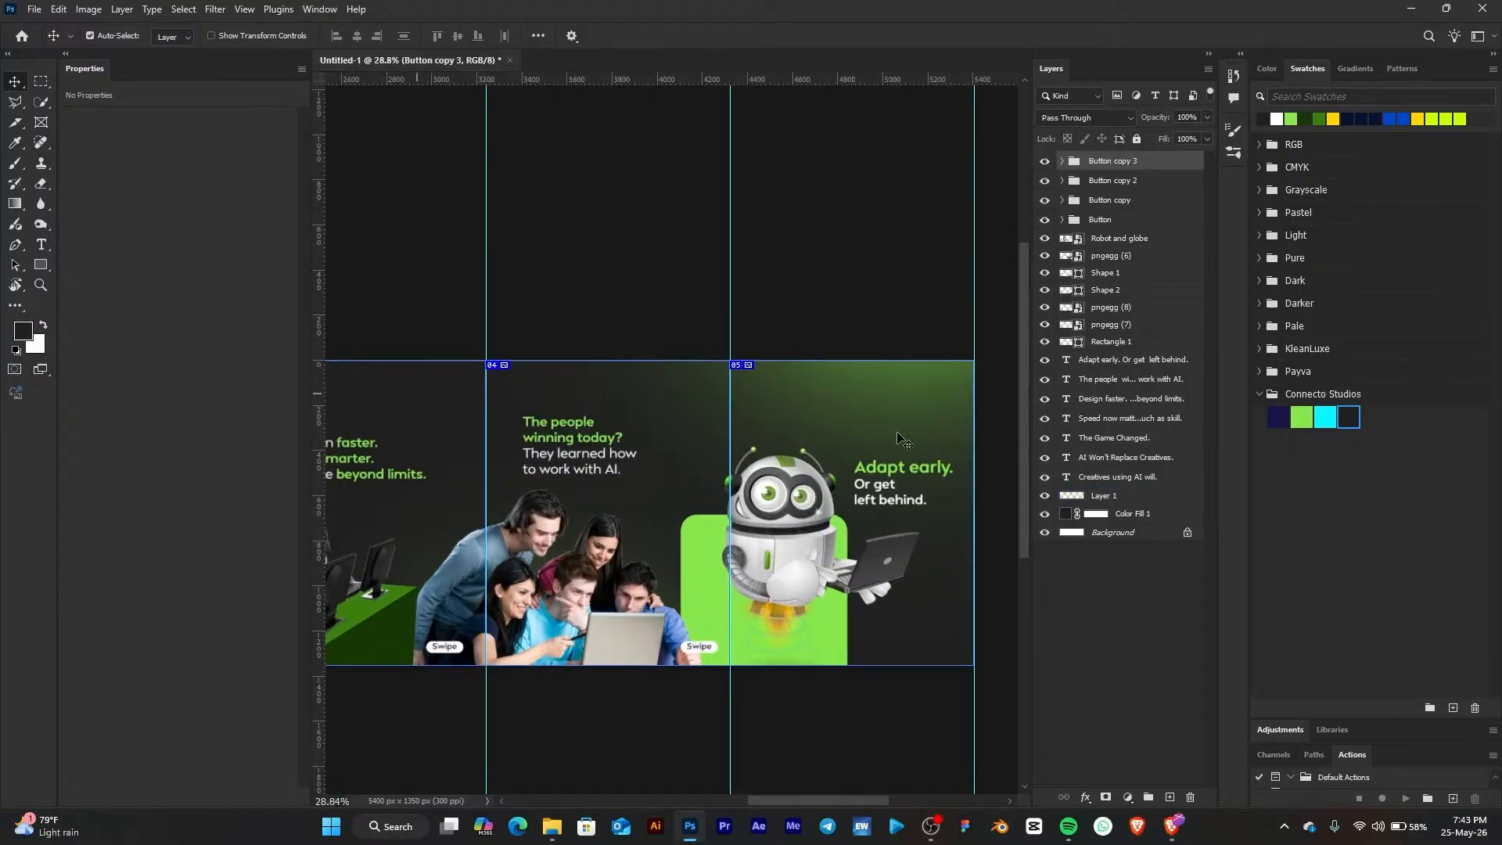
scroll(851, 308, "down", 4)
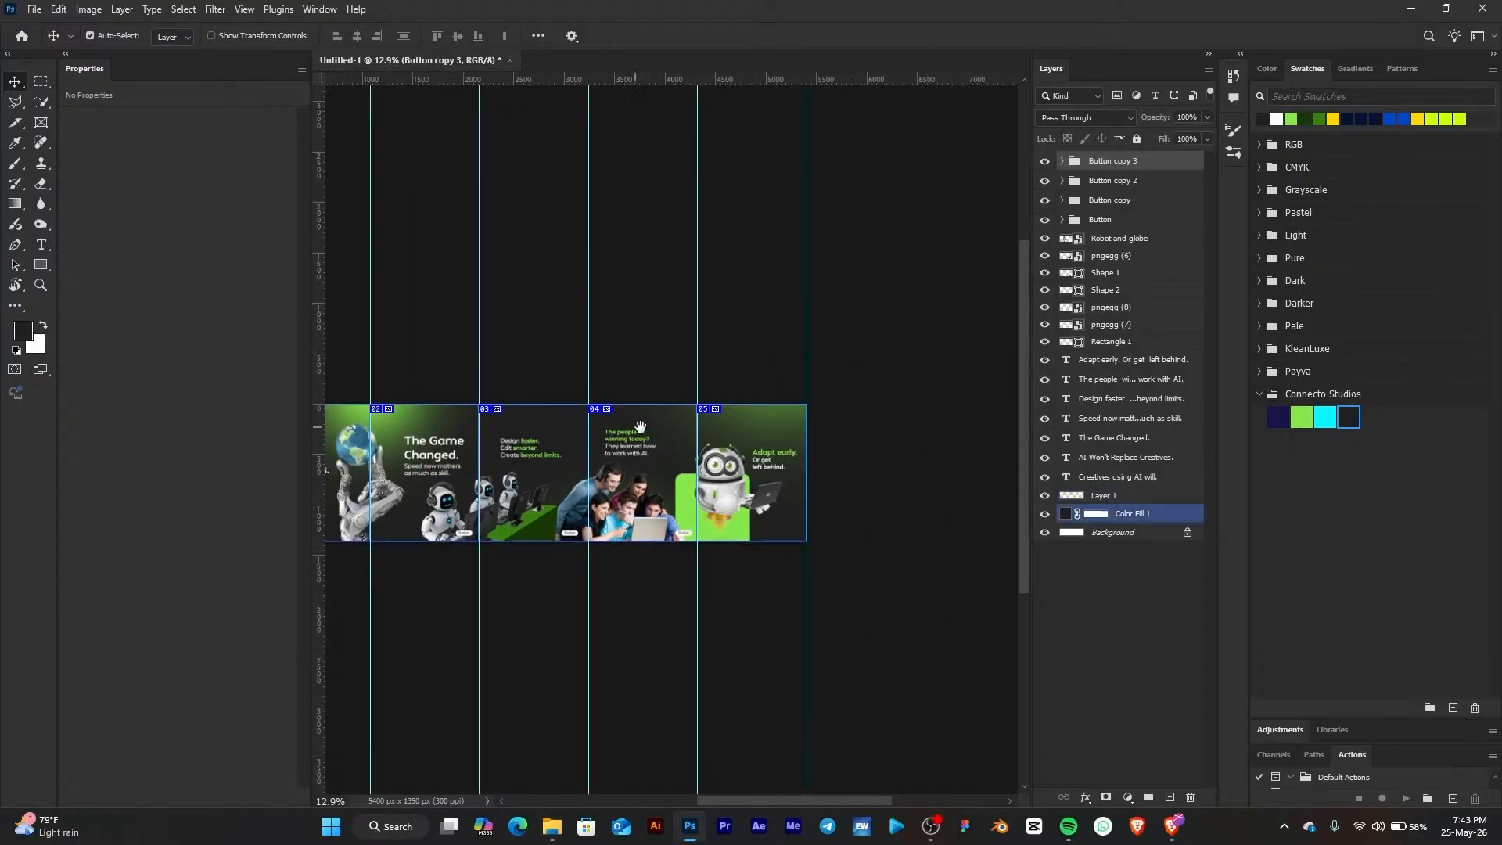
scroll(657, 344, "left", 3)
left_click_drag(775, 79, 806, 483)
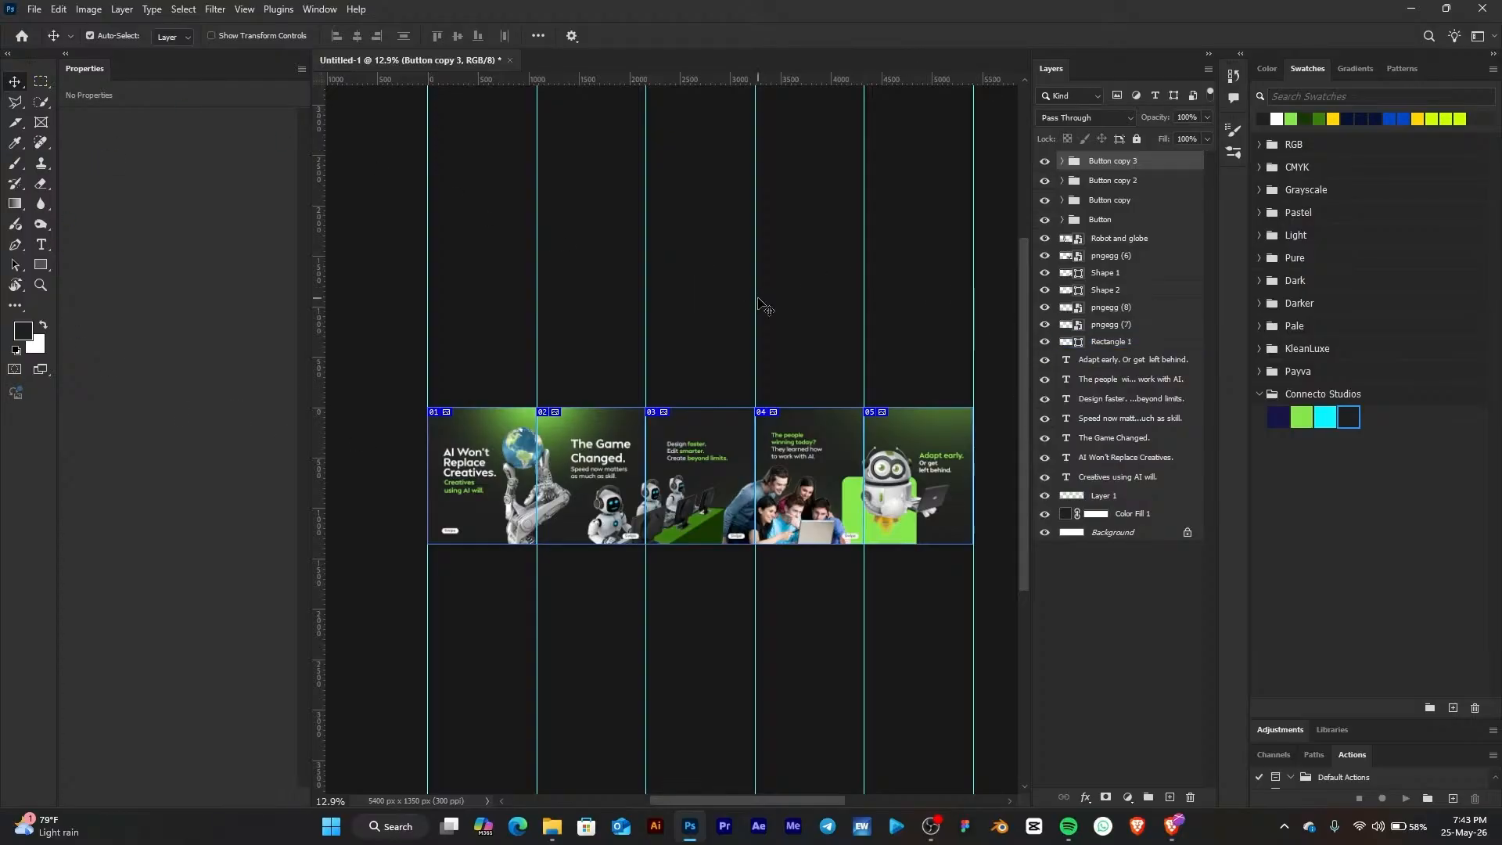
scroll(546, 411, "up", 5)
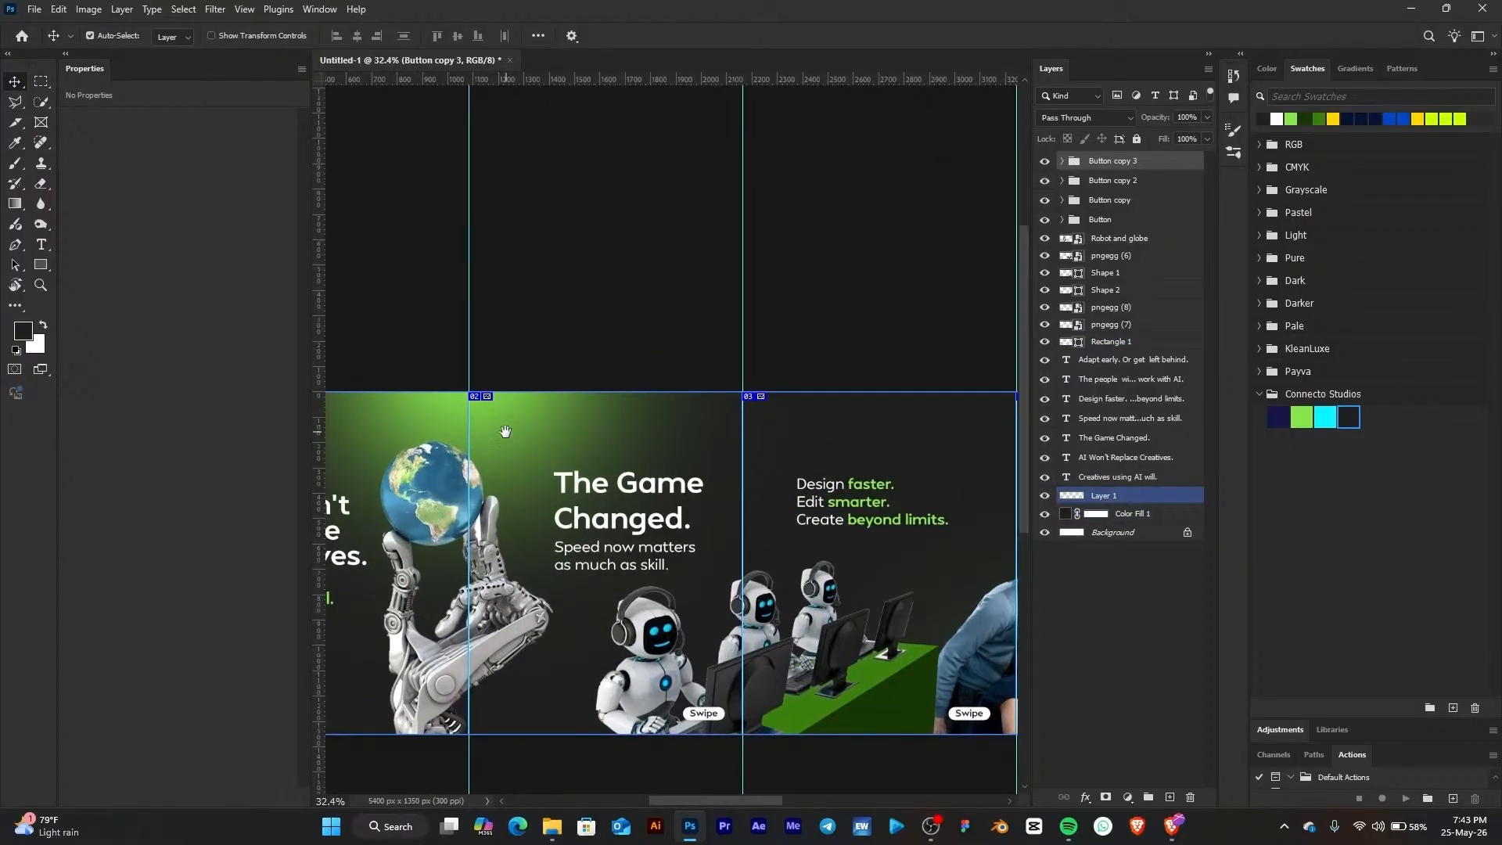
left_click_drag(504, 433, 534, 346)
scroll(539, 323, "down", 2)
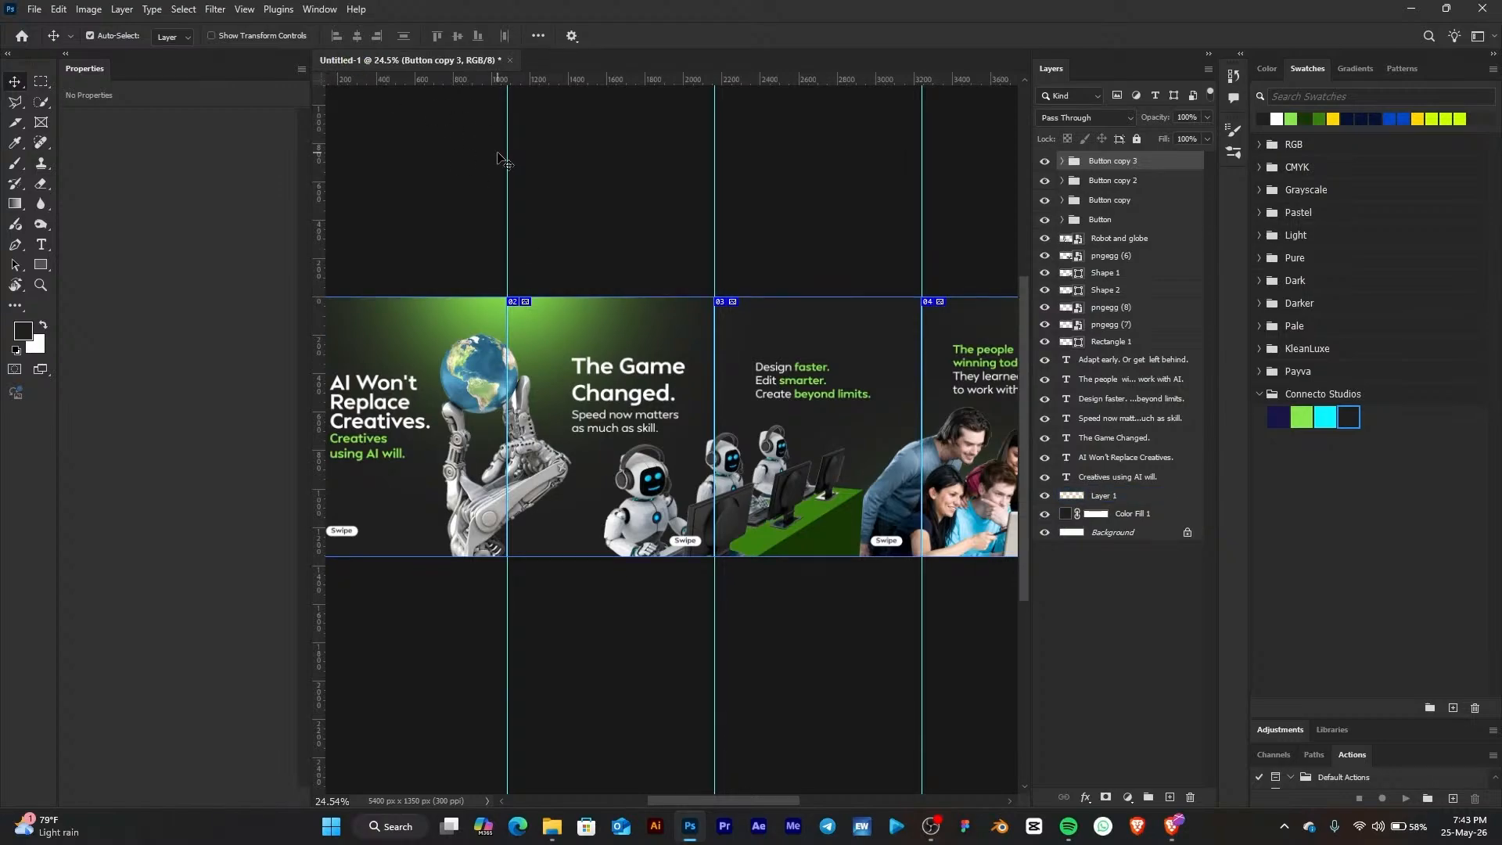
left_click_drag(445, 219, 514, 218)
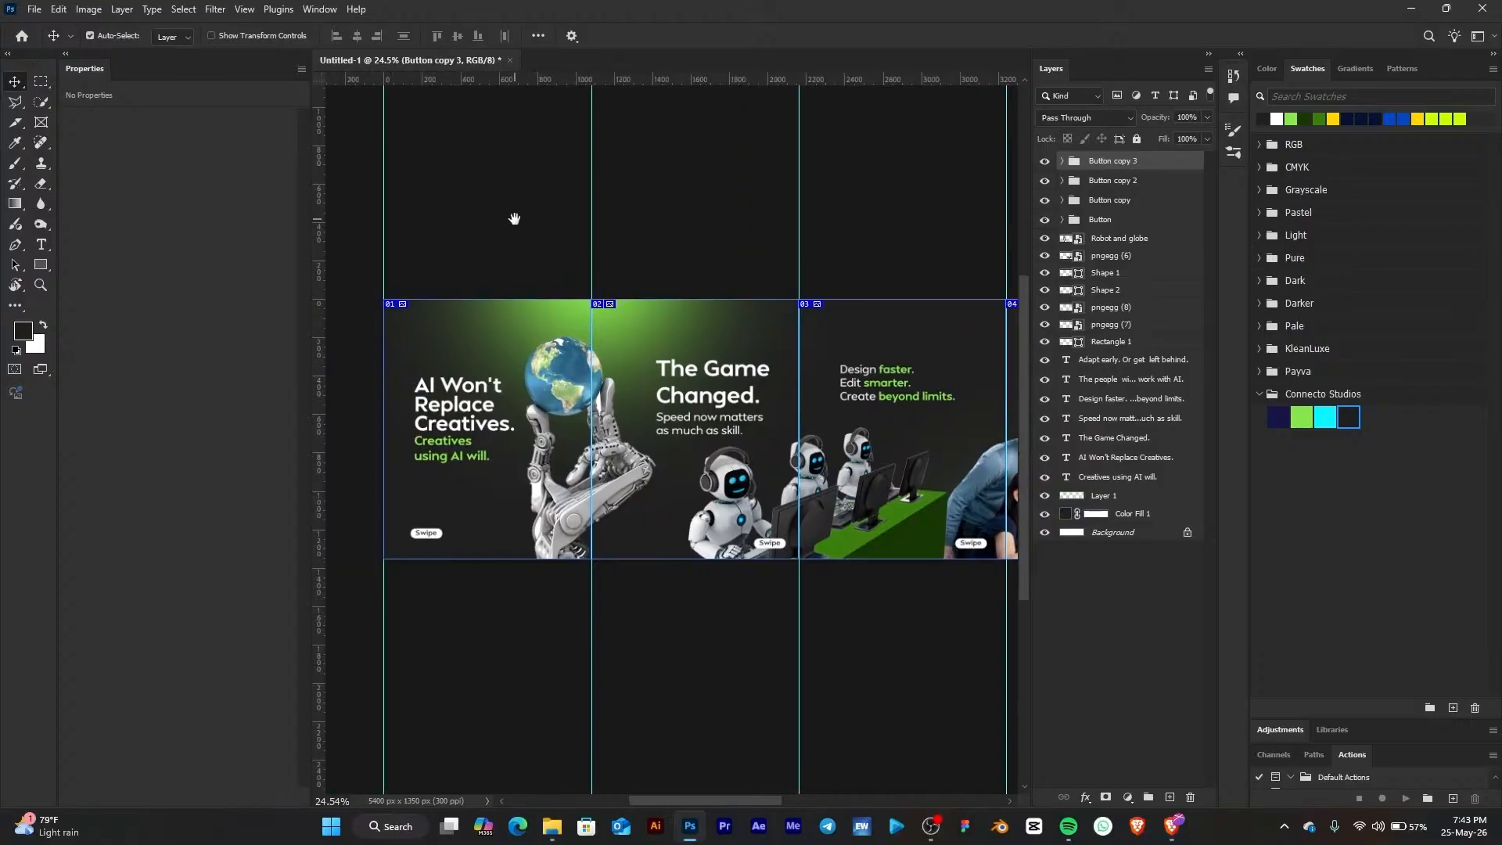
Open Save for Web and zoom its preview out to show the whole sliced carousel
left_click(34, 9)
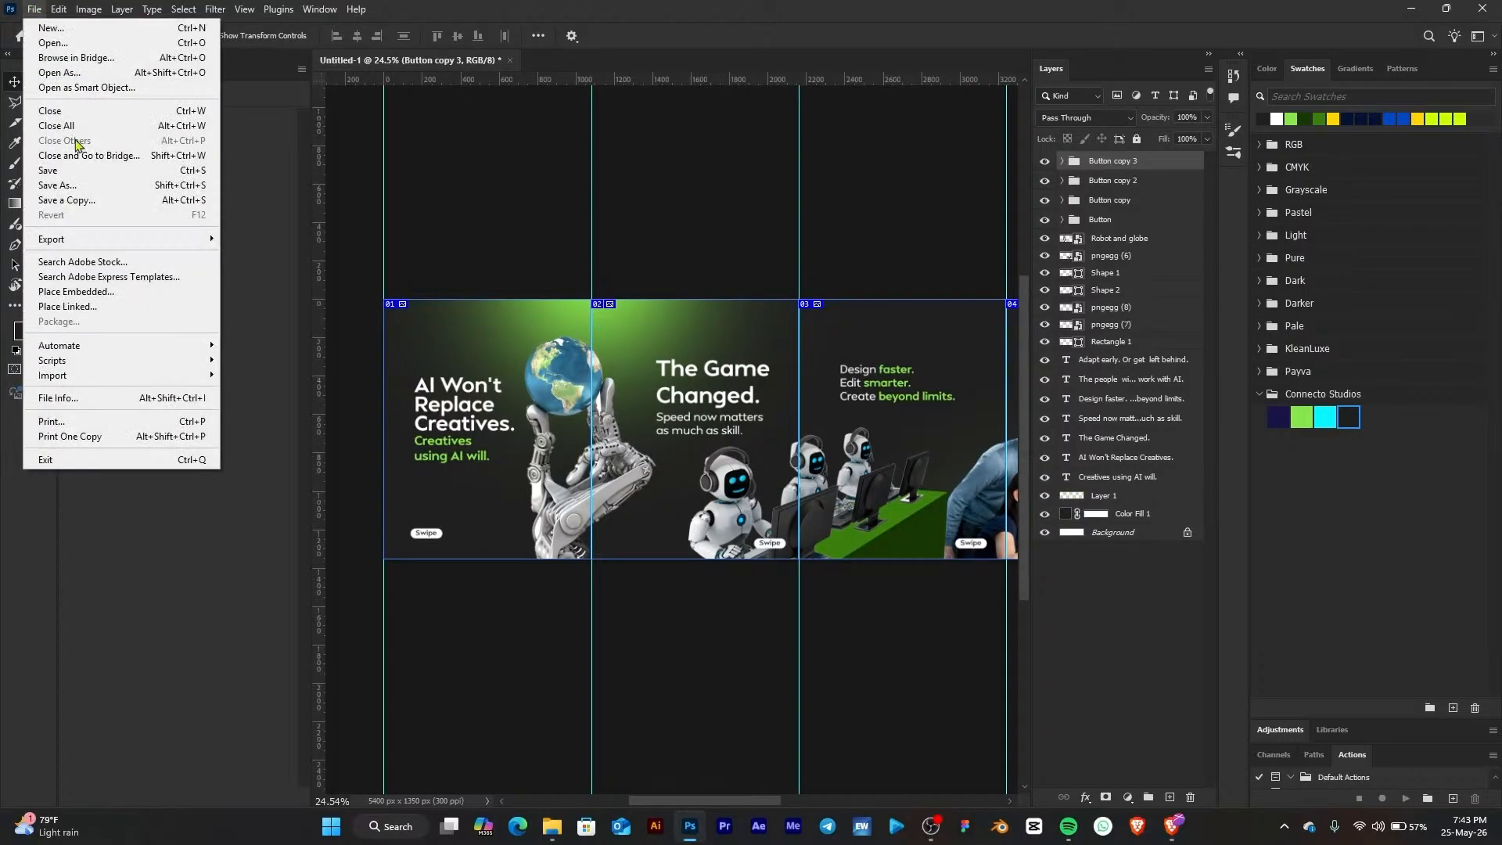
mouse_move(100, 243)
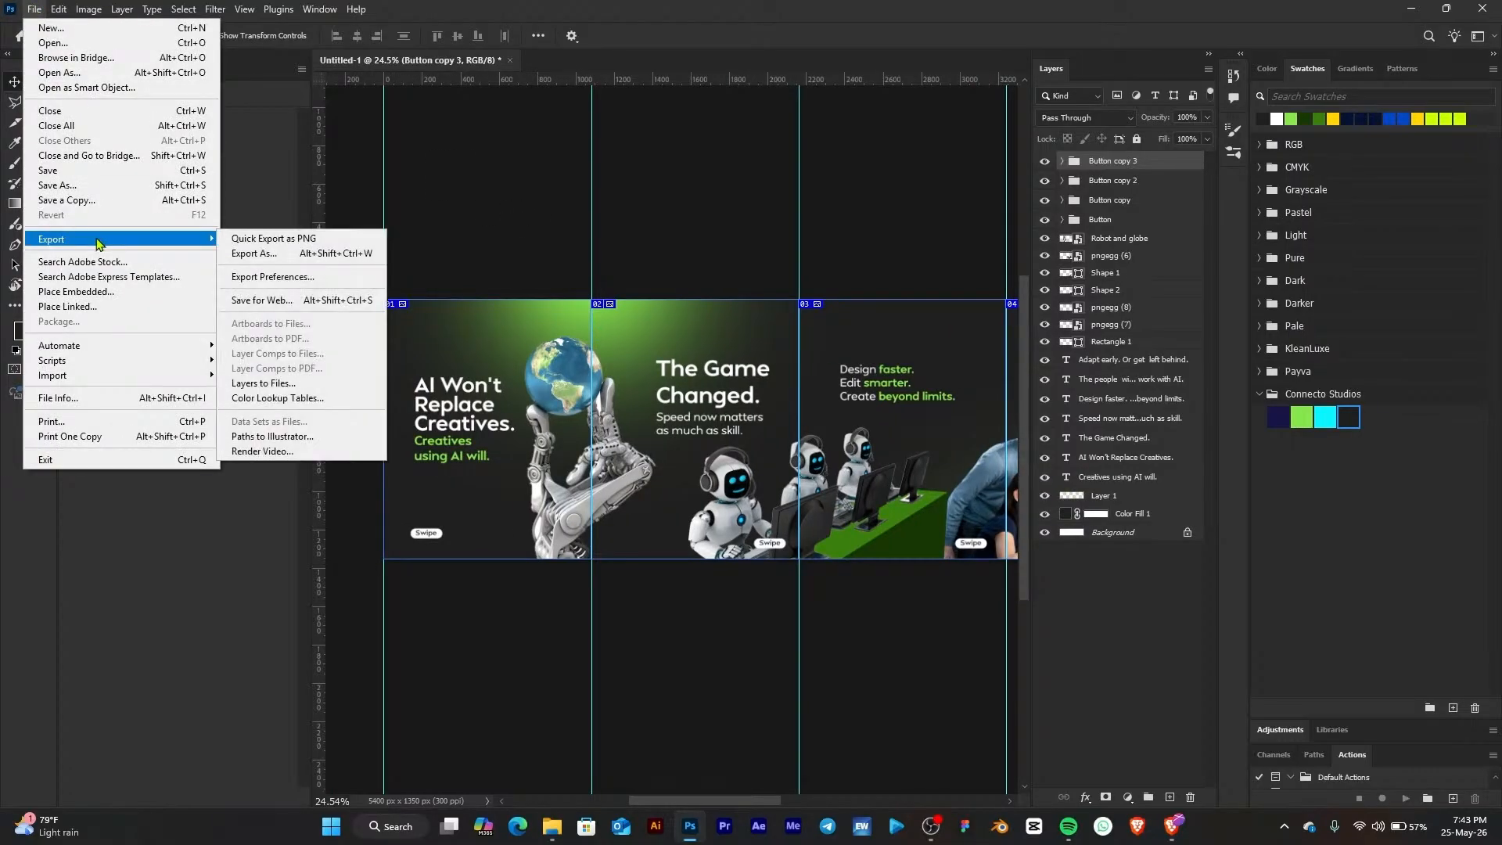
left_click(302, 301)
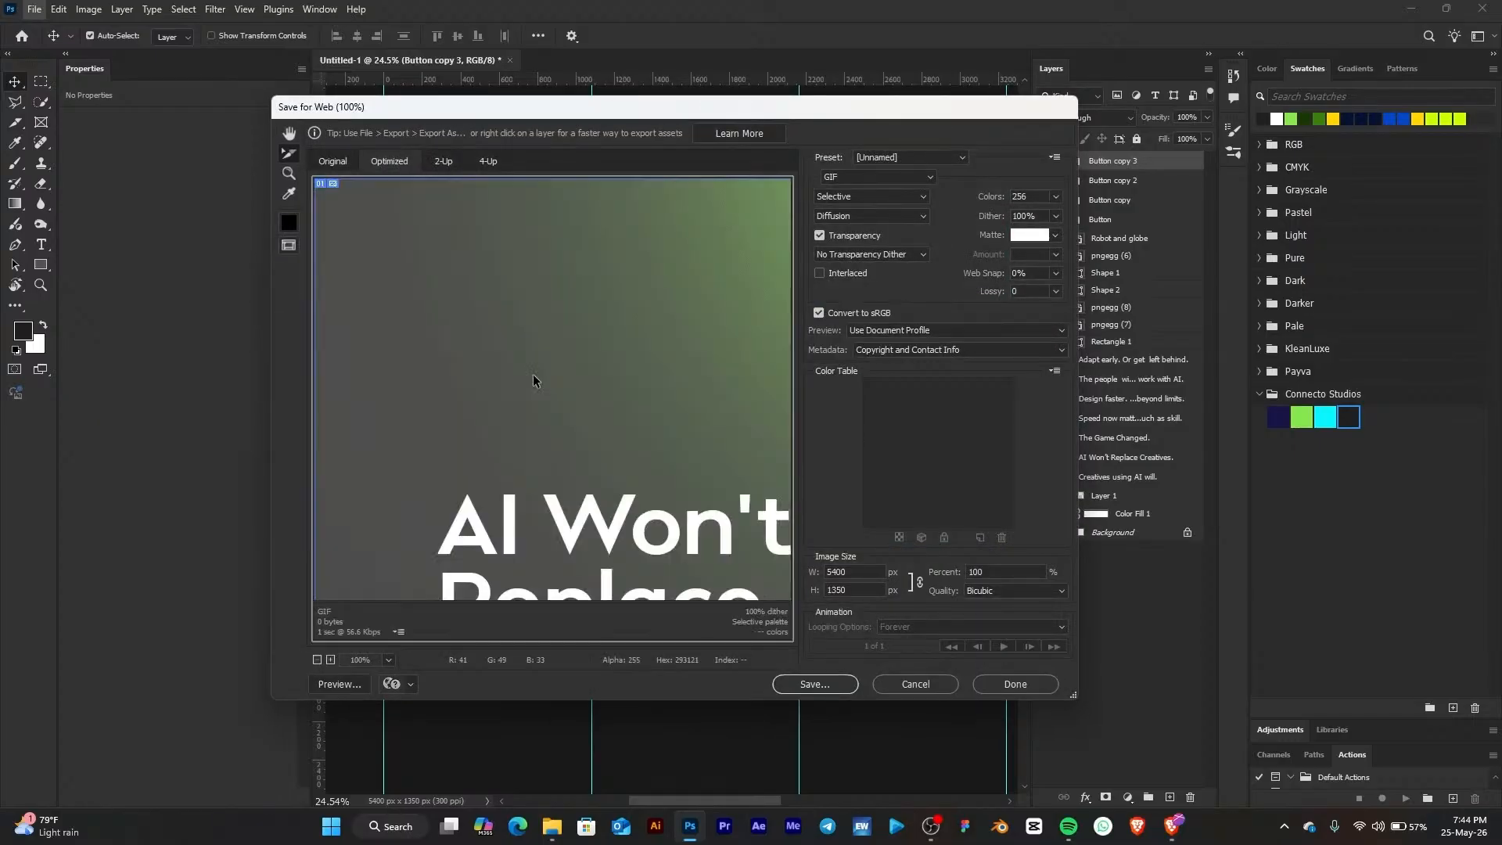
scroll(508, 344, "down", 8)
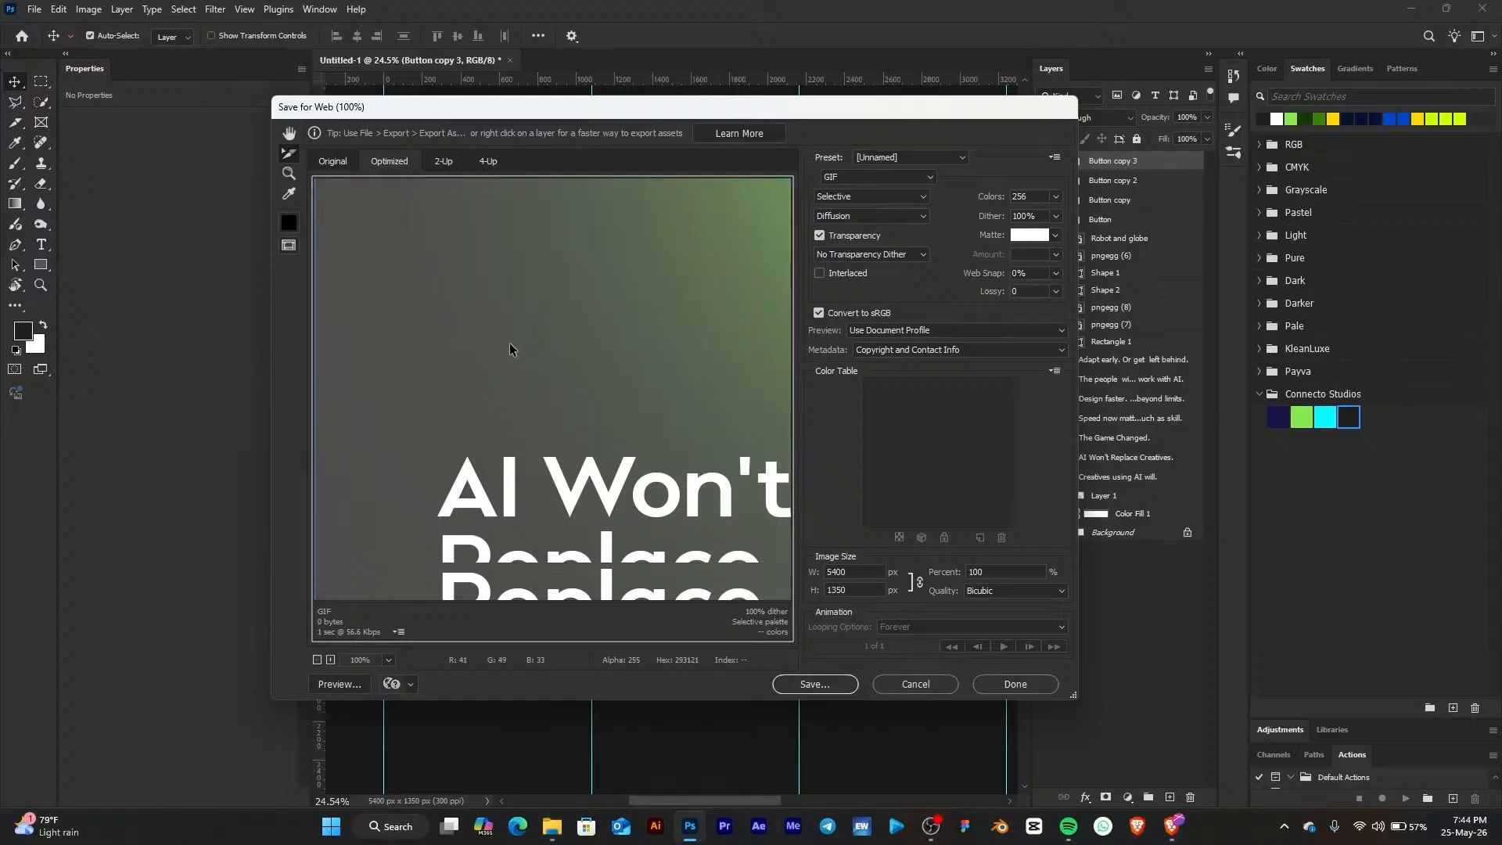
scroll(507, 368, "up", 3)
scroll(649, 373, "up", 6)
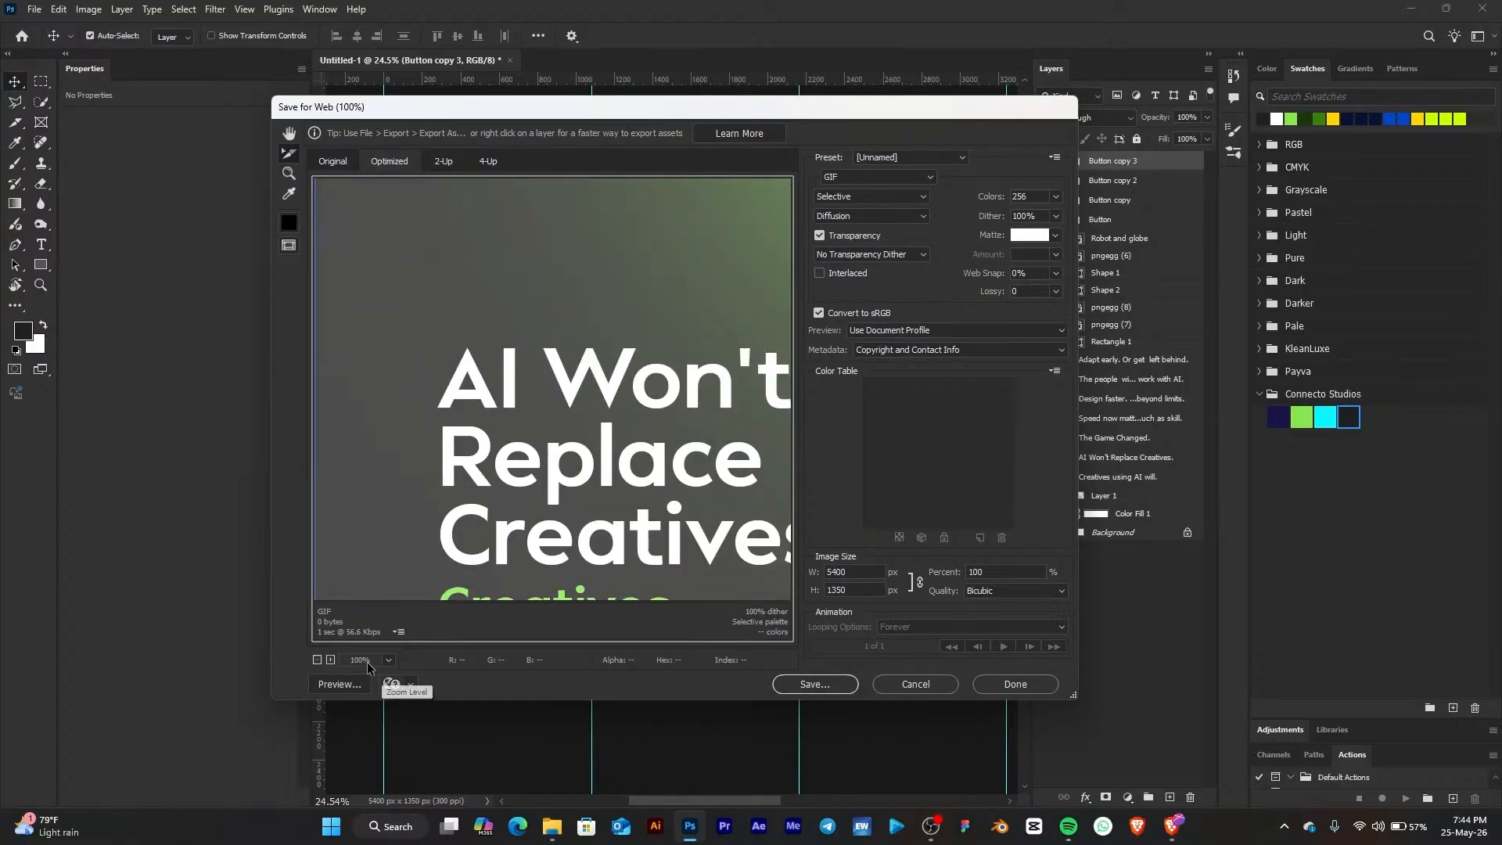
left_click(317, 660)
left_click(317, 660)
left_click(316, 660)
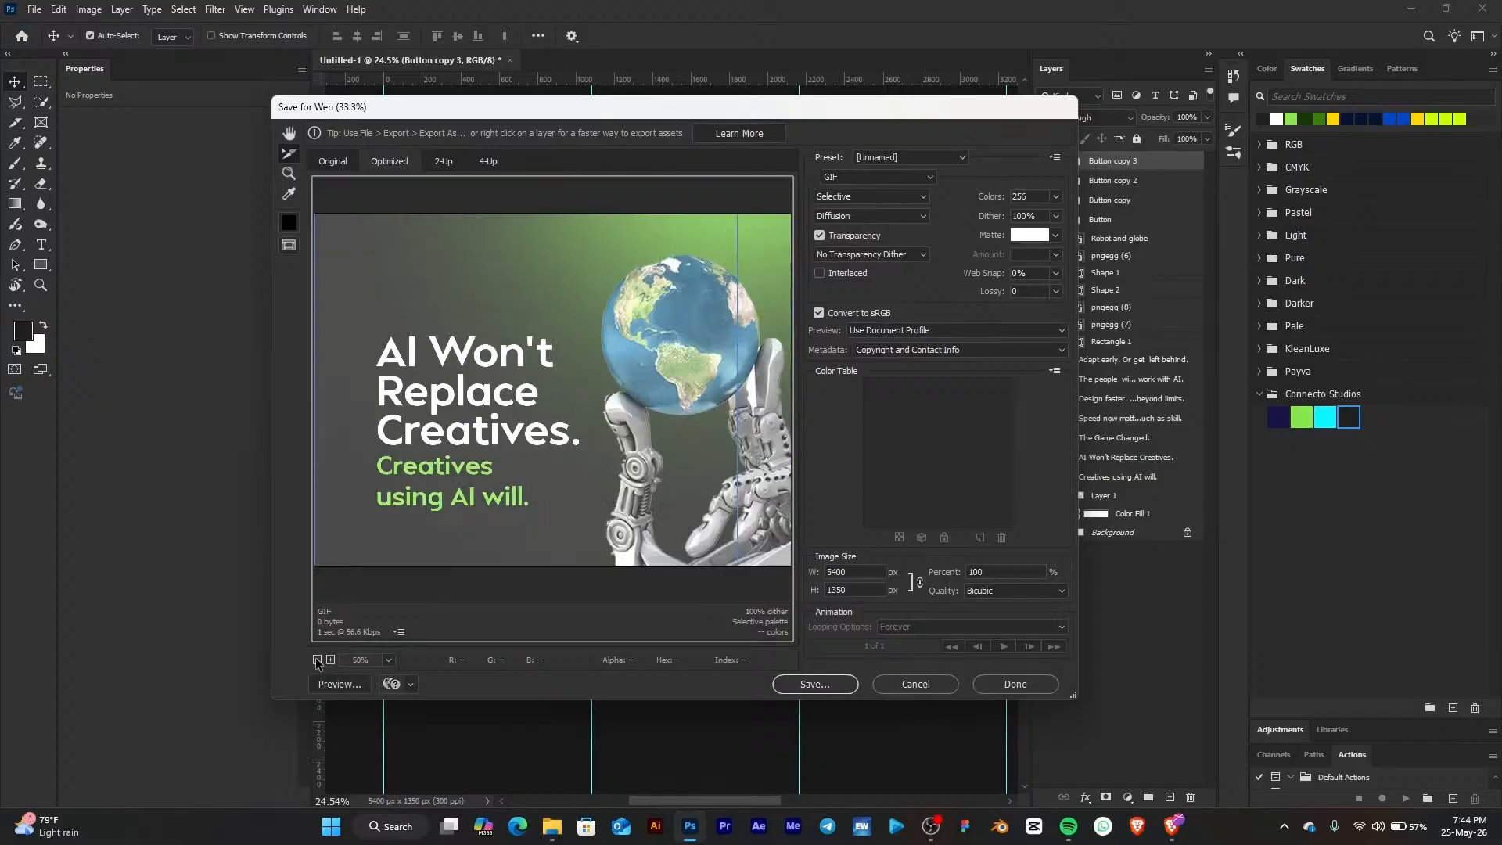
left_click(317, 660)
left_click(317, 660)
left_click(317, 660)
left_click(316, 660)
left_click(317, 660)
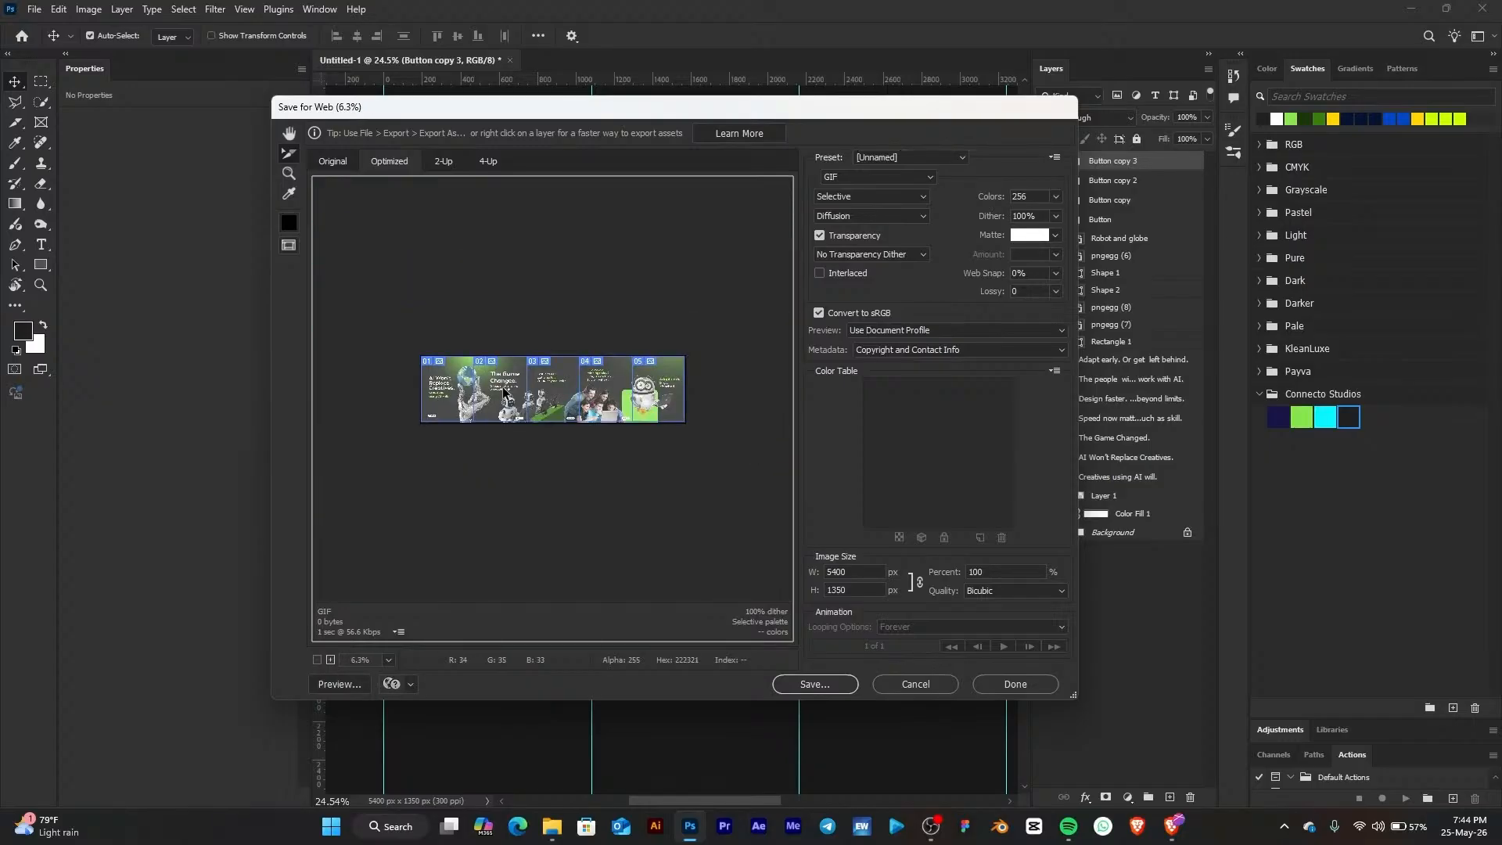
left_click(330, 660)
left_click(317, 660)
left_click_drag(411, 346, 678, 463)
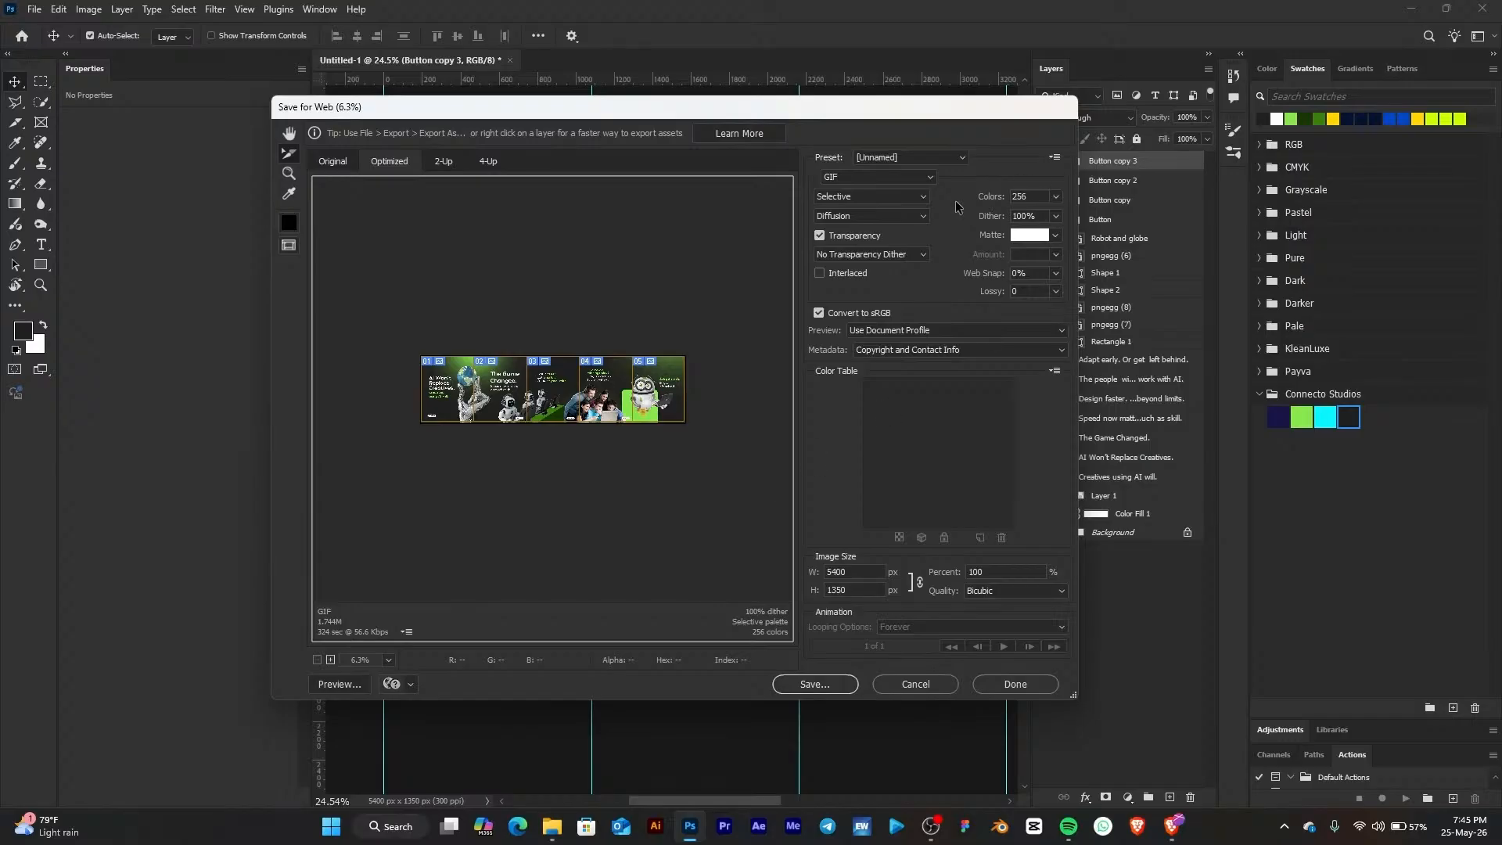
Set the export preset to JPEG High and the quality level to Very High
left_click(889, 161)
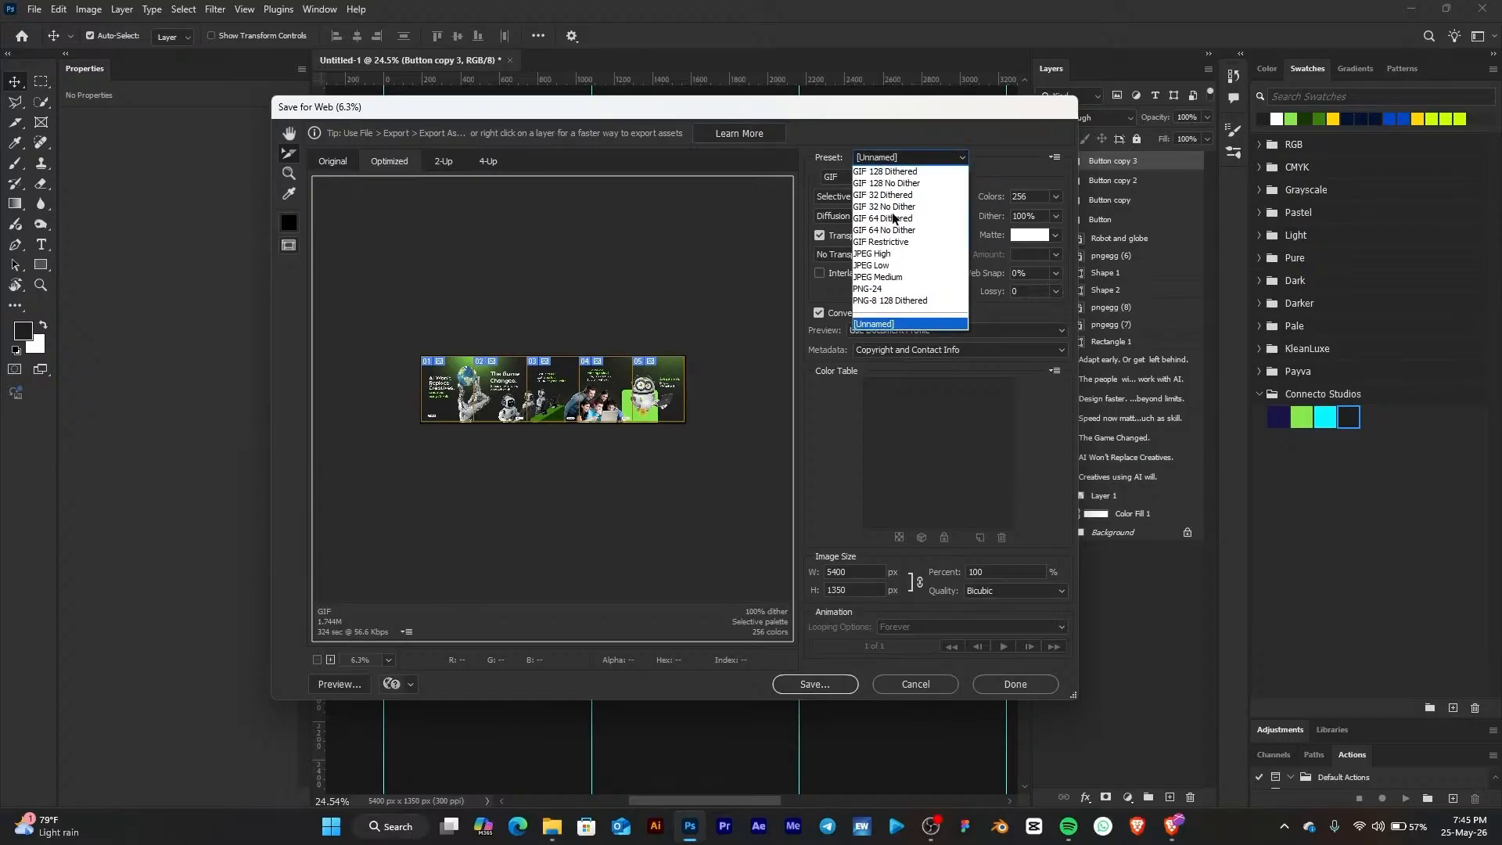
left_click(899, 257)
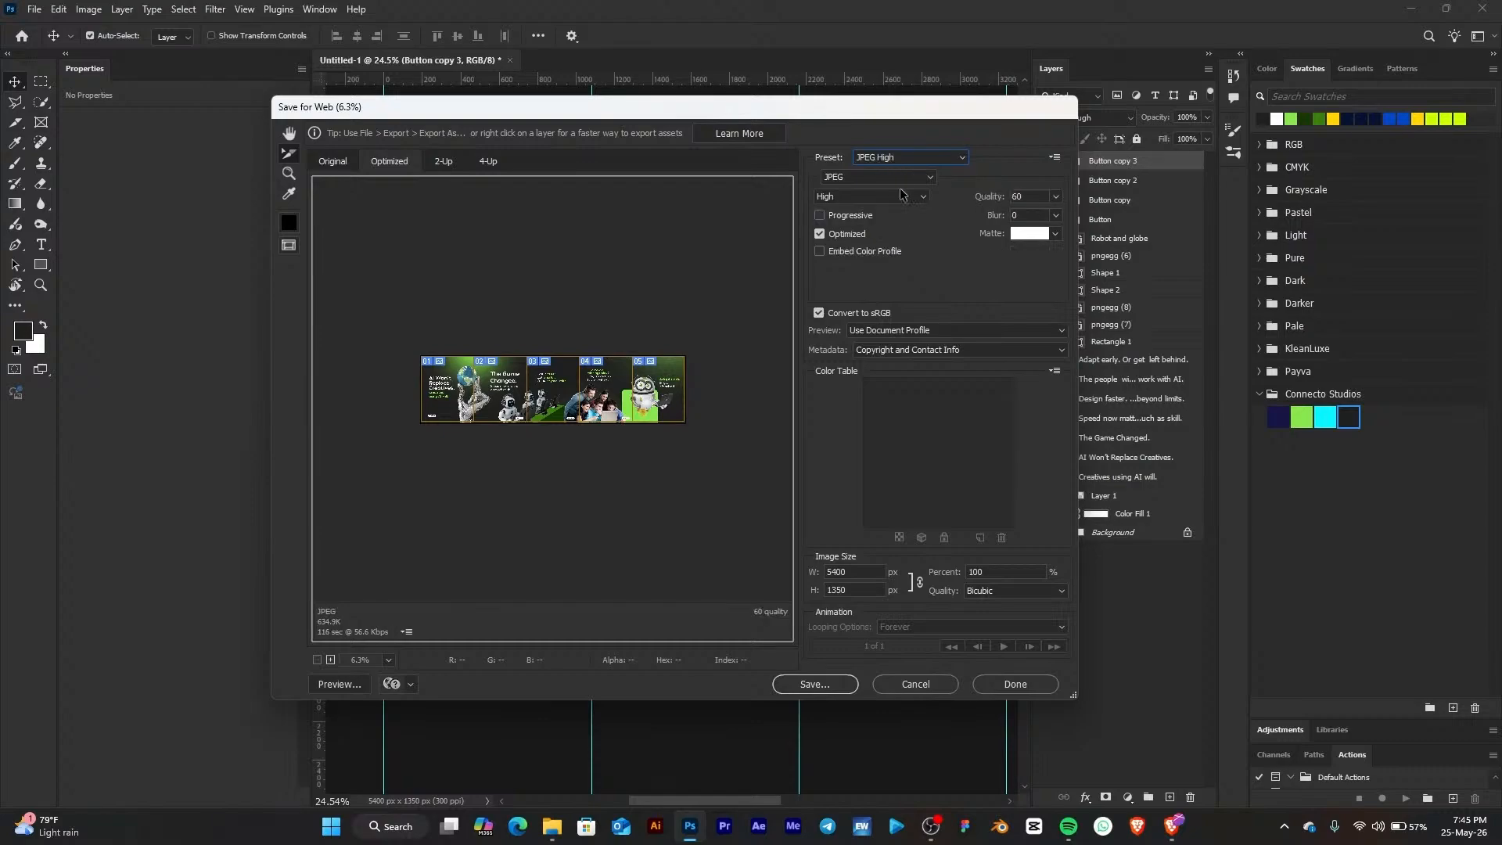
left_click(851, 197)
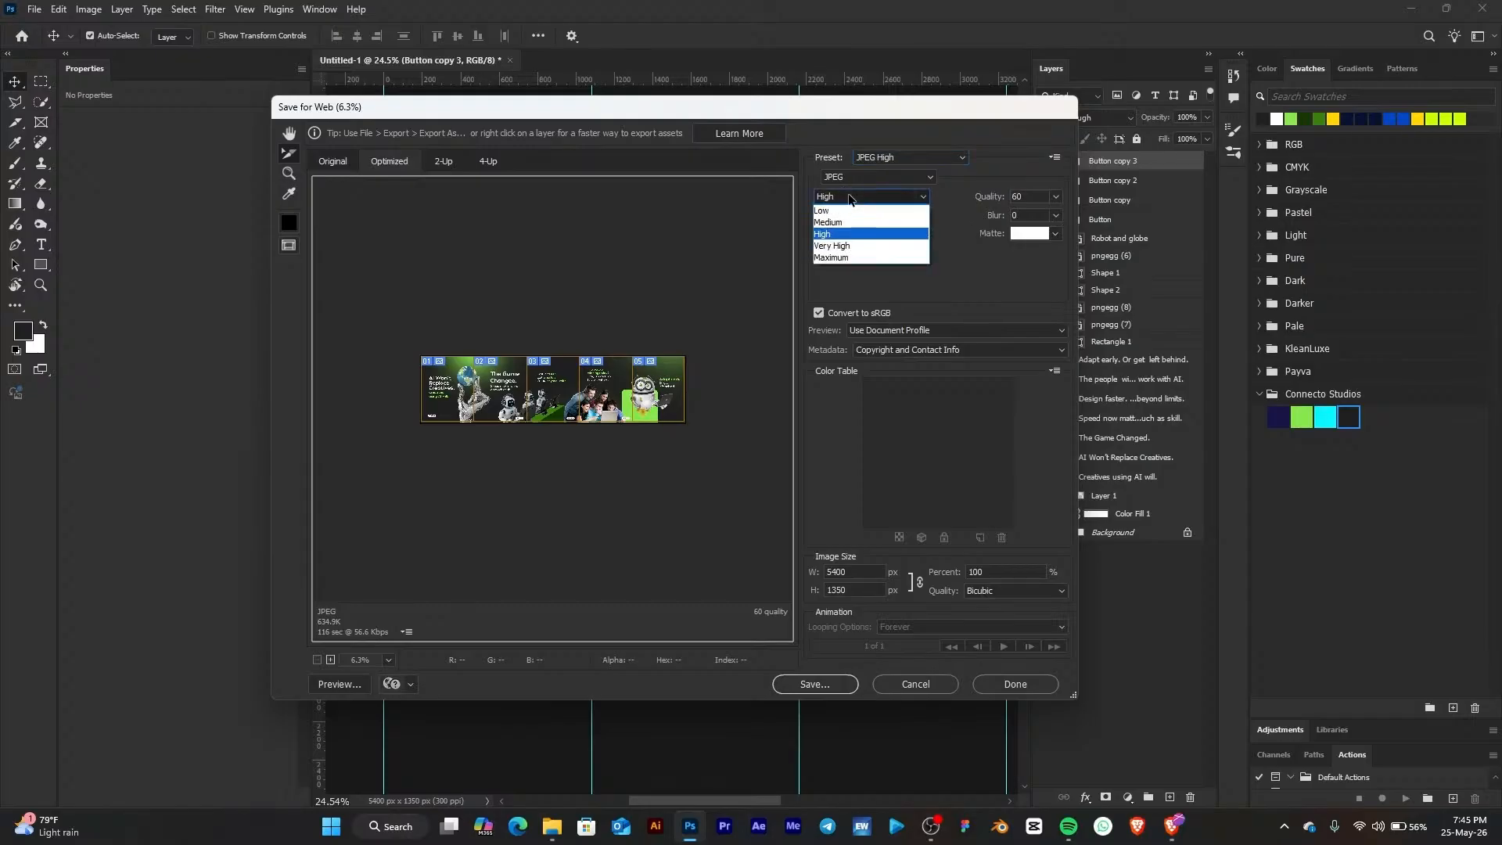
left_click(832, 246)
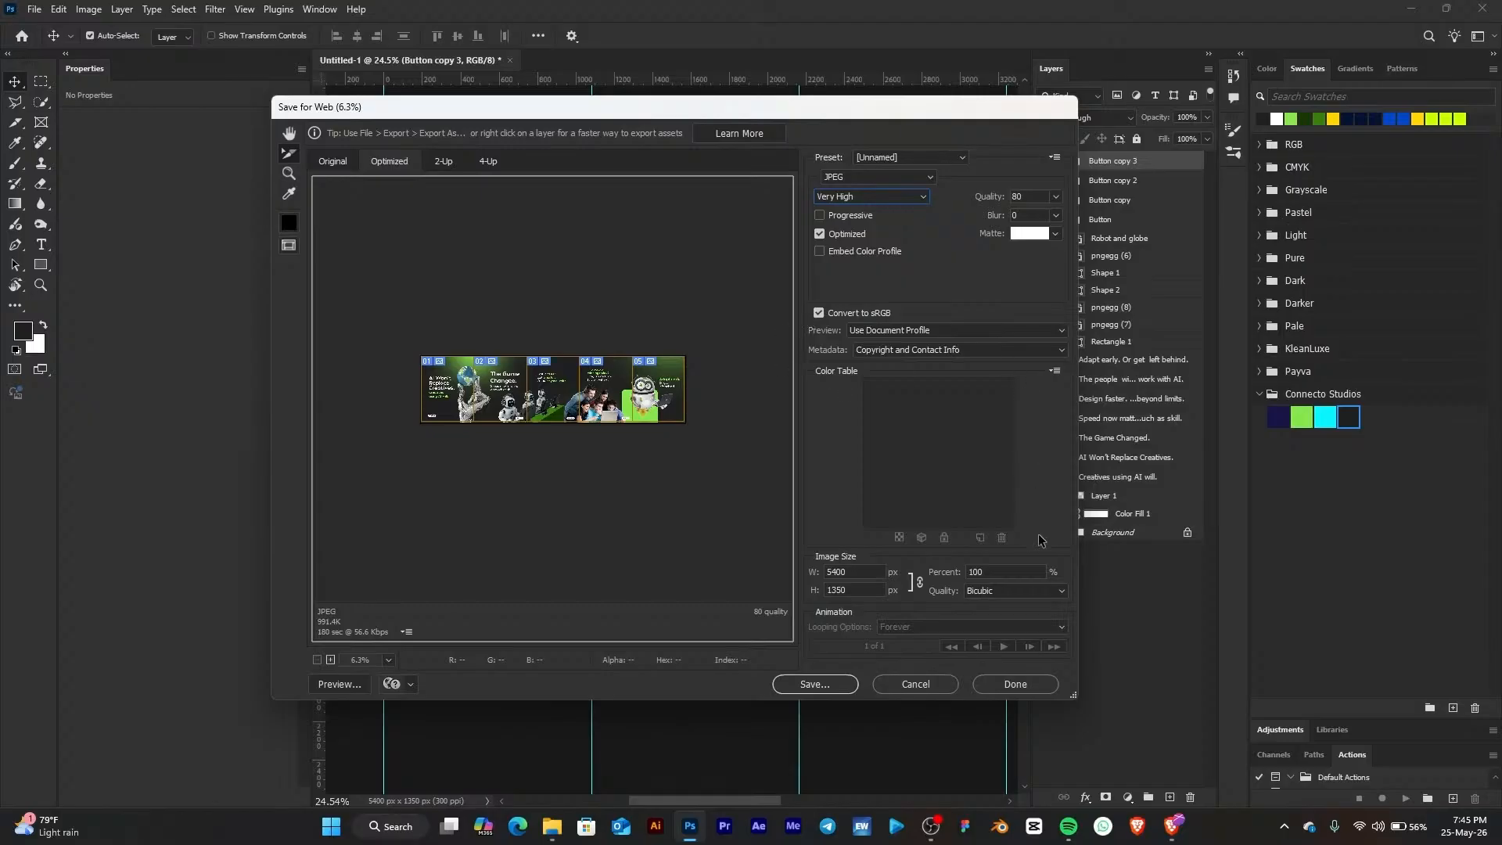
Save the optimized slices into a new Desktop folder named Seamless Carousel
left_click(811, 685)
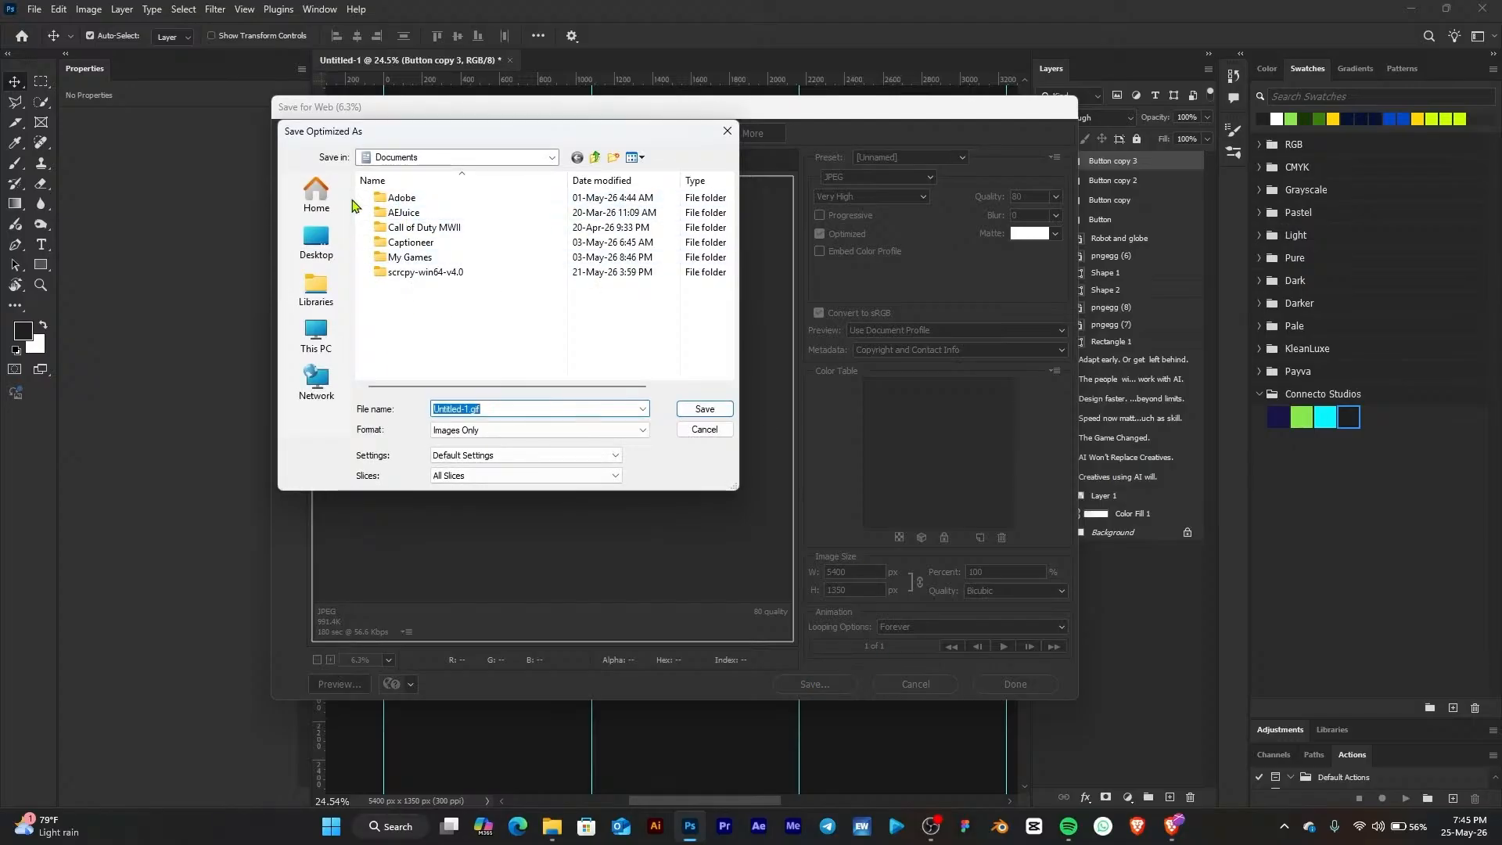
left_click(319, 242)
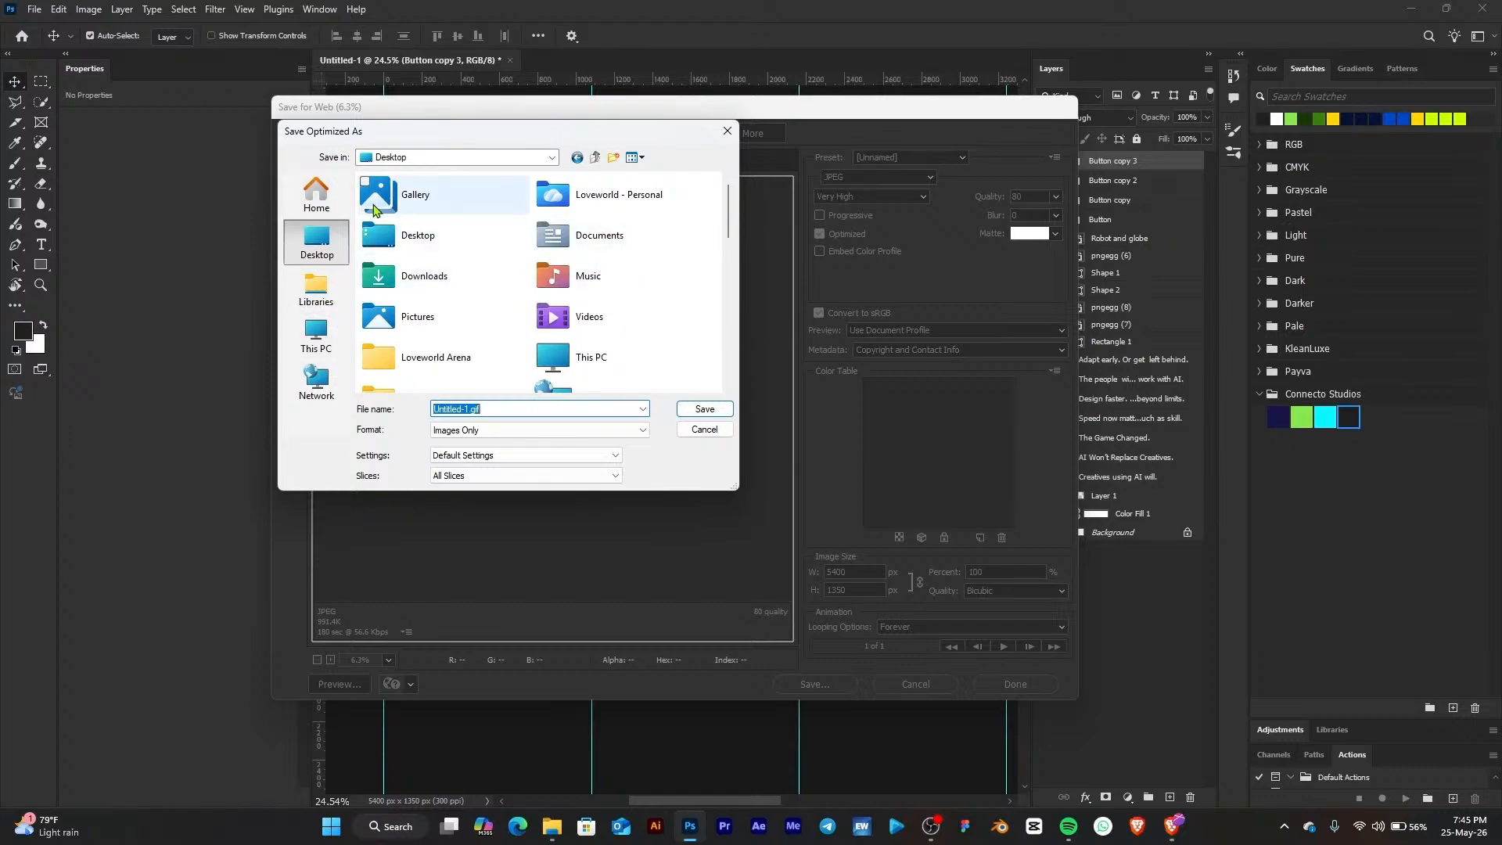
left_click(612, 162)
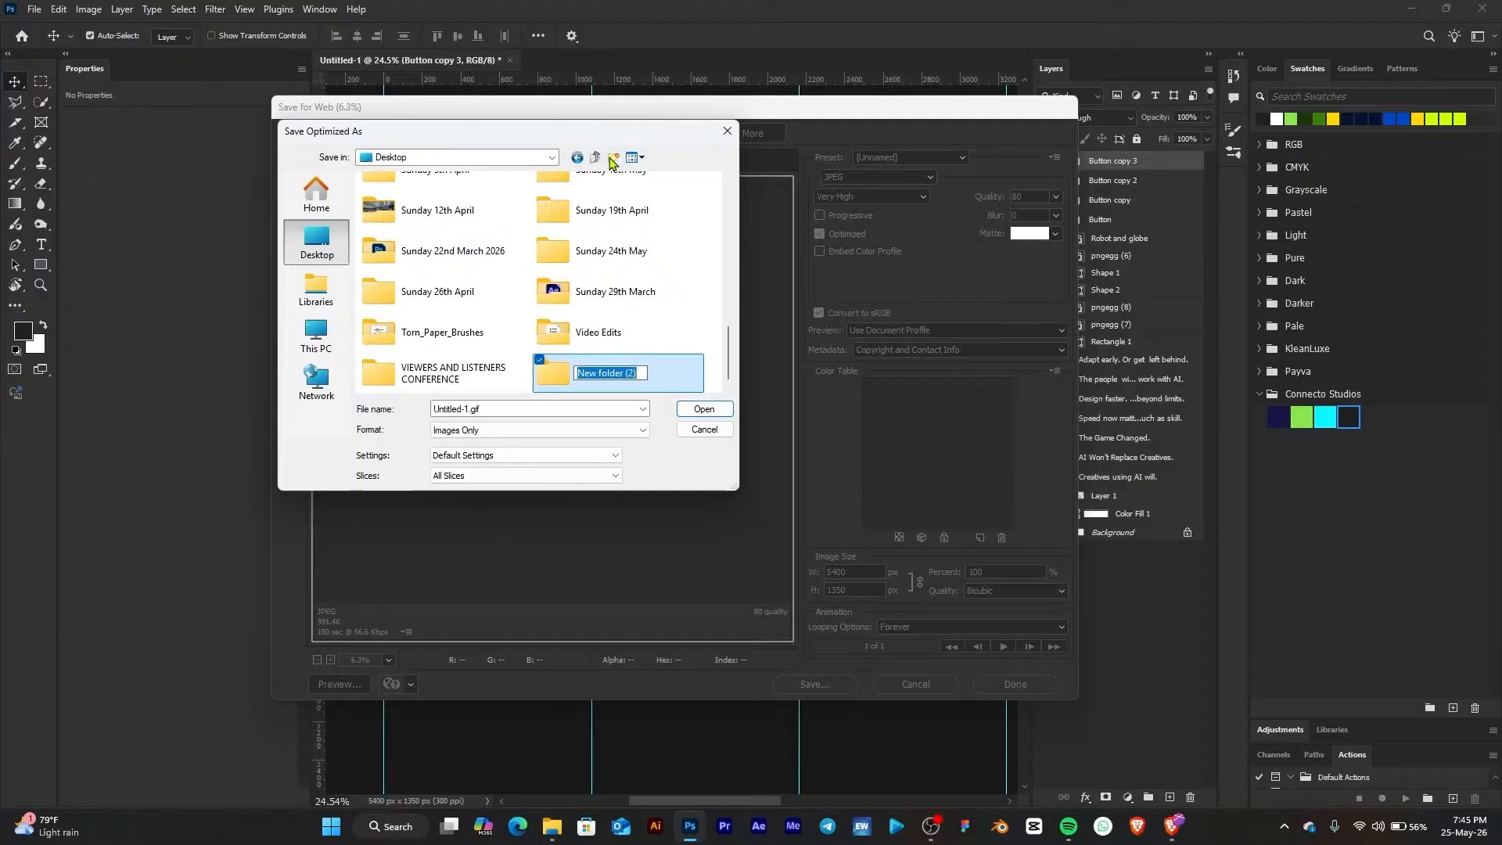
type("Seamle")
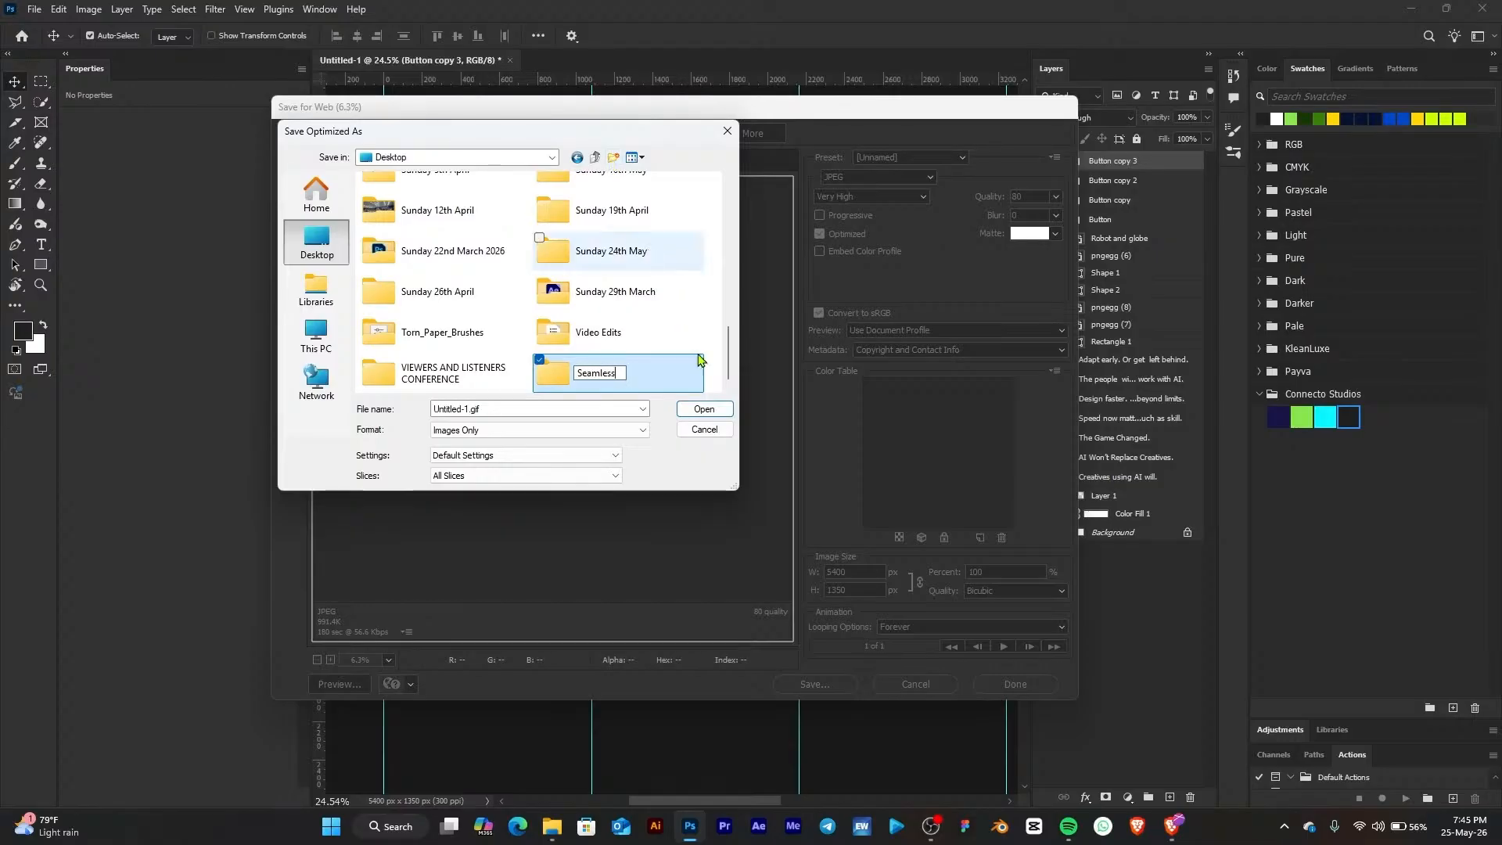
type("ss")
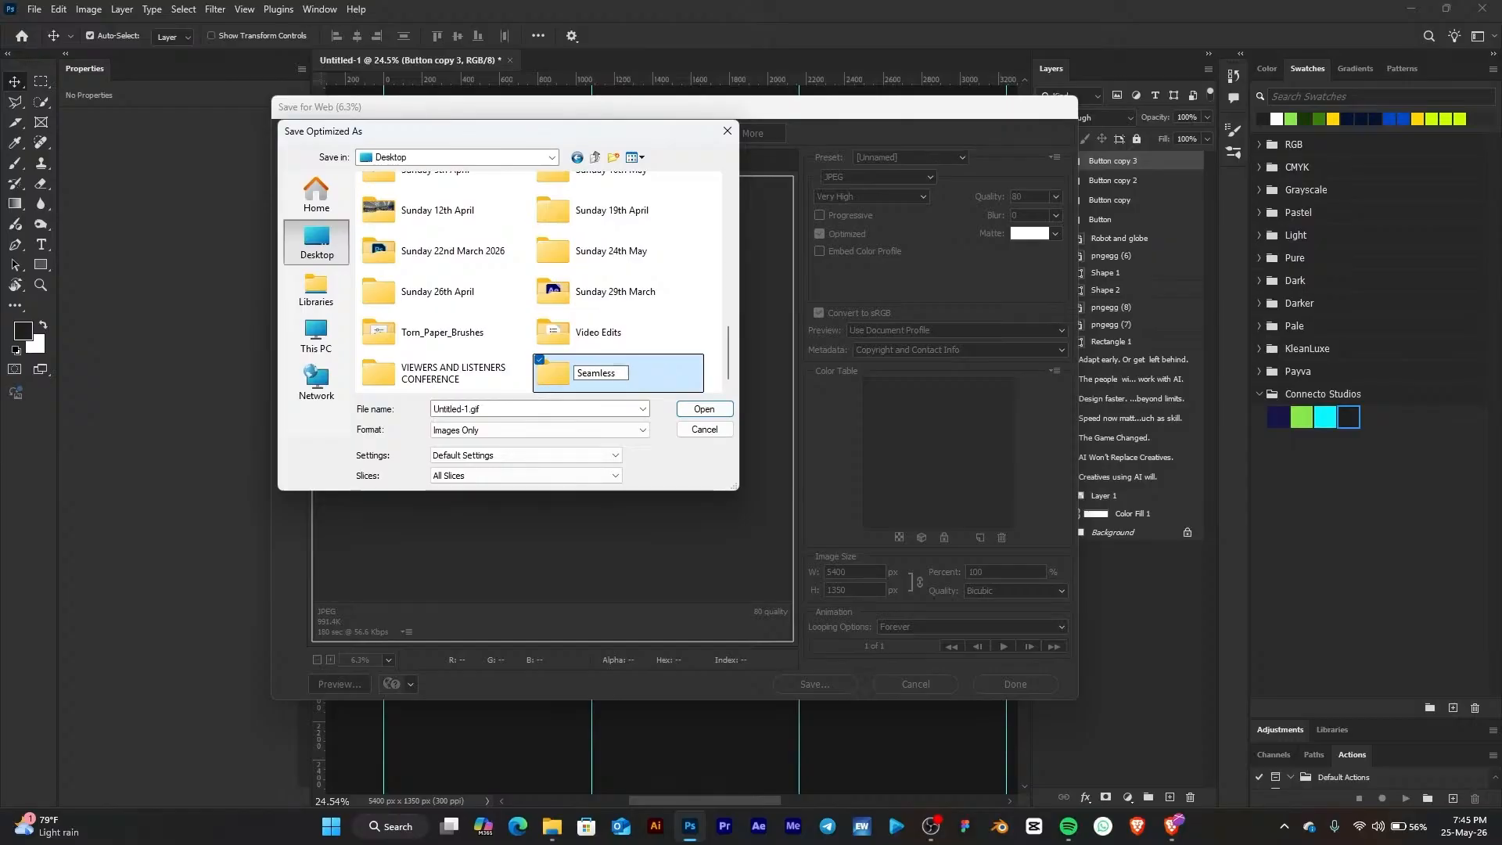
type(" Carousel")
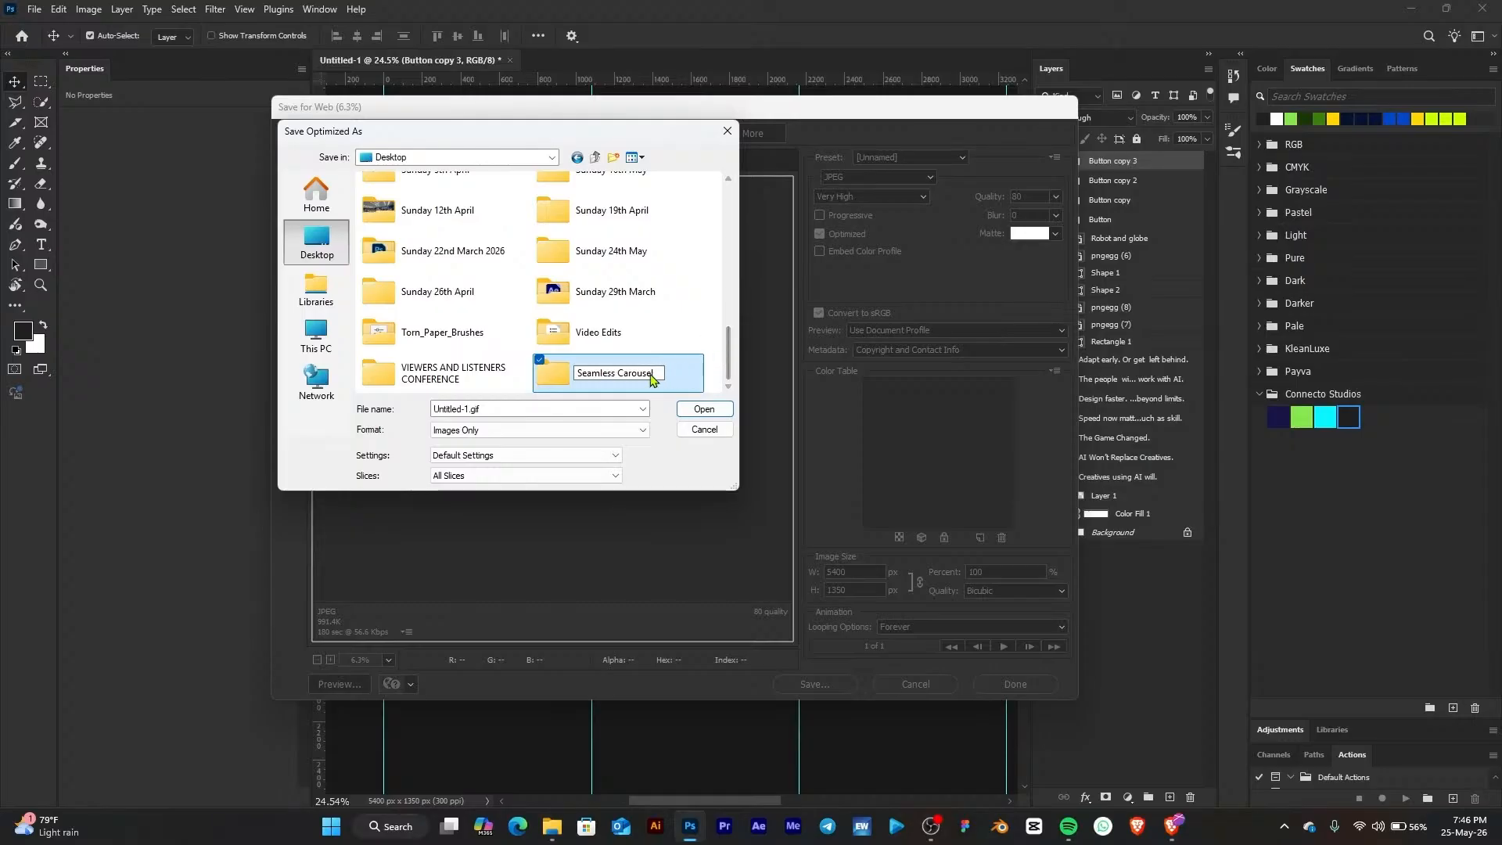
key("Return")
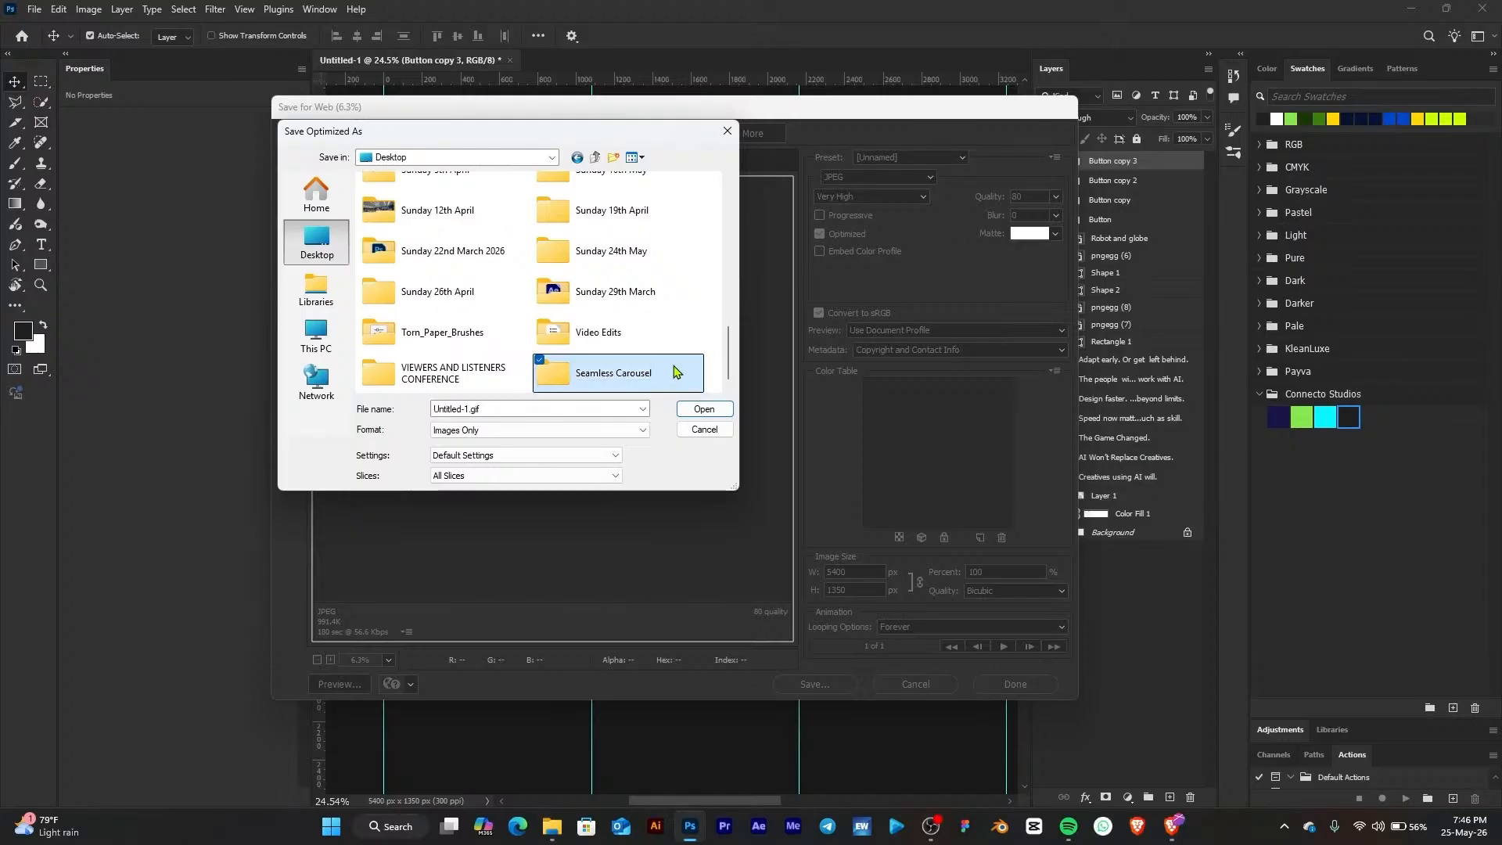
double_click(674, 373)
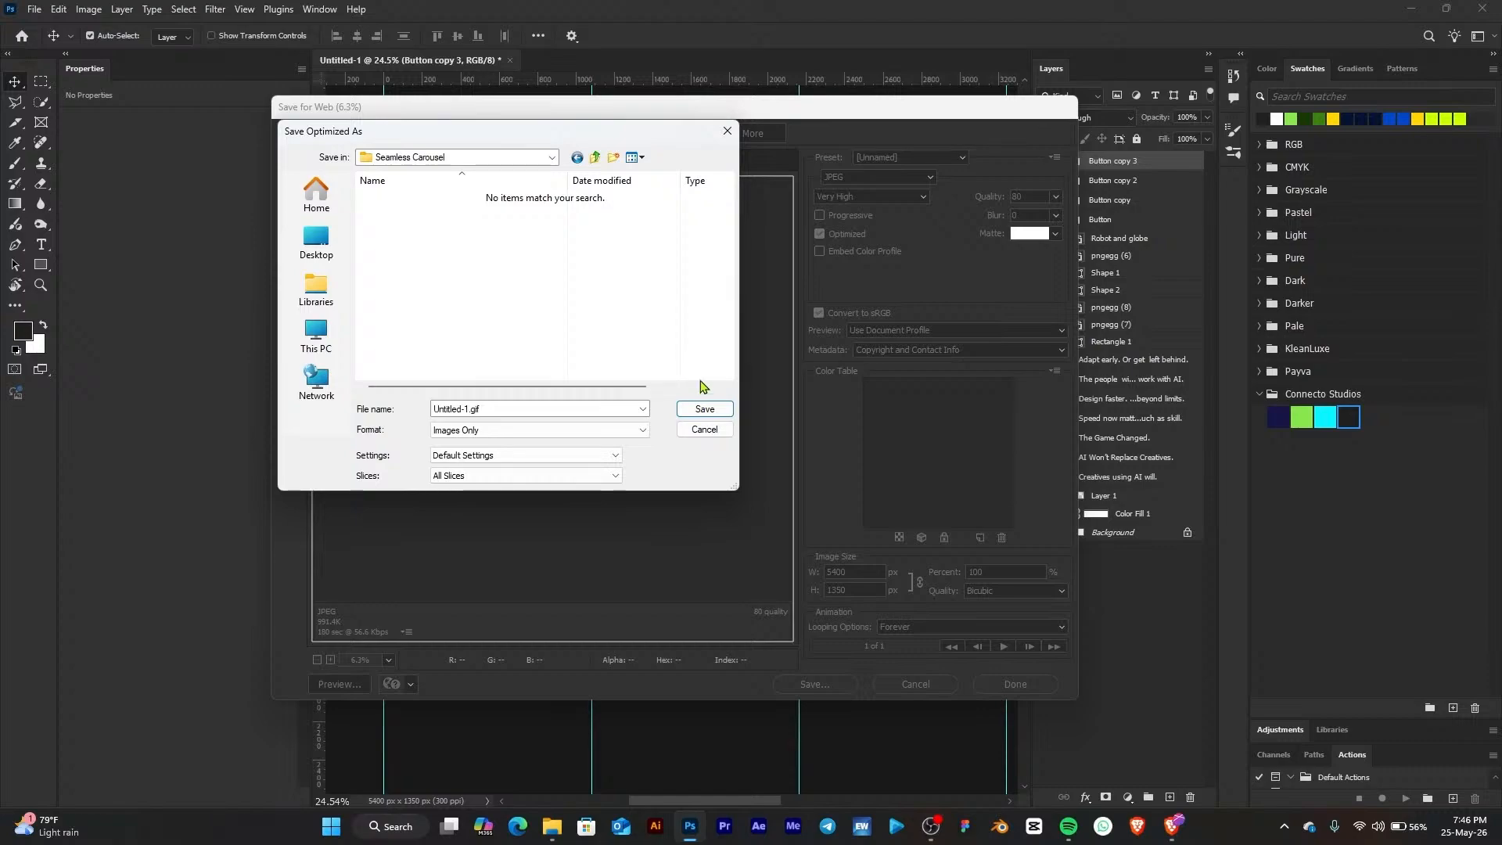
left_click(704, 409)
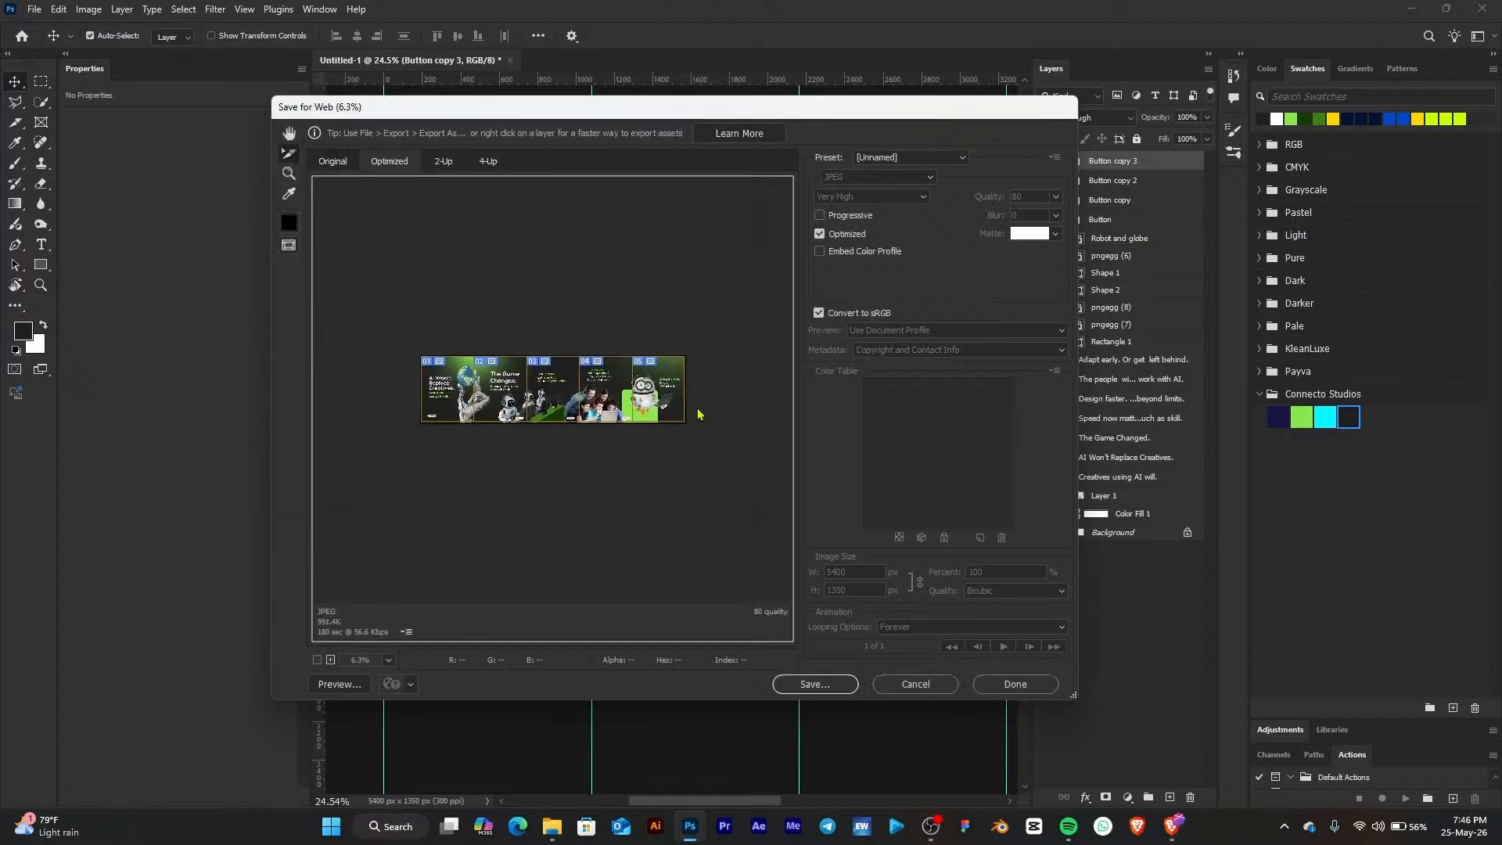